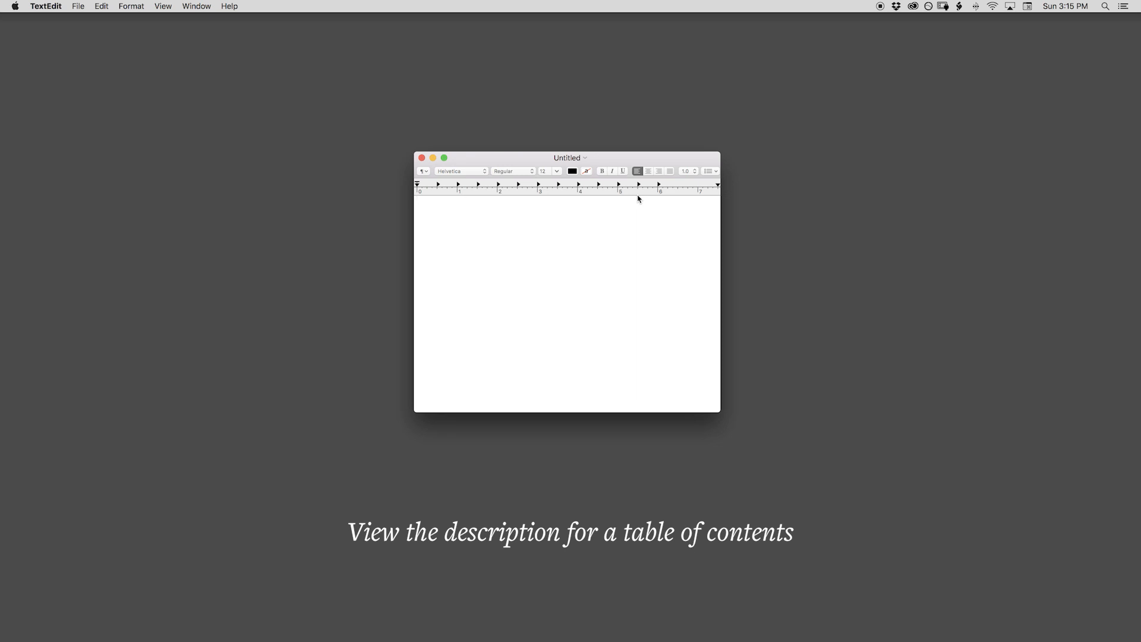
Enter LETTERING IN GLYPHS as a bold 32 pt title in the blank document.
text(LETTERING IN GLYP)
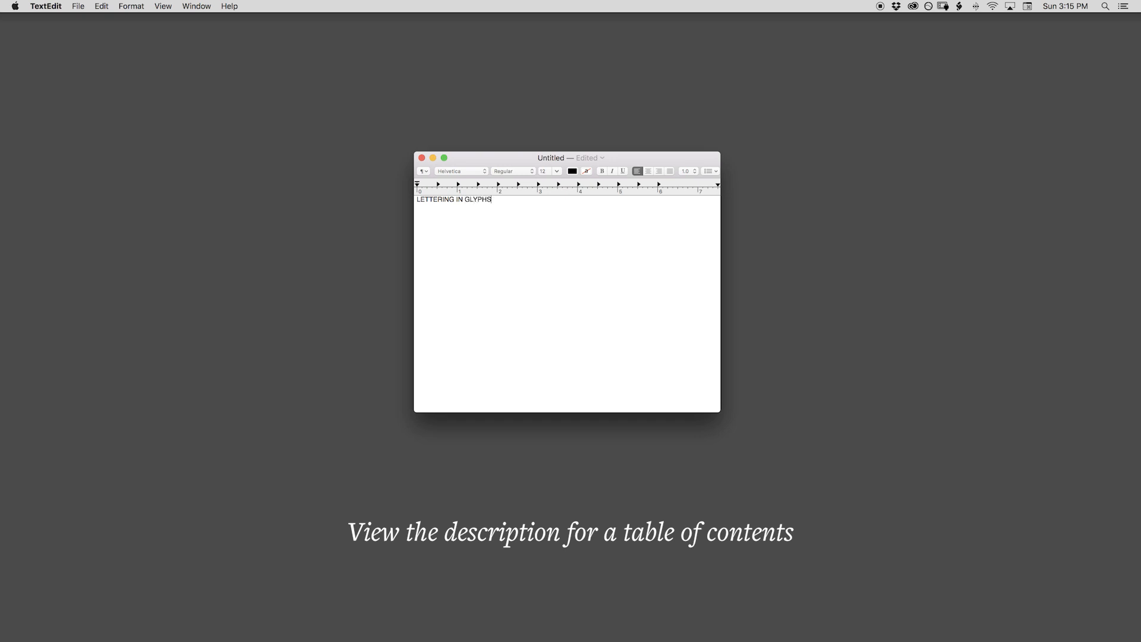
text(HS)
key(super+a)
key(super+plus)
key(super+plus)
key(super+plus)
key(super+plus)
key(super+plus)
key(super+plus)
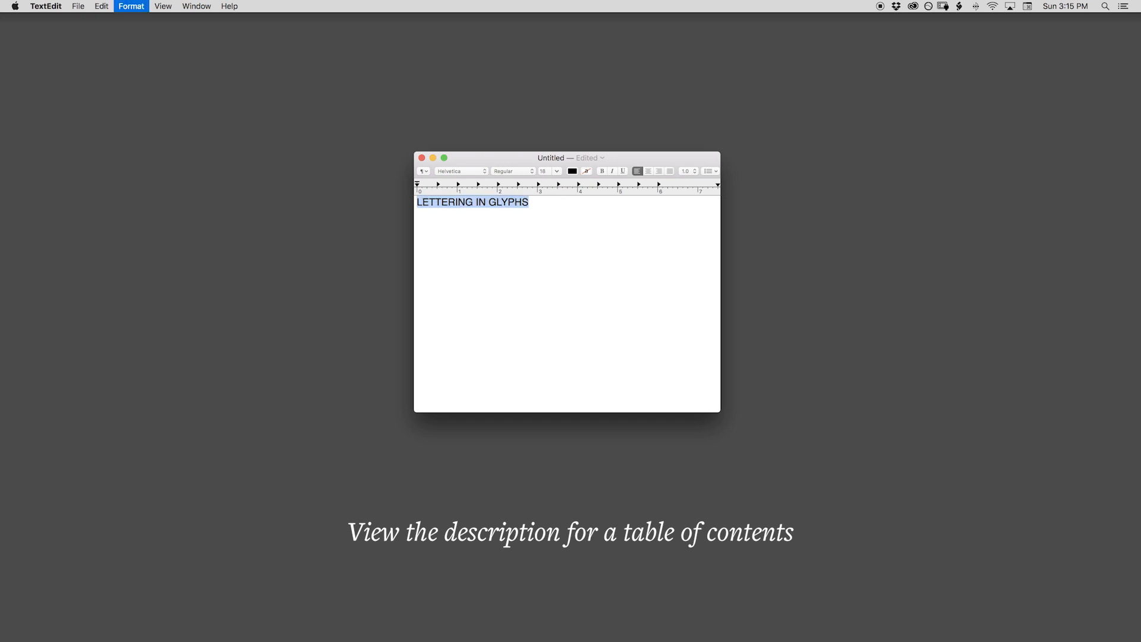
key(super+plus)
key(super+plus)
key(super+plus)
key(super+plus)
key(super+plus)
key(super+plus)
key(super+plus)
key(super+plus)
key(super+plus)
key(super+plus)
key(super+plus)
key(super+plus)
key(super+plus)
key(super+plus)
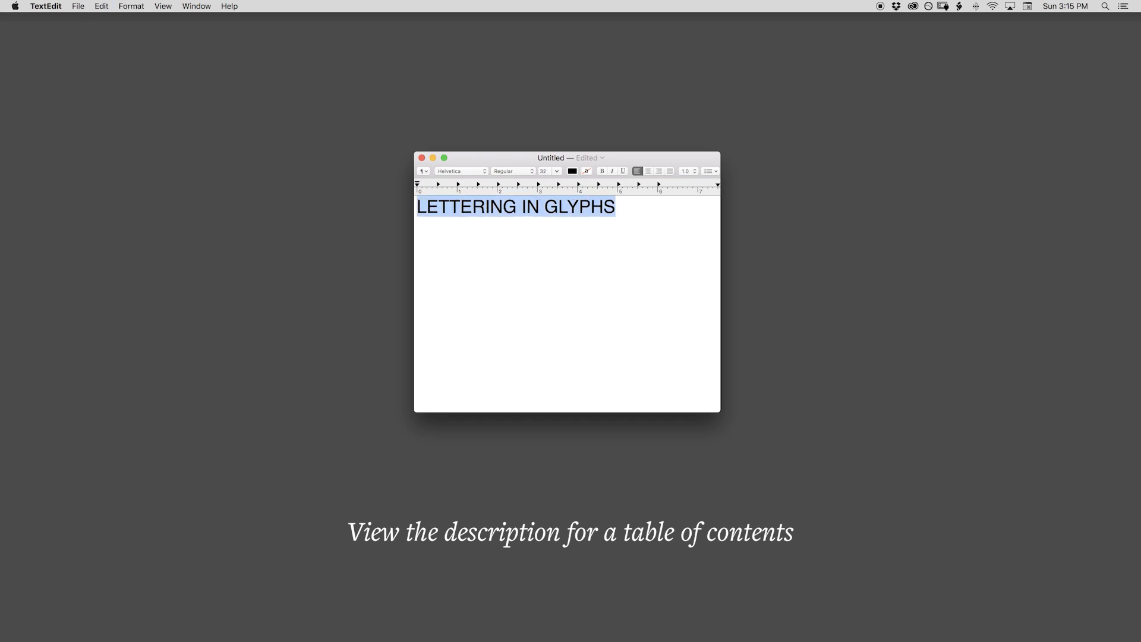
key(super+b)
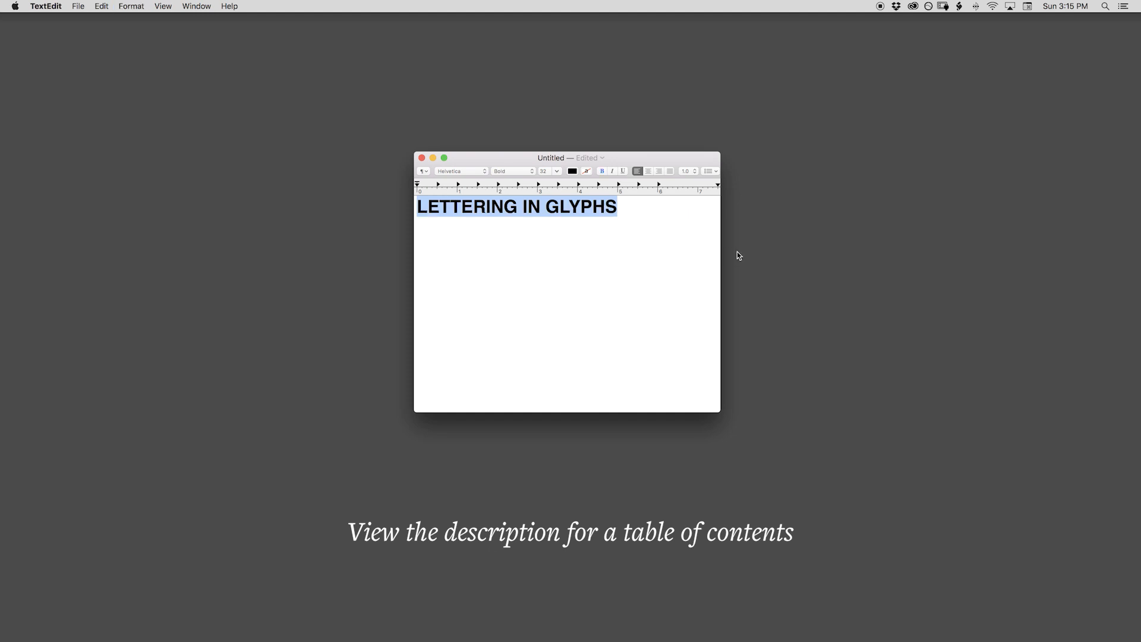
drag(644, 157, 645, 143)
click(631, 192)
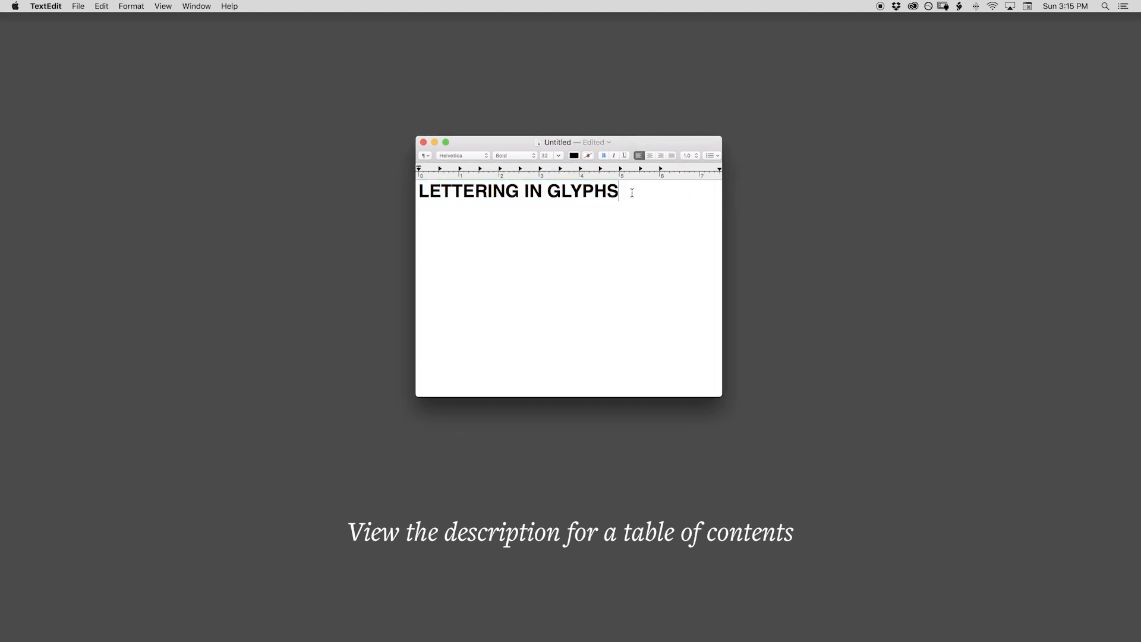
Switch to Finder and preview the sketch Cutie_Scan_02.jpg in the Scans folder, then put the Finder window away.
mouse_move(649, 609)
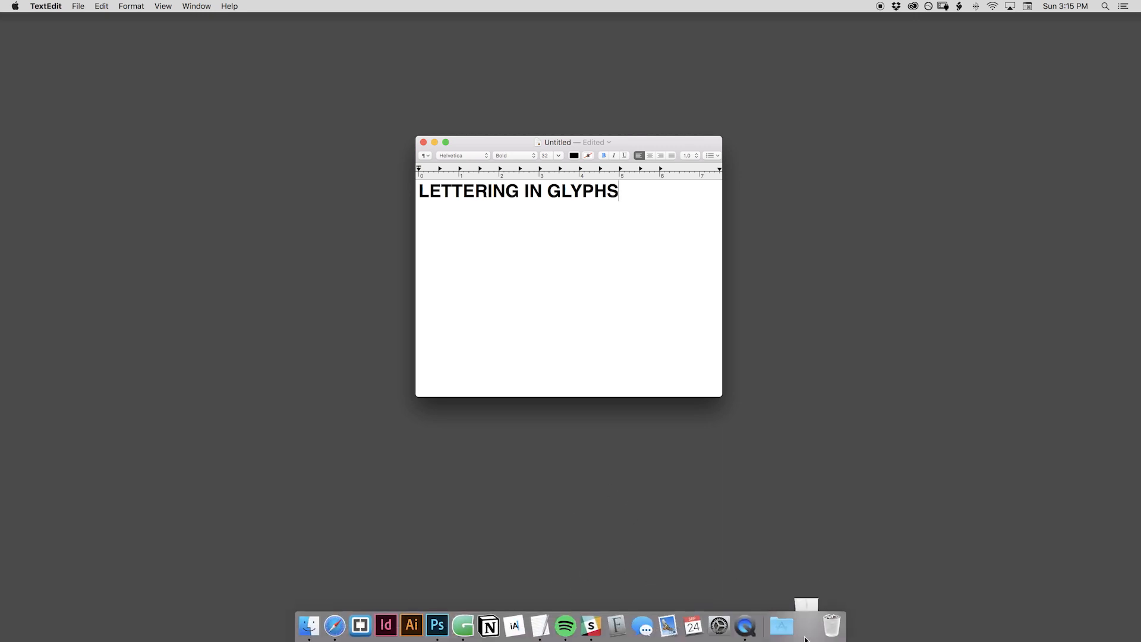
click(805, 637)
drag(743, 159, 651, 253)
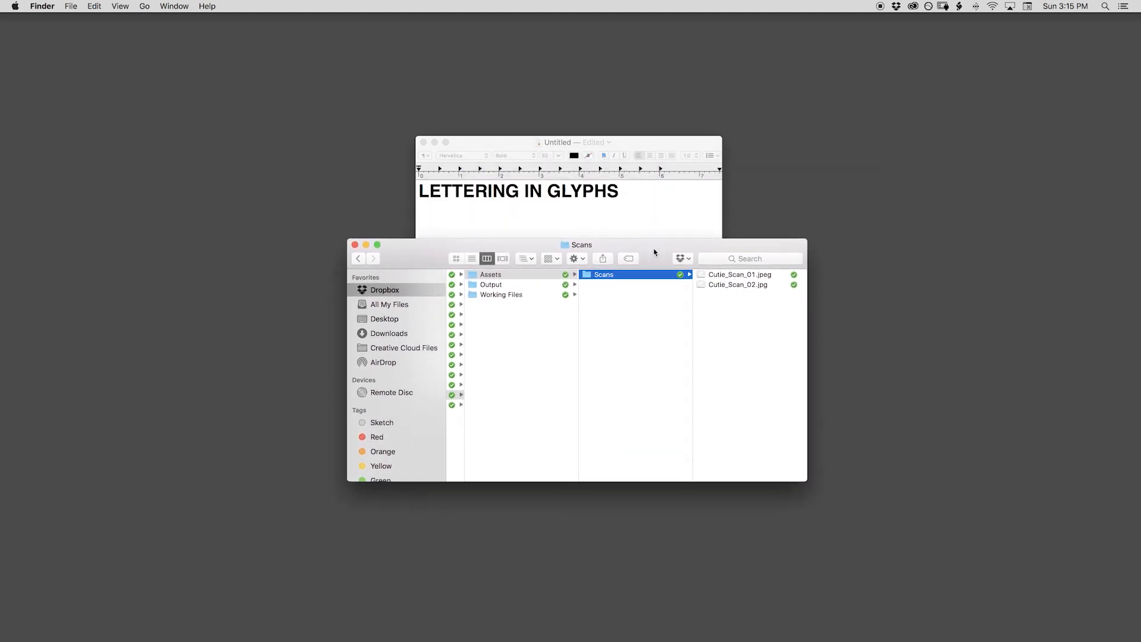
click(767, 272)
click(654, 284)
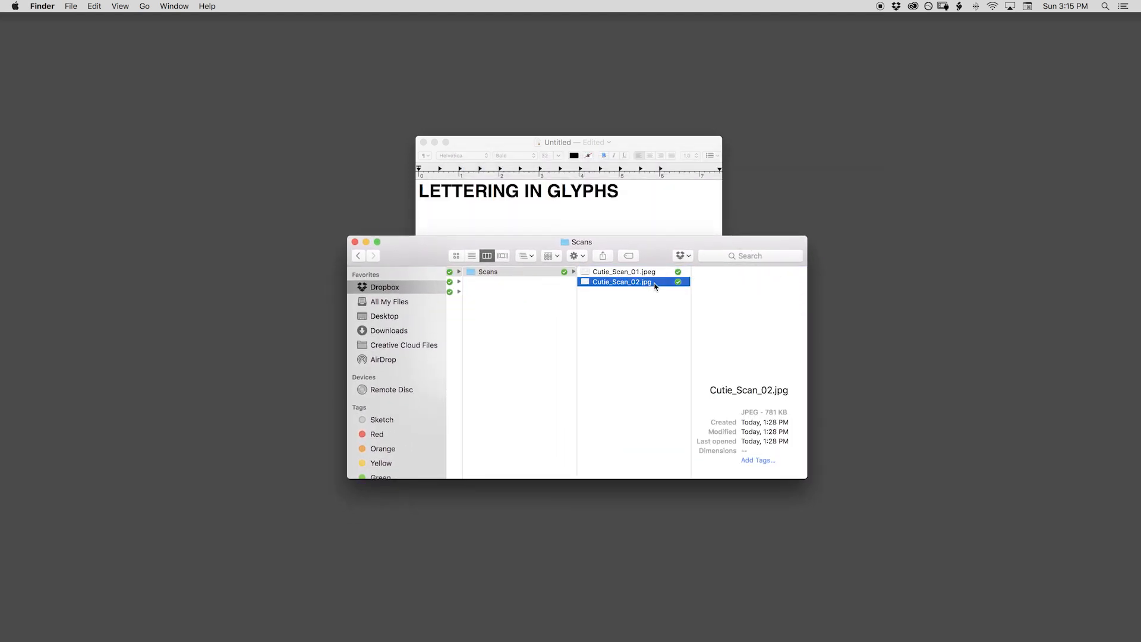
key(space)
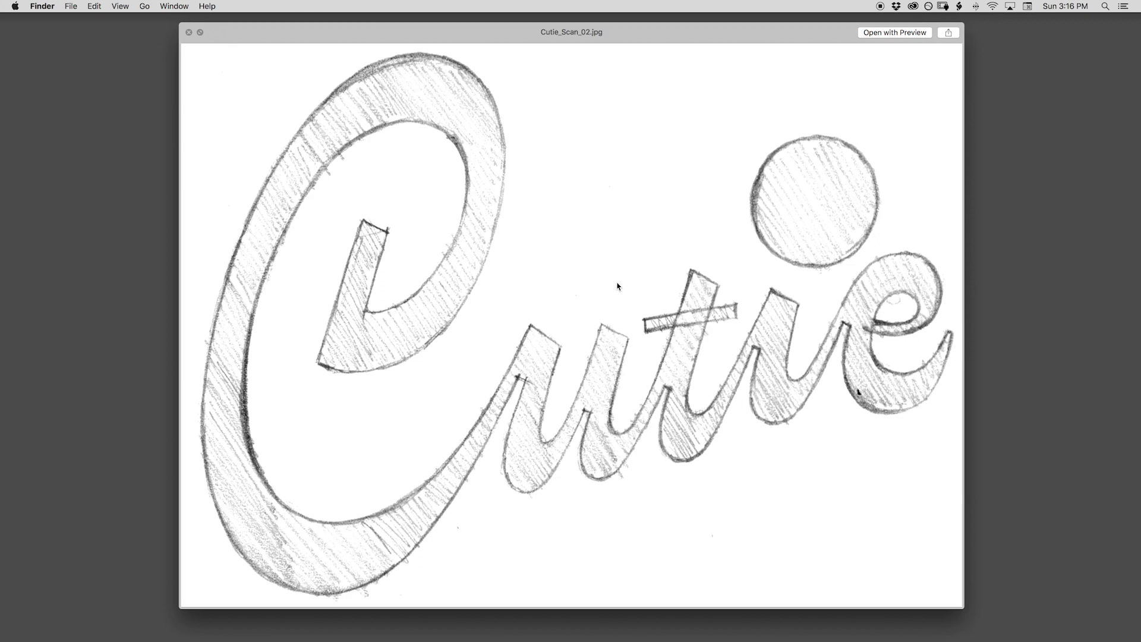
key(space)
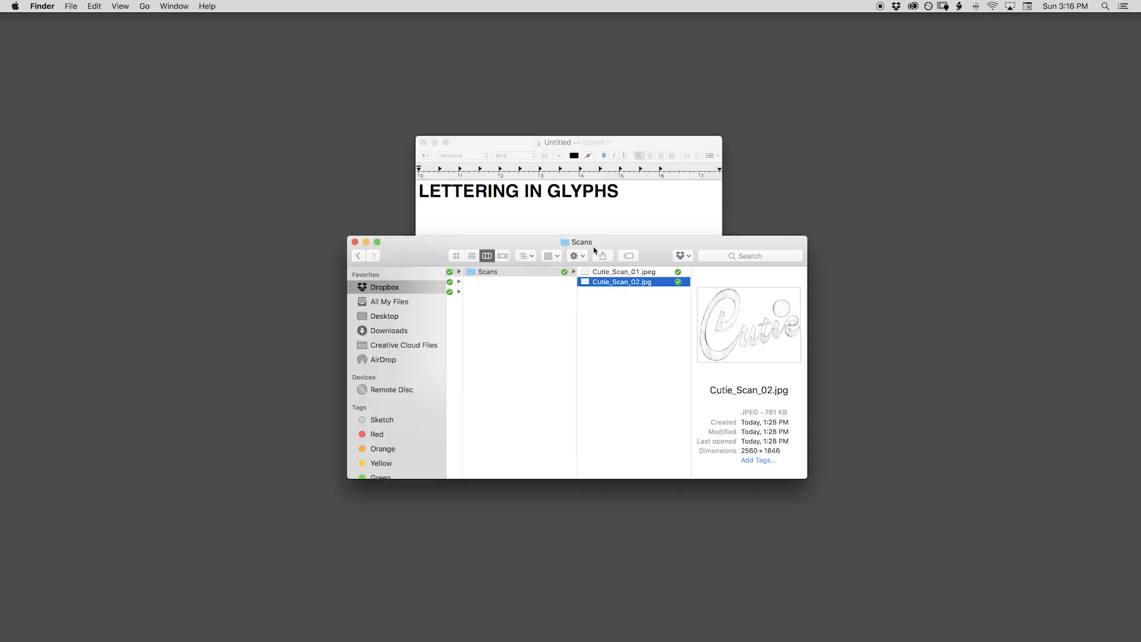
click(366, 242)
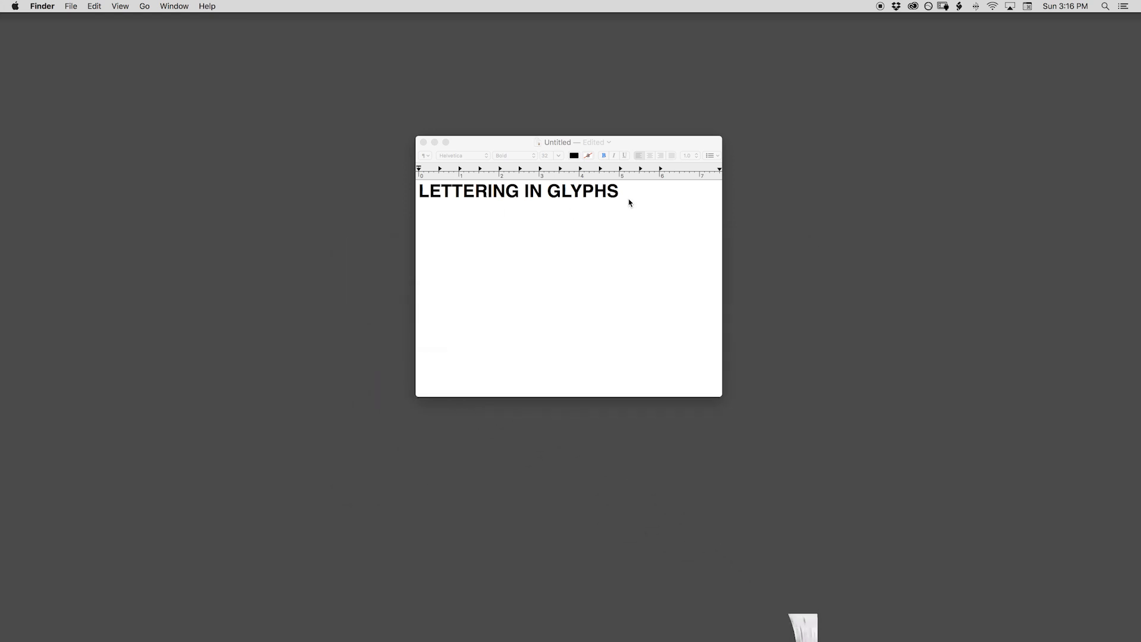
Switch to TextEdit and add a bold 24 pt heading Plugins below the title.
click(627, 193)
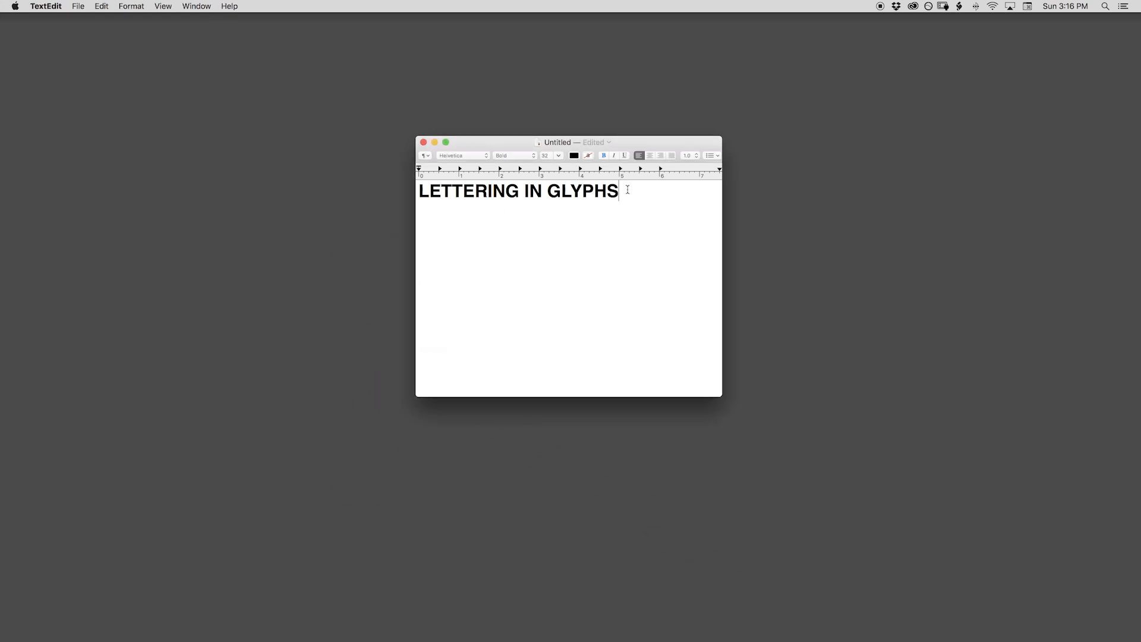
drag(640, 145, 677, 137)
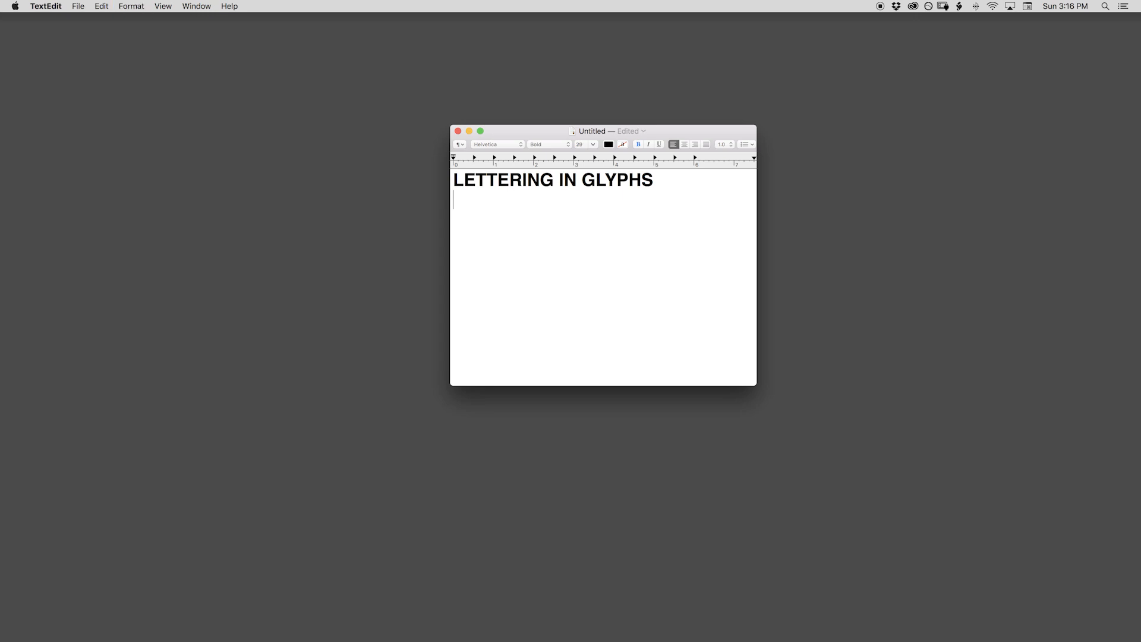
key(super+minus)
key(super+minus)
key(super+minus)
key(super+minus)
text(P)
key(BackSpace)
text(Pg)
key(BackSpace)
text(lugins)
key(super+b)
Insert a bold heading Shortcuts above the Plugins heading, with an empty line under it.
text(sho)
key(BackSpace)
key(BackSpace)
key(BackSpace)
key(Return)
text(Short)
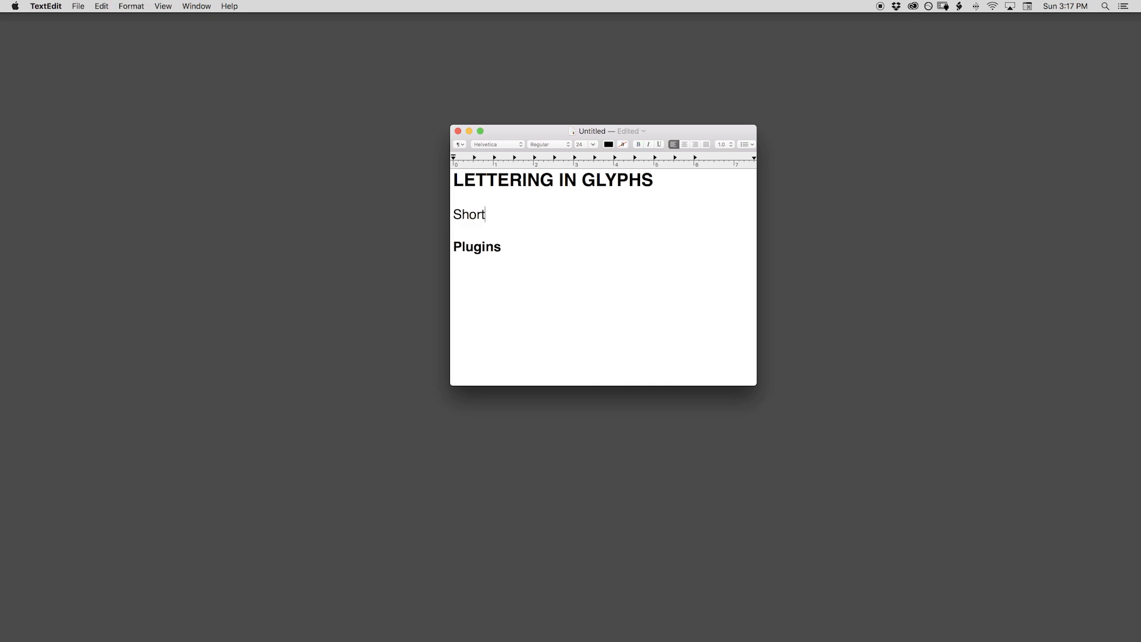
key(shift+super+Left)
key(super+b)
key(Right)
text(cuts)
key(Return)
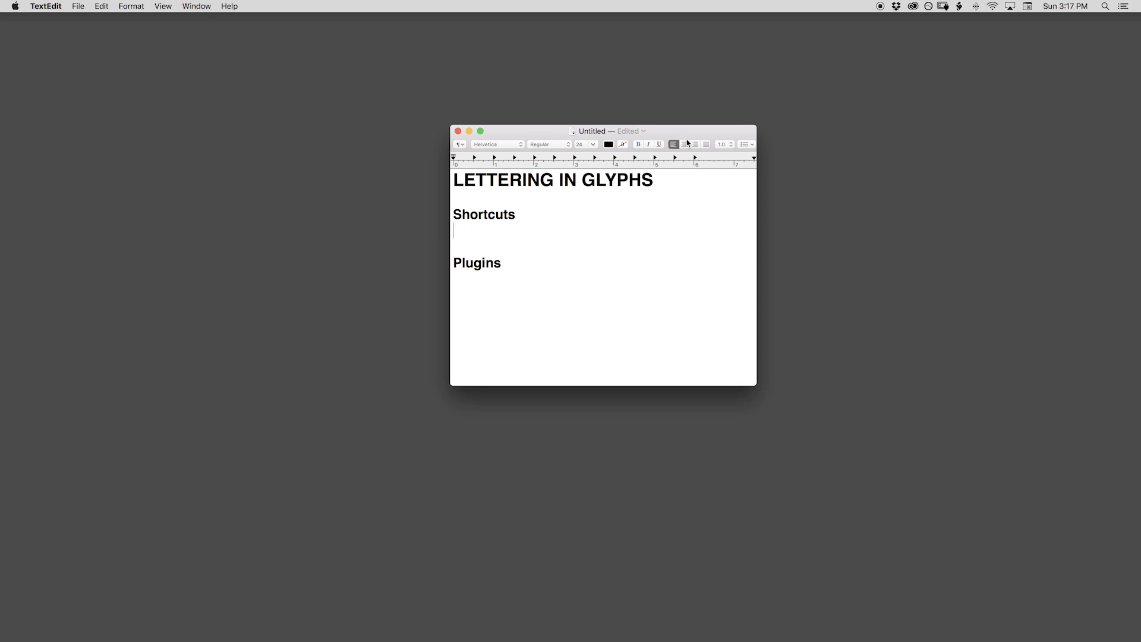
Dock the notes window along the right edge of the screen as a narrow, full-height column.
drag(690, 133, 1075, 21)
drag(1010, 277, 962, 638)
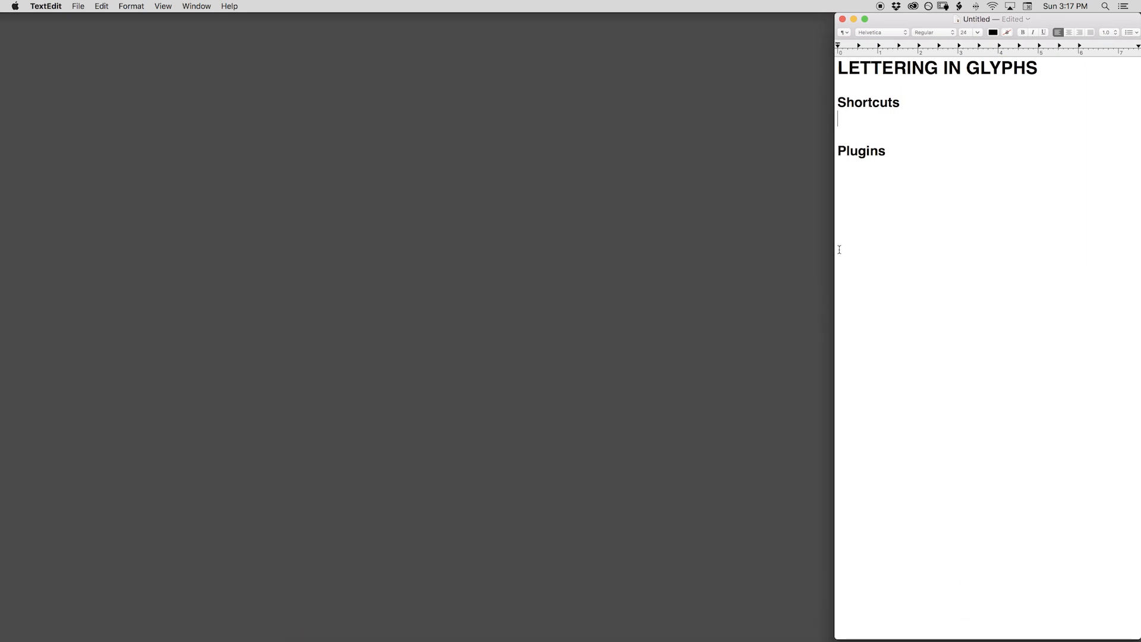
drag(837, 254, 893, 249)
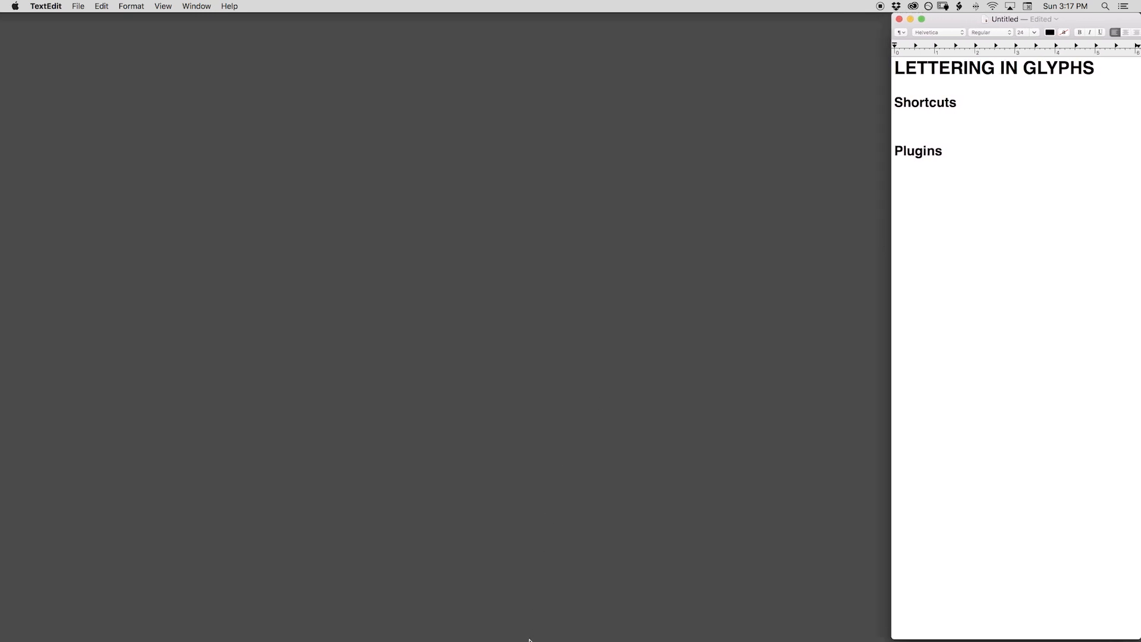
Switch to Glyphs and open the capital A of the new font for editing.
mouse_move(529, 636)
click(467, 624)
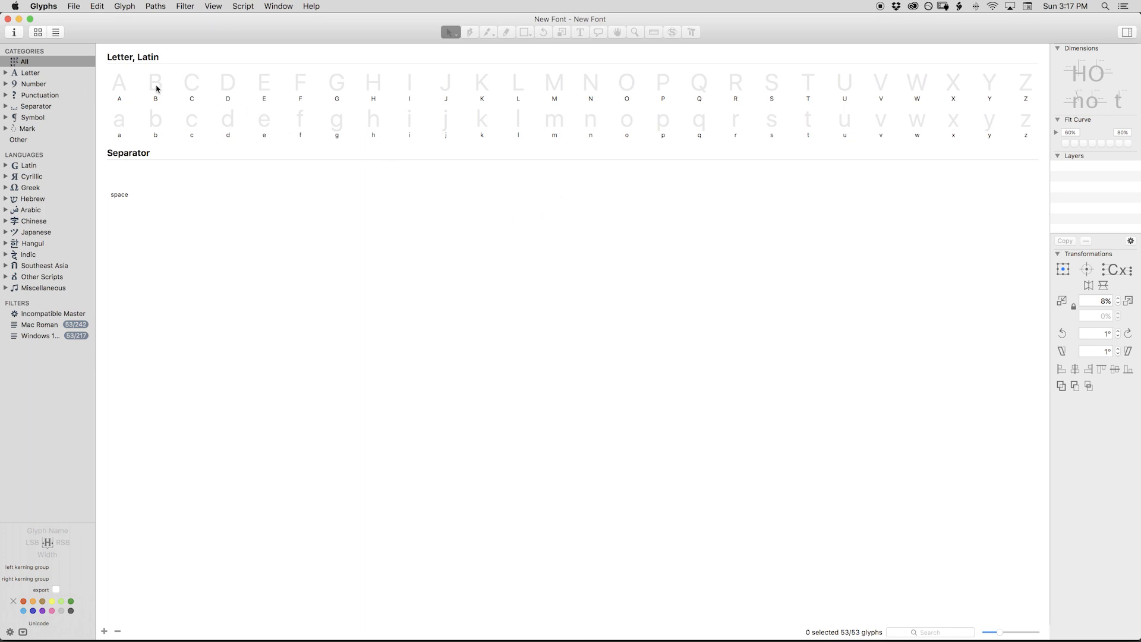
click(125, 84)
double_click(126, 85)
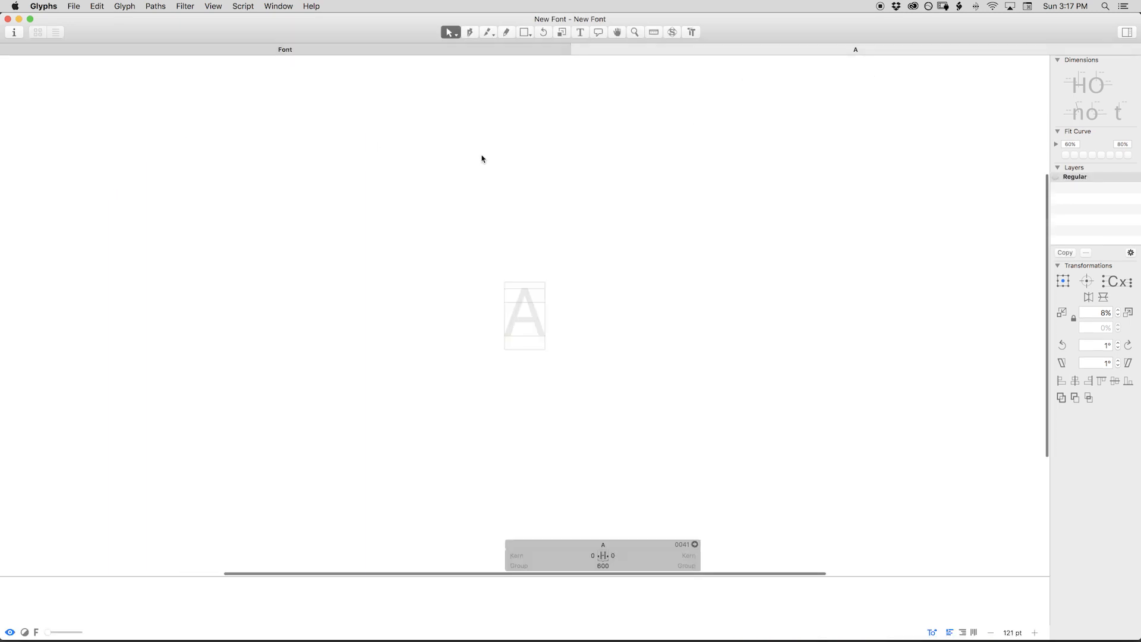
key(super+plus)
key(super+plus)
key(super+plus)
key(super+plus)
key(super+plus)
key(super+plus)
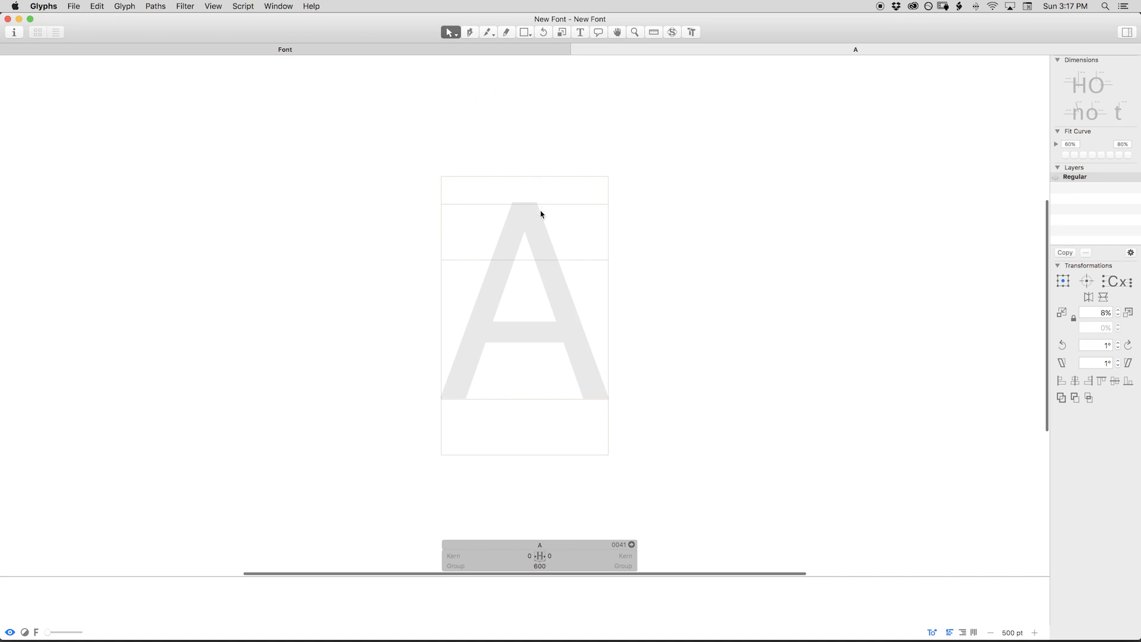
Add the image Cutie_Scan_02.jpg to the glyph and move it to about x -948, y -557.
click(126, 8)
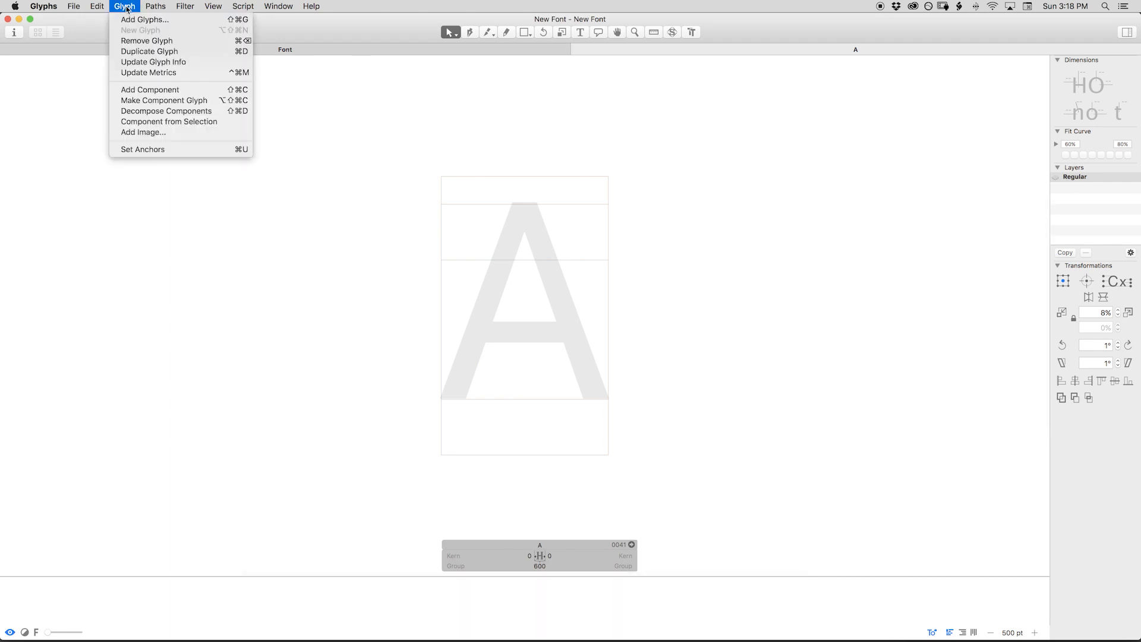
click(164, 136)
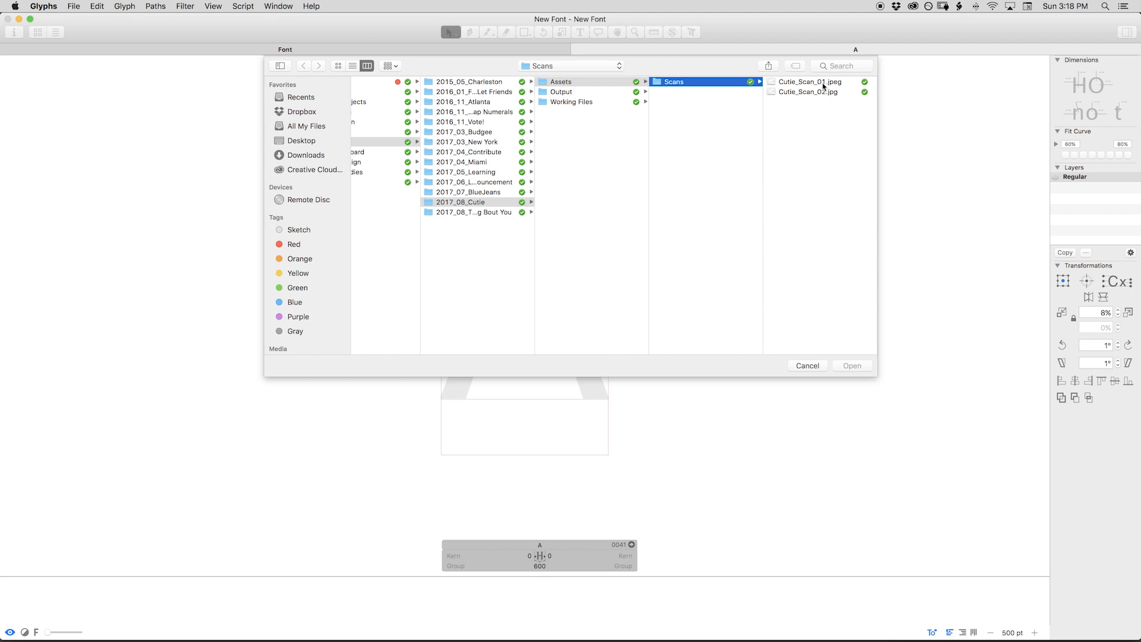
click(828, 92)
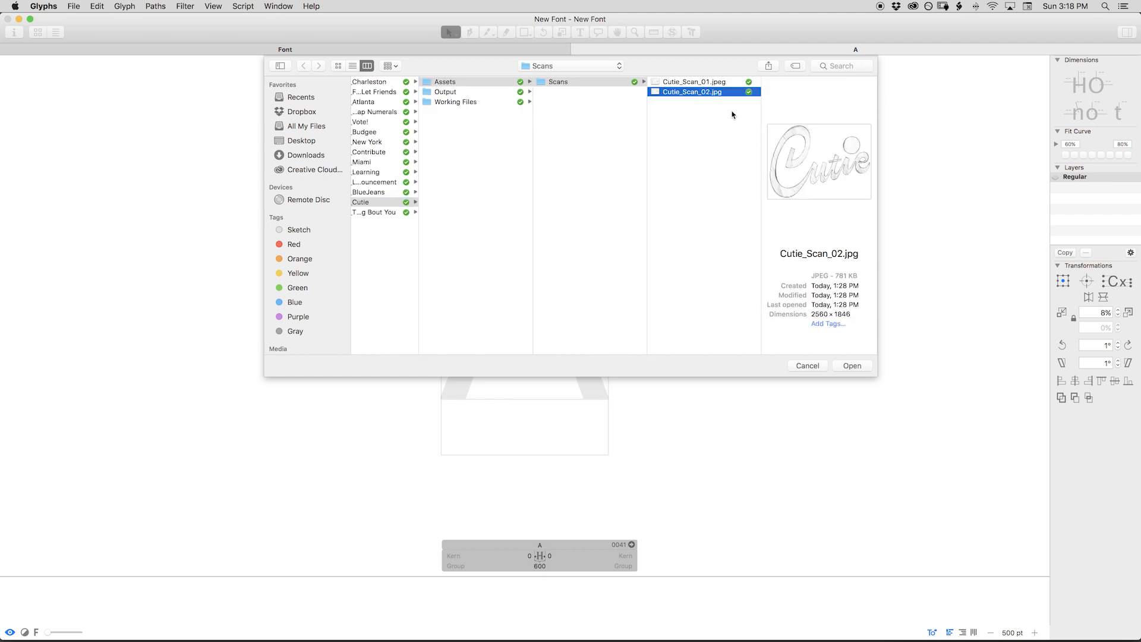
click(852, 365)
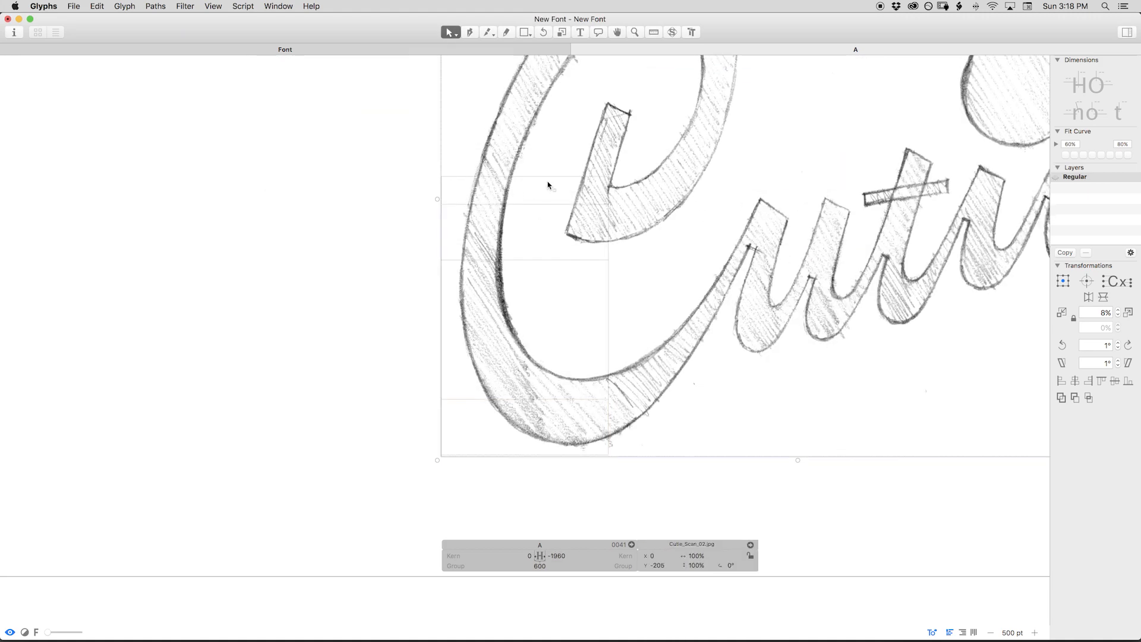
mouse_move(644, 167)
mouse_down()
mouse_move(517, 223)
mouse_move(373, 238)
mouse_up()
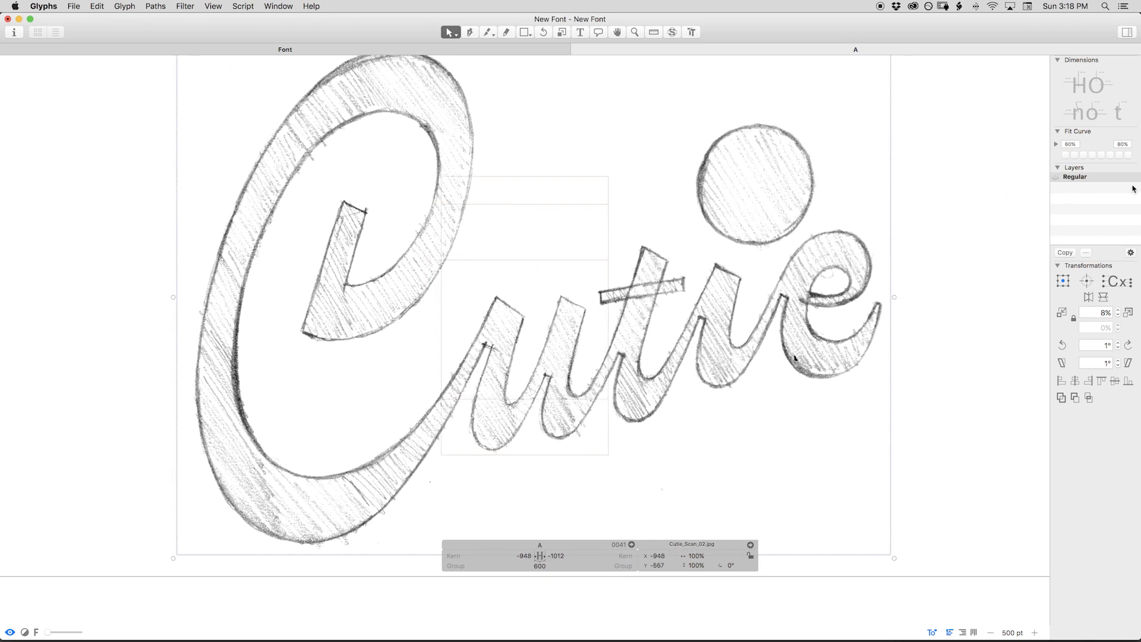
Narrow the font window so it sits beside the notes window, keeping the whole sketch in view.
drag(1138, 188, 895, 194)
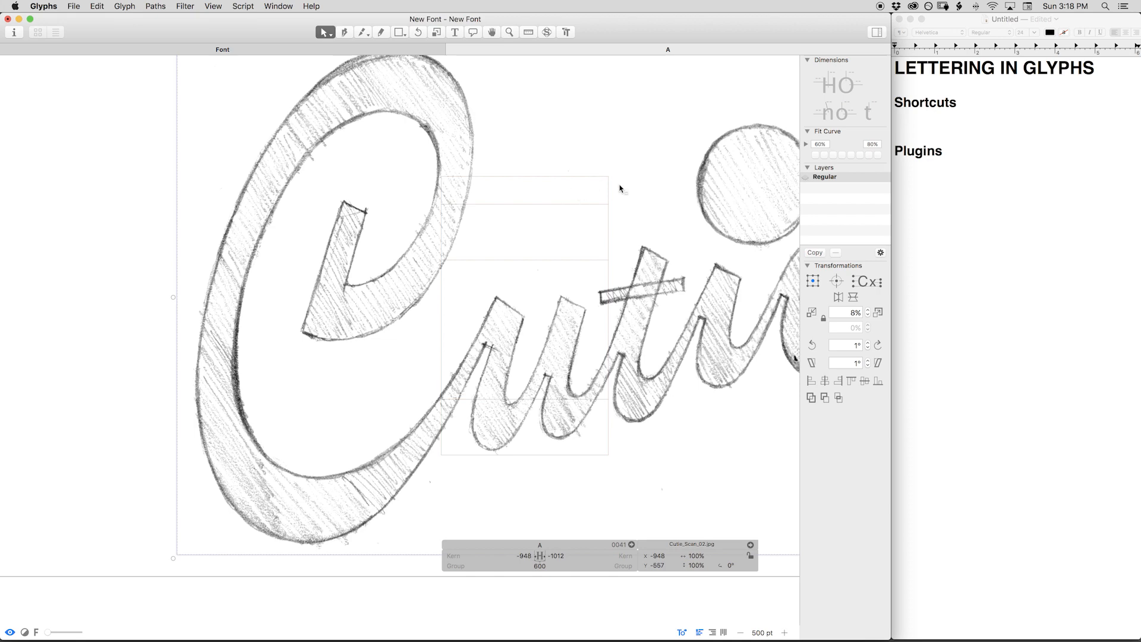
scroll(529, 187, right, 3)
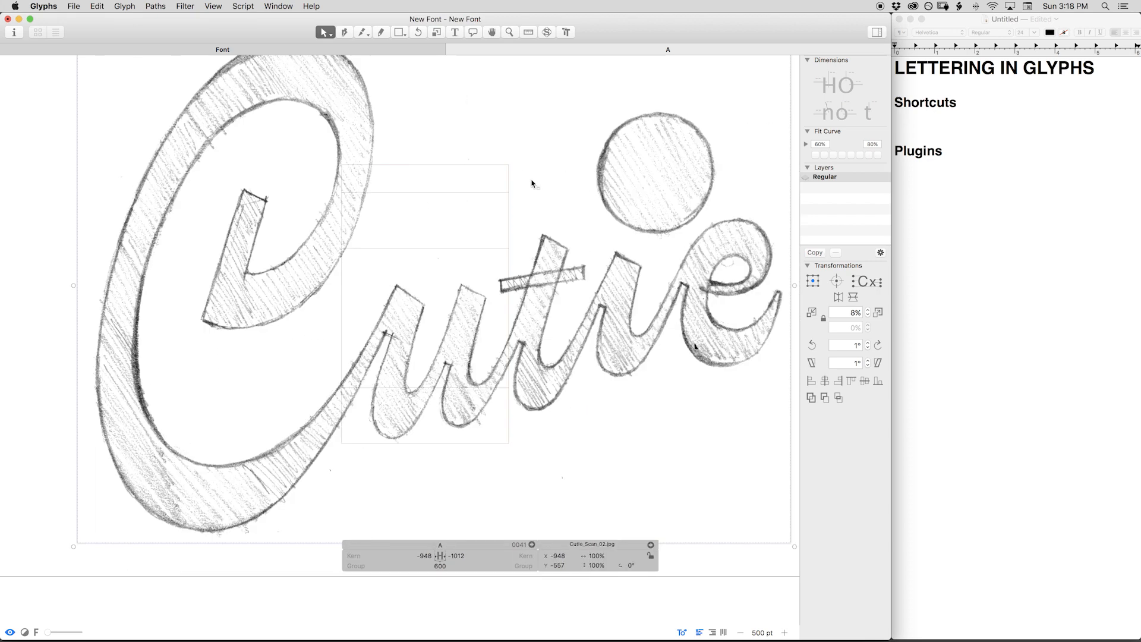
key(super+minus)
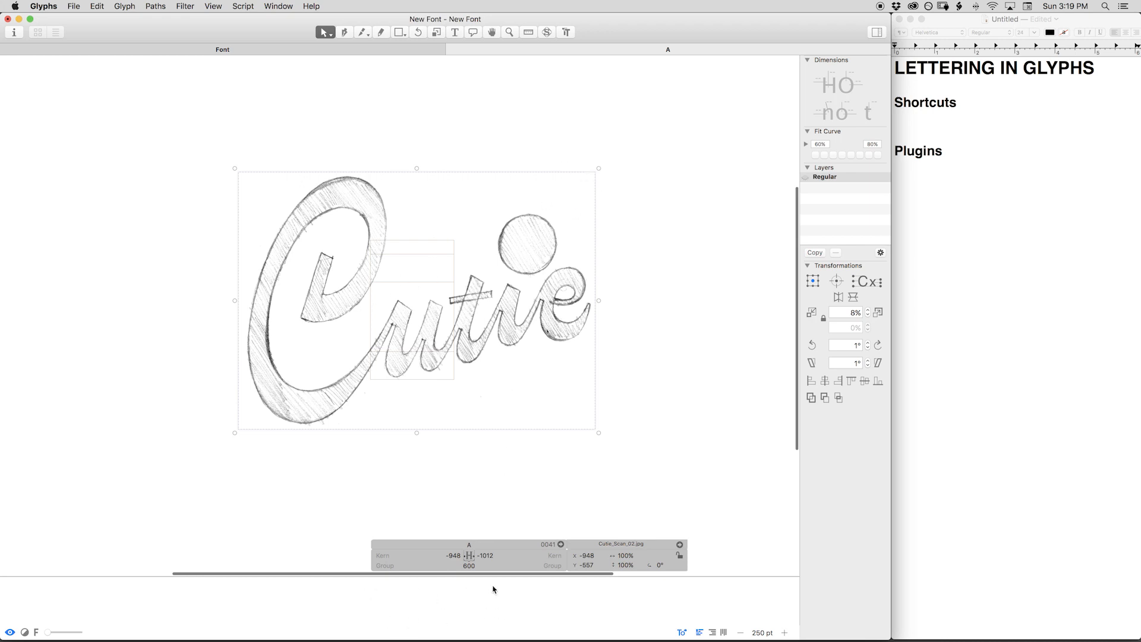
click(9, 634)
click(10, 633)
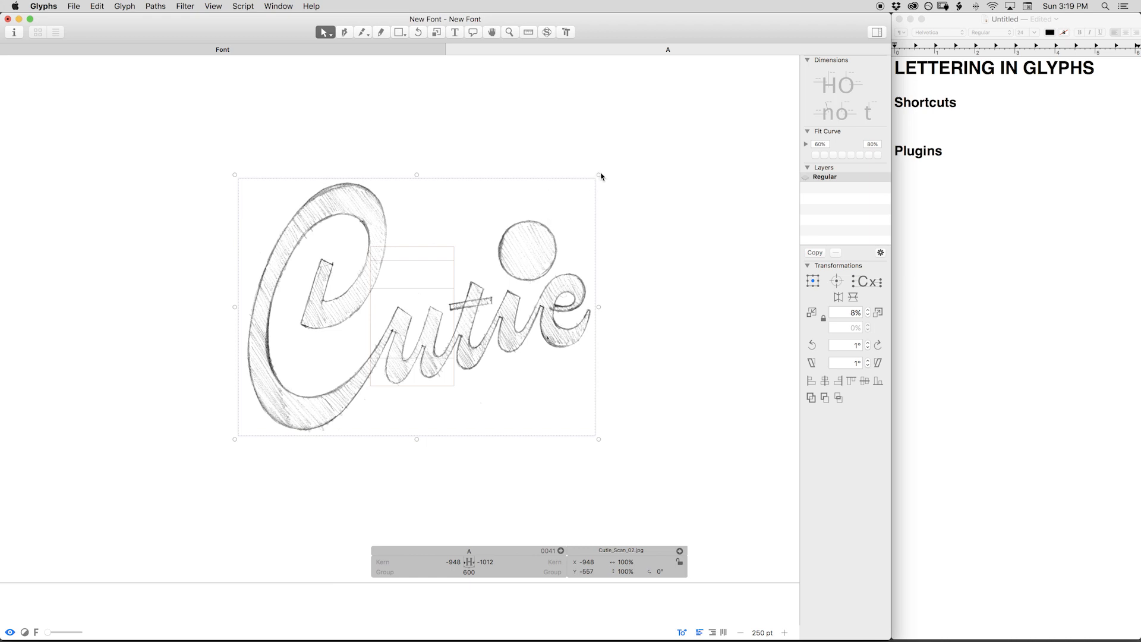
Scale the placed sketch down to about 49.5% and position it over the glyph's metrics box, matching its height.
drag(598, 173, 382, 304)
drag(312, 342, 435, 285)
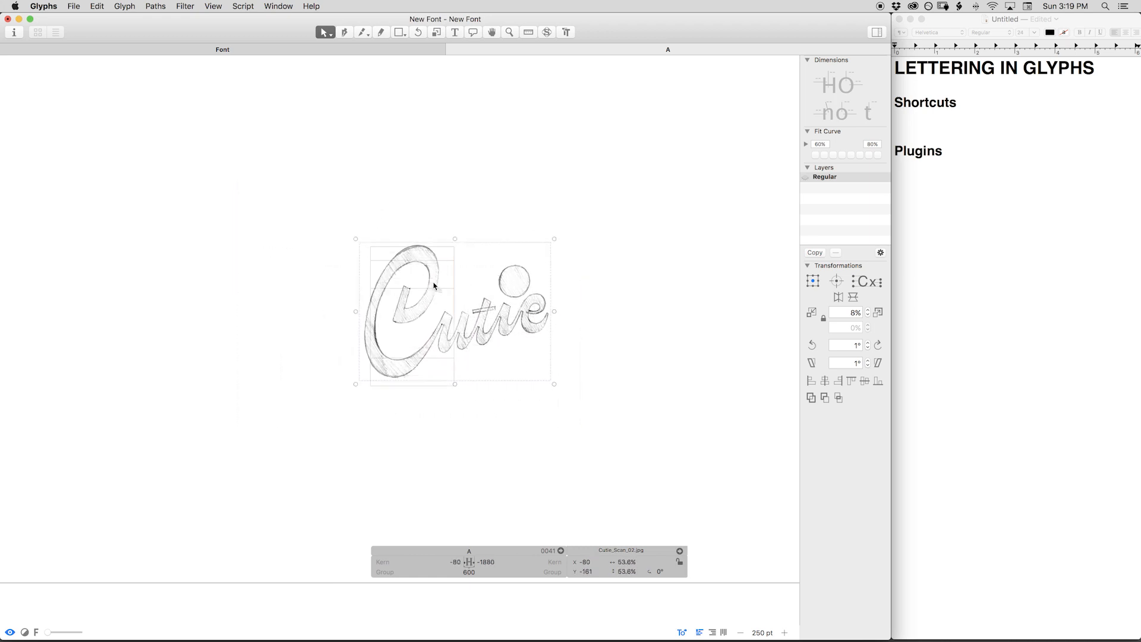
drag(556, 237, 535, 251)
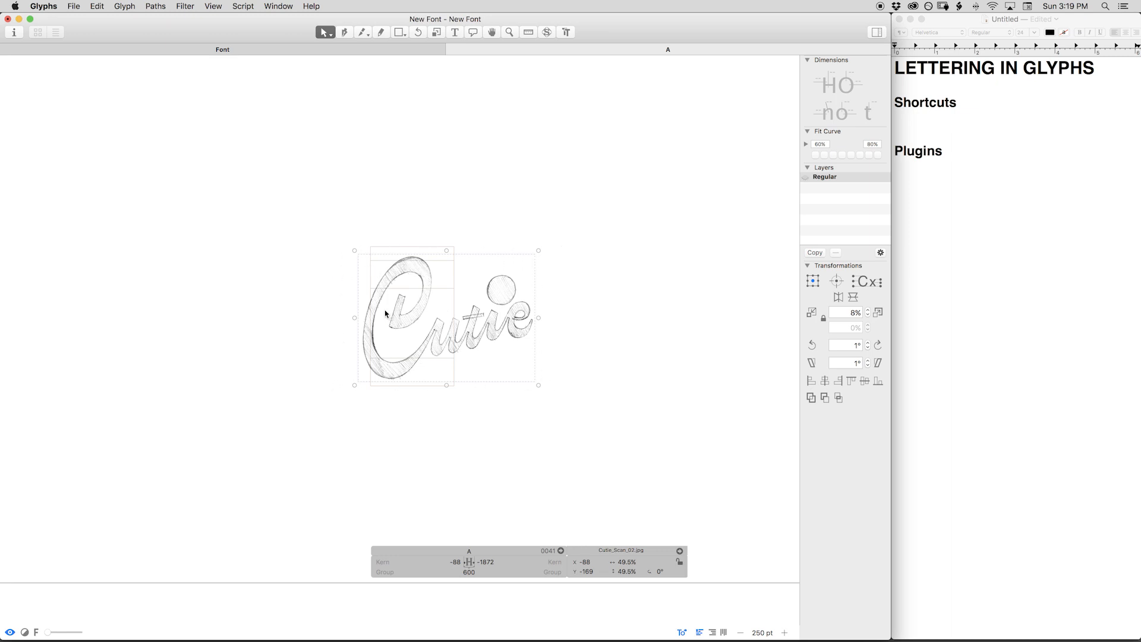
Look up the Show Bounding Box display option and its shortcut.
click(212, 8)
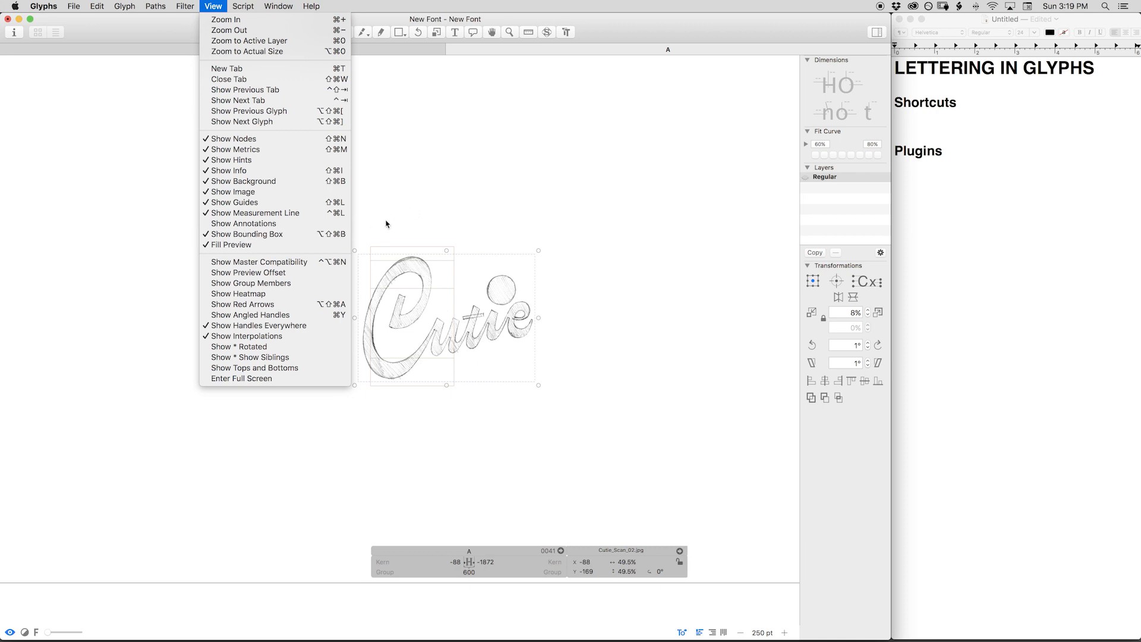
click(423, 209)
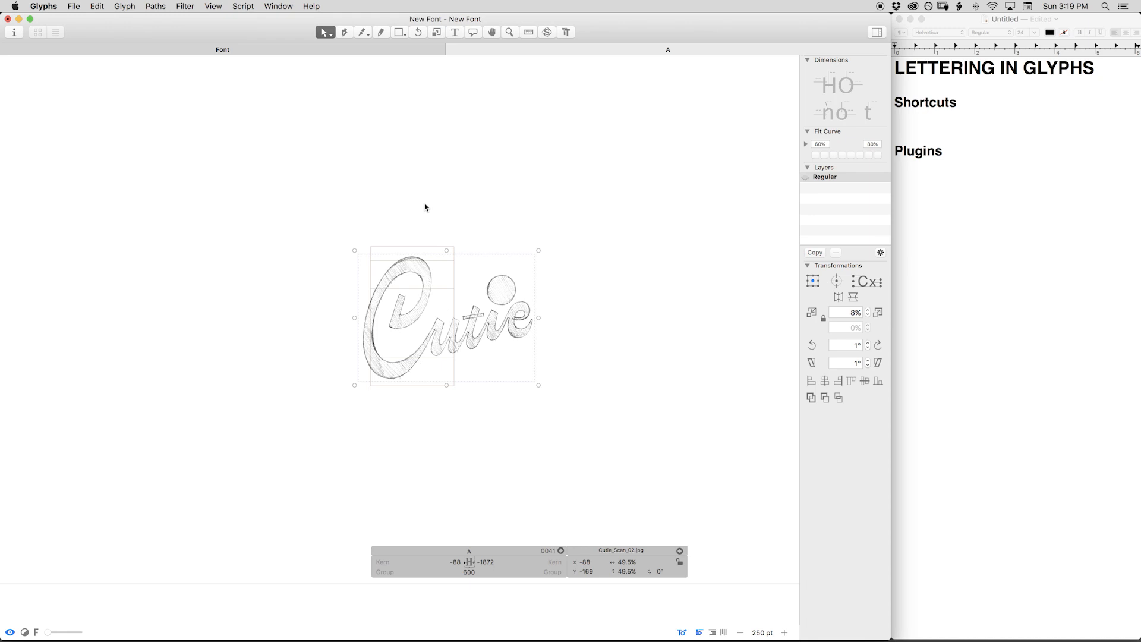
key(ctrl+shift+super+b)
Add the entry "Enable Bounding Box" beneath the Shortcuts heading in the notes document.
click(935, 119)
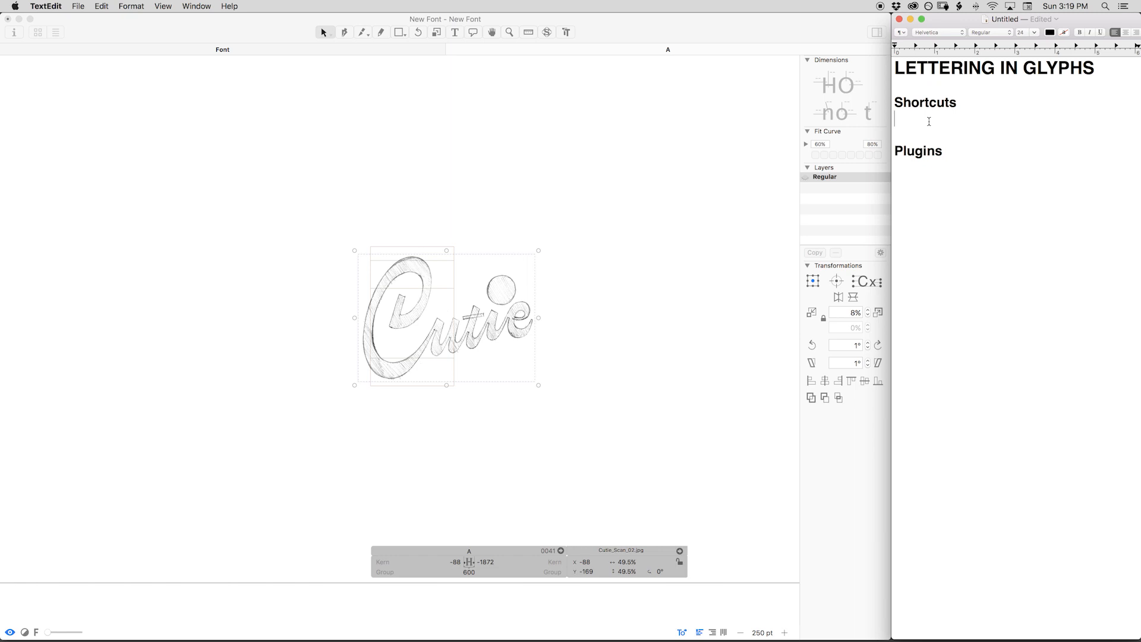
text(Shift)
key(alt+shift+Left)
text(Bounding BoxEnable)
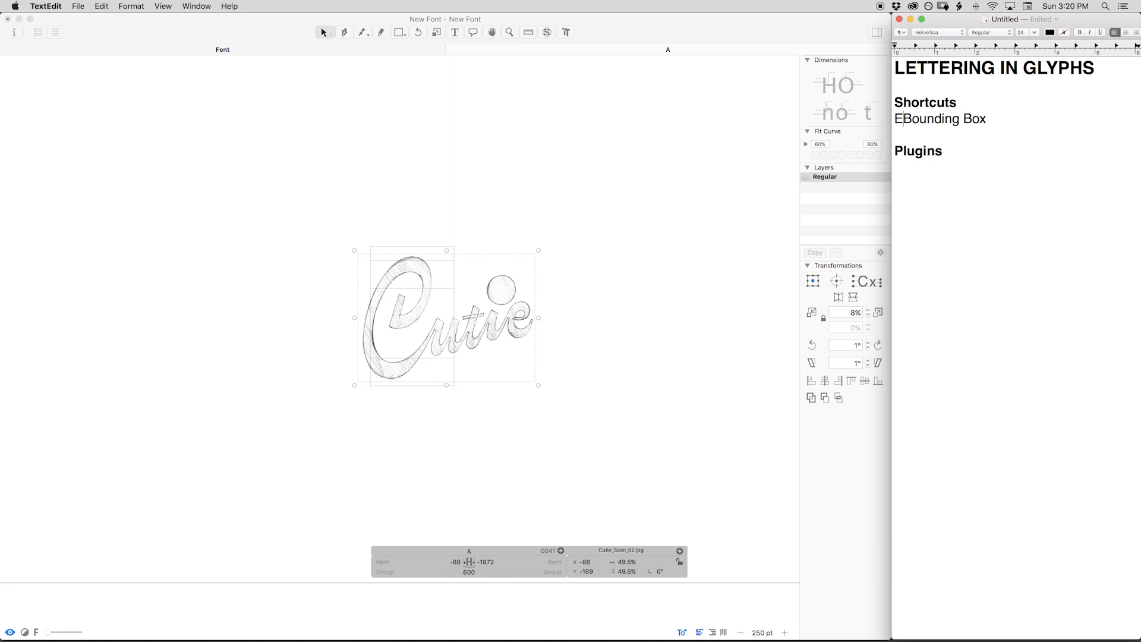
key(Return)
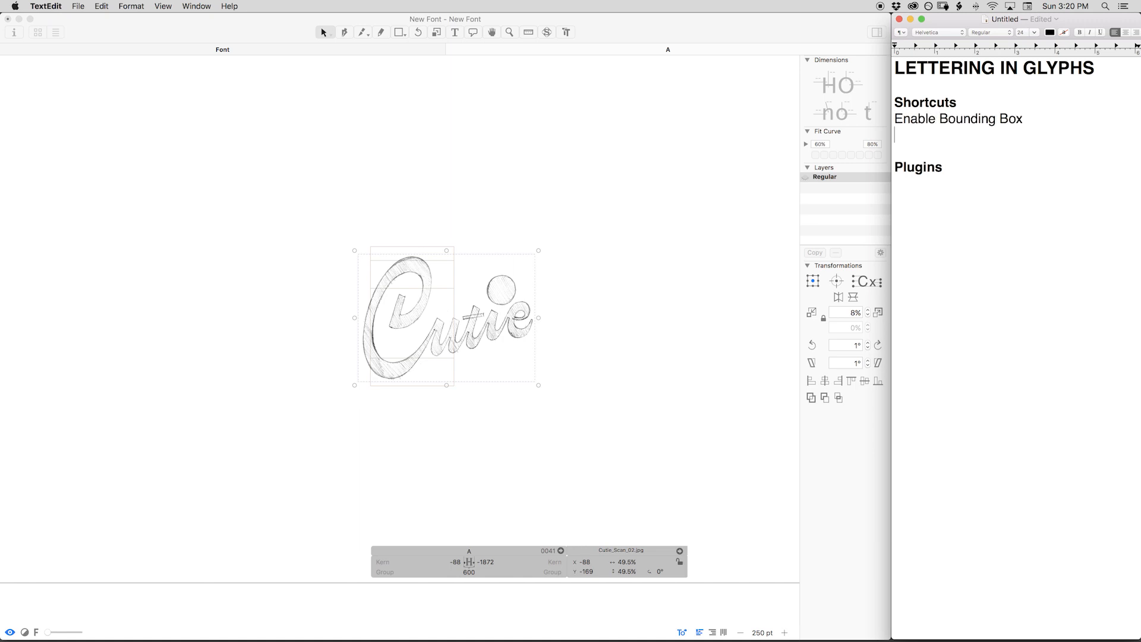
Write the shortcut "Shift+Option+Command+B" on an indented line beneath the bounding box entry.
text(Shift+Option+Cmmd)
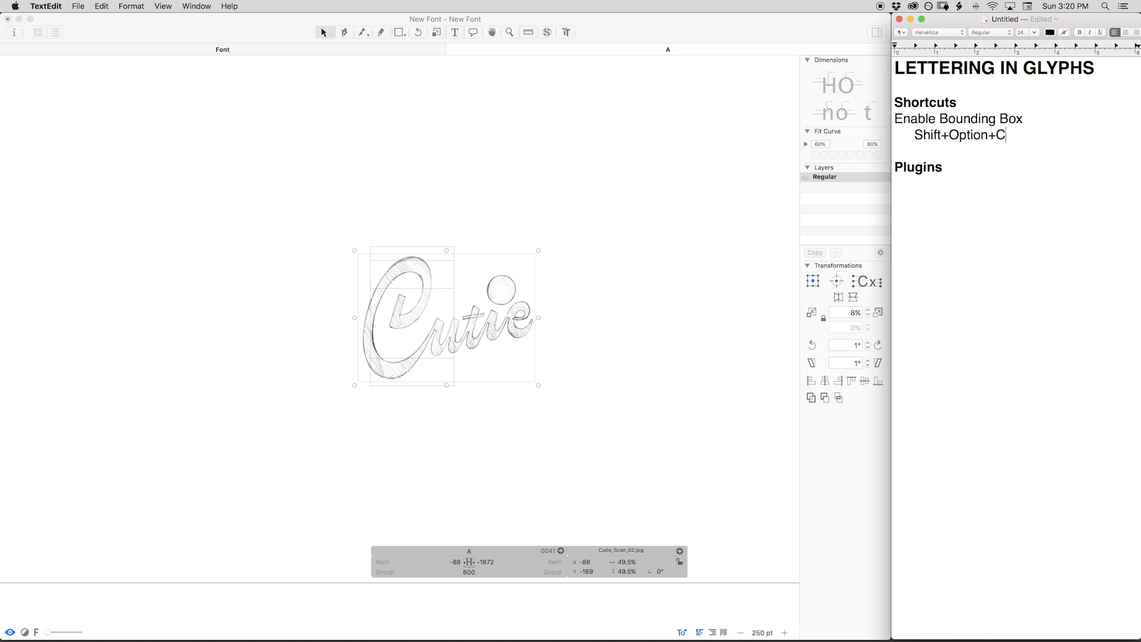
key(BackSpace)
key(BackSpace)
key(BackSpace)
text(a)
text(ommand_)
text(B)
In Glyphs, shift the sketch image up slightly to y -153 within the metrics box and deselect it.
click(574, 235)
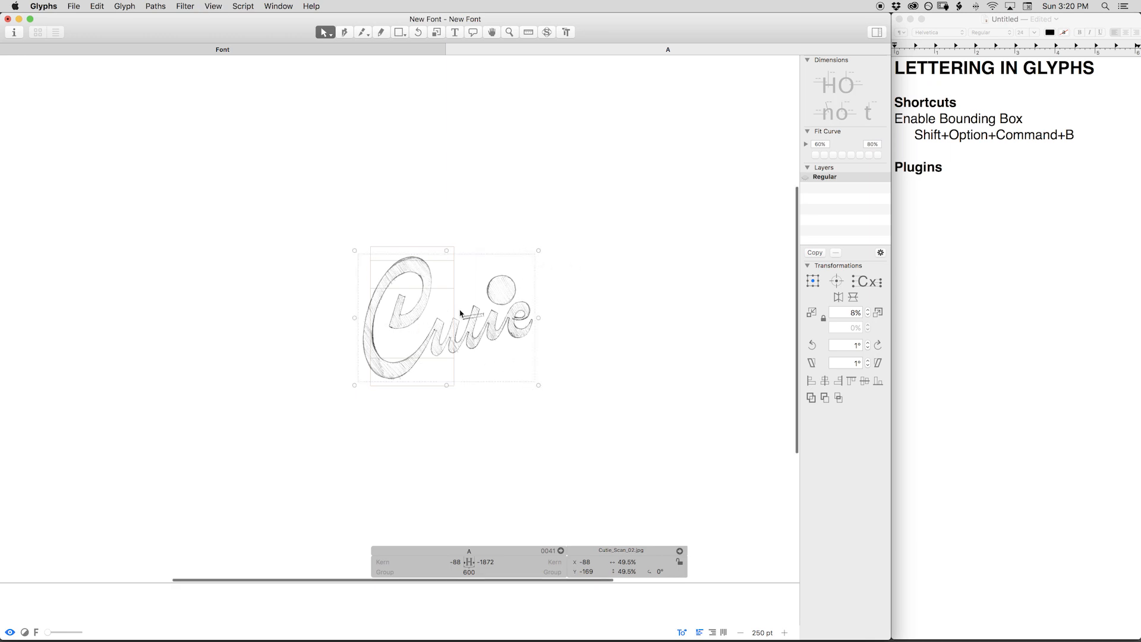
key(super+plus)
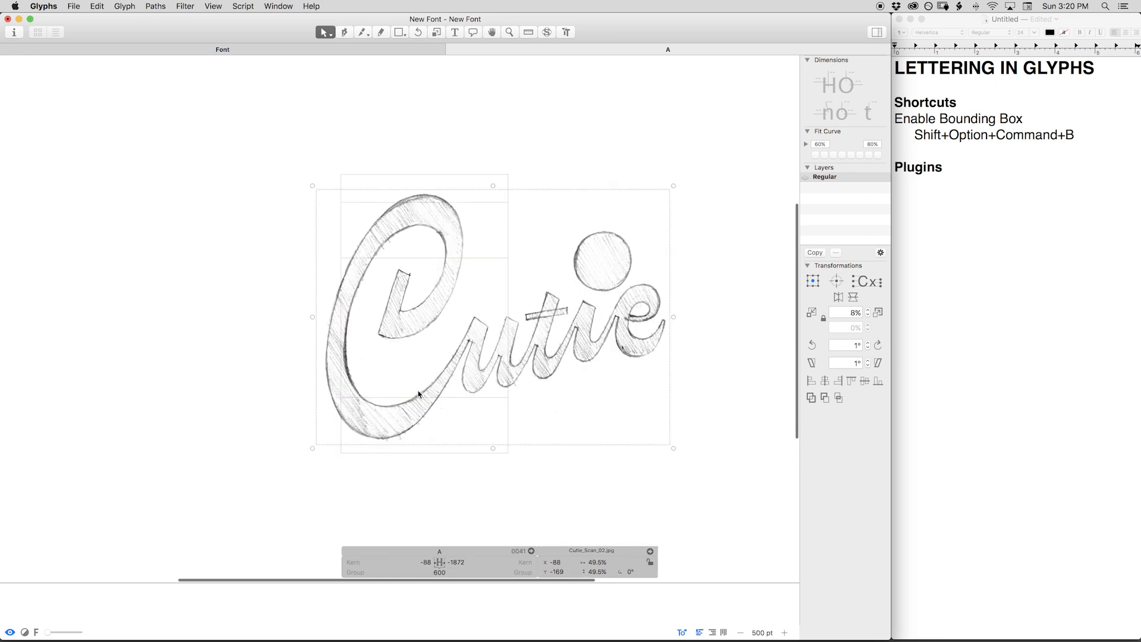
drag(441, 381, 448, 372)
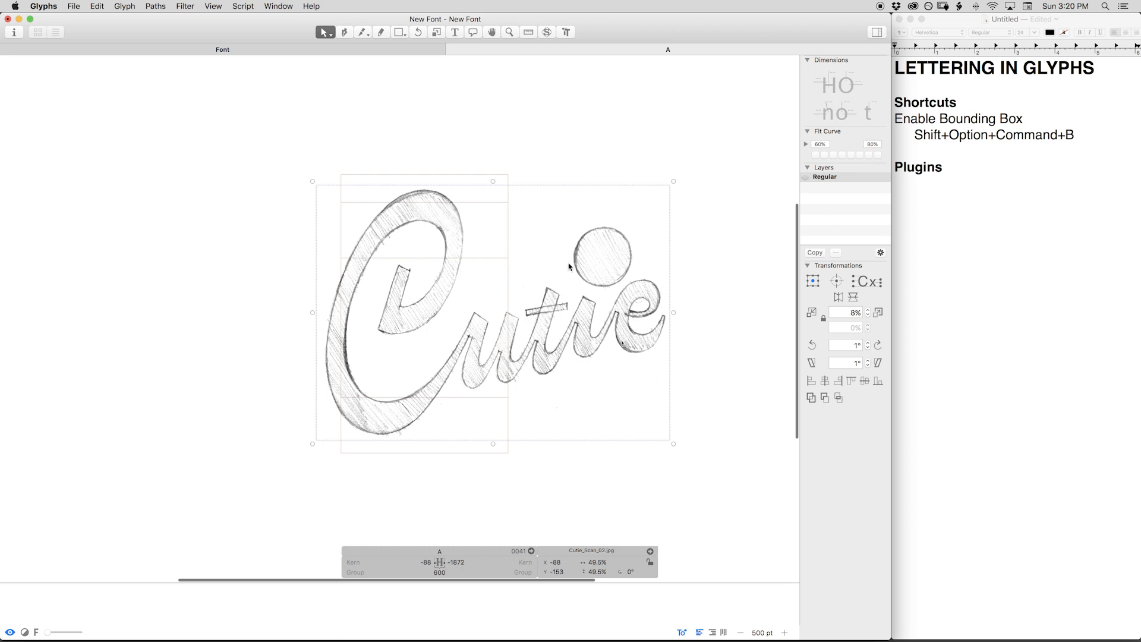
click(701, 244)
Save the font as Cutie_Script_01 in Glyphs File format in the Working Files folder of 2017_08_Cutie.
key(super+s)
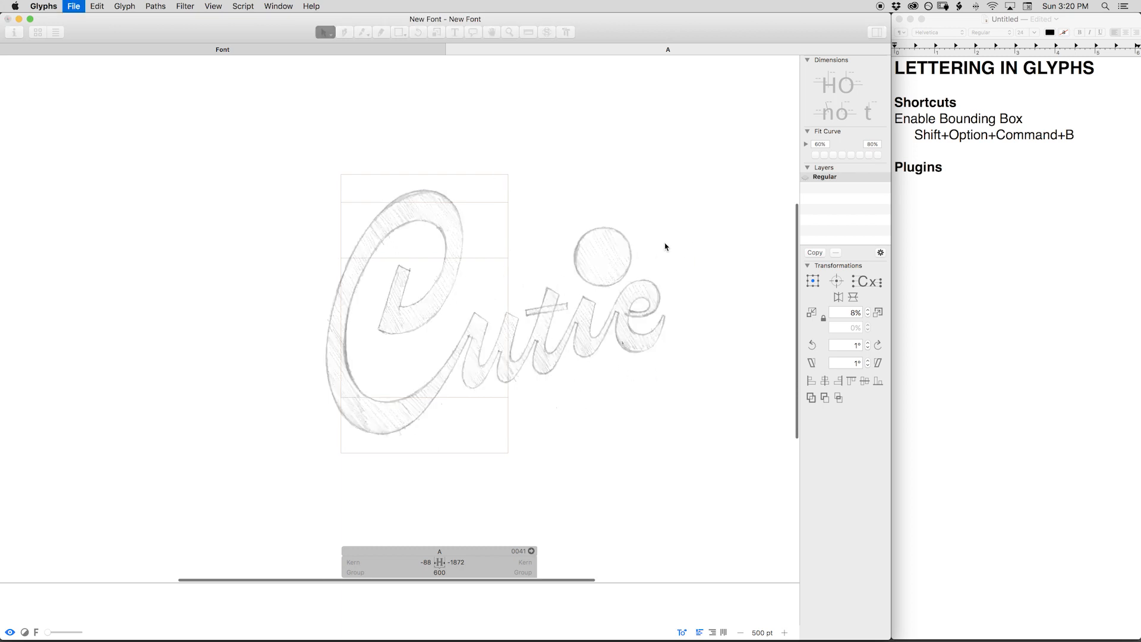
click(454, 124)
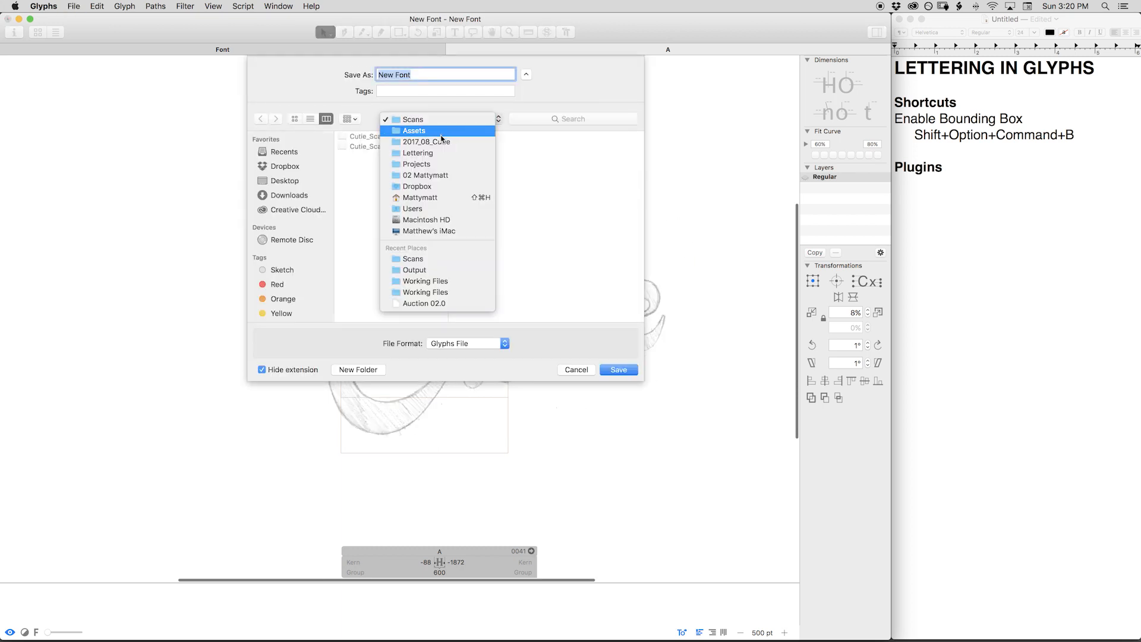
click(452, 141)
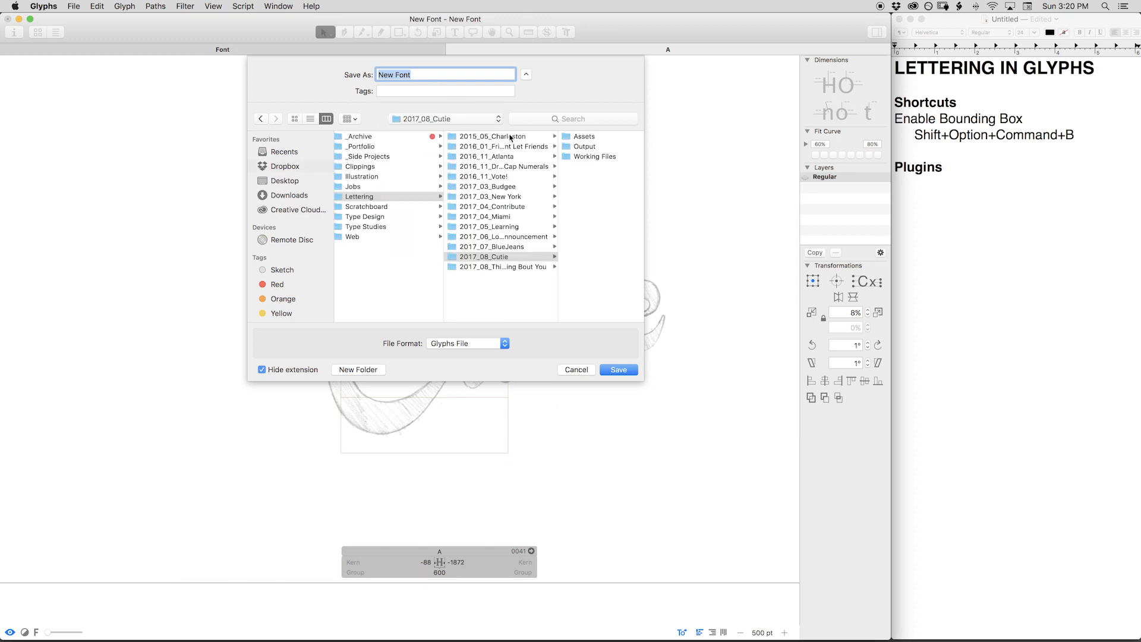
click(592, 157)
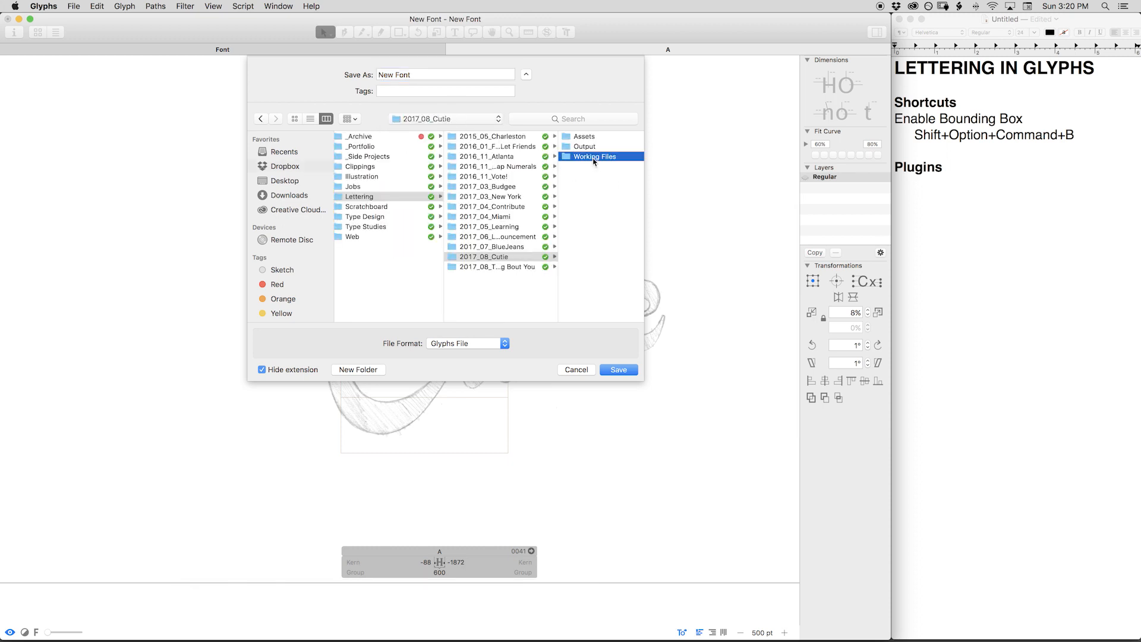
click(440, 74)
key(super+a)
text(Cutie_)
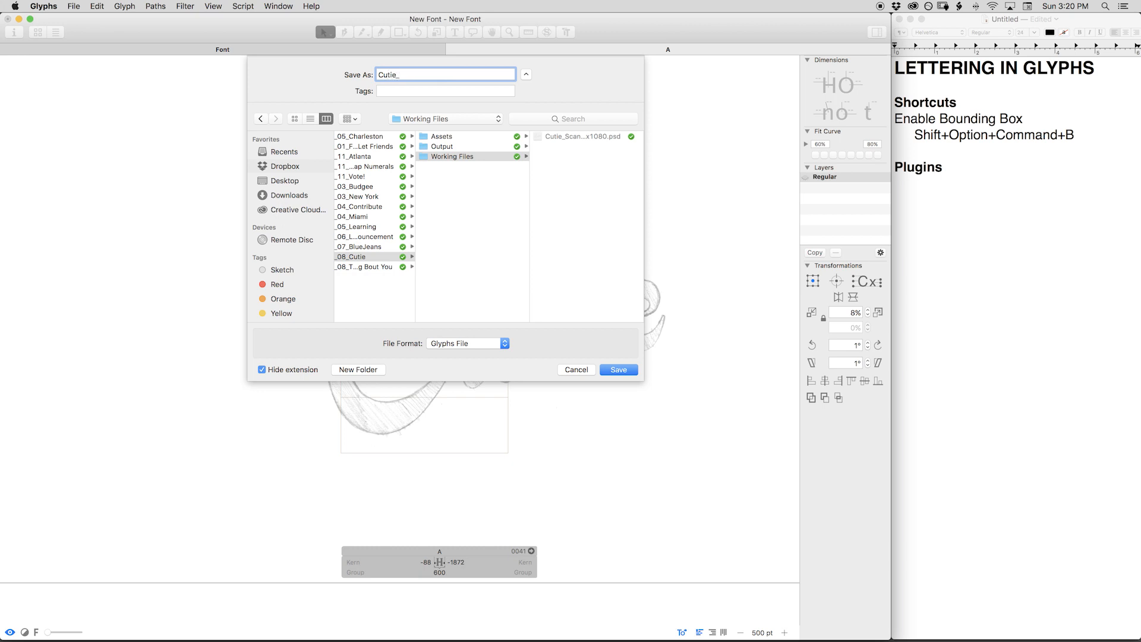
text(Script_01)
key(Return)
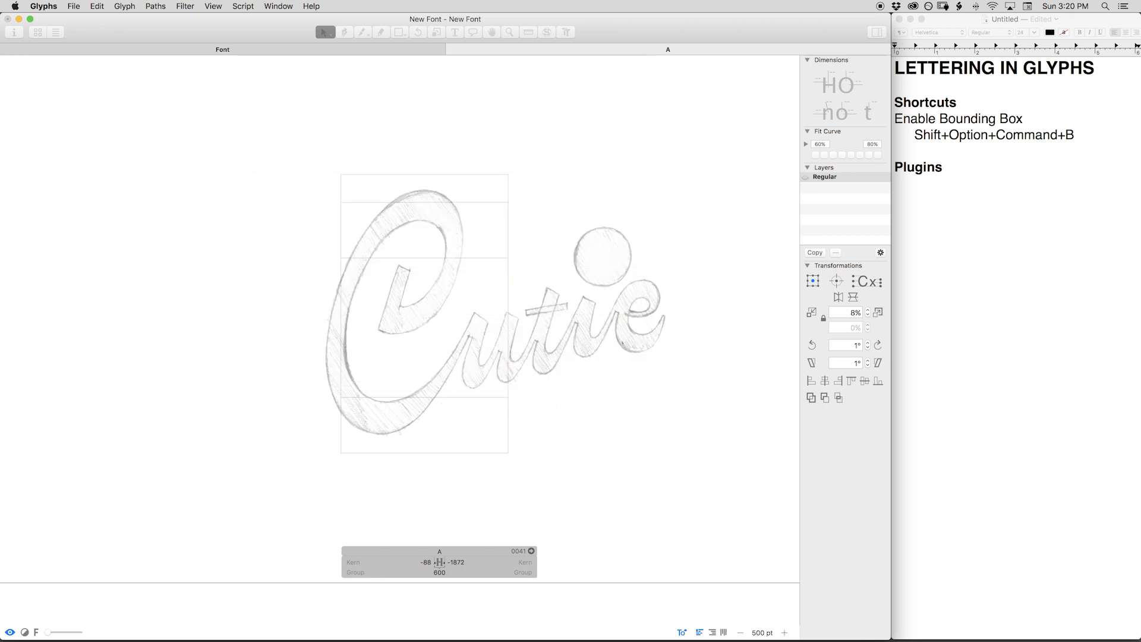
Move the sketch image sideways to x -14 and lock it in place.
click(464, 259)
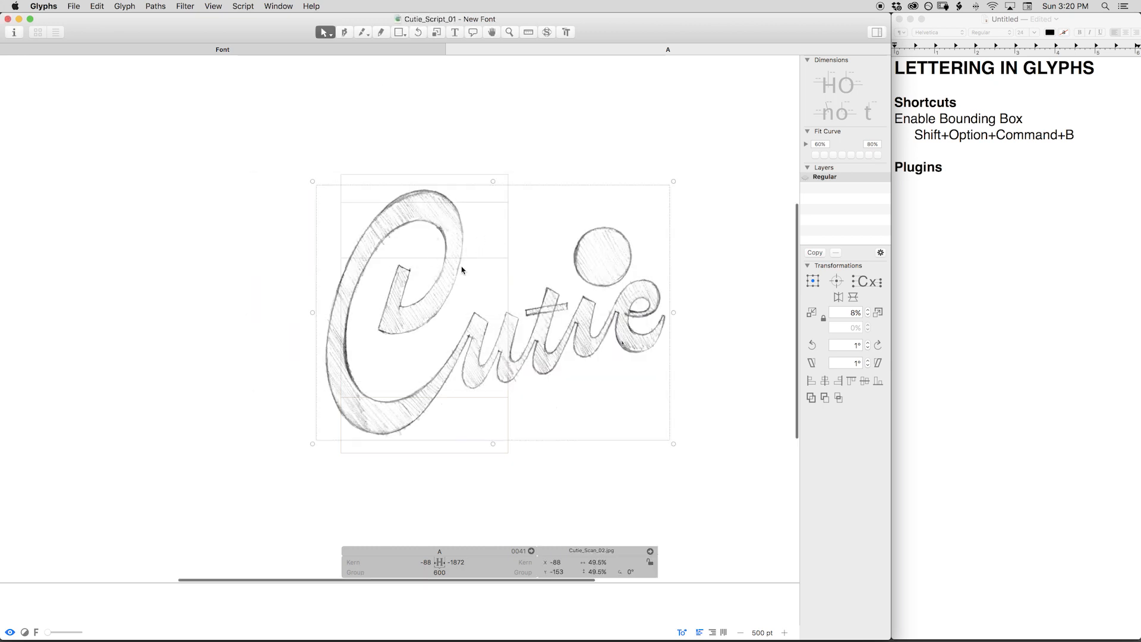
drag(451, 233, 471, 233)
right_click(463, 225)
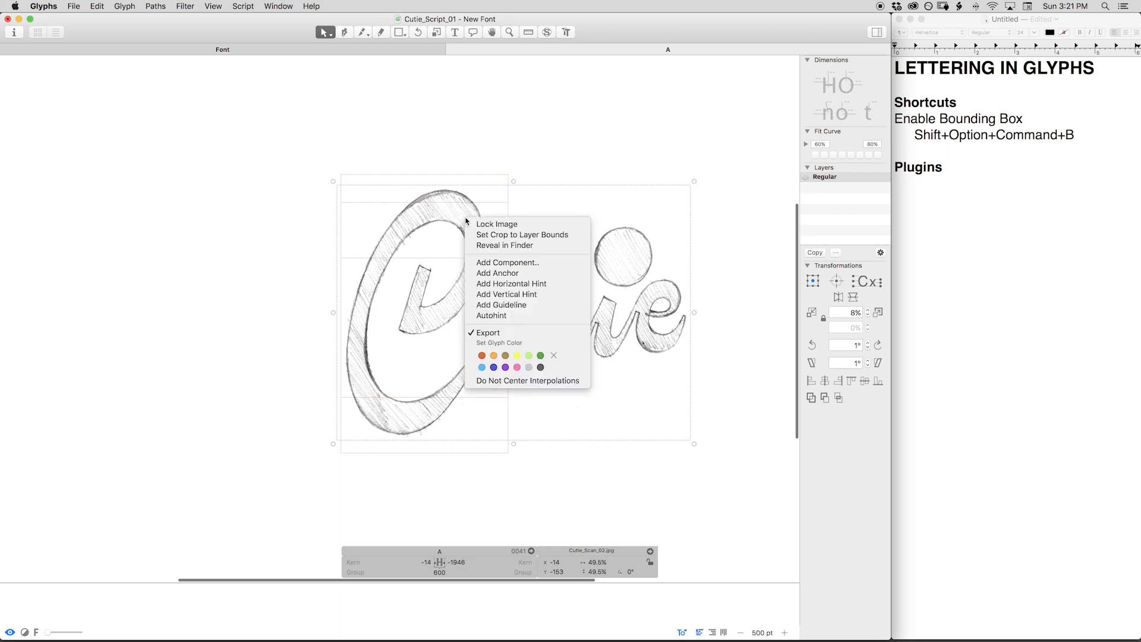
click(509, 228)
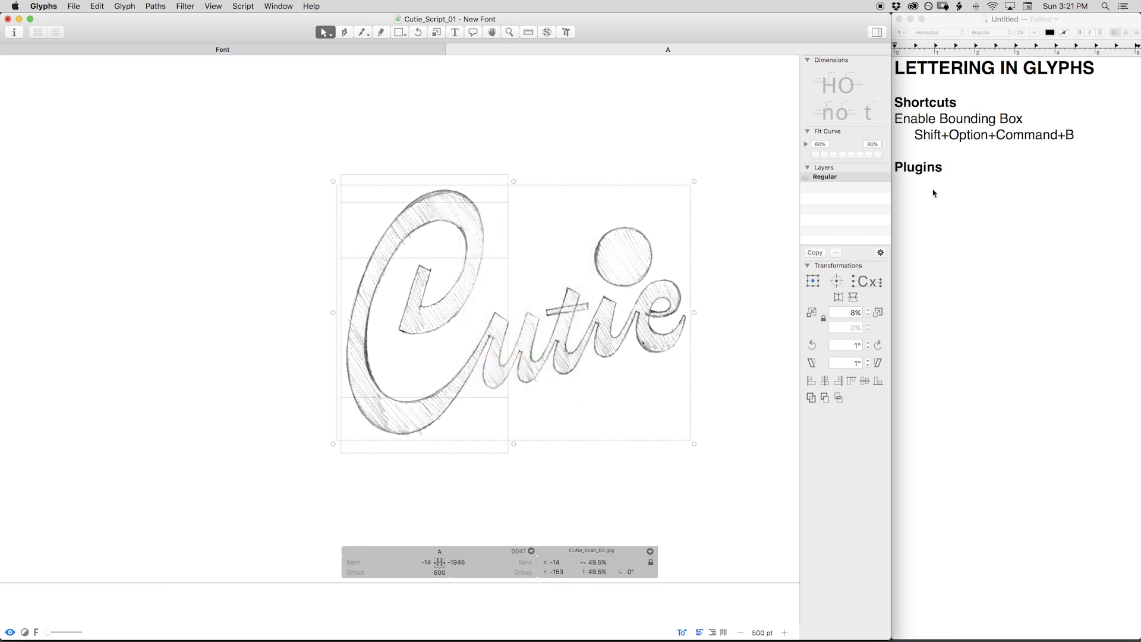
Add a bold "Notes" heading above Plugins in the notes document and extend the Shortcuts heading to "Shortcuts & Tricks".
click(963, 174)
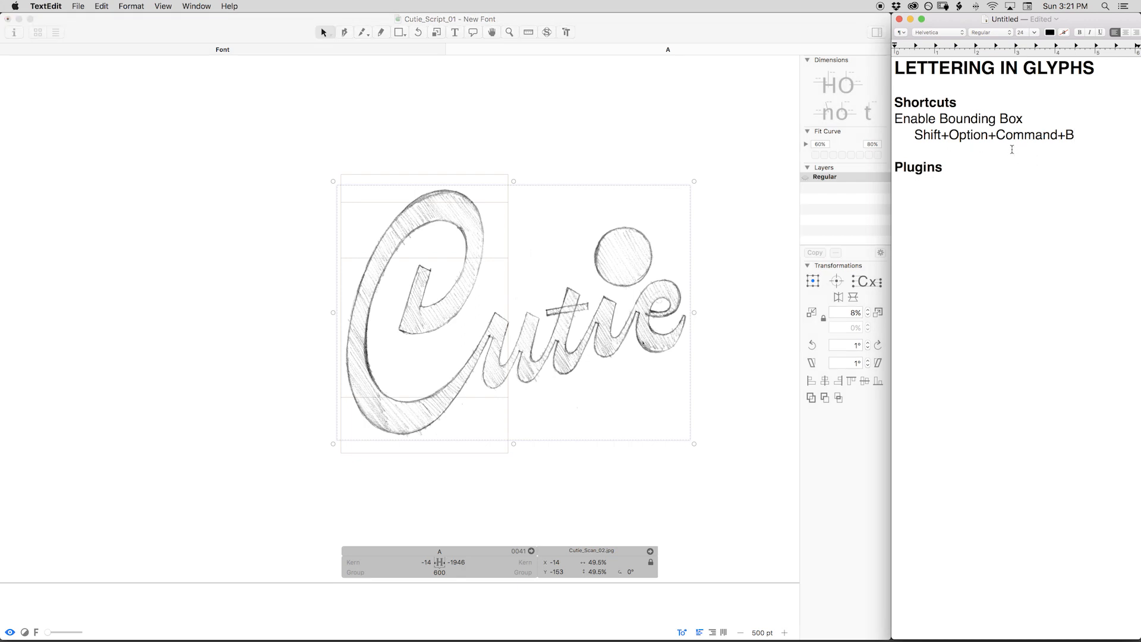
key(Return)
key(Return)
key(super+b)
text(No)
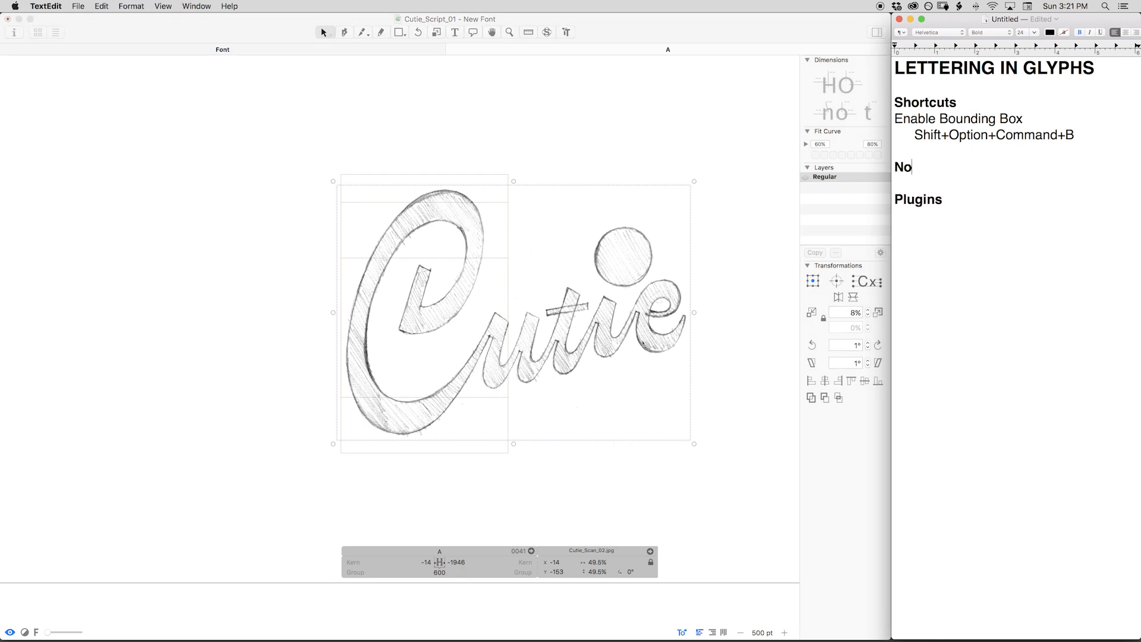
text(tes)
text( & Tricks)
key(Return)
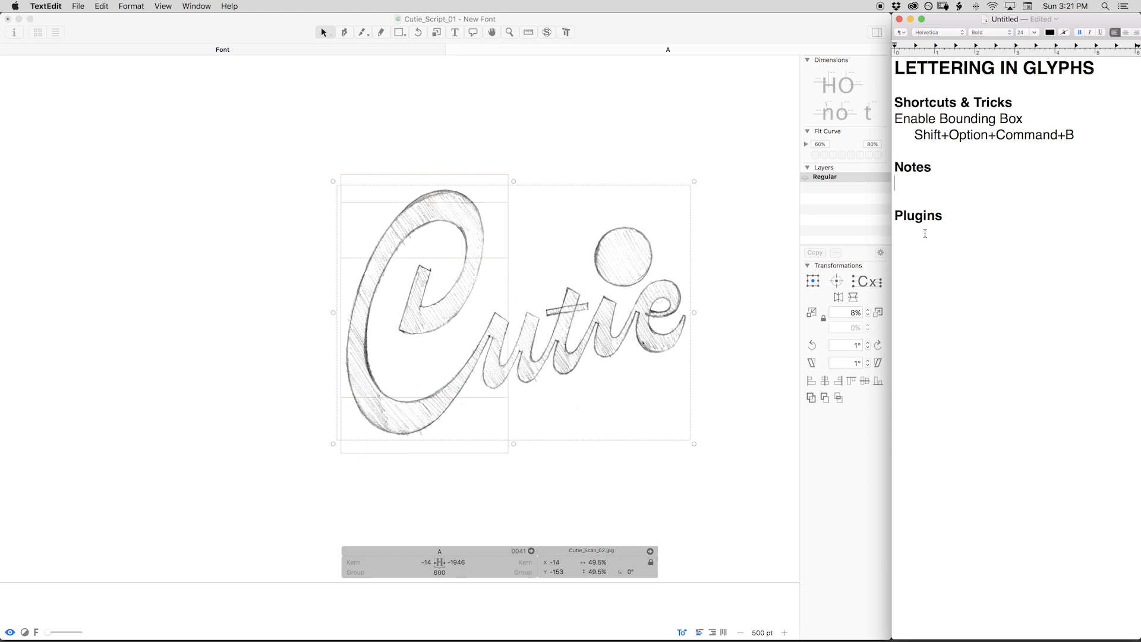
Check the image lock option in Glyphs and write "Right click to lock image" in regular weight under the Notes heading.
triple_click(922, 241)
click(920, 187)
click(511, 271)
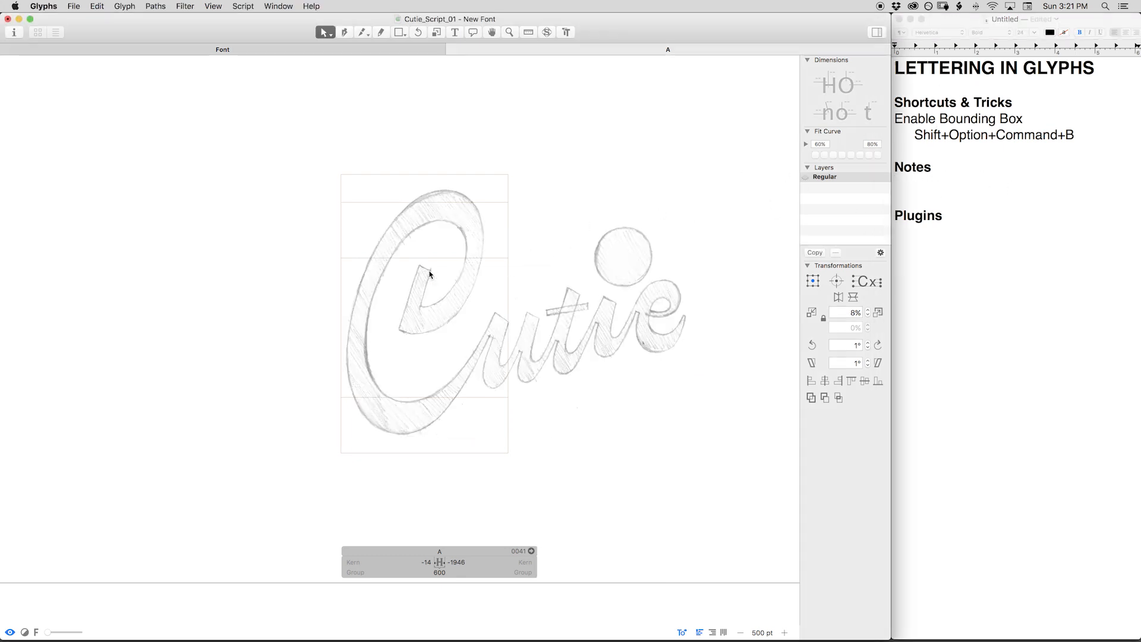
right_click(437, 272)
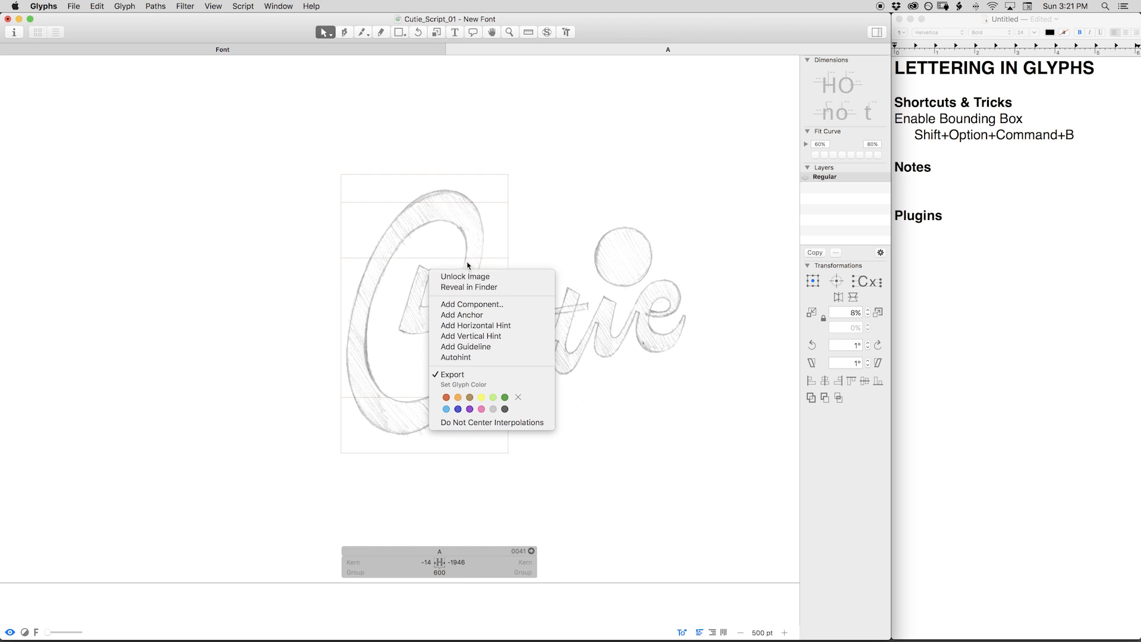
click(927, 183)
text(Ri)
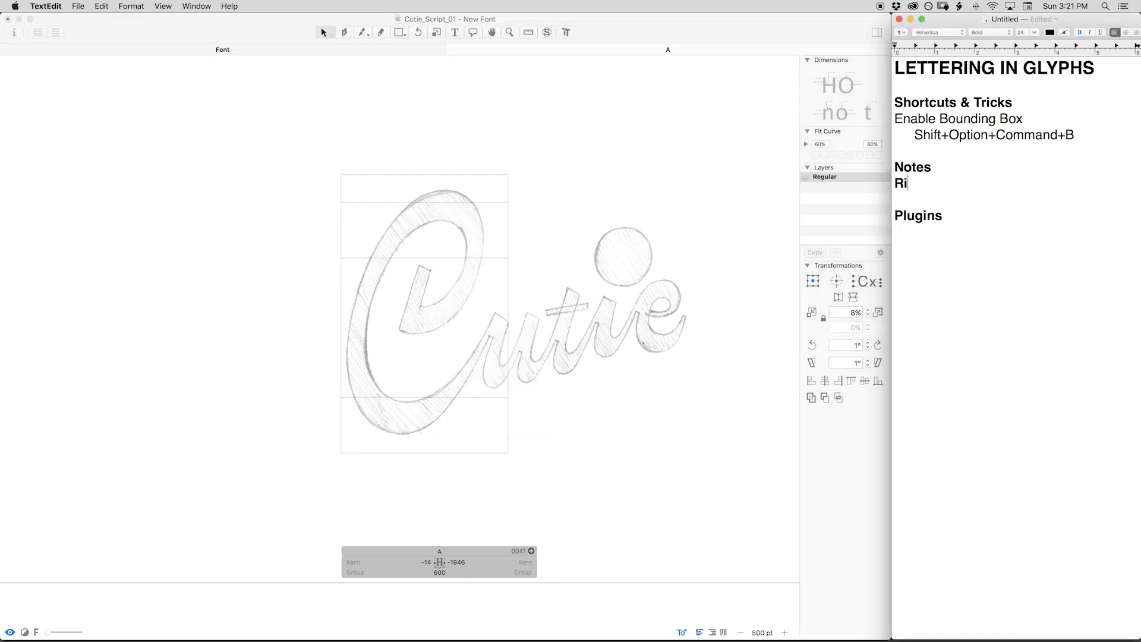
text(ght click)
key(shift+super+Left)
key(super+b)
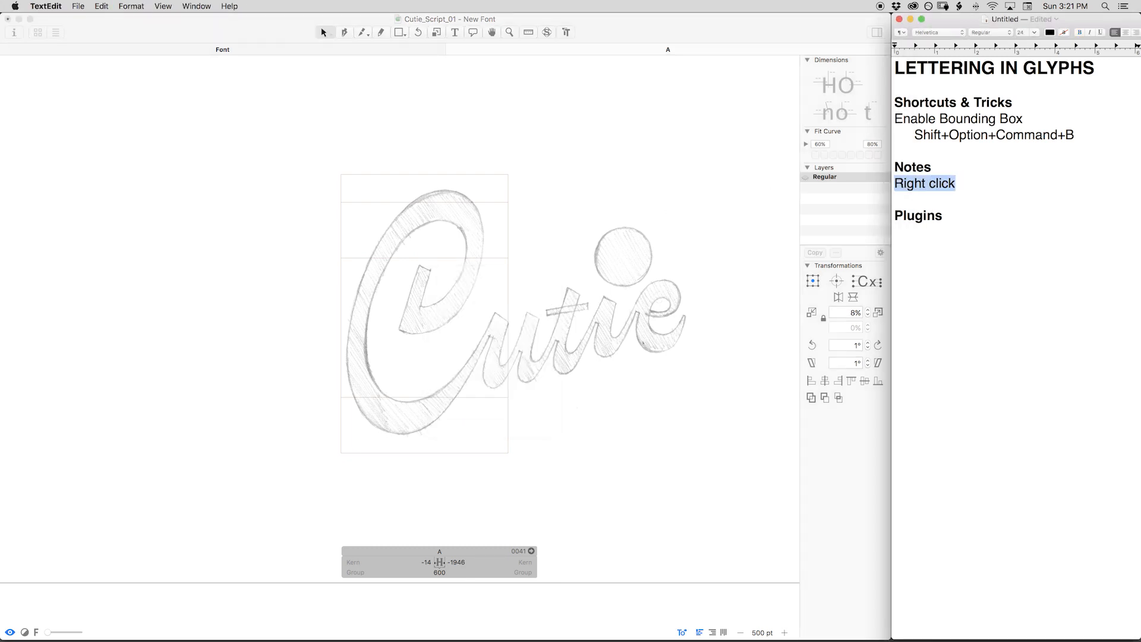
key(Right)
text(to lock )
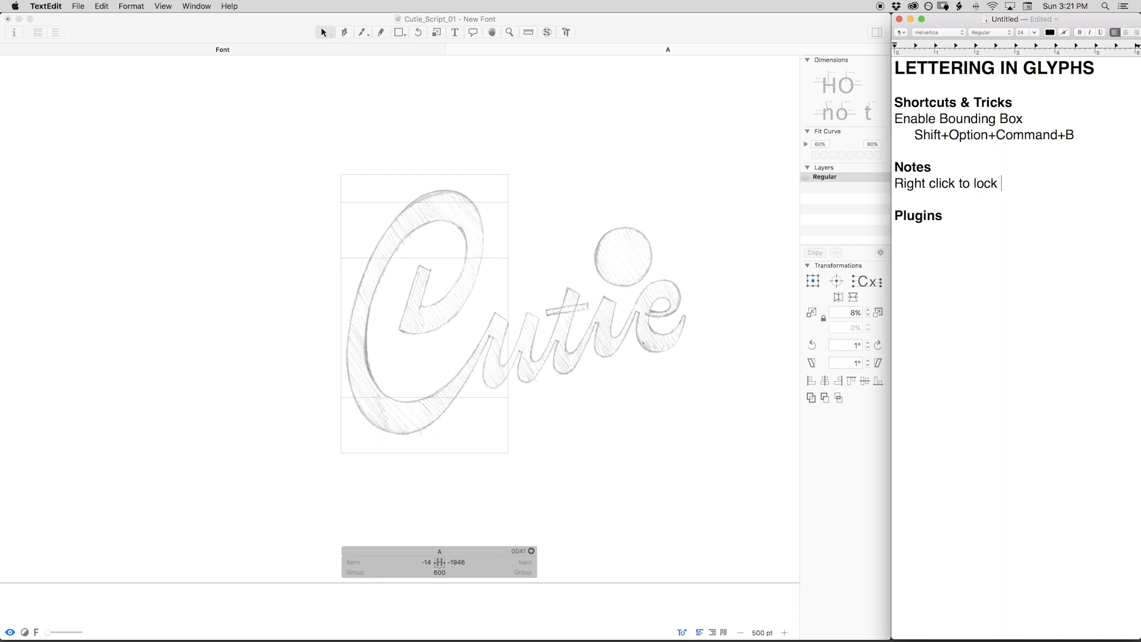
text(image)
Start tracing the C in Glyphs with the Pen tool, placing the first point at its inner stroke's upper-left corner, about x 282, y 475.
click(571, 260)
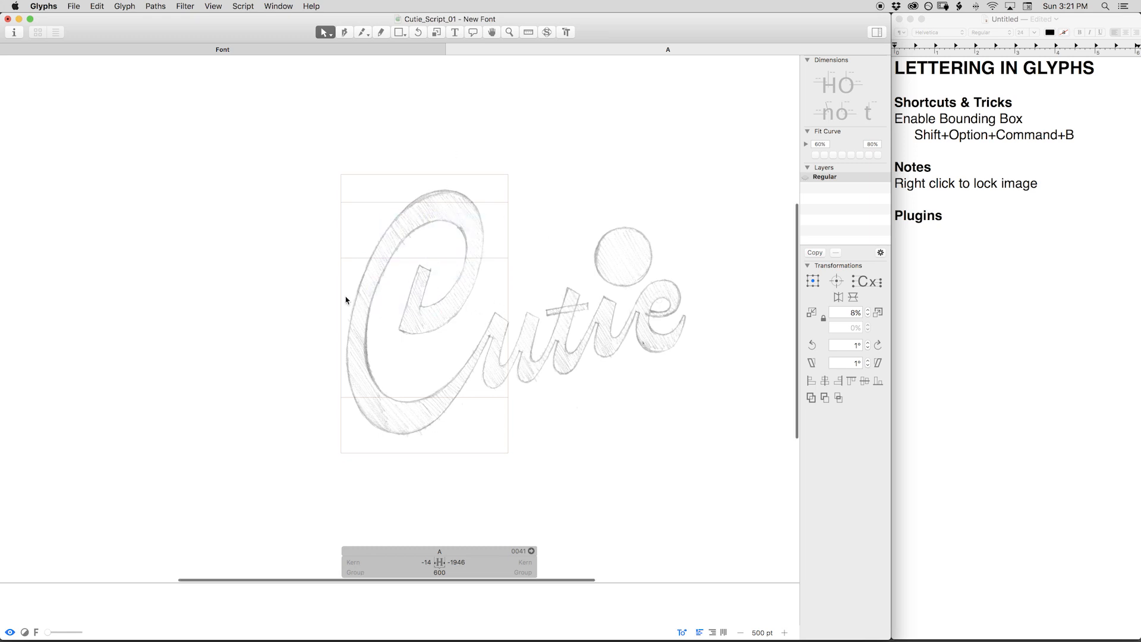
scroll(366, 220, up, 5)
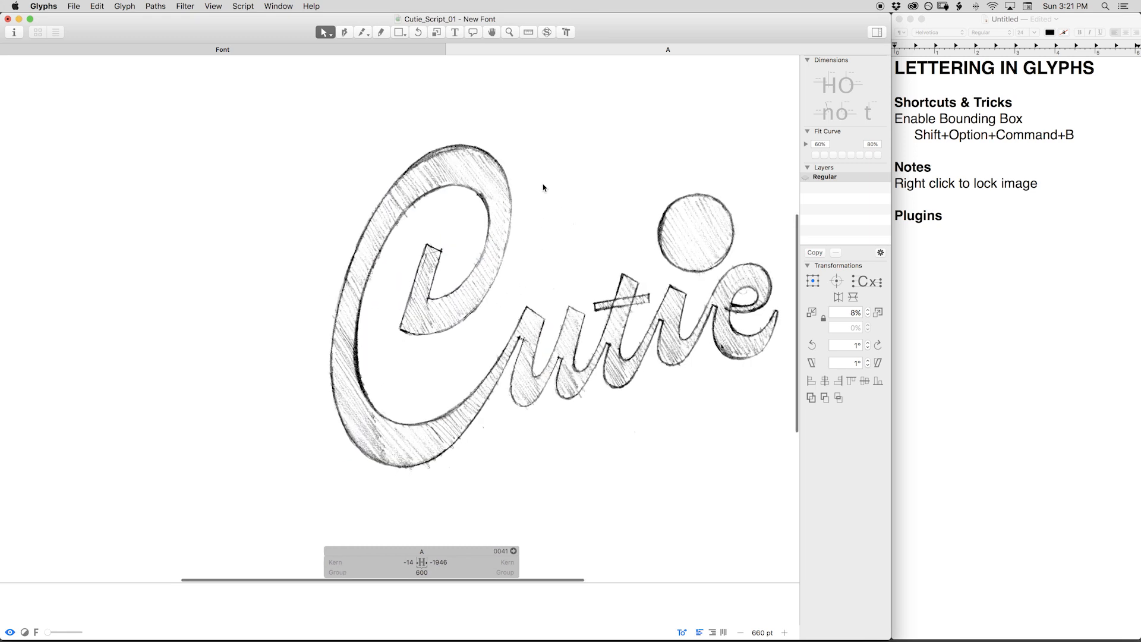
scroll(542, 188, up, 5)
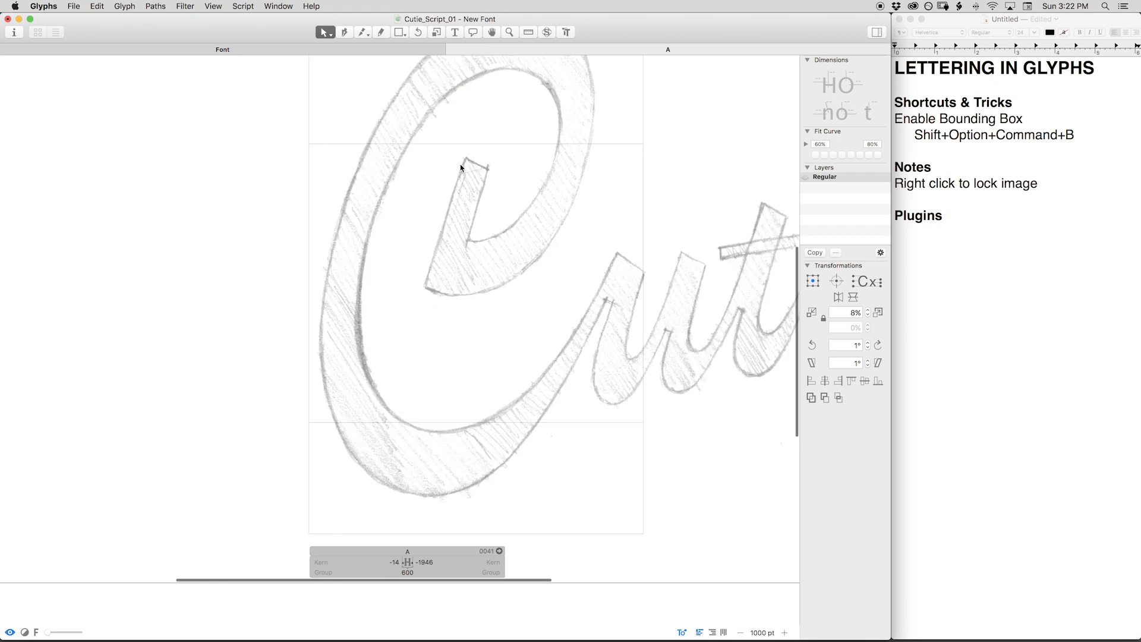
scroll(475, 190, up, 3)
scroll(476, 190, right, 2)
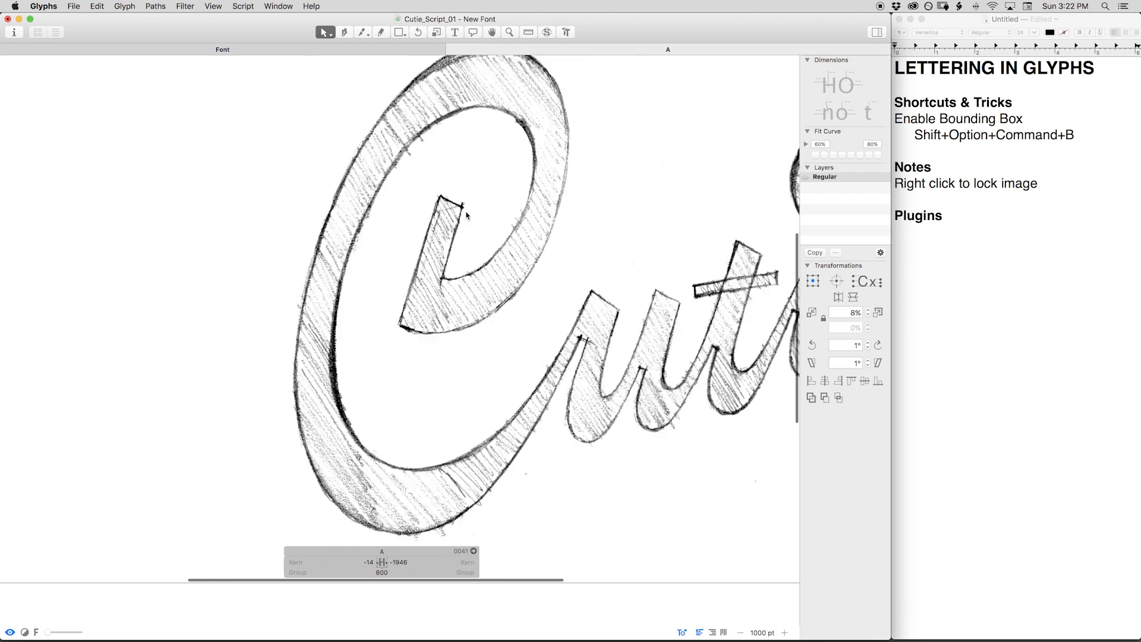
key(p)
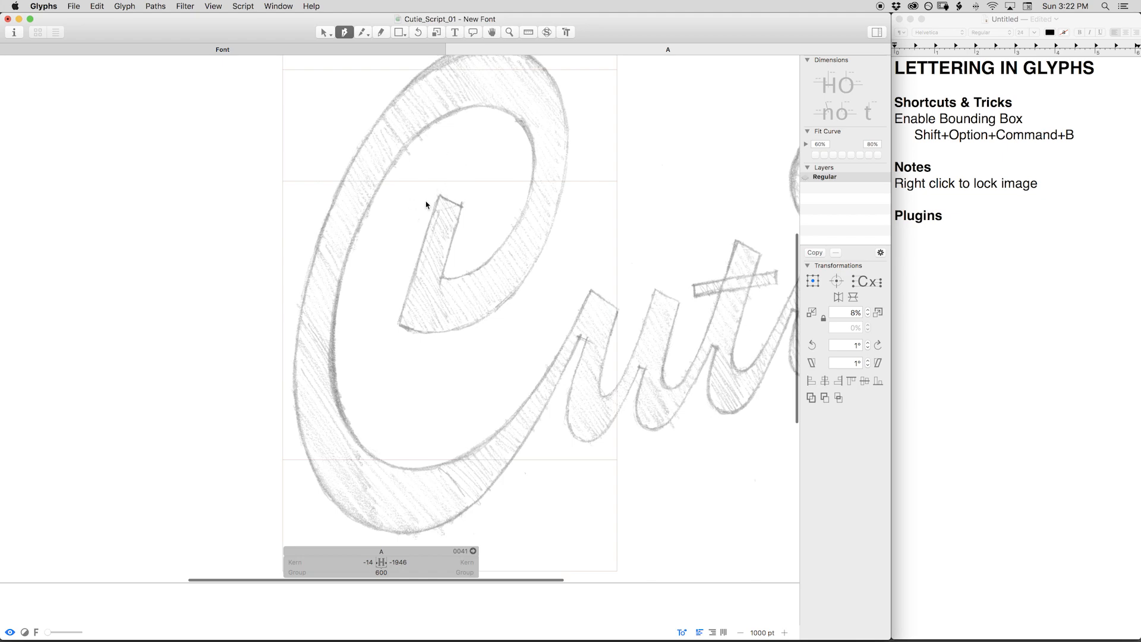
click(438, 196)
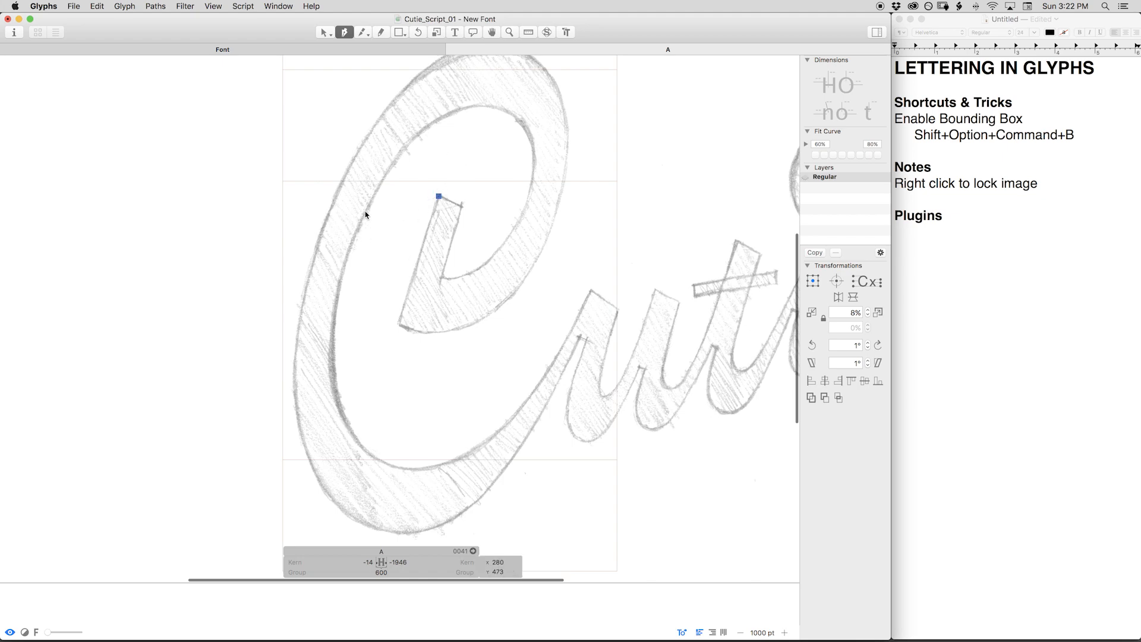
key(super+z)
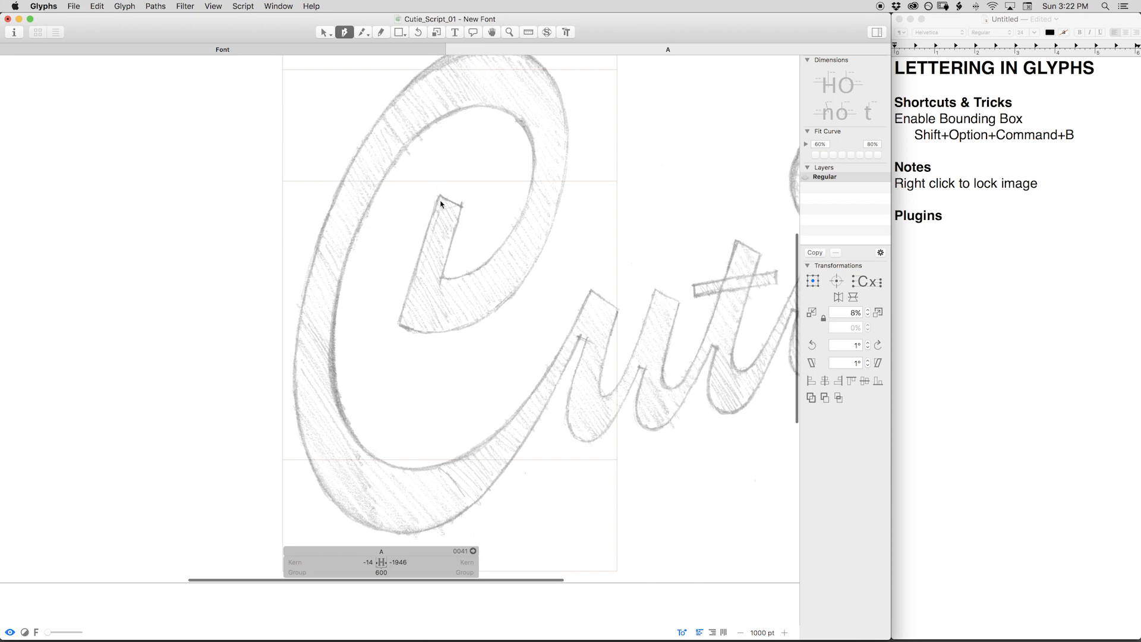
click(439, 197)
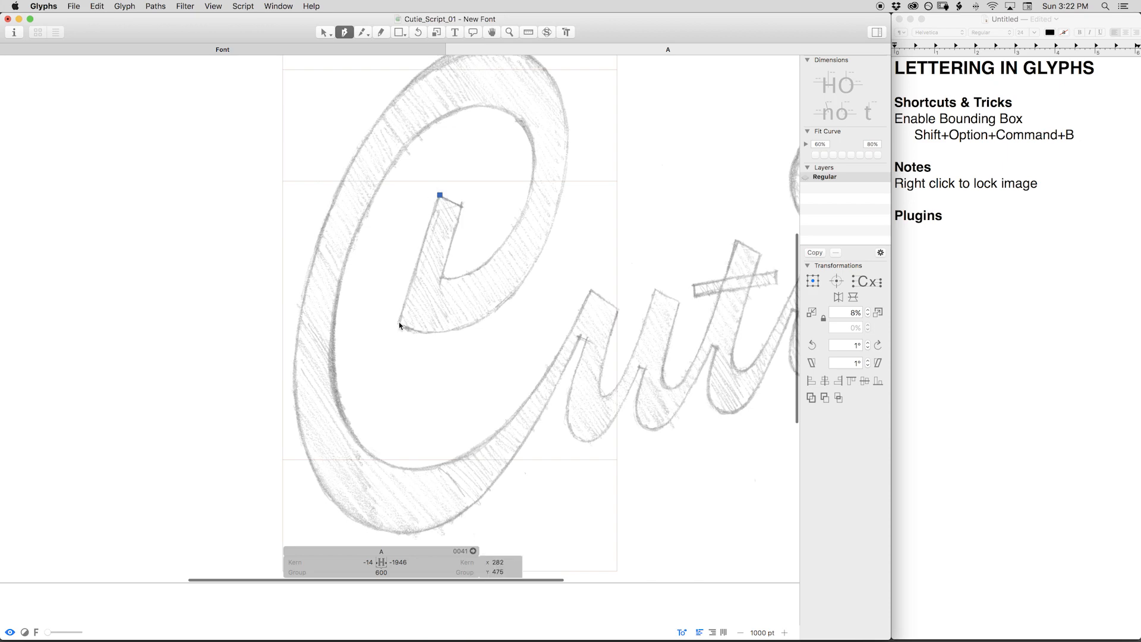
Draw a straight segment down to the inner stroke's lower-left tip and pull a curve handle out down and right.
click(400, 325)
click(546, 244)
key(super+z)
drag(398, 322, 437, 351)
Continue the C's outer outline with smooth curve points at its right edge, about x 512, y 562, and its top, about x 376, y 742.
drag(568, 146, 565, 73)
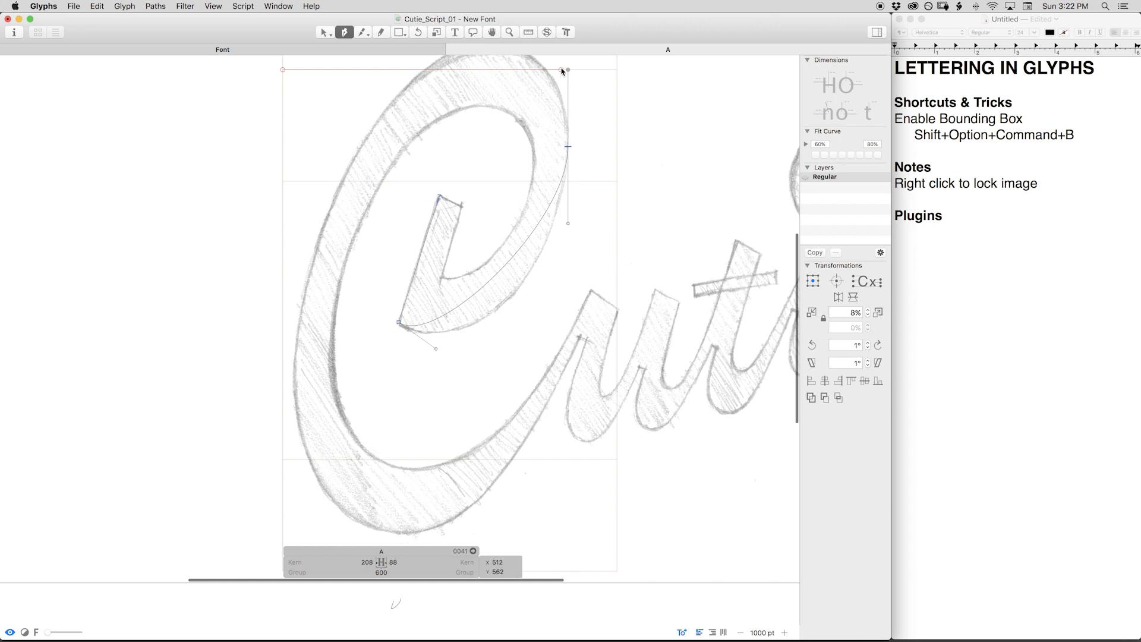
drag(562, 71, 566, 73)
scroll(550, 182, up, 5)
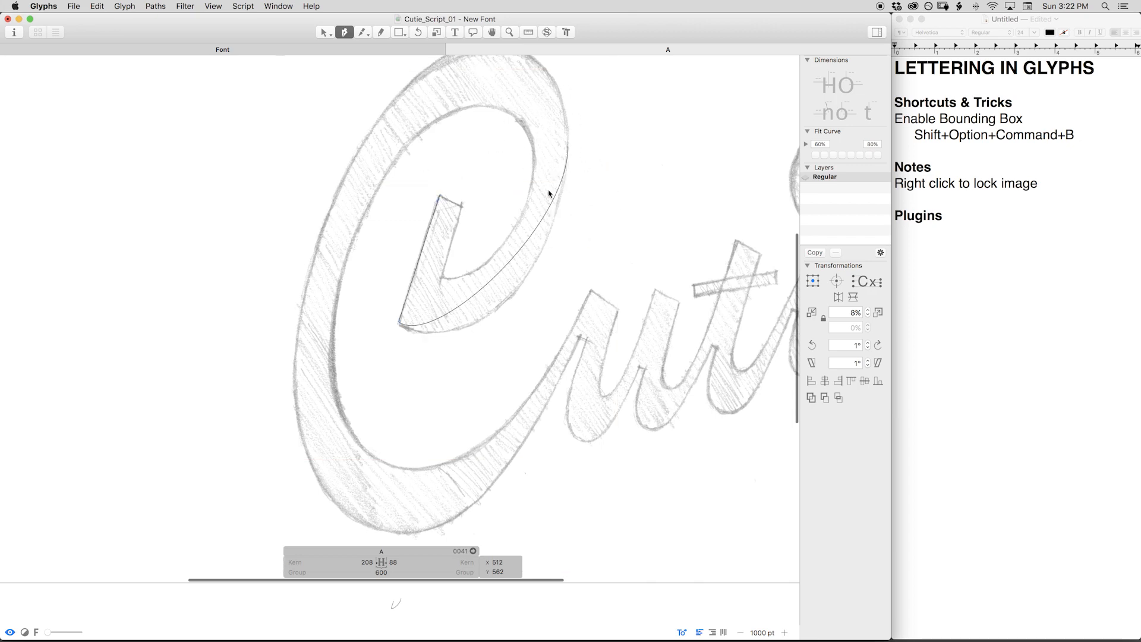
drag(537, 149, 463, 156)
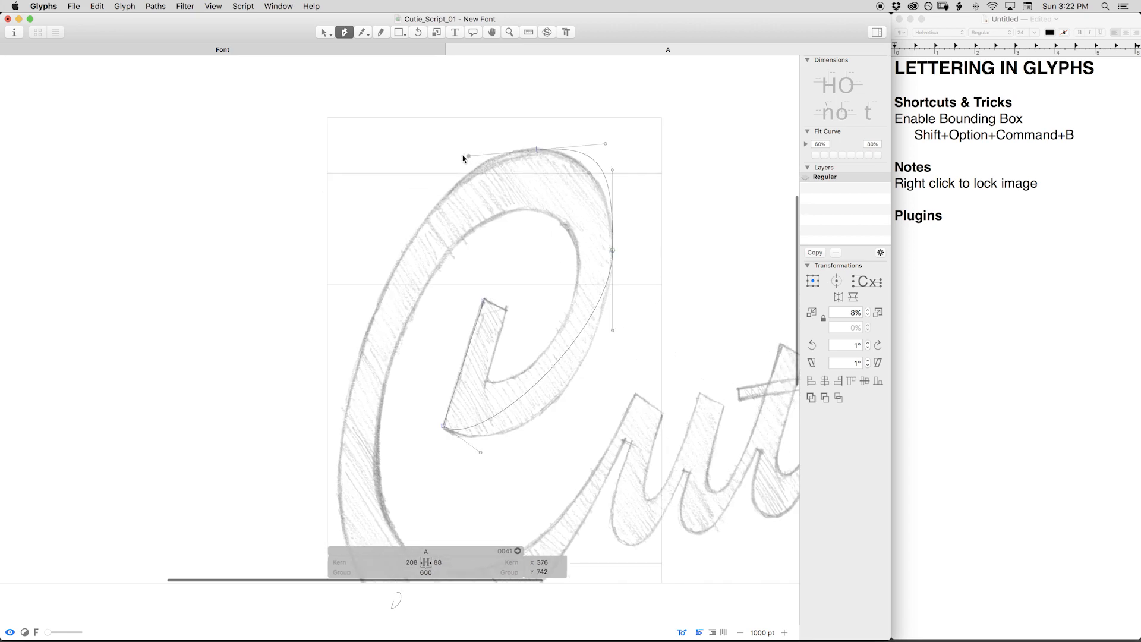
Continue the C's outer outline with smooth curve points at the far edge of its main stroke and at its base.
scroll(521, 159, down, 1)
scroll(522, 159, down, 6)
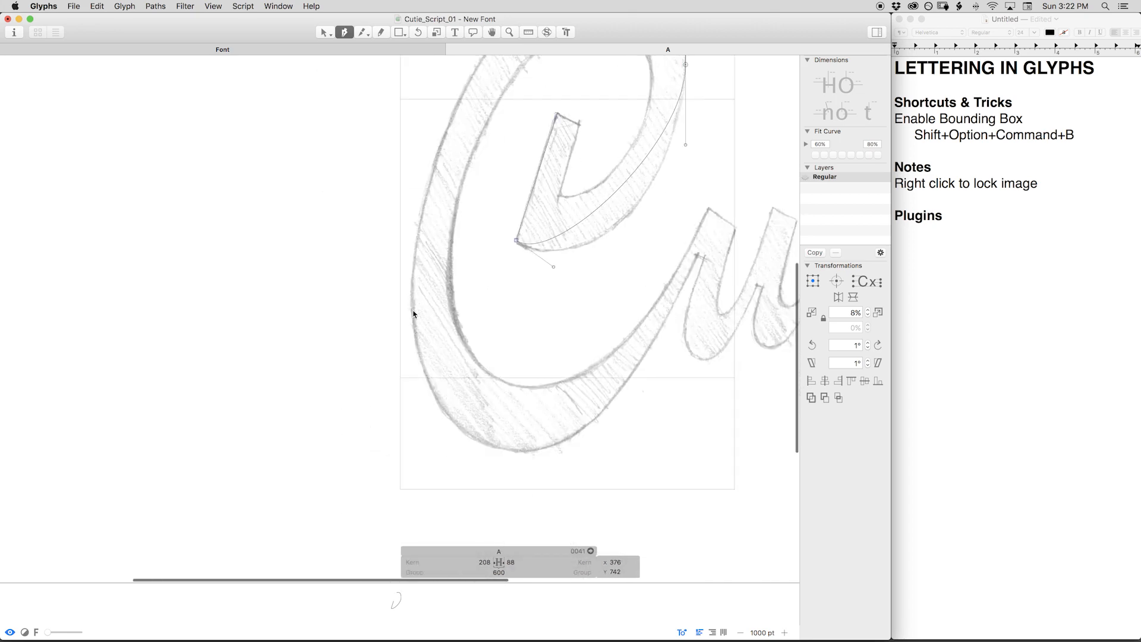
drag(414, 306, 416, 377)
drag(520, 450, 579, 451)
Trace the small notch where the C's exit stroke meets the u with corner points, undoing a misplaced one.
click(697, 262)
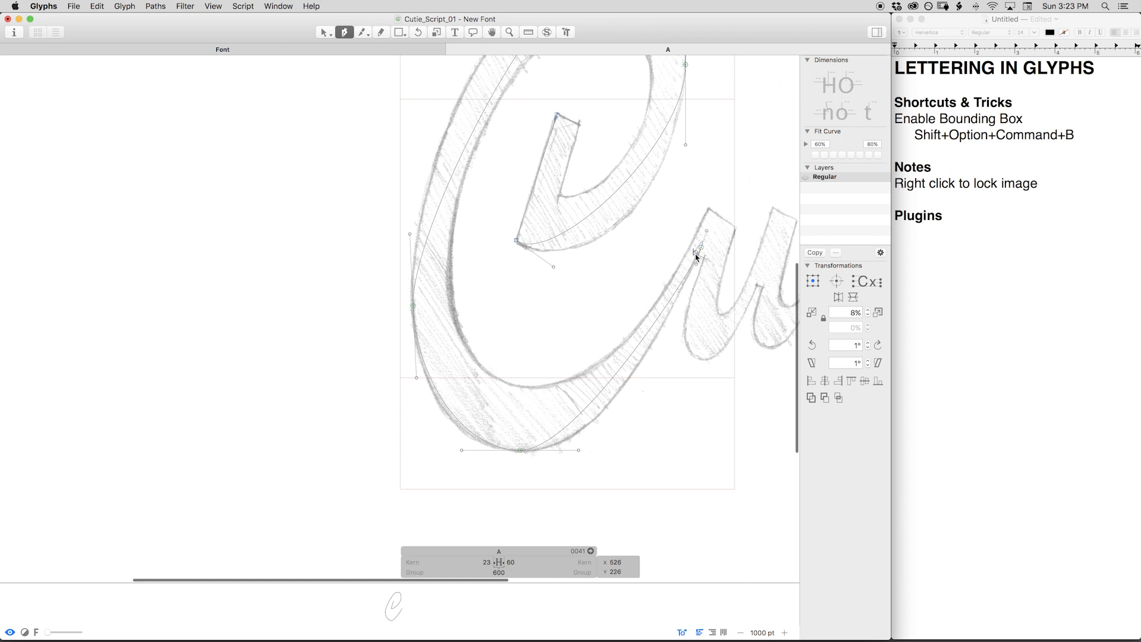
click(693, 253)
key(super+z)
click(701, 247)
click(692, 252)
click(712, 260)
Trace the u's first base with a smooth point at about x 542, y 35, and the following notch near x 657, y 160.
drag(702, 358, 734, 366)
scroll(733, 366, right, 5)
scroll(734, 366, up, 1)
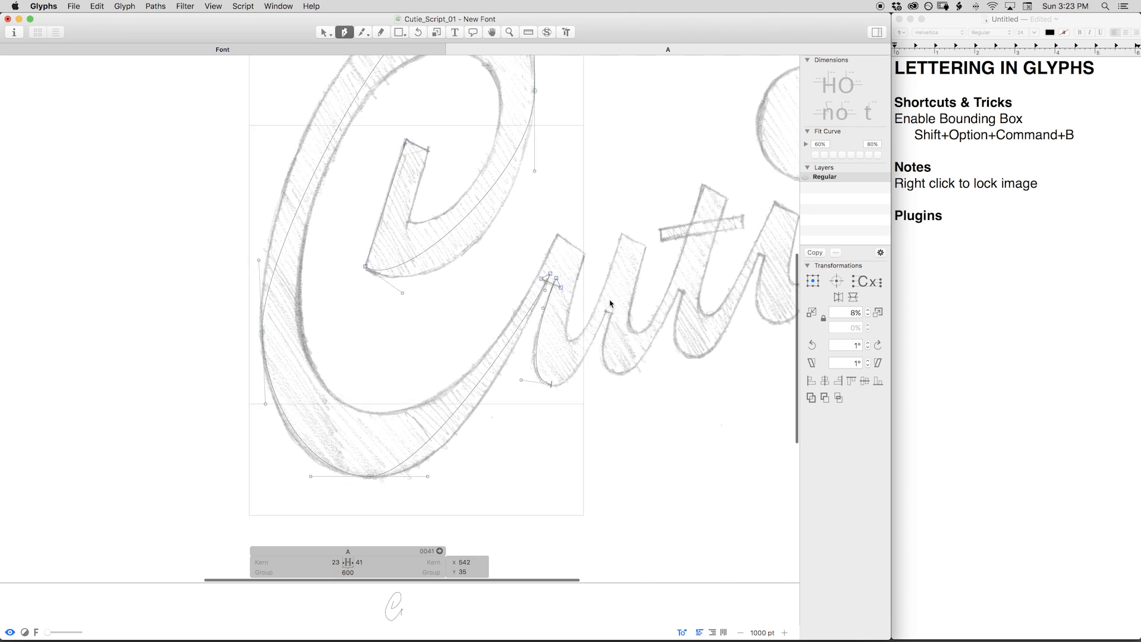
drag(606, 309, 614, 284)
click(600, 308)
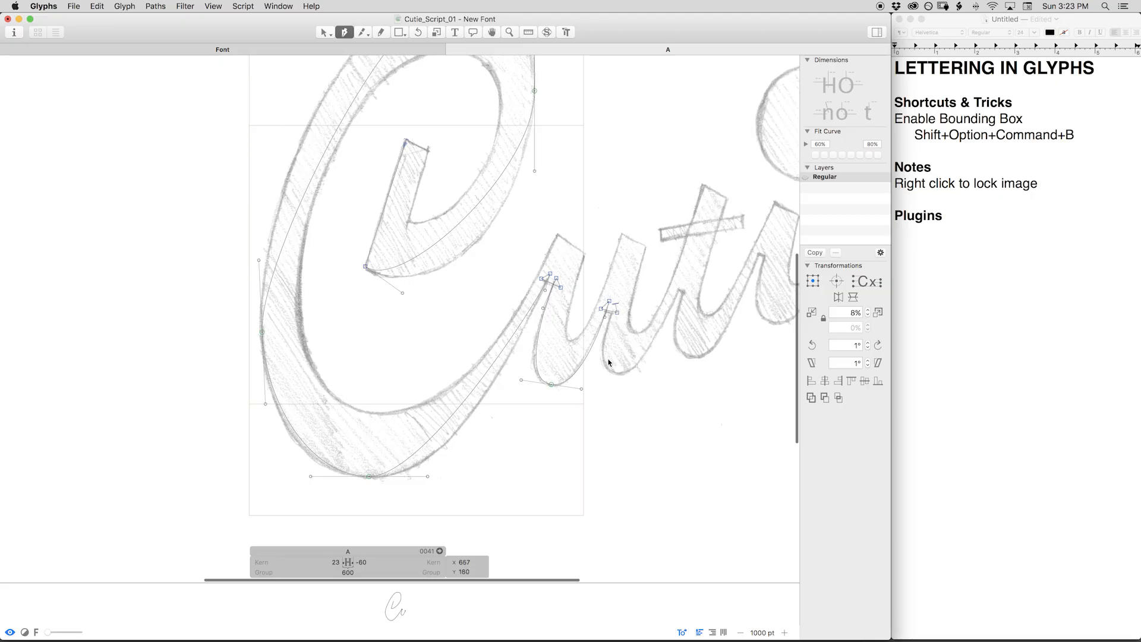
Trace the u's second base, the notch before the t, and the t's base with a smooth point at about x 793, y 88.
drag(614, 372, 637, 380)
drag(681, 284, 681, 293)
click(685, 285)
drag(690, 353, 709, 358)
Trace the notch between the t and the i with corner points, and add a smooth point at the i's base.
scroll(553, 321, right, 10)
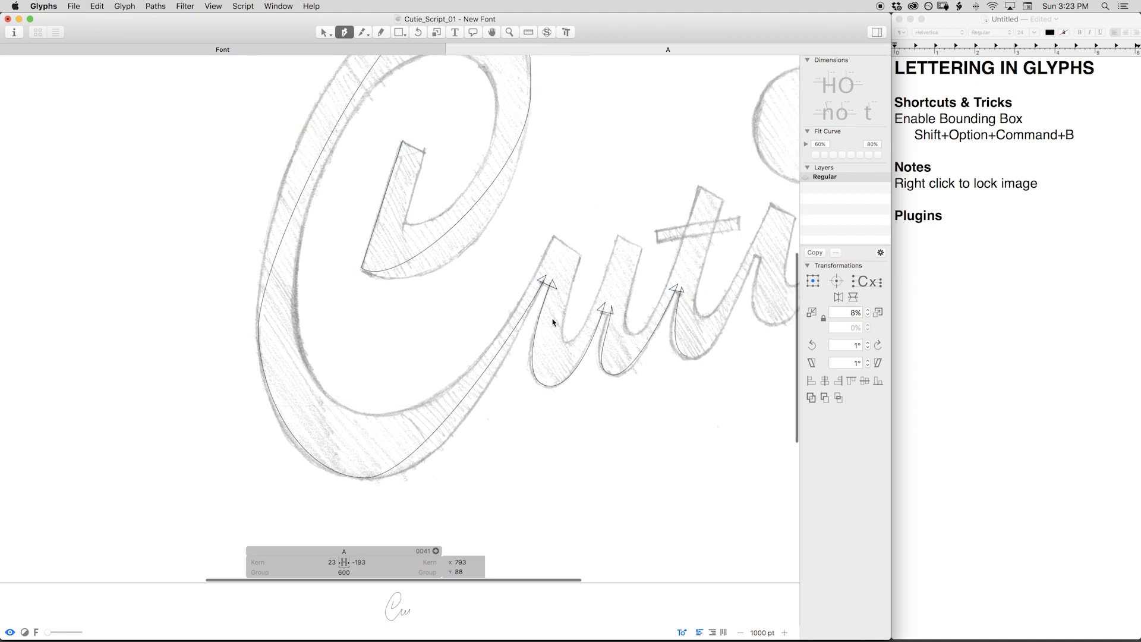
drag(556, 279, 560, 259)
click(549, 283)
click(567, 287)
click(563, 278)
drag(573, 354, 593, 356)
Trace the notch between the i and the e, and carry the outline around the e's base to its end tip.
drag(638, 255, 642, 239)
click(631, 261)
drag(679, 346, 713, 347)
click(733, 274)
Trace the e's inner curve from about x 1160, y 227, its small loop and its outer top with smooth and corner points.
drag(691, 309, 677, 309)
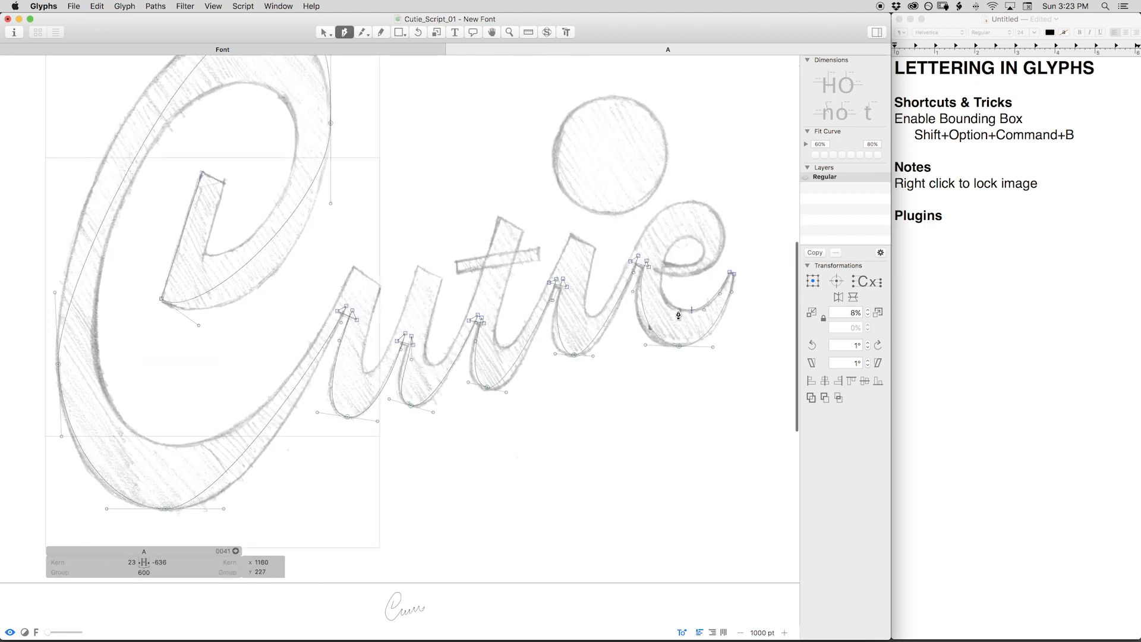
click(660, 284)
drag(686, 236, 700, 234)
drag(704, 252, 698, 275)
click(658, 257)
click(653, 269)
drag(725, 239, 674, 201)
Trace back along the i with a smooth point at its inner base and two corner points at its stem top.
drag(581, 318, 579, 316)
click(596, 248)
click(571, 236)
Trace the t's stem from a smooth point at about x 825, y 160, over its two top corners, down to the joint with the u.
drag(505, 347, 495, 345)
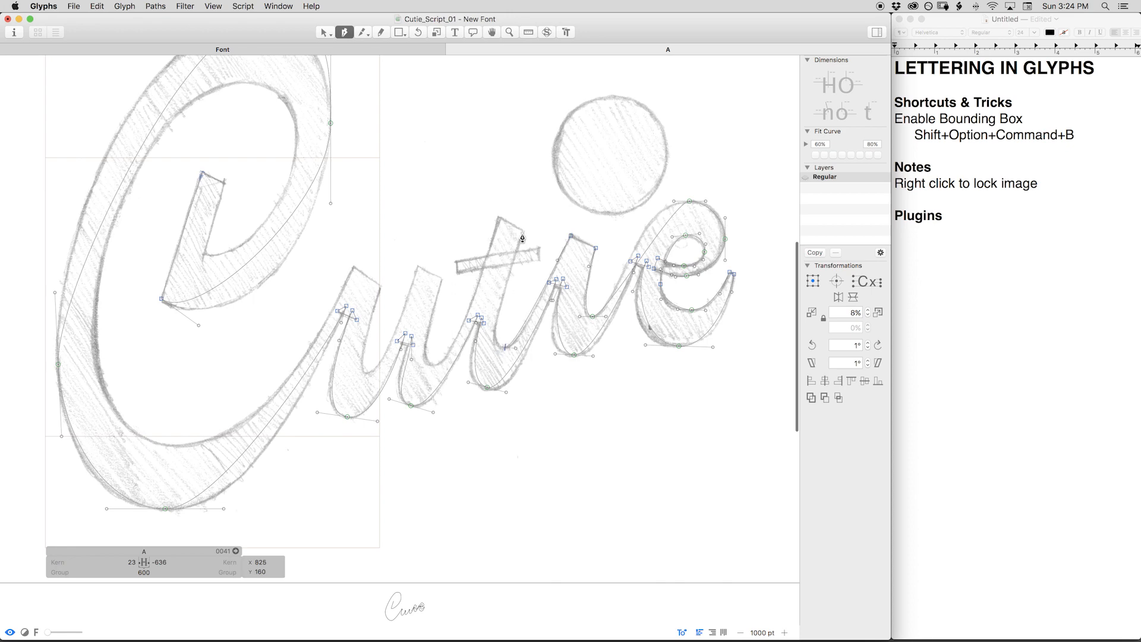
drag(501, 303, 507, 277)
click(522, 231)
click(500, 218)
click(463, 320)
Trace the u's second stem with smooth points along its inner base and sides and corner points at its top.
drag(433, 364, 420, 365)
drag(428, 326, 394, 333)
click(442, 278)
click(418, 266)
Trace the u's first stem with an inner base point and two top corners, undoing the misplaced points on the way.
drag(367, 373, 358, 373)
drag(380, 287, 390, 265)
key(super+z)
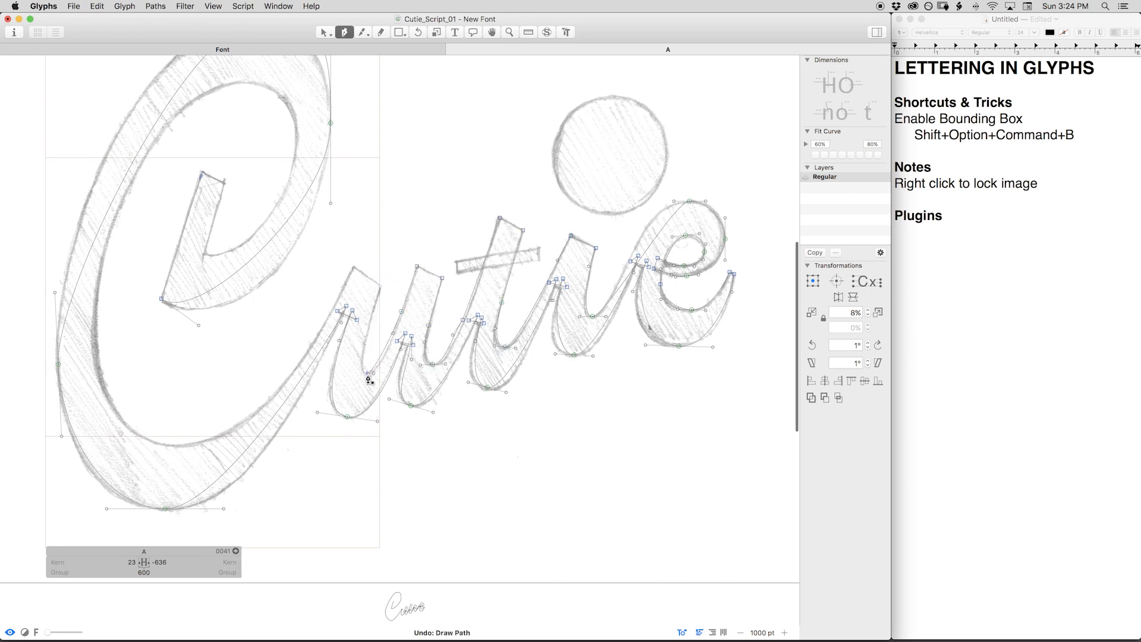
click(366, 373)
click(380, 287)
click(353, 266)
Trace the C's inner outline with smooth curve points at its base, inner side, top and the end of its upper curve.
drag(177, 444, 131, 444)
drag(96, 353, 96, 303)
drag(242, 81, 301, 81)
drag(295, 131, 296, 156)
Trace the crotch at the C's inner stroke with corner points near x 269, y 340, and close the path at its starting point.
drag(212, 253, 202, 254)
click(201, 251)
key(super+z)
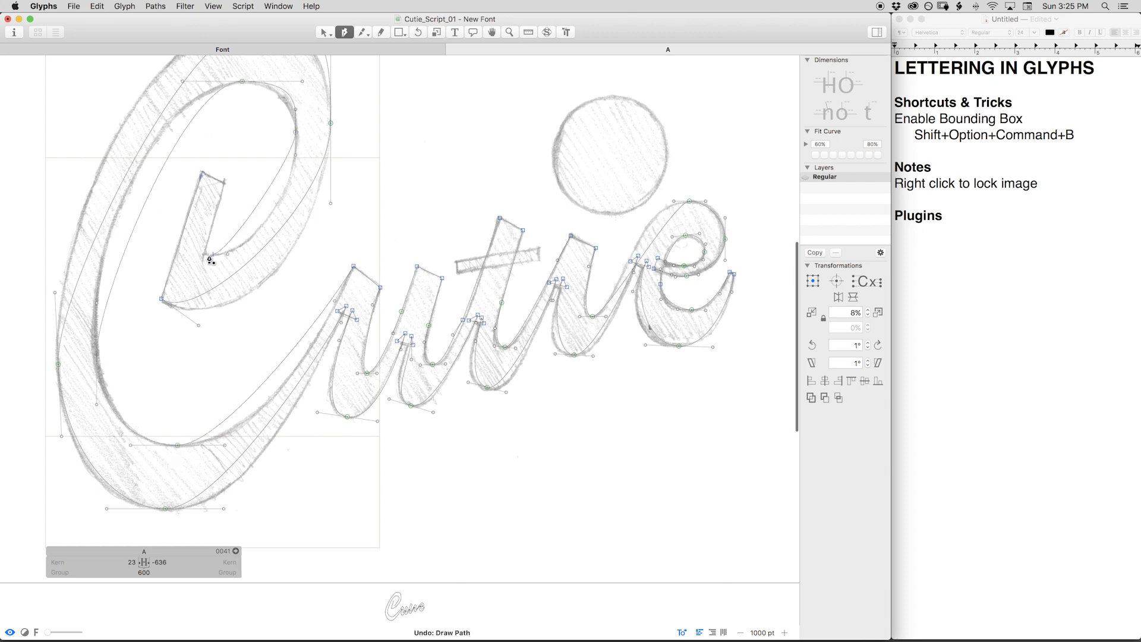
click(213, 253)
click(197, 248)
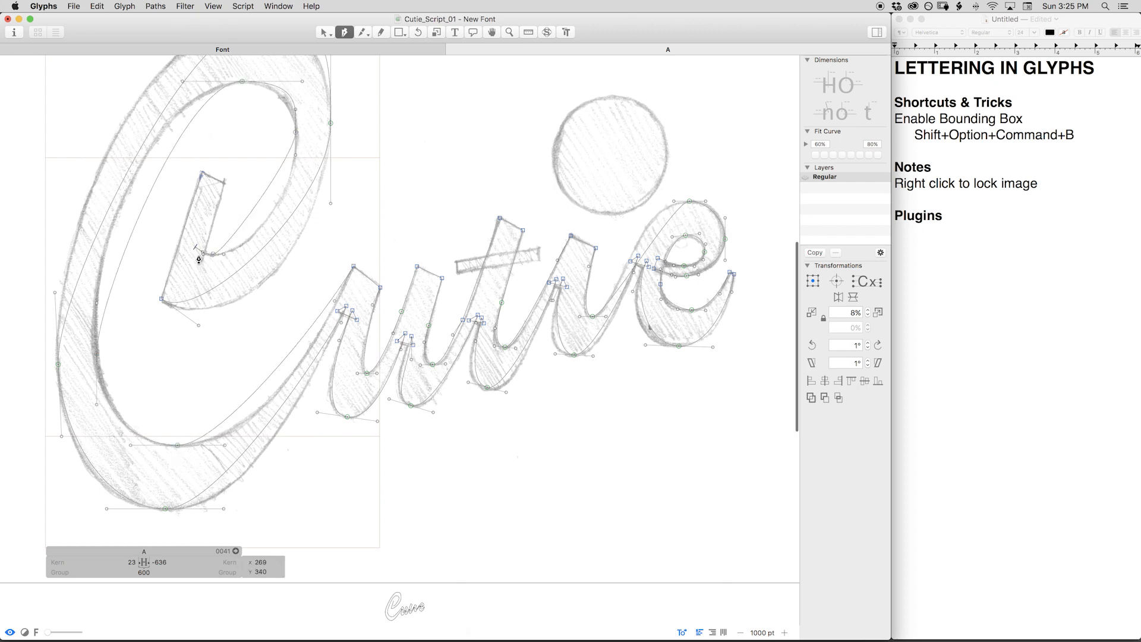
click(202, 268)
click(202, 175)
Delete the stray curve handle at about x 257, y 349 beside the C's inner crotch.
key(v)
click(188, 243)
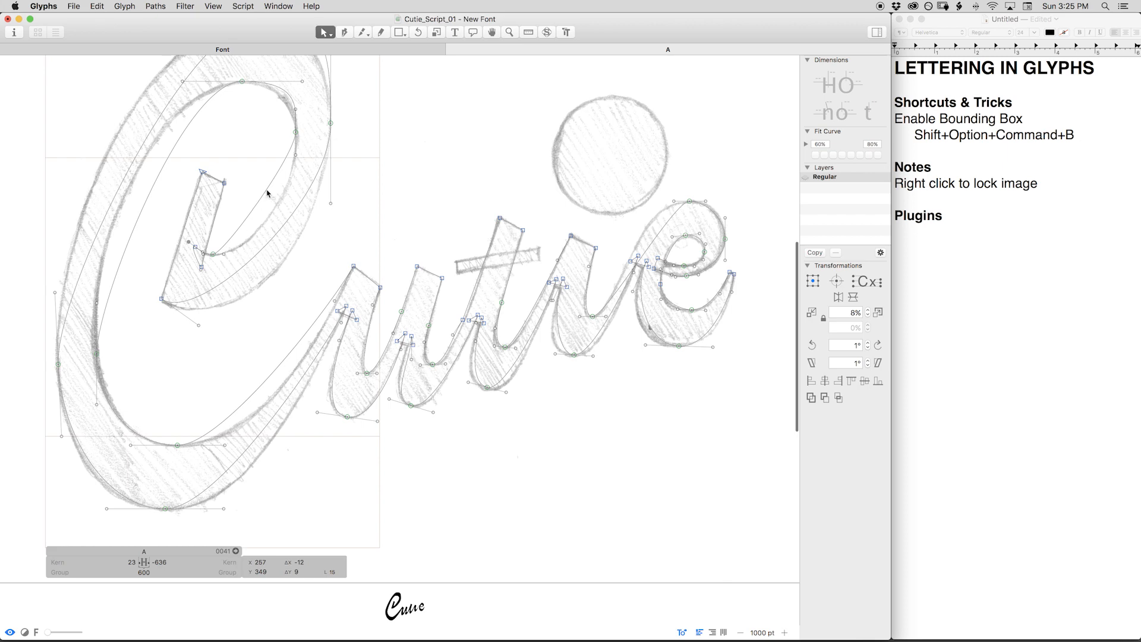
key(Delete)
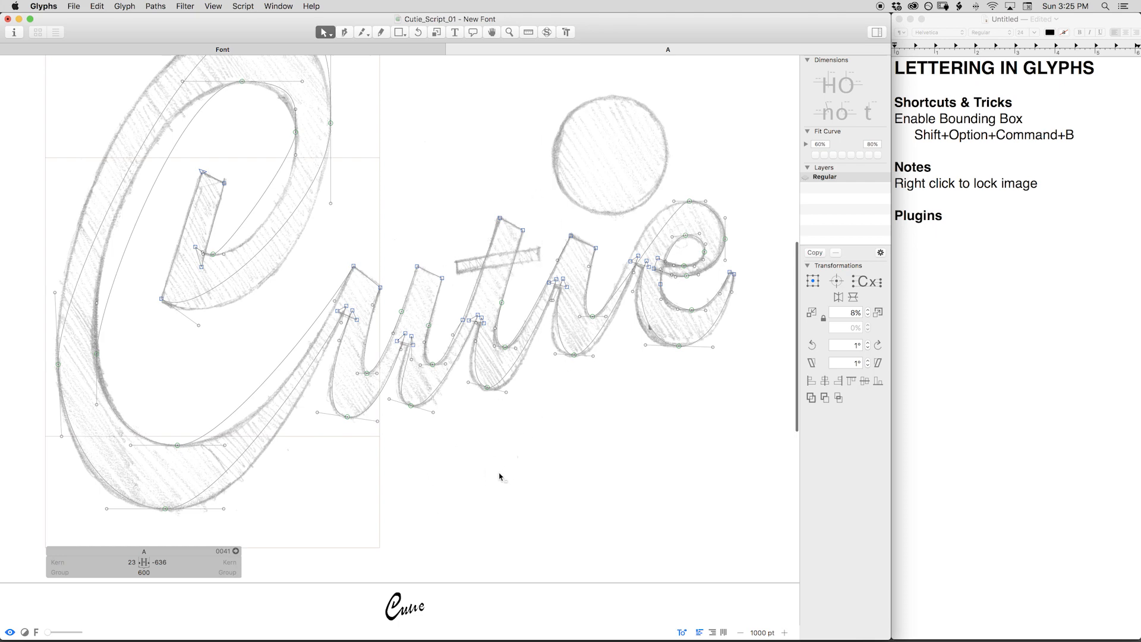
Enlarge the preview area and check the filled lettering against the sketch at different positions and zoom levels.
drag(463, 587, 481, 539)
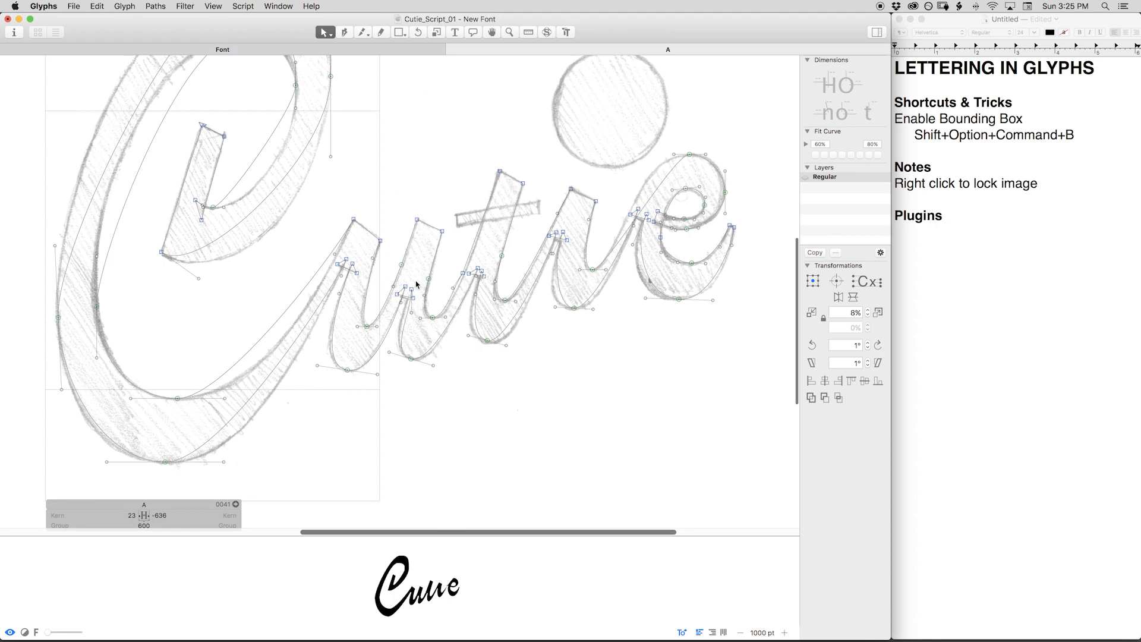
key(space)
drag(381, 260, 474, 334)
scroll(395, 307, down, 5)
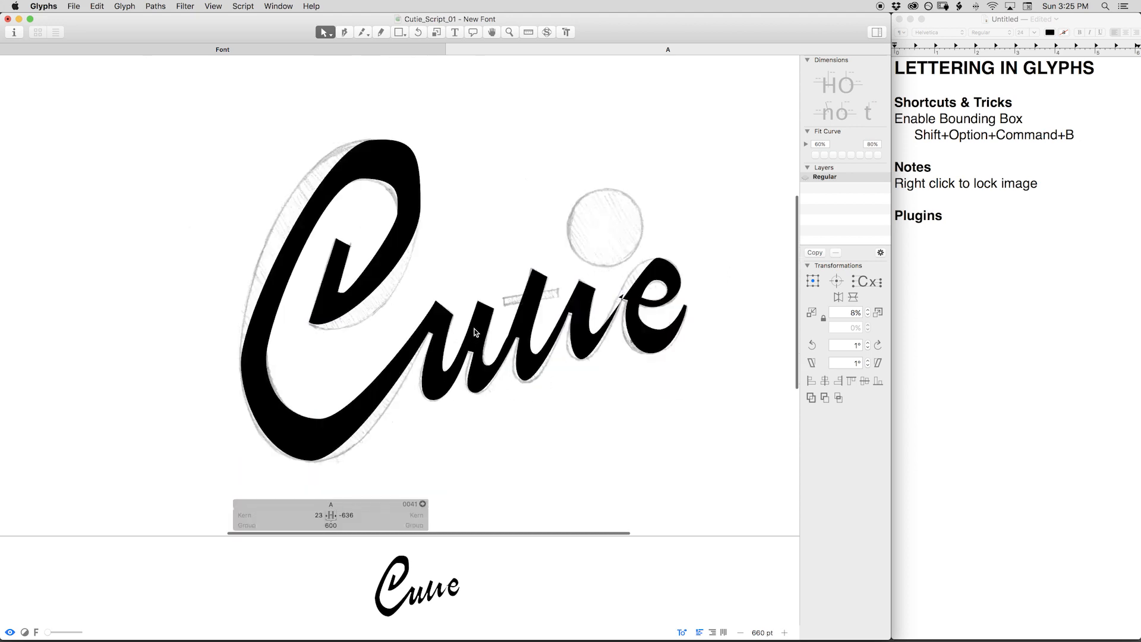
scroll(488, 316, right, 5)
scroll(488, 316, down, 4)
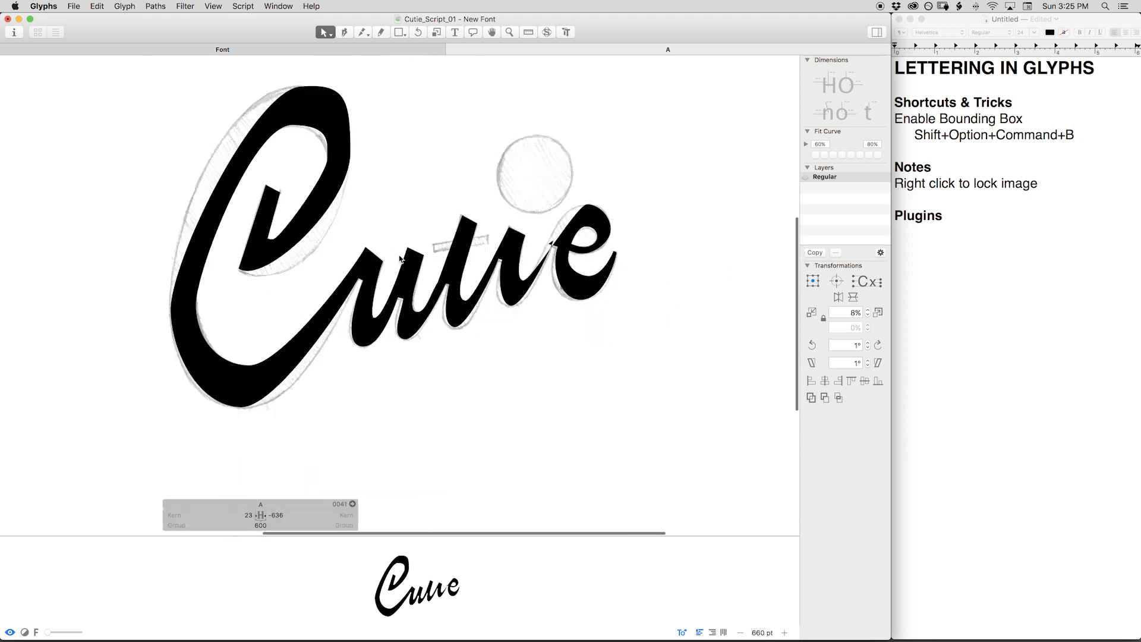
scroll(400, 258, left, 5)
scroll(400, 259, up, 3)
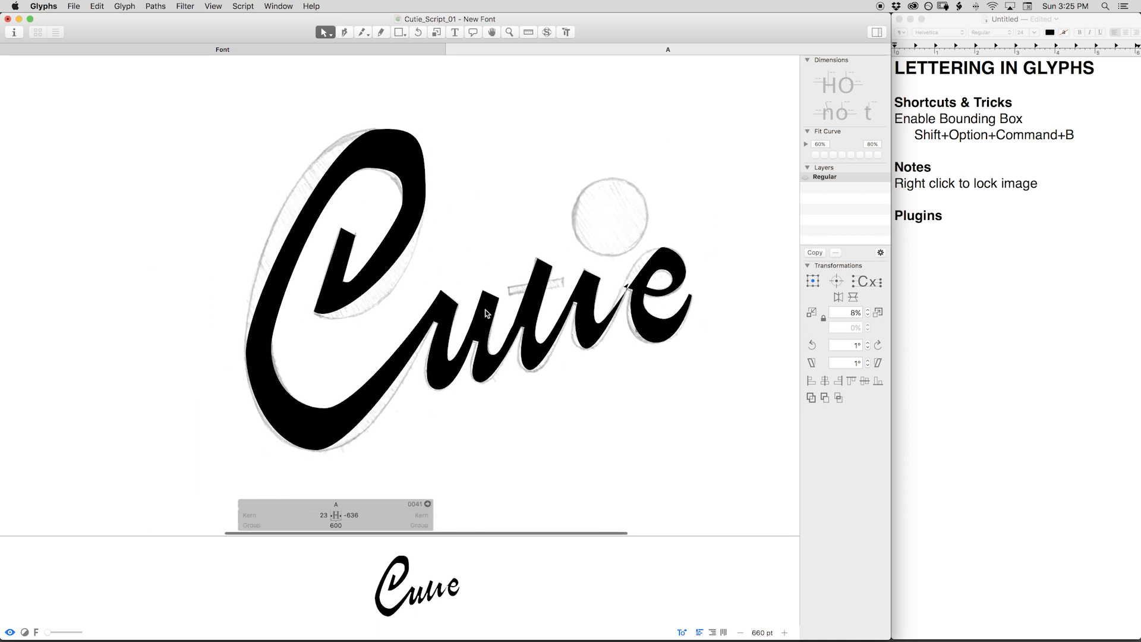
scroll(485, 313, up, 3)
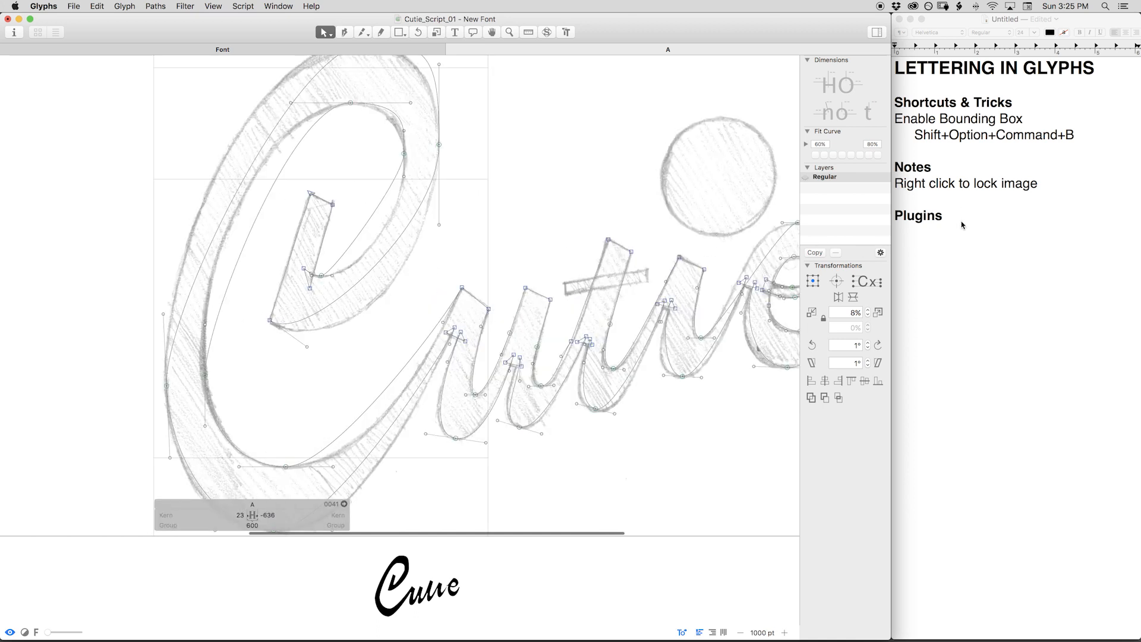
In TextEdit, add the line "Space bar to preview and move around" under the image lock note.
click(1047, 189)
key(Return)
key(Return)
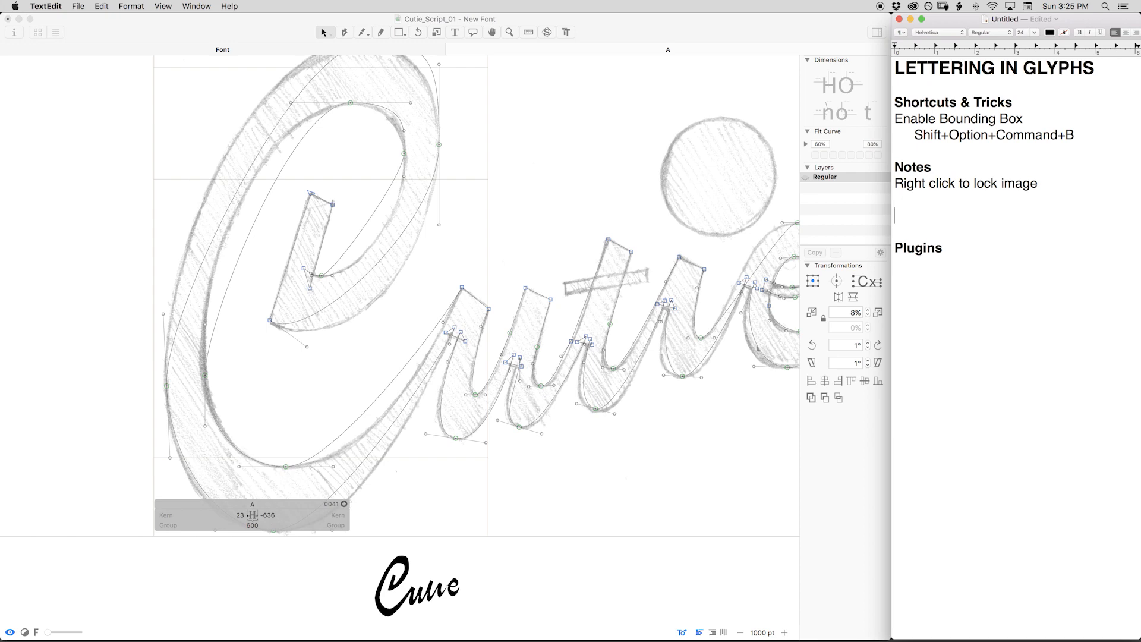
text(Space bar to previ)
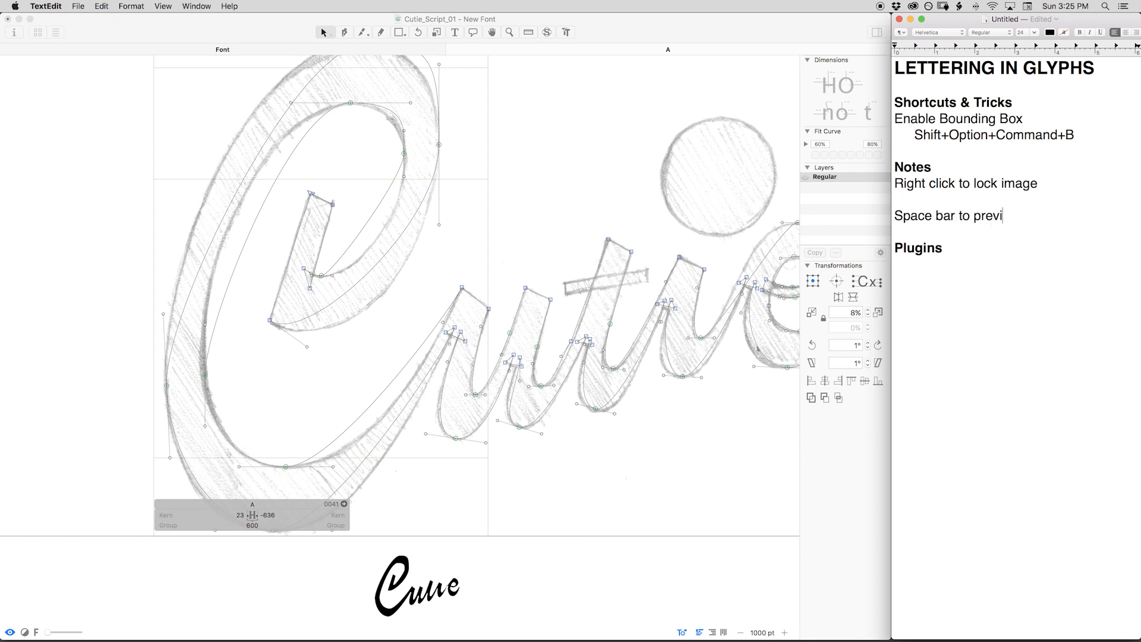
text(ew and move around)
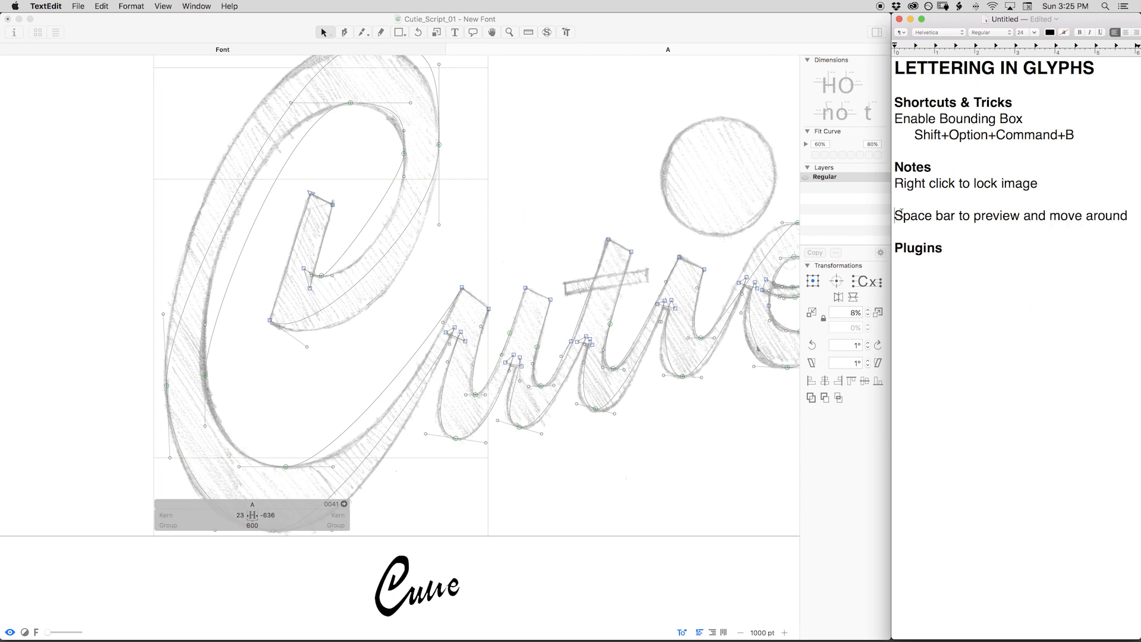
Put a dash before each entry under Notes and Shortcuts & Tricks, and remove the blank line between the two notes.
text(-)
key(Up)
key(BackSpace)
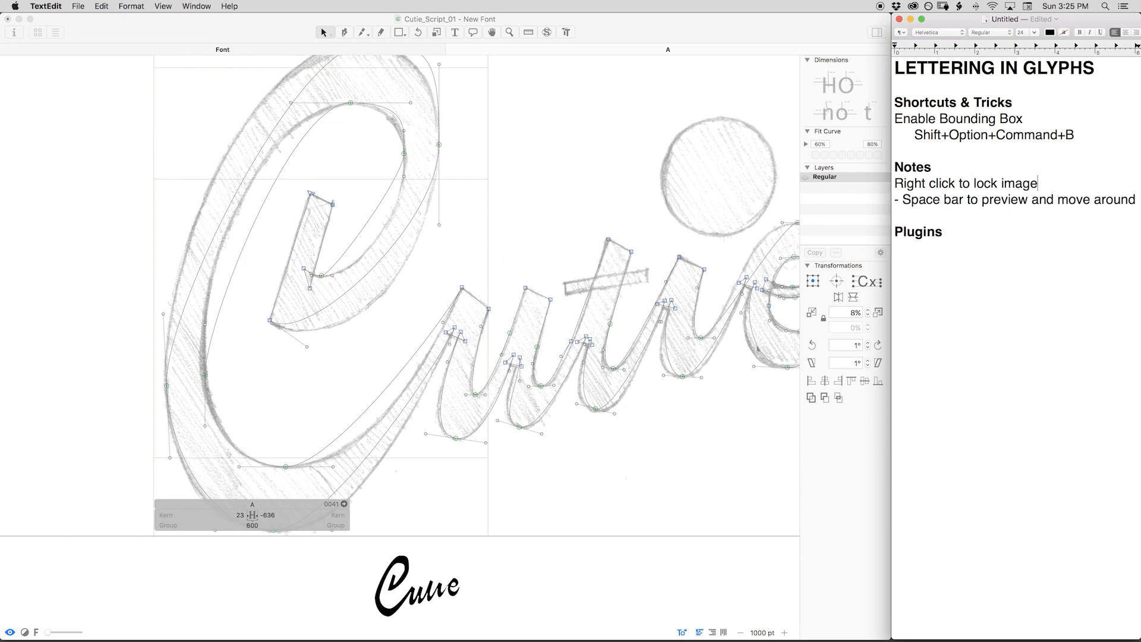
text(- )
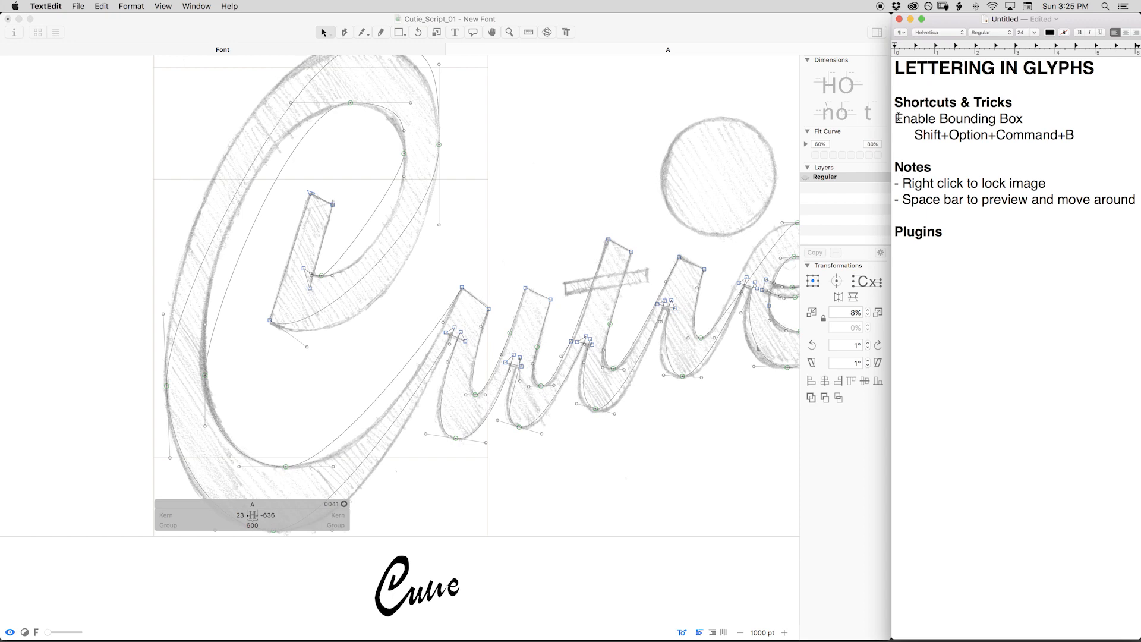
text(-)
Switch back to Glyphs and examine the filled preview of the C and u against the sketch at several zoom levels.
click(488, 289)
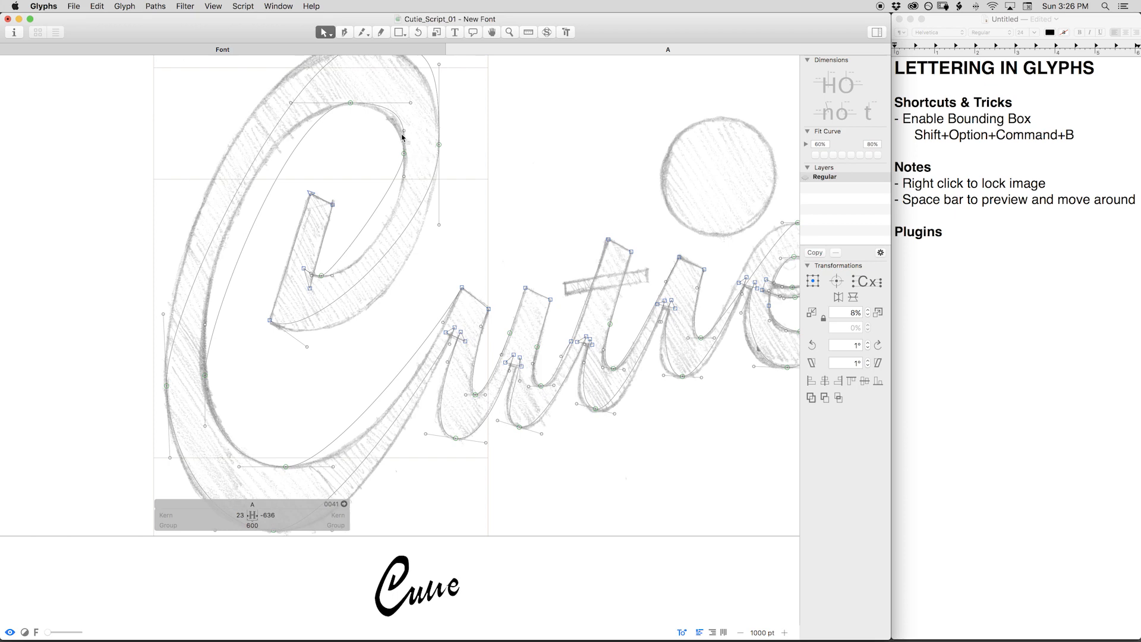
key(space)
drag(401, 137, 469, 202)
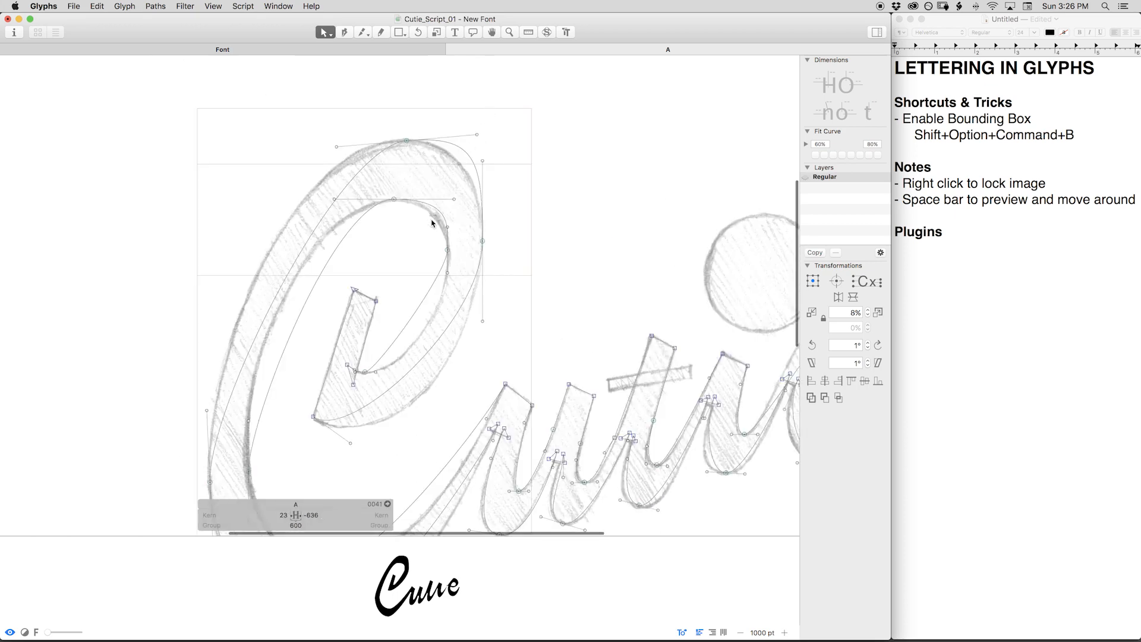
key(space)
scroll(425, 229, down, 3)
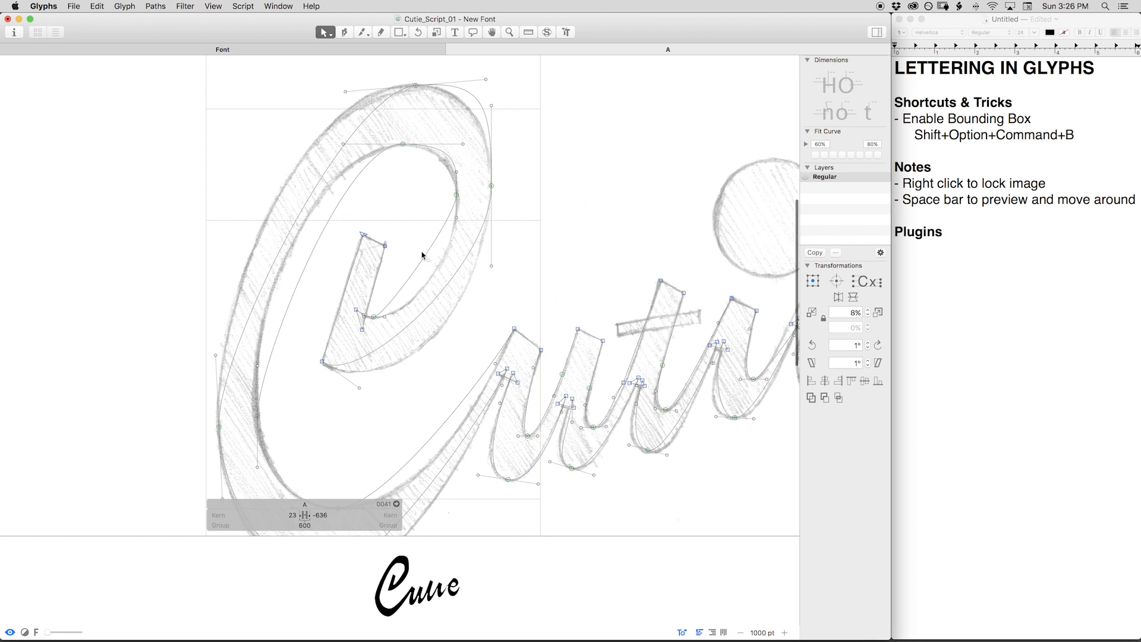
key(space)
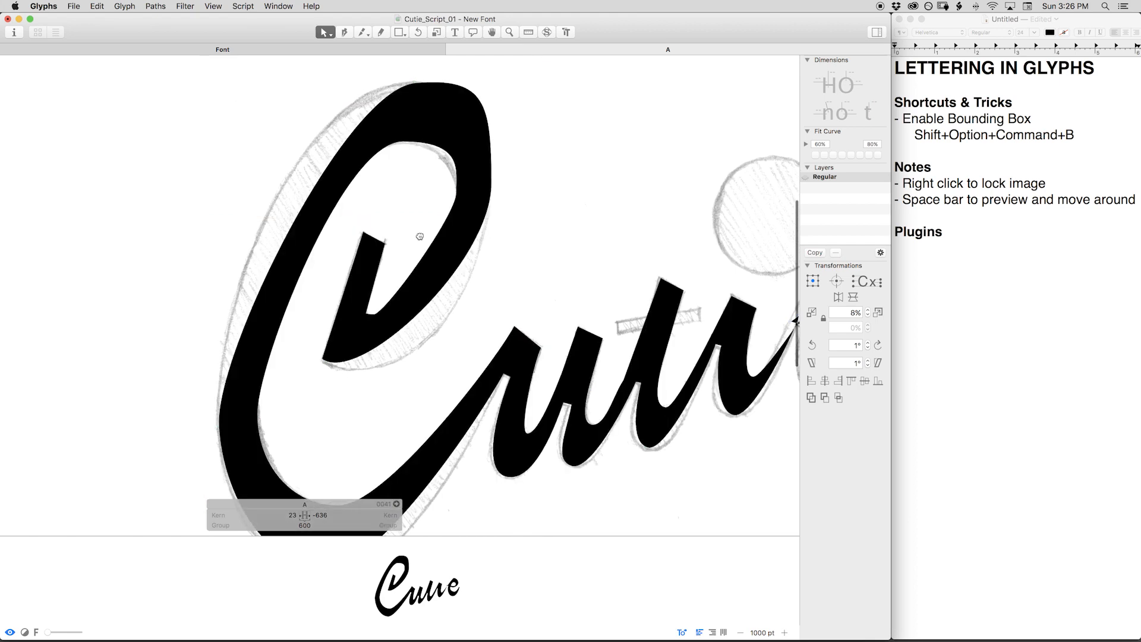
scroll(419, 236, up, 5)
key(space)
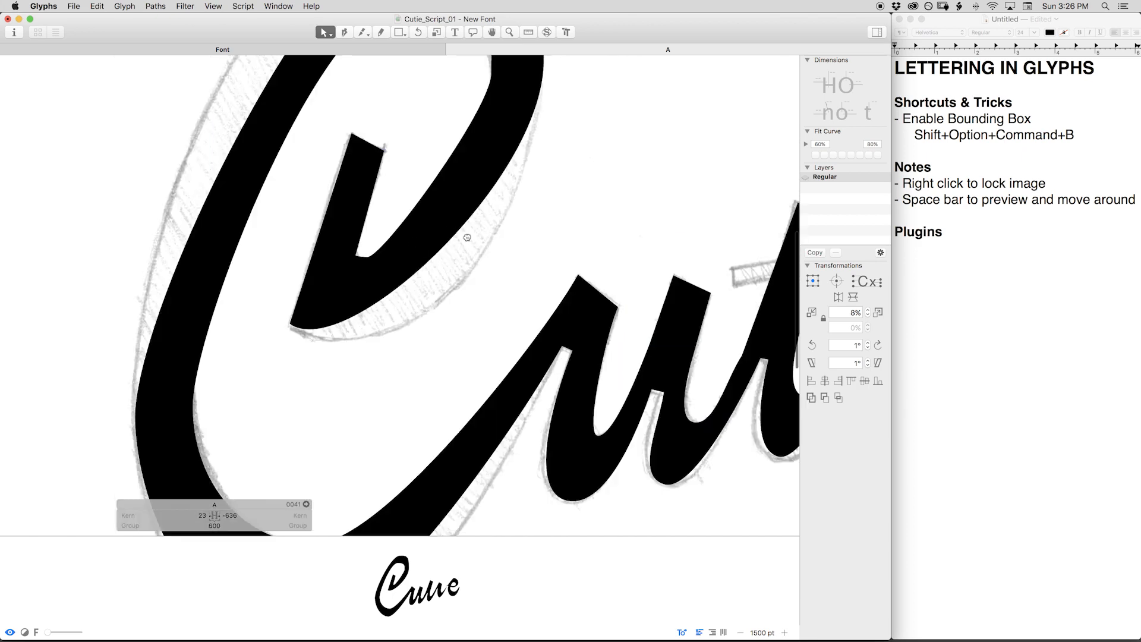
scroll(467, 237, up, 3)
key(space)
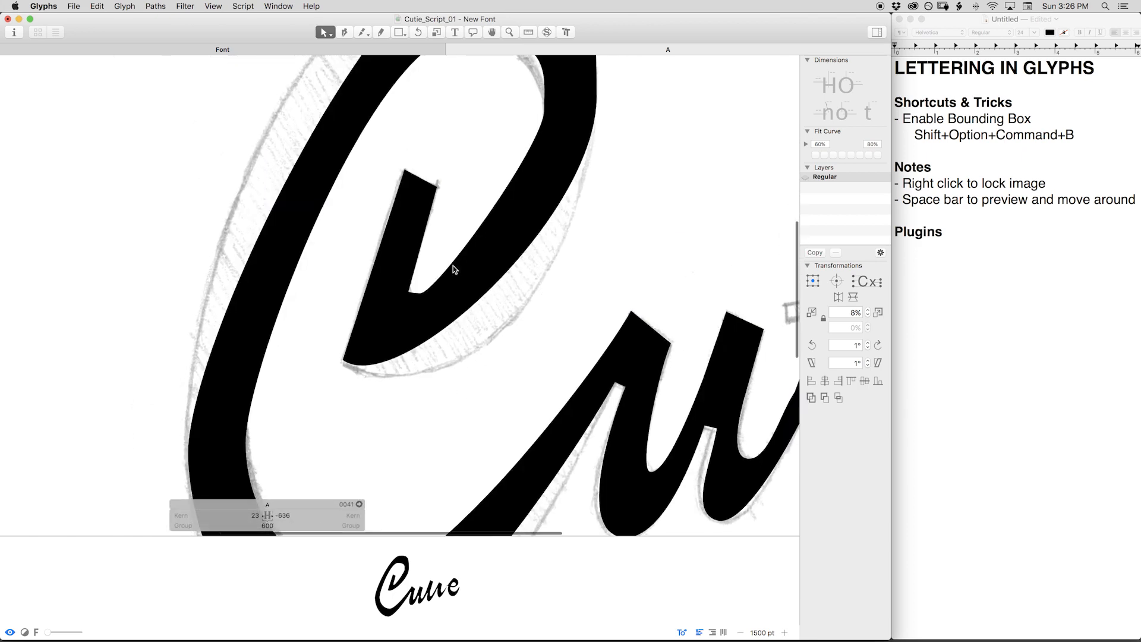
scroll(461, 309, down, 3)
key(space)
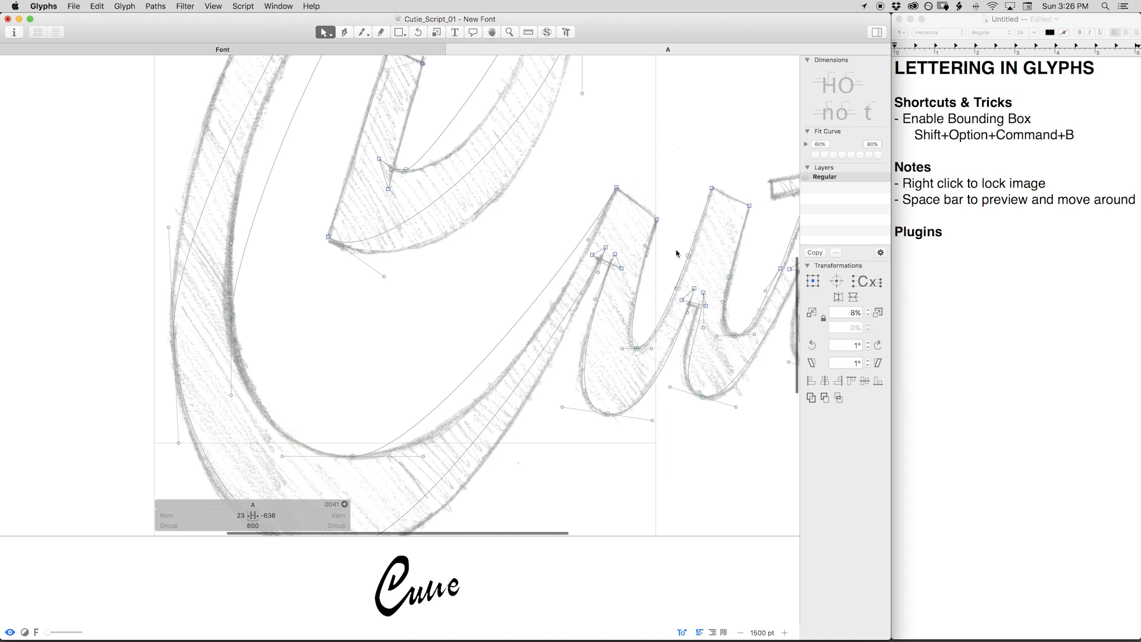
Make the point where the t's left edge joins the u smooth, with its lower handle at about x 741, y 187.
key(space)
drag(698, 278, 451, 275)
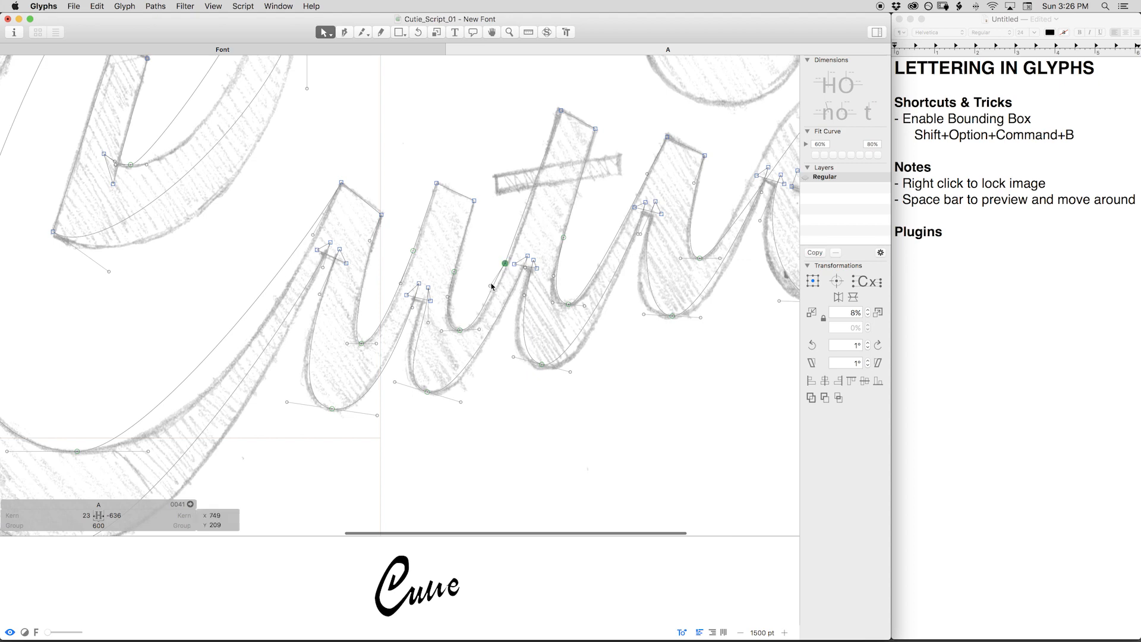
mouse_move(505, 262)
mouse_down()
mouse_move(492, 298)
mouse_move(497, 281)
mouse_up()
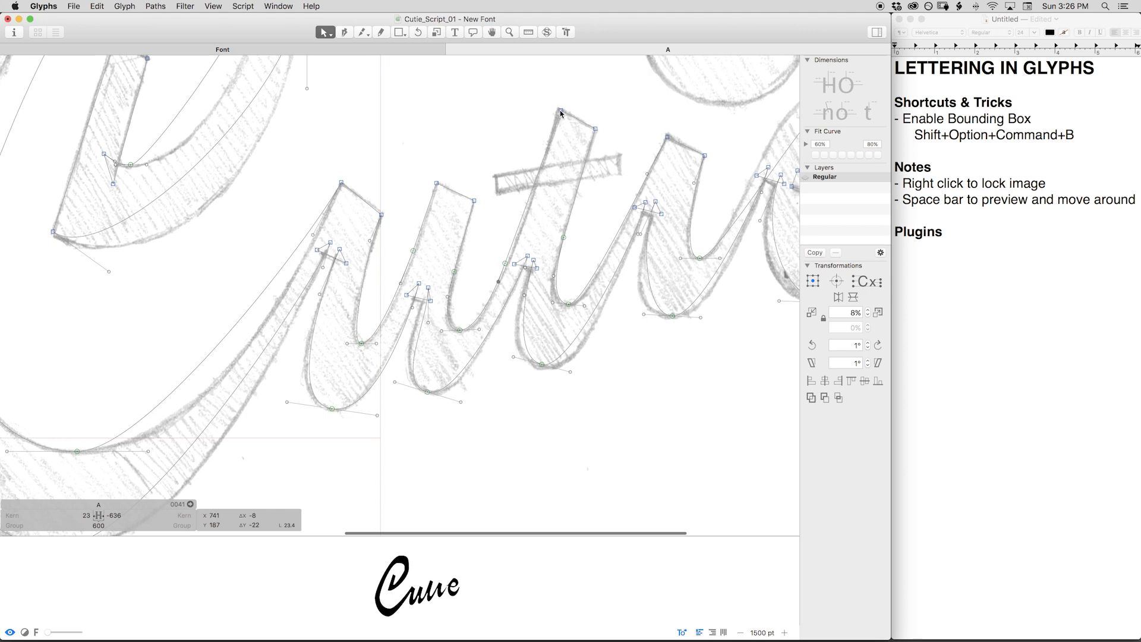
Test the smooth joint by moving the t's upper-left corner and the joint's handle, and place the corner at x 814, y 392.
drag(560, 111, 580, 155)
drag(495, 284, 489, 299)
drag(578, 145, 563, 109)
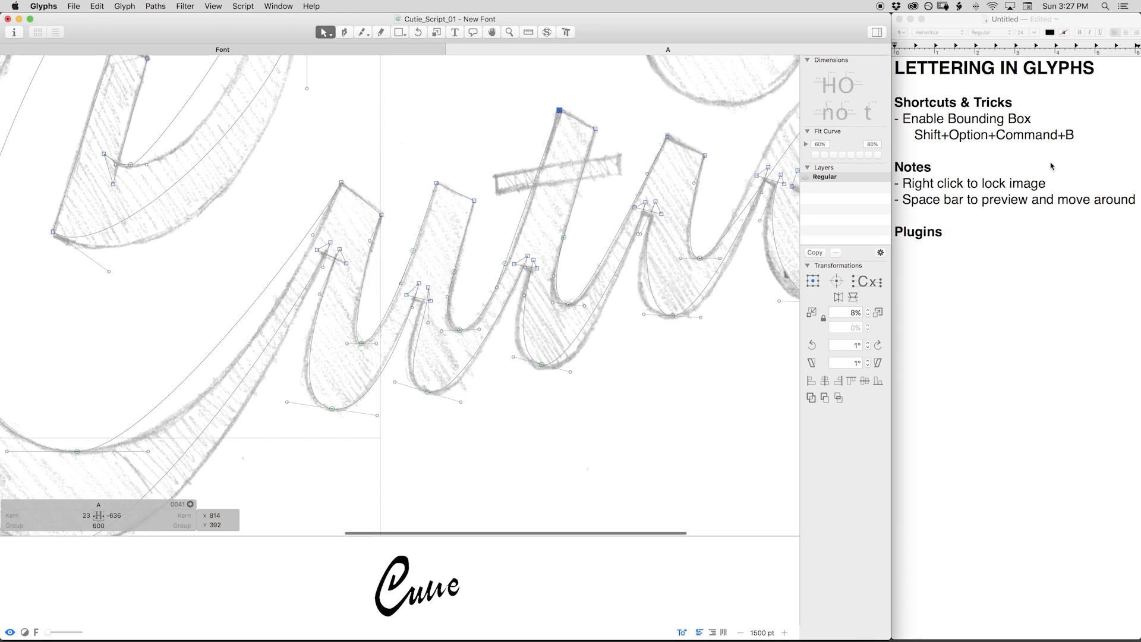
Switch to the text document and add "- Double click anchor to convert to a tangent handle" as the last entry under Notes.
click(980, 191)
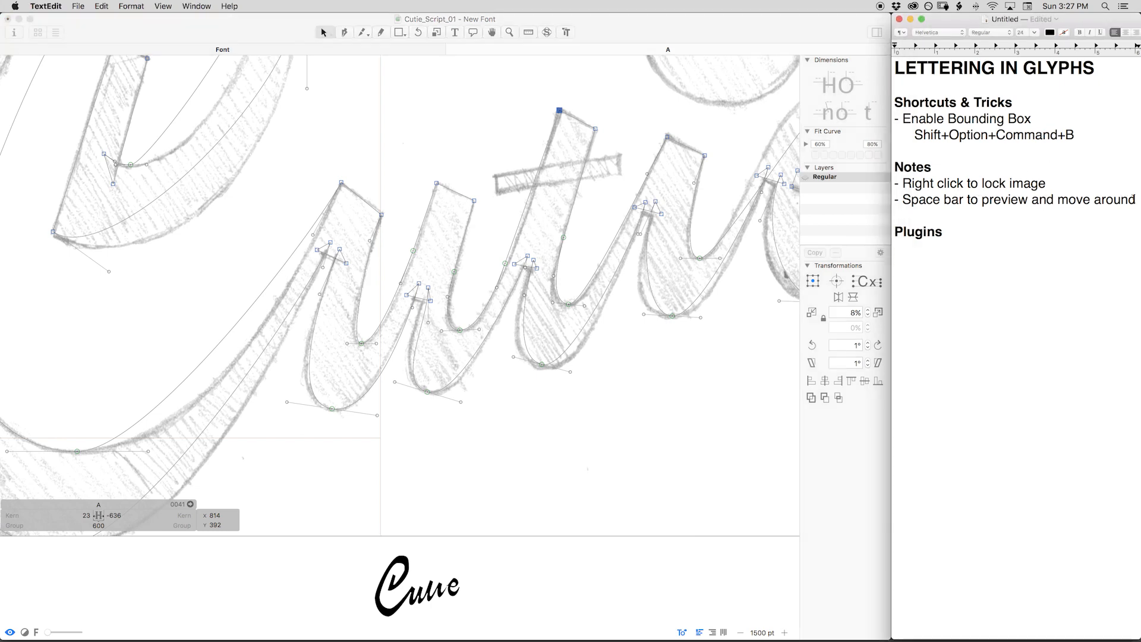
key(Return)
text(- Do)
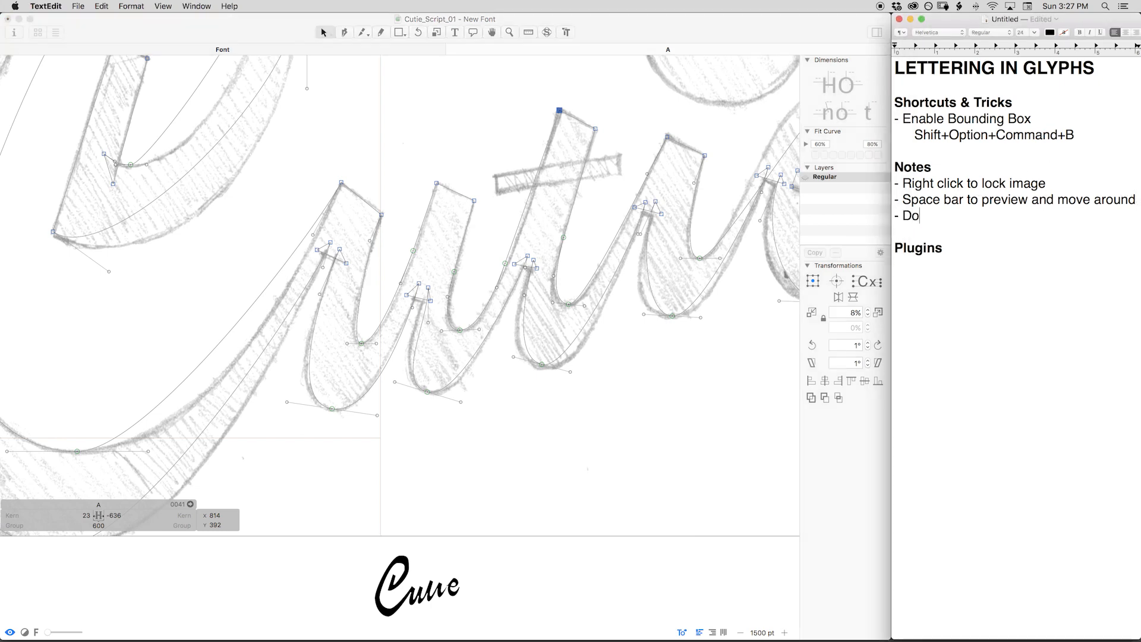
text(uble click anchor to )
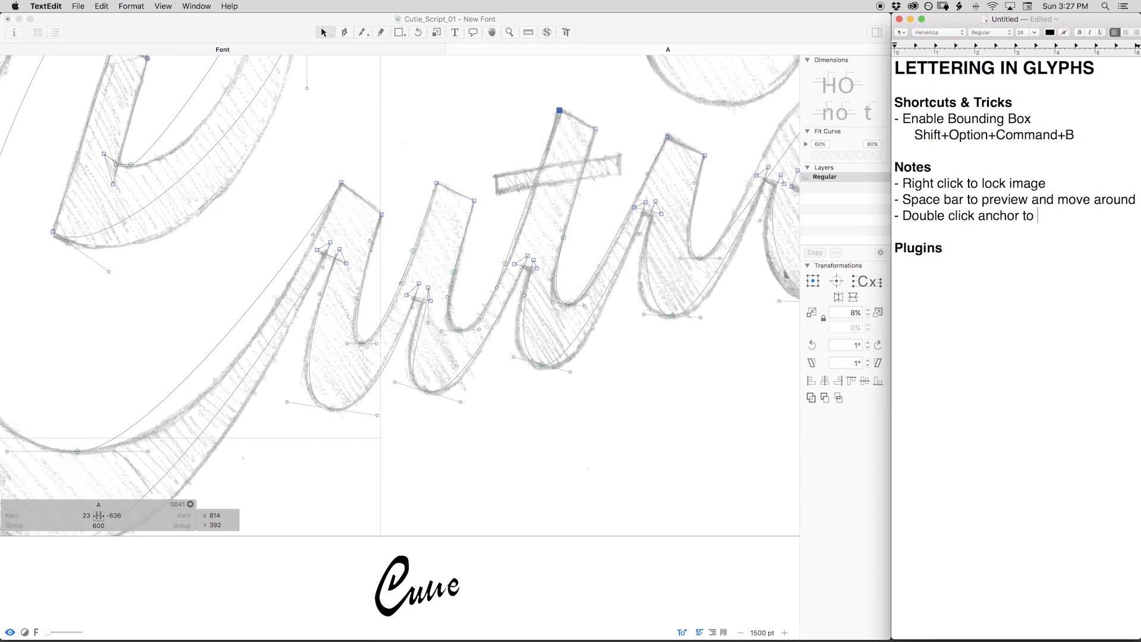
text(coonvert to a tangl)
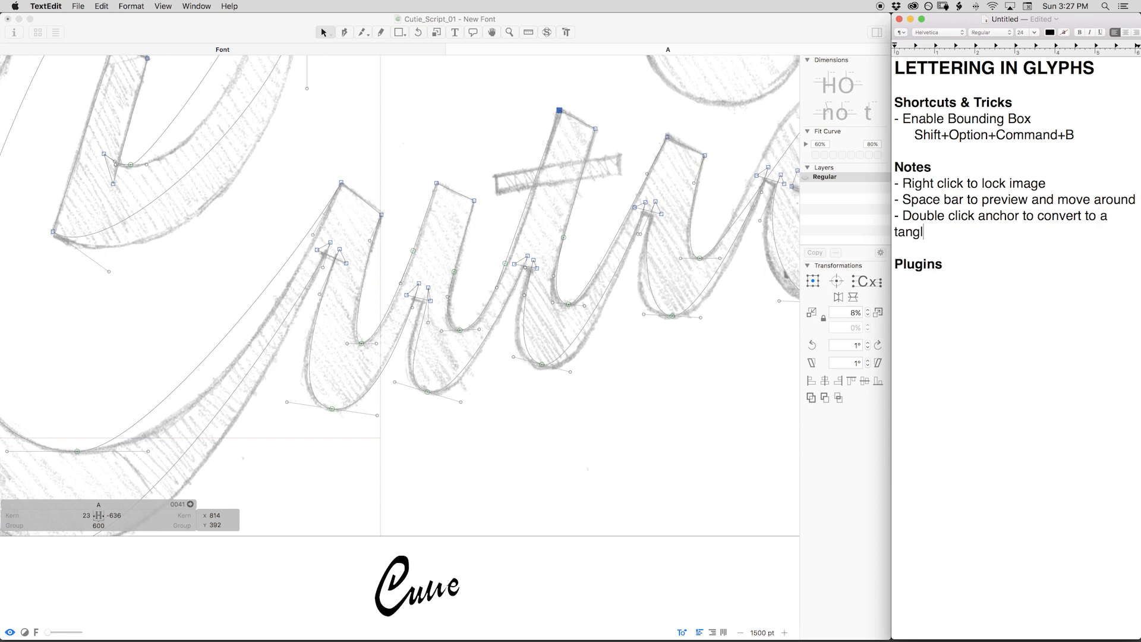
text(e)
key(BackSpace)
key(BackSpace)
text(ent handle)
Switch back to Glyphs and set the right sidebearing of the glyph holding the lettering to 20.
click(533, 234)
key(space)
drag(585, 228, 632, 223)
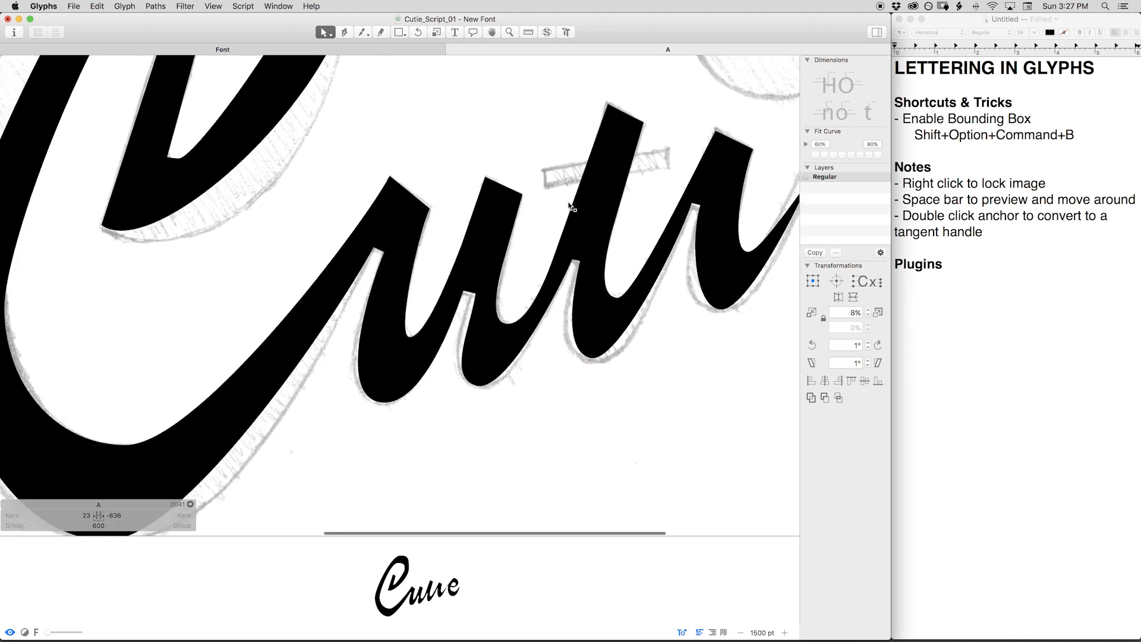
scroll(541, 303, down, 5)
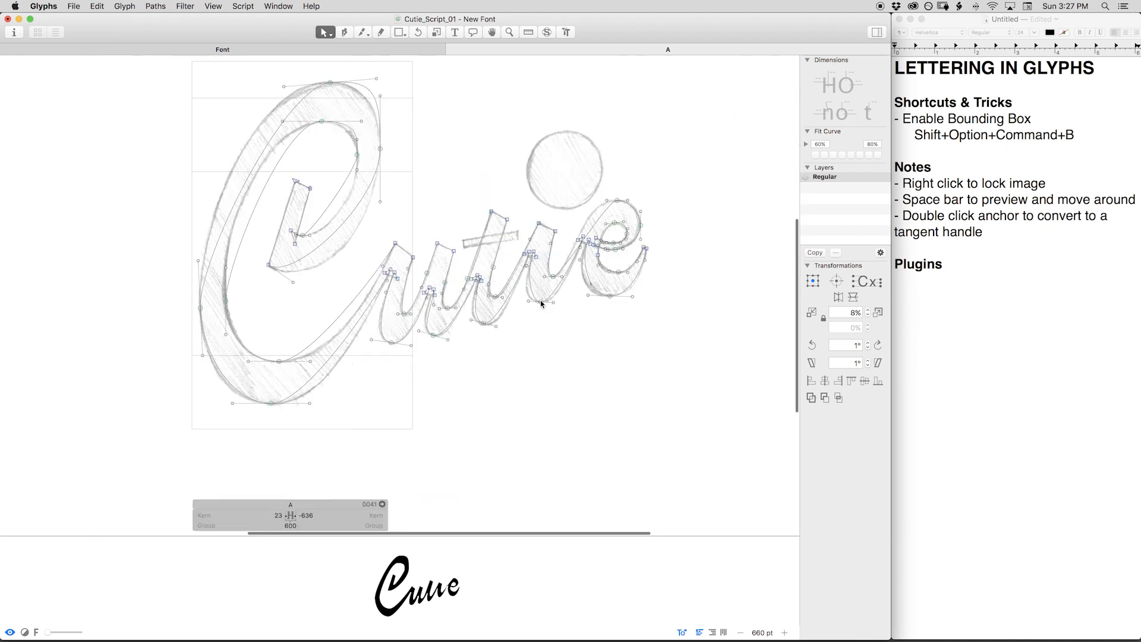
key(space)
drag(506, 328, 535, 357)
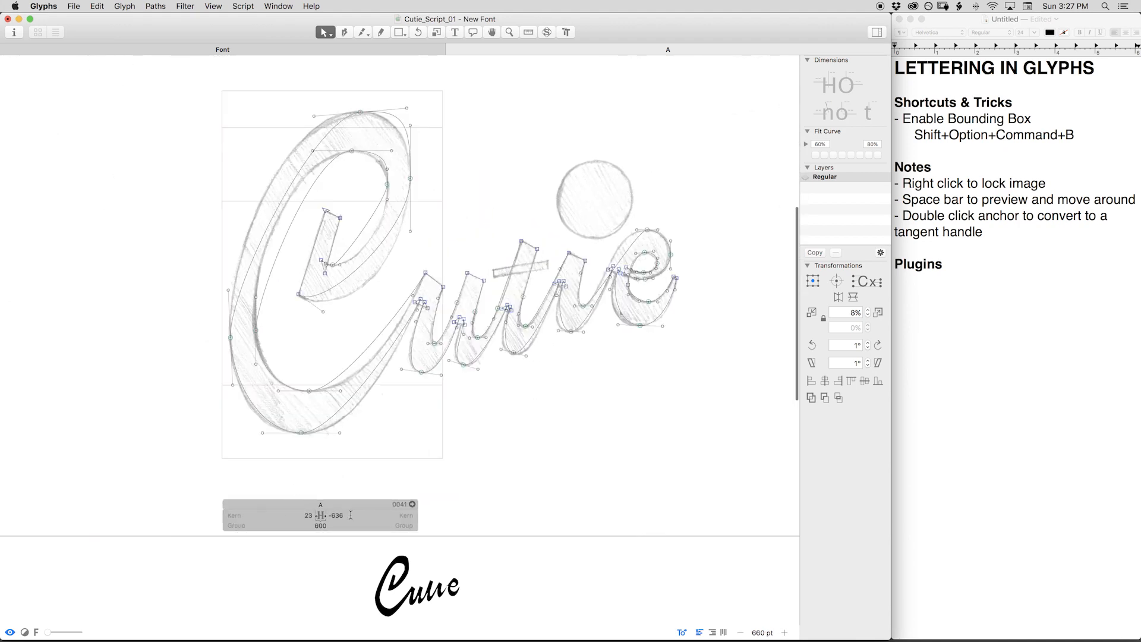
click(335, 516)
key(Return)
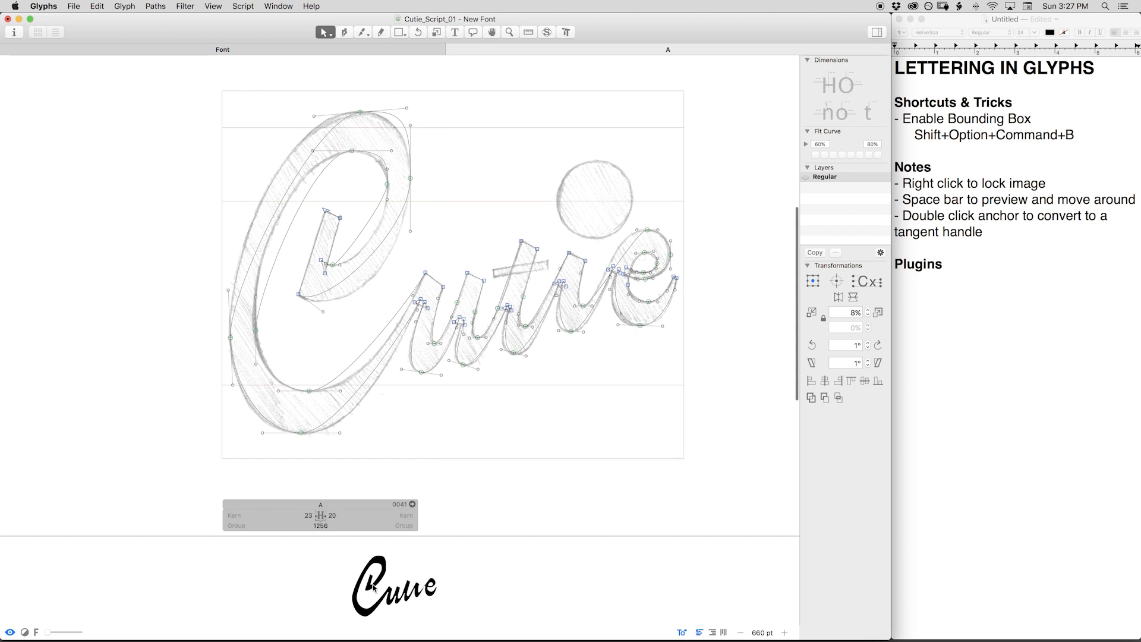
Examine the C and the following letters against the sketch, alternating between outlines and filled preview at several zoom levels.
drag(489, 313, 515, 321)
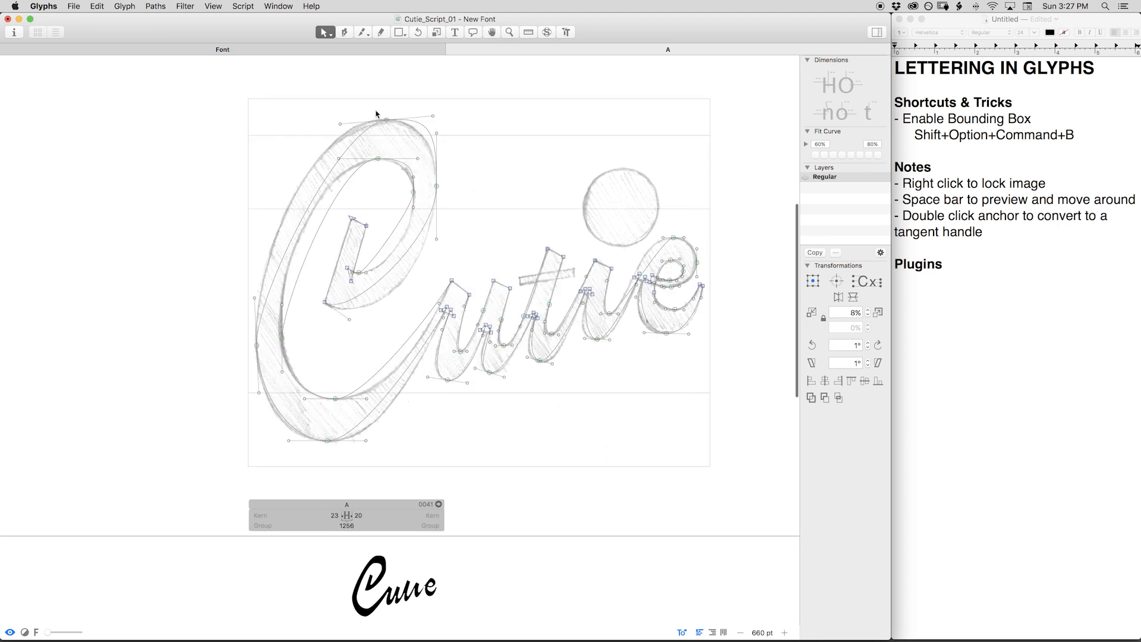
key(super+plus)
key(super+plus)
drag(426, 117, 552, 311)
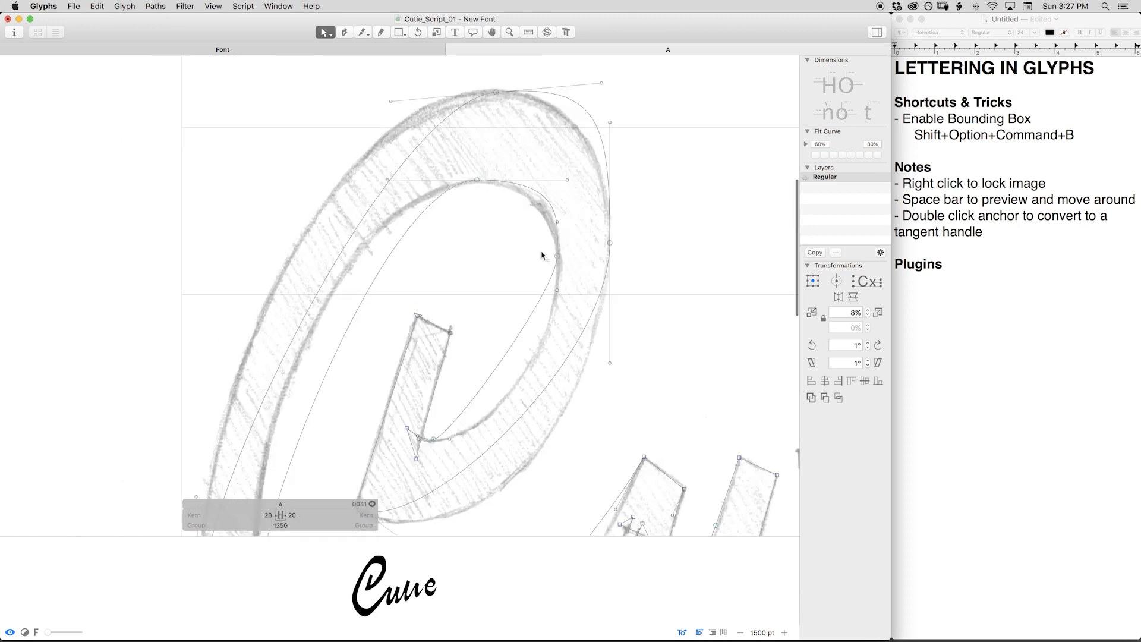
key(space)
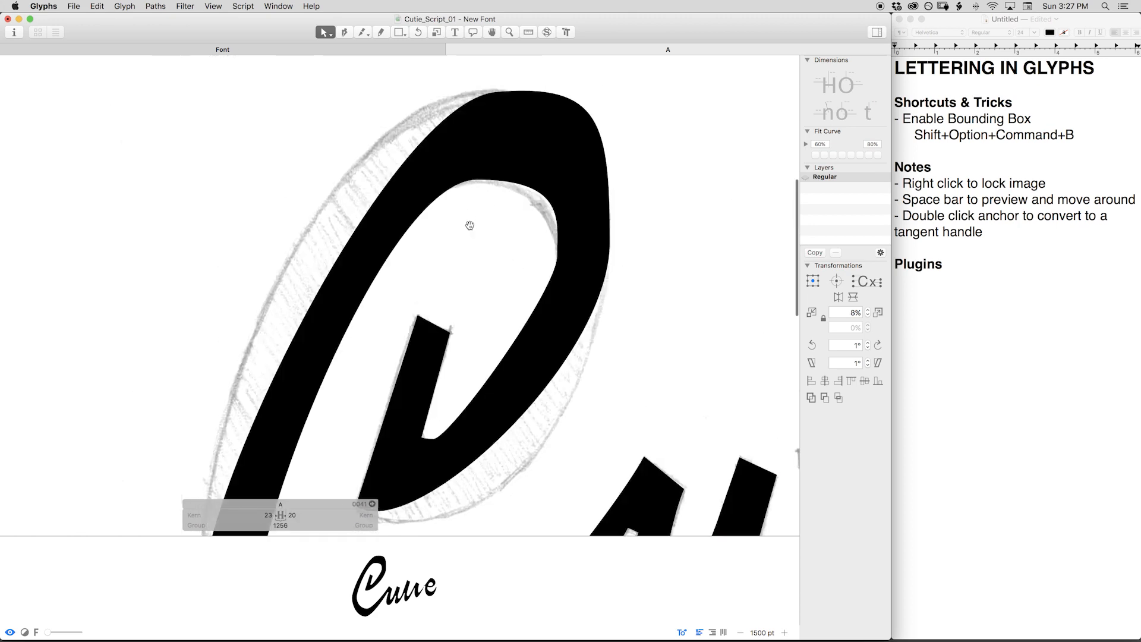
key(super+minus)
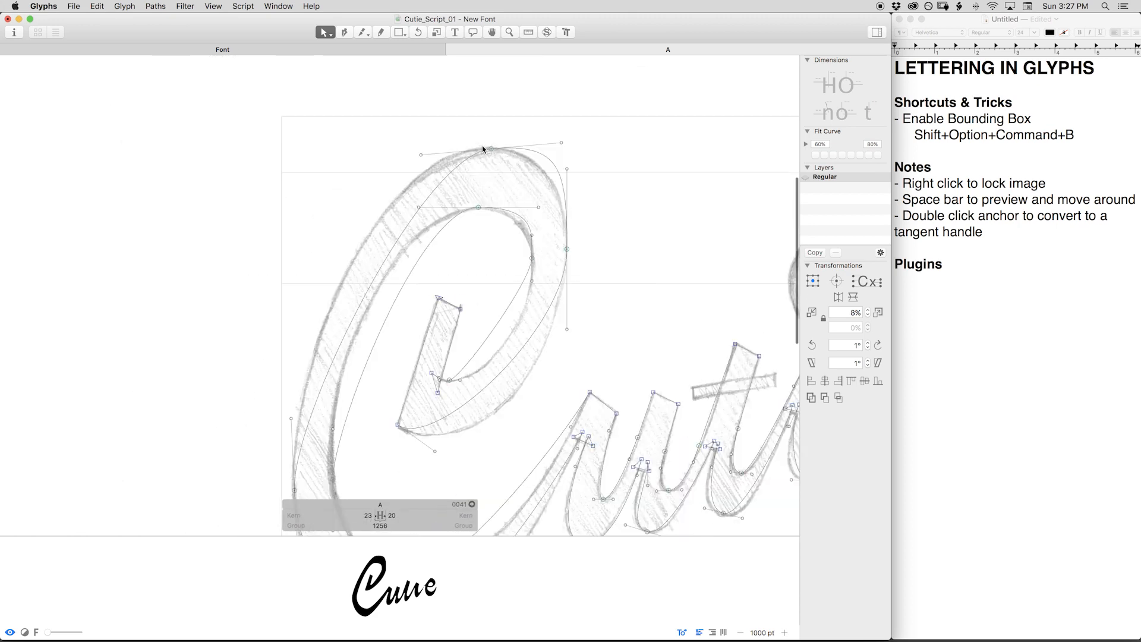
key(space)
drag(461, 226, 465, 187)
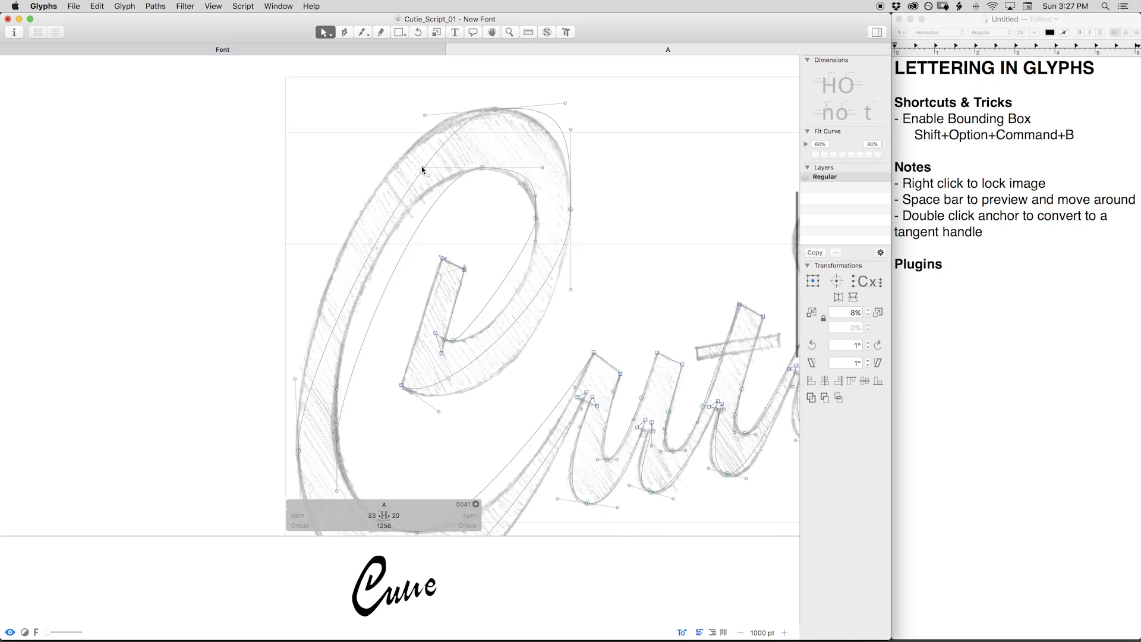
key(space)
drag(535, 261, 393, 231)
key(space)
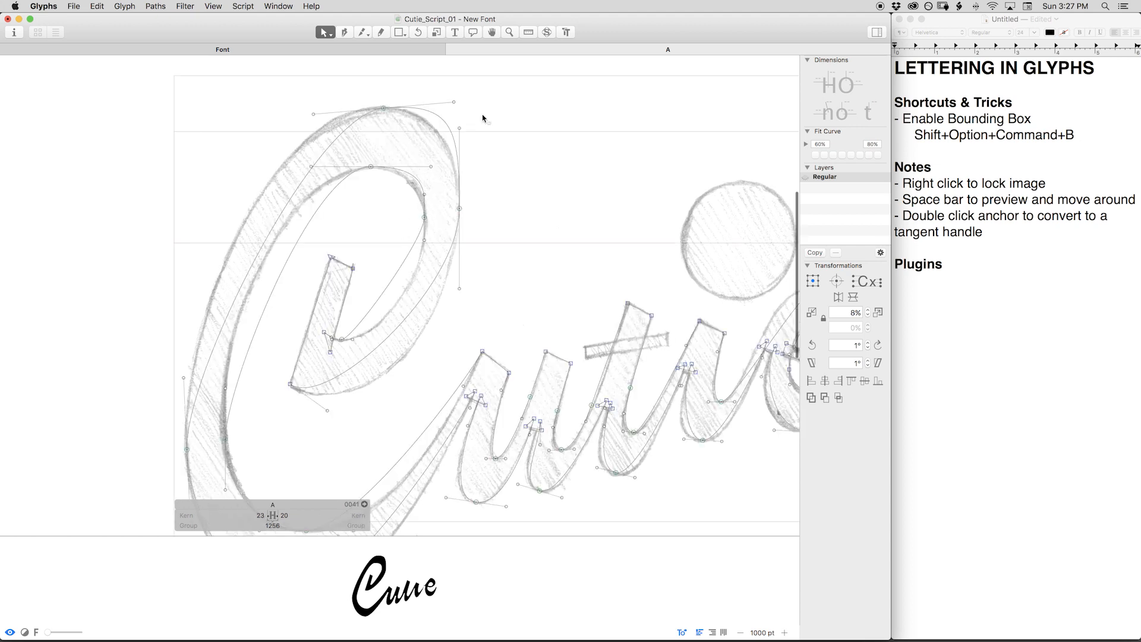
key(space)
drag(522, 293, 553, 201)
key(space)
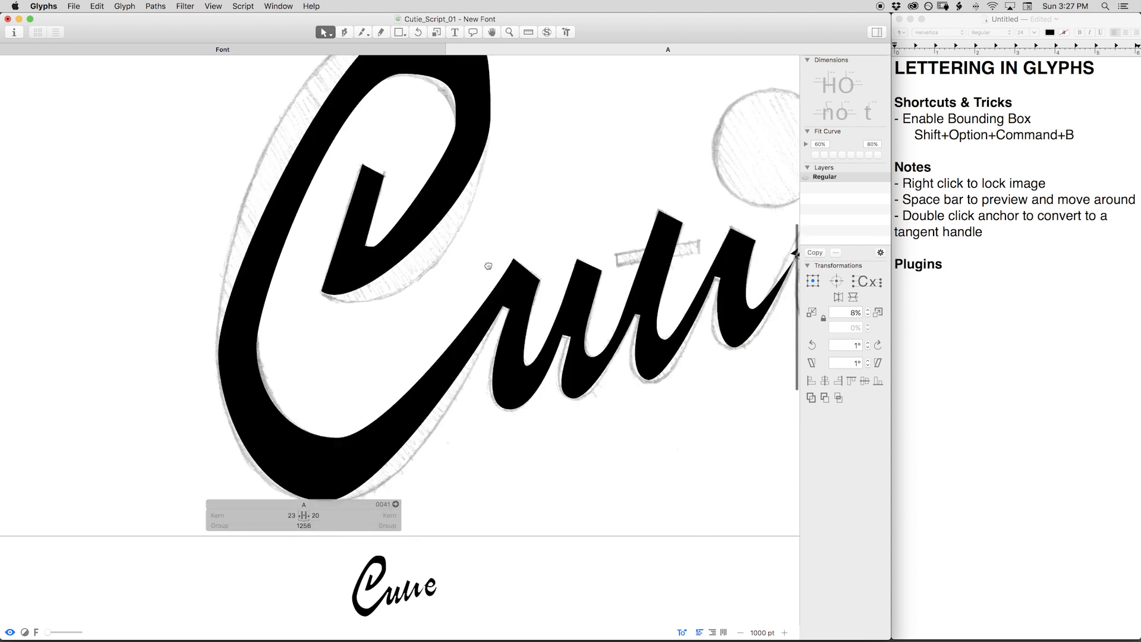
drag(472, 299, 476, 246)
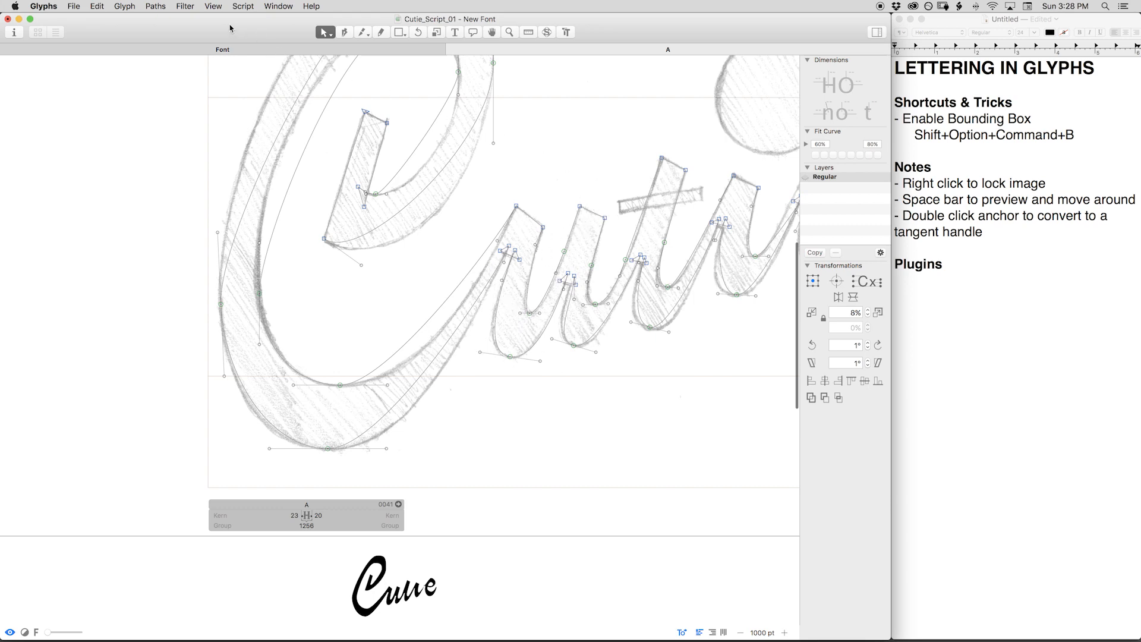
Turn on Show Angled Handles and briefly select the C's outer left extreme point together with its two handles.
click(213, 7)
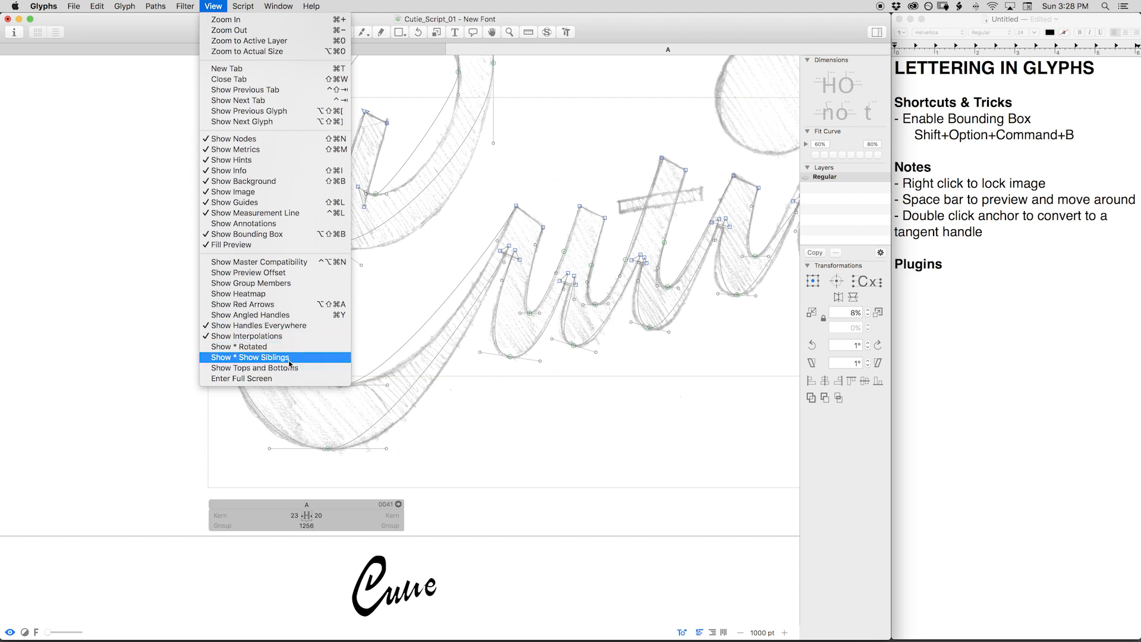
click(317, 320)
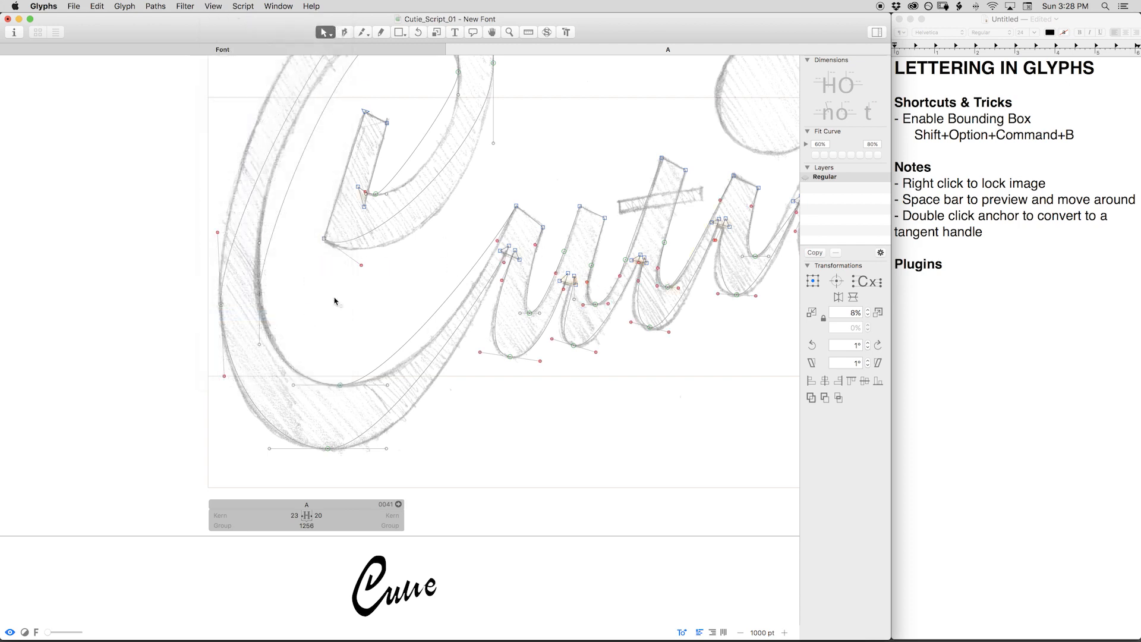
drag(247, 391, 249, 390)
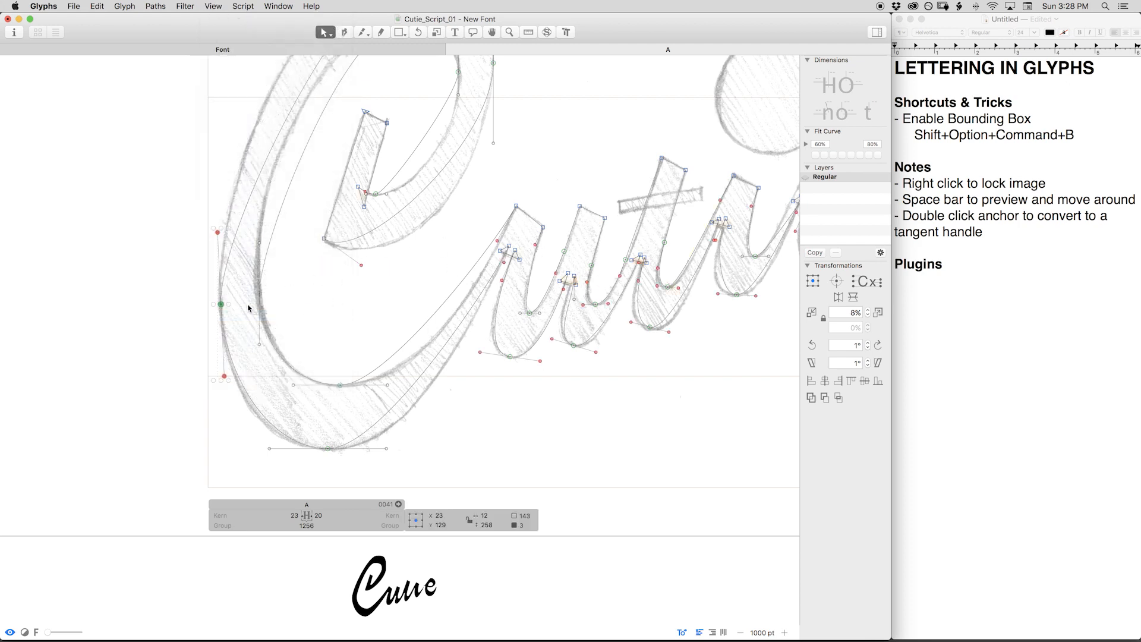
key(space)
drag(358, 210, 394, 281)
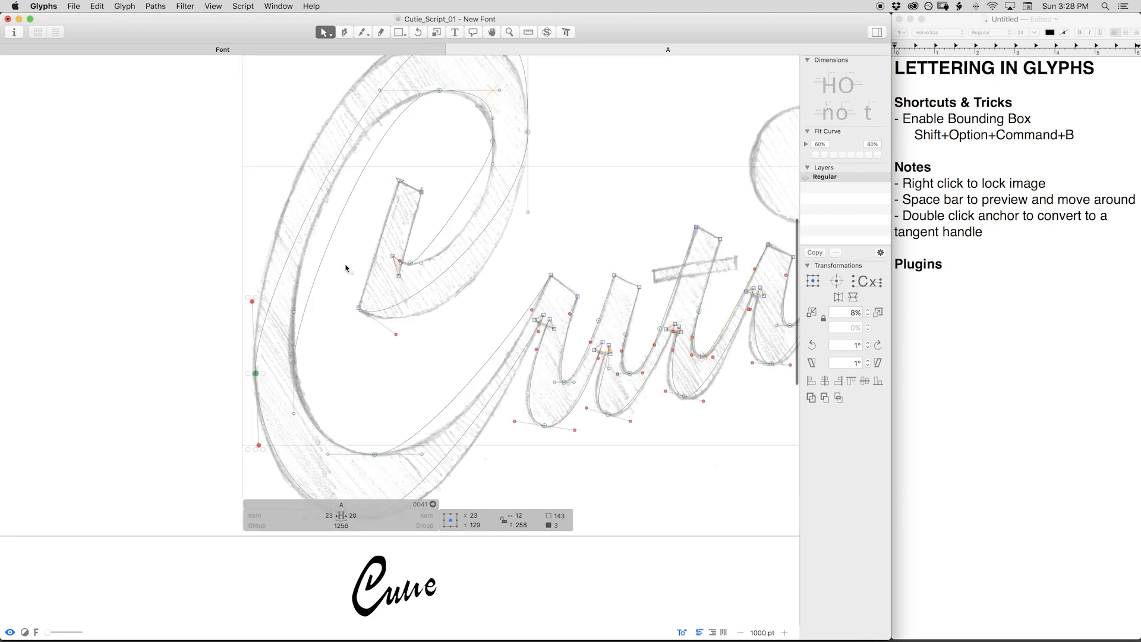
click(344, 267)
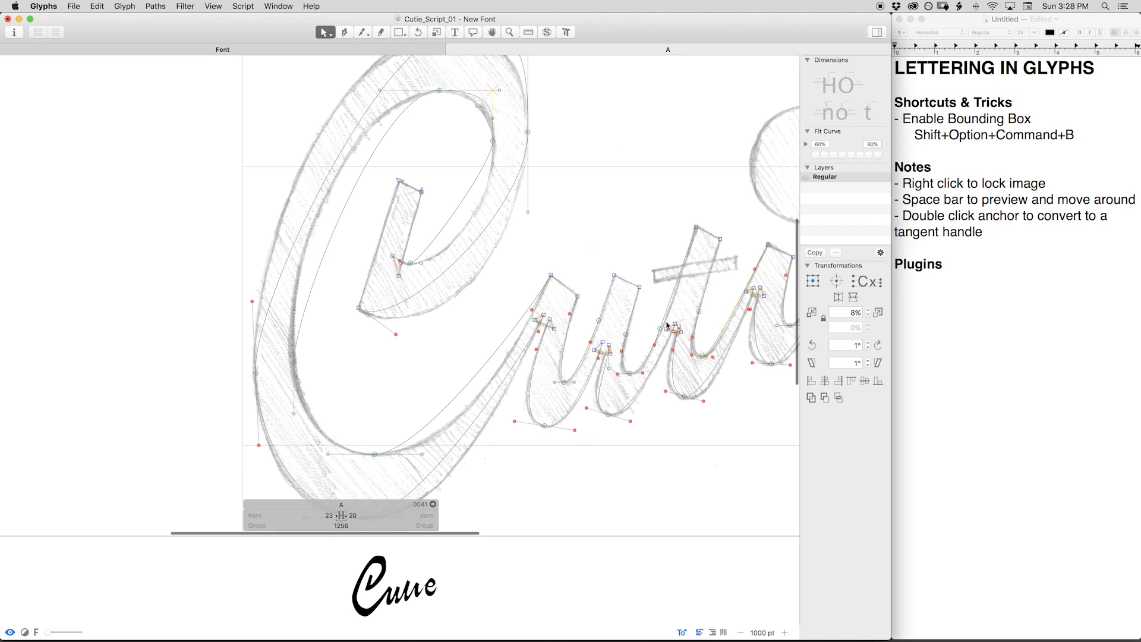
Straighten the handles of the C's outer left extreme to vertical, with the lower handle at x 23, y 0.
key(space)
drag(673, 335, 511, 323)
key(space)
drag(428, 228, 622, 191)
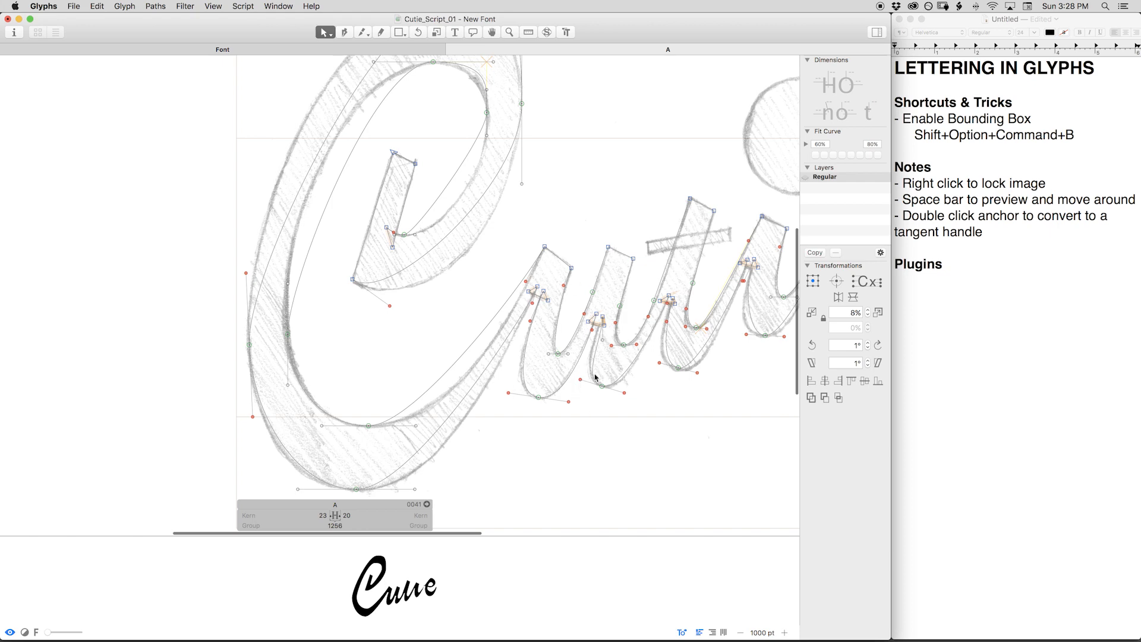
key(space)
drag(348, 360, 357, 340)
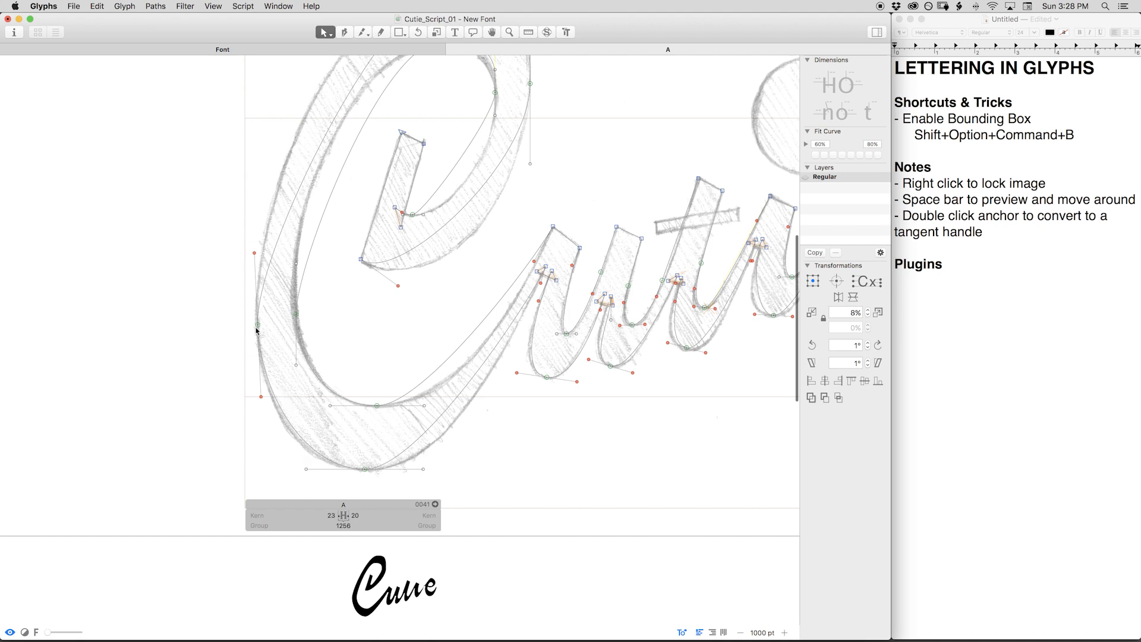
drag(260, 397, 257, 397)
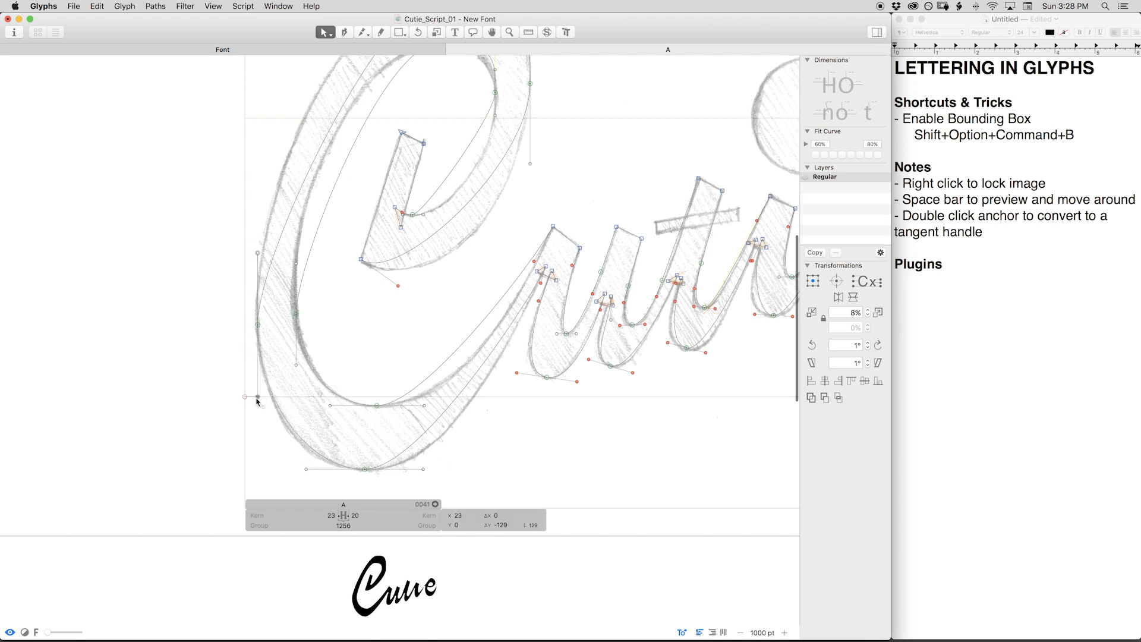
Level the handles at the C's outer top point, with the left handle at x 238, y 742, and preview the filled word.
key(space)
drag(392, 99, 372, 258)
drag(365, 151, 353, 147)
key(space)
drag(561, 347, 383, 214)
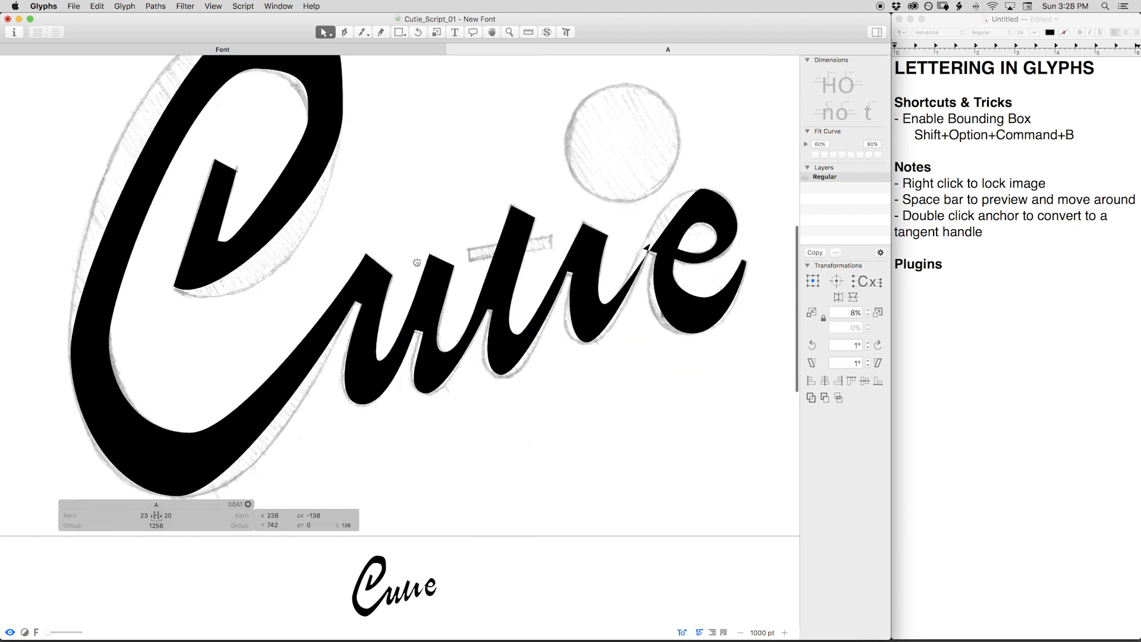
Level the handles at the bottoms of the u and t and on the u's inner curve, placing the t's left handle at x 759, y 88.
drag(385, 407, 396, 396)
click(397, 385)
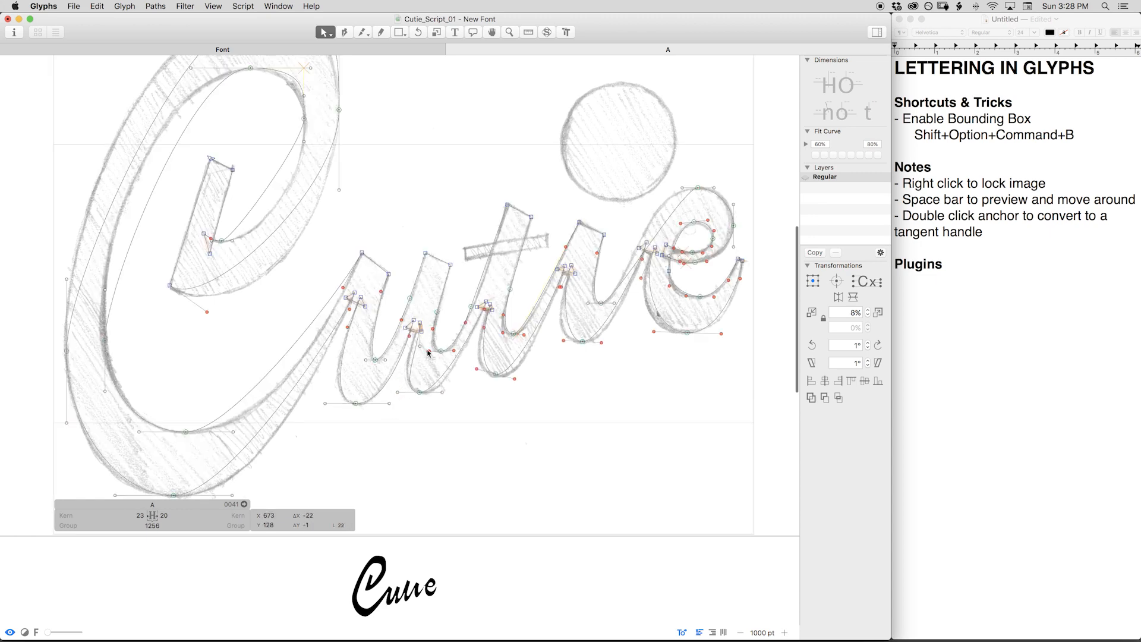
drag(429, 352, 428, 348)
key(super+plus)
key(space)
drag(401, 284, 400, 281)
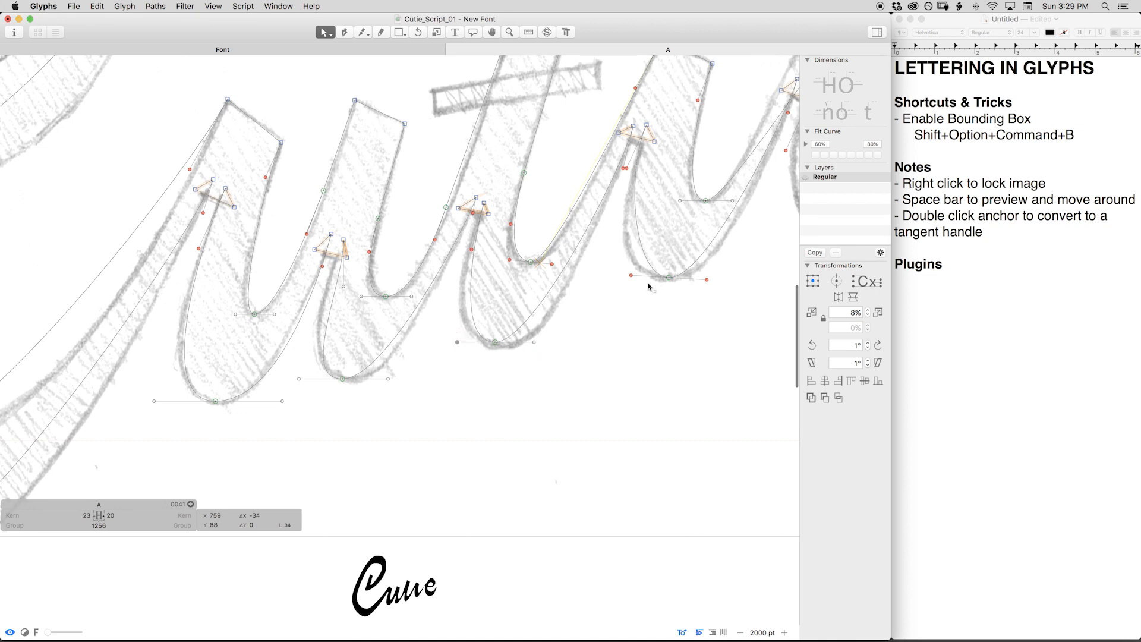
Level the handles at the bottom of the i, with the left handle at x 909, y 146.
key(space)
drag(647, 304, 395, 236)
scroll(452, 326, right, 5)
scroll(451, 327, up, 2)
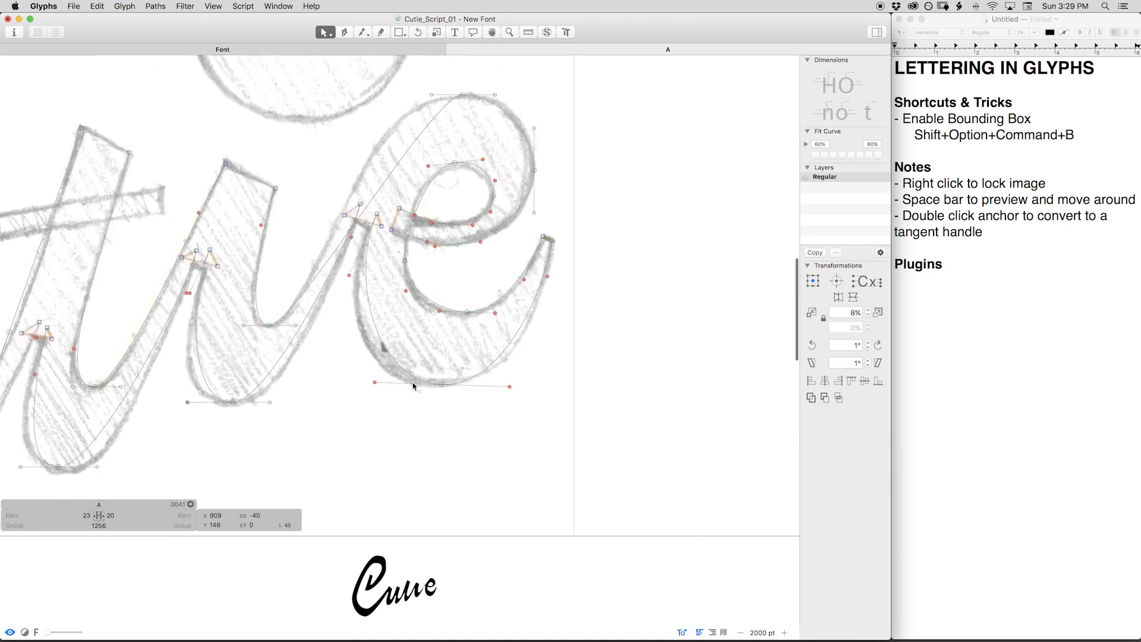
Level the e's bottom handles and make the handle on the left of its inner bowl vertical at x 1104, y 244.
click(436, 313)
drag(436, 313, 404, 294)
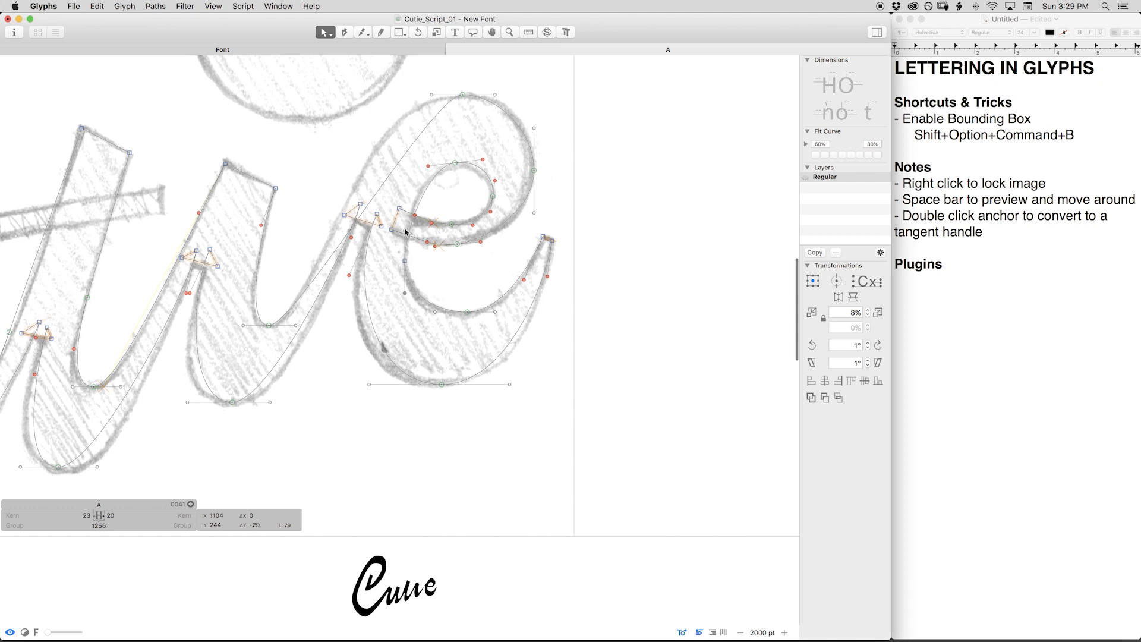
drag(409, 235, 406, 267)
key(cmd+z)
double_click(405, 265)
Straighten the handles around the e's eye, and extend the left handle of its top point to x 1079, y 422.
drag(428, 167, 422, 165)
drag(495, 180, 492, 173)
drag(472, 225, 484, 243)
drag(432, 94, 377, 94)
Switch to the text document and add "Show Angled Handles" under the Plugins heading.
click(947, 275)
triple_click(924, 284)
click(925, 284)
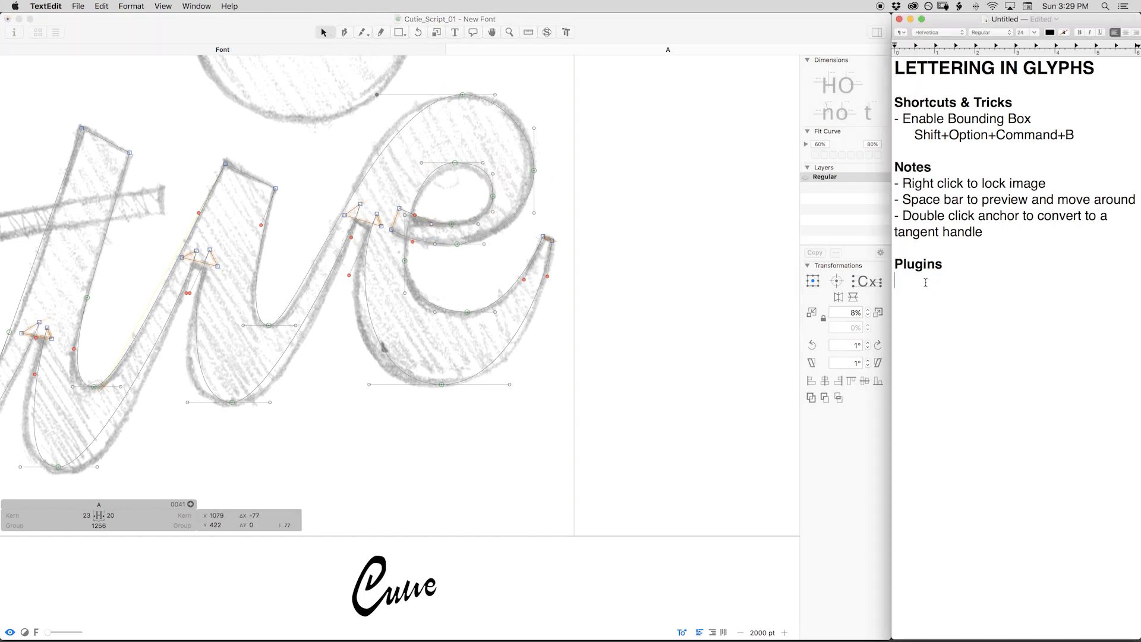
text(Show Angled Handles)
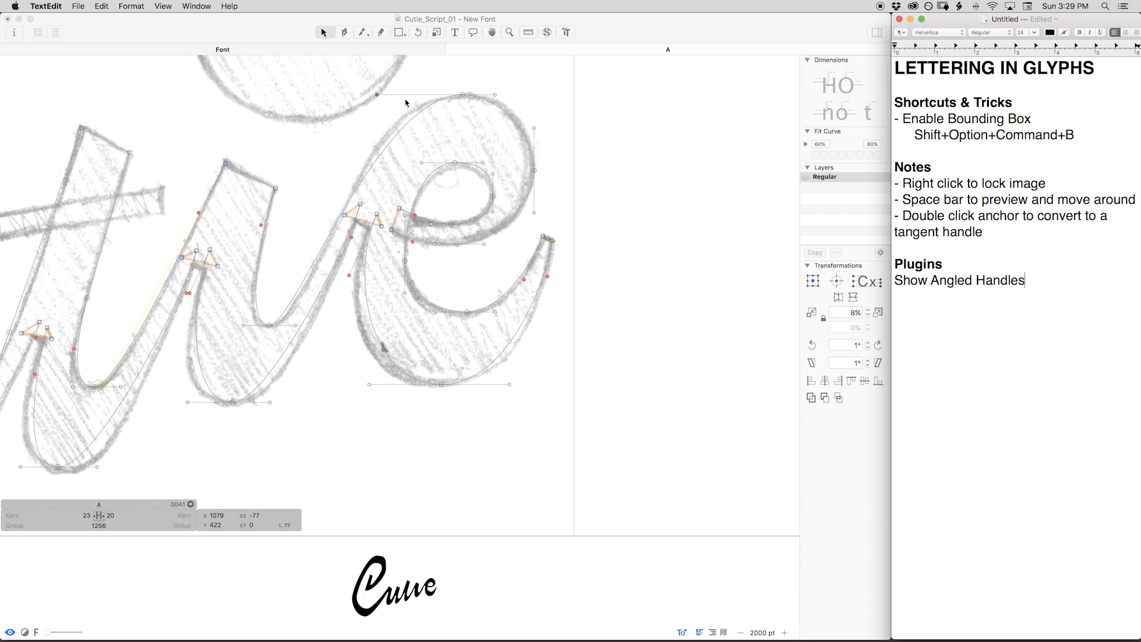
Look up the Show Angled Handles view option in Glyphs, and put a dash before that entry under Plugins in the text document.
click(184, 8)
click(205, 203)
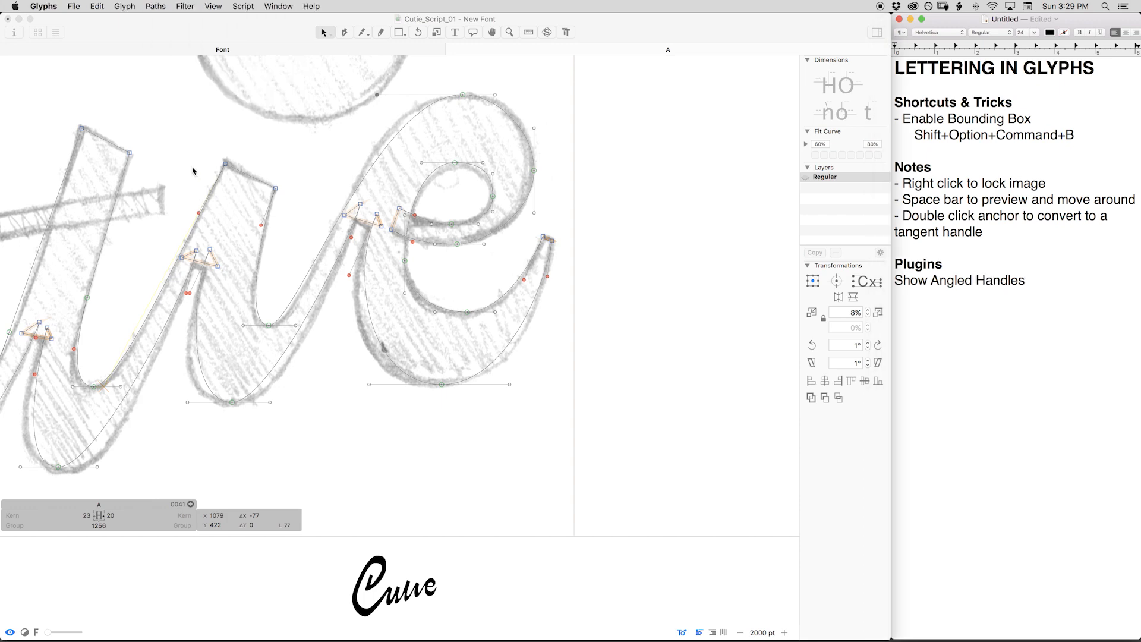
click(276, 7)
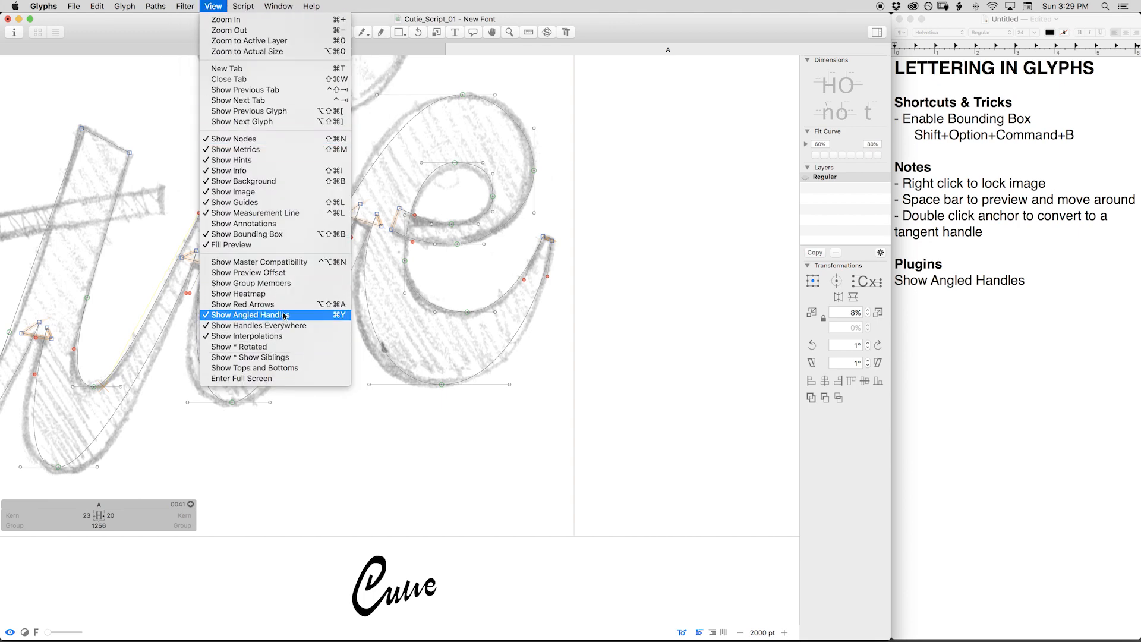
click(285, 314)
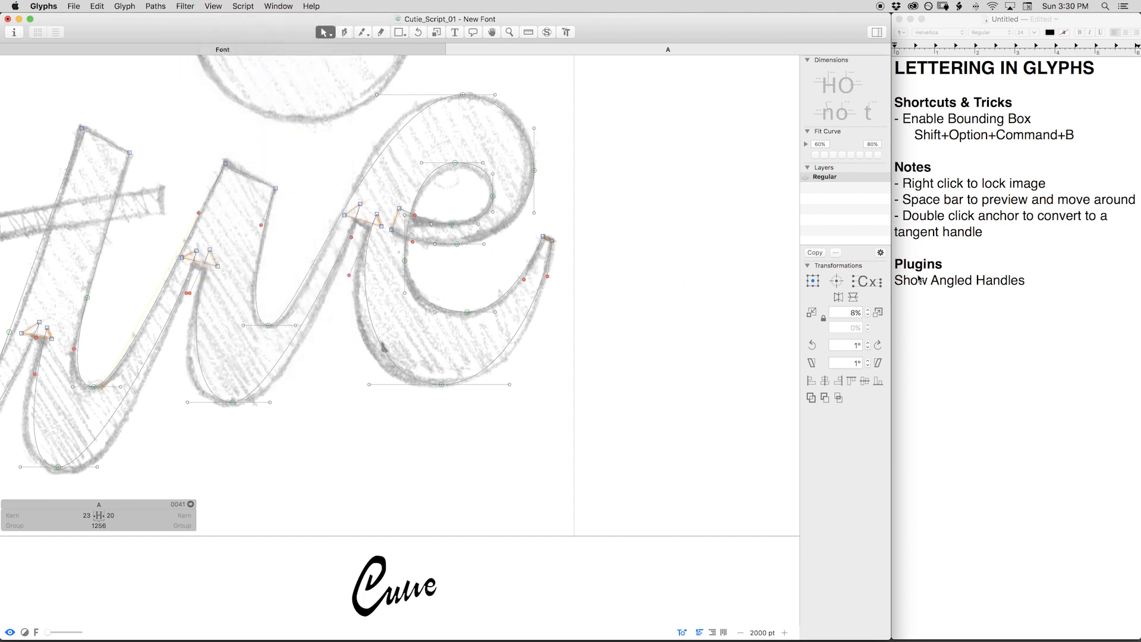
click(1034, 280)
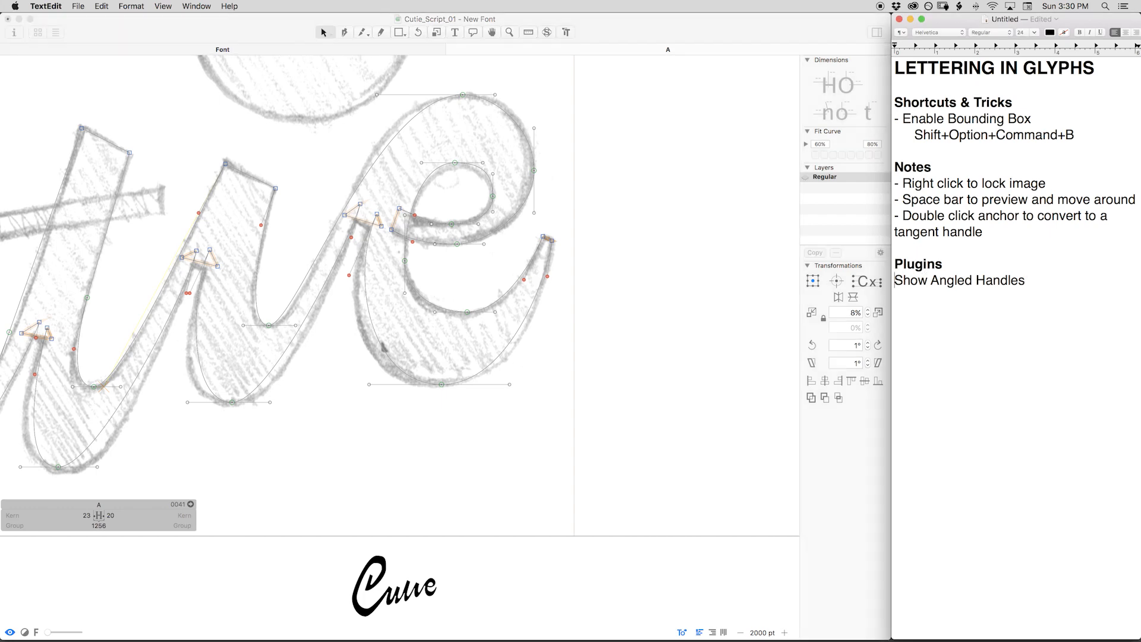
text(-)
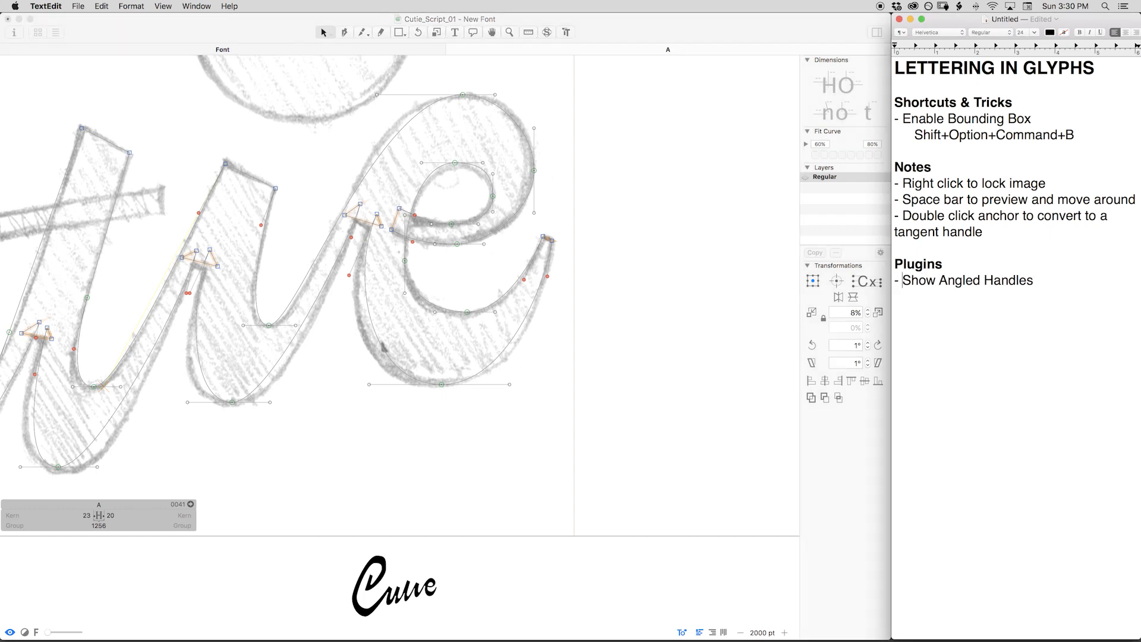
Switch to Glyphs, shift the C's outer top point to x 372, y 742, and extend its left handle to x 168.
click(515, 243)
key(space)
drag(436, 268, 504, 215)
key(space)
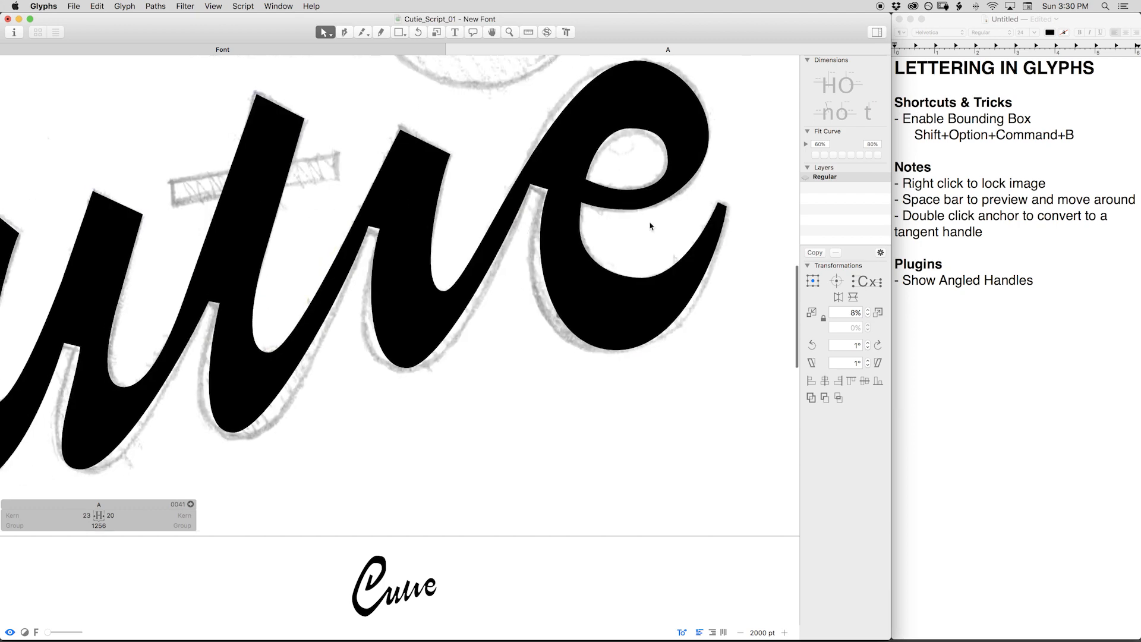
scroll(512, 224, up, 3)
drag(420, 293, 440, 305)
scroll(440, 305, down, 2)
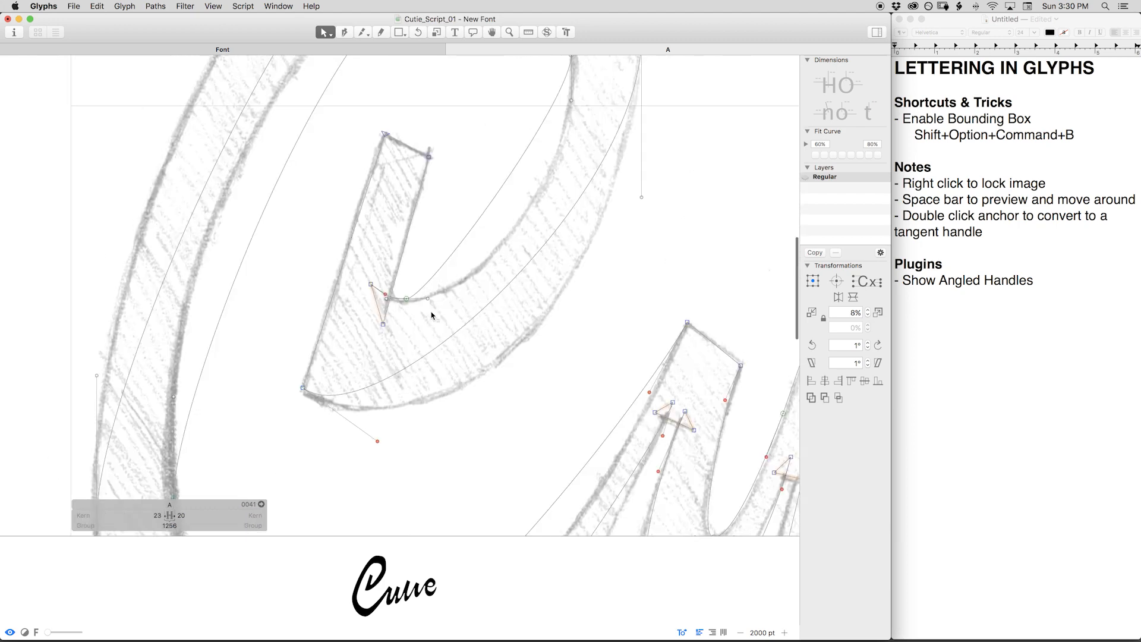
scroll(432, 300, down, 2)
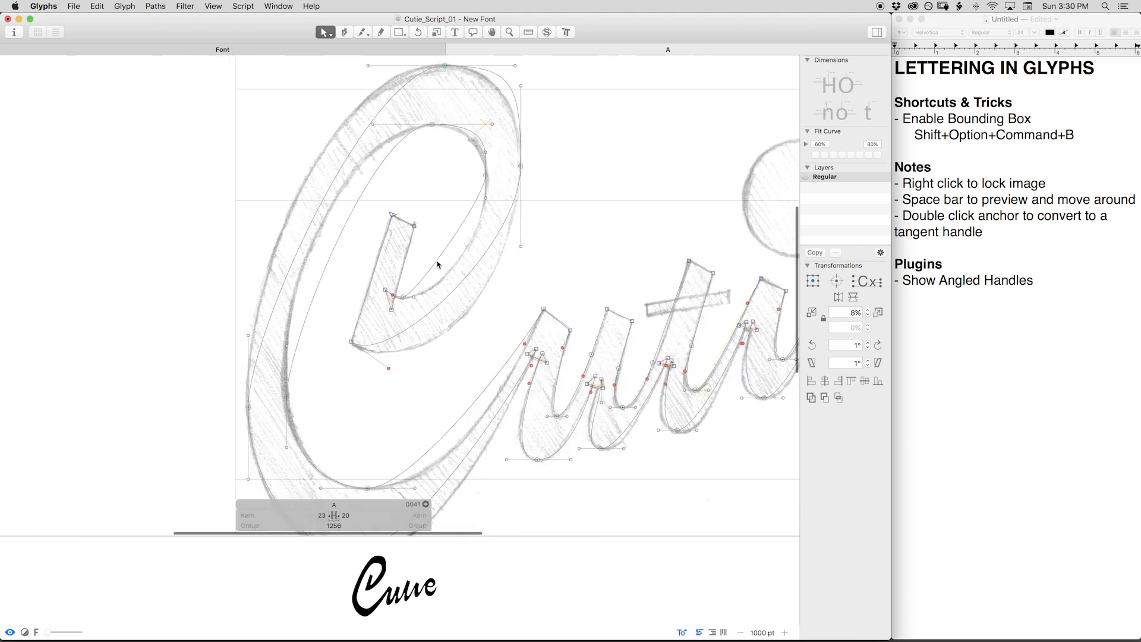
scroll(437, 265, up, 2)
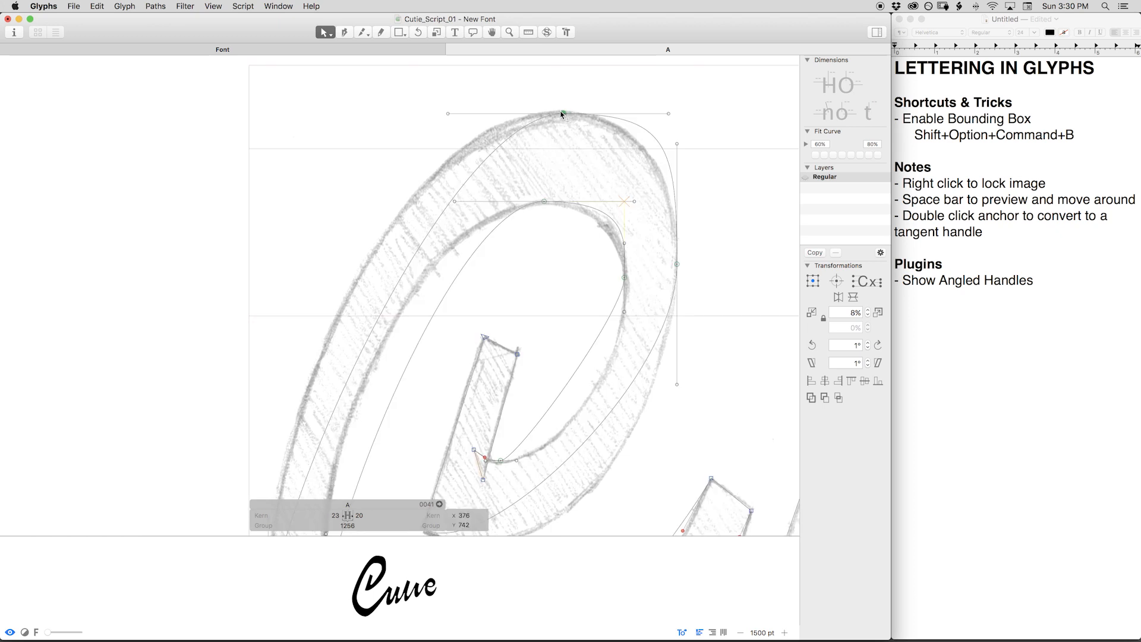
drag(562, 112, 559, 112)
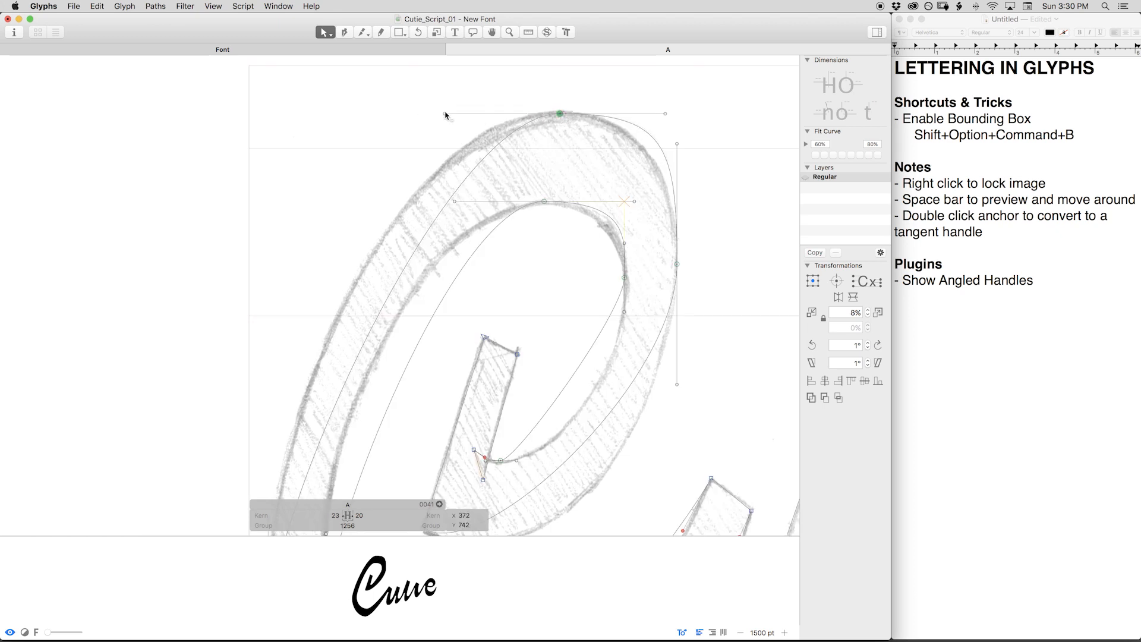
drag(444, 114, 387, 123)
Select the outer top and left extreme points of the C and try Fit Curve at its 60% and 80% extremes.
key(space)
drag(408, 396, 466, 256)
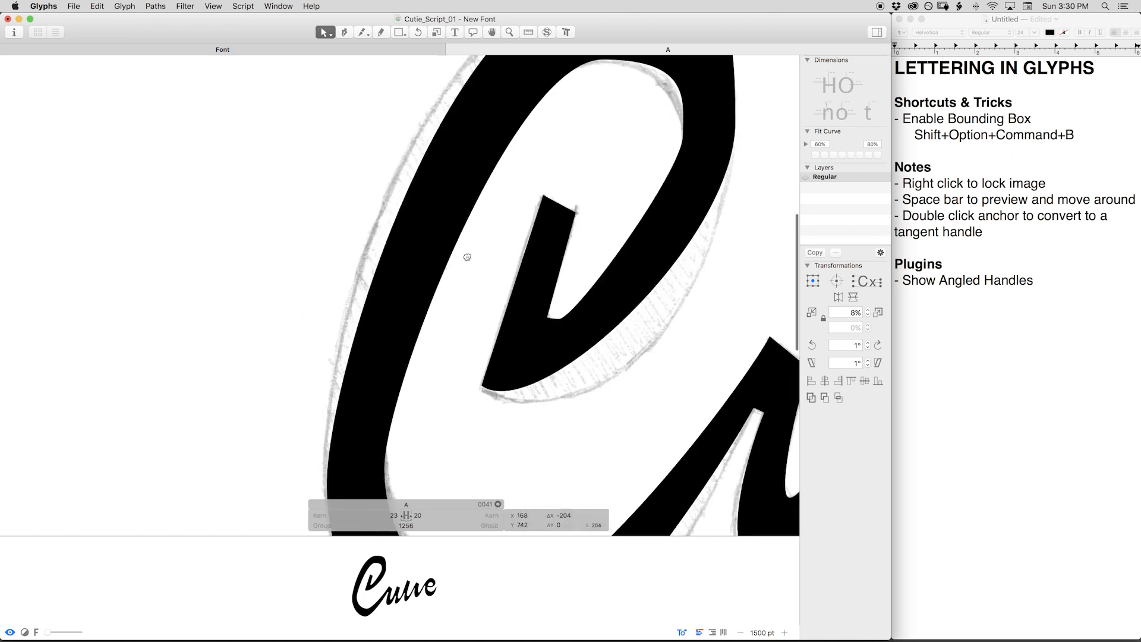
key(space)
drag(365, 375, 390, 274)
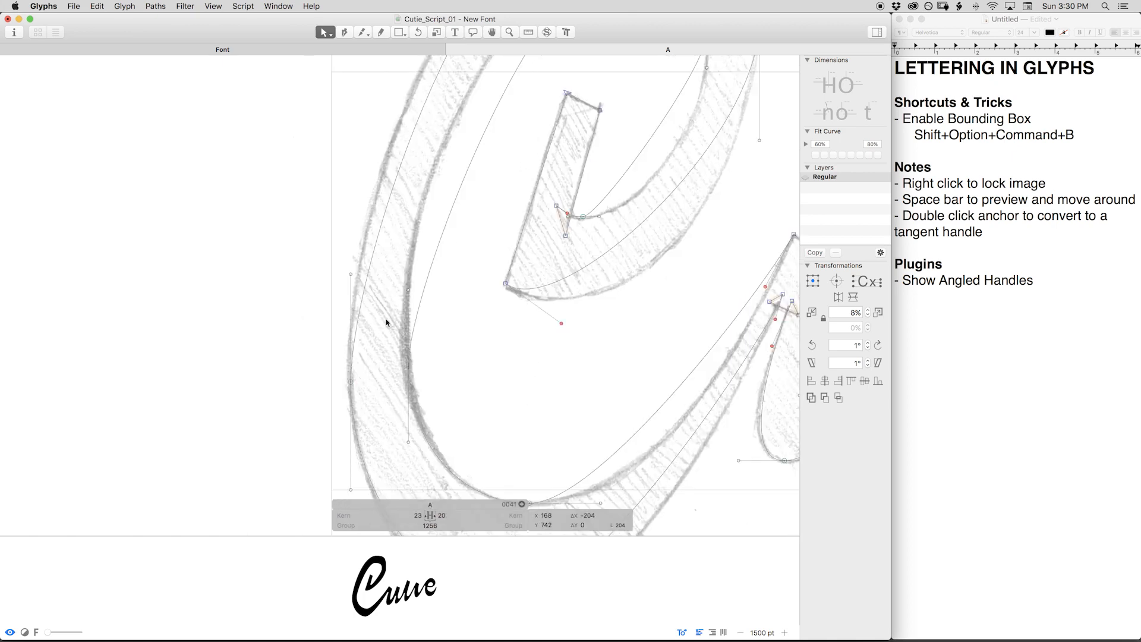
key(super+minus)
key(space)
drag(387, 323, 361, 410)
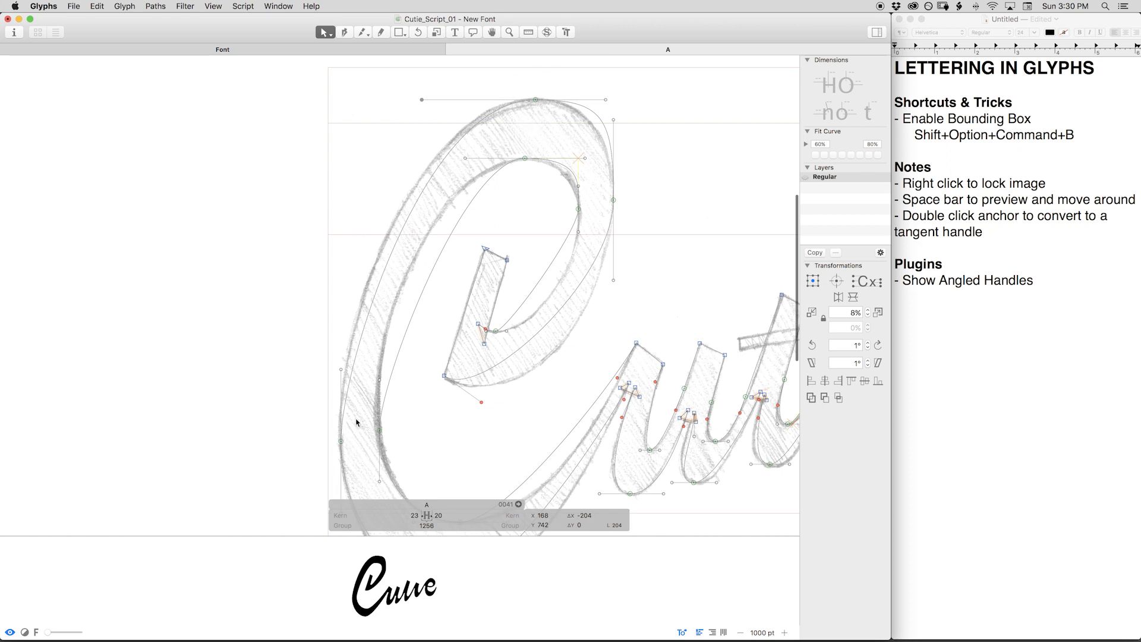
drag(350, 433, 320, 451)
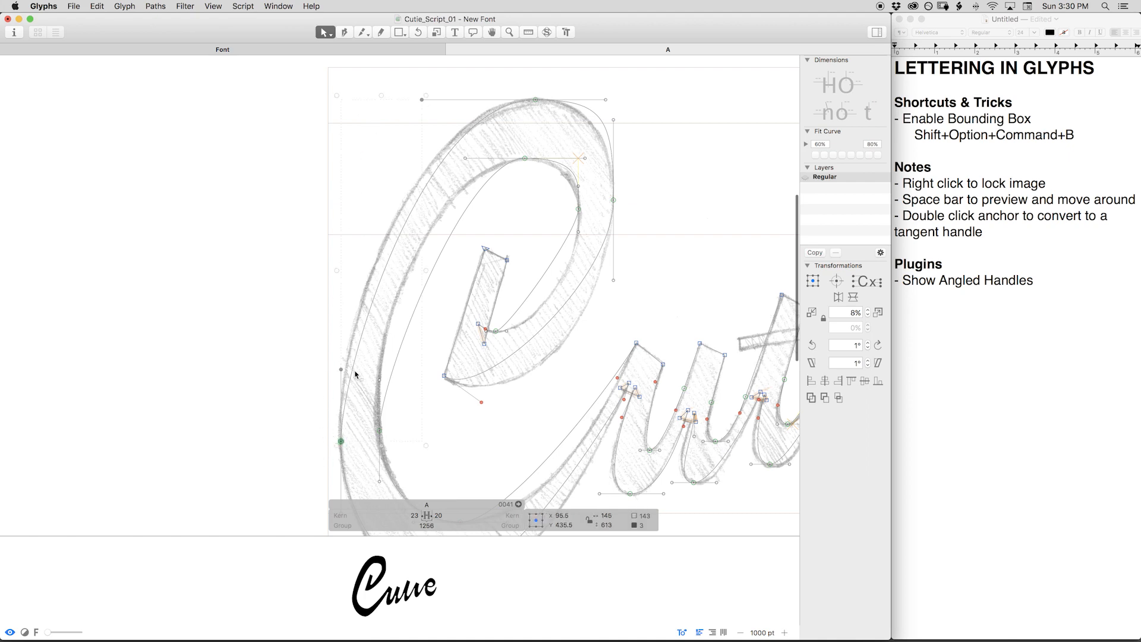
click(537, 95)
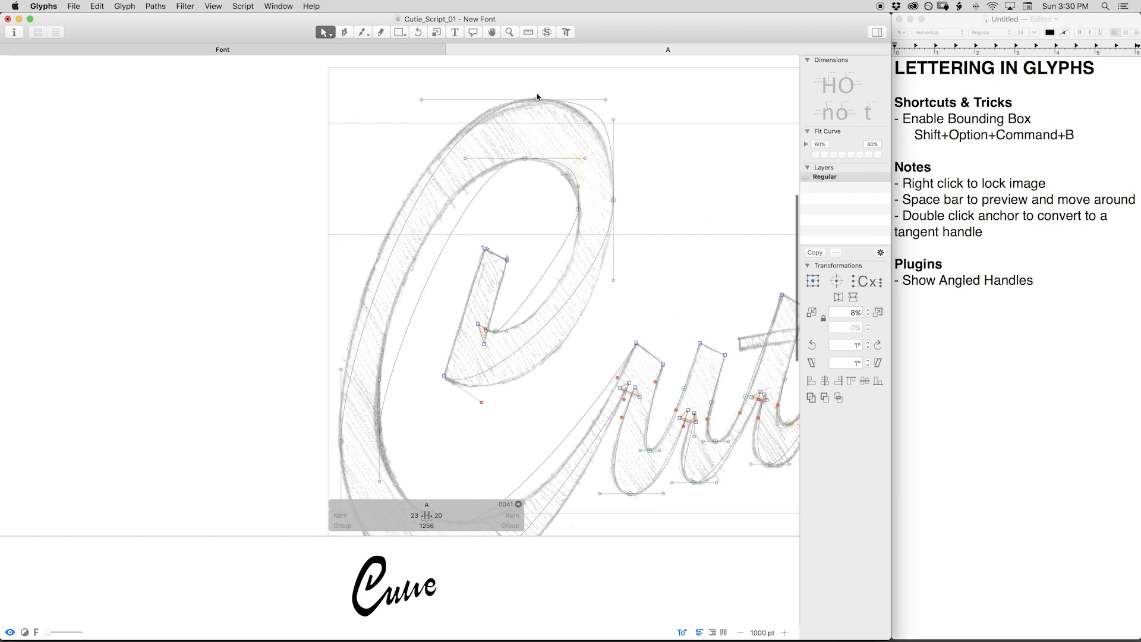
click(331, 449)
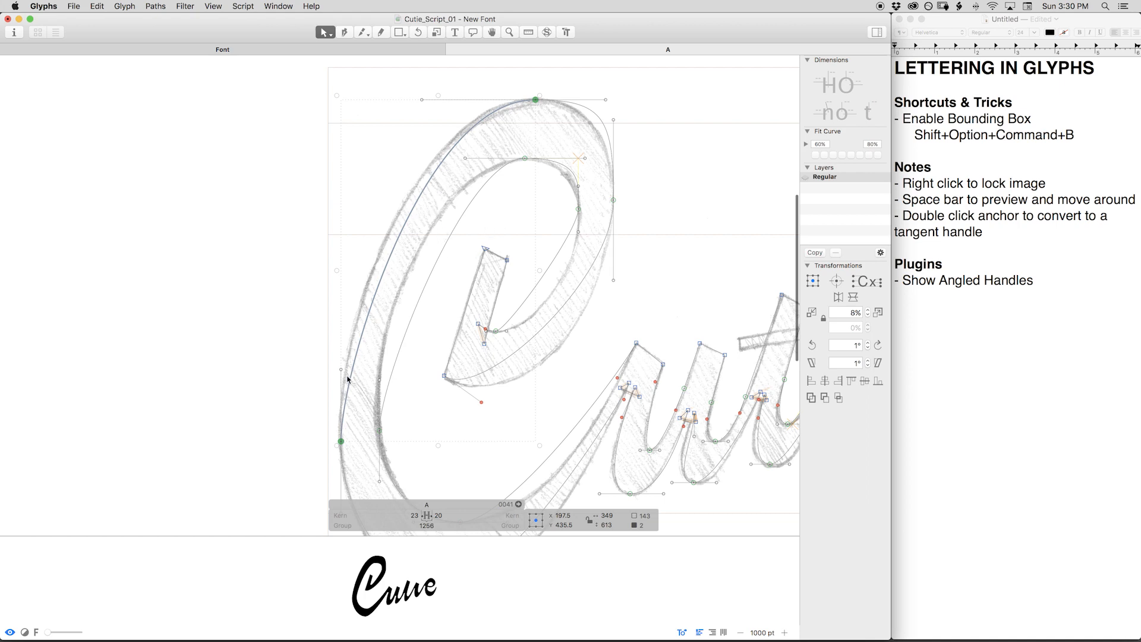
click(820, 156)
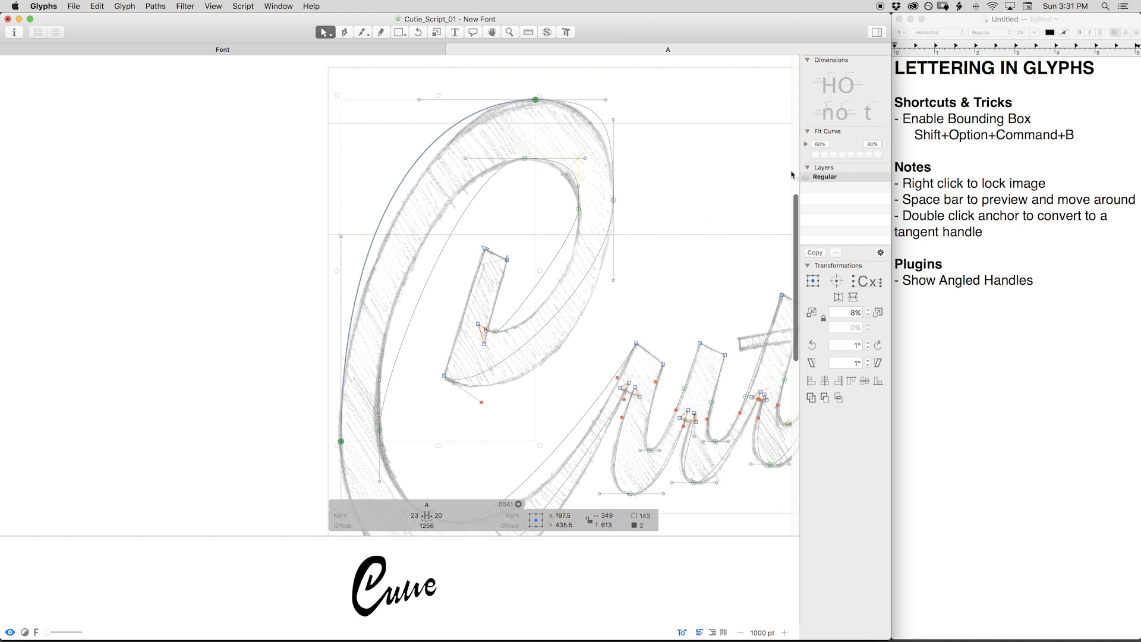
click(878, 156)
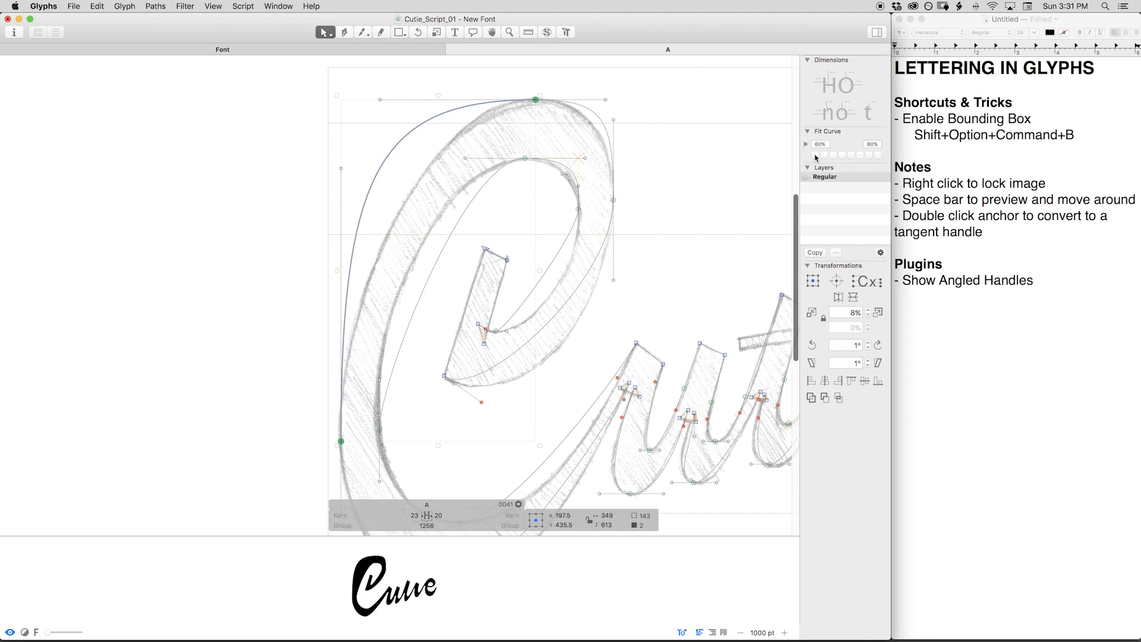
click(815, 155)
Set Fit Curve's minimum to 40% and apply its third preset to the C's outer upper-left curve.
click(819, 143)
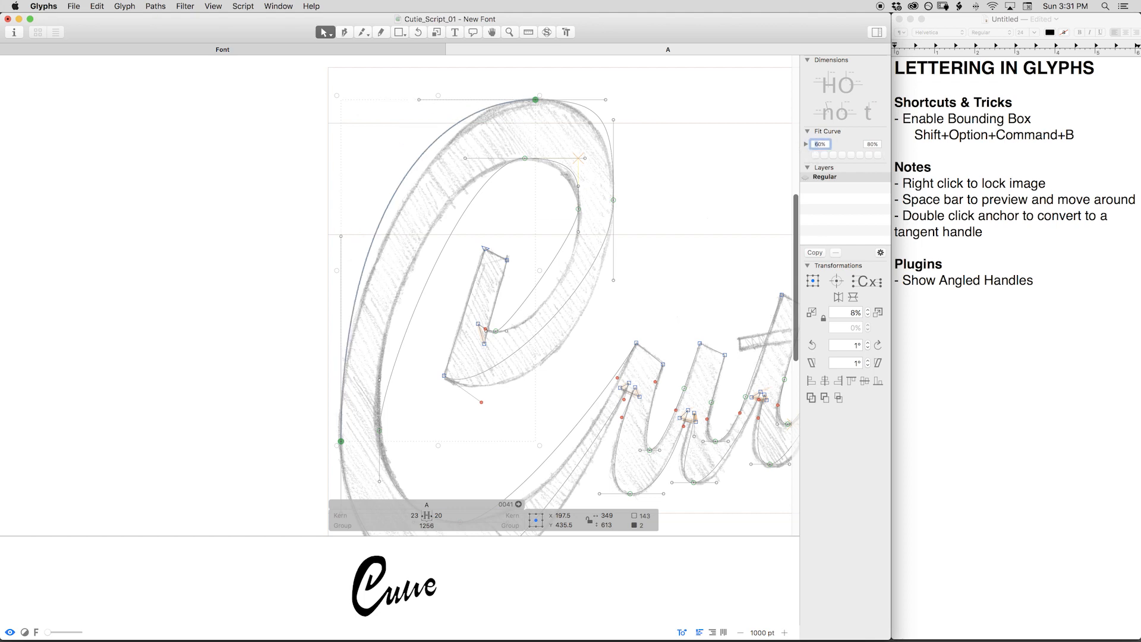
text(40)
key(Return)
click(817, 155)
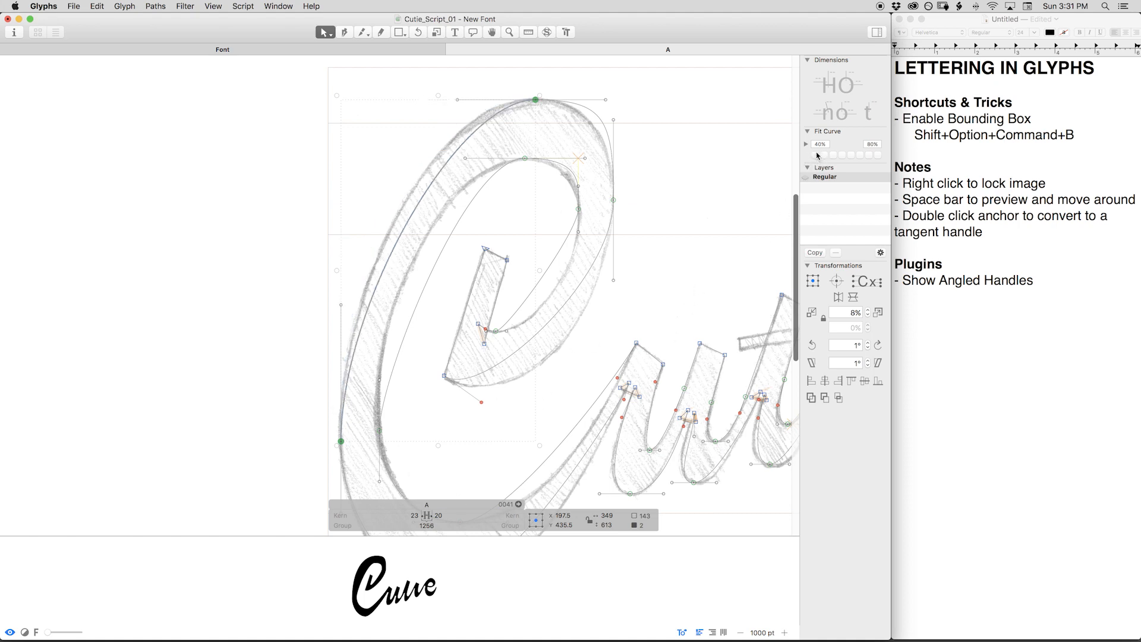
click(825, 156)
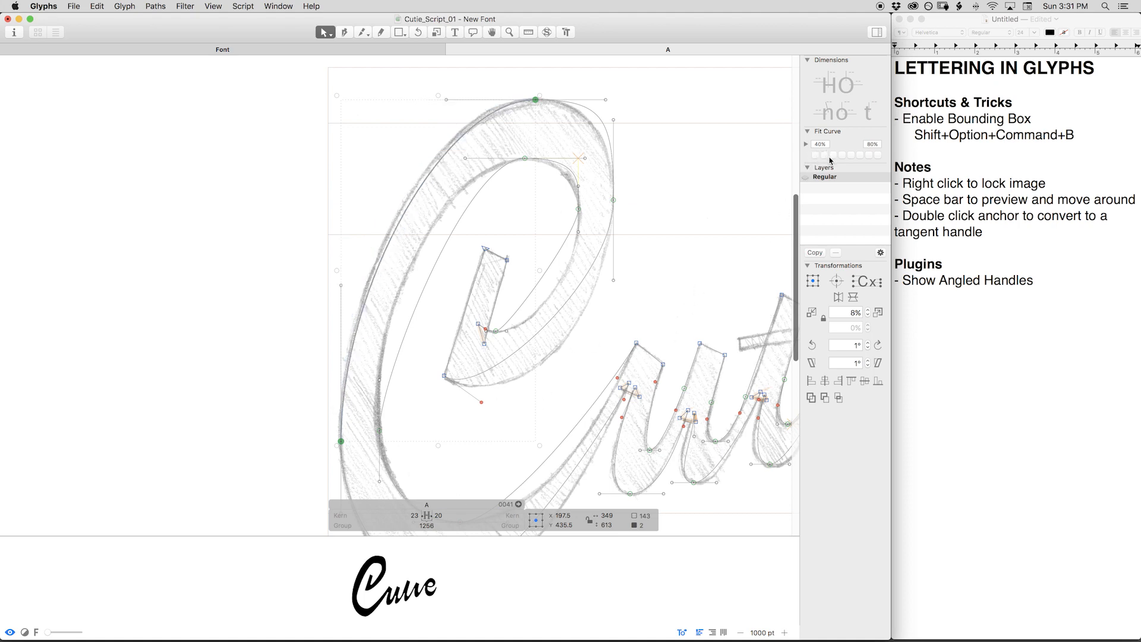
click(833, 155)
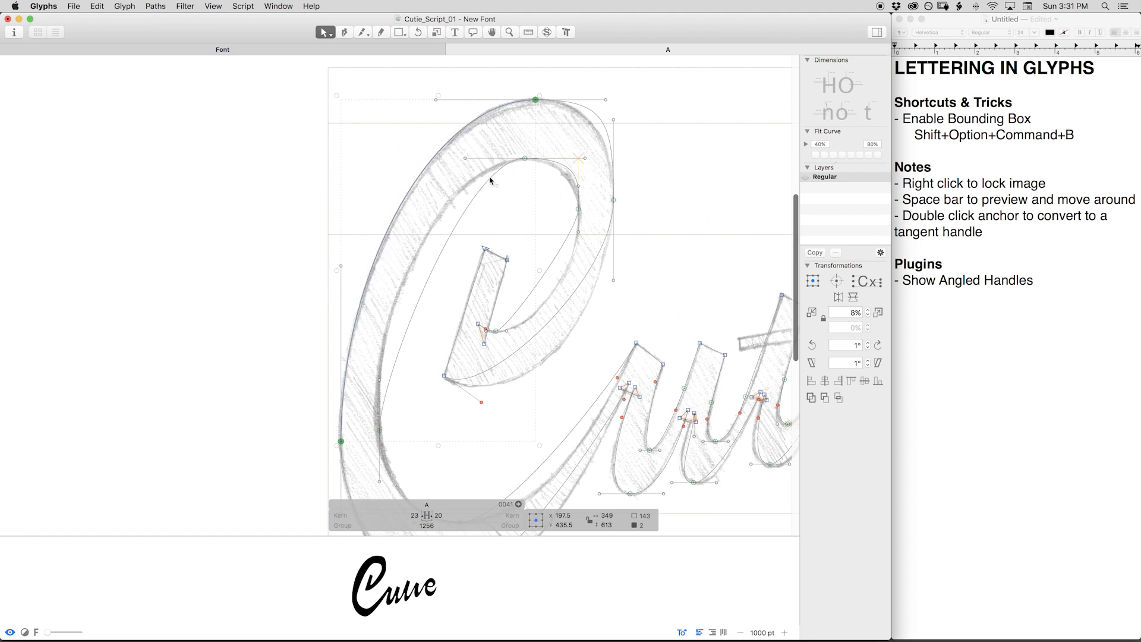
Select the handles of the C's outer lower-left curve and apply the fourth Fit Curve preset.
key(space)
drag(465, 341, 496, 204)
drag(420, 369, 356, 479)
shift+click(417, 450)
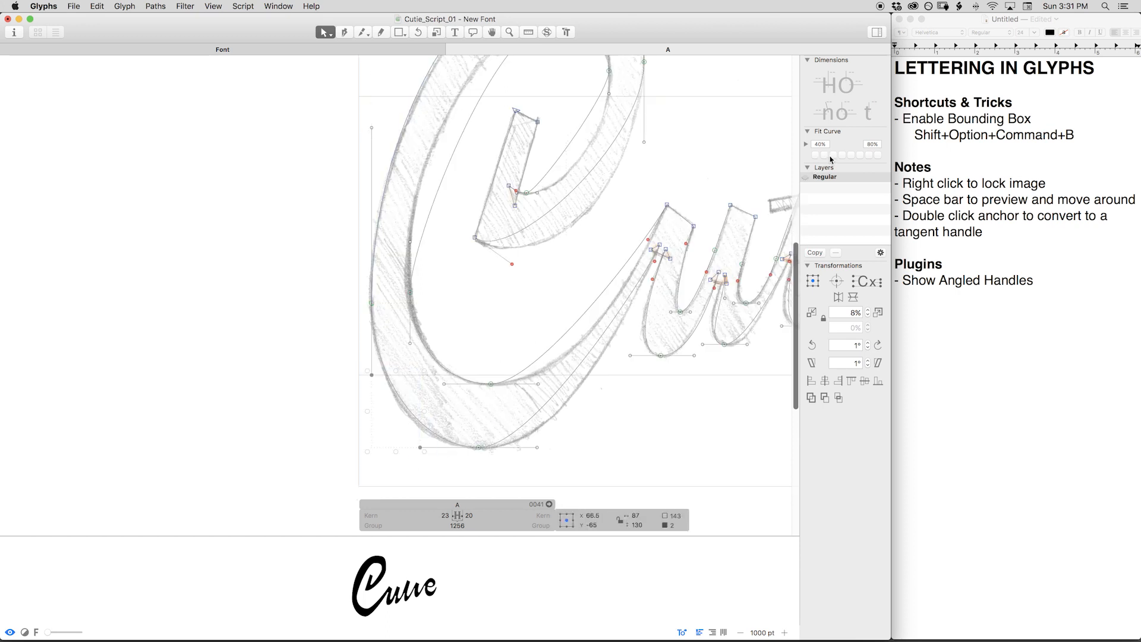
click(833, 155)
click(849, 157)
click(842, 155)
Apply the third Fit Curve preset to the C's inner upper-left curve.
drag(462, 185, 451, 344)
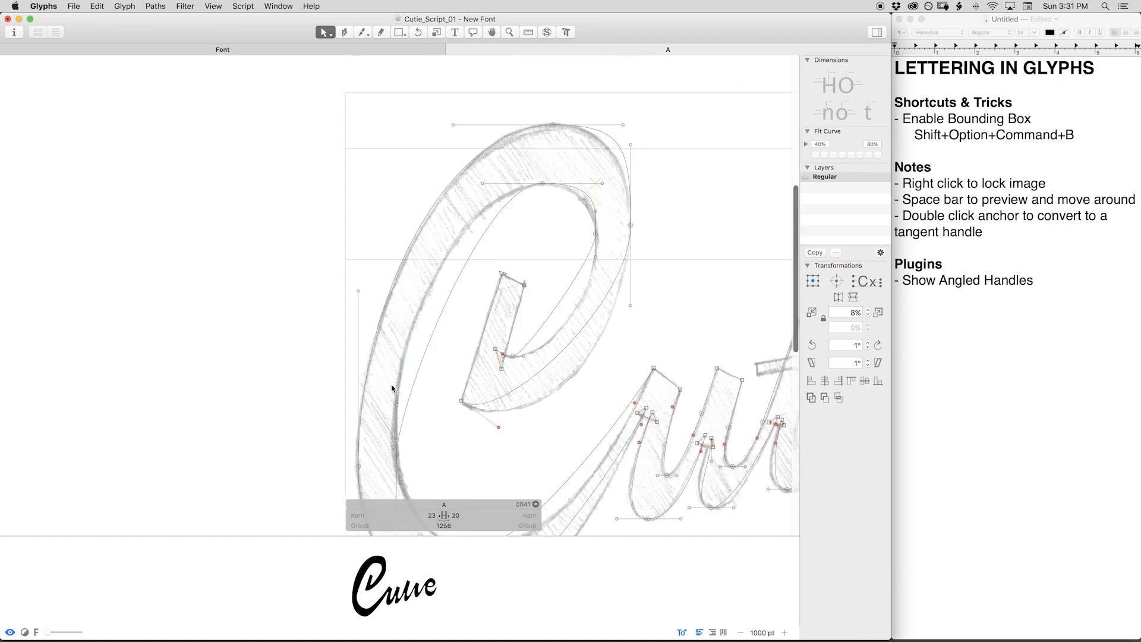
key(cmd+a)
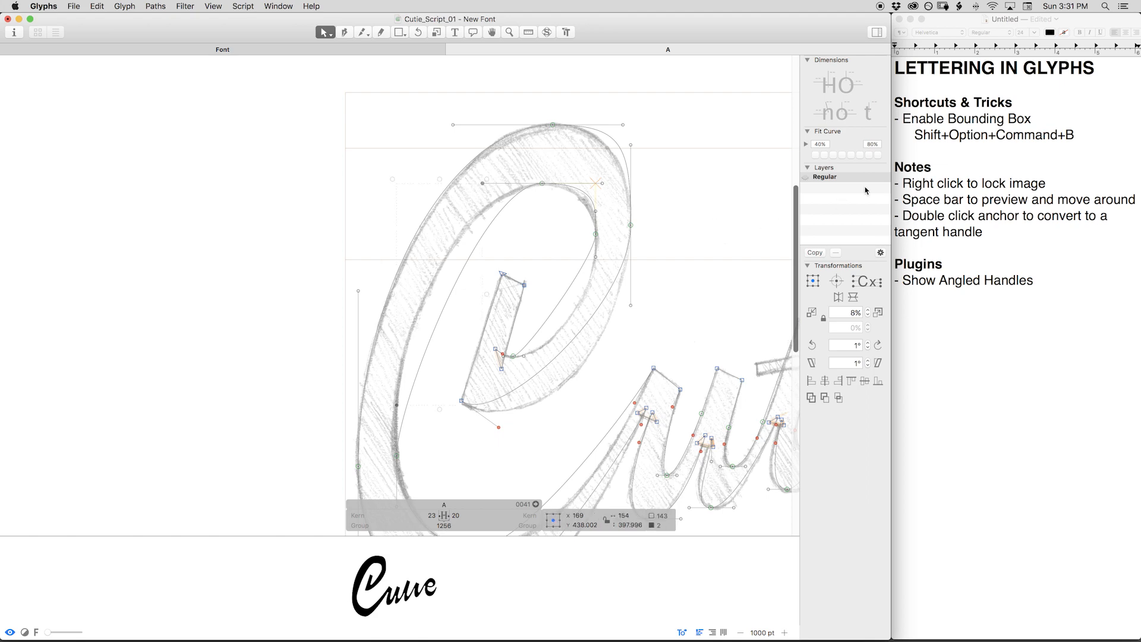
click(834, 155)
click(386, 452)
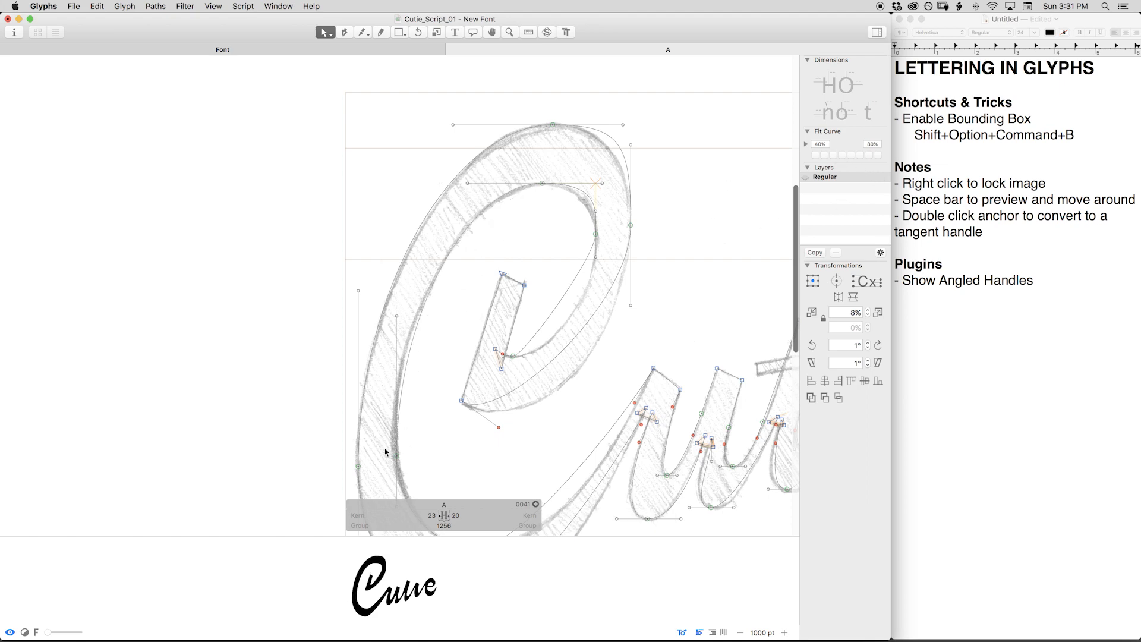
click(388, 453)
Try moving the C's inner left point freely and along its handles, undoing each move.
key(space)
drag(476, 364, 389, 301)
key(space)
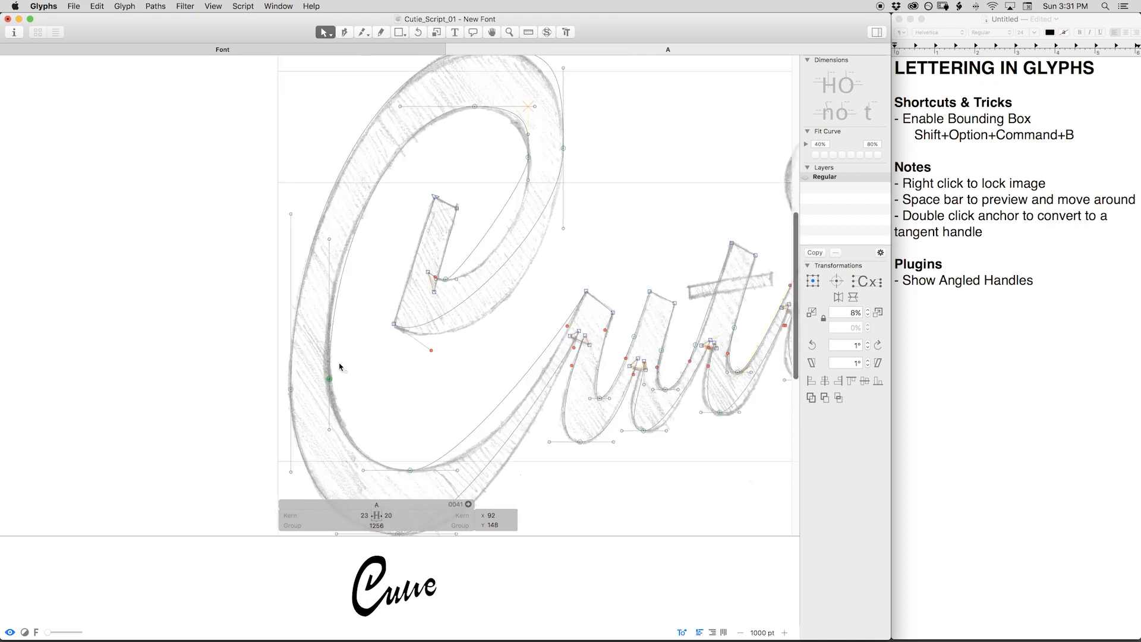
key(space)
drag(331, 412, 326, 434)
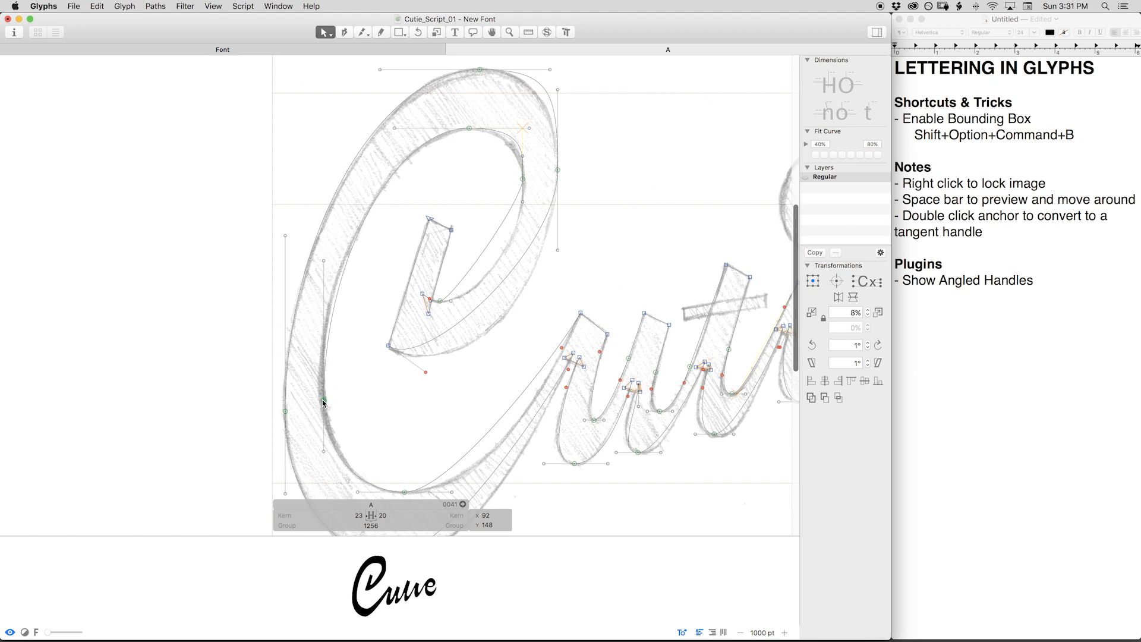
mouse_move(323, 400)
mouse_down()
mouse_move(313, 371)
mouse_move(318, 382)
mouse_up()
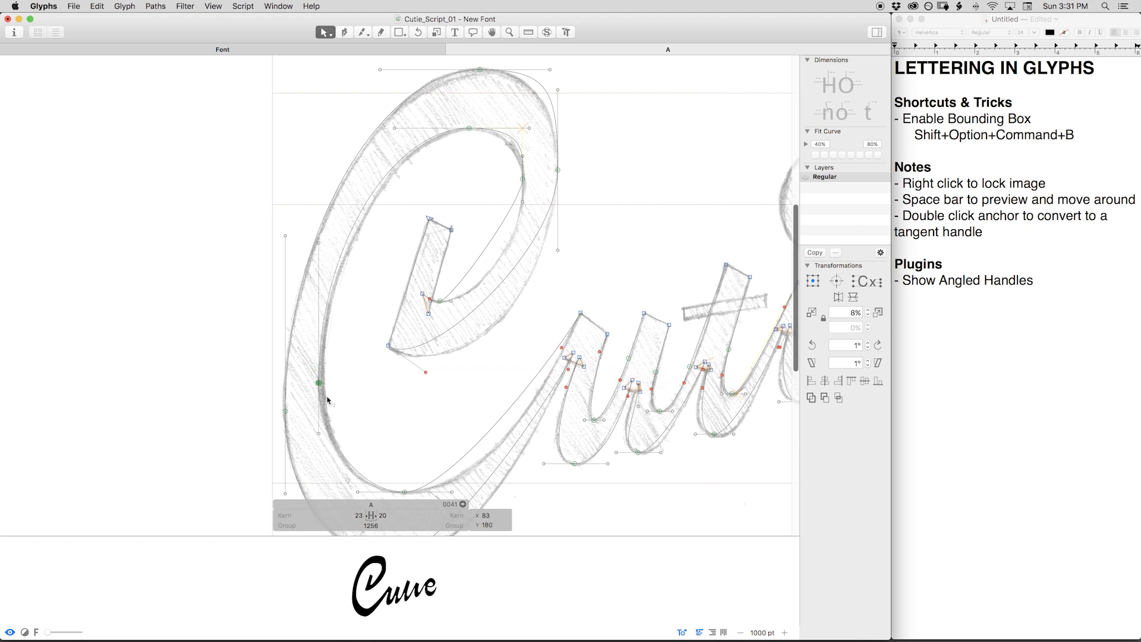
key(super+z)
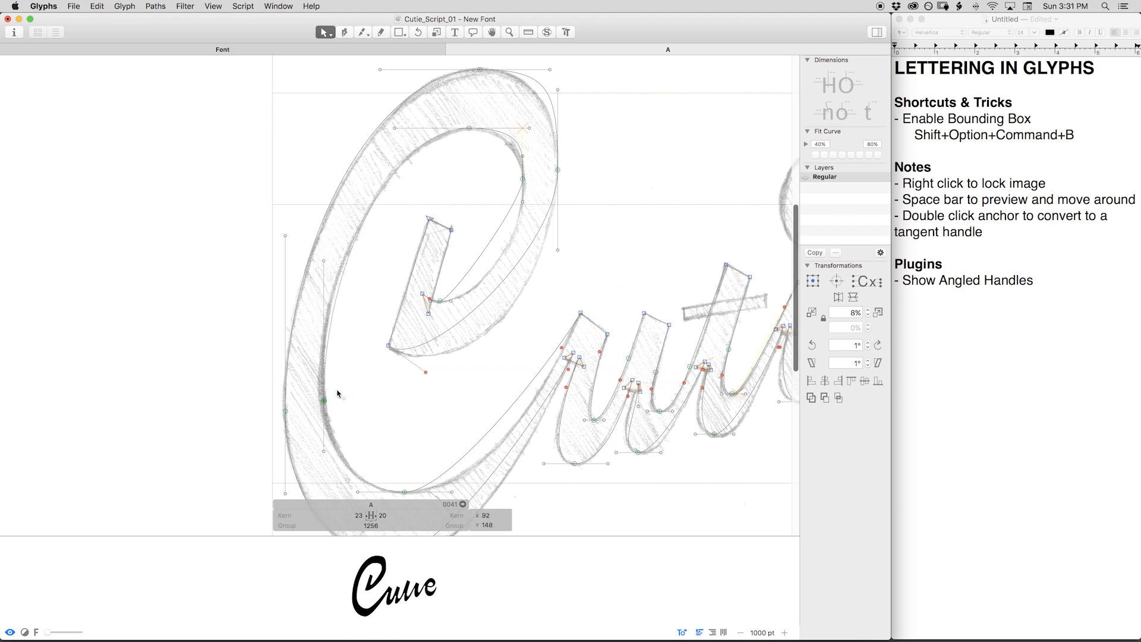
click(335, 394)
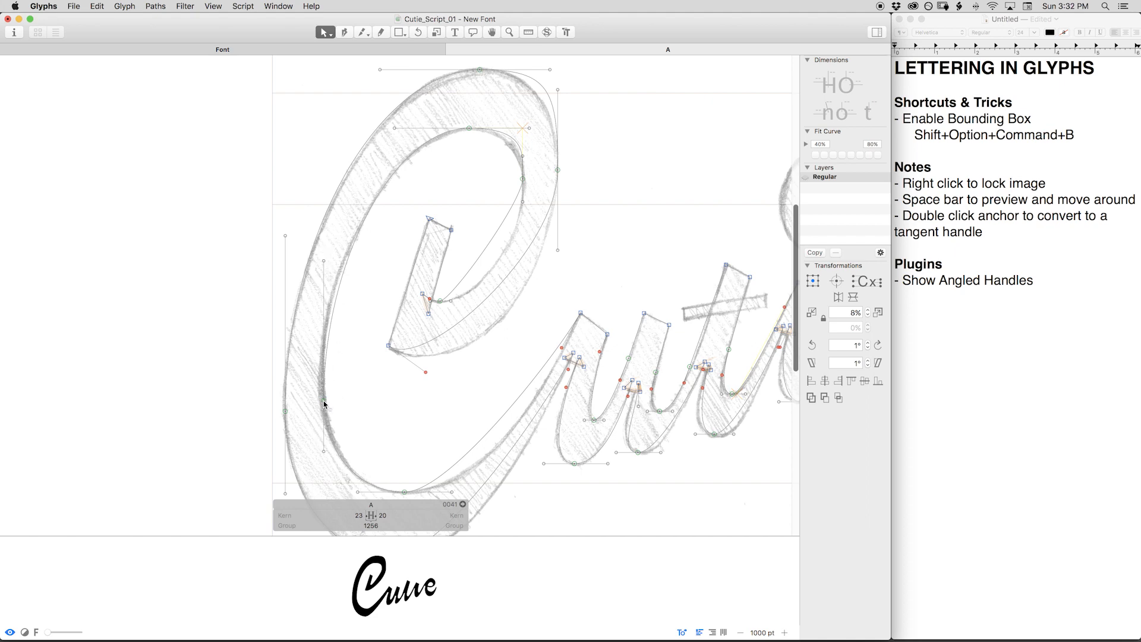
drag(323, 401, 324, 380)
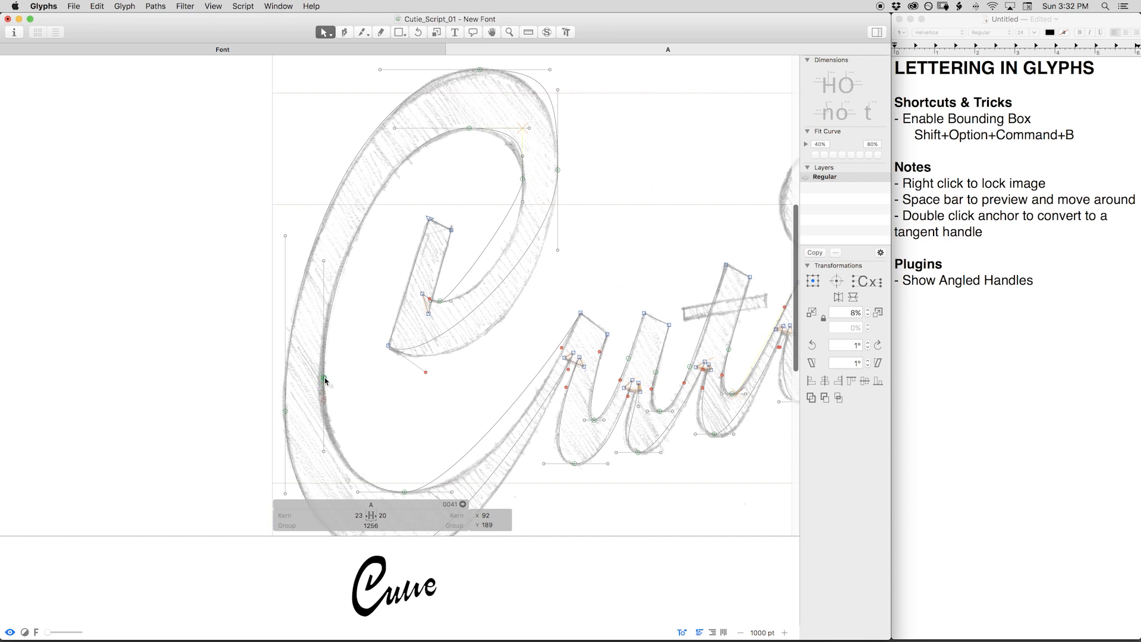
key(super+z)
Nudge the C's inner left point vertically to x 92, y 198 while keeping its handles in place.
key(shift+Down)
key(shift+Down)
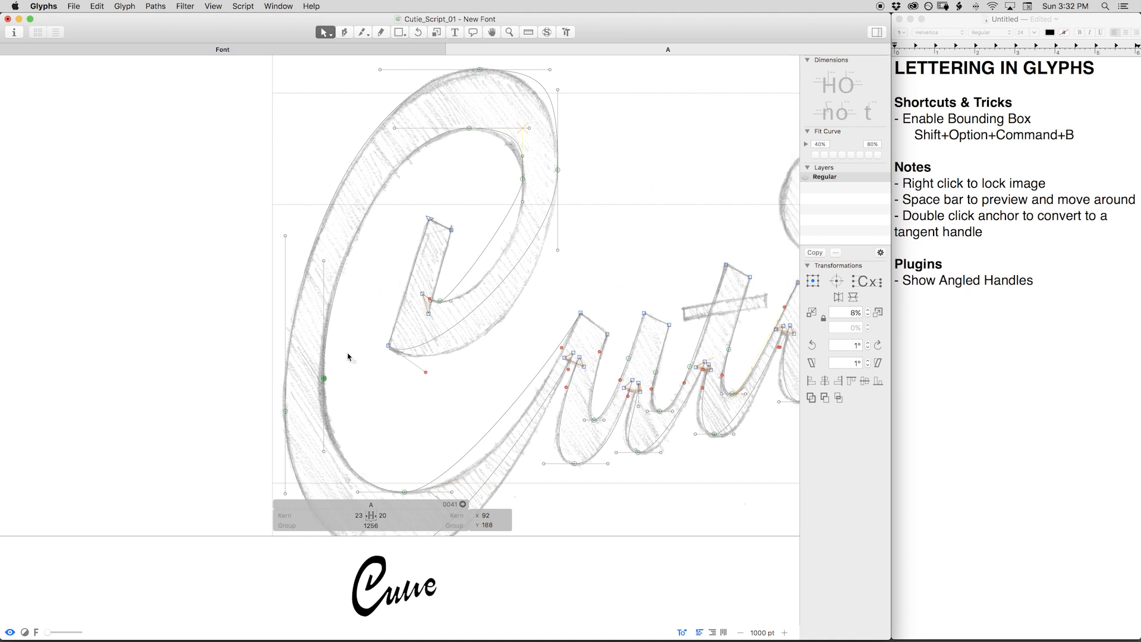
key(alt+shift+Down)
key(alt+shift+Down)
Enlarge the preview area below the drawing and bring the lower part of the C into view.
drag(424, 537, 424, 490)
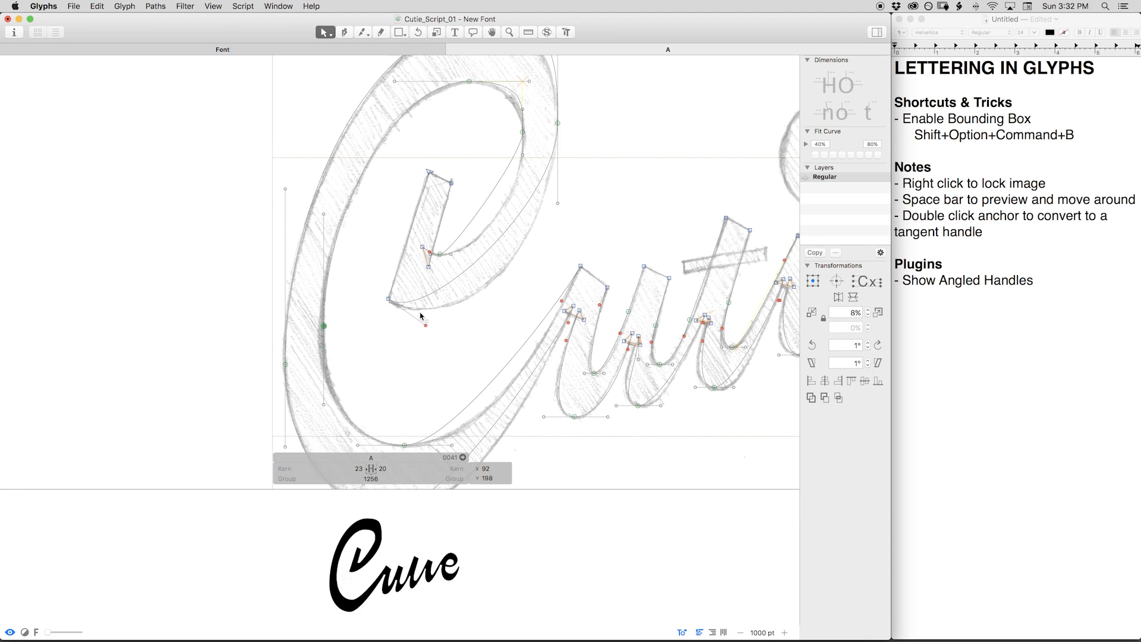
key(space)
drag(383, 363, 419, 249)
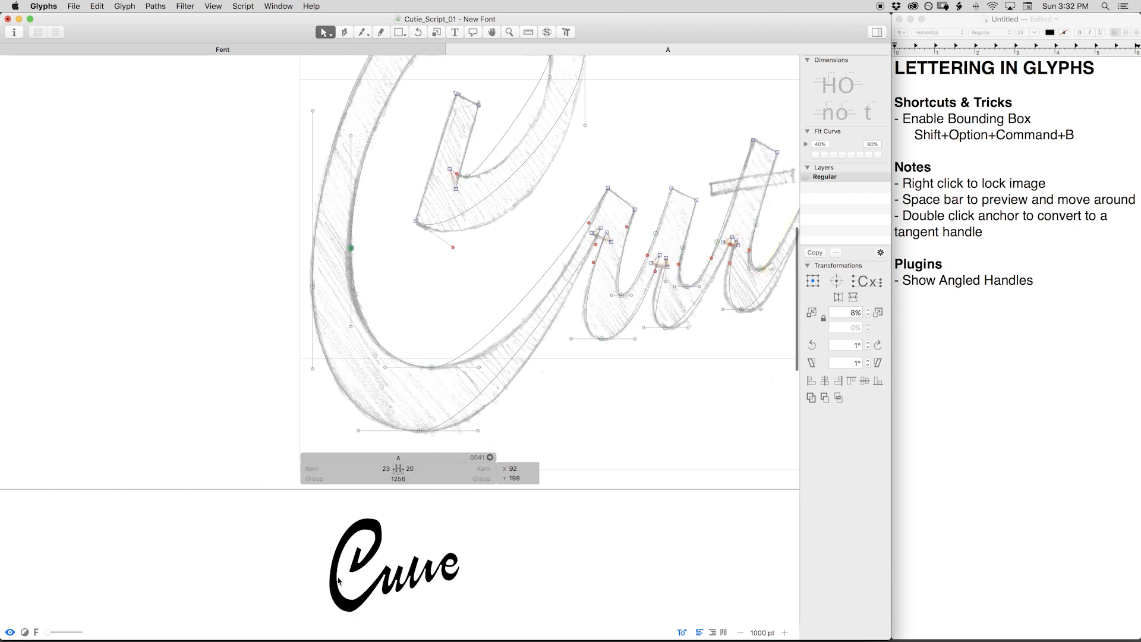
Nudge the C's outer left point upward to x 23, y 149.
click(312, 286)
key(shift+Up)
key(space)
drag(403, 251, 264, 341)
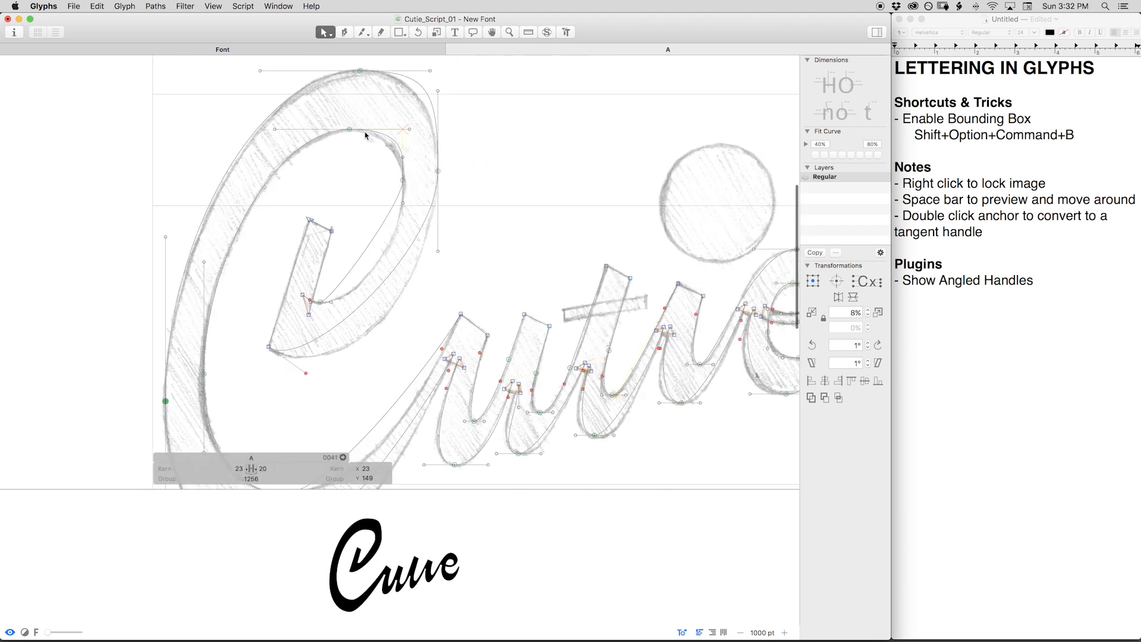
In the TextEdit notes, add the bullet "- Shift Anchor Point" below the bounding box shortcut under Shortcuts & Tricks.
click(1010, 140)
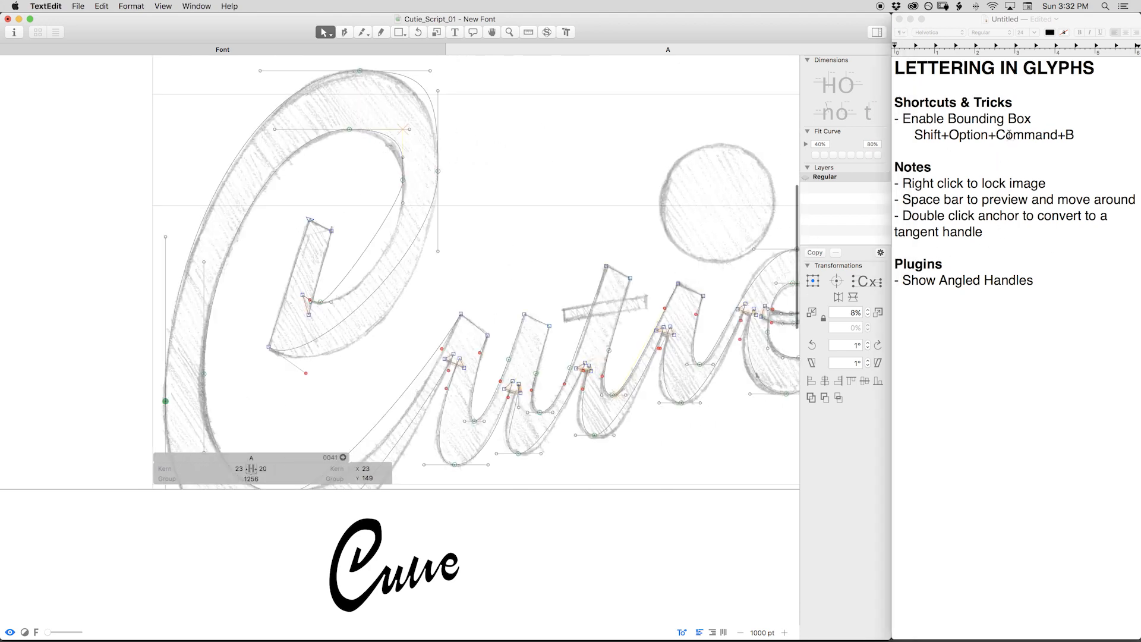
click(1081, 133)
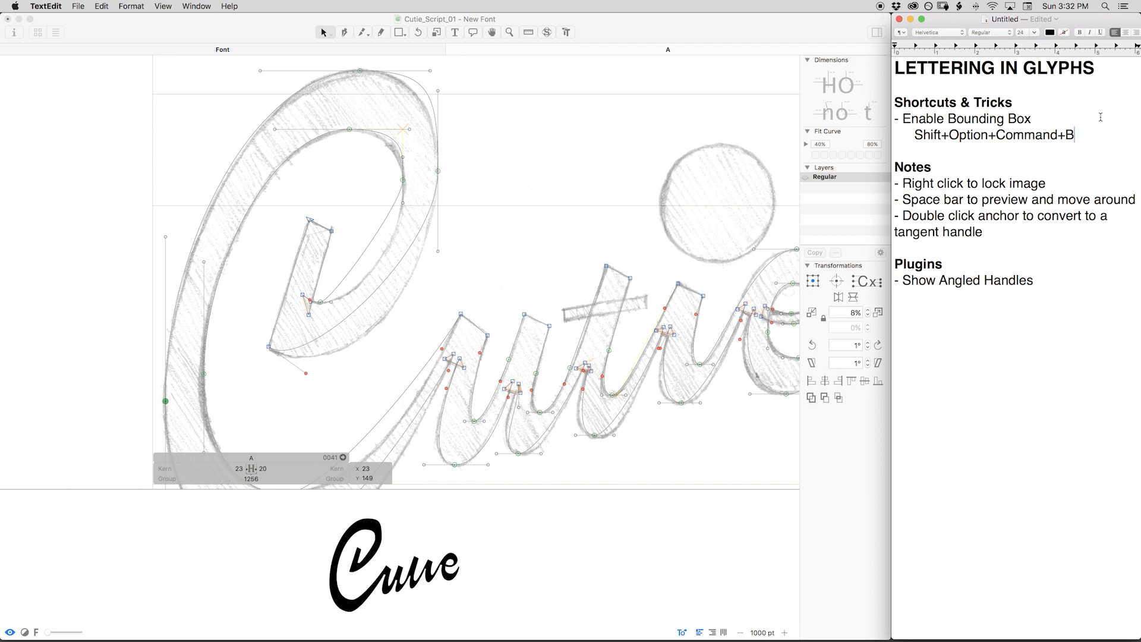
key(Return)
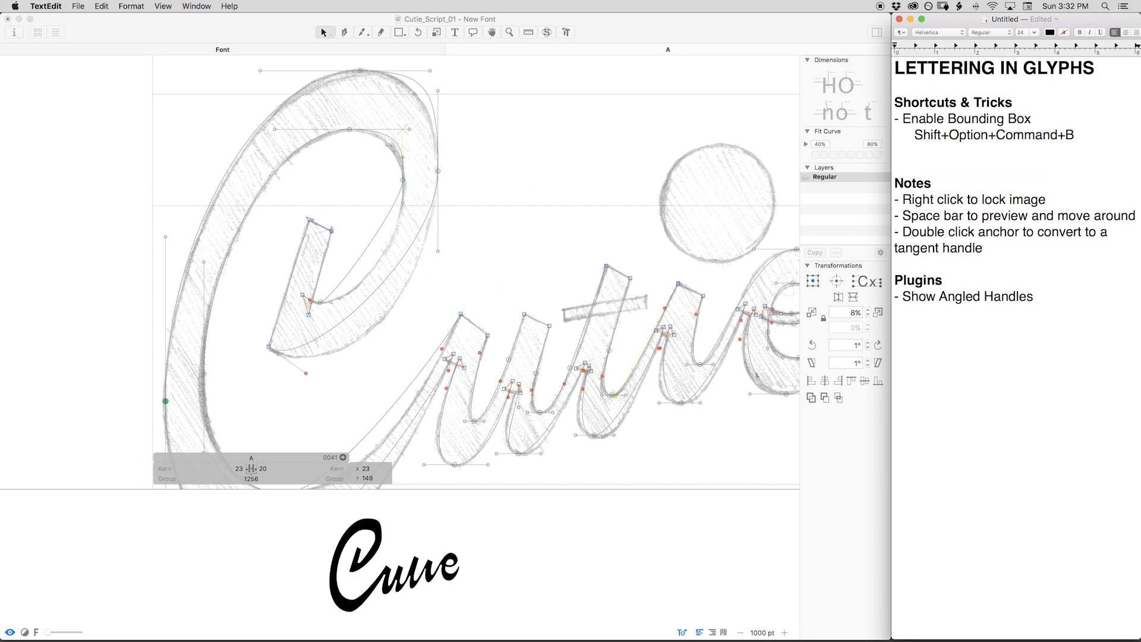
text(- H)
key(BackSpace)
text(Shift Anchor Point)
Add the indented line "Hold Option and nudge point" beneath the Shift Anchor Point bullet.
key(Return)
text(H)
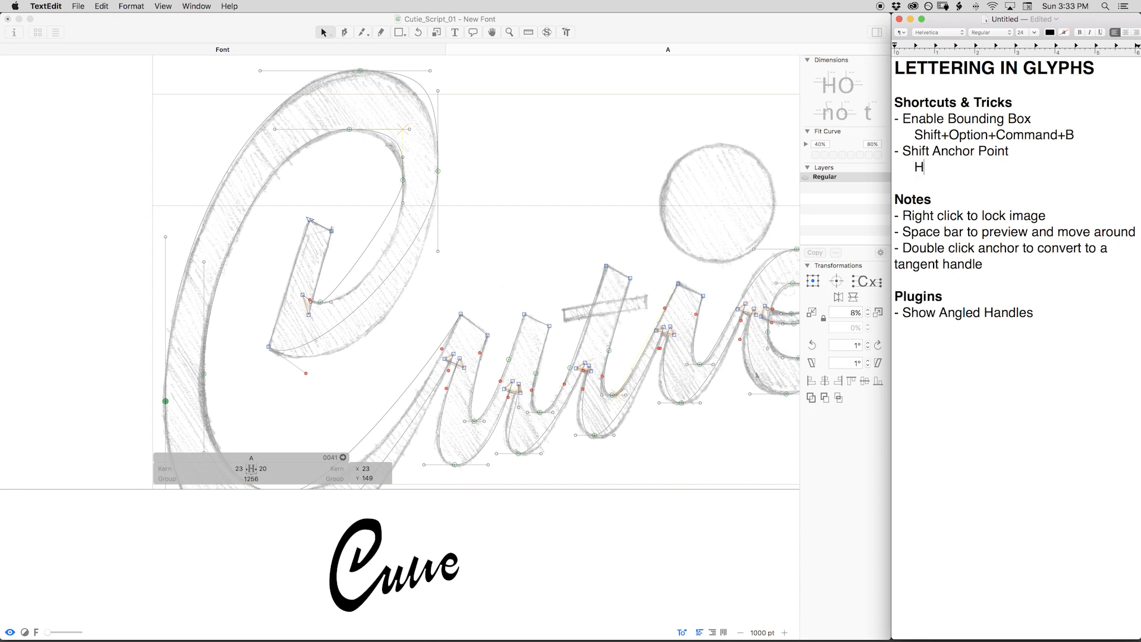
text(p)
key(BackSpace)
text(oly)
key(BackSpace)
key(BackSpace)
text(d Option and nudge point)
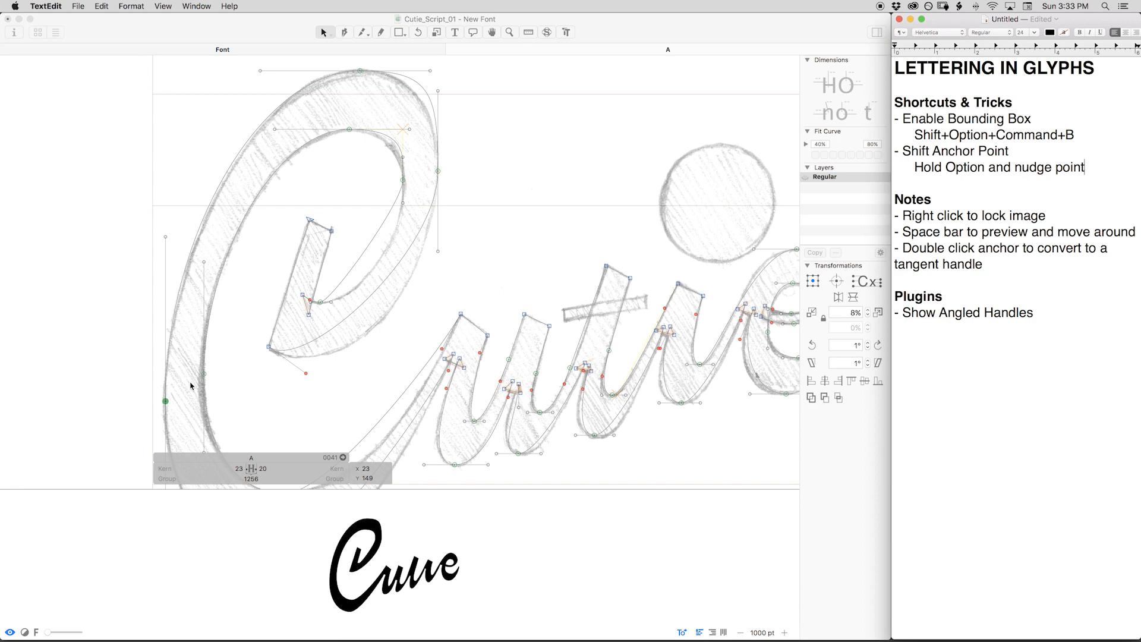
Return to Glyphs, deselect the outline and preview the filled C against the sketch.
click(228, 356)
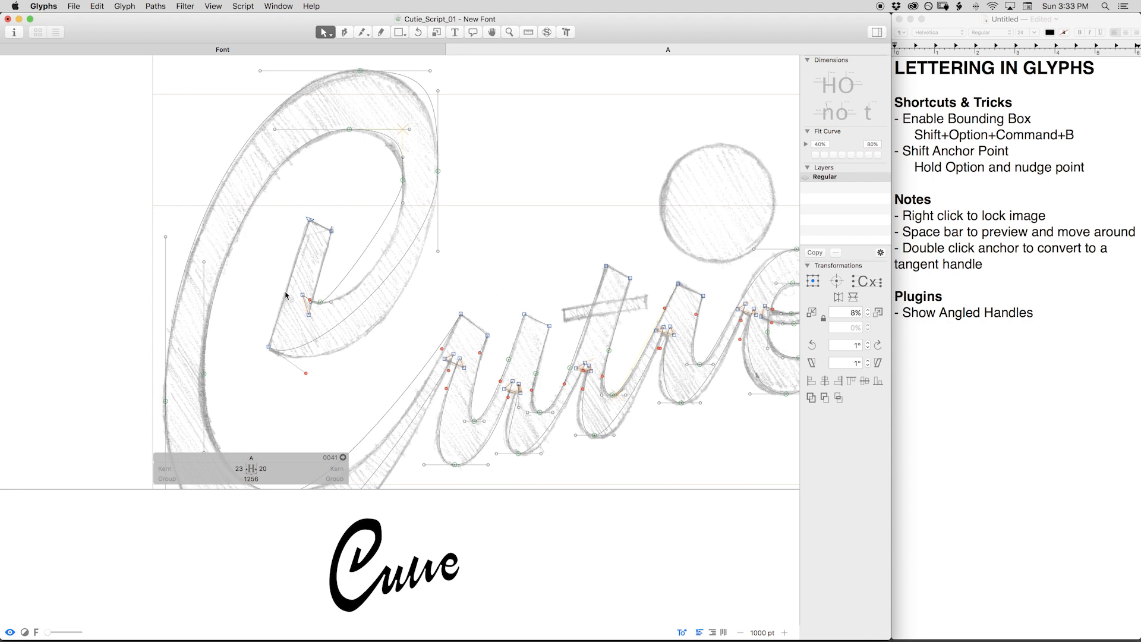
key(space)
drag(266, 315, 293, 234)
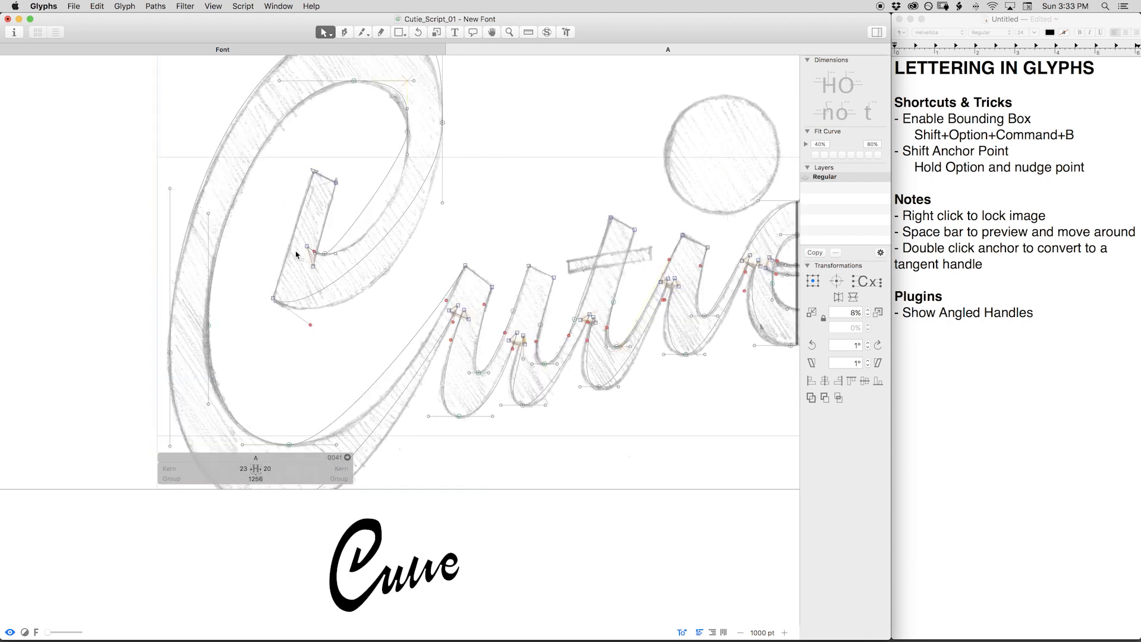
key(space)
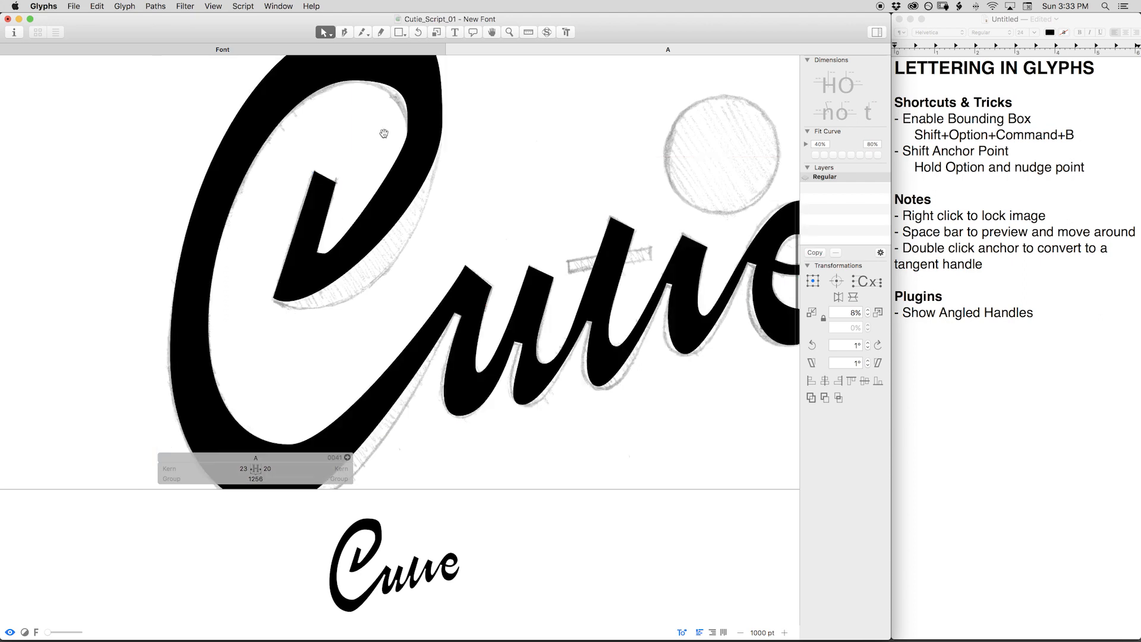
drag(382, 133, 357, 174)
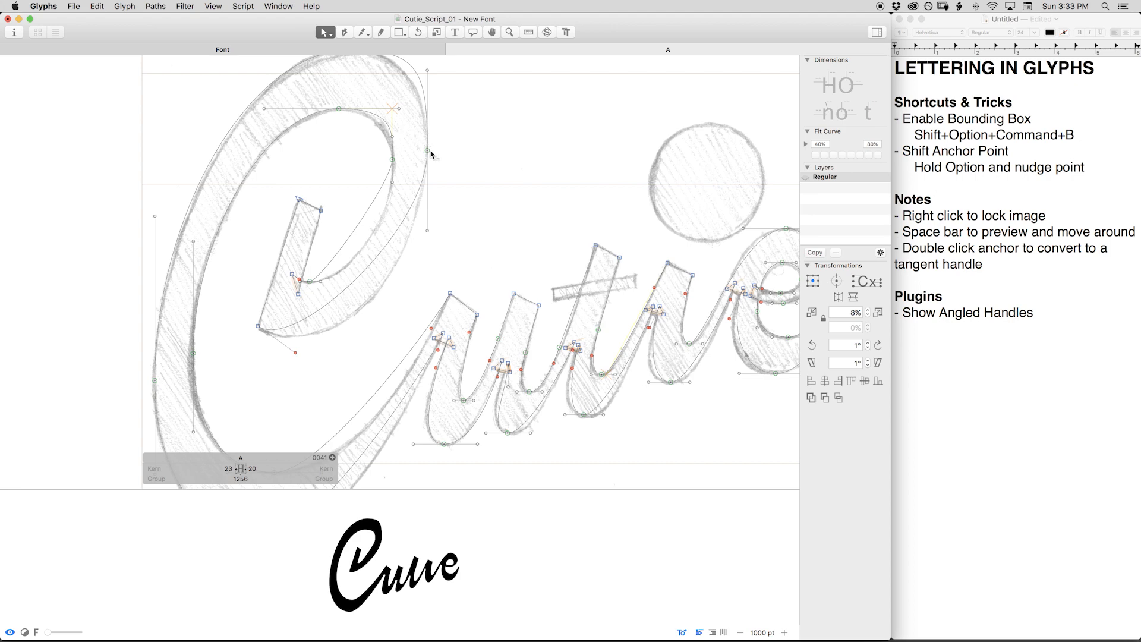
Apply the fifth Fit Curve preset to the C's inner upper-right curve and select its inner right point.
drag(428, 150, 409, 193)
key(super+plus)
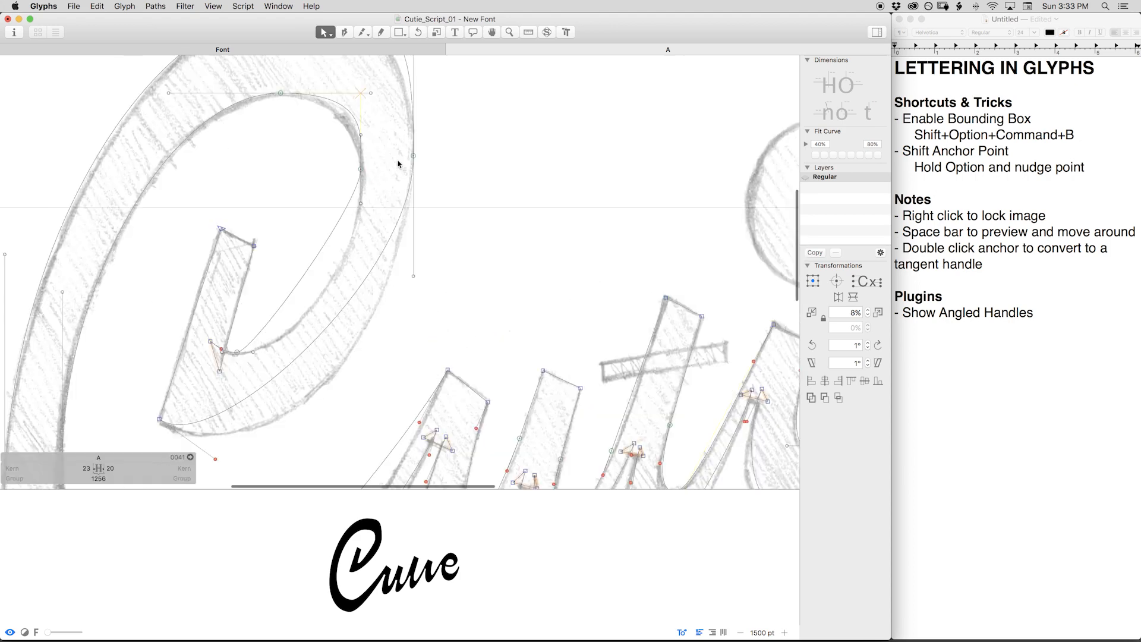
key(space)
scroll(466, 236, up, 5)
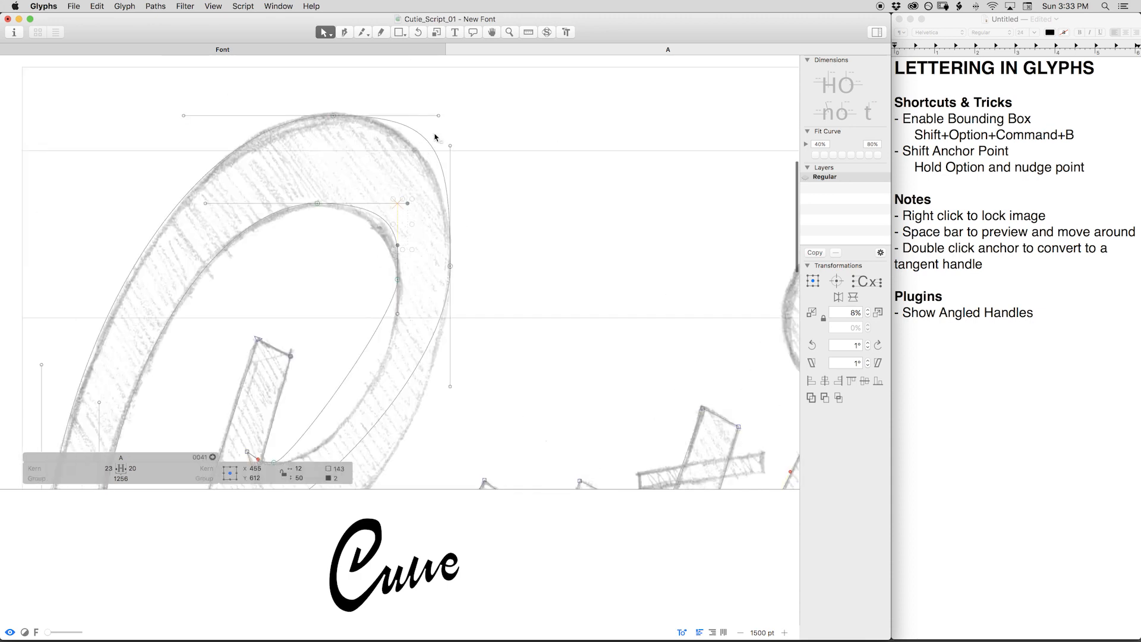
click(852, 155)
drag(408, 288, 378, 281)
Preview the filled upper curves of the C to compare them with the sketch.
key(super+space)
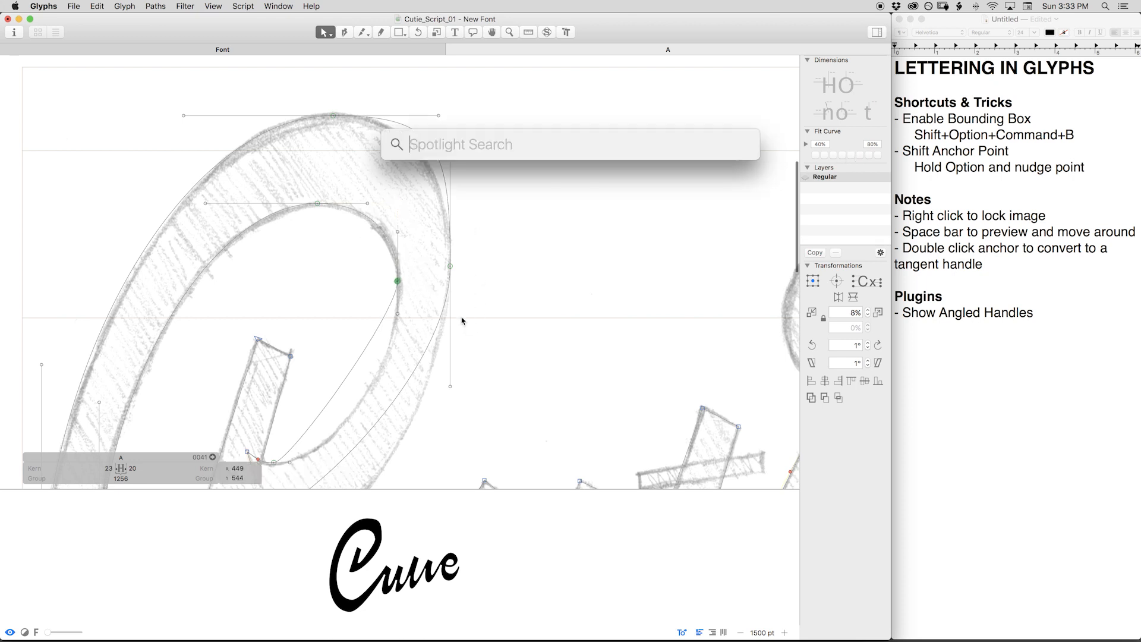
click(479, 265)
click(488, 296)
key(space)
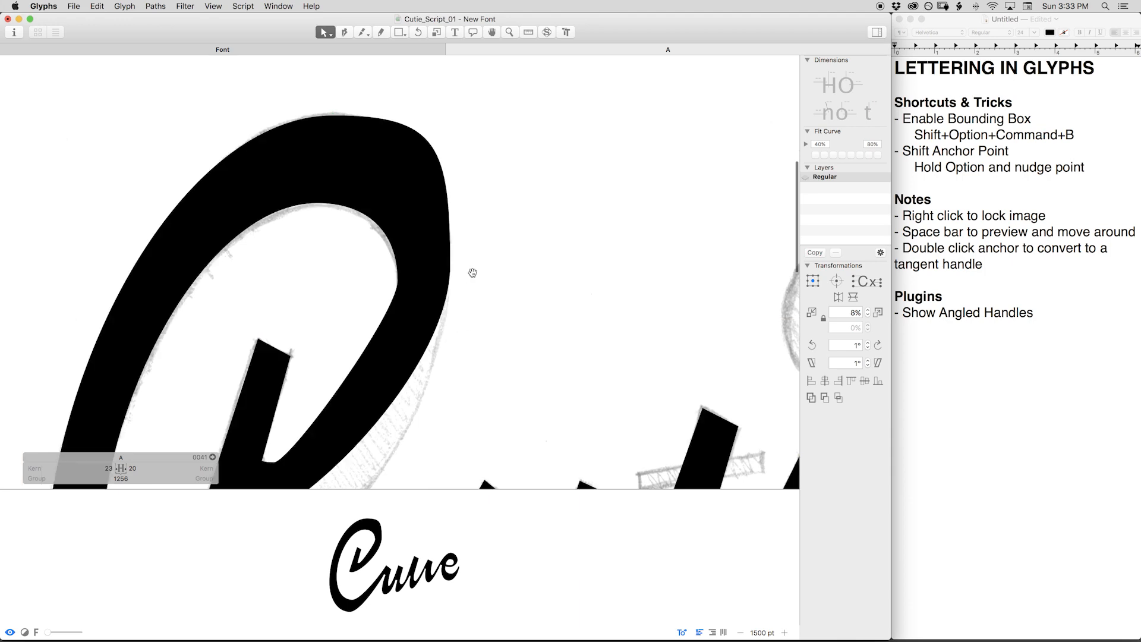
Remove the extra point in the C's inner crotch and reshape the right curves, extending the outer right point's lower handle to 244 units.
mouse_move(398, 353)
mouse_down()
mouse_move(441, 256)
mouse_move(418, 236)
mouse_move(423, 249)
mouse_up()
click(314, 362)
key(BackSpace)
drag(288, 352, 279, 353)
drag(490, 286, 490, 454)
key(space)
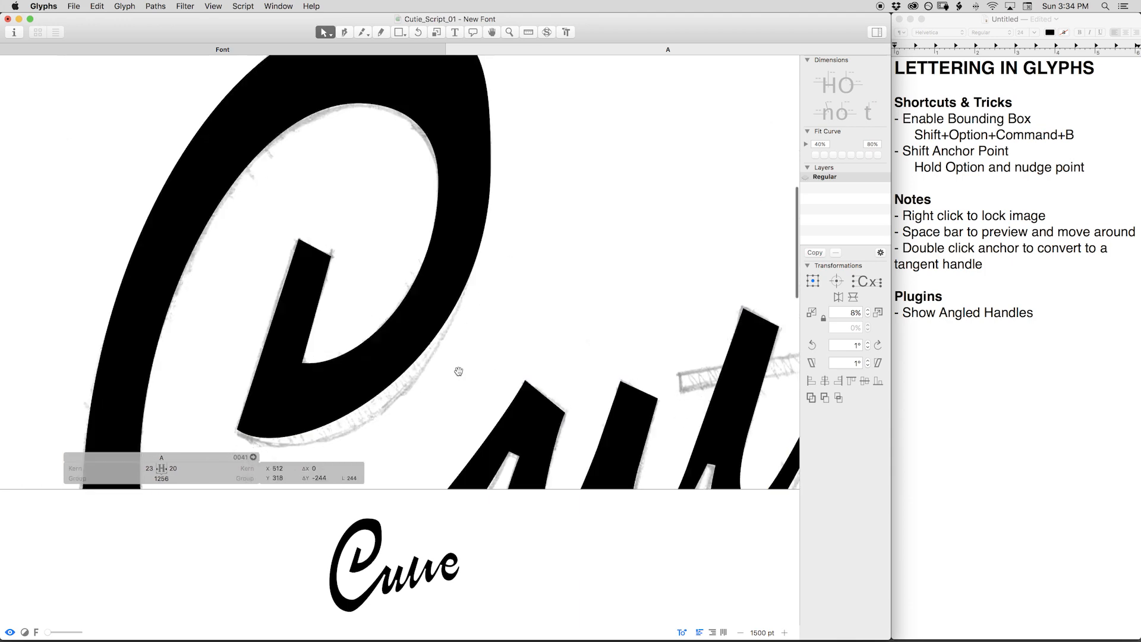
Readjust the handles of the C's crotch and outer right curve, and balance the outer upper-right curve with Fit Curve.
drag(458, 371, 479, 293)
drag(313, 391, 321, 394)
mouse_move(511, 375)
mouse_down()
mouse_move(524, 359)
mouse_move(512, 313)
mouse_up()
key(space)
drag(557, 154, 550, 389)
key(space)
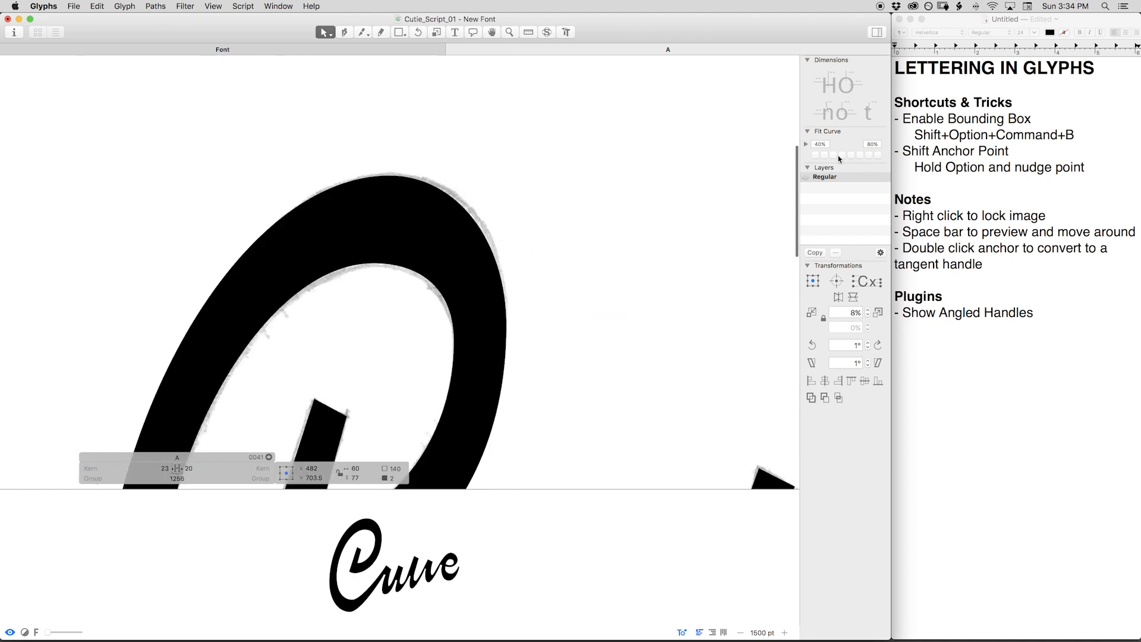
Fine-tune the C's outer right handle and place the handle of the hook's lower corner at x 318, y 190.
key(space)
drag(530, 351, 579, 107)
drag(552, 297, 552, 304)
drag(381, 385, 390, 388)
key(space)
drag(409, 319, 493, 123)
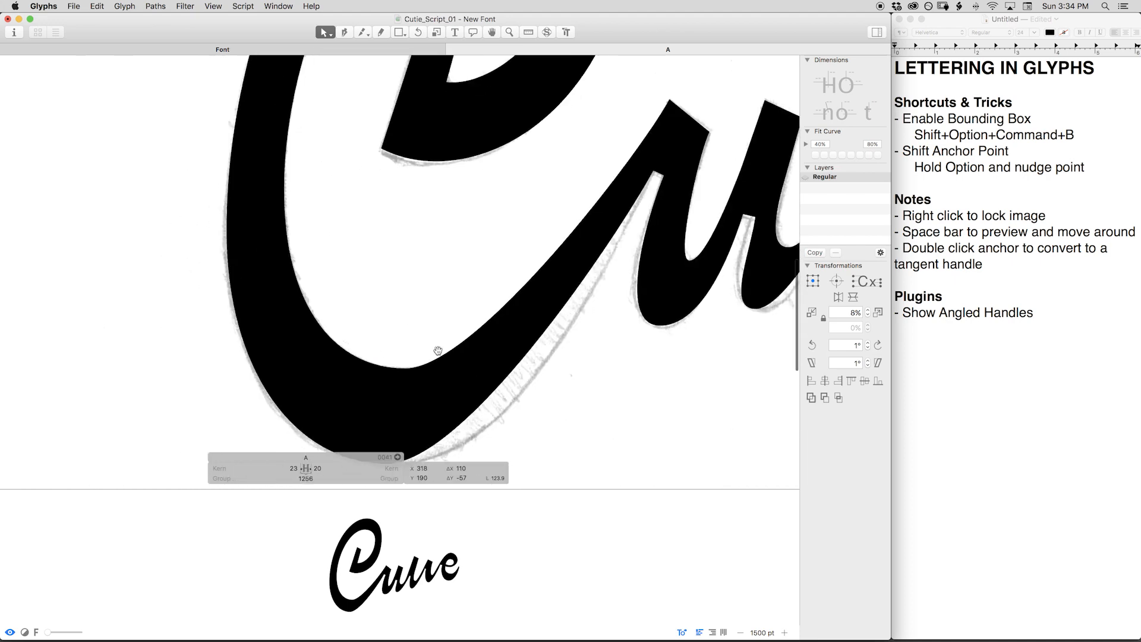
Apply the fourth Fit Curve preset to the C's outer lower-right curve.
drag(438, 351, 387, 271)
key(space)
click(497, 265)
click(842, 155)
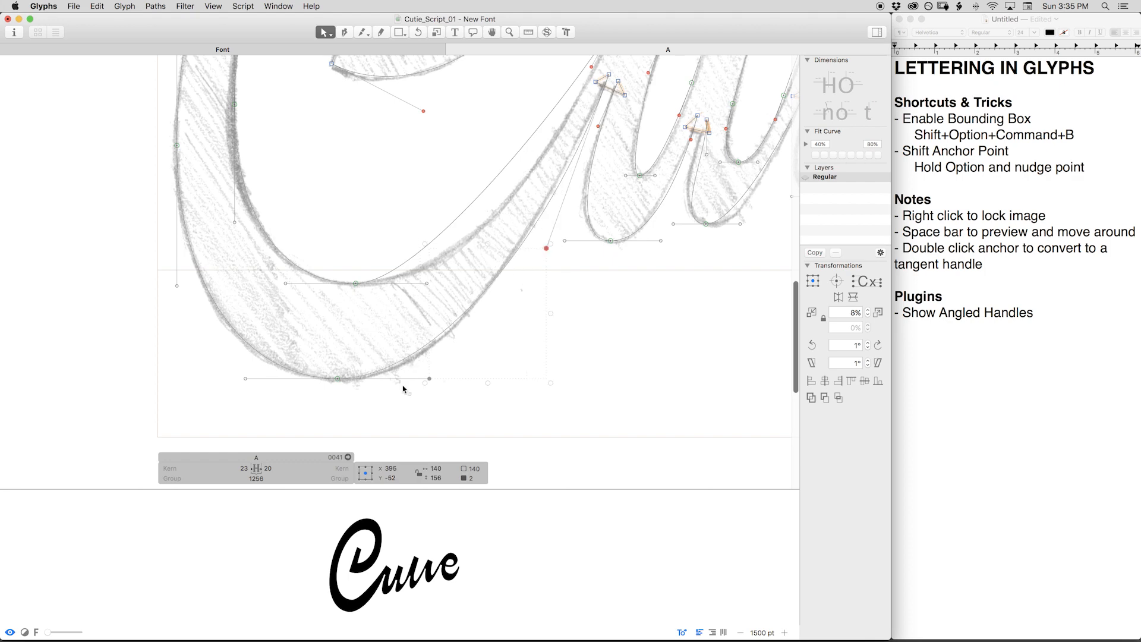
Lengthen the right handle of the C's outer bottom point and nudge the topmost notch point between C and u upward.
click(402, 390)
drag(432, 378, 446, 378)
click(608, 74)
key(shift+Up)
Nudge the C's outer bottom point right with its handles fixed, and move the lower-right curve's upper handle to x 455, y 8.
click(338, 379)
key(alt+Right)
key(alt+Right)
key(alt+Right)
key(alt+Right)
key(alt+Right)
drag(546, 240, 538, 263)
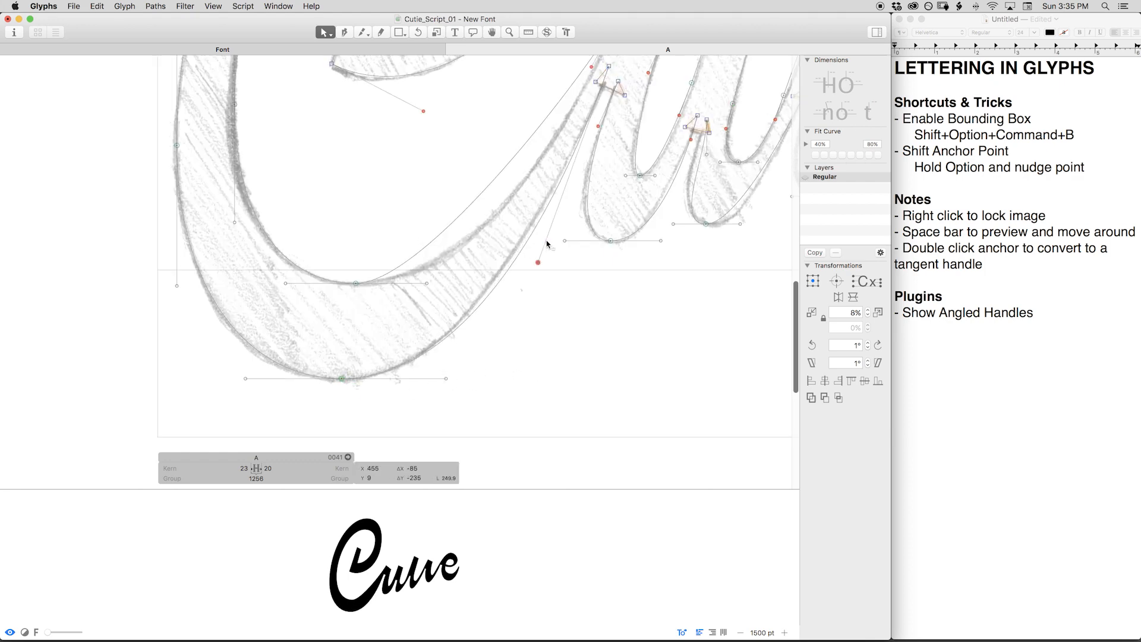
Extend the right handle of the C's inner bottom point to 165 units and shift the curve's upper handle slightly right.
key(space)
drag(413, 252, 393, 362)
drag(407, 394, 491, 394)
drag(572, 177, 576, 177)
click(490, 394)
key(space)
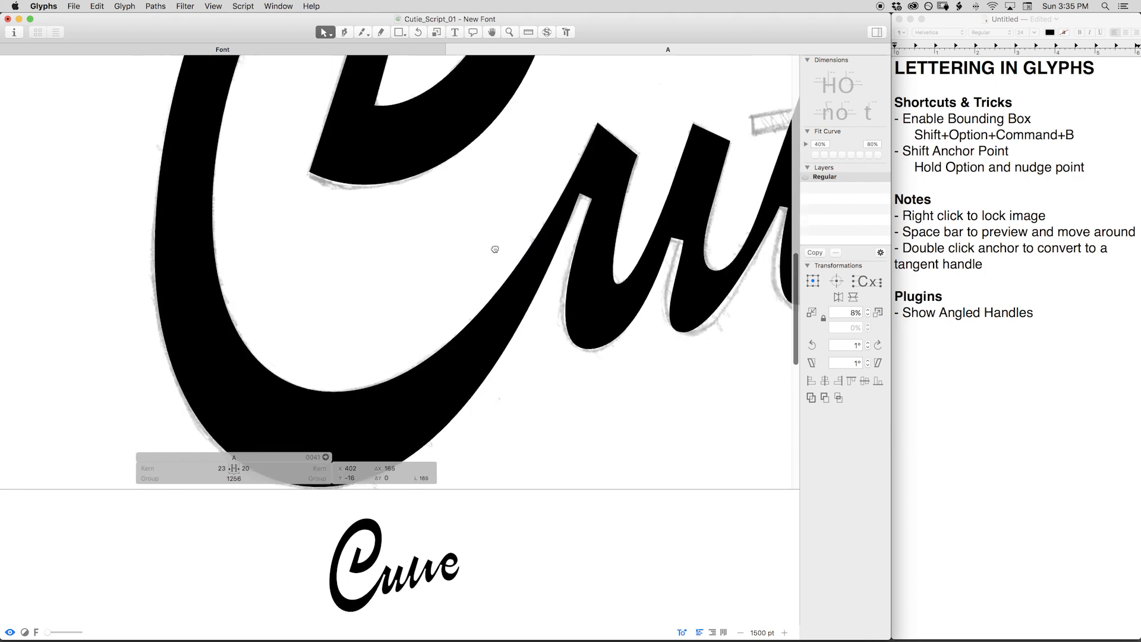
Nudge the right-hand notch point between the C and u left to x 549, y 231.
drag(494, 250, 401, 244)
click(506, 185)
key(Left)
key(Left)
key(Left)
click(512, 199)
click(499, 344)
key(space)
mouse_move(602, 194)
mouse_down()
mouse_move(461, 238)
mouse_move(381, 246)
mouse_up()
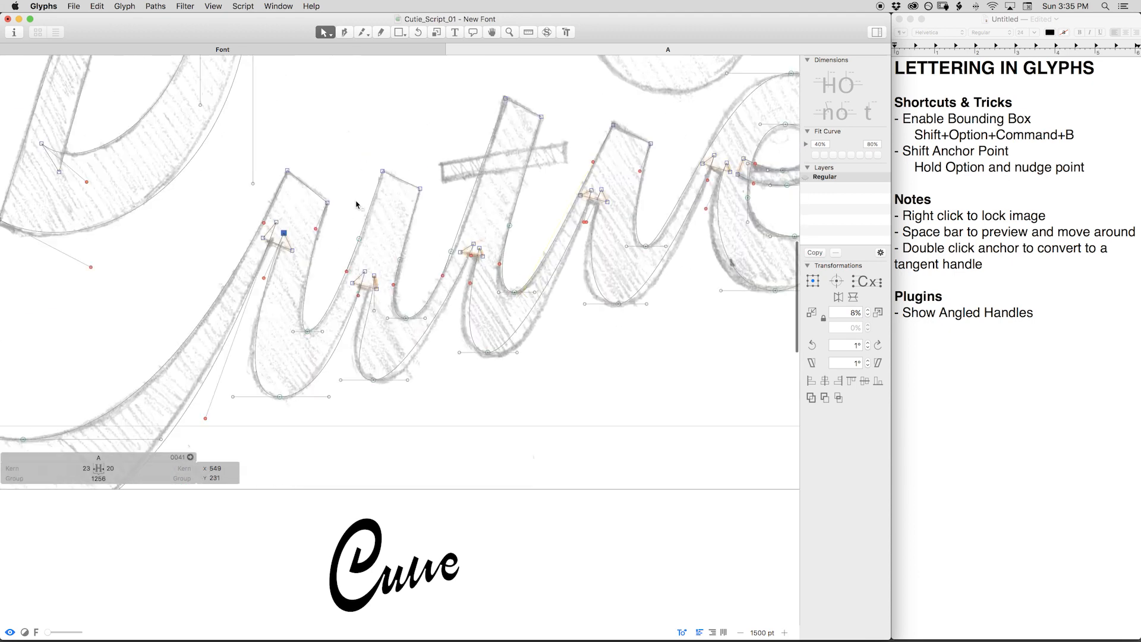
Adjust the bottom points and handles of the u's two strokes to follow the sketch.
drag(326, 397, 319, 396)
drag(350, 379, 347, 380)
drag(409, 379, 379, 379)
drag(450, 251, 330, 263)
key(space)
Shift the t's top-left corner slightly right and adjust the handles of its left side and base curves.
drag(379, 114, 382, 114)
drag(344, 298, 336, 318)
drag(391, 367, 401, 368)
drag(362, 367, 410, 368)
drag(409, 308, 402, 307)
Reposition the notch points between the t and i, and apply the fifth Fit Curve preset to the t's exit curve.
drag(468, 178, 462, 211)
click(465, 190)
click(446, 241)
click(852, 156)
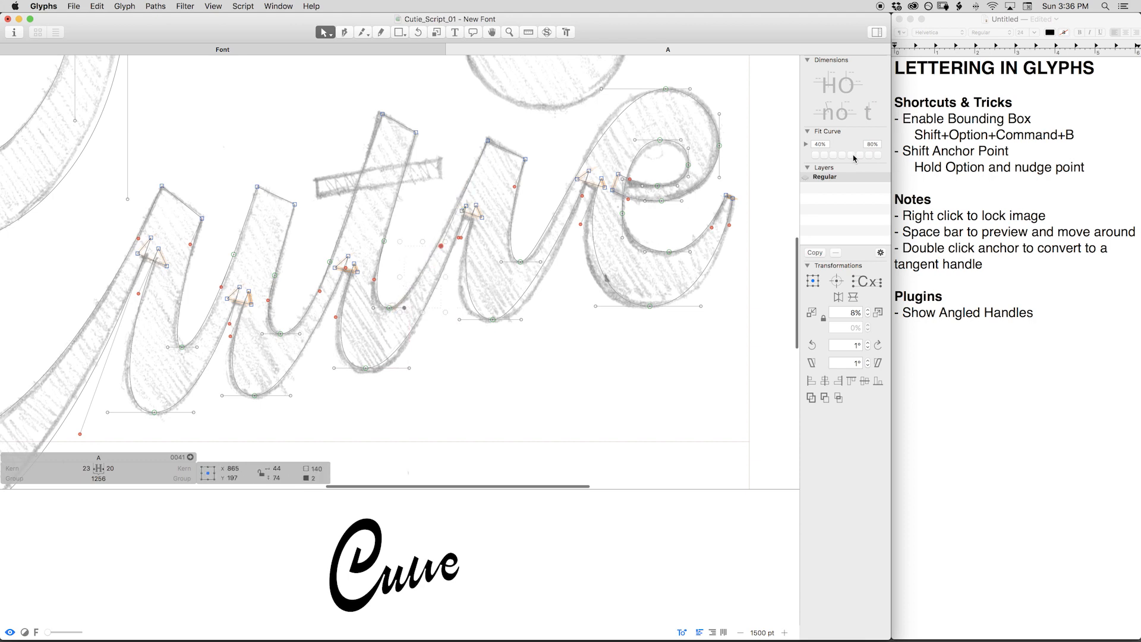
Lengthen both handles of the i's outer bottom point and adjust the handles of its notch and inner base.
drag(389, 308, 386, 308)
drag(501, 261, 497, 261)
drag(459, 320, 446, 319)
drag(461, 237, 462, 251)
drag(521, 319, 533, 319)
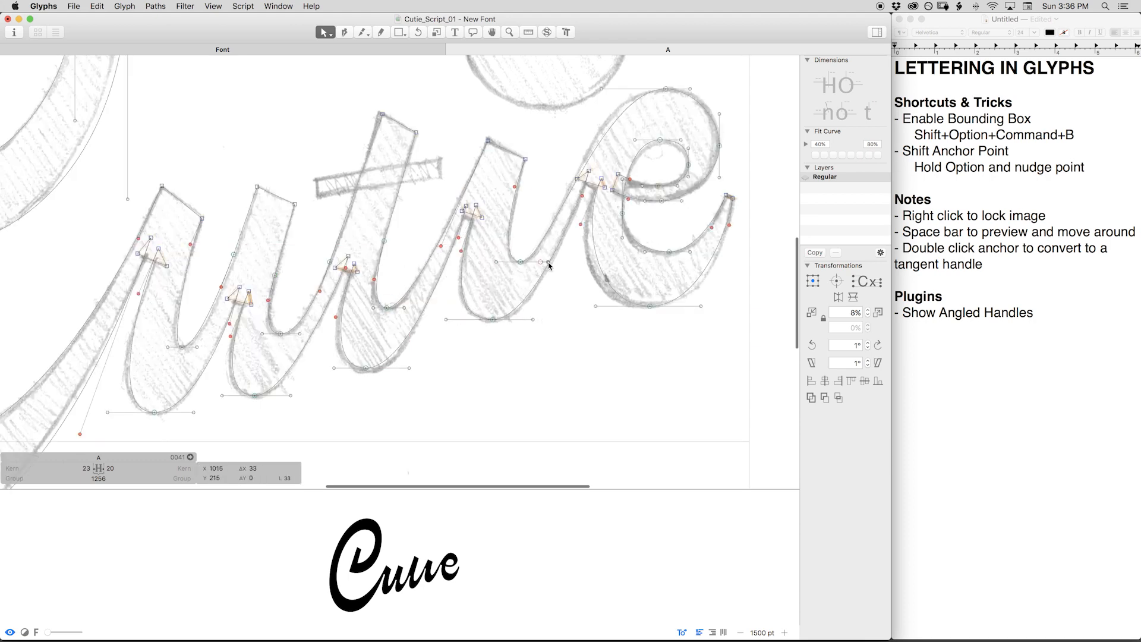
Lengthen the handles of the curve joining i and e, and apply the fourth Fit Curve preset to the e's outer upper-right curve.
drag(601, 89, 580, 89)
drag(540, 261, 559, 262)
click(702, 105)
click(843, 155)
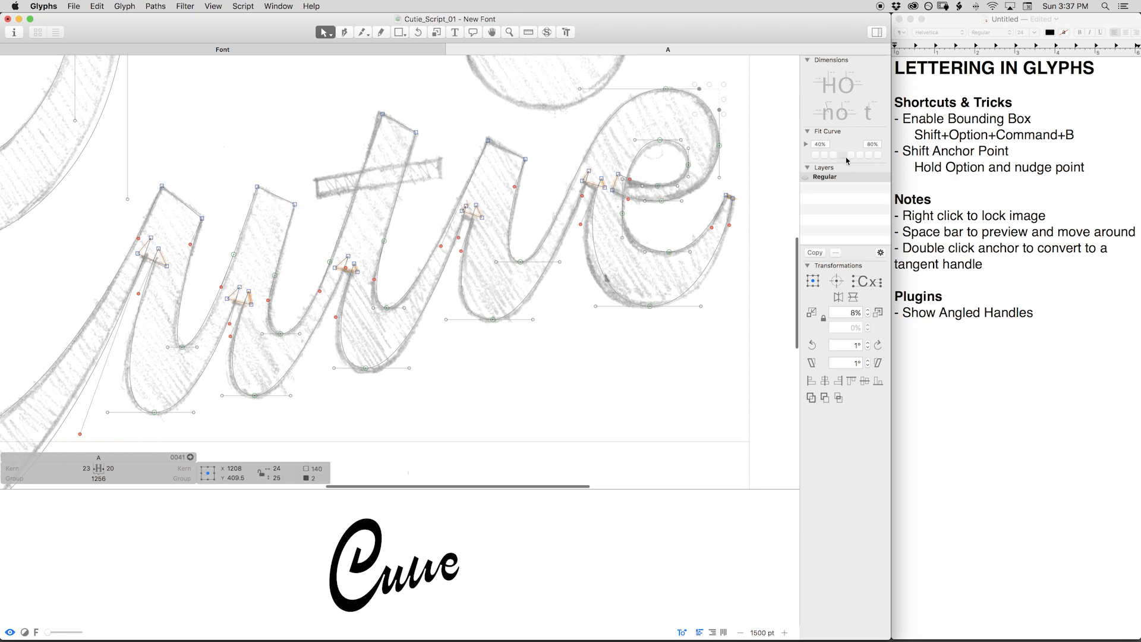
Nudge the e's counter points right with handles fixed and downward, and balance the counter's upper-right curve with Fit Curve.
drag(648, 140, 464, 175)
click(476, 174)
key(alt+Right)
key(alt+Right)
key(alt+Right)
key(alt+Right)
key(alt+Right)
key(Down)
key(Down)
key(Down)
click(499, 182)
click(840, 155)
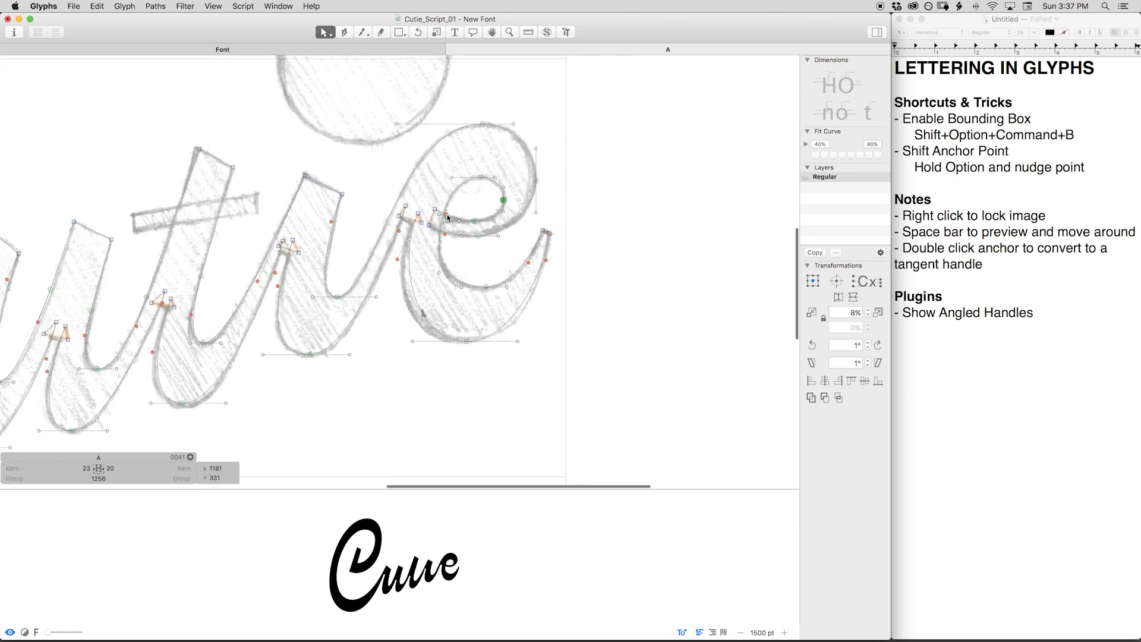
Extend the left handle of the e's outer bottom point to about 79 units and refine the e's left curves.
click(441, 240)
key(space)
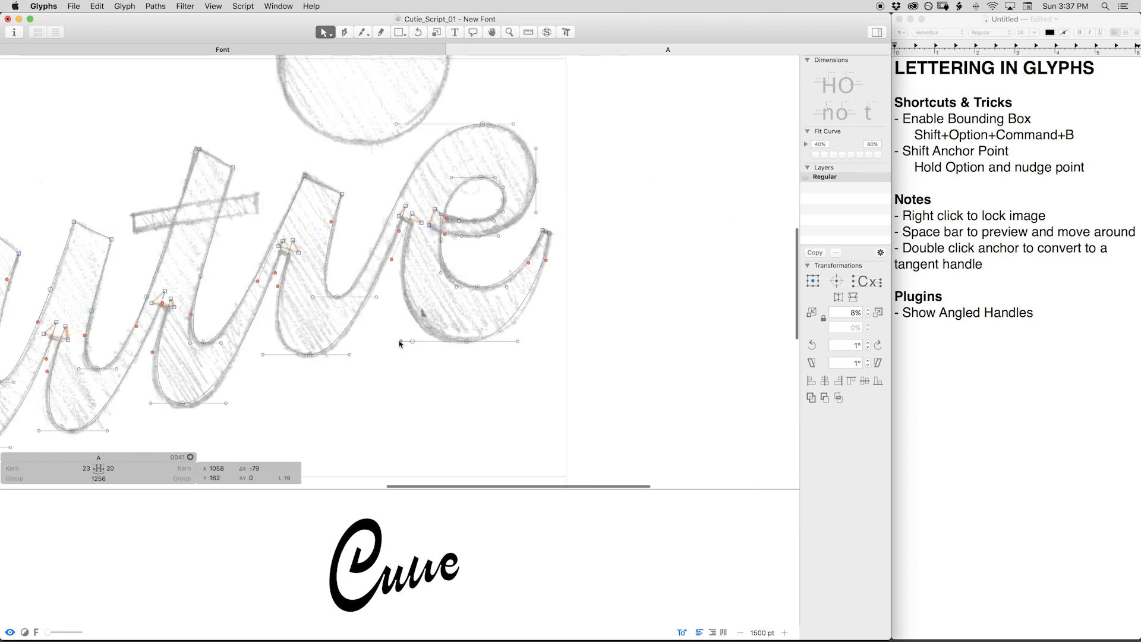
key(space)
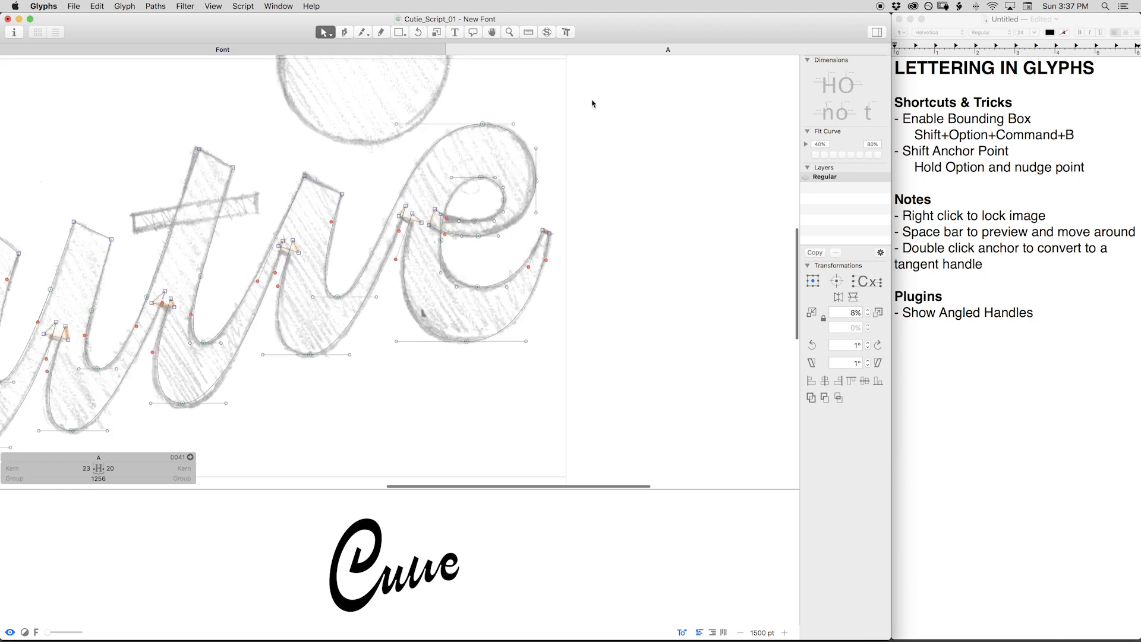
Preview the whole filled word at a reduced scale.
key(super+minus)
key(super+minus)
key(super+minus)
key(space)
drag(378, 243, 542, 246)
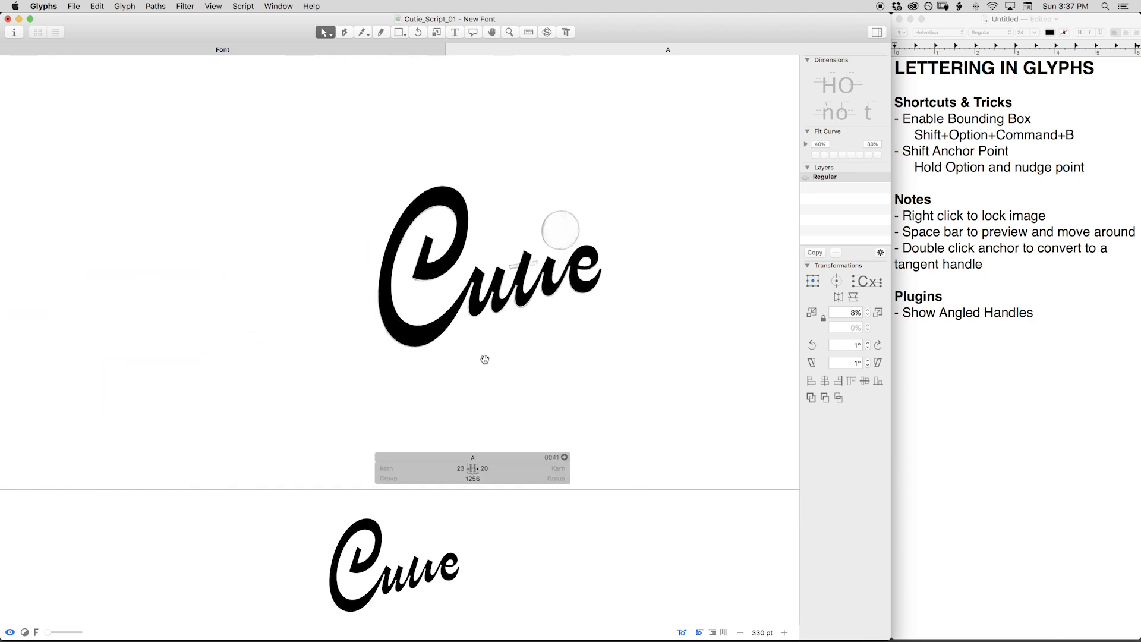
Make the preview area slightly shorter and frame the whole word in the drawing area.
drag(459, 492, 459, 506)
key(space)
drag(561, 210, 550, 273)
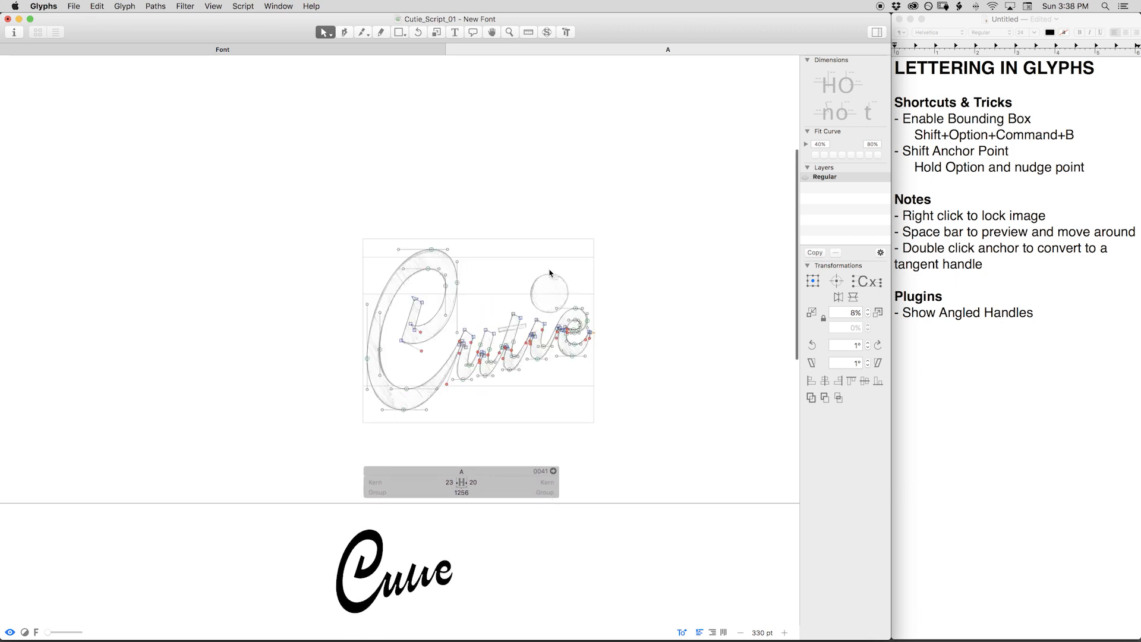
scroll(550, 273, up, 5)
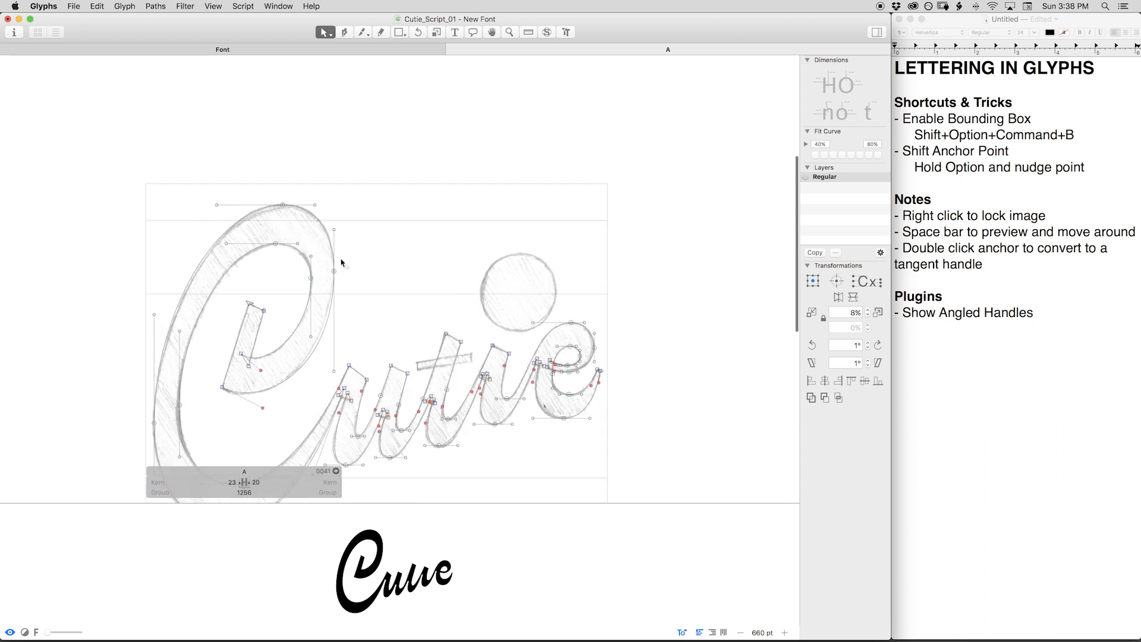
key(space)
drag(467, 329, 463, 274)
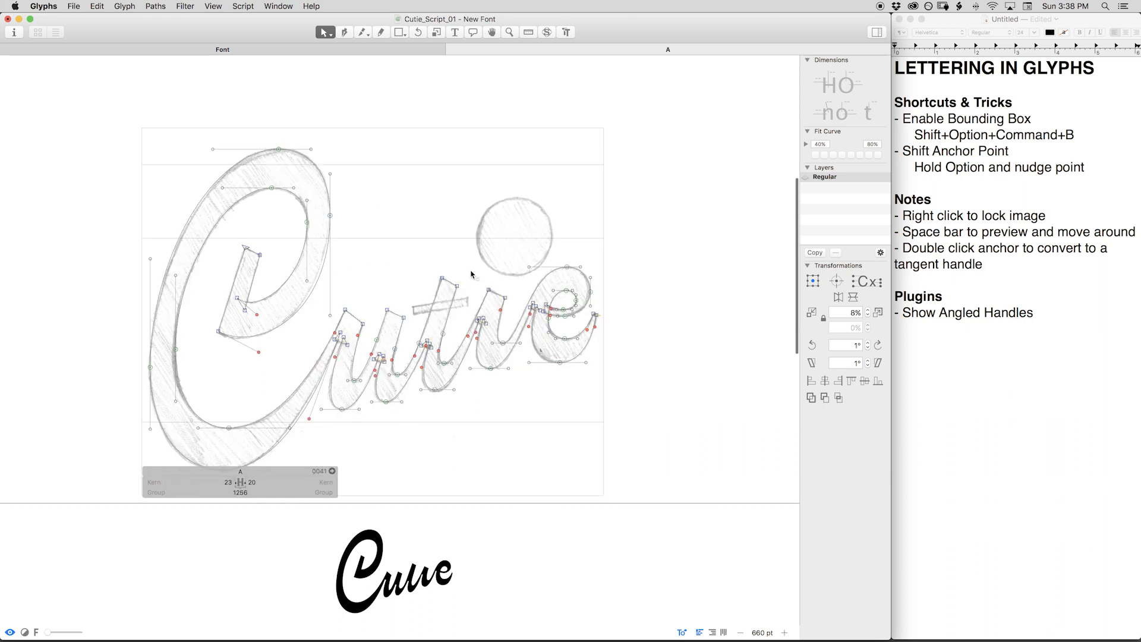
Draw a circle about 213 units in diameter over the sketched dot of the i.
key(super+plus)
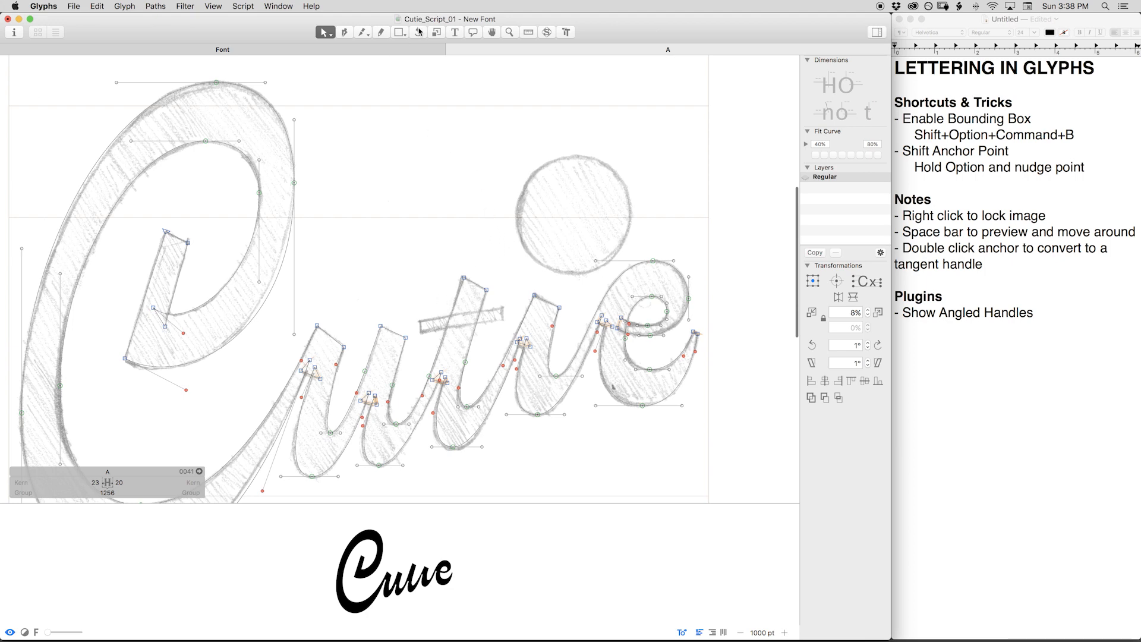
click(403, 33)
click(417, 59)
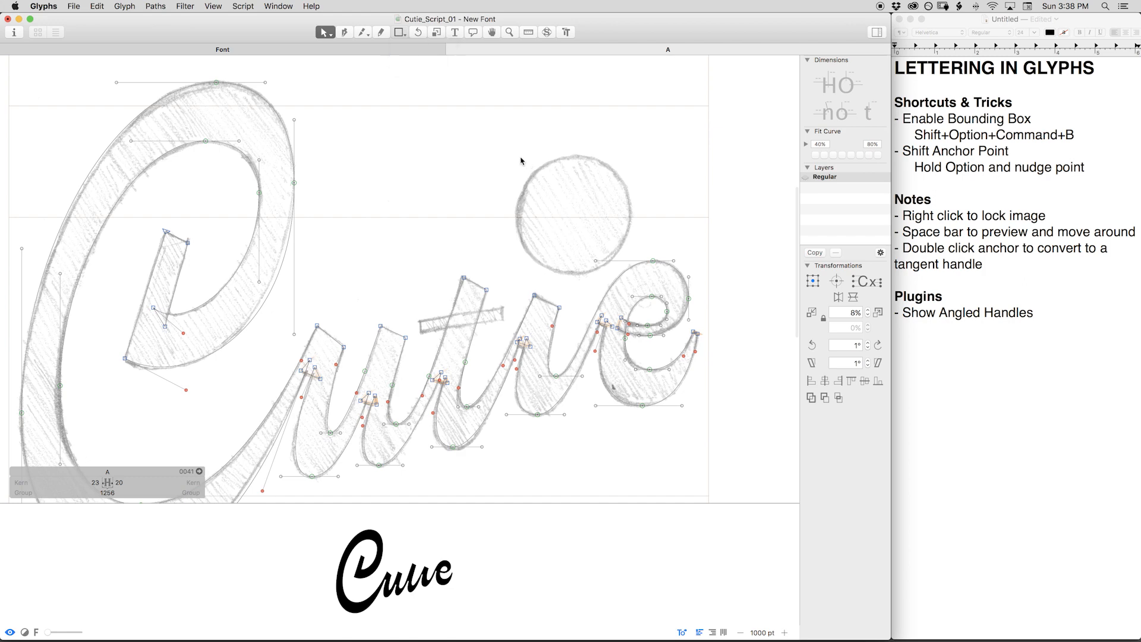
mouse_move(547, 185)
mouse_down()
mouse_move(640, 284)
mouse_move(634, 275)
mouse_up()
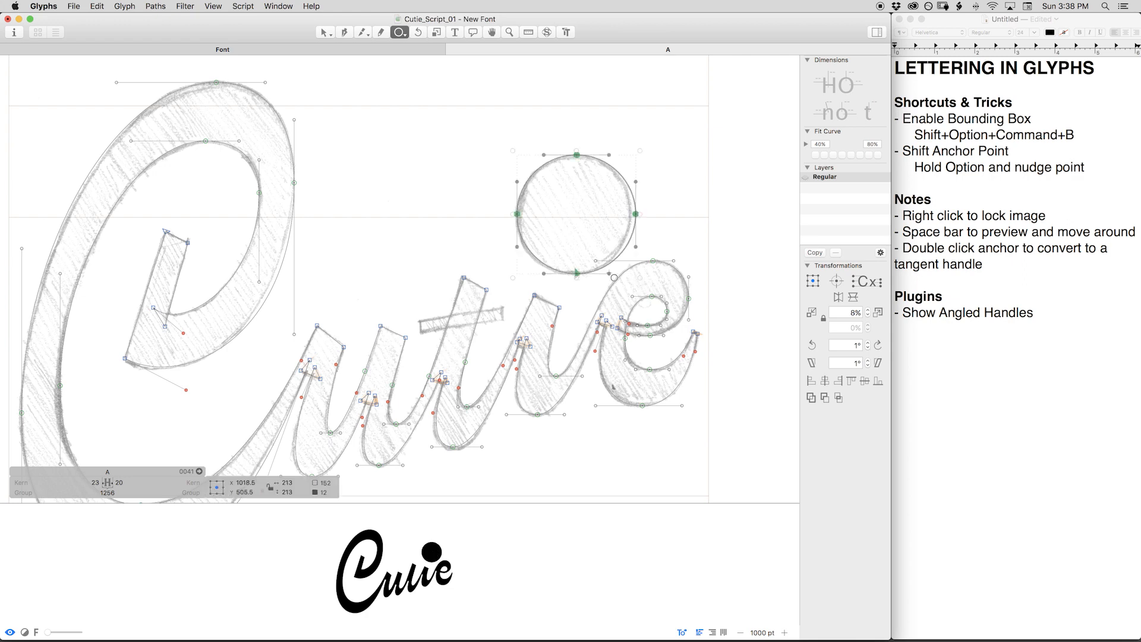
Nudge the i's dot circle left to x 1016.5 to align it with the sketch.
key(v)
key(Left)
key(Left)
key(Left)
key(Left)
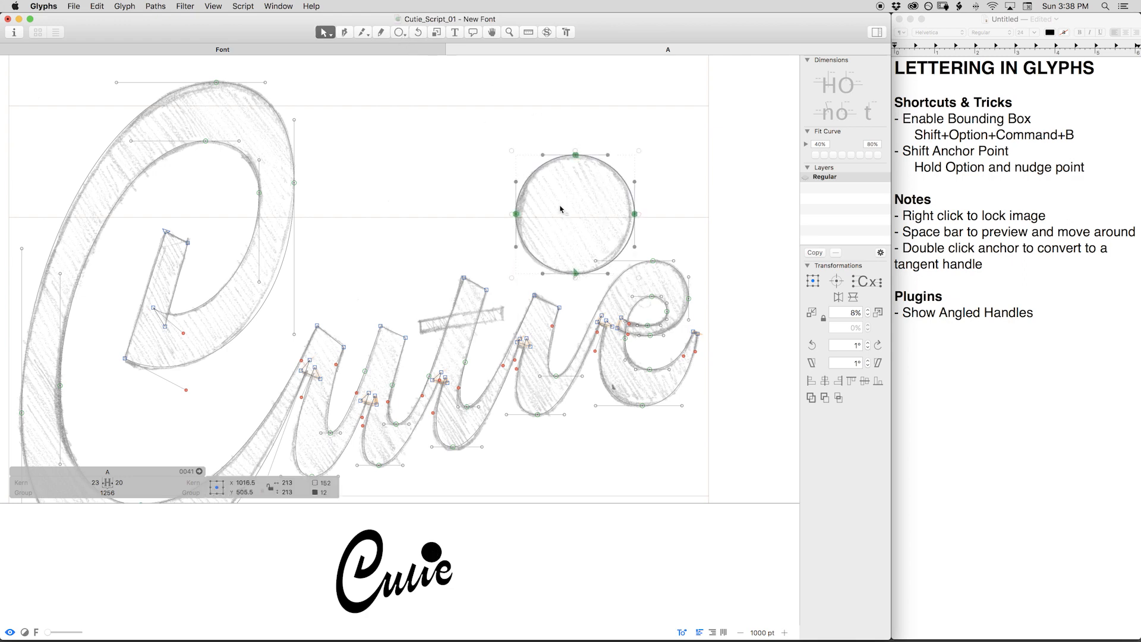
Nudge the i's dot circle to x 1014.5, y 504.5 over the sketched dot.
key(Down)
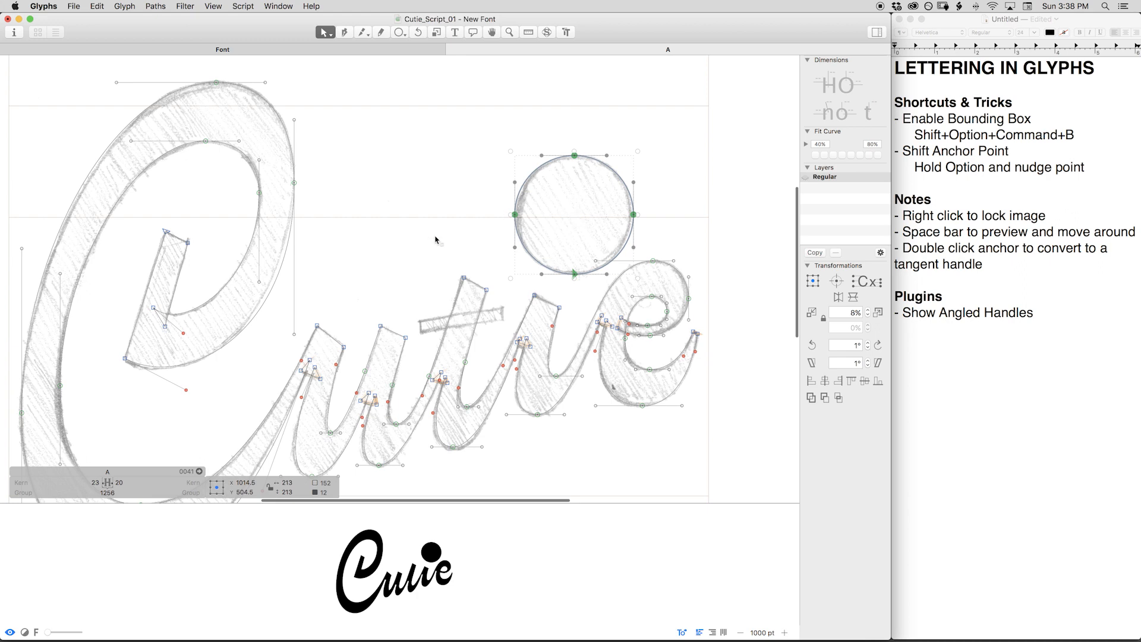
Draw a closed four-corner crossbar over the t's sketched bar with the Pen tool.
scroll(598, 216, up, 5)
key(space)
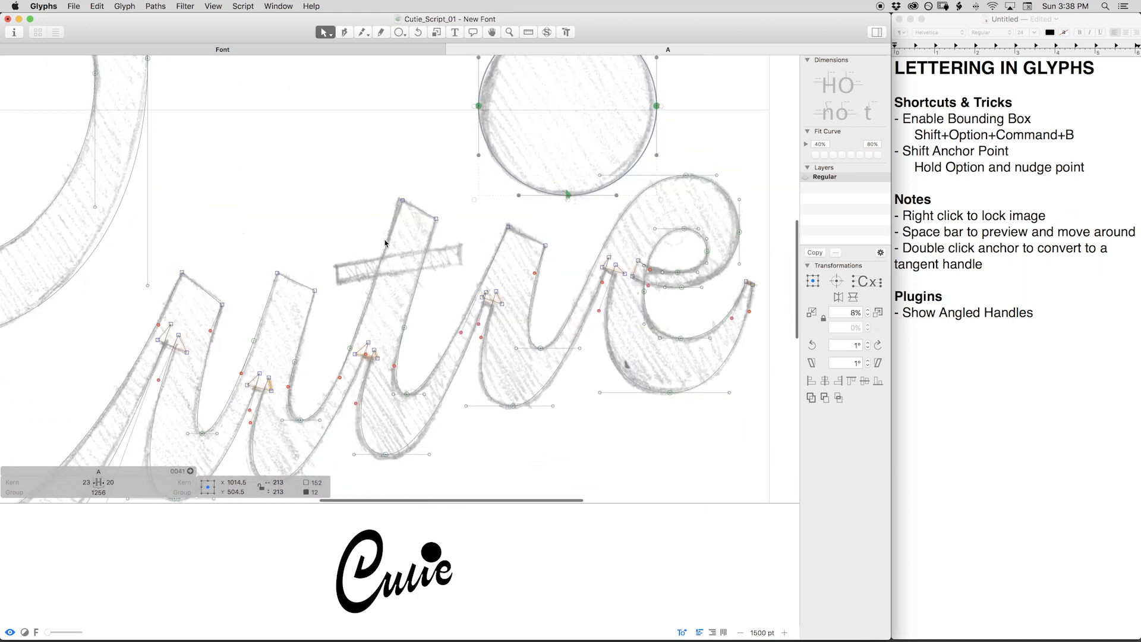
key(p)
click(338, 267)
click(461, 249)
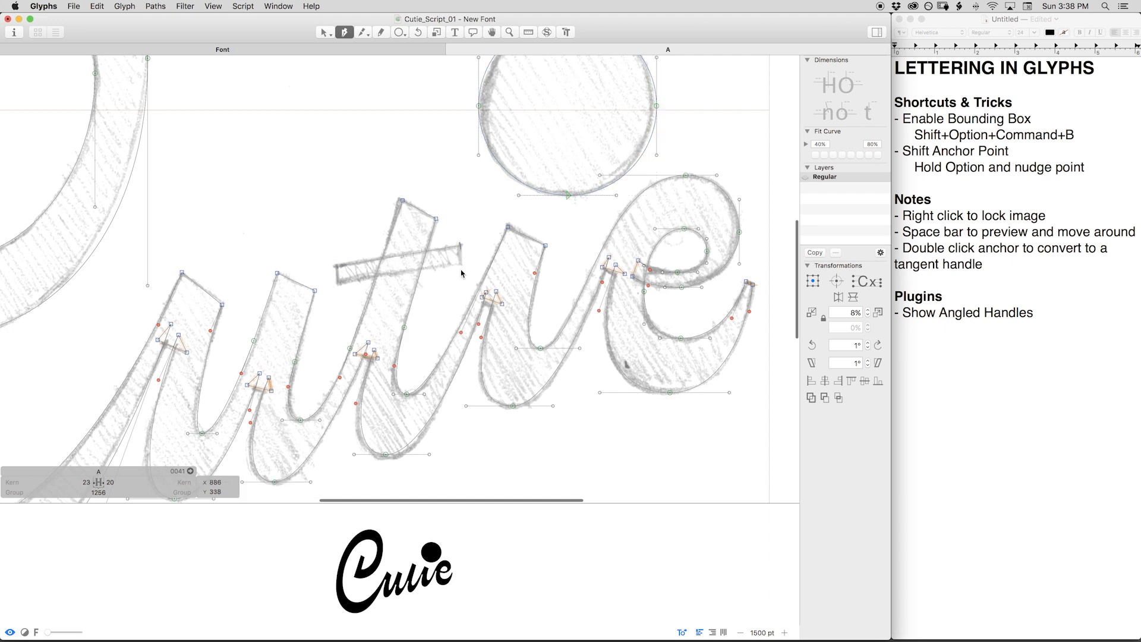
click(462, 262)
click(337, 285)
click(338, 268)
key(v)
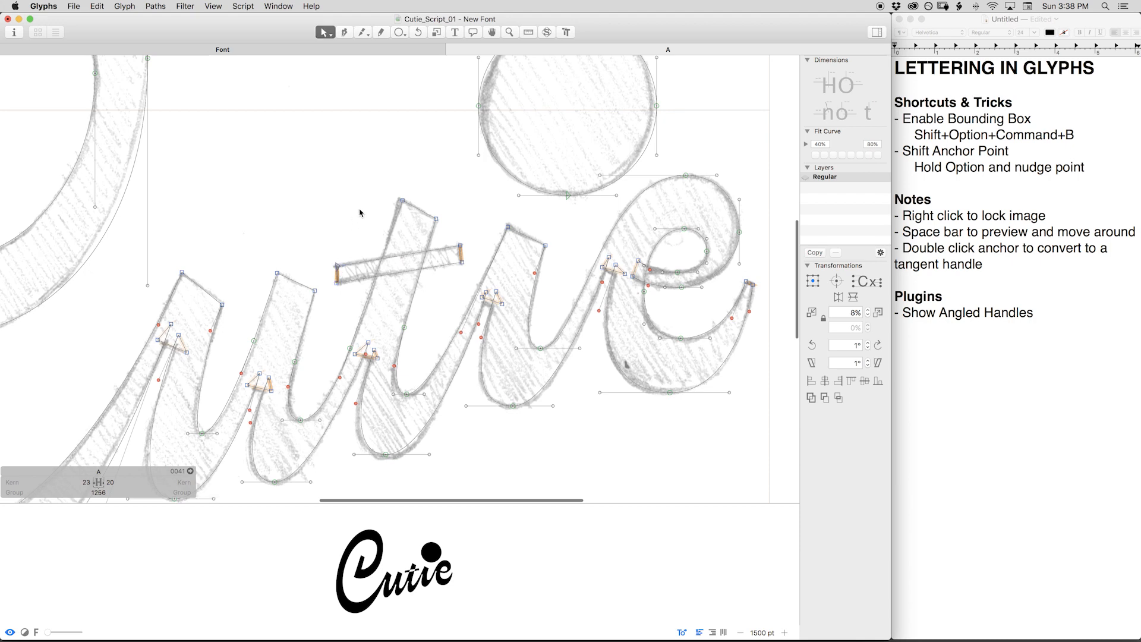
Examine the filled preview where the t's crossbar overlaps its stem and around the i's dot.
scroll(374, 182, down, 5)
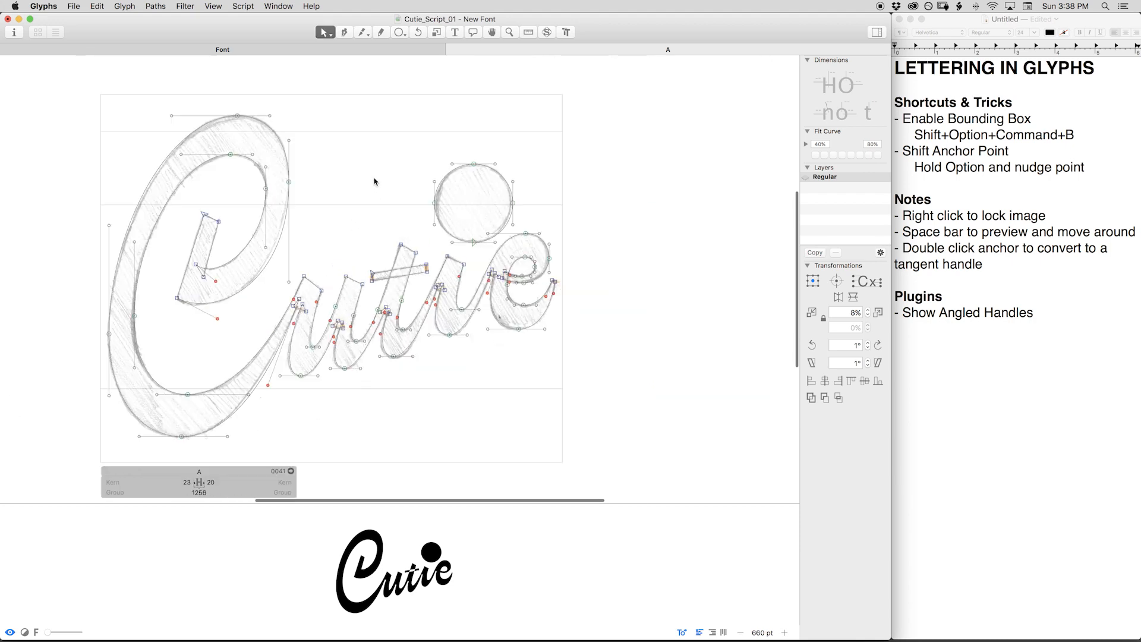
key(space)
scroll(494, 216, down, 3)
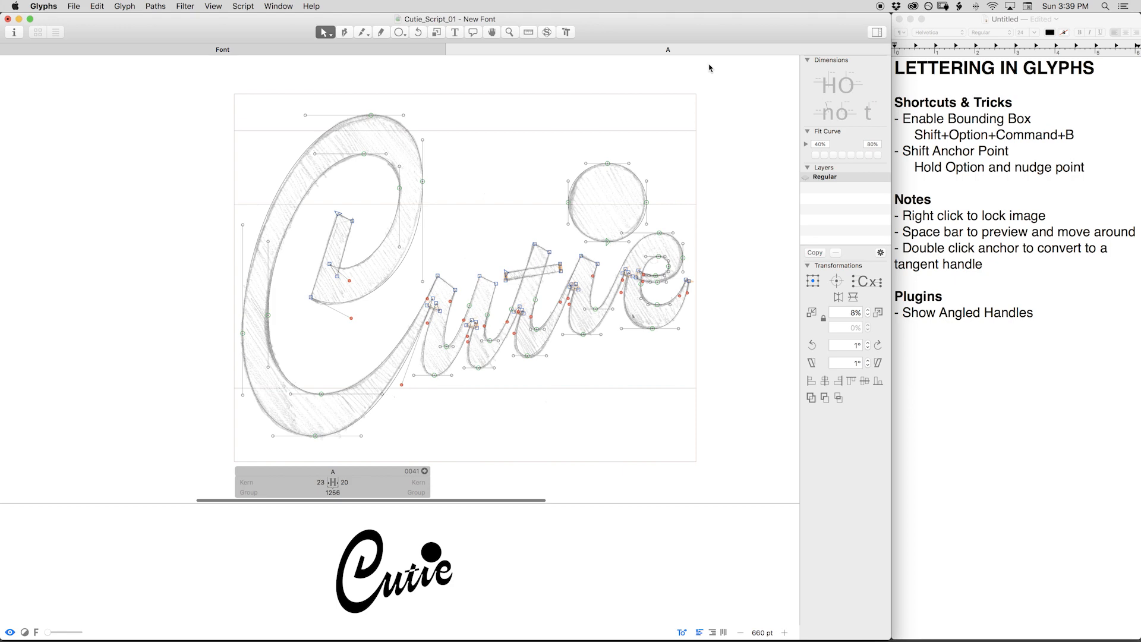
key(super+equal)
key(super+equal)
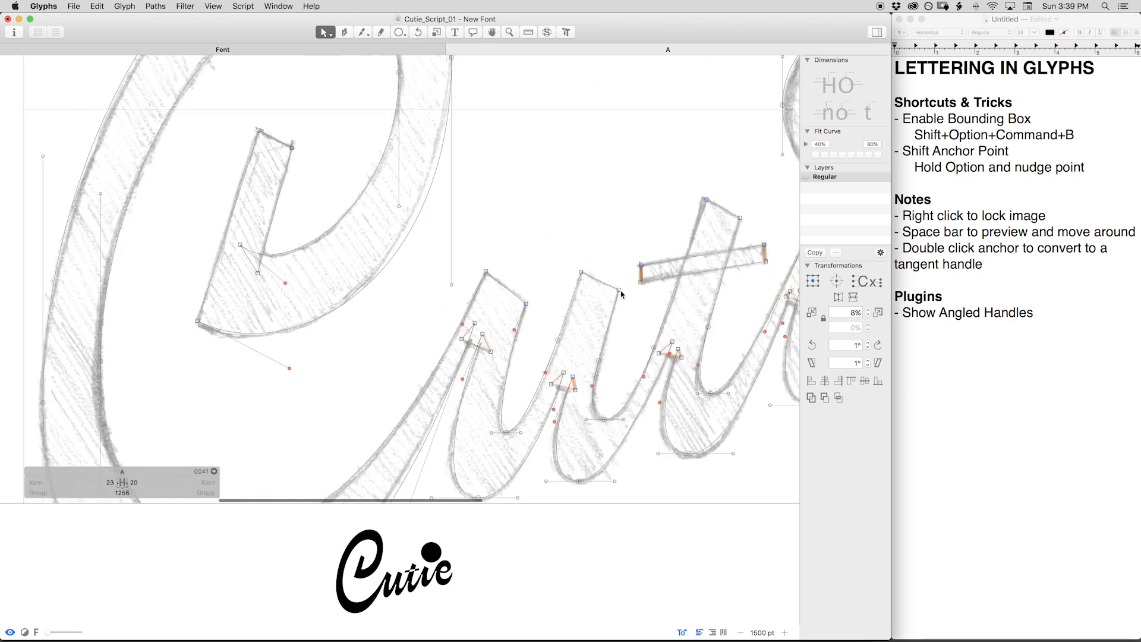
key(space)
drag(686, 319, 414, 289)
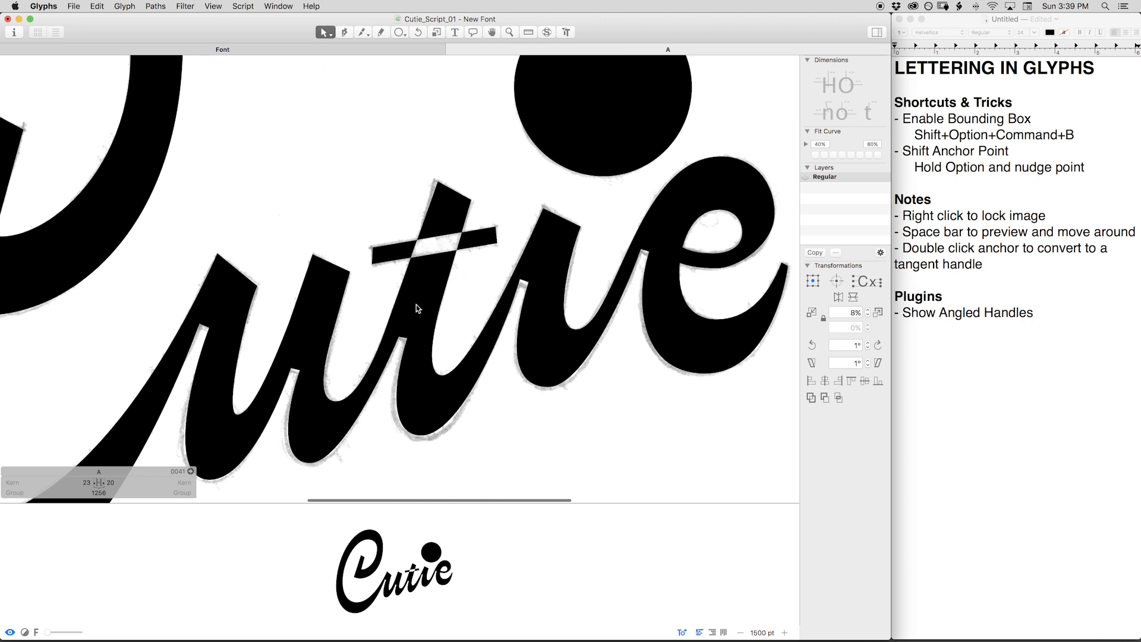
key(space)
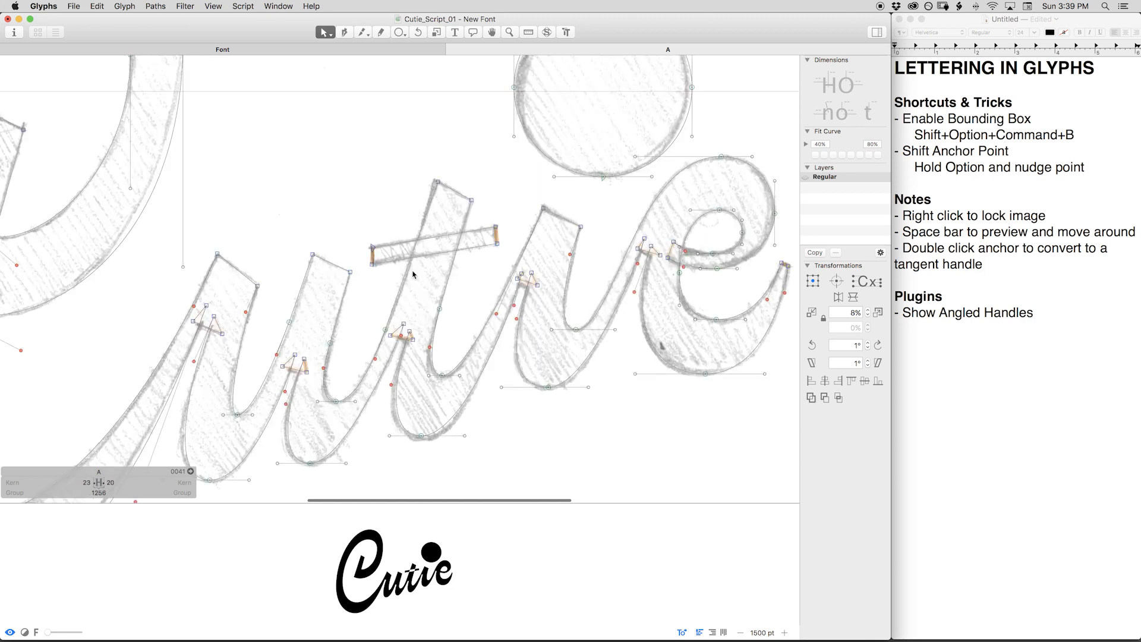
key(space)
drag(213, 217, 347, 334)
drag(586, 309, 455, 297)
key(space)
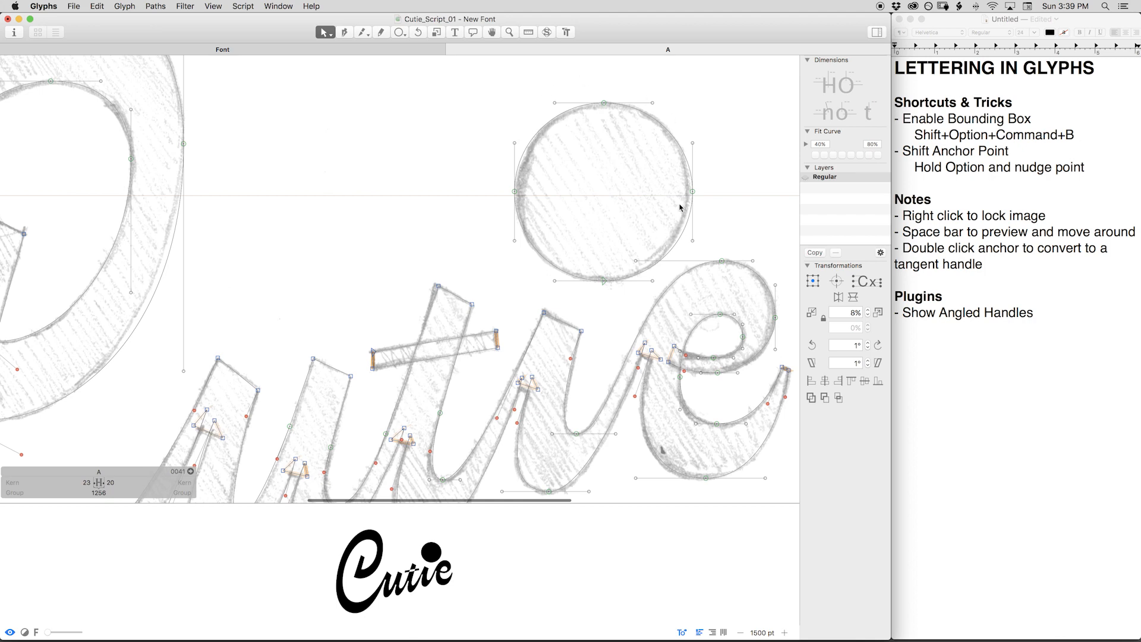
Try cutting a hole in the i's dot with a reversed circle about 75 units in diameter, and remove it.
click(406, 37)
drag(557, 133, 625, 195)
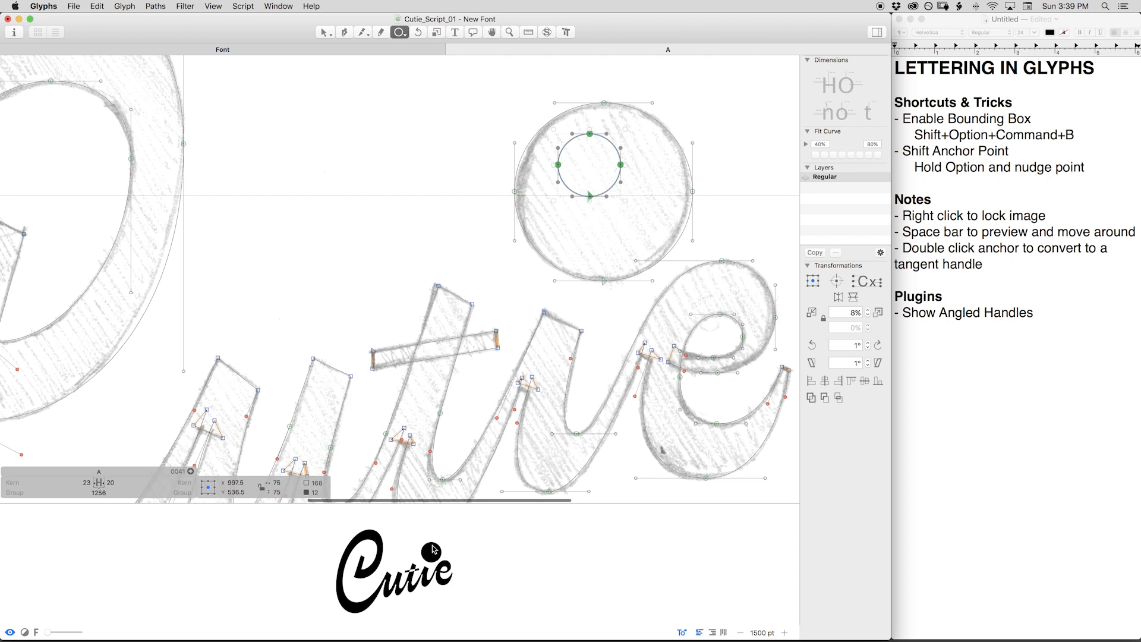
key(v)
right_click(613, 186)
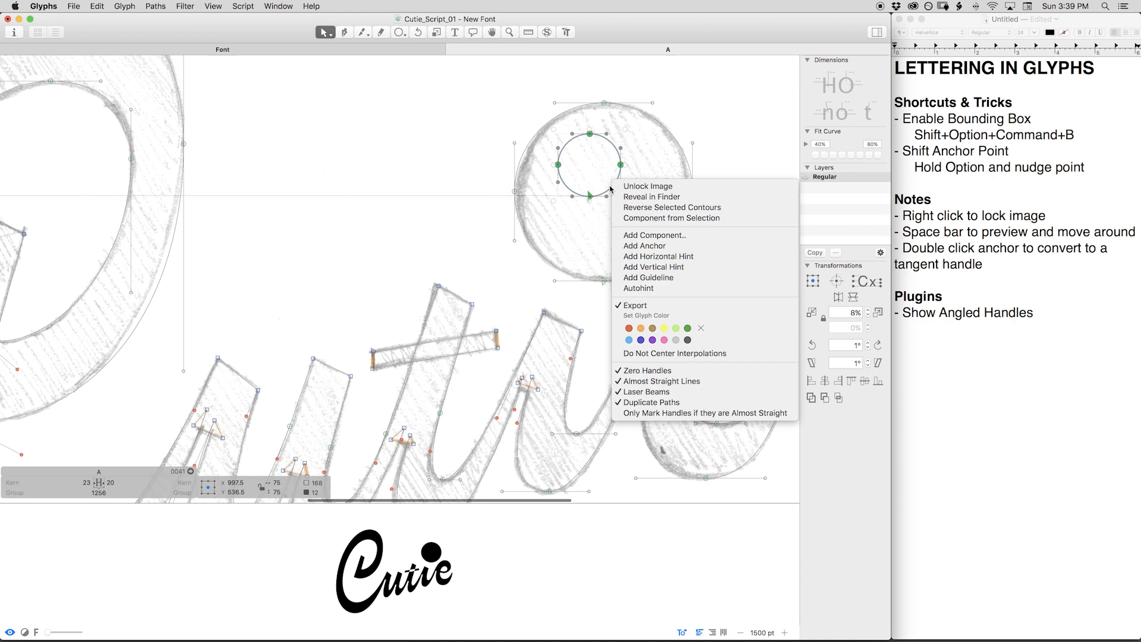
click(676, 208)
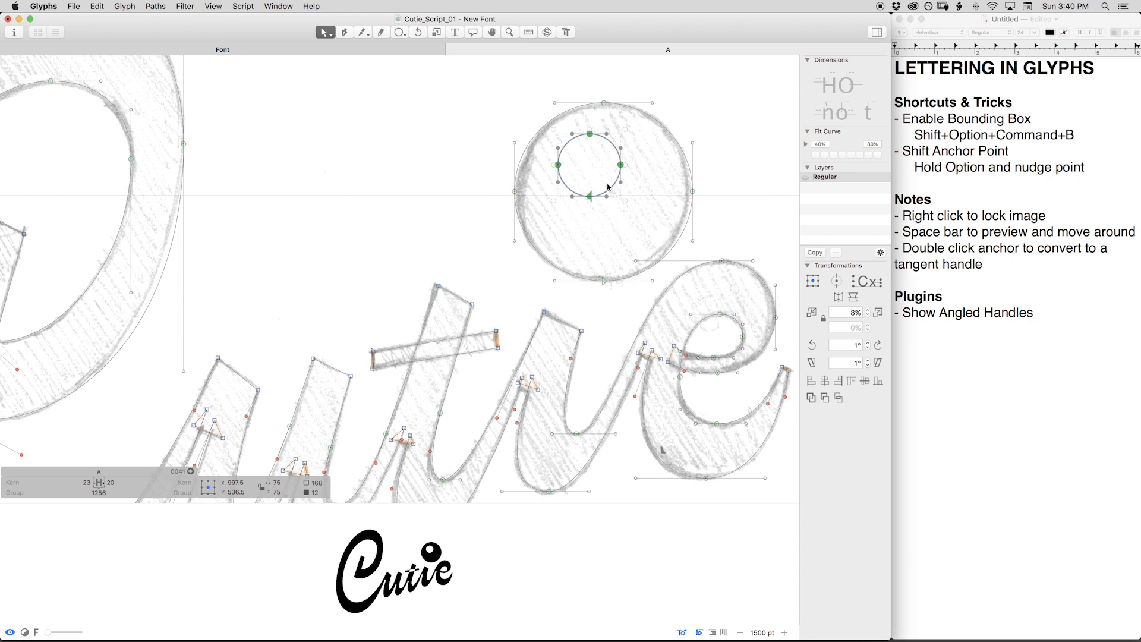
key(Delete)
click(478, 339)
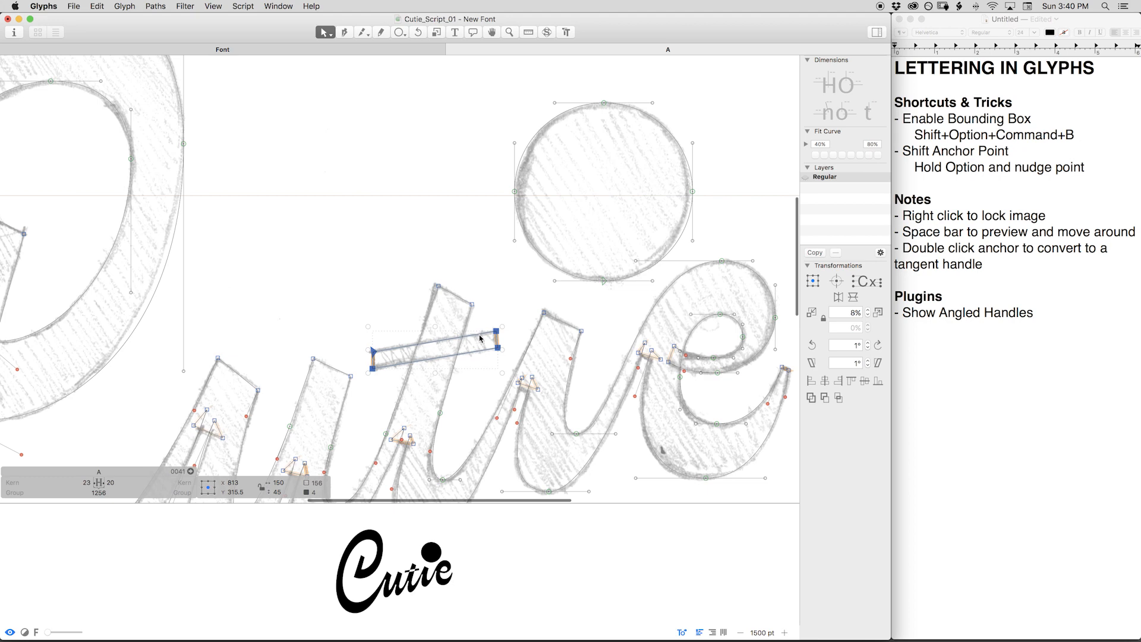
right_click(481, 338)
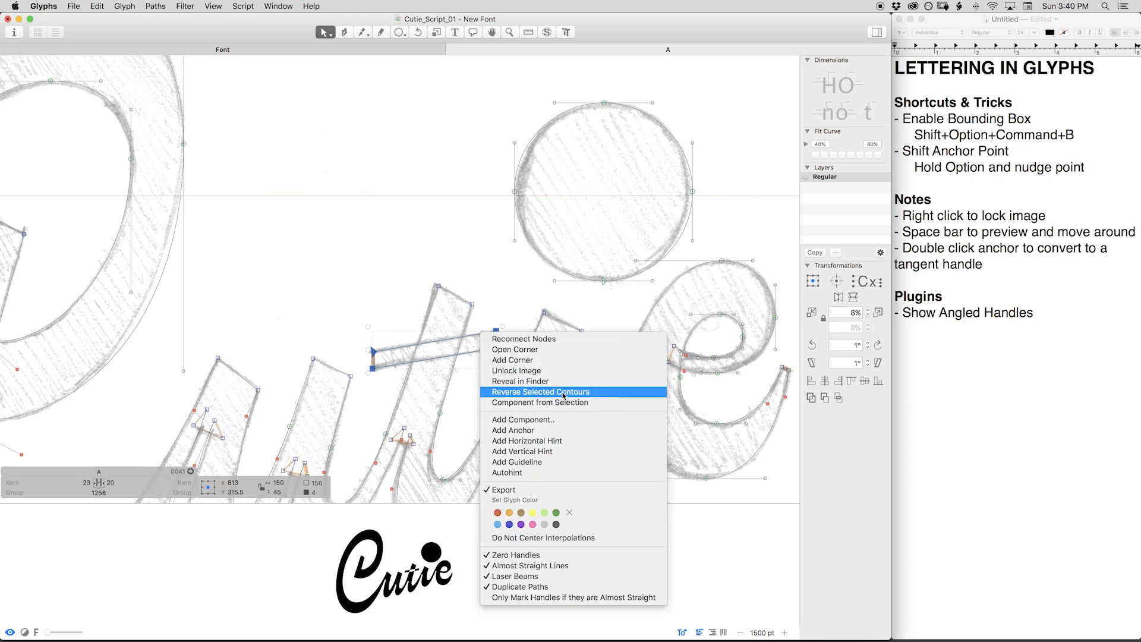
click(515, 289)
Apply Correct Path Direction to all outlines in the glyph.
key(super+a)
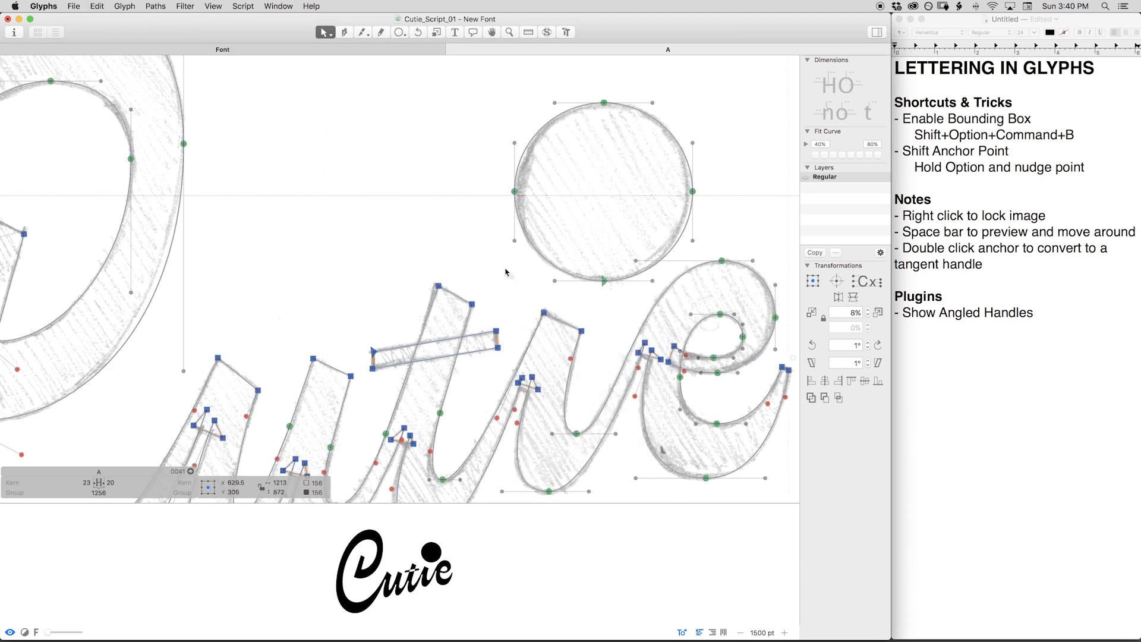
key(super+shift+r)
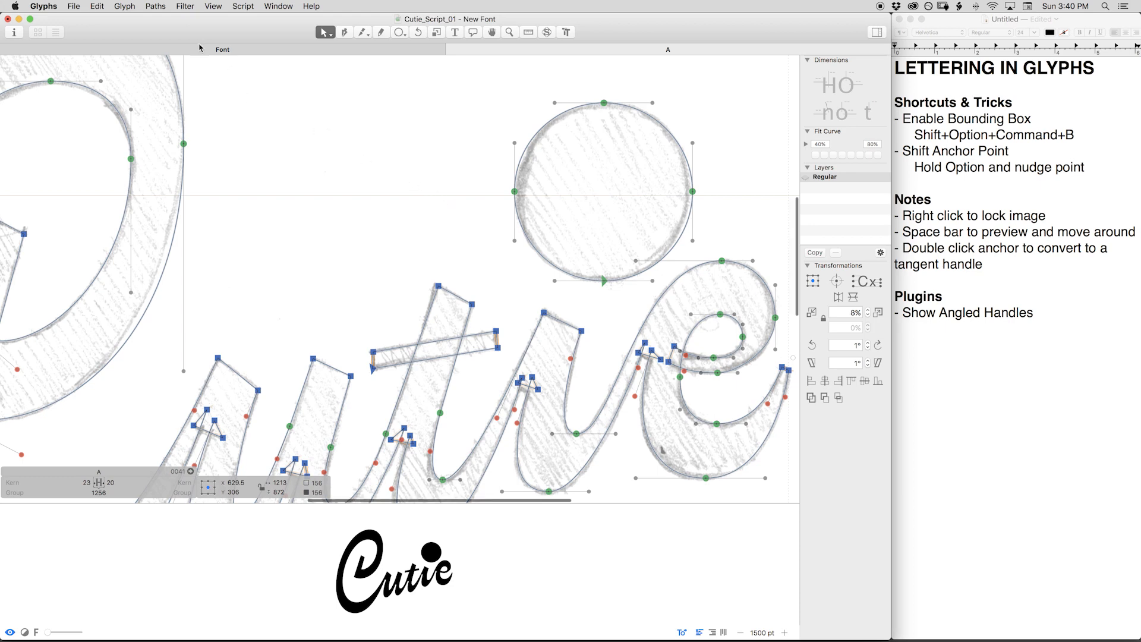
In the TextEdit notes, add "- Correct Path Direction" with "Shift+Command+R" beneath it at the end of Shortcuts & Tricks.
click(156, 6)
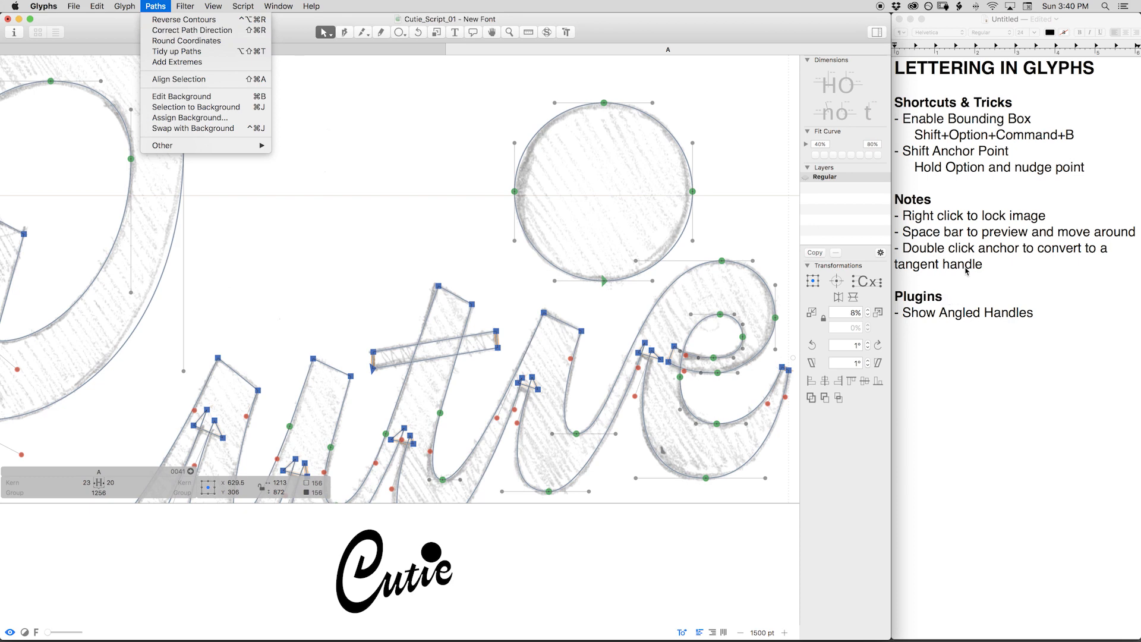
click(1102, 169)
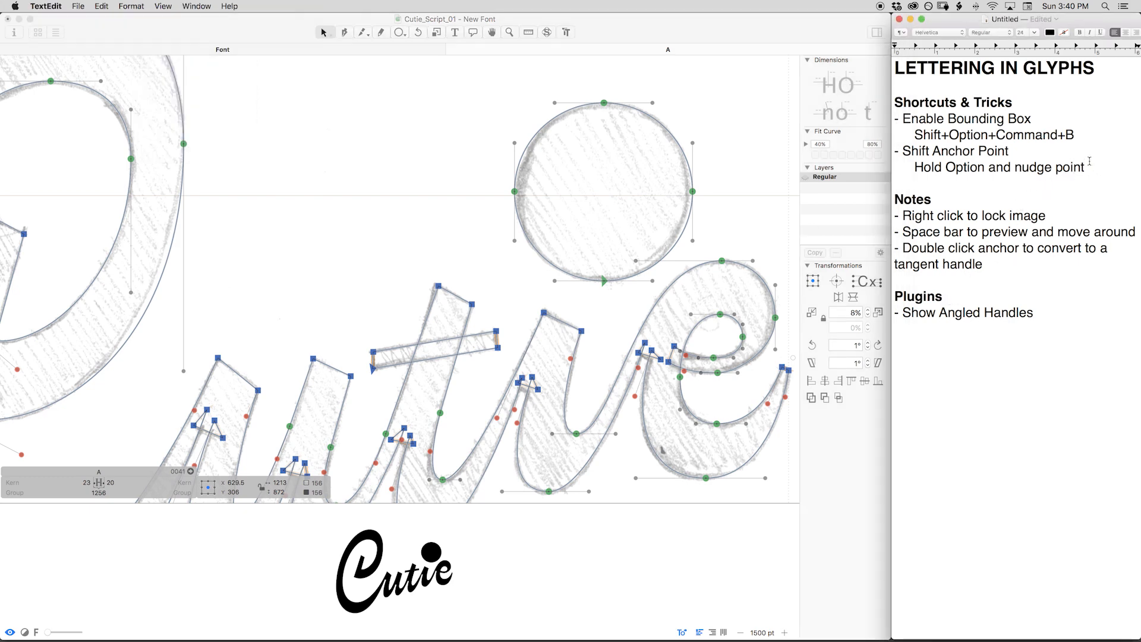
key(Return)
text(- Corr)
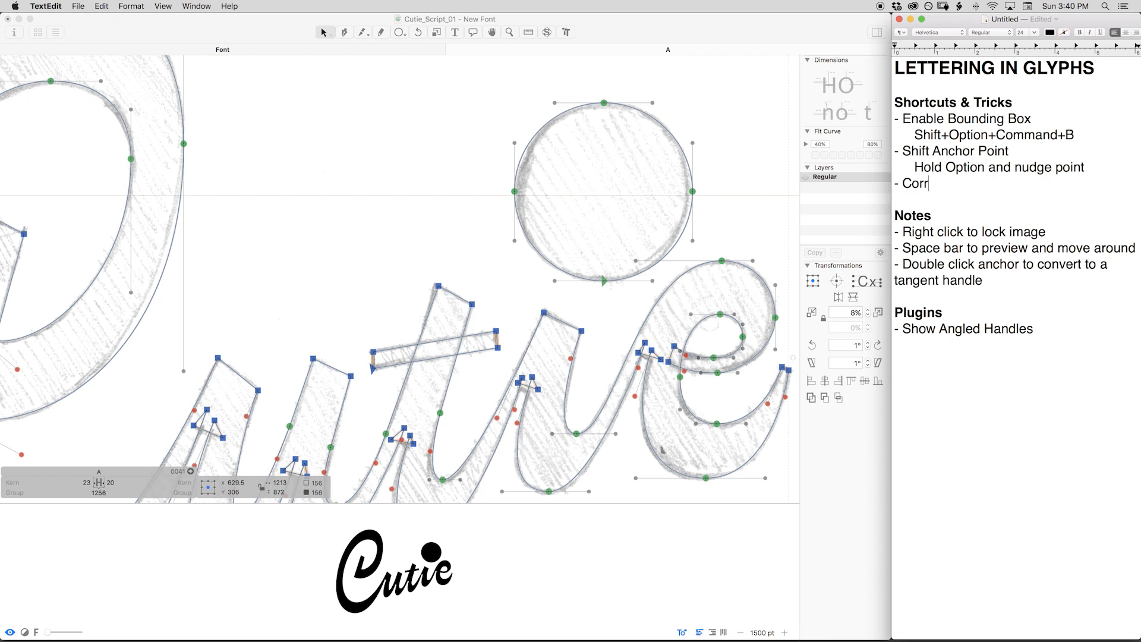
text(ect Path Direction)
key(Return)
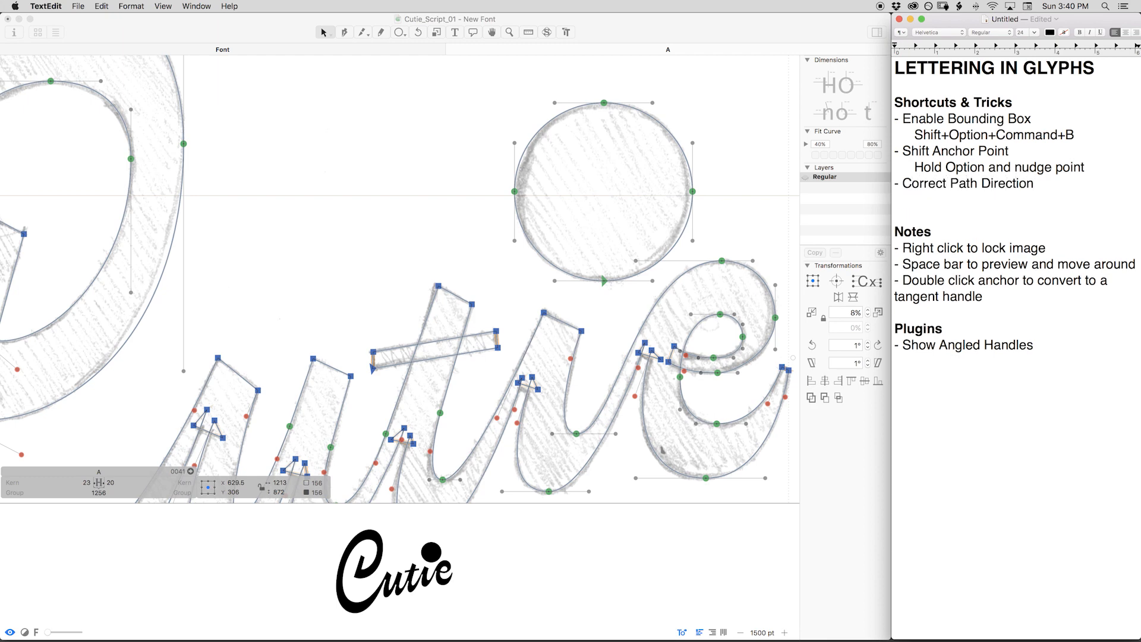
text(Shift+Command+)
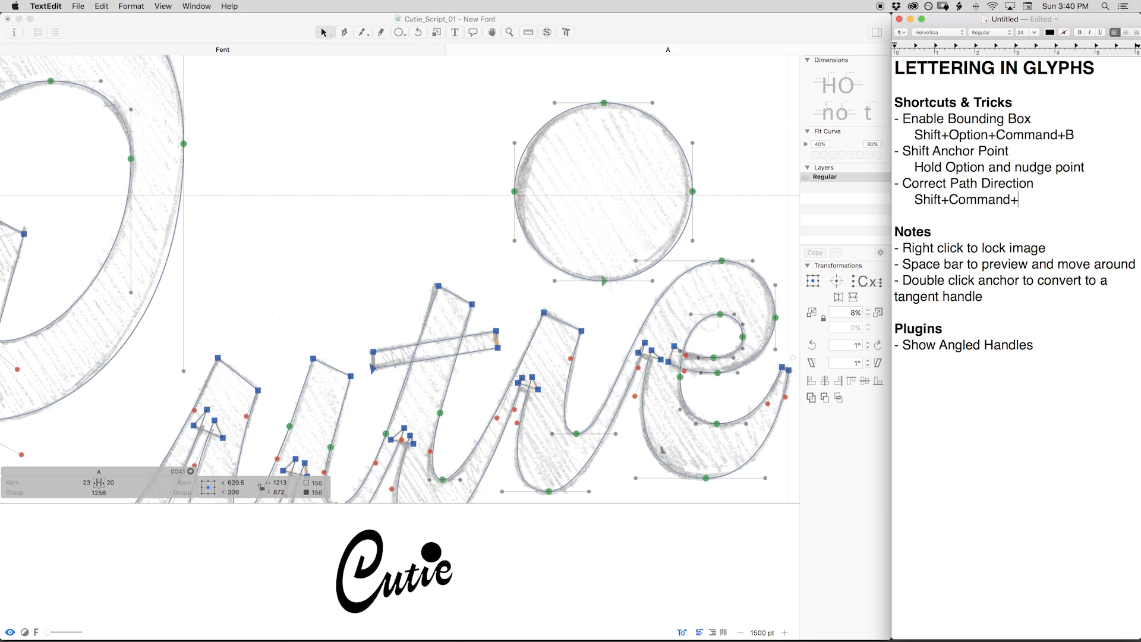
text(R)
Italicize the three indented instruction lines under Shortcuts & Tricks.
key(shift+super+Left)
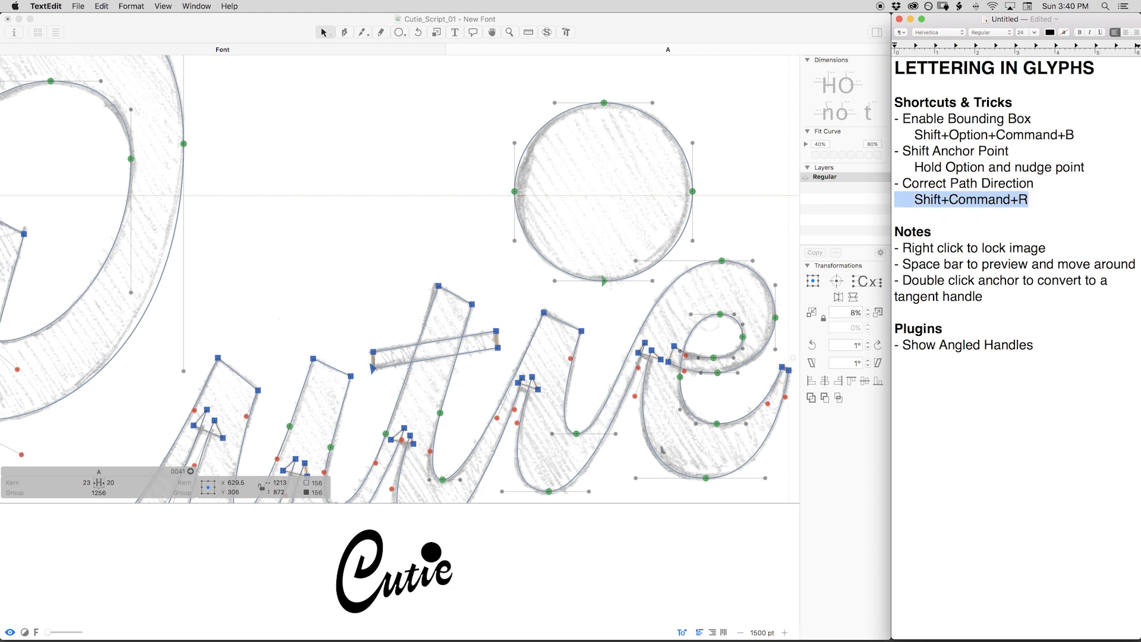
key(shift+Right)
key(super+i)
key(Up)
key(Up)
key(shift+super+Right)
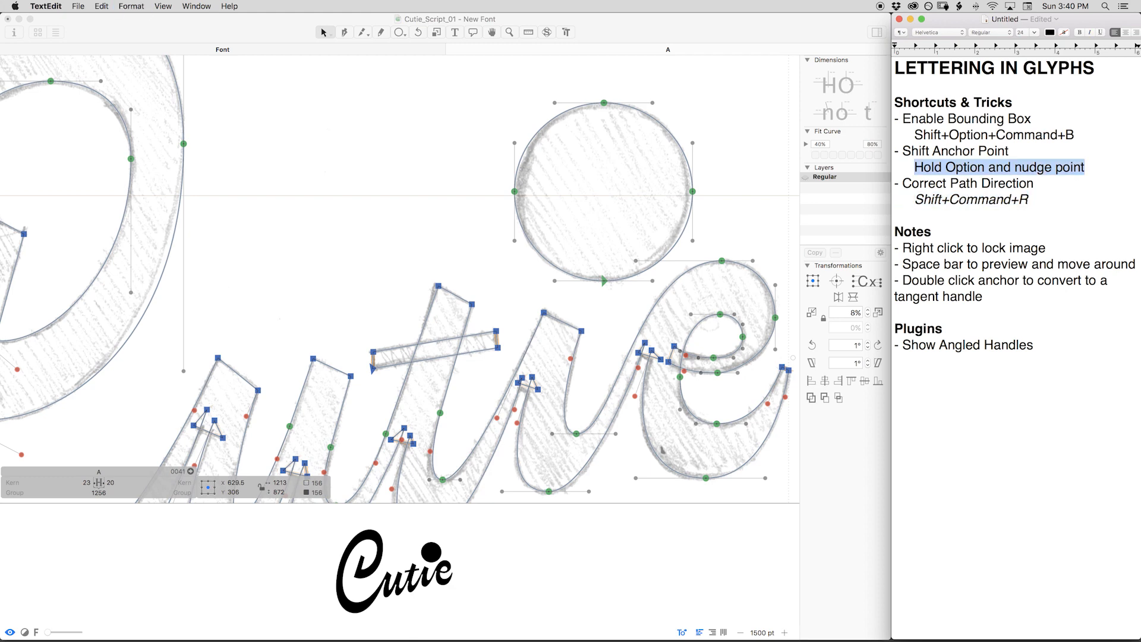
key(super+i)
key(Up)
key(Up)
key(shift+super+Right)
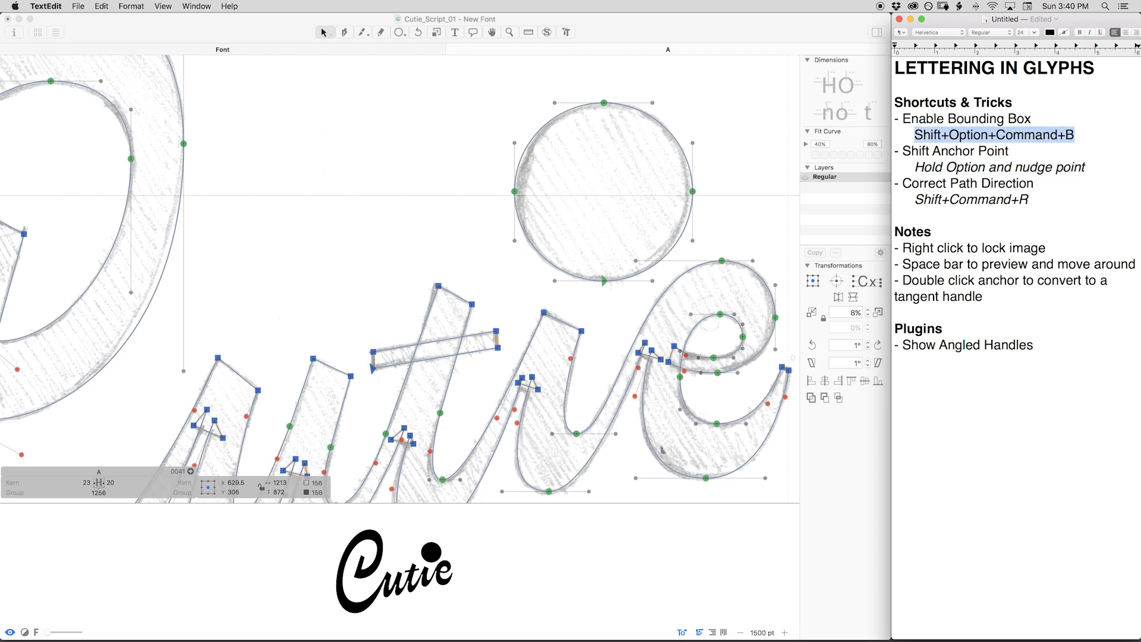
key(super+i)
Back in Glyphs, delete the lower corner point at the C–u join and move its neighbouring point to x 547, y 216.
click(540, 335)
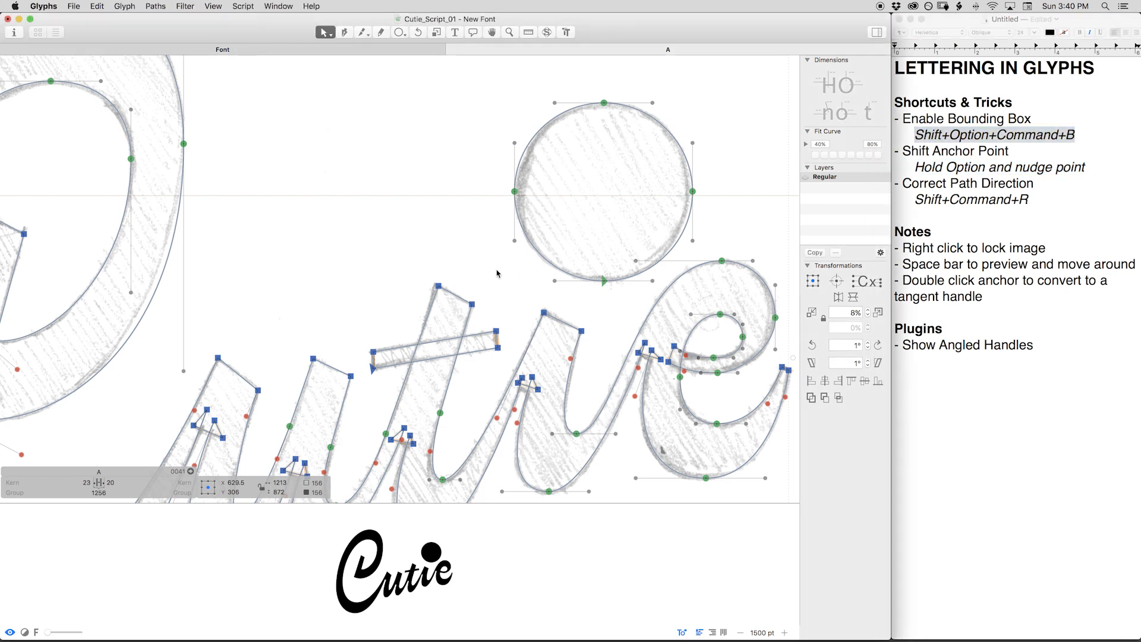
key(space)
drag(435, 331, 446, 267)
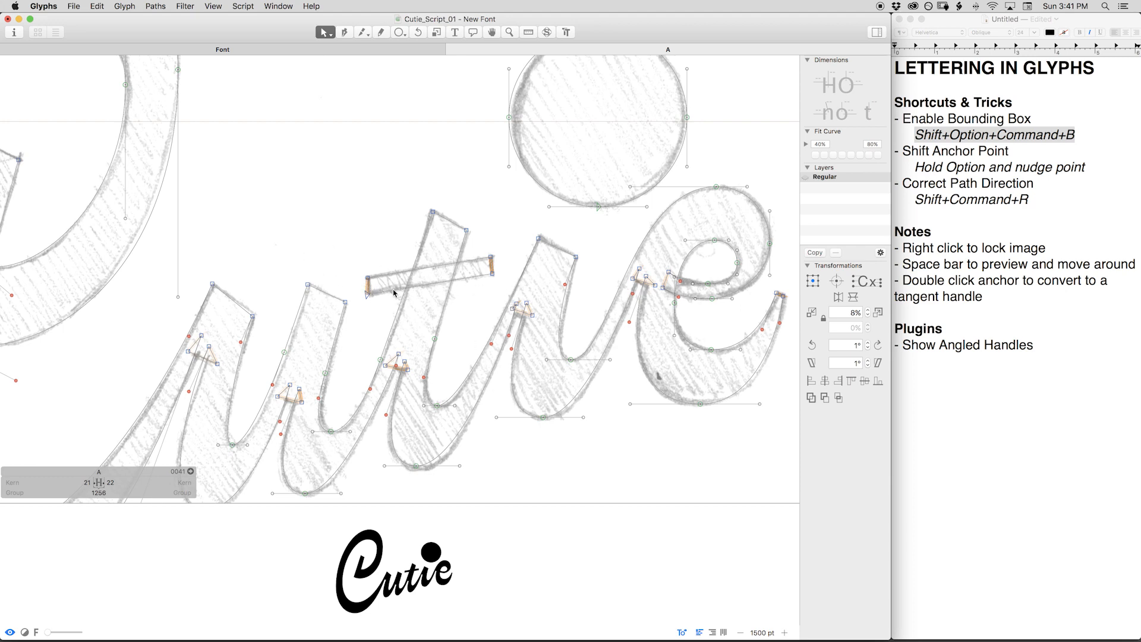
scroll(411, 300, down, 5)
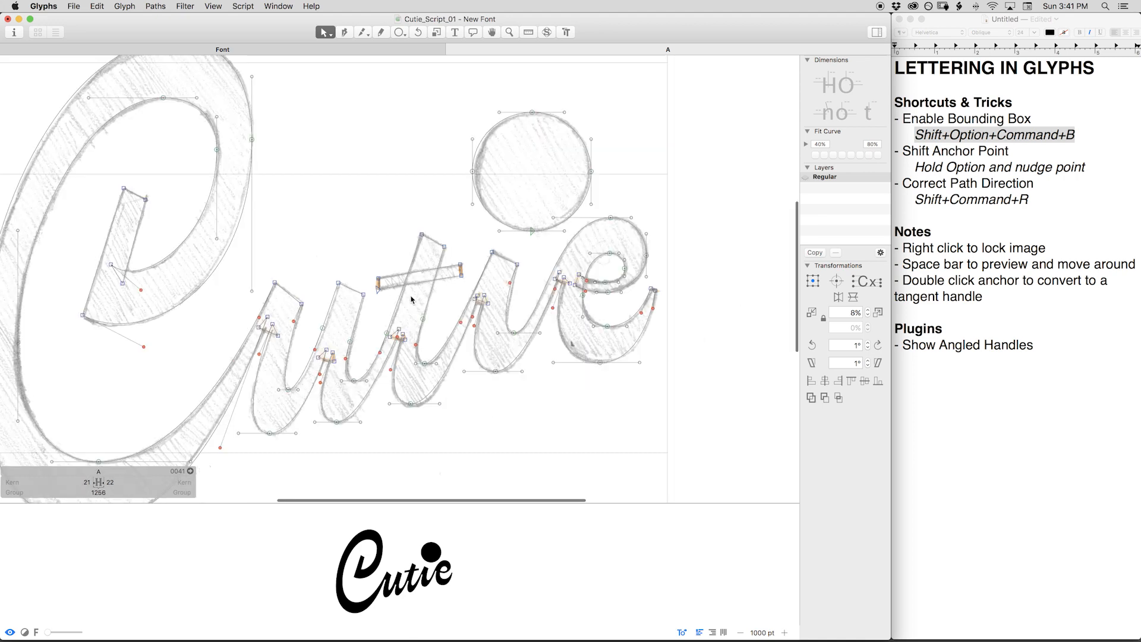
key(super+plus)
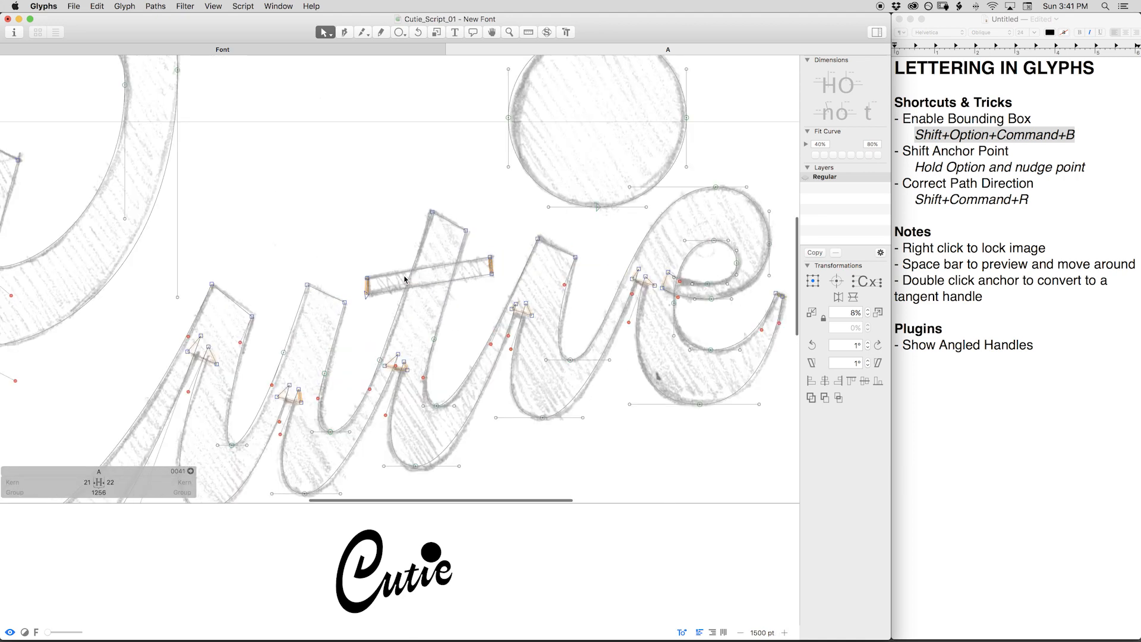
key(space)
drag(339, 296, 447, 288)
key(super+plus)
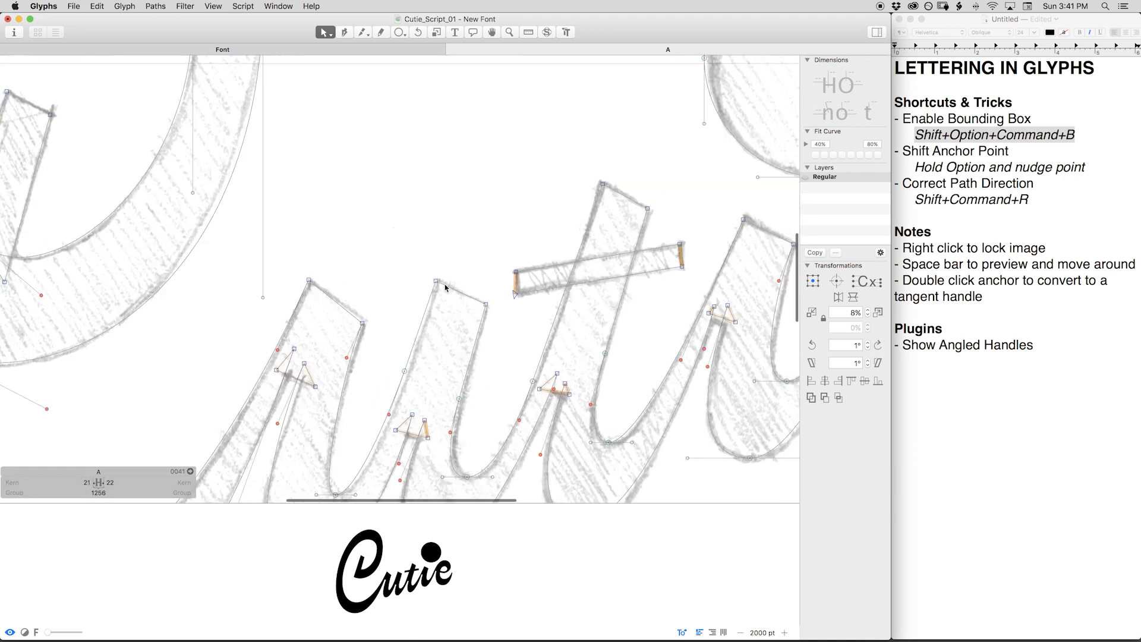
key(space)
drag(283, 363, 316, 337)
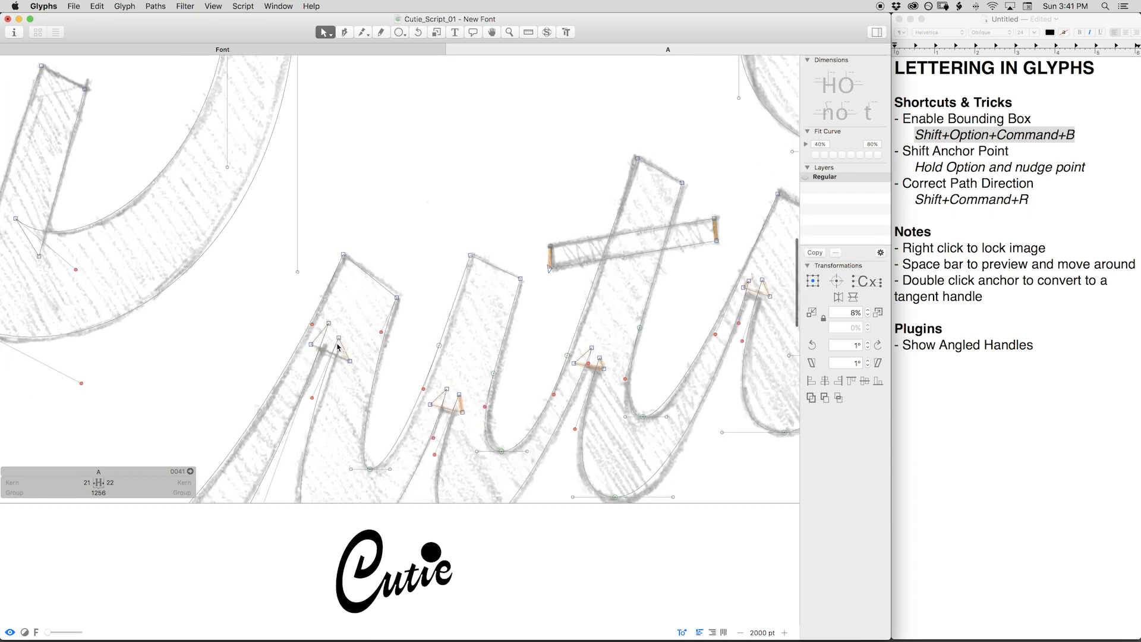
click(350, 361)
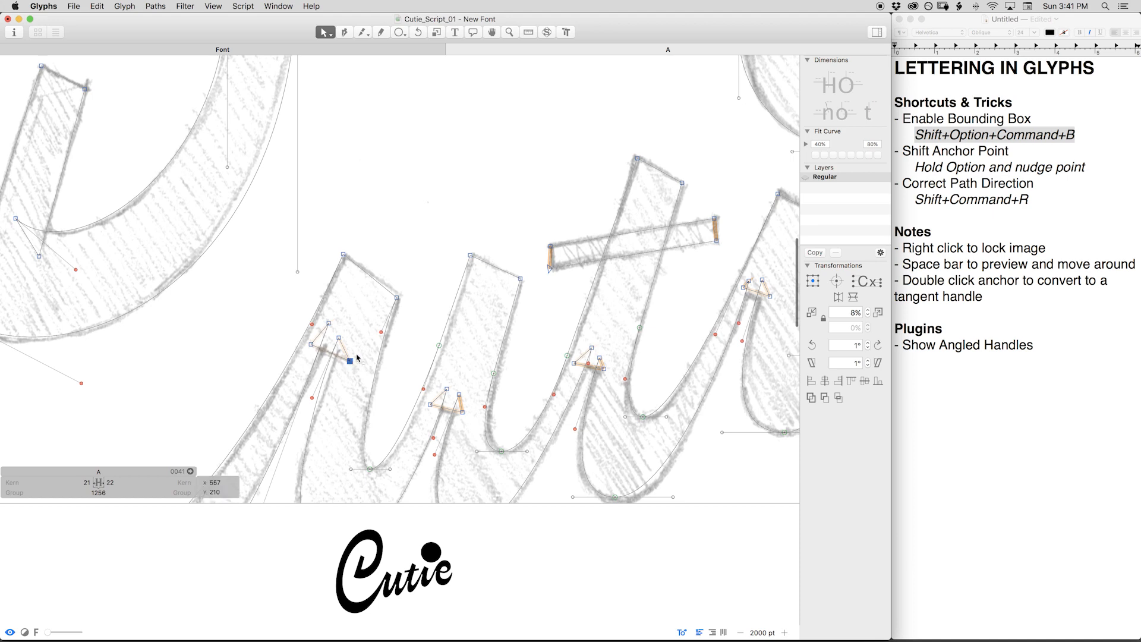
key(Delete)
click(339, 356)
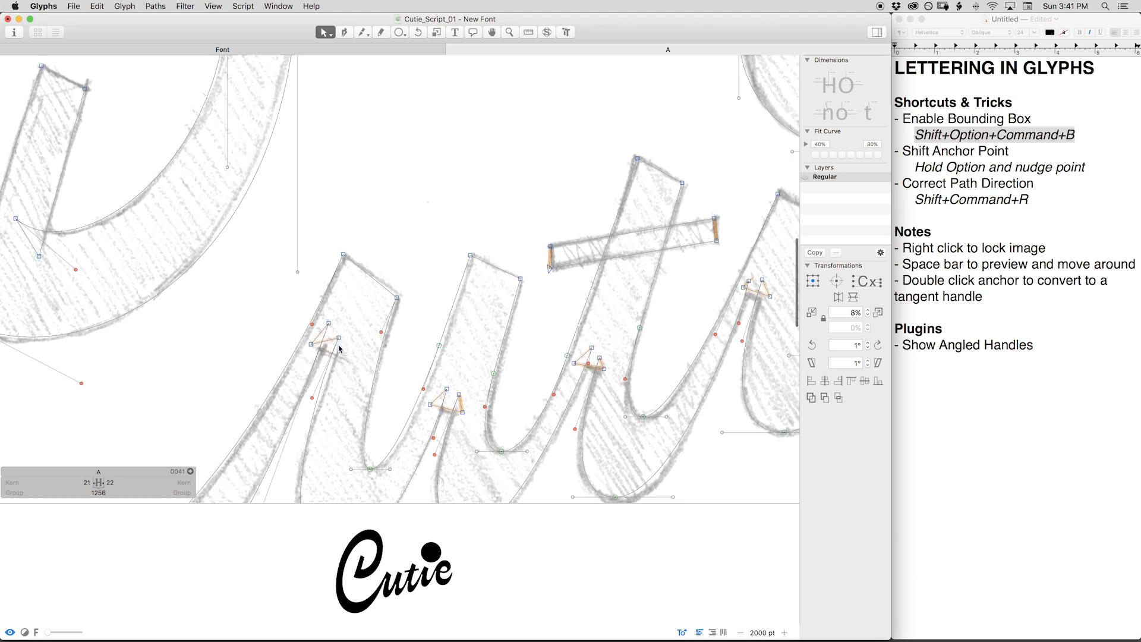
drag(339, 338, 337, 354)
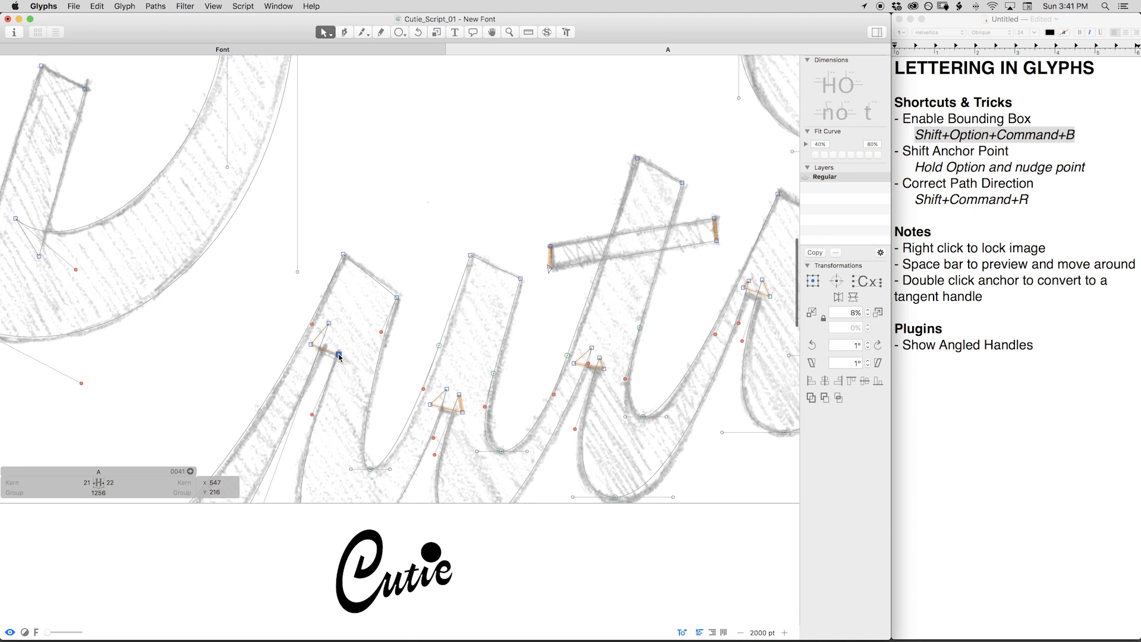
click(336, 359)
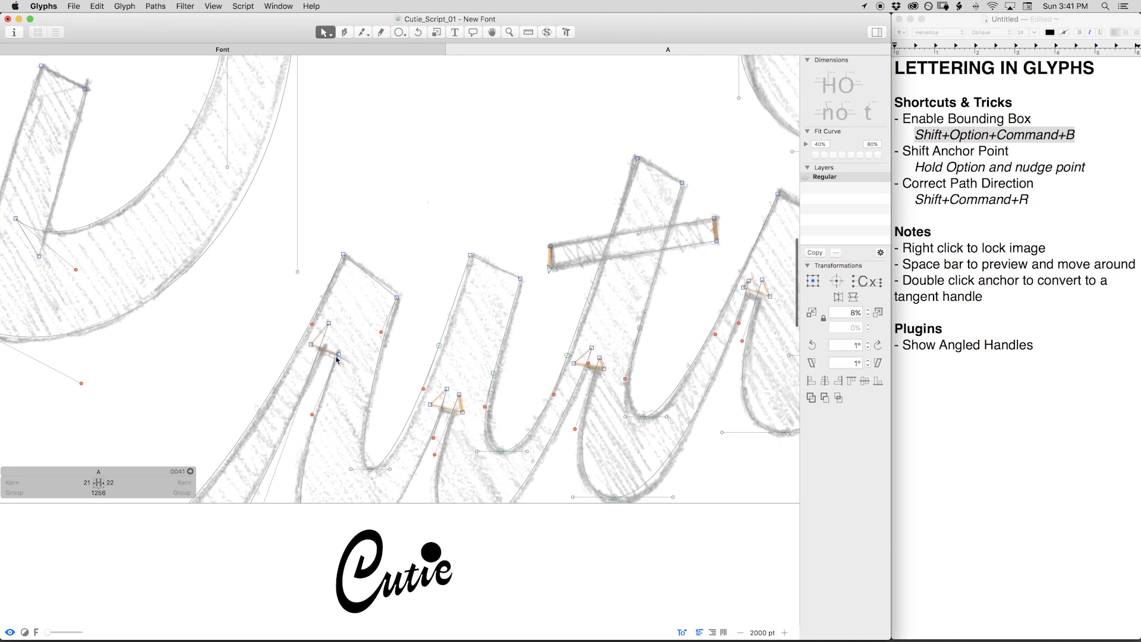
Undo the recent point edits at the C–u join, including the deletion of the lower corner point.
click(337, 357)
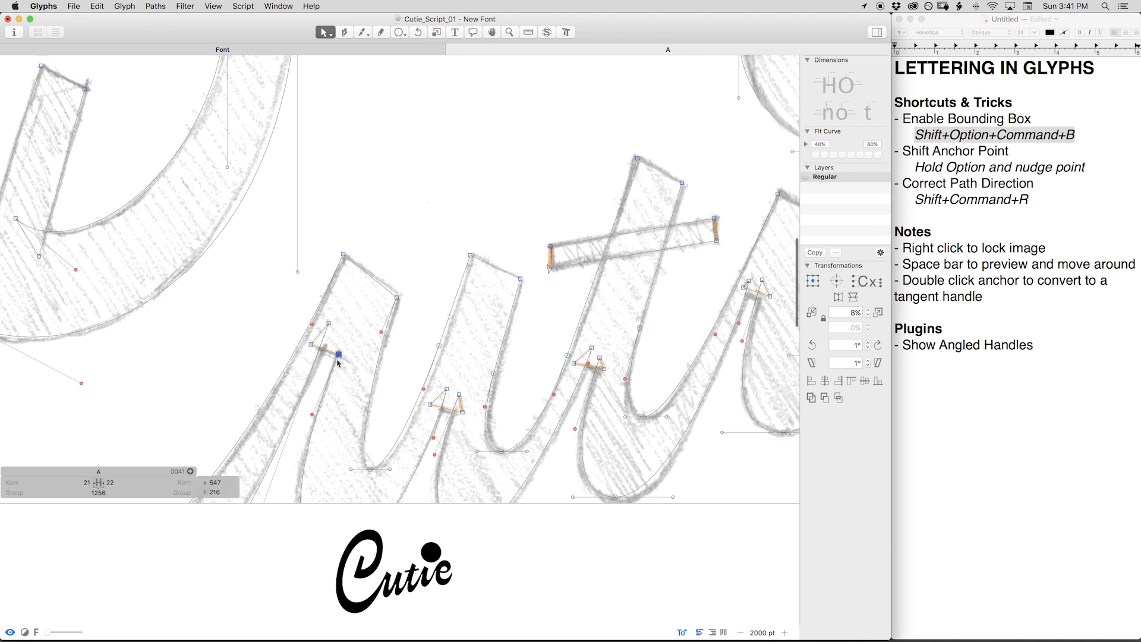
drag(339, 358, 342, 358)
key(super+z)
key(super+z)
key(super+z)
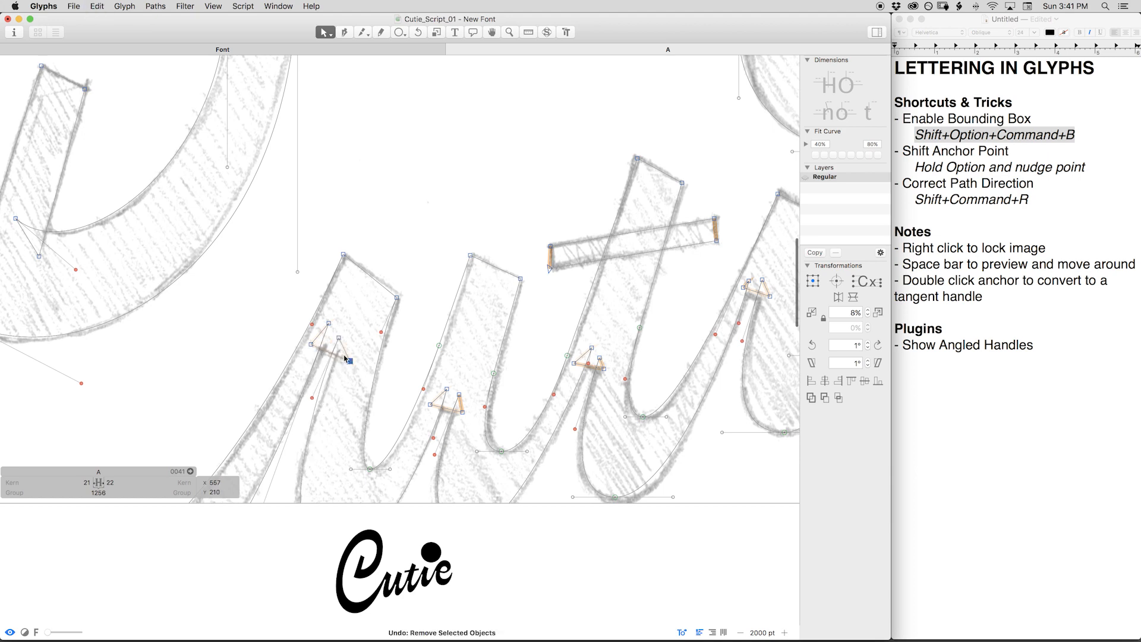
Move the upper point beside the lower corner at the C–u join to x 551, y 231.
click(340, 344)
drag(340, 339, 345, 340)
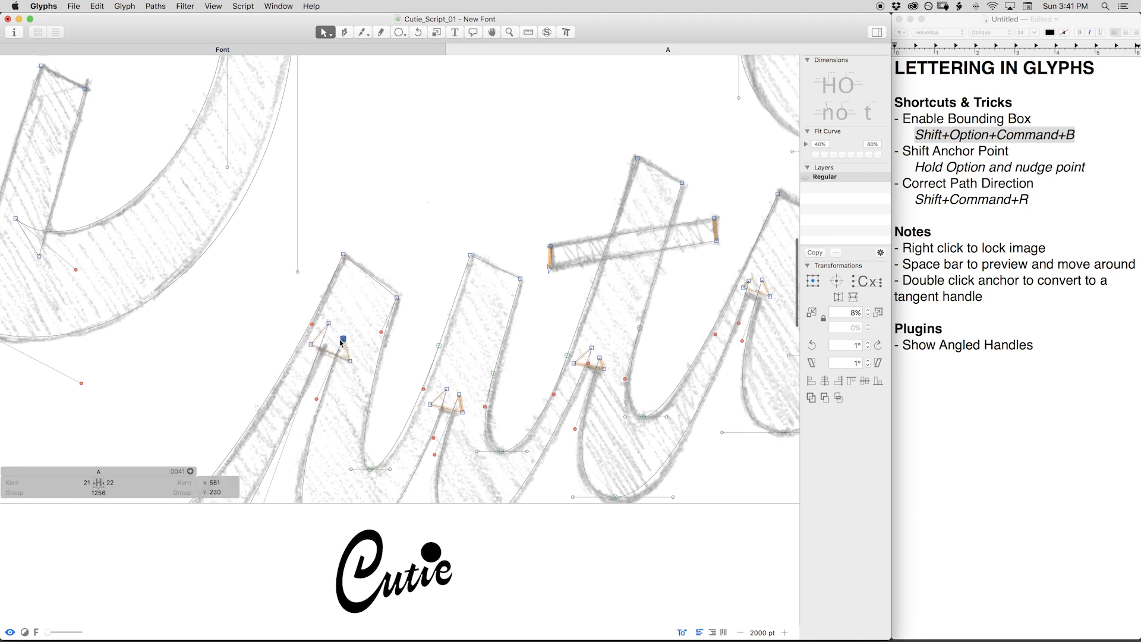
drag(341, 342, 338, 343)
key(cmd+z)
Preview the filled lettering and examine the u join close up and the whole word at full view.
key(space)
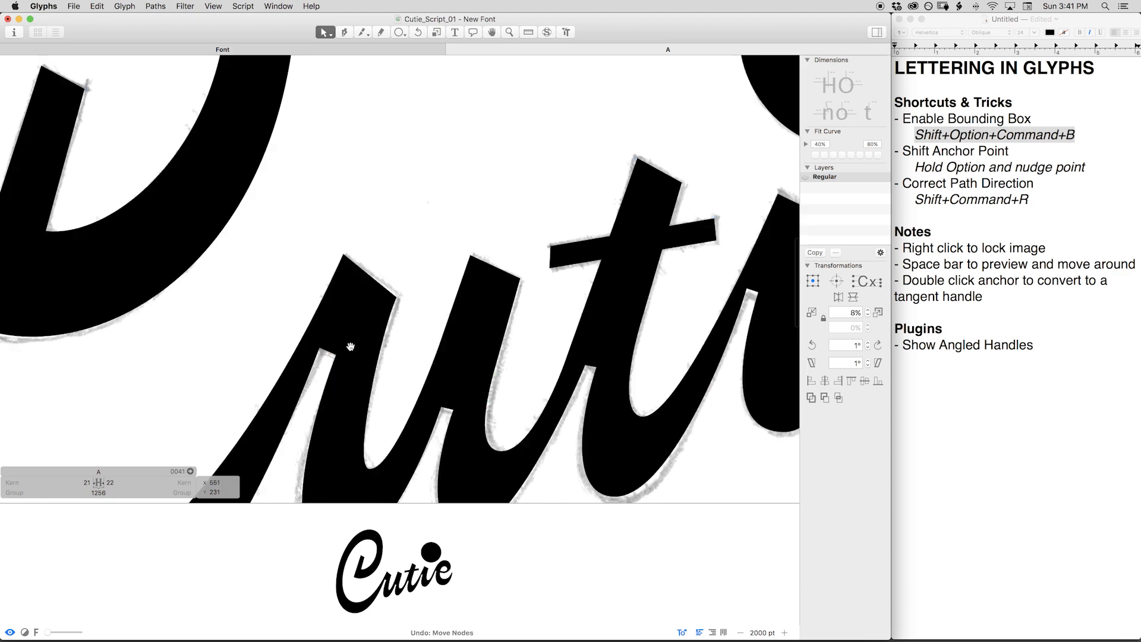
drag(363, 318, 372, 273)
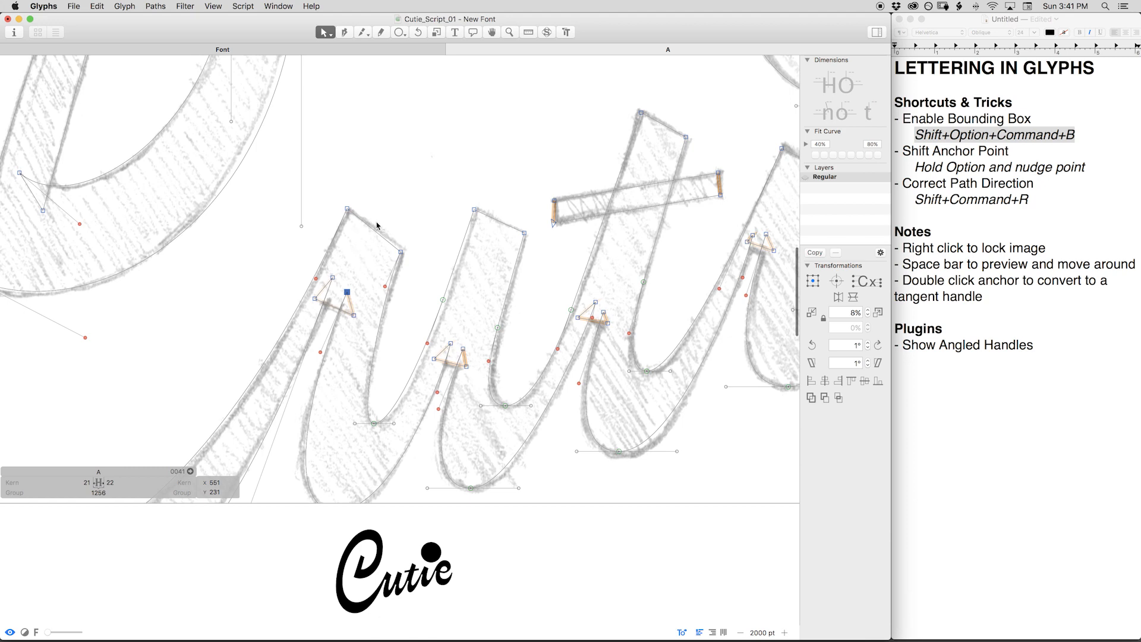
key(super+minus)
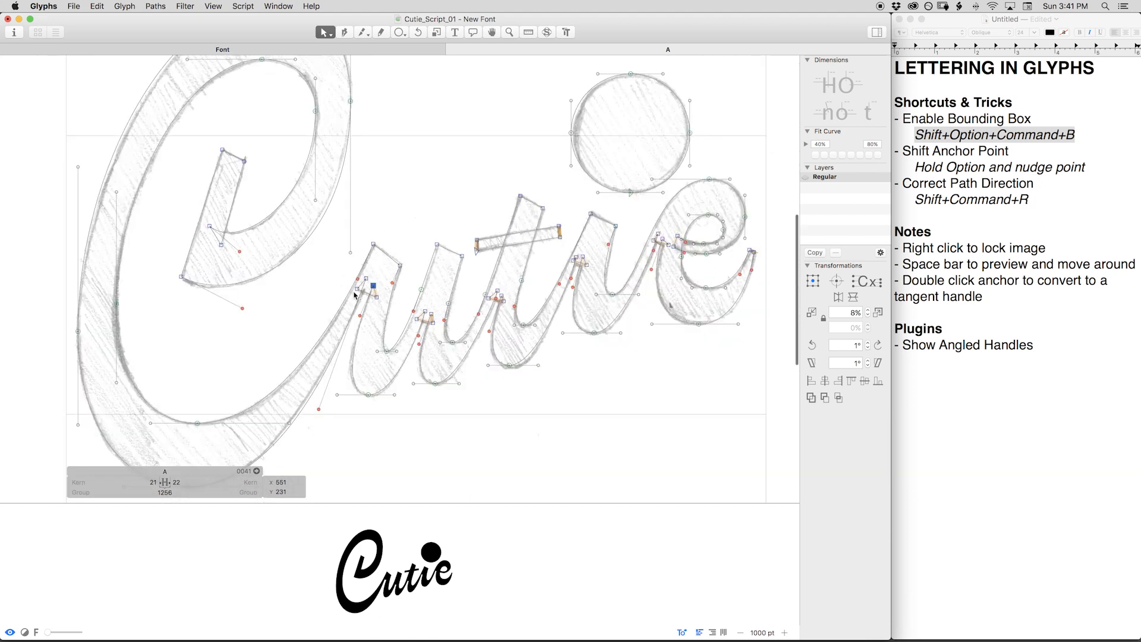
key(space)
drag(362, 294, 399, 266)
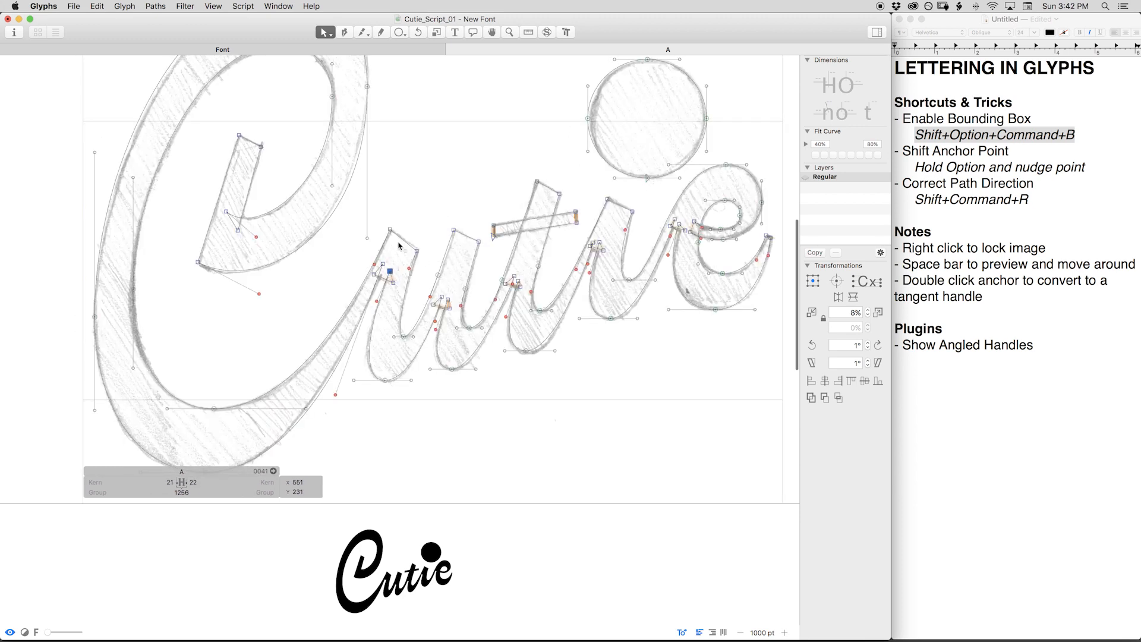
key(super+plus)
key(super+plus)
key(super+plus)
key(super+minus)
key(super+minus)
key(super+minus)
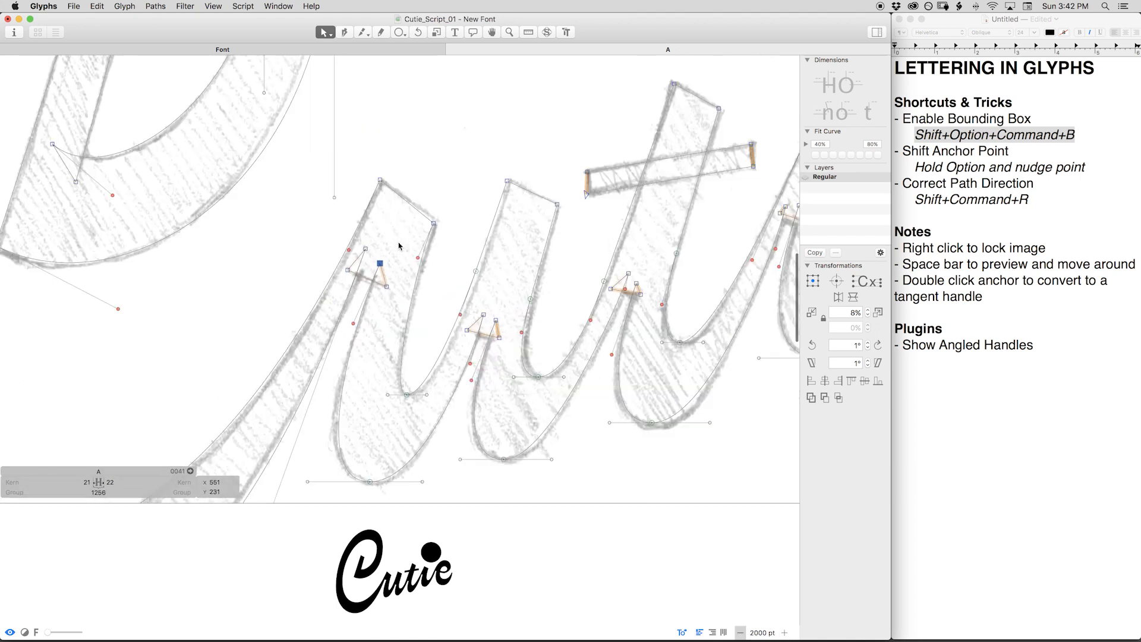
key(space)
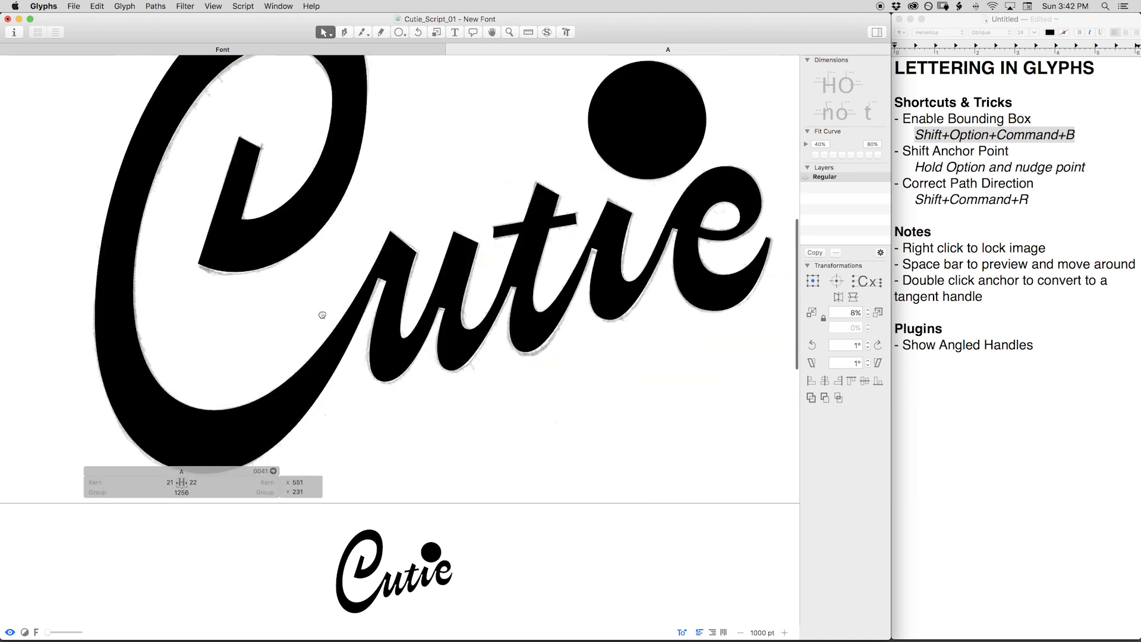
drag(304, 180, 311, 275)
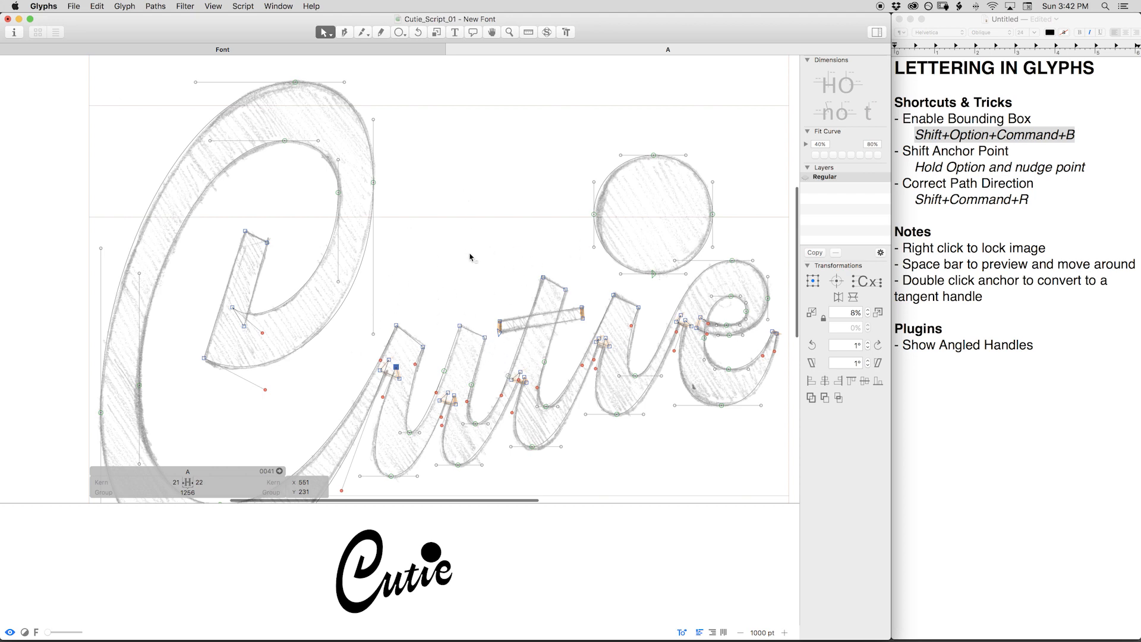
Back up the current lettering by copying the Regular layer.
key(space)
scroll(511, 311, down, 3)
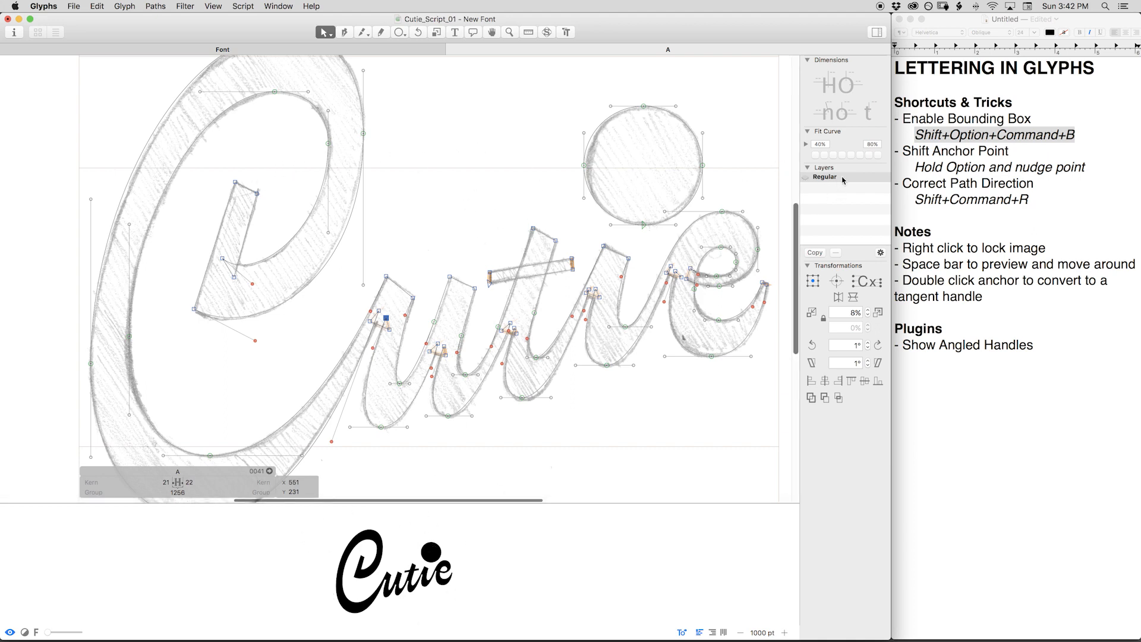
click(822, 254)
Distort the dot by moving its left node to x 860, y 500, compare Regular with the backup layer, and undo the move.
drag(583, 167, 558, 169)
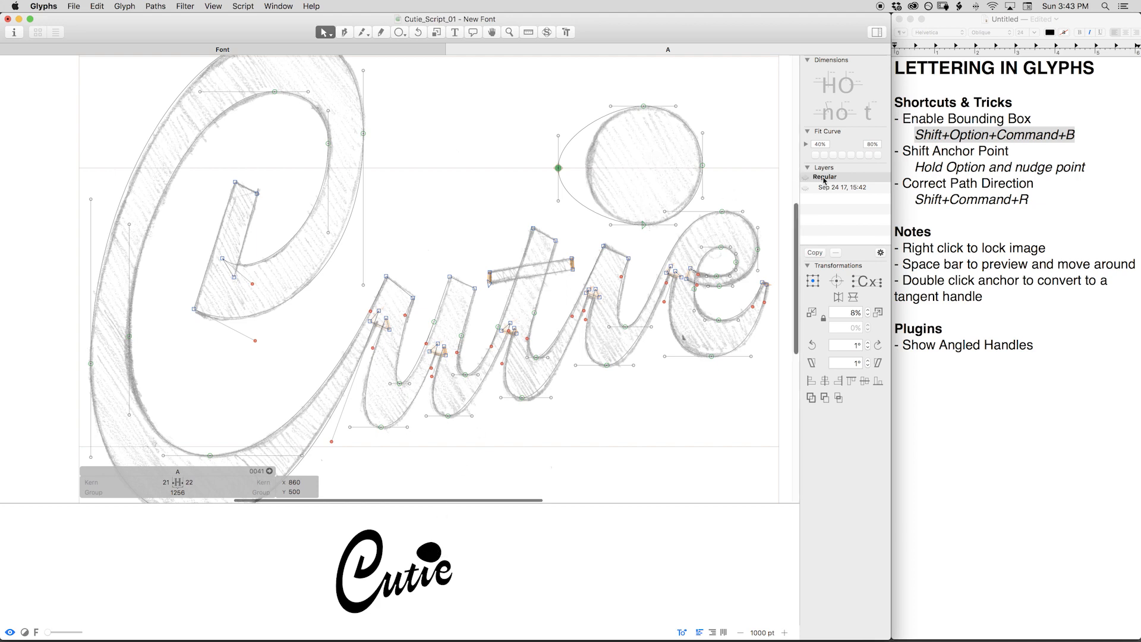
key(space)
click(851, 189)
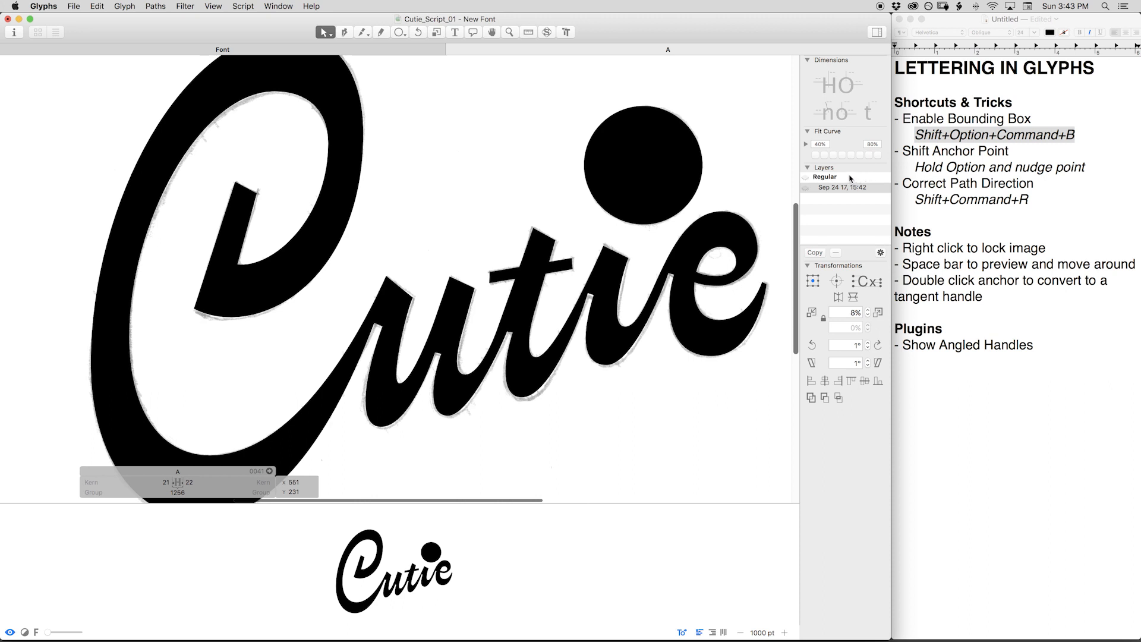
click(846, 178)
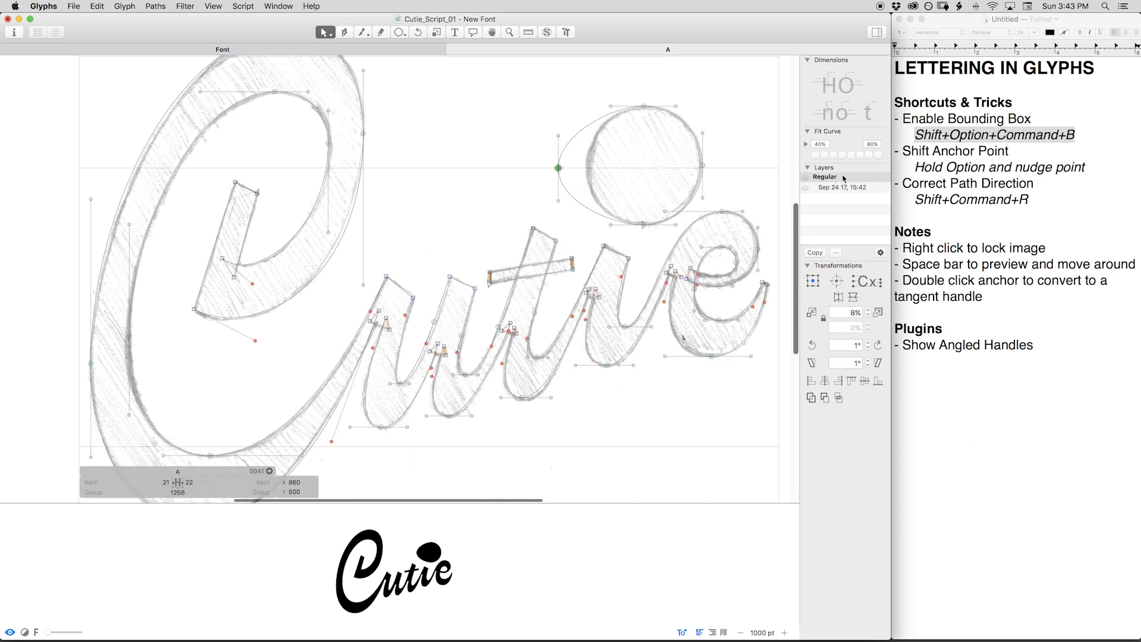
key(super+z)
Unlock the sketch image Cutie_Scan_02.jpg on the Regular layer and delete it.
right_click(485, 179)
click(440, 199)
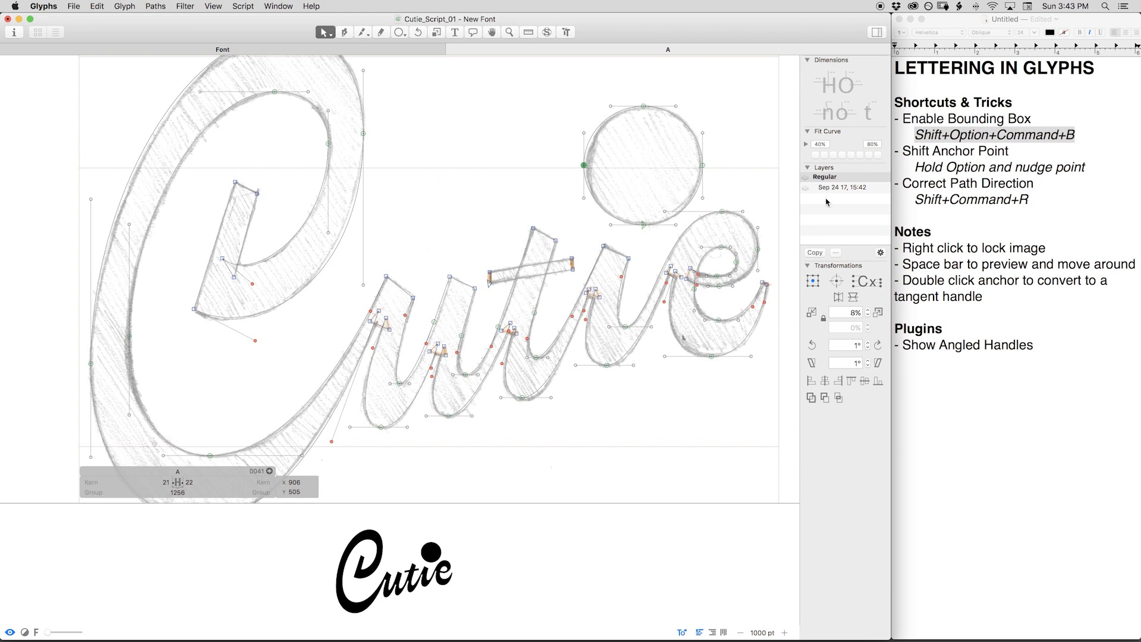
right_click(451, 217)
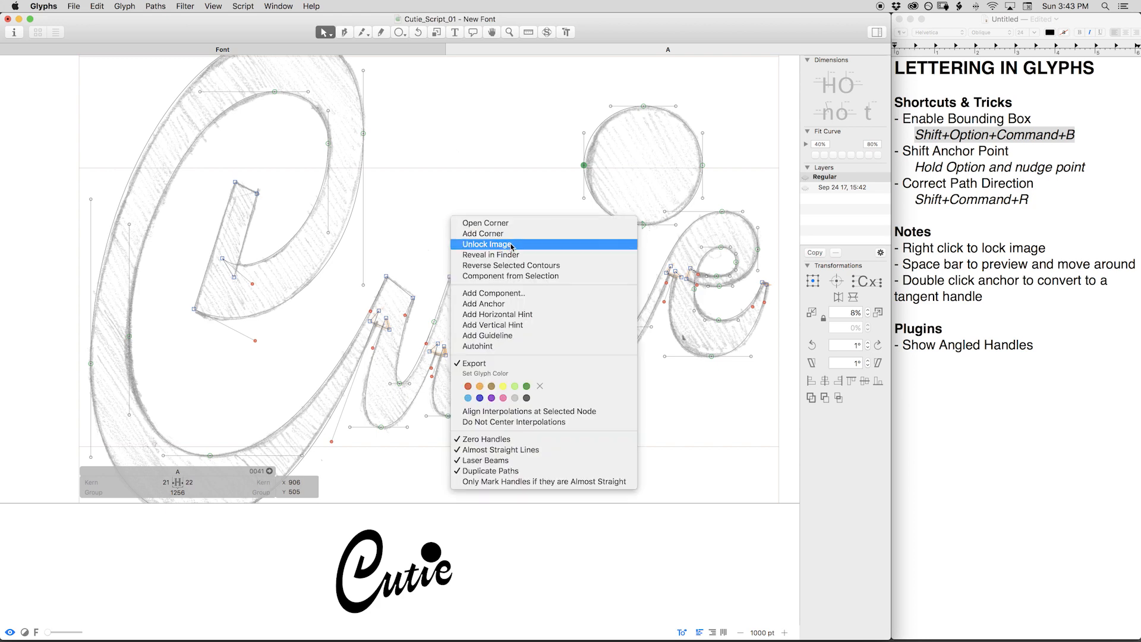
click(492, 245)
click(467, 240)
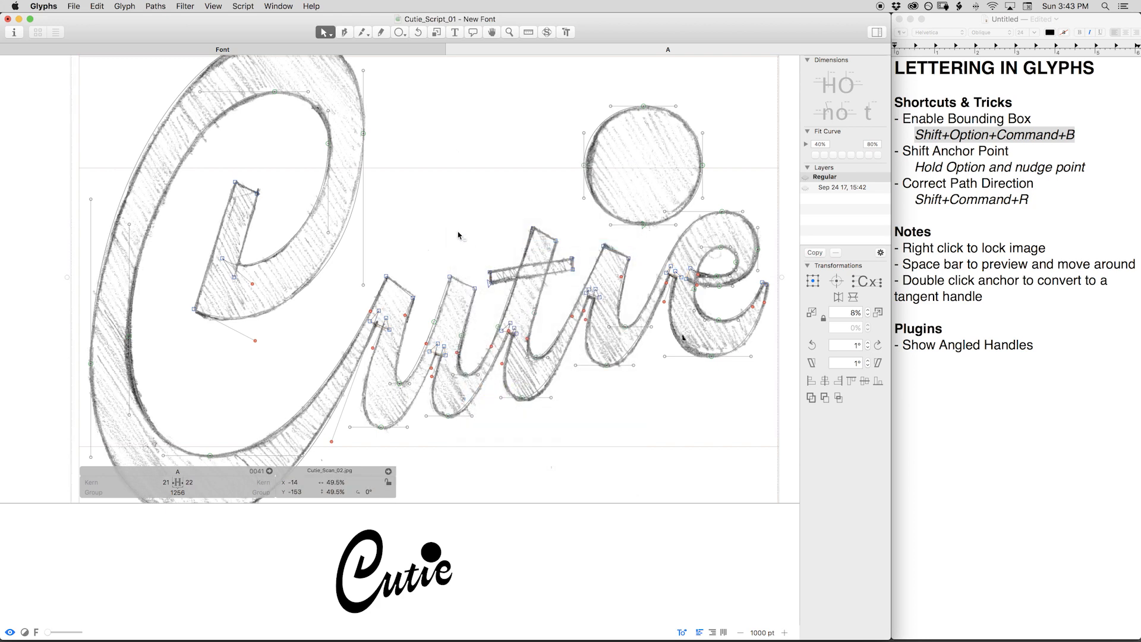
key(Delete)
Preview the lettering without the sketch and examine the outlines of the C and the smaller letters.
key(super+minus)
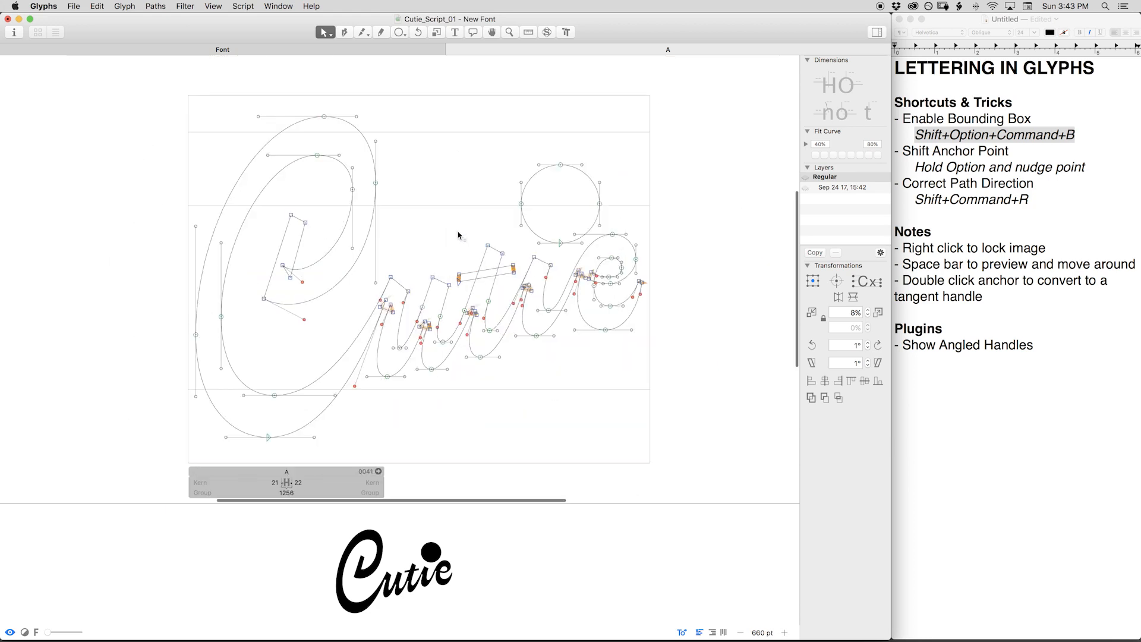
key(space)
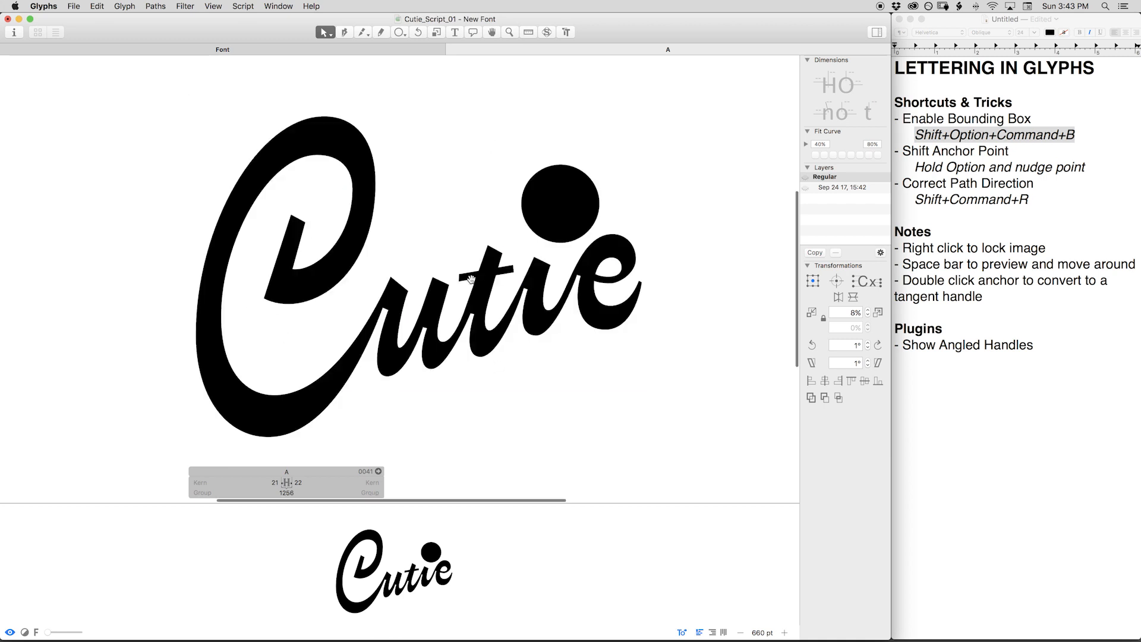
drag(413, 268, 527, 244)
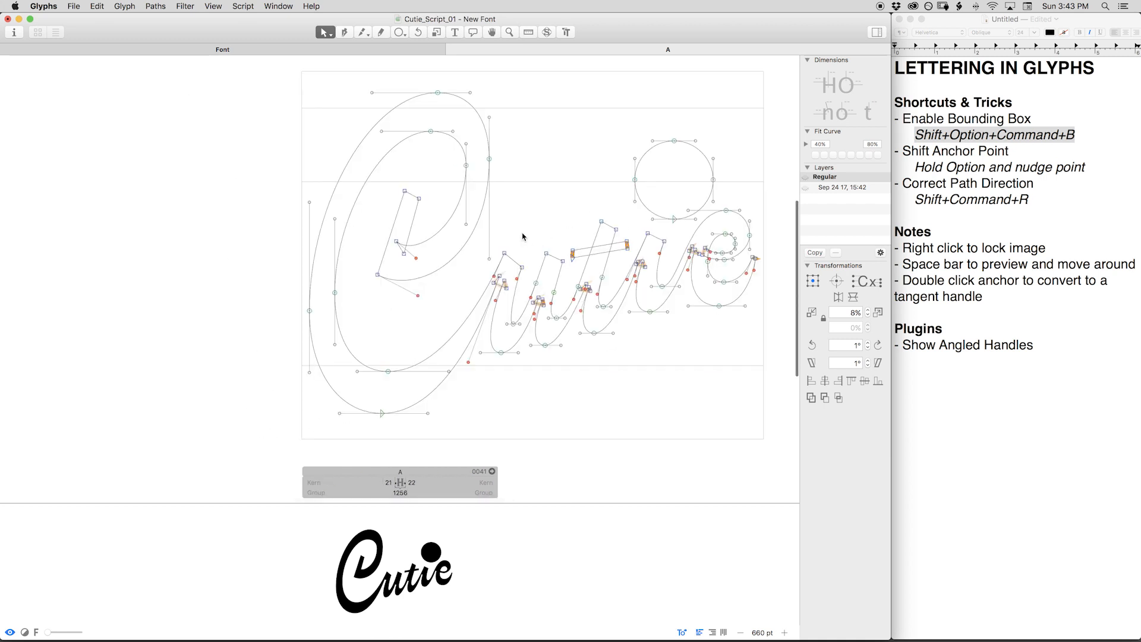
key(super+plus)
key(super+plus)
key(space)
drag(584, 193, 571, 123)
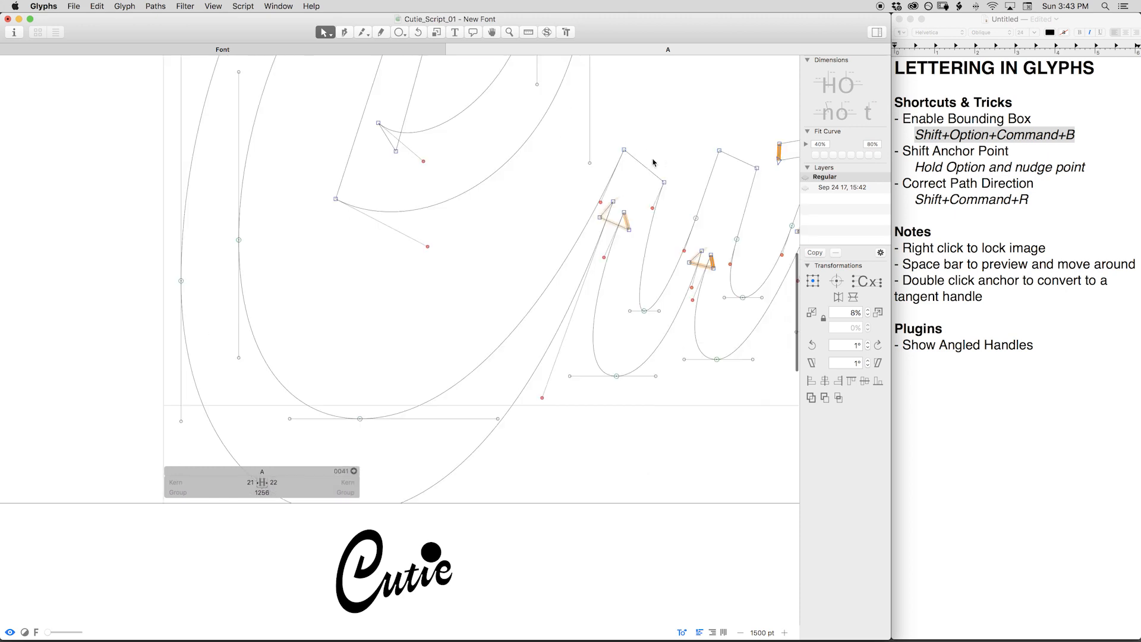
key(space)
drag(653, 162, 321, 291)
key(space)
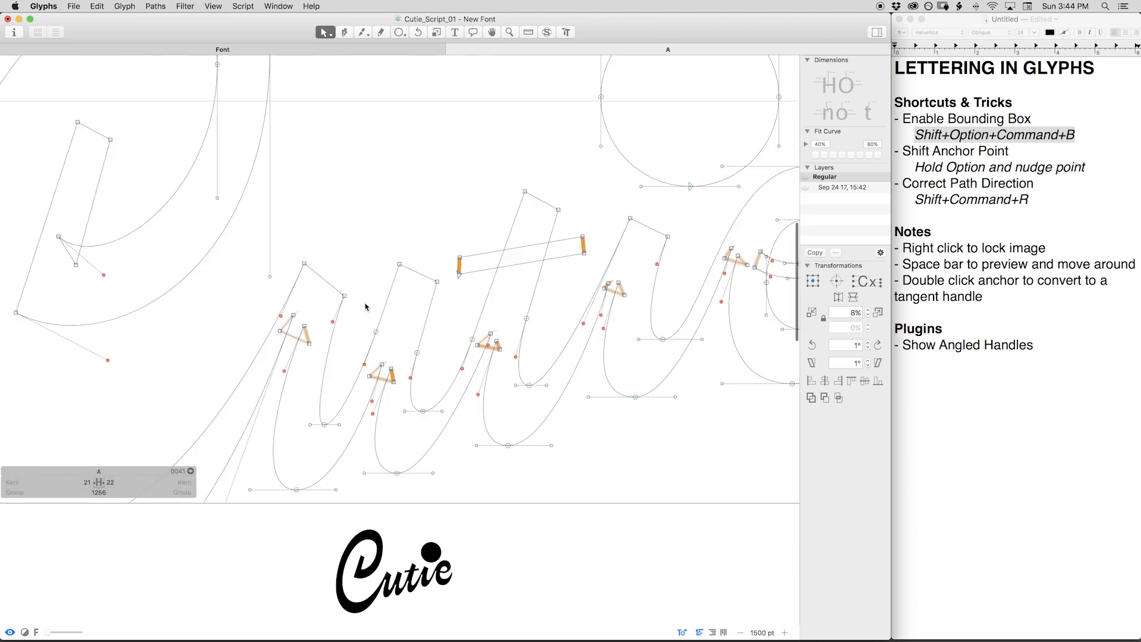
Examine the angles of the slanted stem ends on the C, u, t and i by selecting their end points.
drag(67, 108, 131, 154)
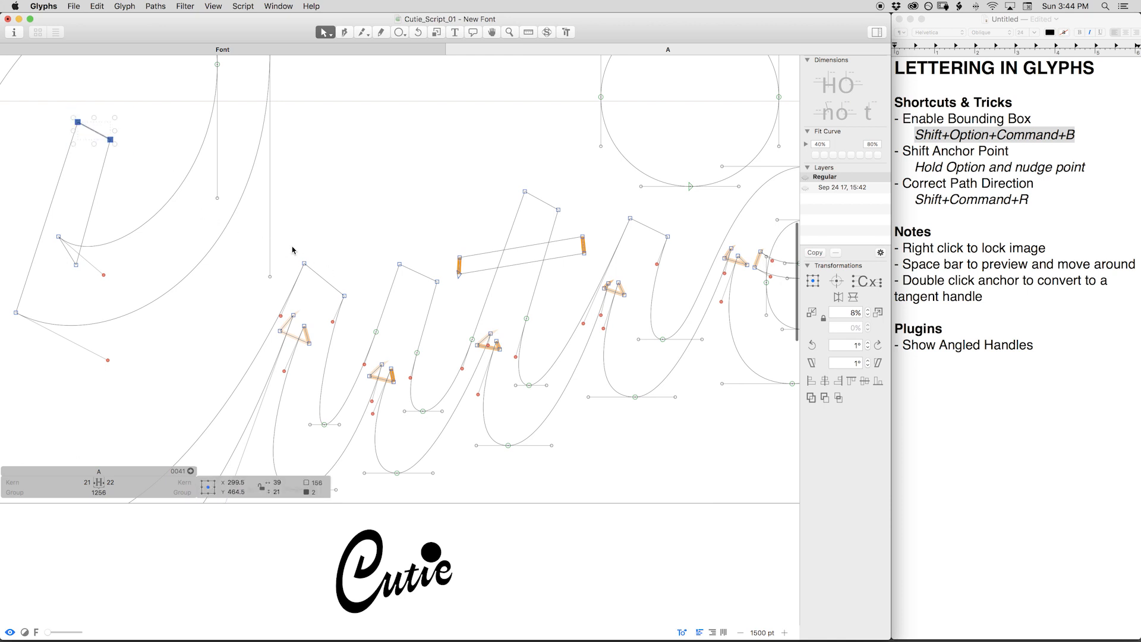
drag(295, 254, 350, 302)
drag(386, 248, 437, 289)
drag(581, 232, 504, 172)
drag(625, 199, 561, 287)
key(space)
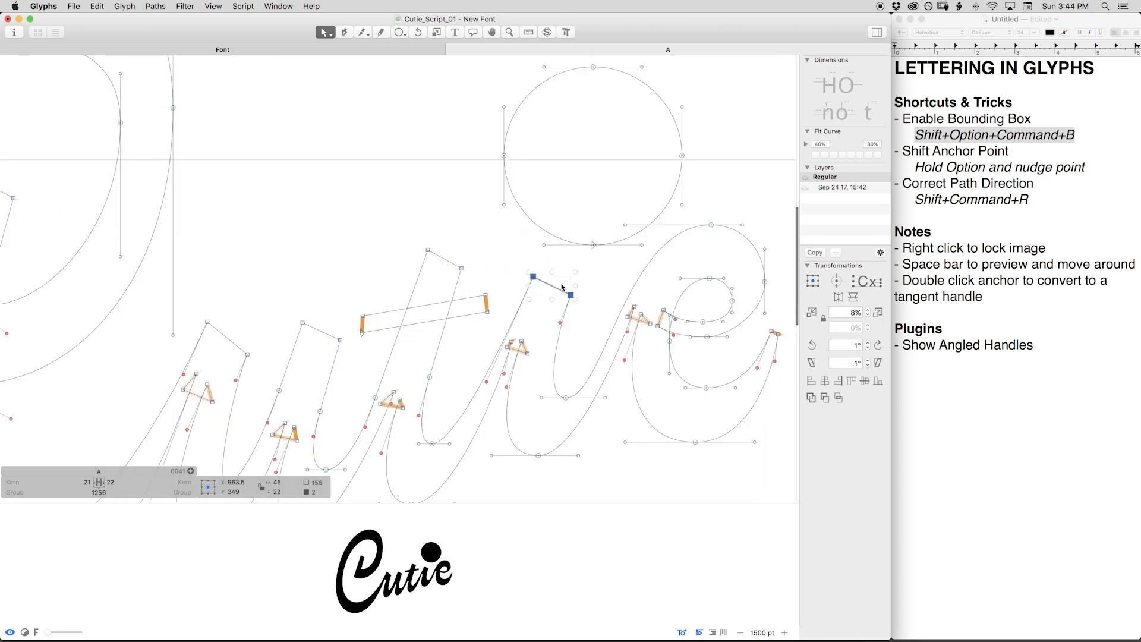
key(space)
drag(367, 209, 426, 179)
key(space)
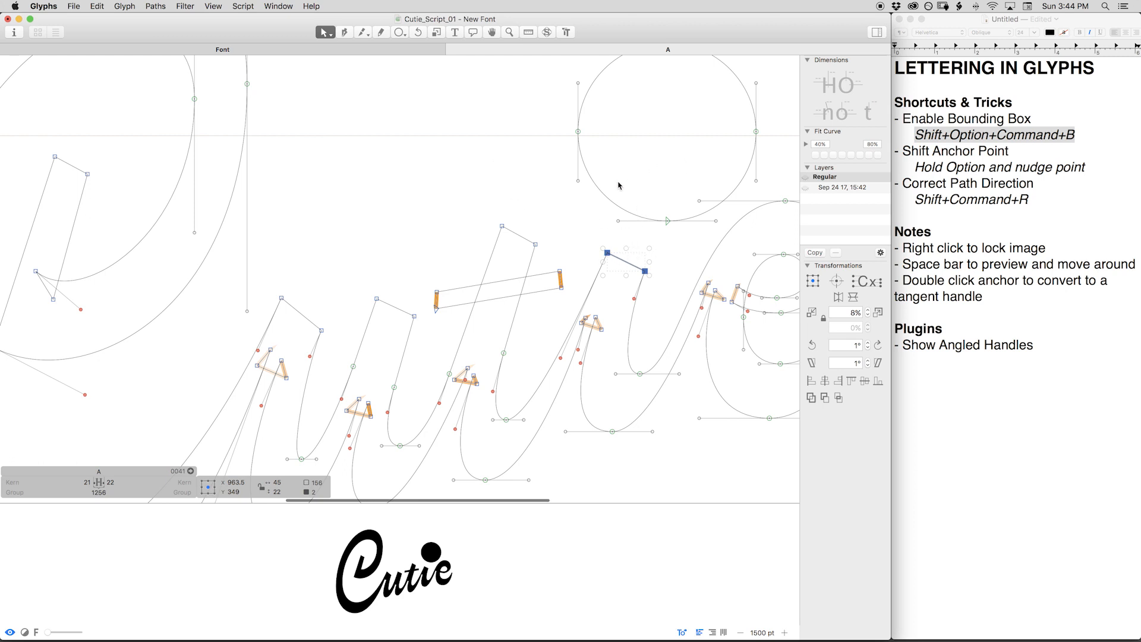
Add a guideline through the two end points on top of the u's second stem.
drag(354, 285, 421, 328)
key(space)
drag(395, 254, 391, 220)
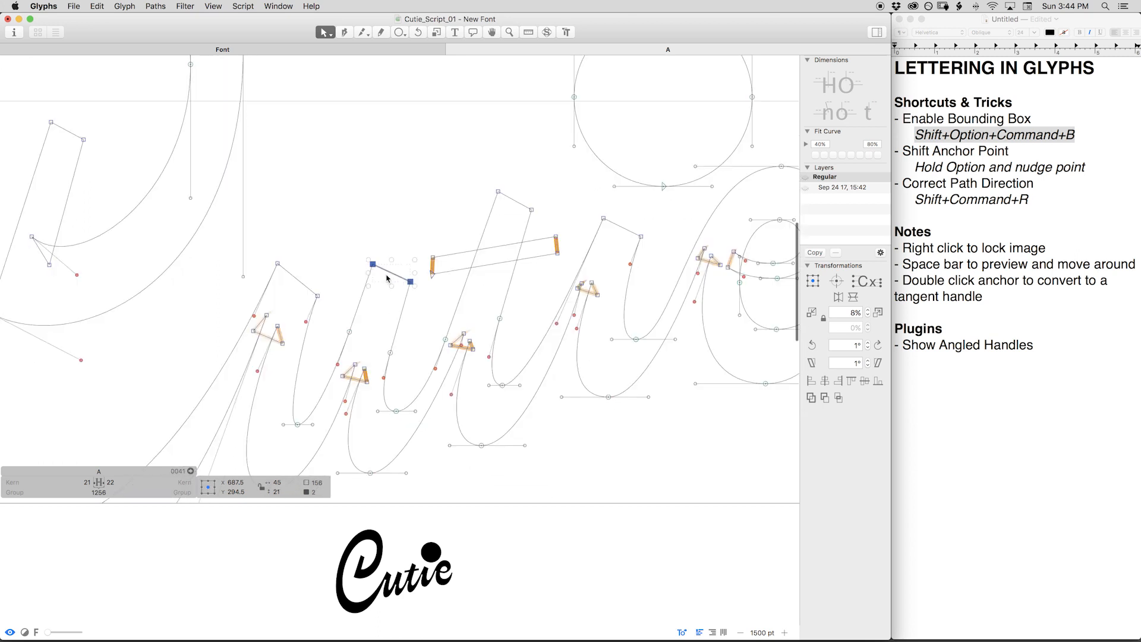
right_click(392, 273)
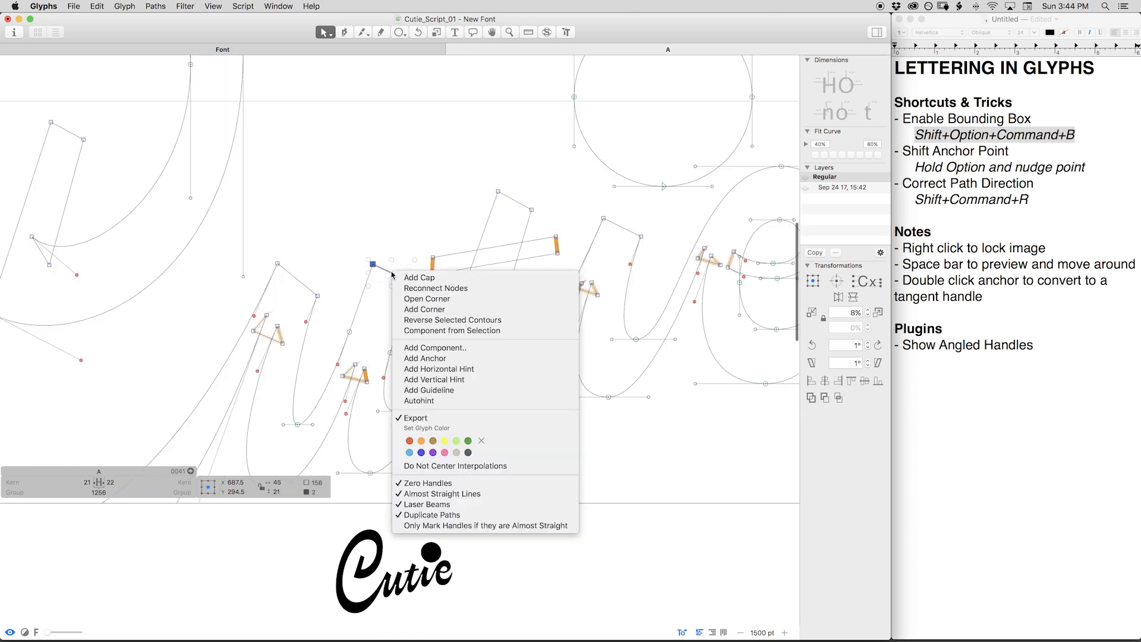
click(445, 390)
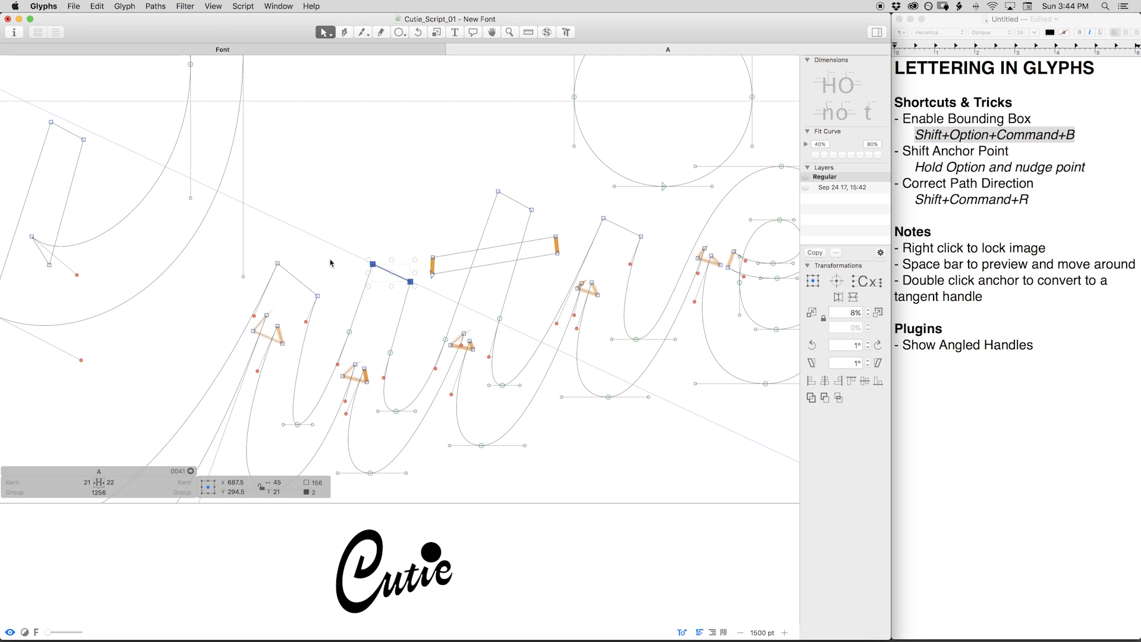
Add a guideline along the left edge of the t stem, and delete it again.
click(446, 340)
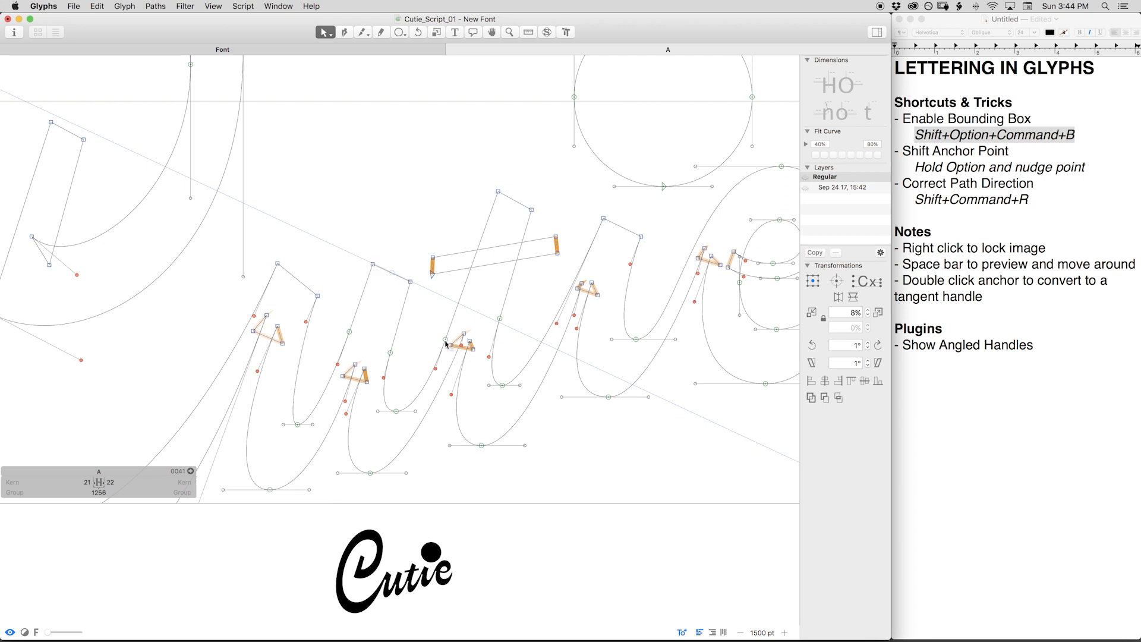
shift+click(498, 191)
right_click(499, 219)
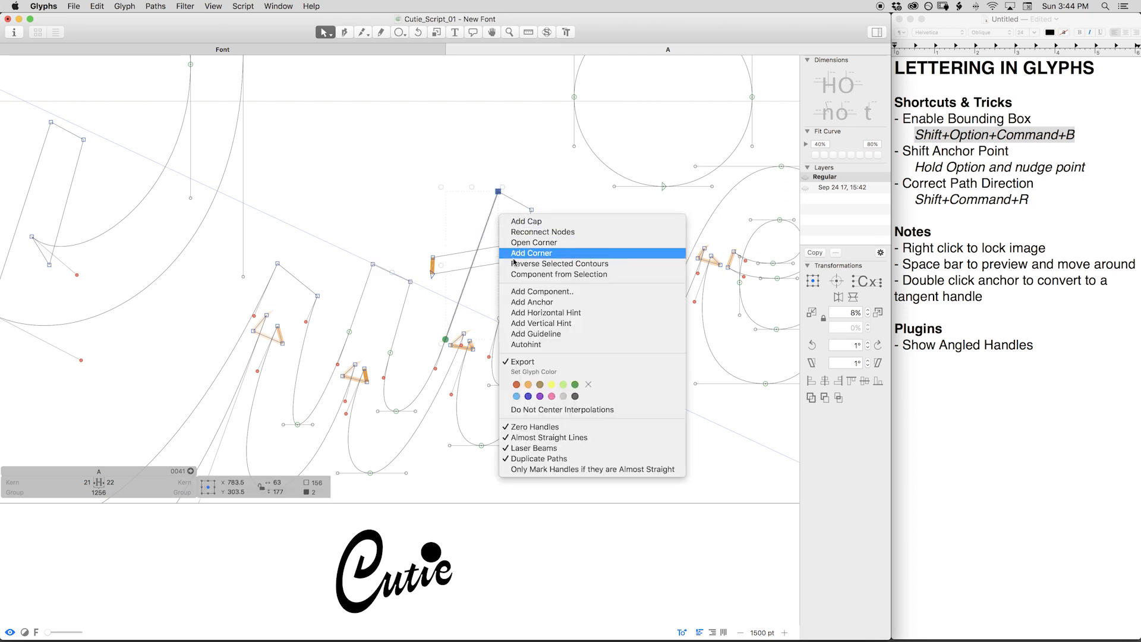
click(536, 336)
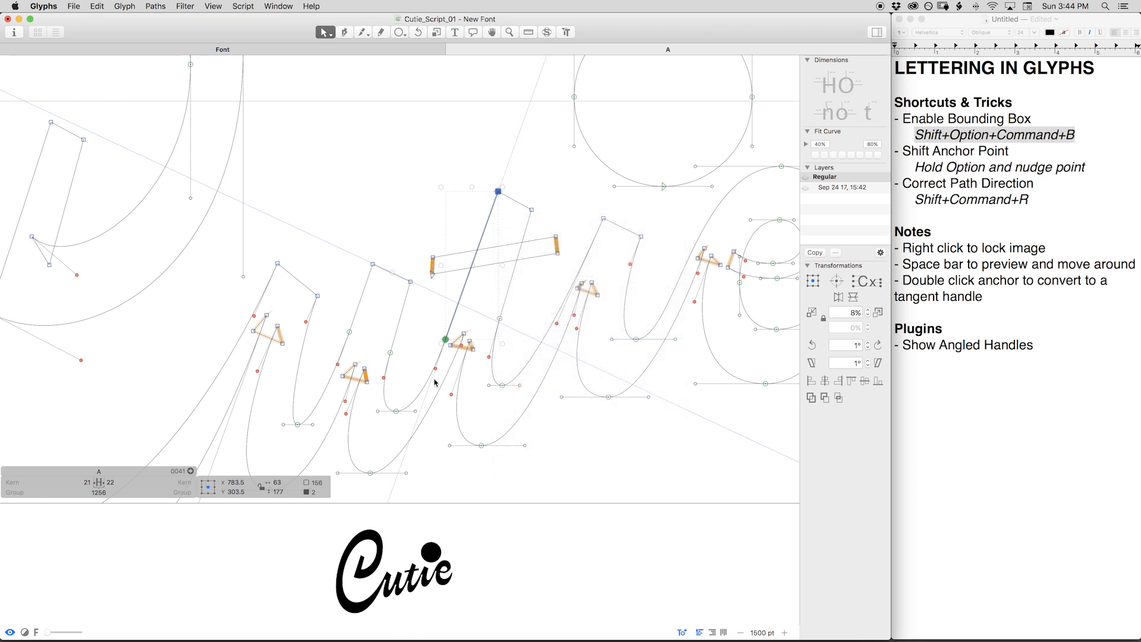
click(472, 267)
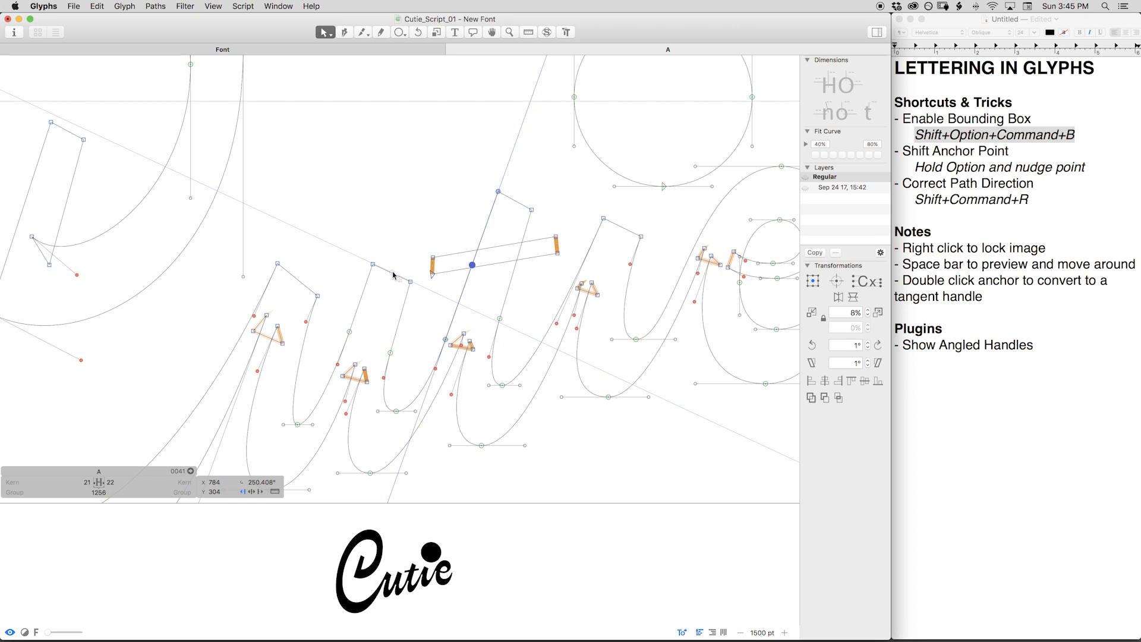
key(Delete)
Try moving the slanted guideline to x 698, y 325 and changing its angle.
drag(393, 275, 402, 249)
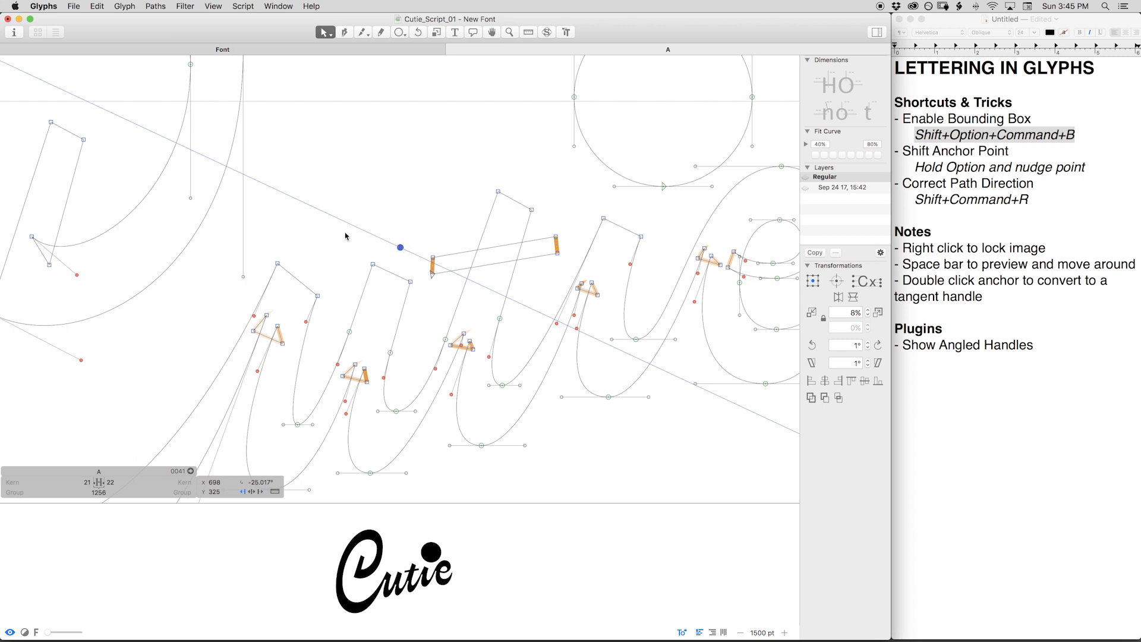
drag(338, 222, 309, 223)
key(super+z)
Snap the slanted guideline to the second u stem's right corner at x 710, y 284, and place a parallel copy at x 599, y 267.
drag(400, 247, 411, 286)
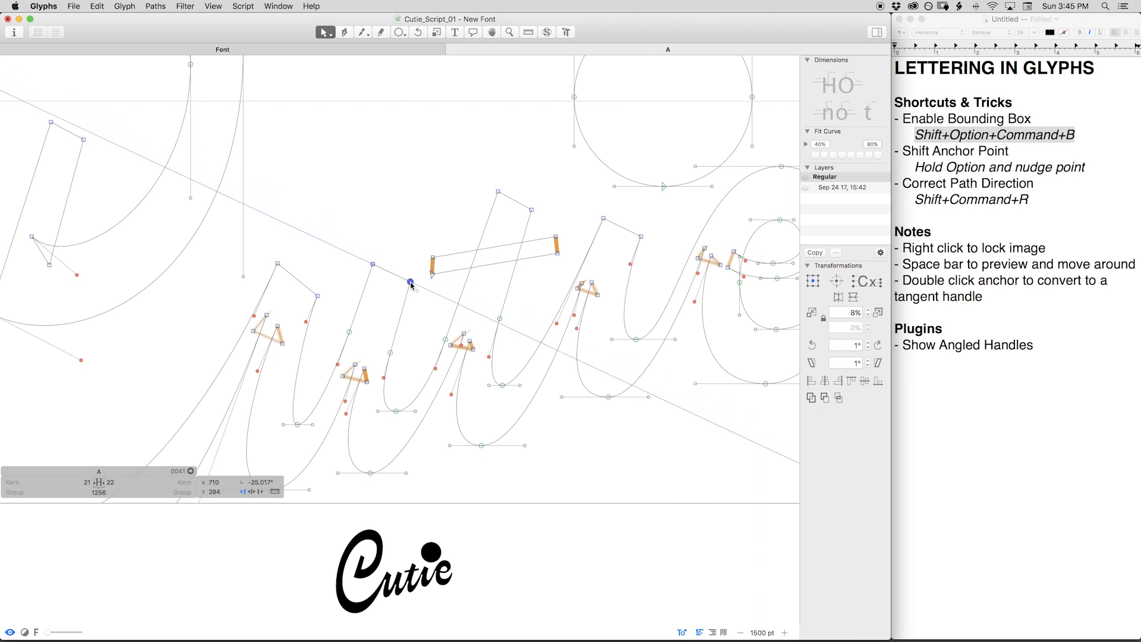
drag(410, 284, 319, 299)
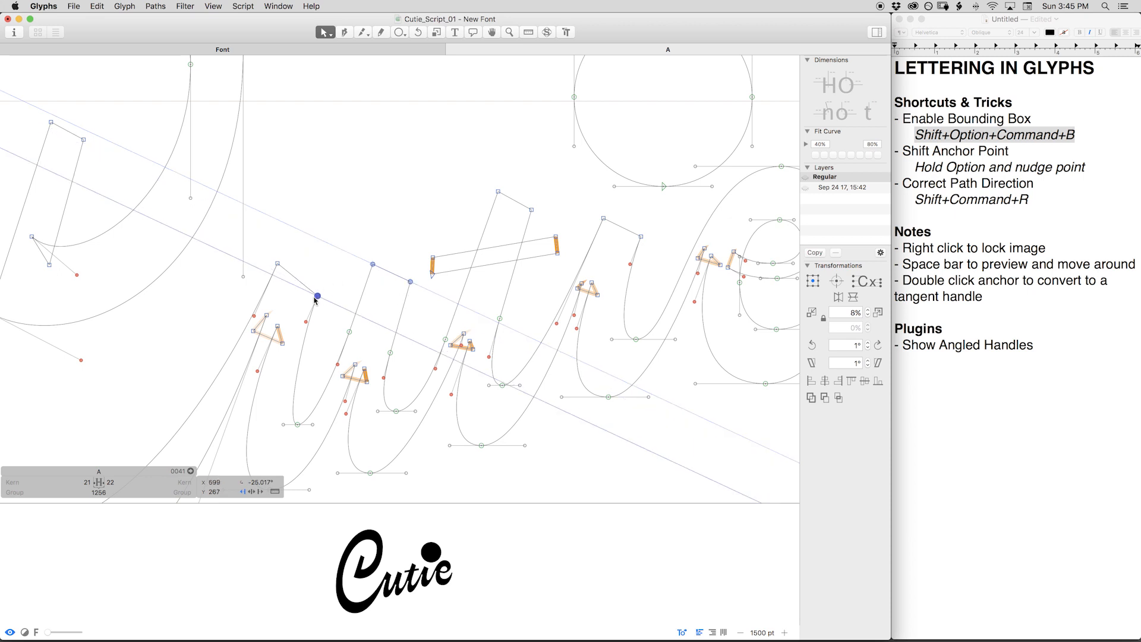
Remove the extra guideline, and use the remaining one at x 551, y 306 to align the first u stem's right corner at x 605, y 281.
click(409, 282)
key(Delete)
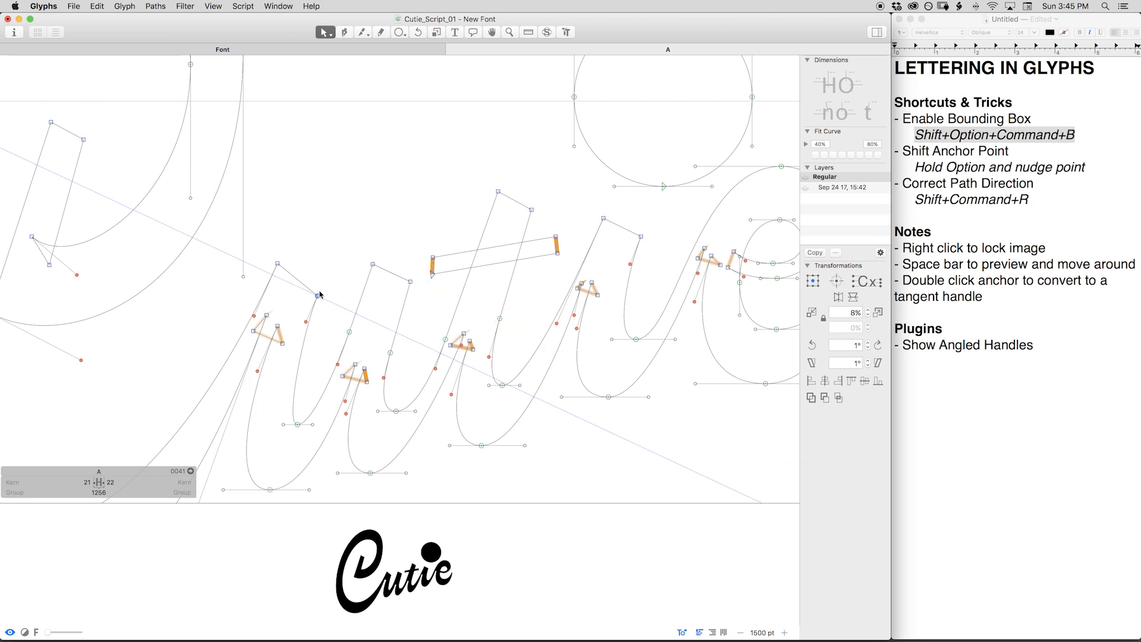
drag(317, 297, 279, 266)
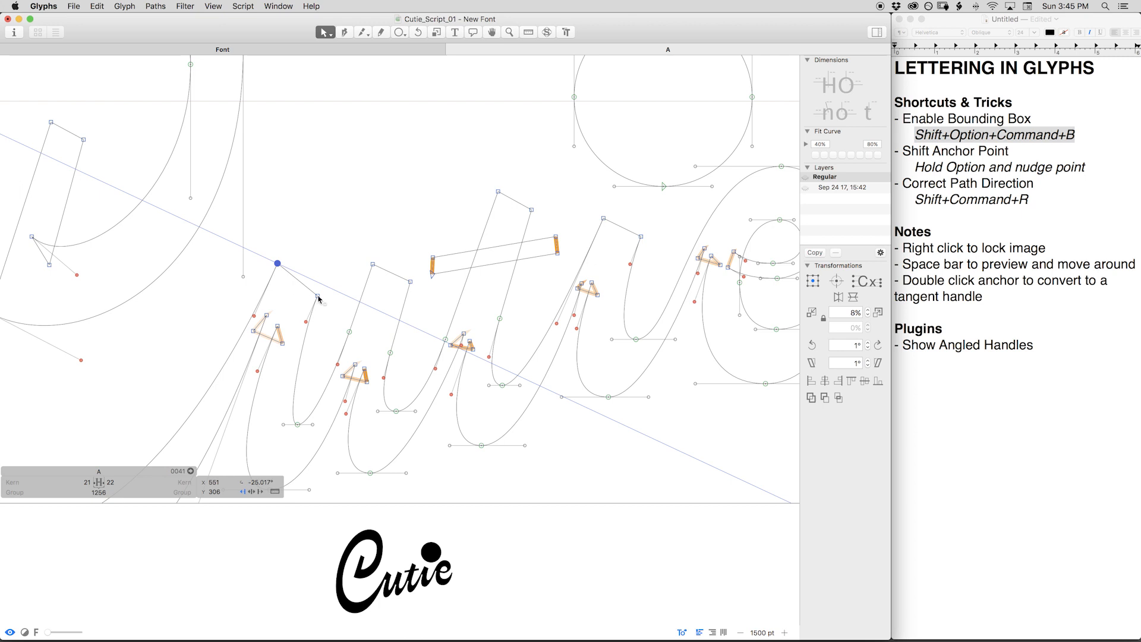
drag(318, 296, 323, 286)
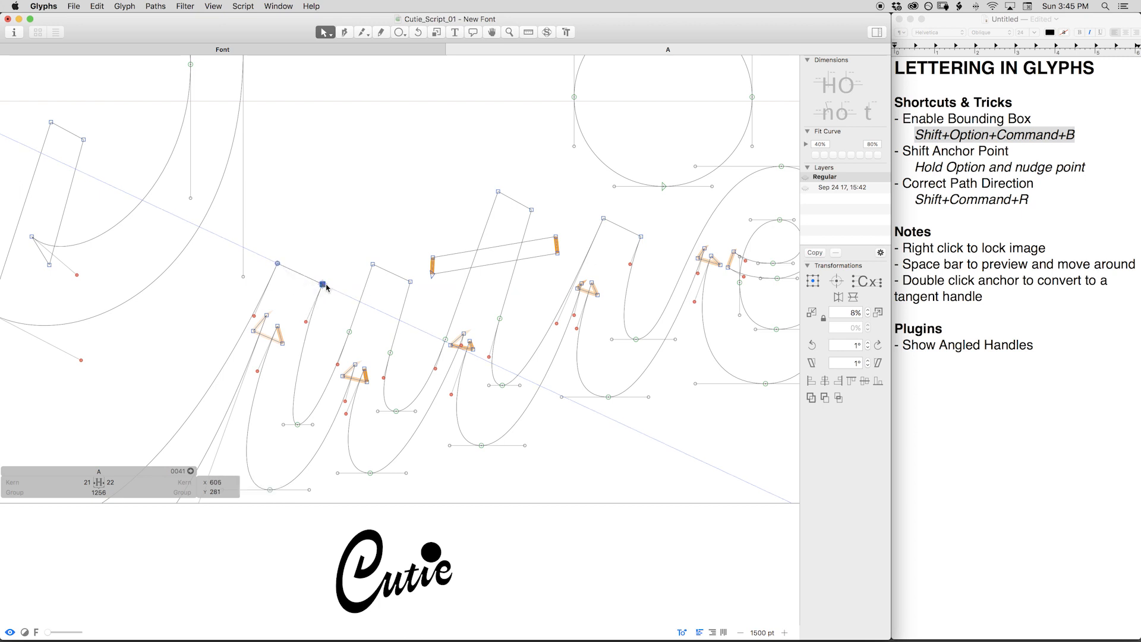
drag(323, 286, 323, 286)
Examine up close how the first u stem's right corner meets the slanted guideline.
key(z)
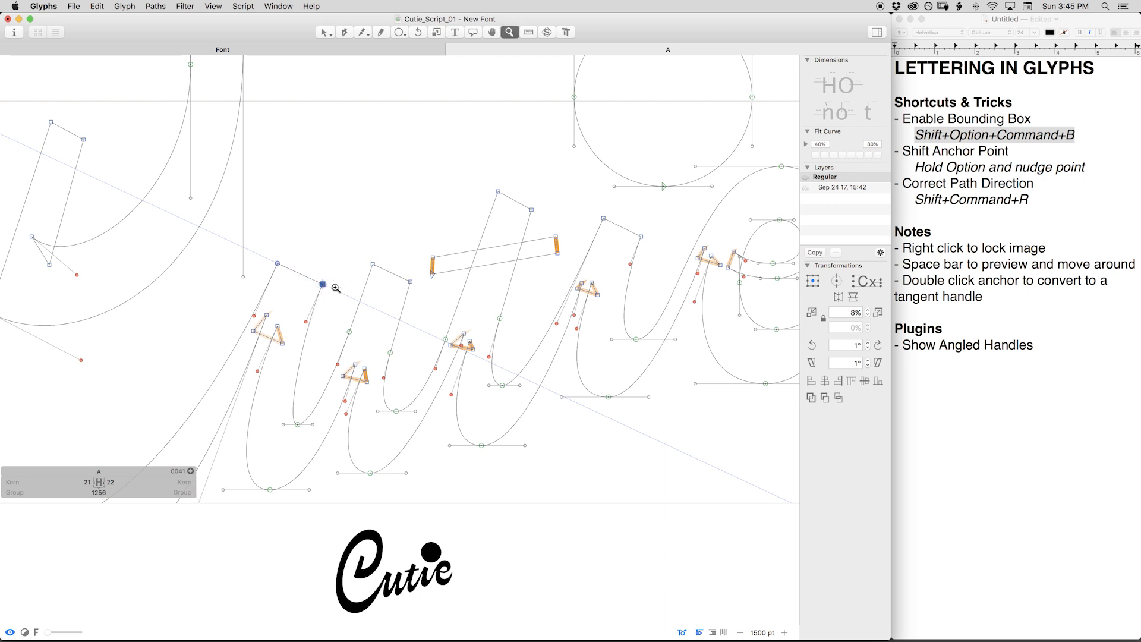
drag(300, 263, 366, 301)
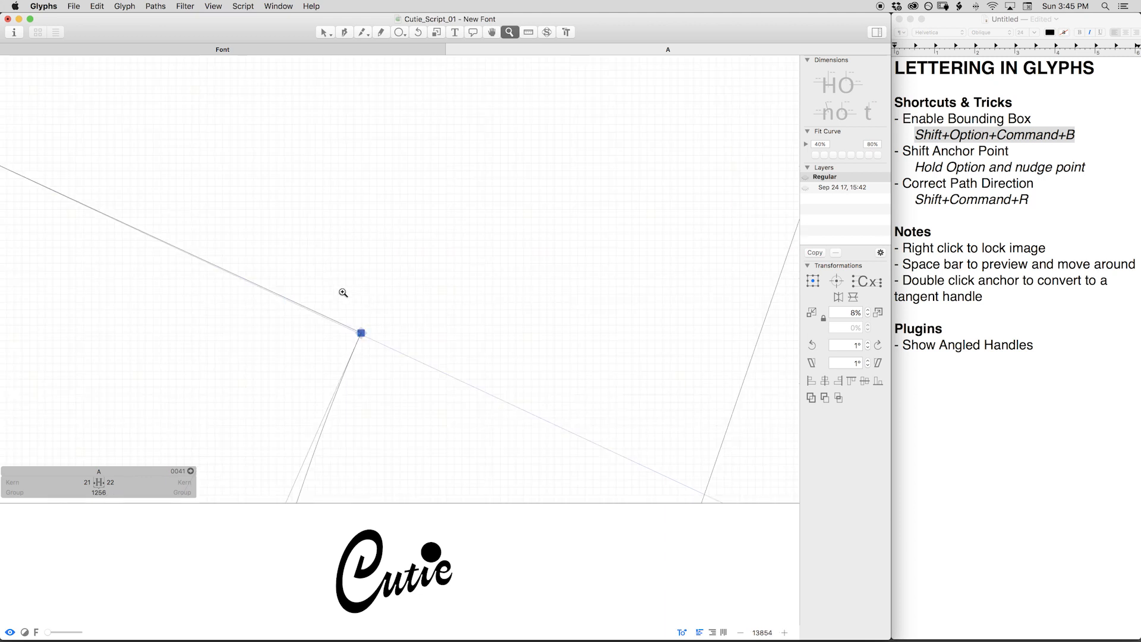
drag(247, 234, 458, 393)
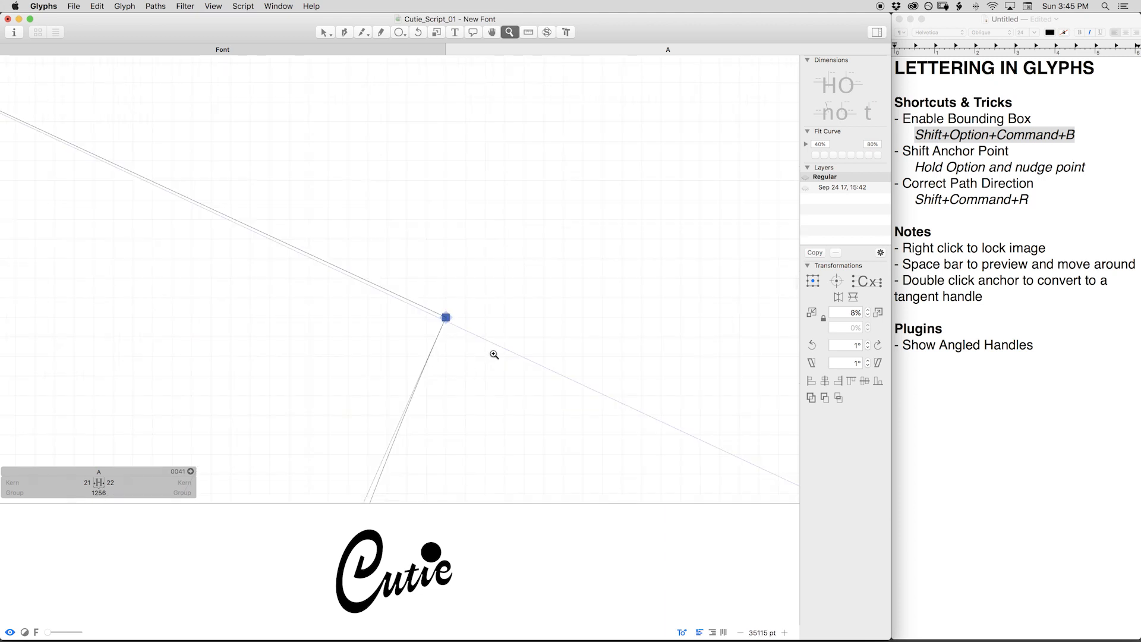
key(v)
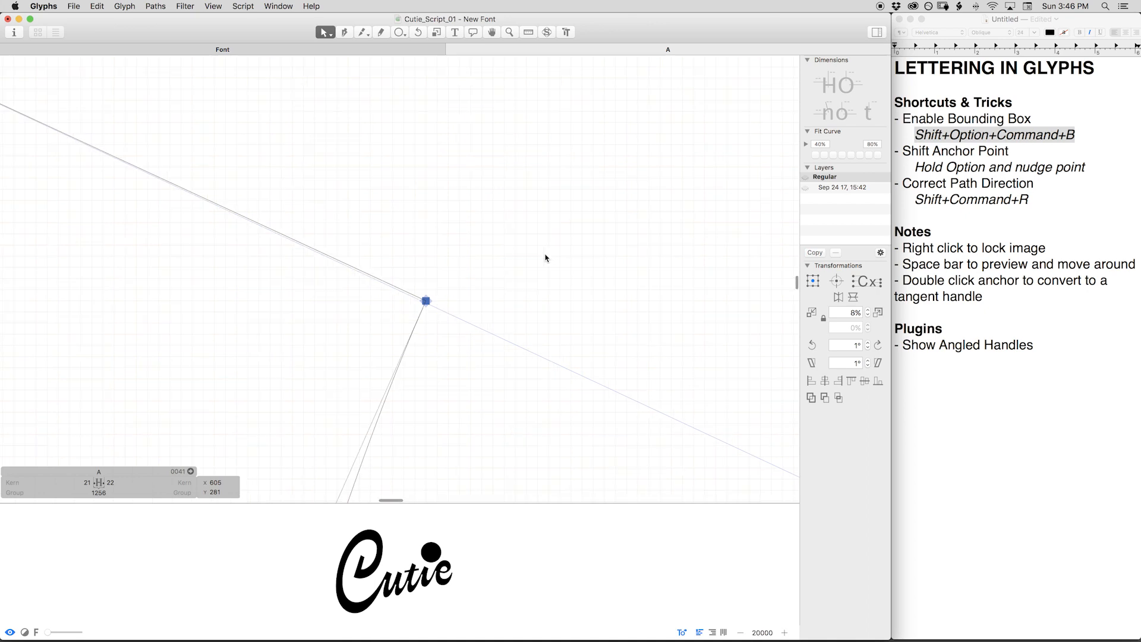
key(super+0)
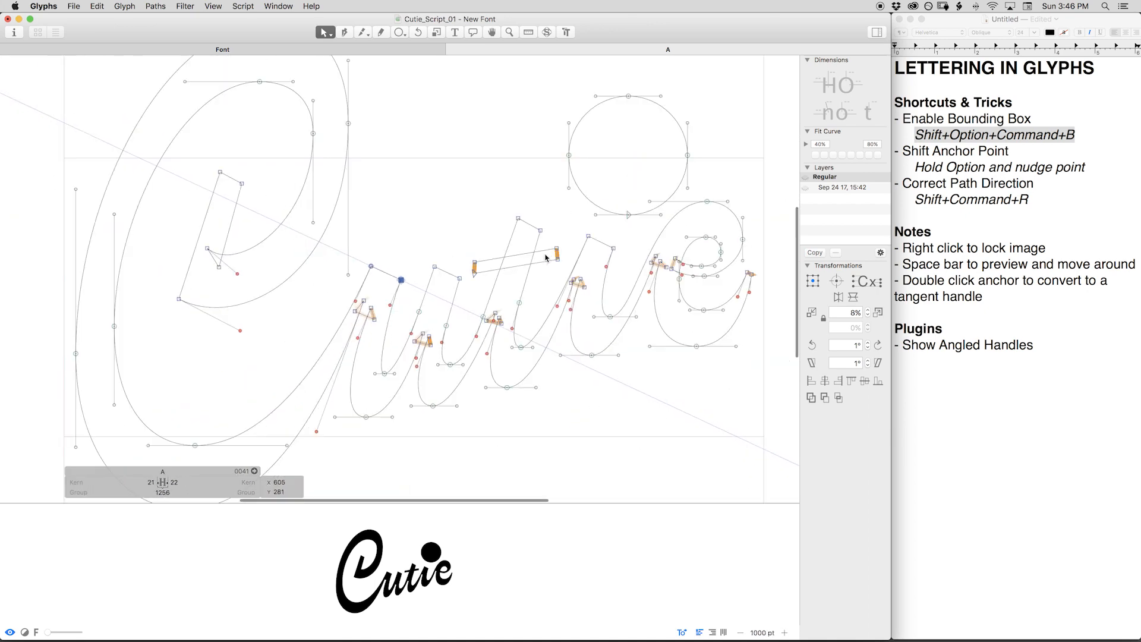
key(super+equal)
key(super+equal)
key(super+equal)
key(super+equal)
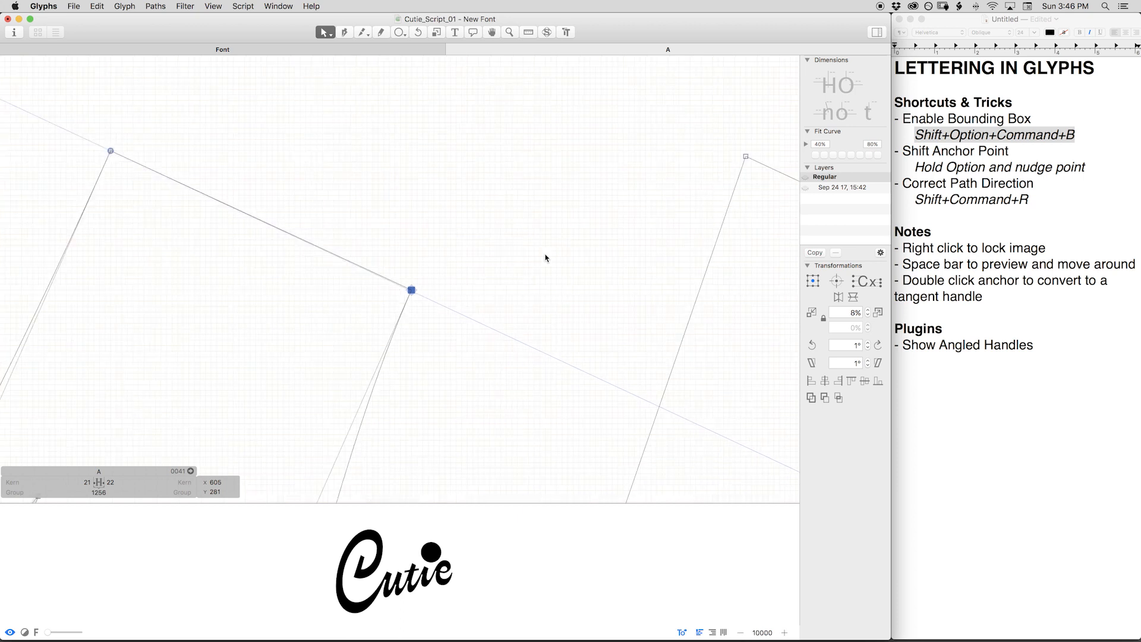
key(super+minus)
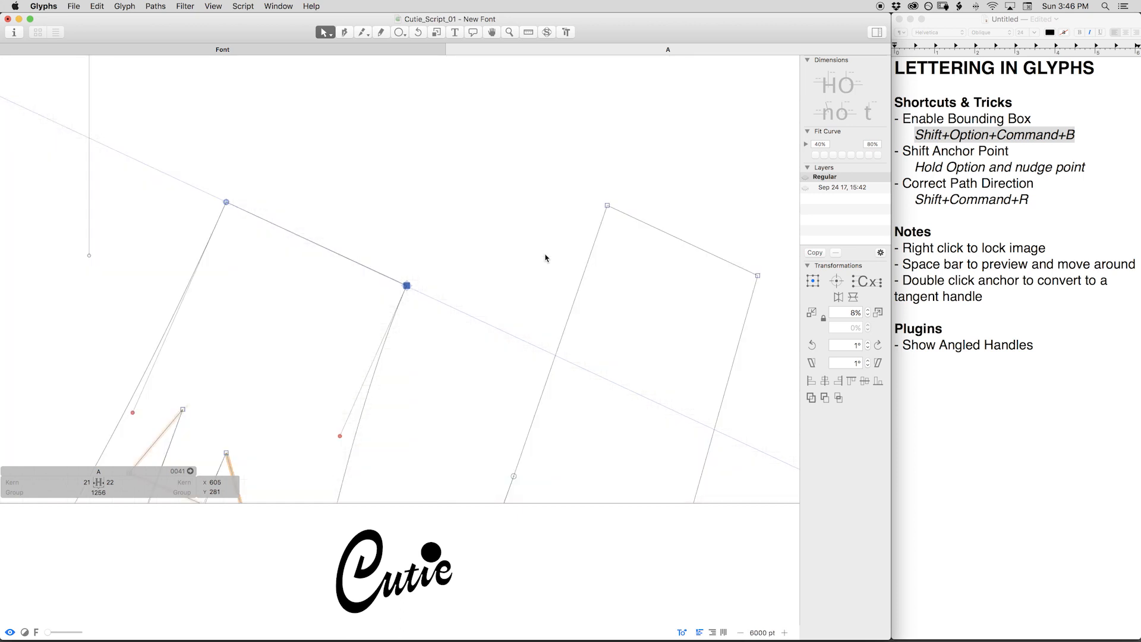
key(super+equal)
key(super+equal)
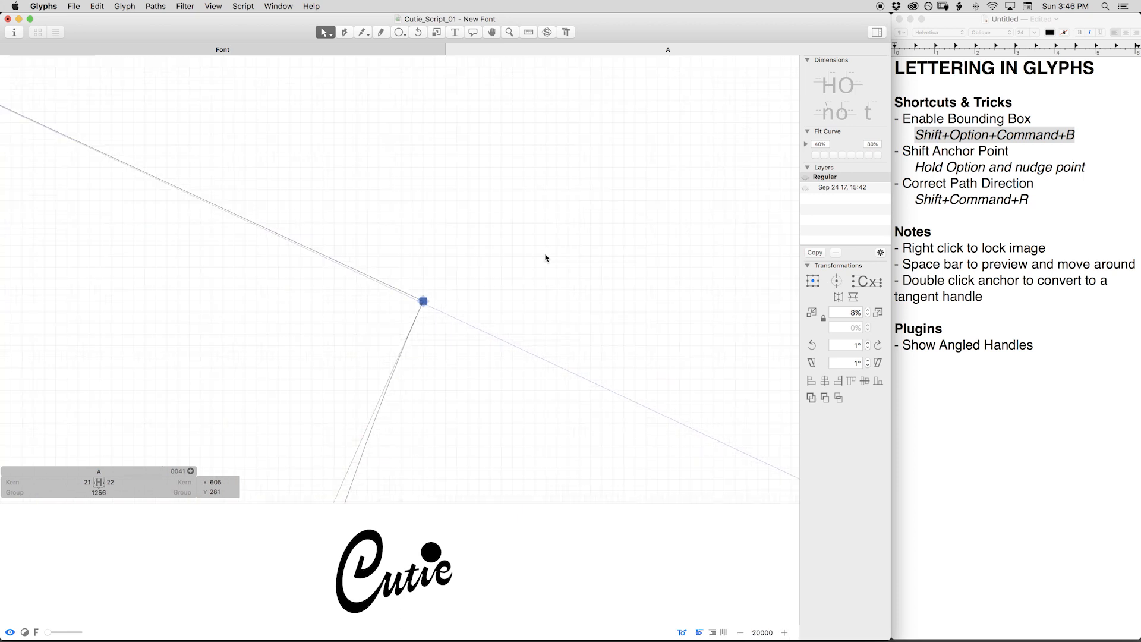
key(super+minus)
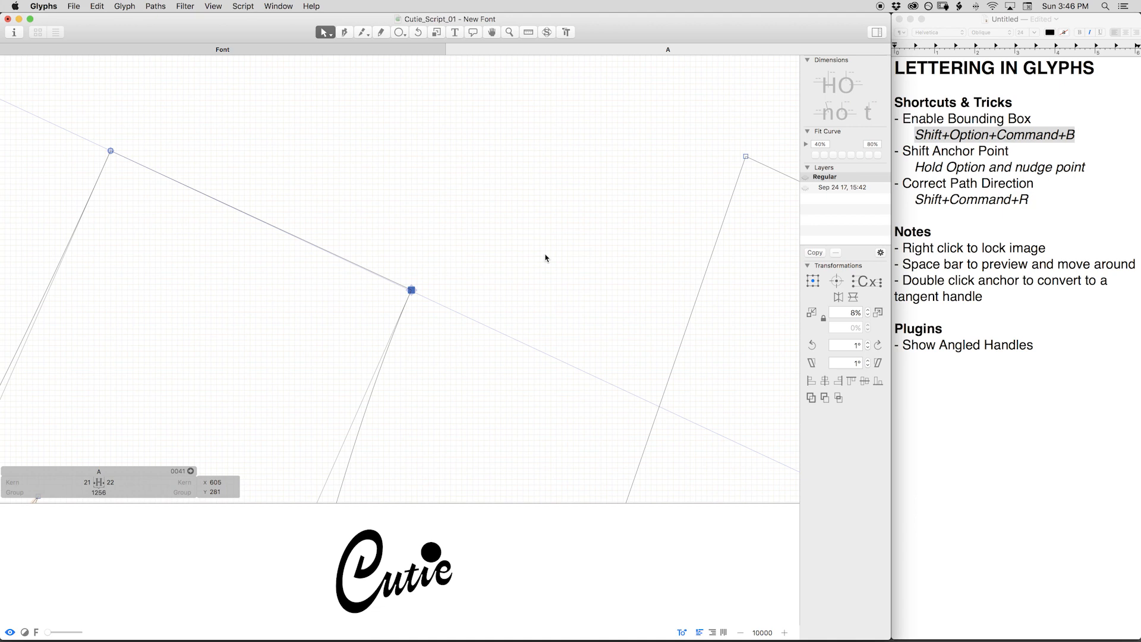
key(super+minus)
key(super+minus)
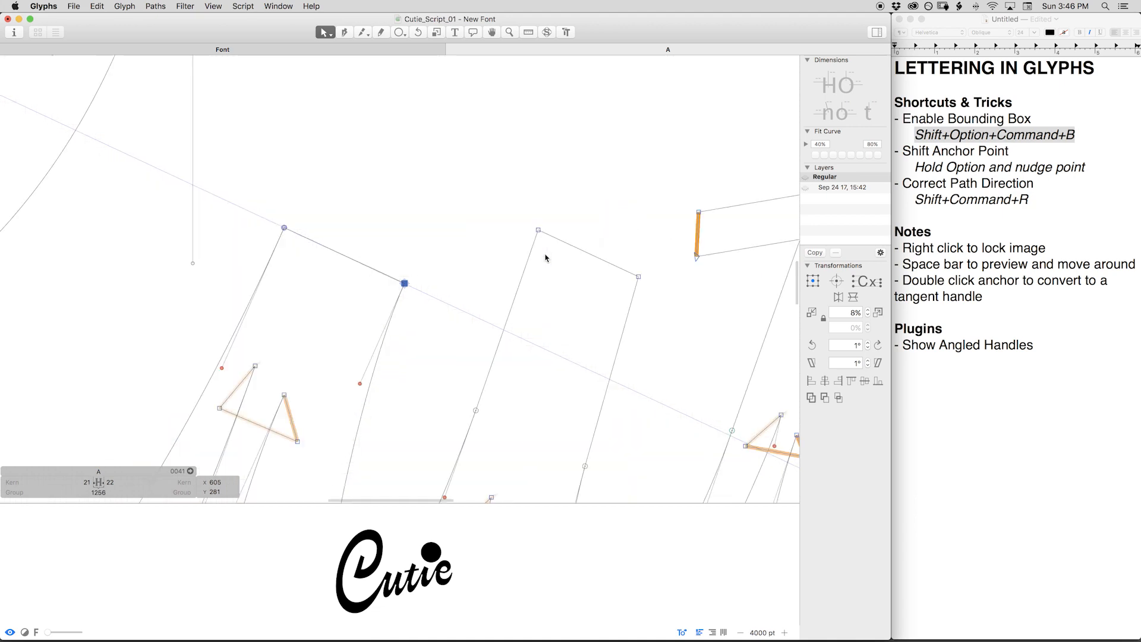
key(super+plus)
key(super+plus)
key(super+plus)
key(super+plus)
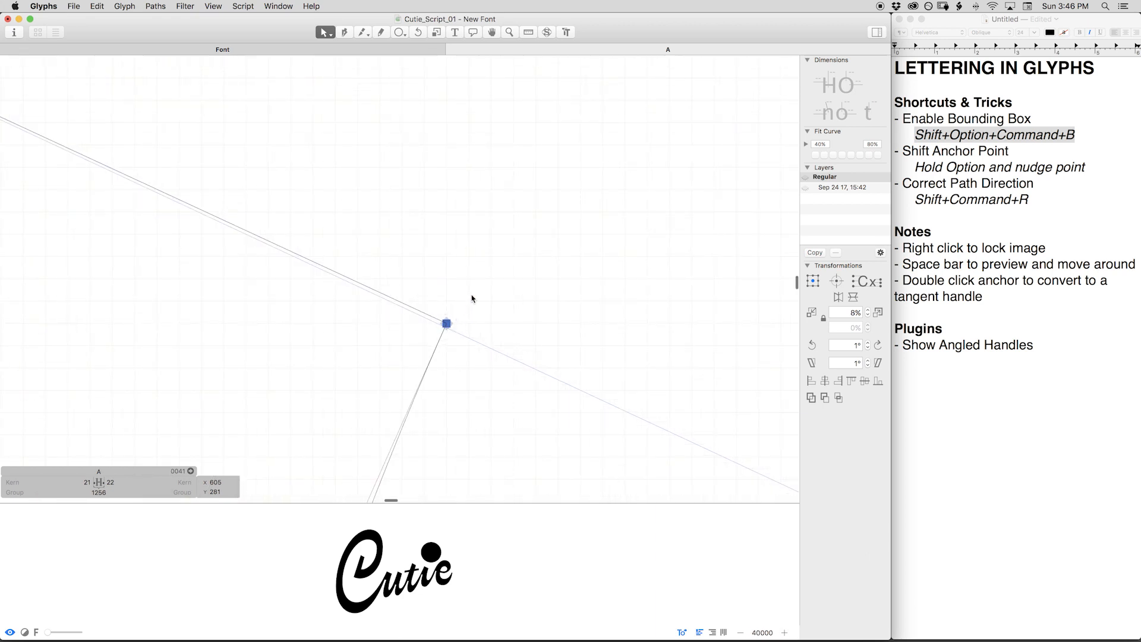
key(super+minus)
key(super+minus)
key(super+minus)
key(super+minus)
key(super+minus)
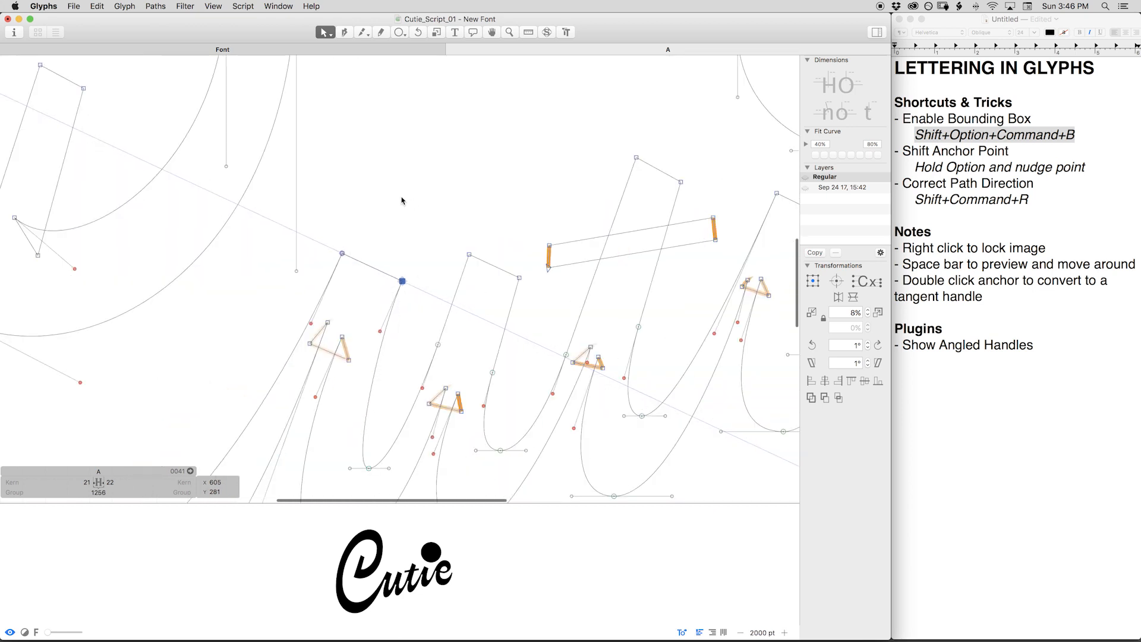
click(389, 228)
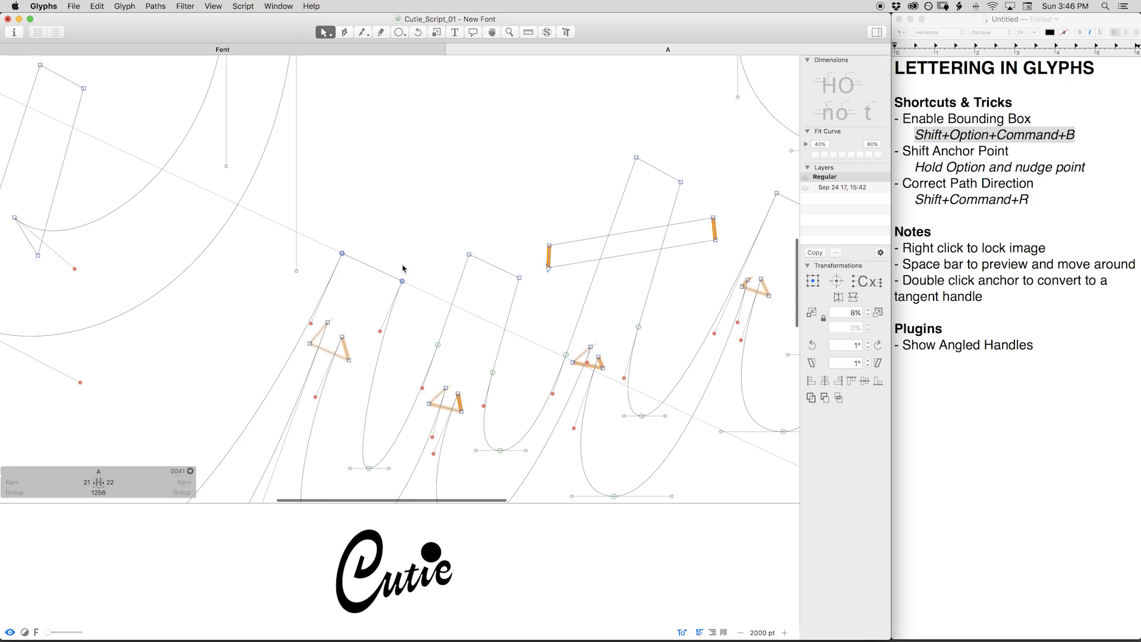
Move the -25.017° guideline to the t stem's upper left corner at x 815, y 392, and align the stem's right corner to it.
click(342, 254)
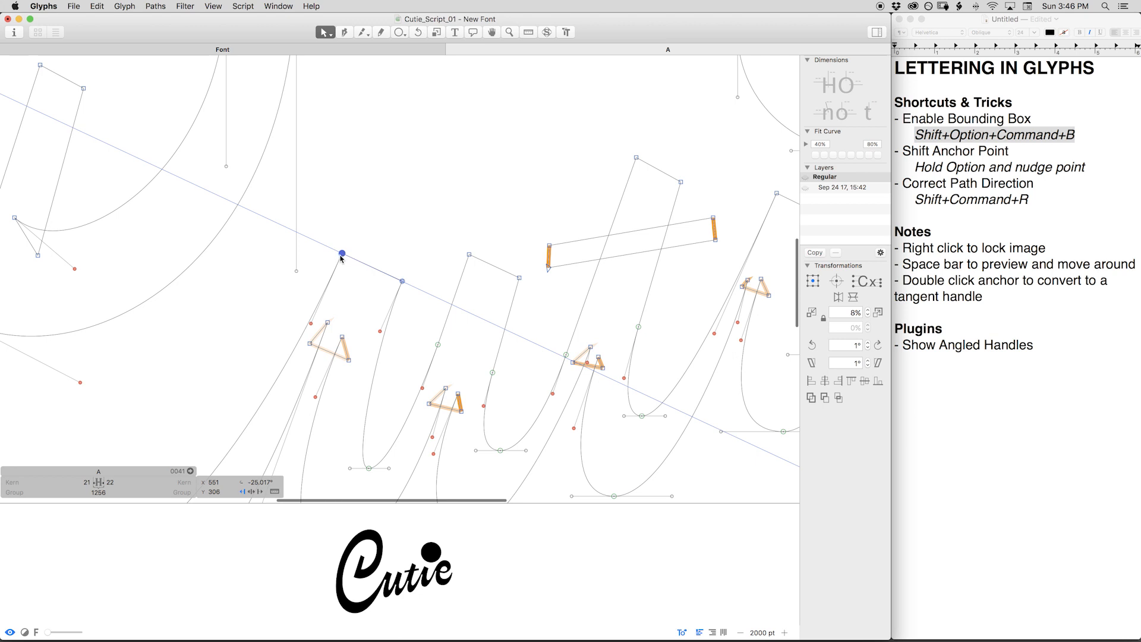
click(635, 157)
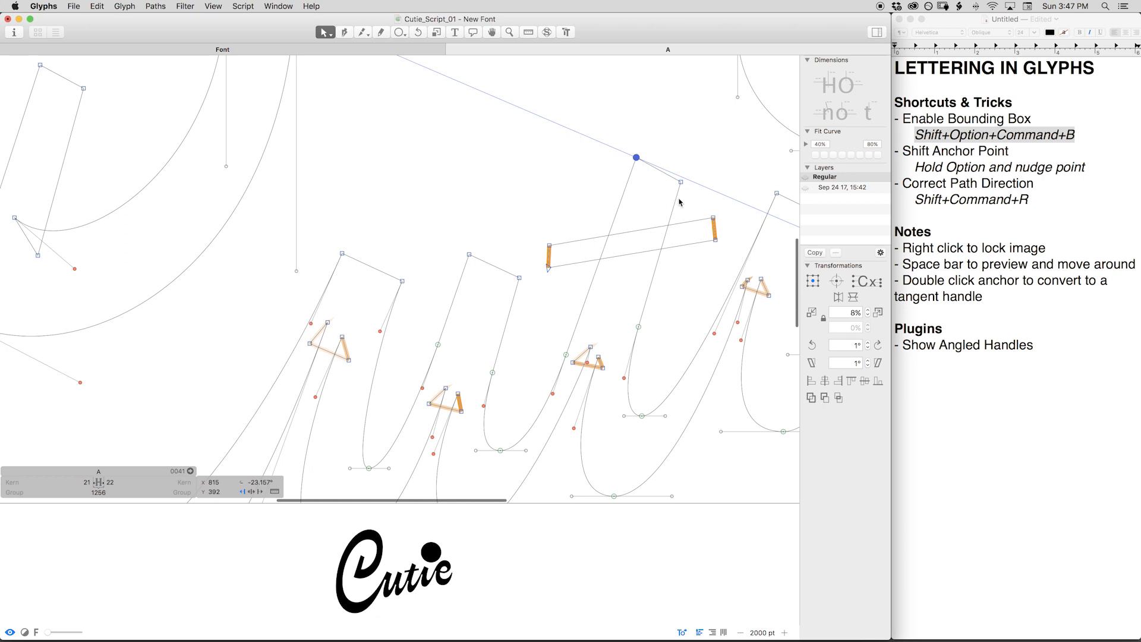
drag(682, 199, 524, 188)
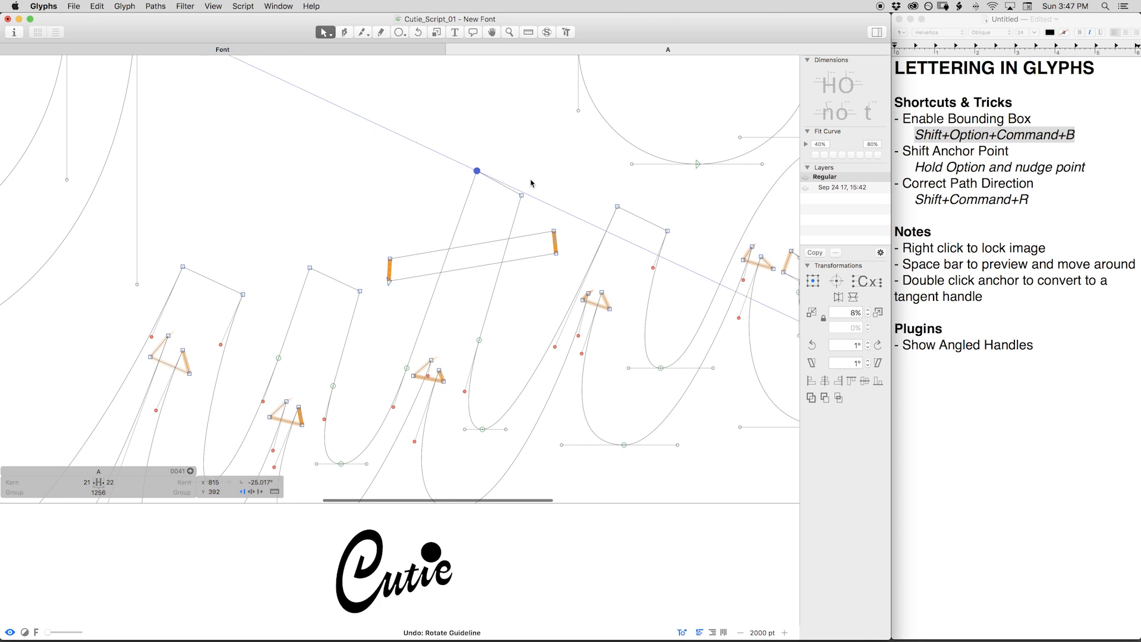
key(super+equal)
key(space)
drag(475, 200, 350, 277)
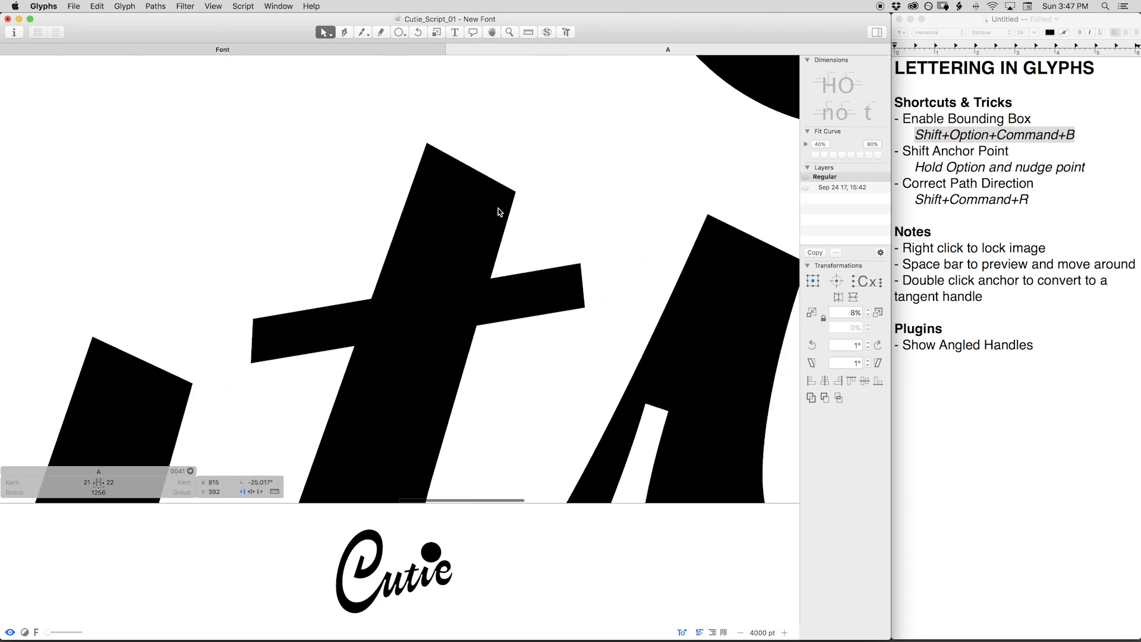
click(516, 192)
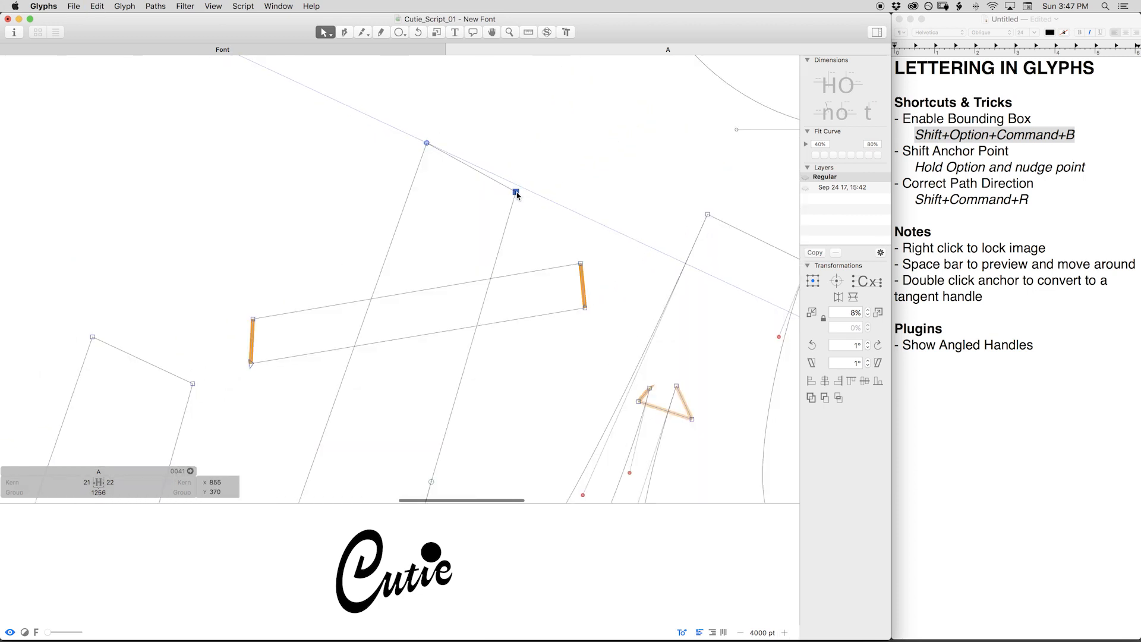
drag(517, 192, 435, 201)
Move the slanted guideline to the i stem's upper left corner, align the stem's right corner to it, and preview the filled lettering.
key(space)
drag(299, 173, 581, 244)
drag(680, 294, 680, 290)
key(space)
drag(517, 305, 27, 269)
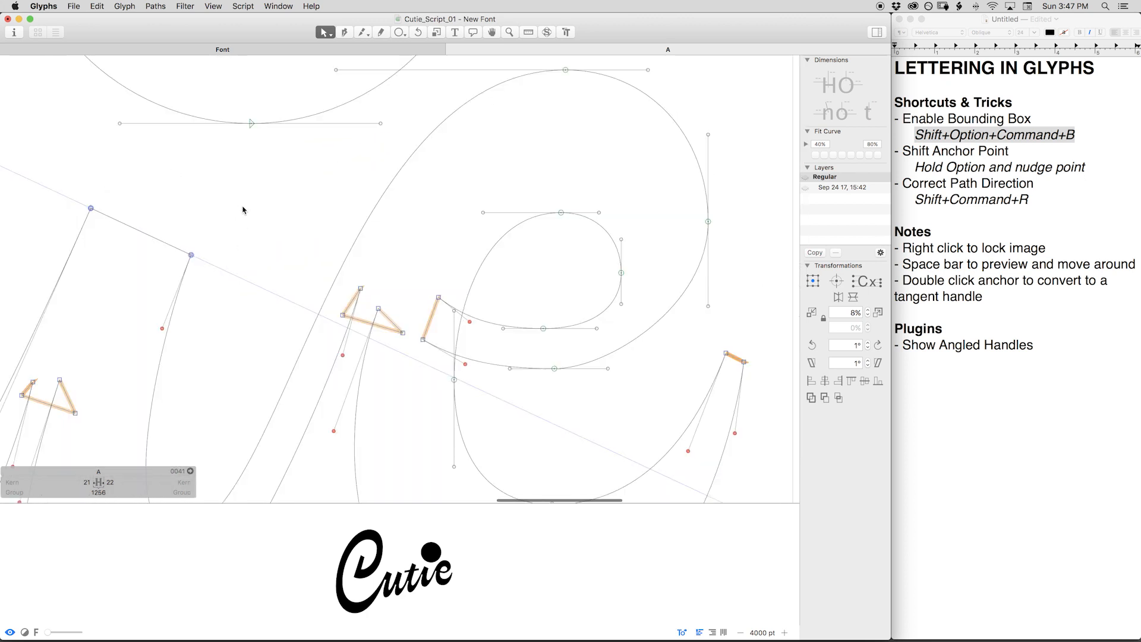
key(super+minus)
key(super+minus)
key(space)
drag(341, 234, 514, 249)
key(space)
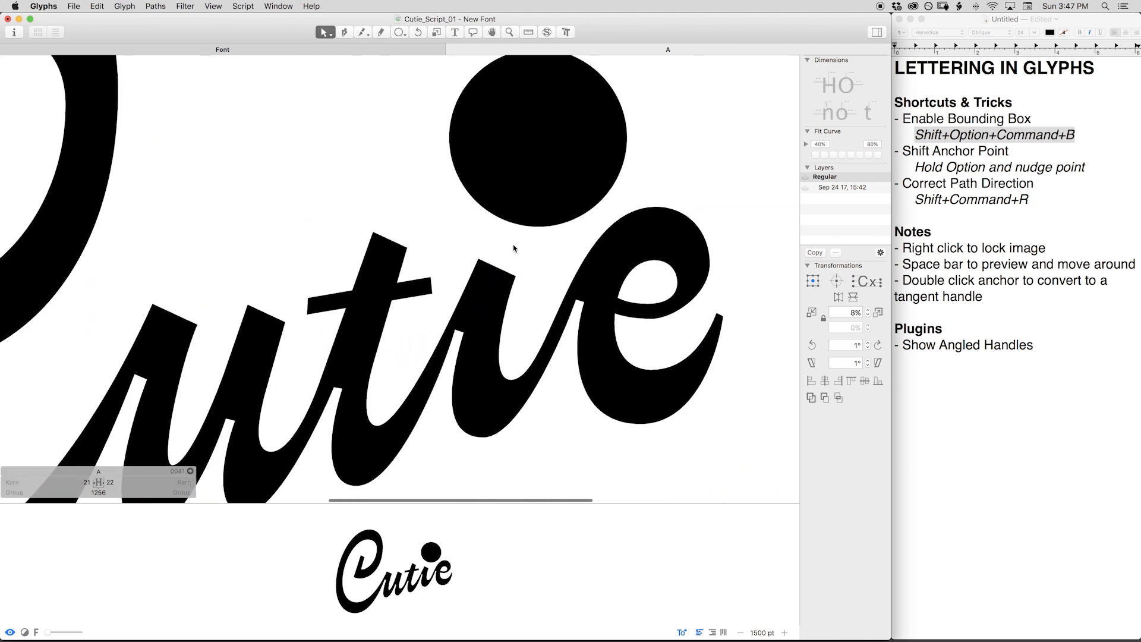
Move the slanted guideline to the upper left corner of the C's inner terminal, and nudge the terminal's right corner onto it.
click(731, 316)
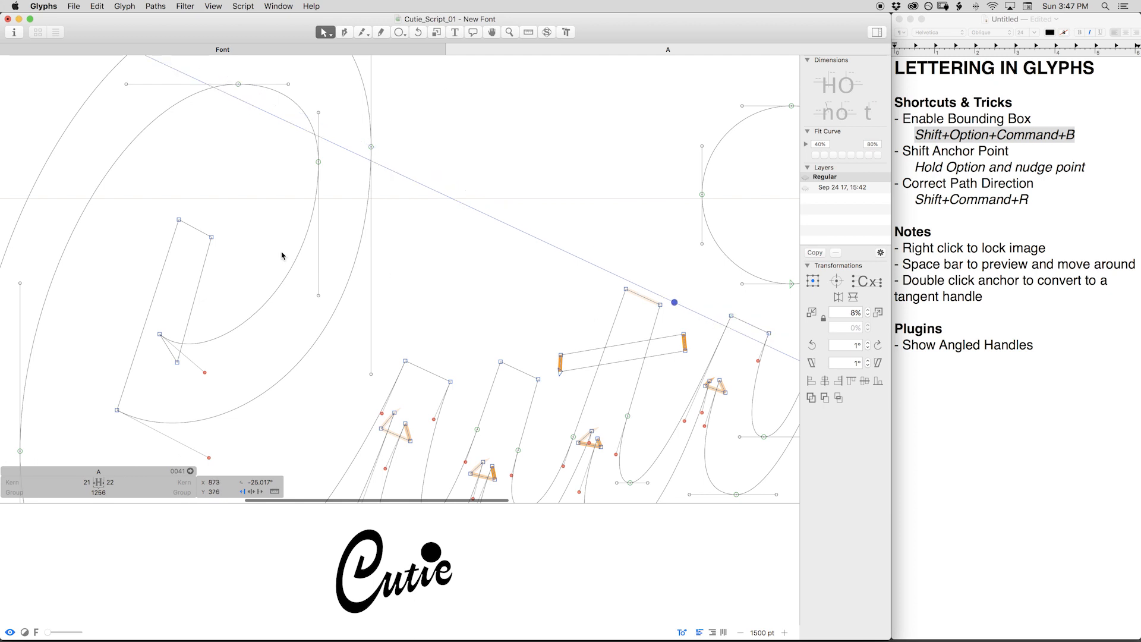
click(179, 220)
click(212, 237)
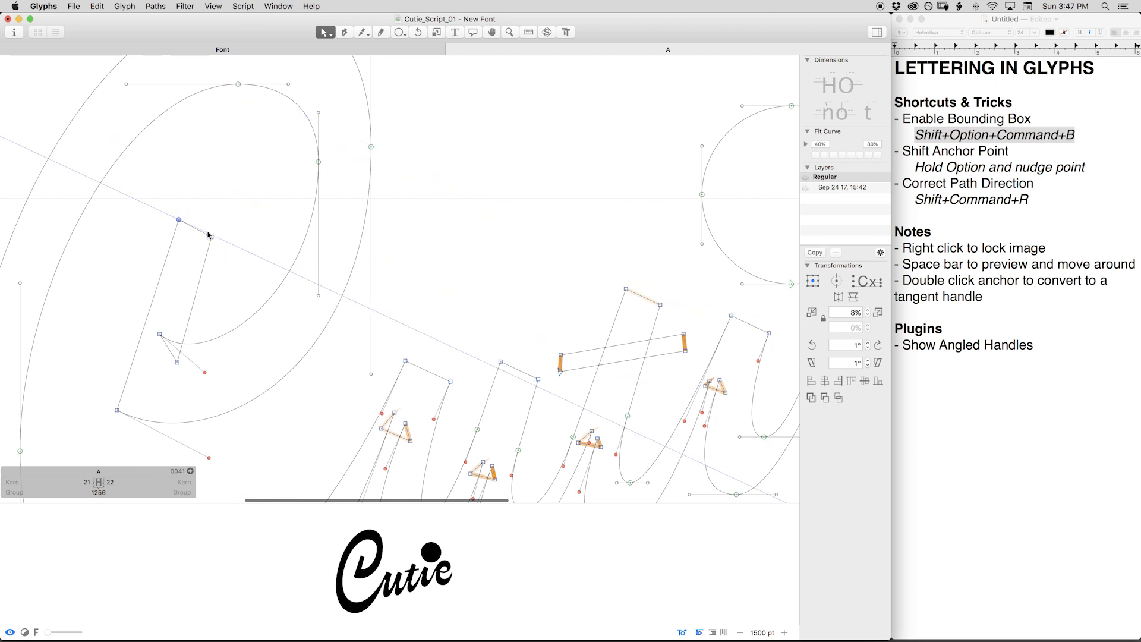
key(Up)
key(Up)
key(Up)
key(Up)
key(Right)
key(Right)
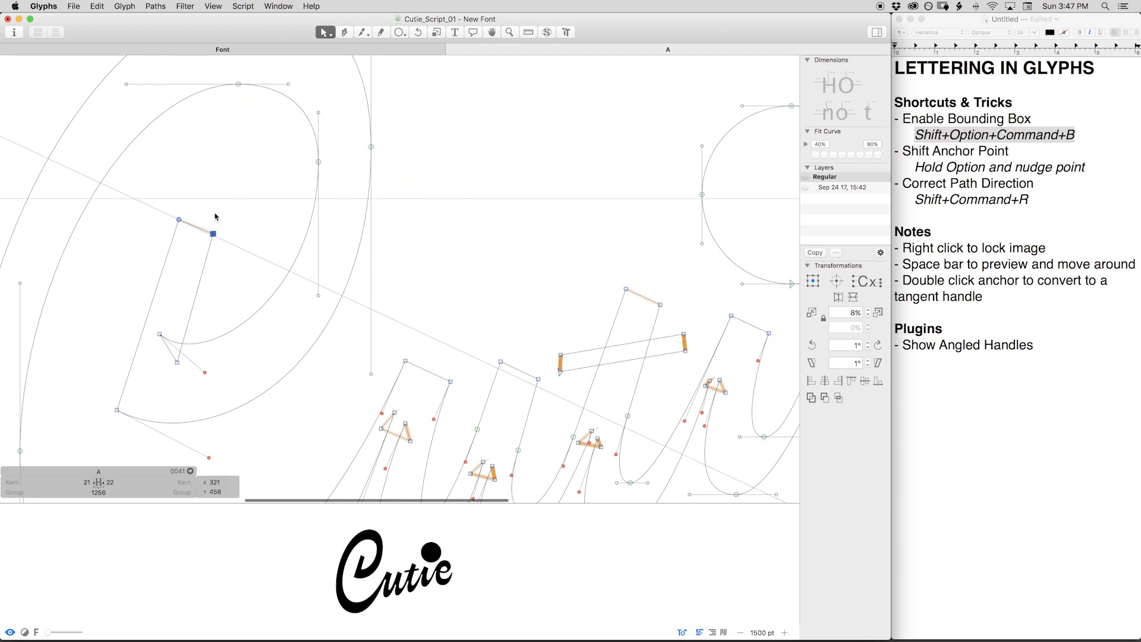
key(Down)
key(Down)
click(206, 215)
Place the guideline on the joint between the u's stems at x 629, y 171 with an angle of -13.57°, and enlarge the preview area.
drag(199, 228, 485, 128)
key(space)
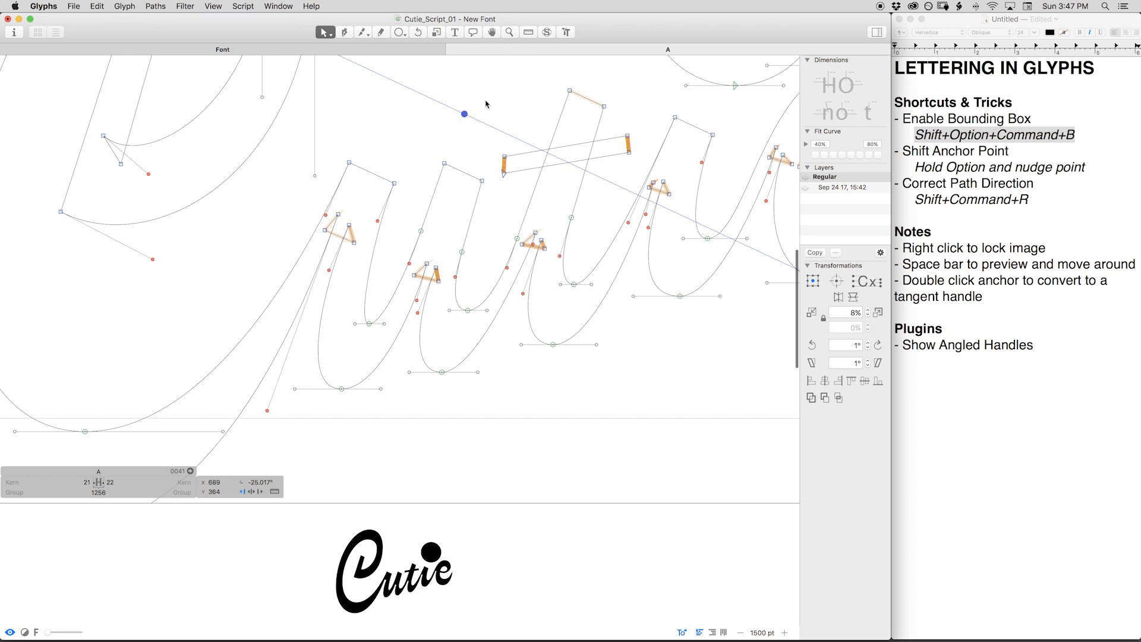
click(475, 119)
drag(465, 114, 439, 284)
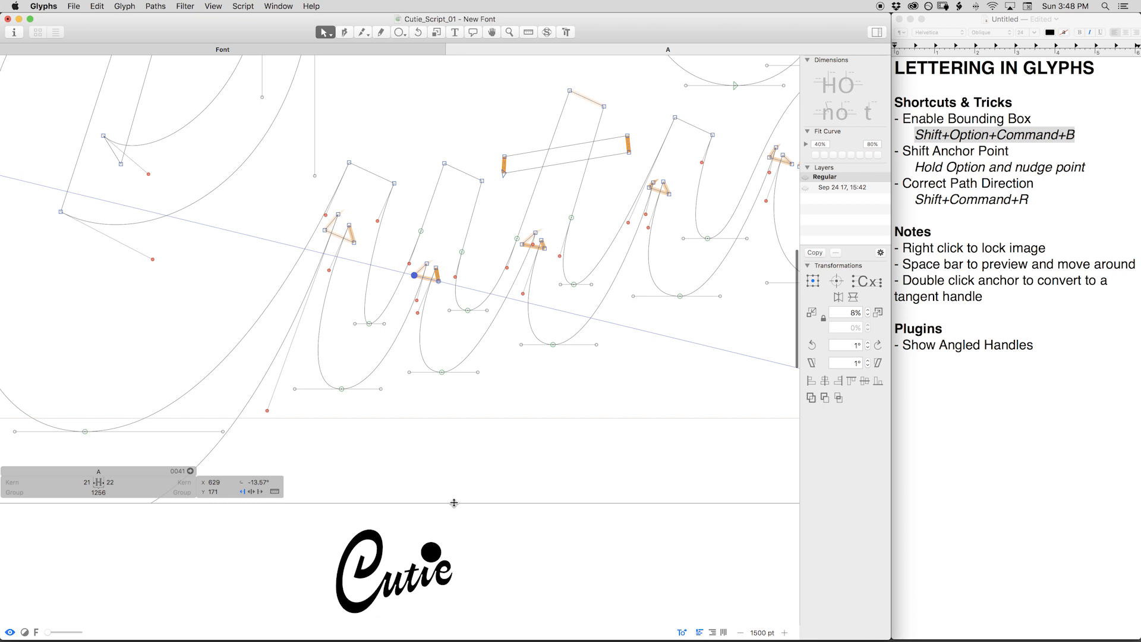
drag(455, 503, 464, 463)
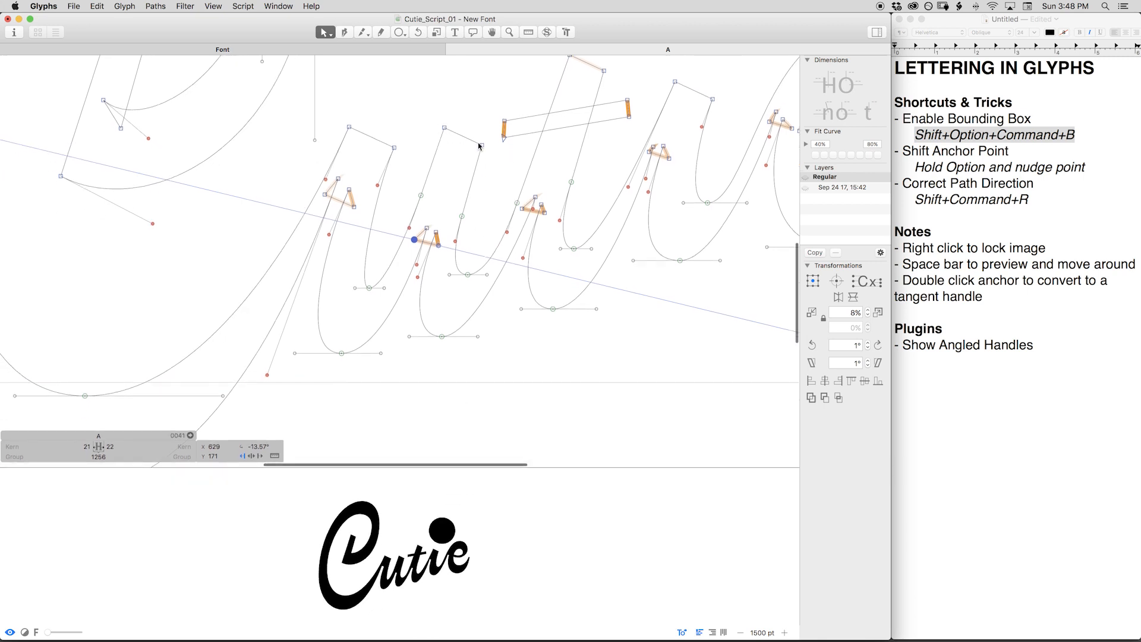
click(443, 232)
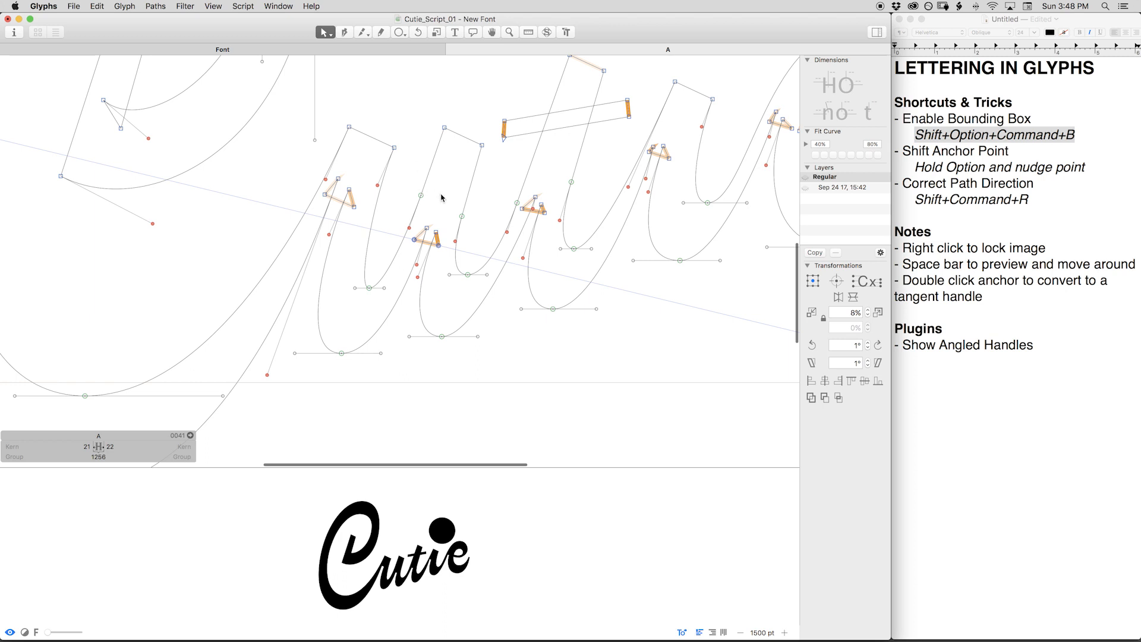
Move the -13.57° guideline to the first u stem's joint at x 526, y 222, then the t and i joints, aligning their lower right corners.
click(414, 240)
click(325, 195)
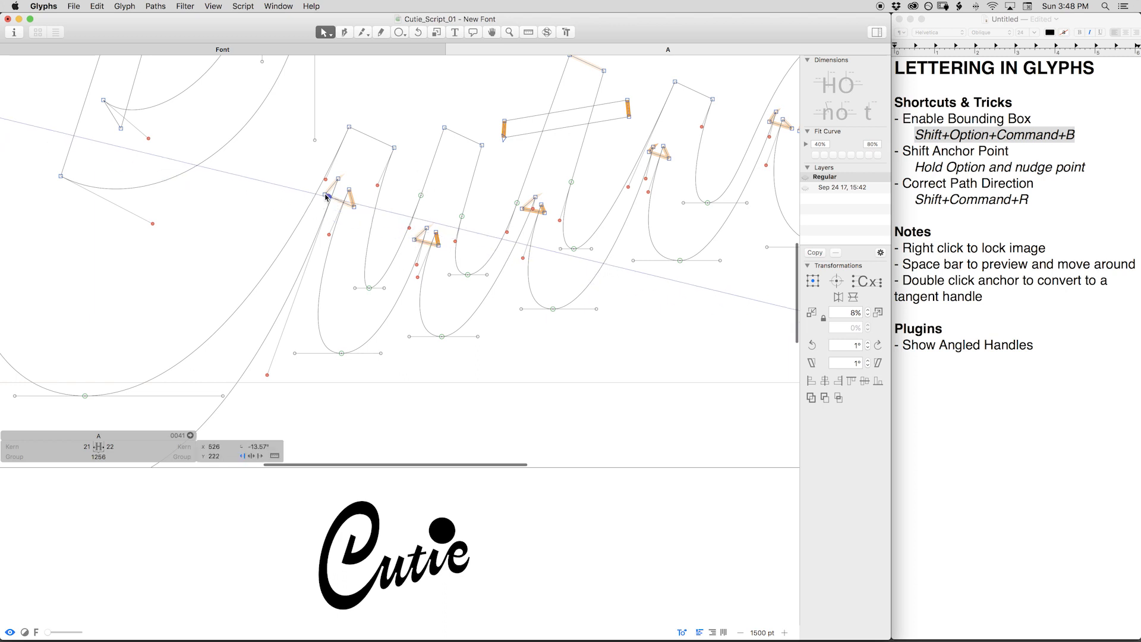
click(355, 203)
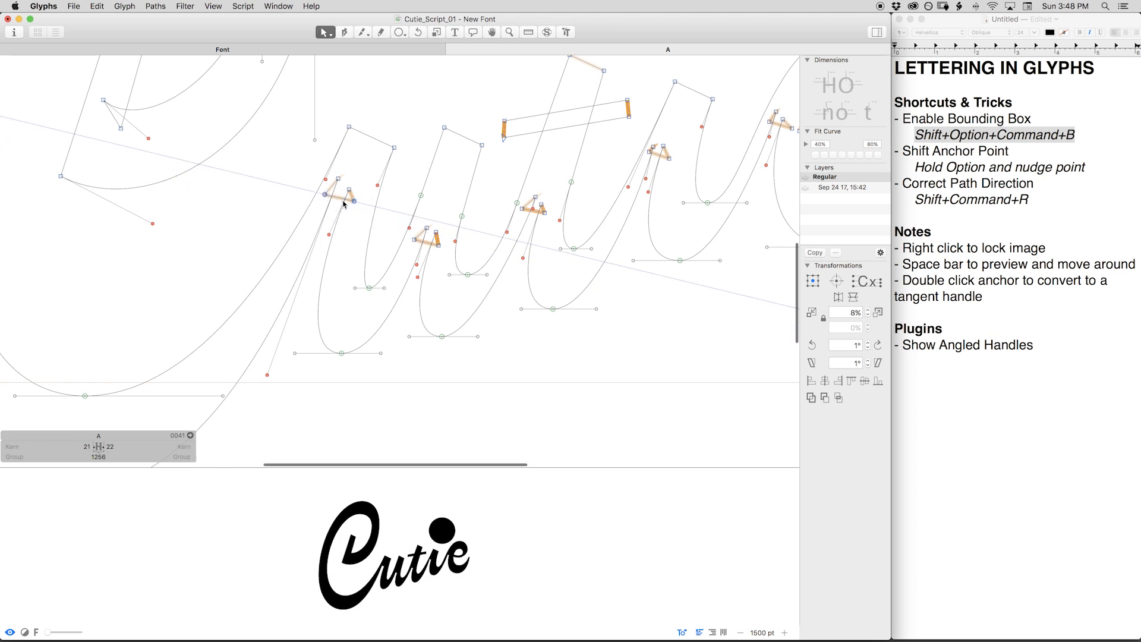
click(544, 212)
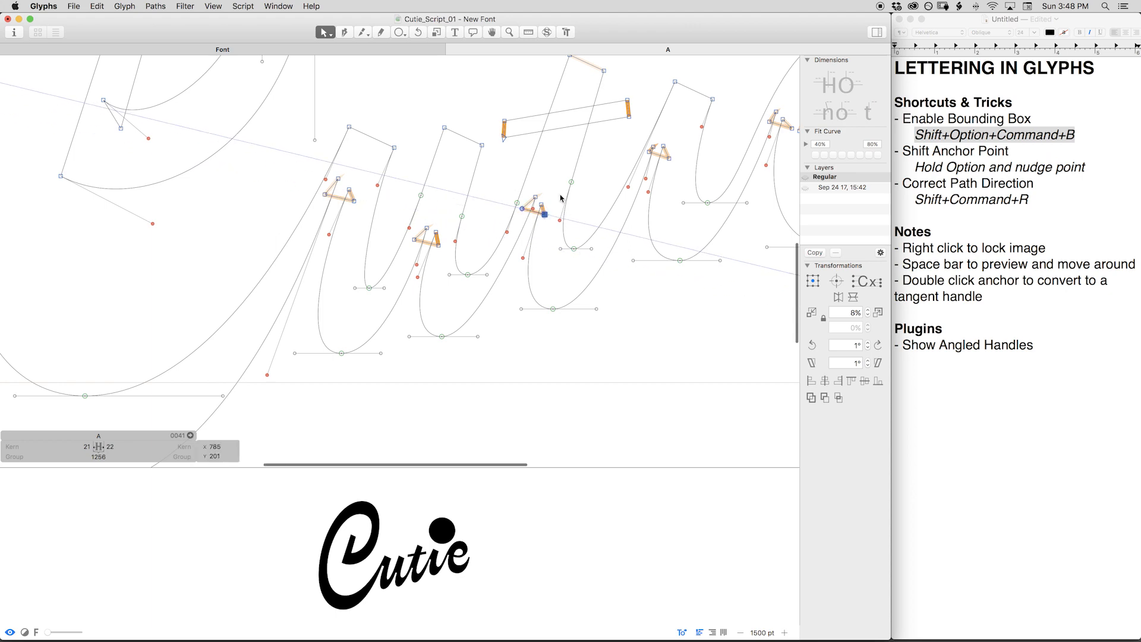
click(668, 157)
Align the lower right corner of the e's joint to the guideline at x 1076, y 305, and preview the whole word filled.
scroll(669, 153, right, 10)
click(498, 248)
key(Left)
key(Left)
key(Left)
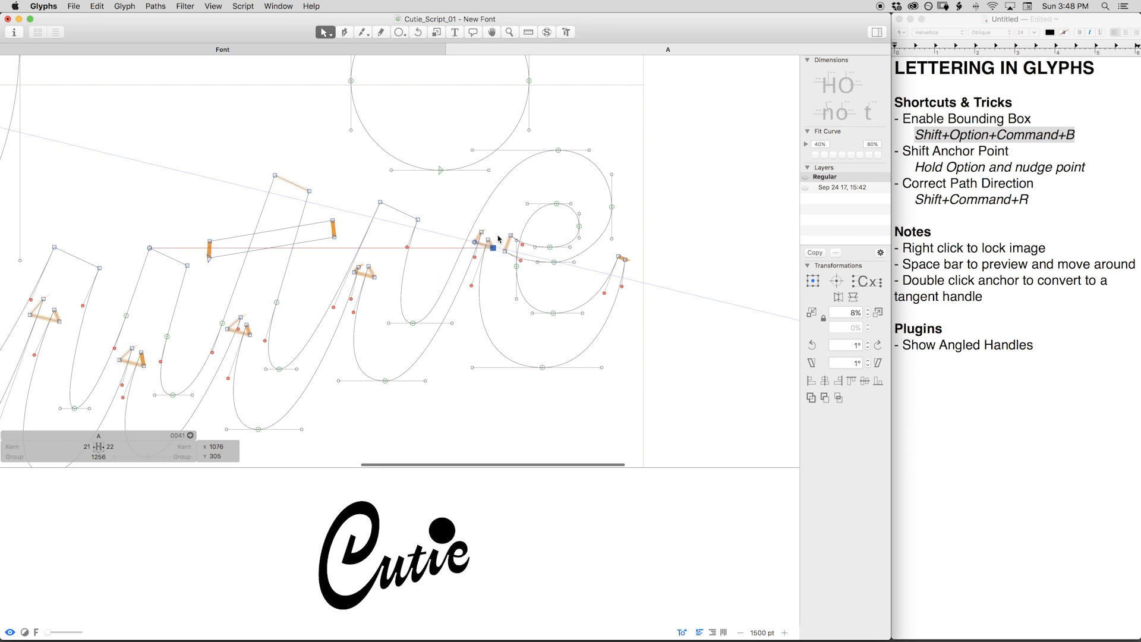
key(super+minus)
key(super+minus)
key(space)
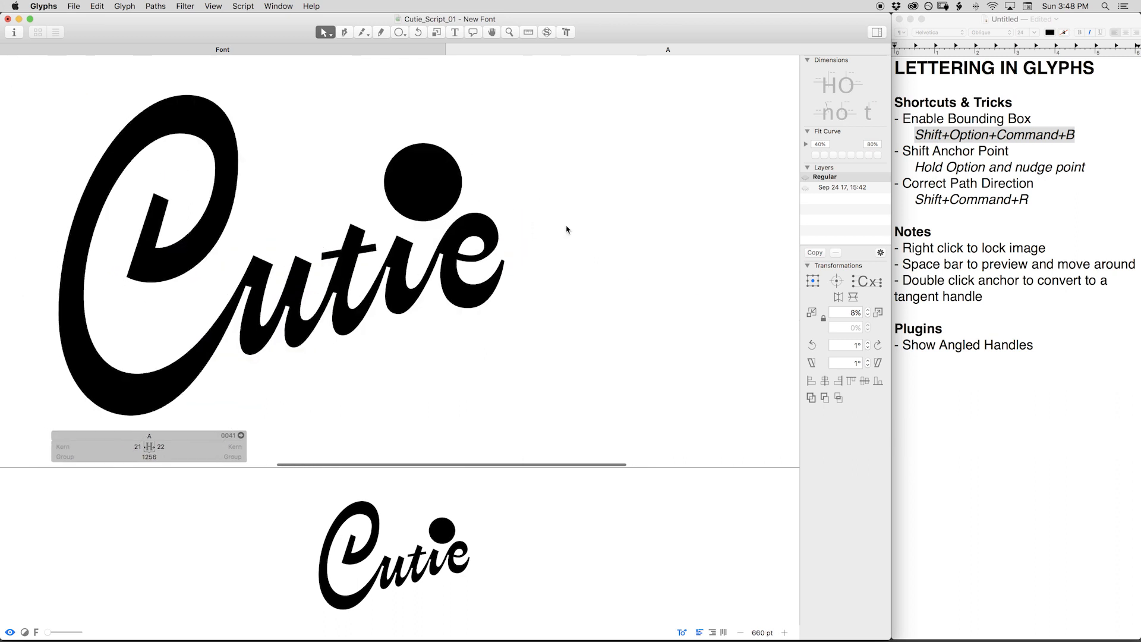
Add a guideline along the right end of the t's crossbar, move it to the left end, and align the upper left corner to it.
scroll(565, 229, left, 5)
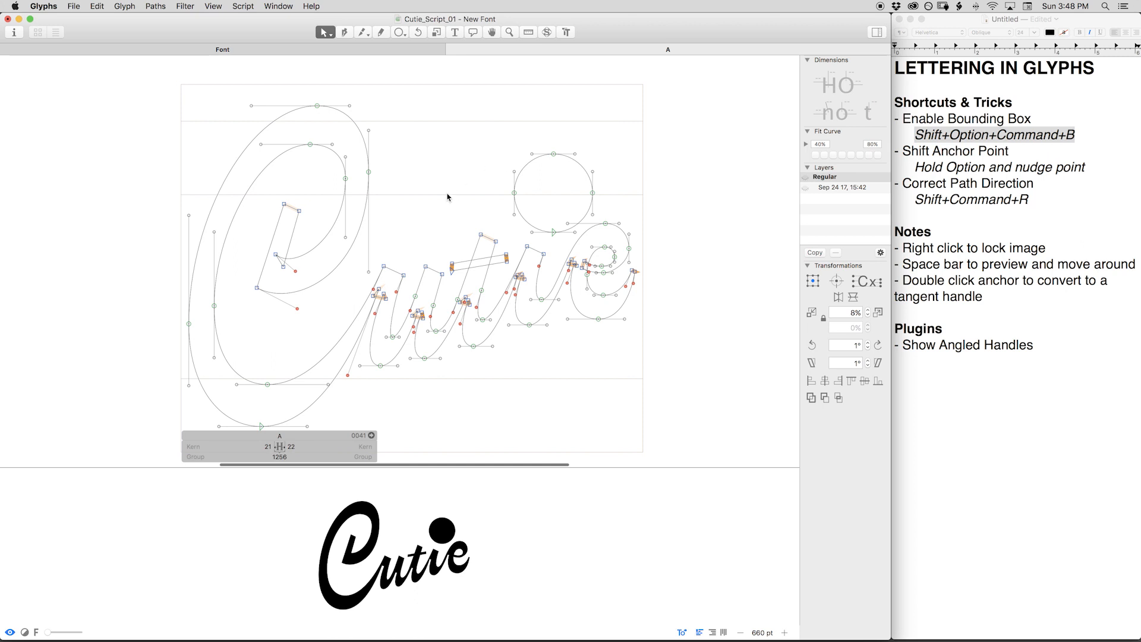
key(space)
drag(374, 244, 464, 229)
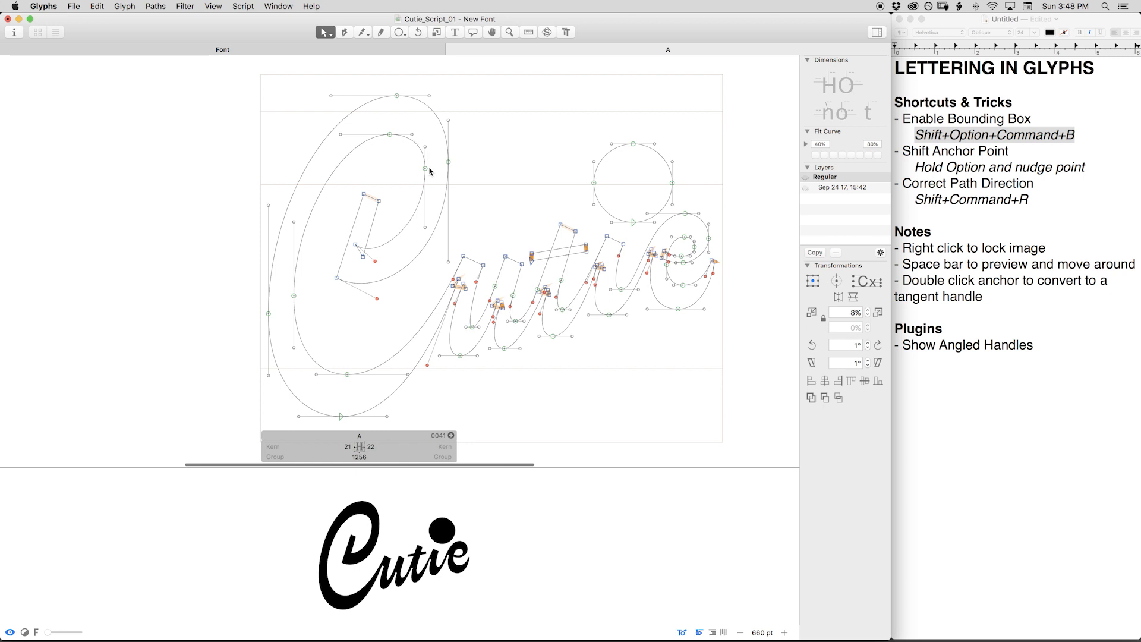
key(space)
key(super+plus)
key(super+plus)
key(space)
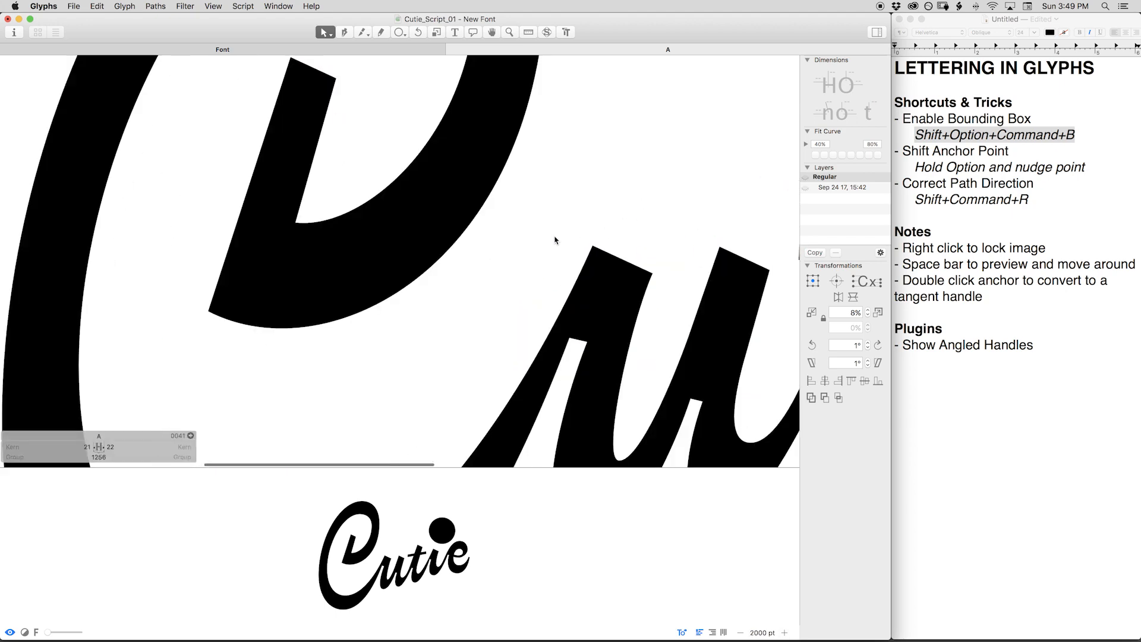
drag(554, 237, 182, 255)
drag(599, 224, 582, 257)
right_click(591, 264)
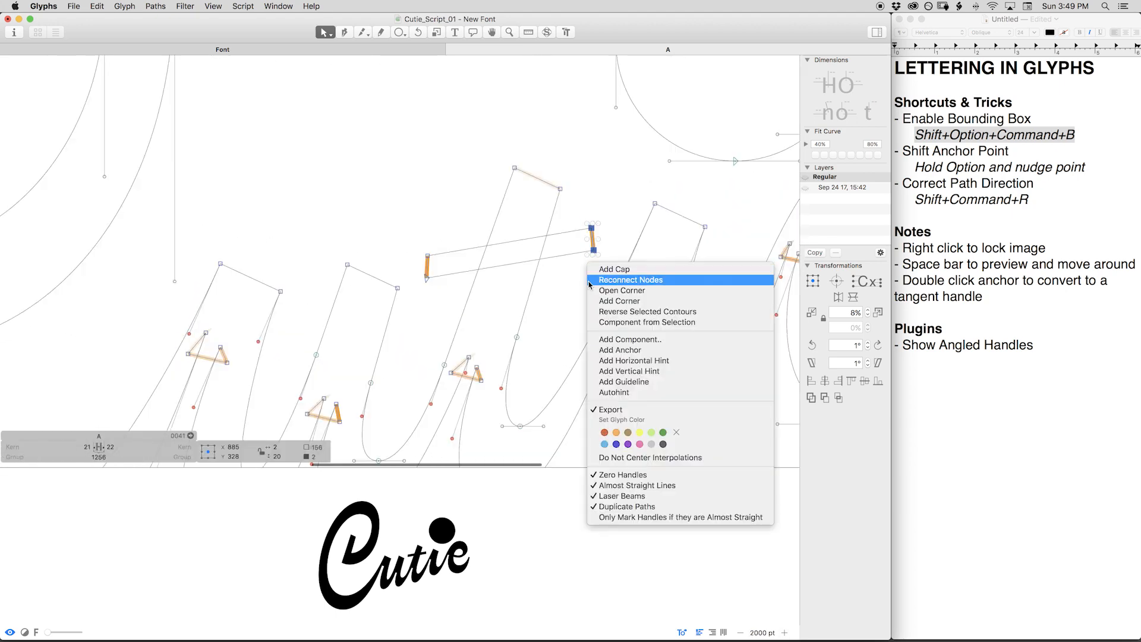
click(621, 381)
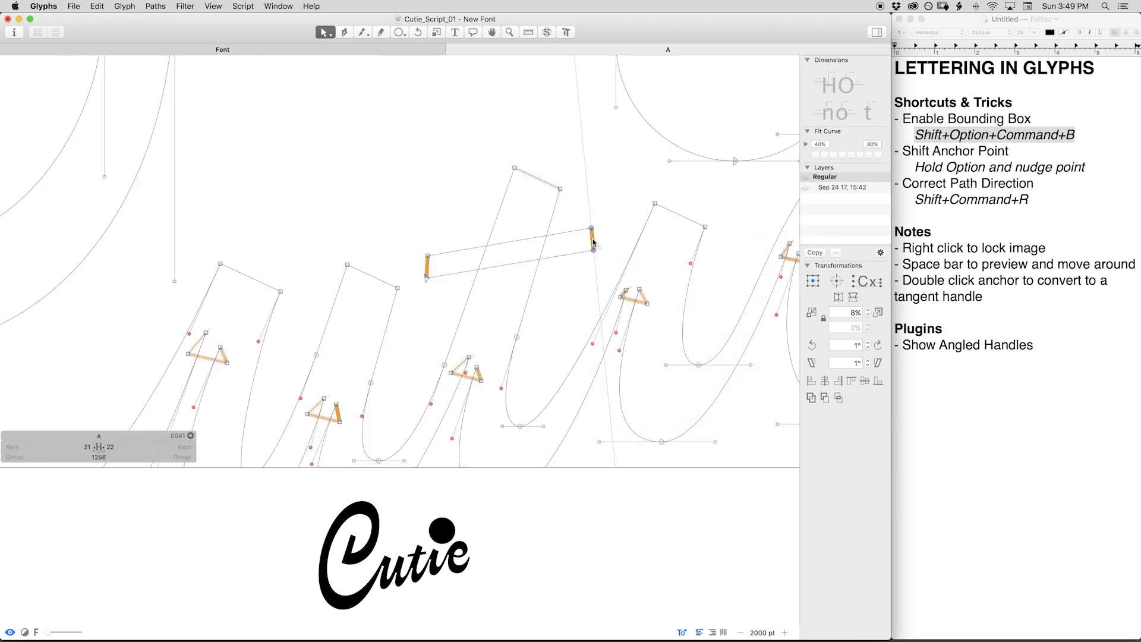
drag(533, 249, 592, 227)
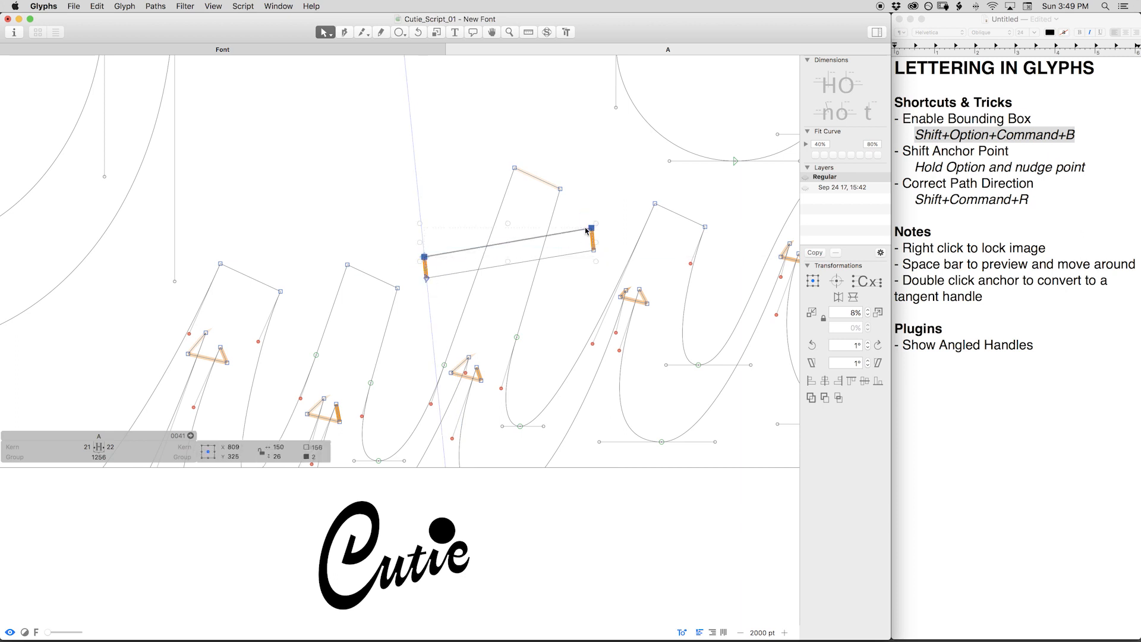
Add a guideline along the top edge of the t's crossbar and move it down to the crossbar's bottom edge.
right_click(582, 209)
click(588, 288)
click(558, 311)
right_click(558, 233)
click(582, 351)
drag(423, 257, 426, 278)
drag(604, 262, 575, 236)
key(Up)
click(427, 279)
key(Delete)
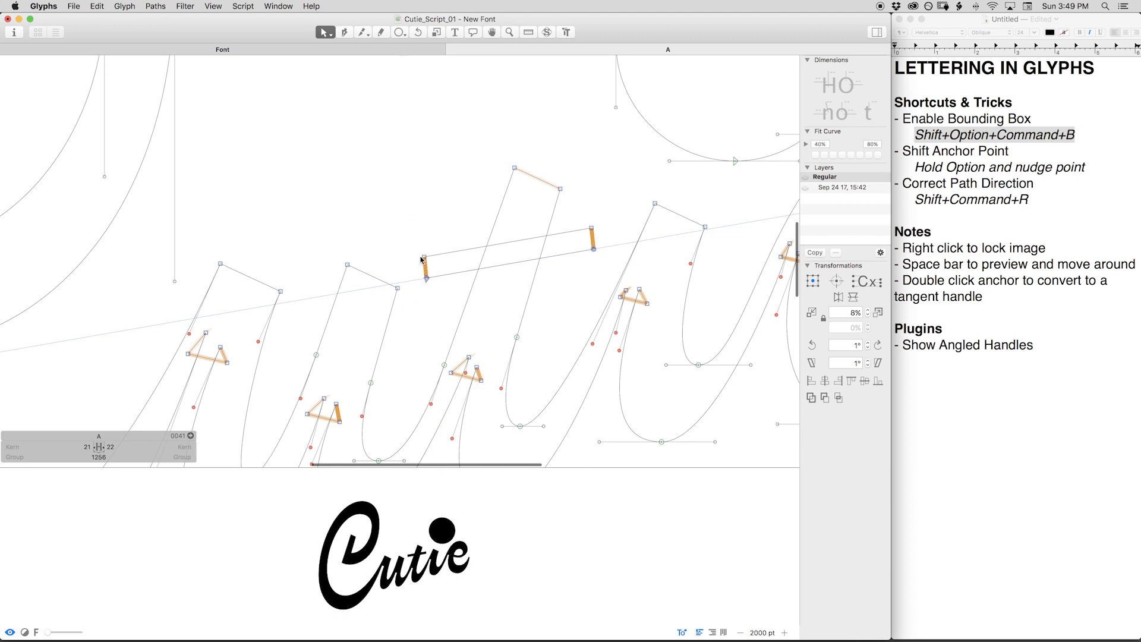
Align the lower corners of the t's crossbar to the guideline and delete the guideline.
drag(425, 258, 426, 278)
key(super+z)
click(593, 249)
click(427, 279)
key(Delete)
Examine the overlapping joint where the C's inner terminal meets the curve, in both outline and filled preview.
key(super+minus)
key(super+minus)
key(space)
drag(484, 275, 580, 258)
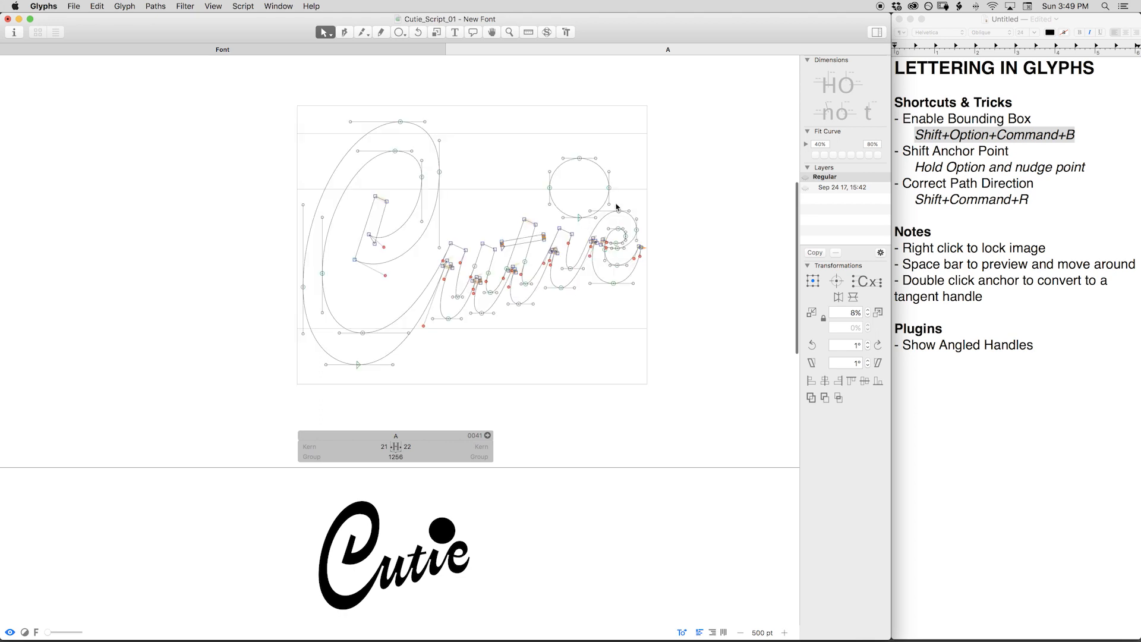
key(super+plus)
key(super+plus)
key(space)
drag(441, 215, 511, 281)
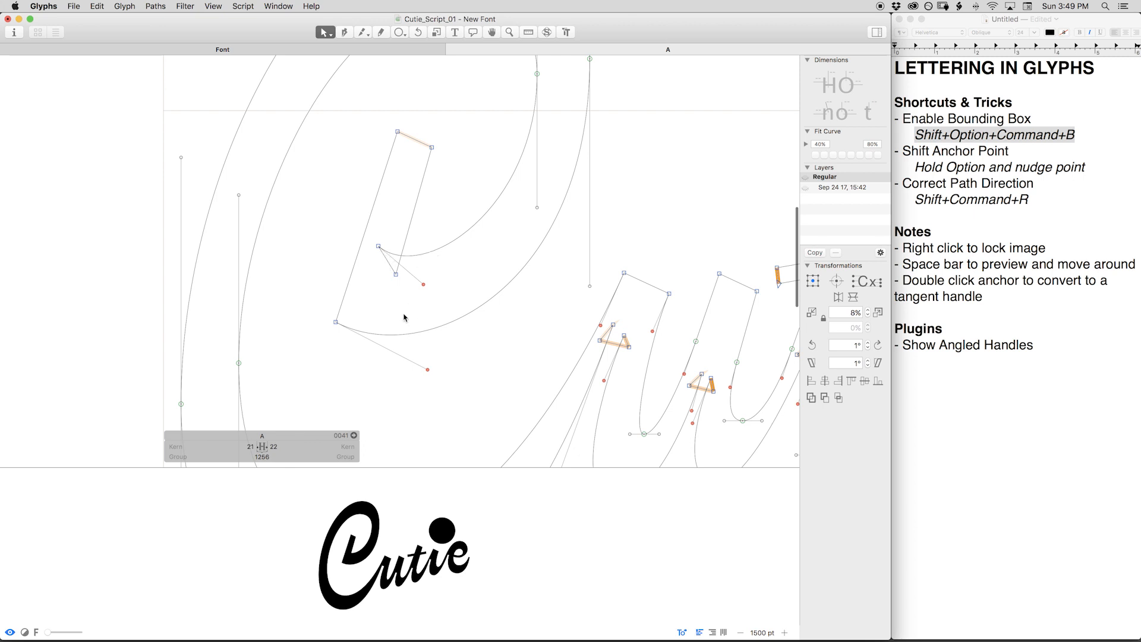
key(space)
drag(381, 347, 407, 307)
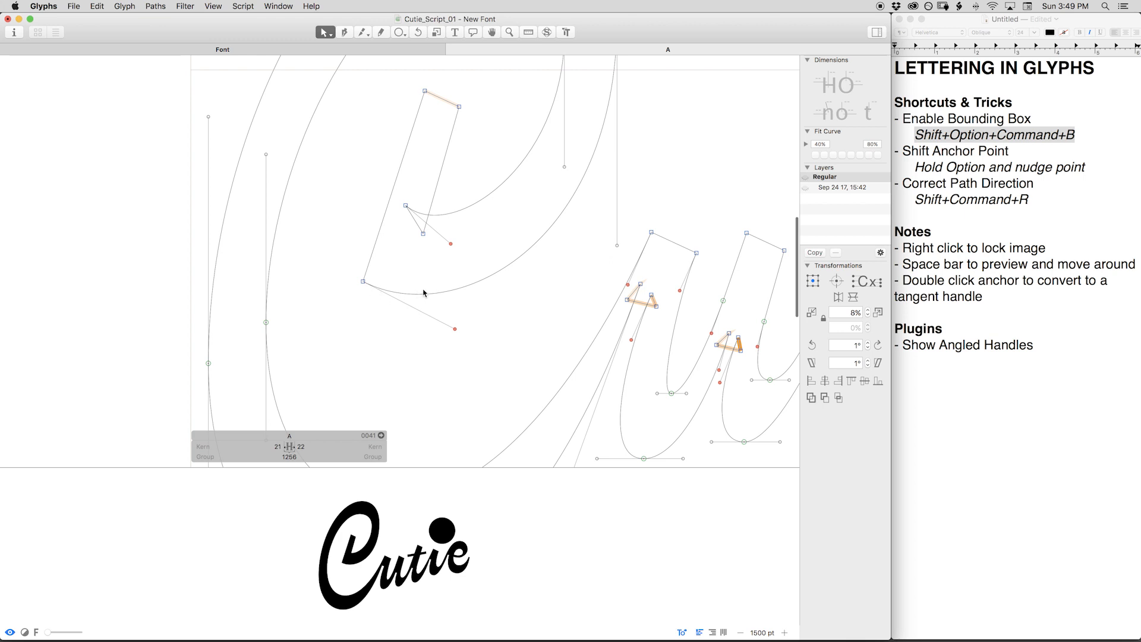
key(space)
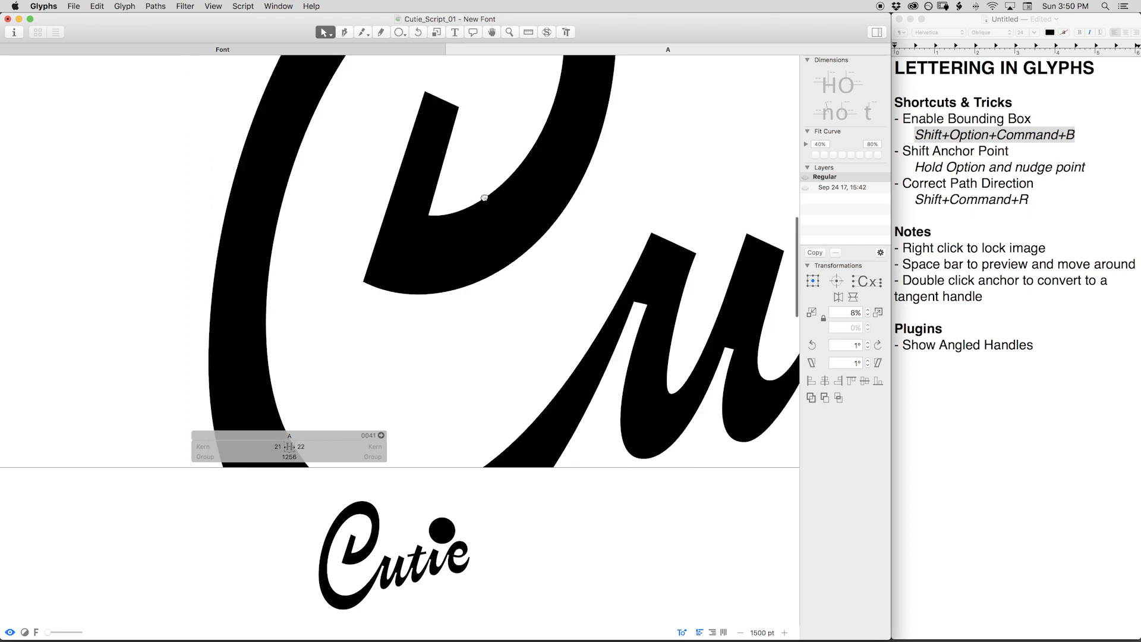
drag(483, 196, 465, 262)
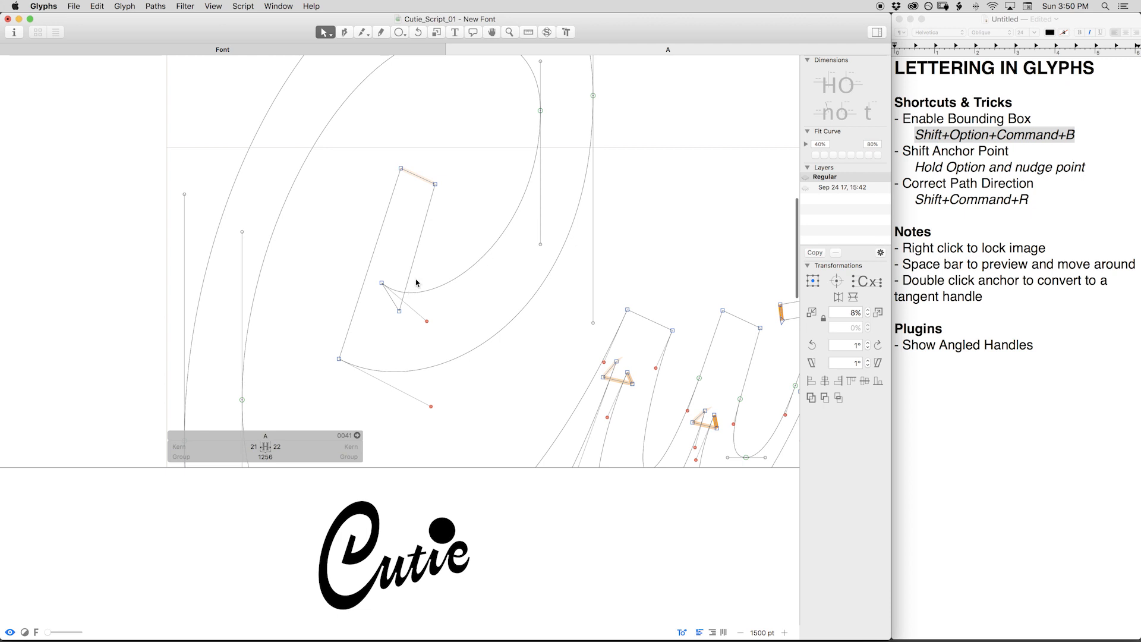
key(super+plus)
key(super+plus)
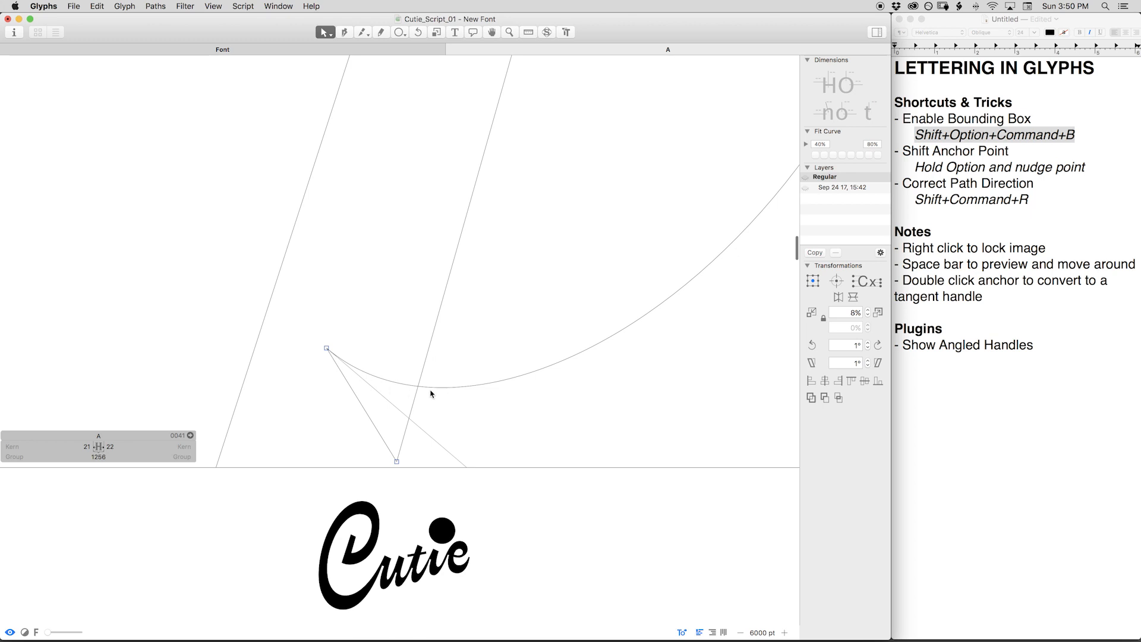
key(super+minus)
key(super+minus)
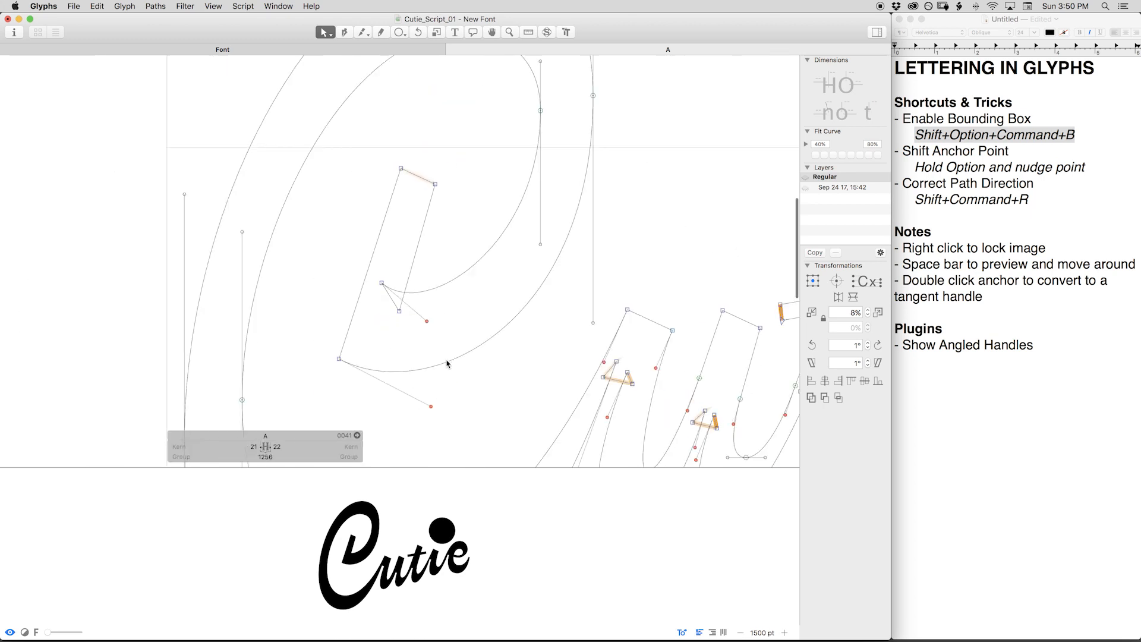
Examine the C's bowl and the whole word in outline and filled preview, and reduce the height of the preview area.
key(space)
drag(487, 196, 490, 248)
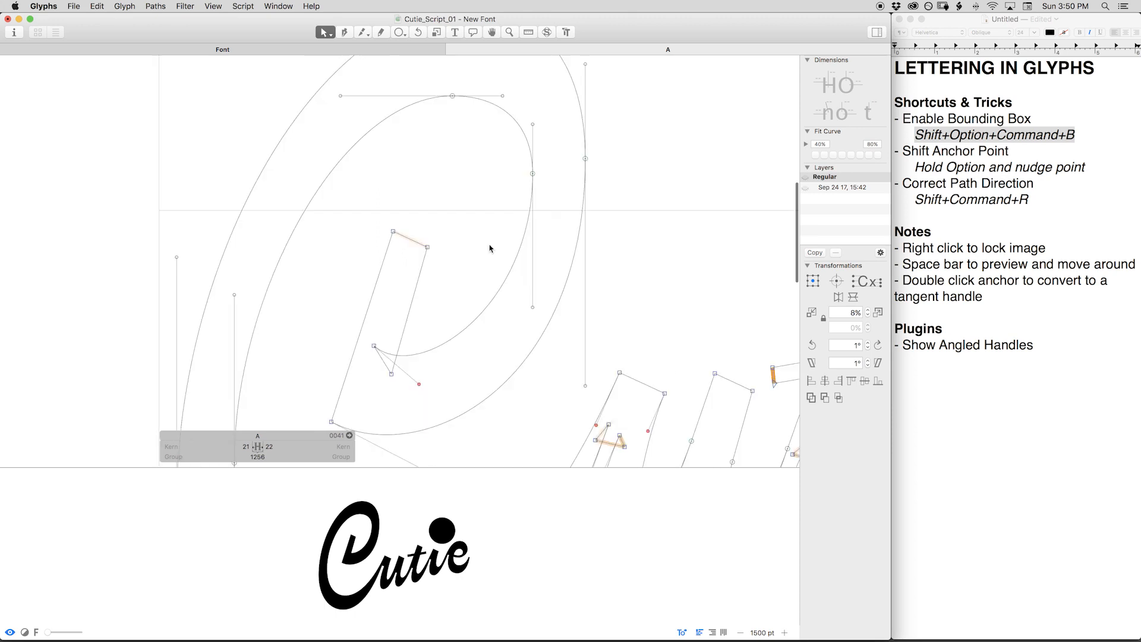
key(space)
drag(519, 287, 484, 258)
key(super+minus)
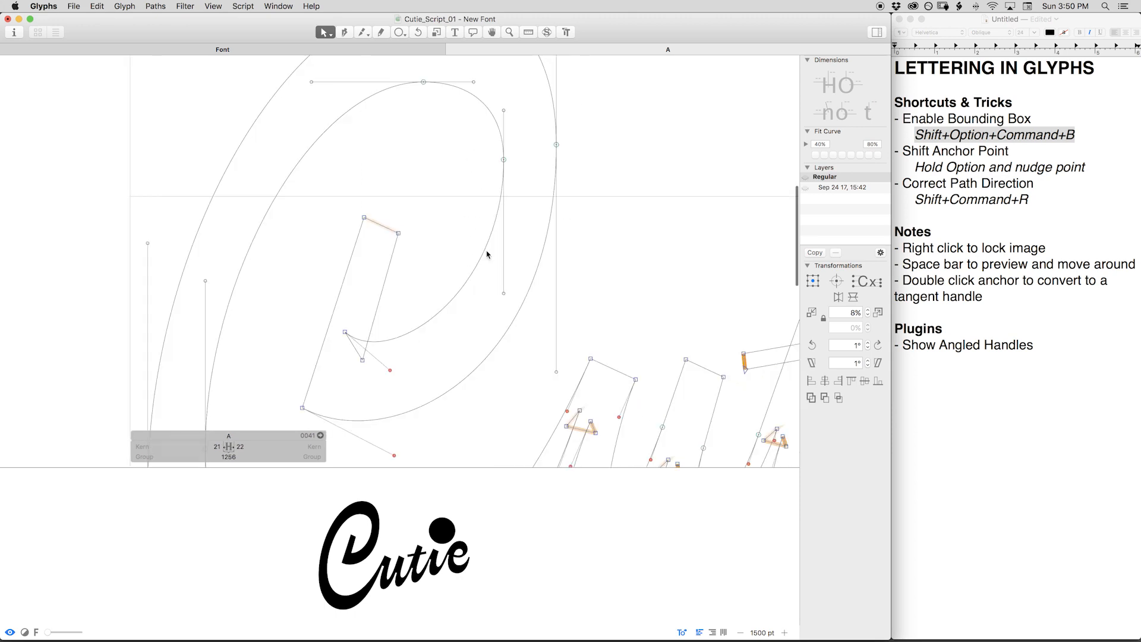
key(space)
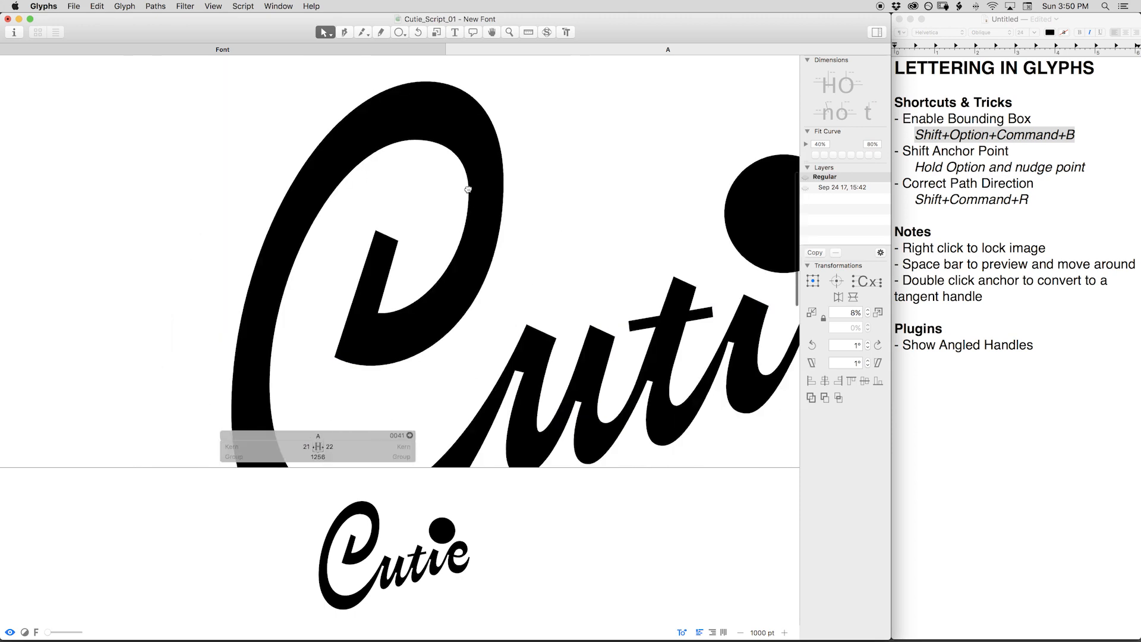
drag(474, 186, 394, 120)
key(space)
drag(565, 296, 416, 288)
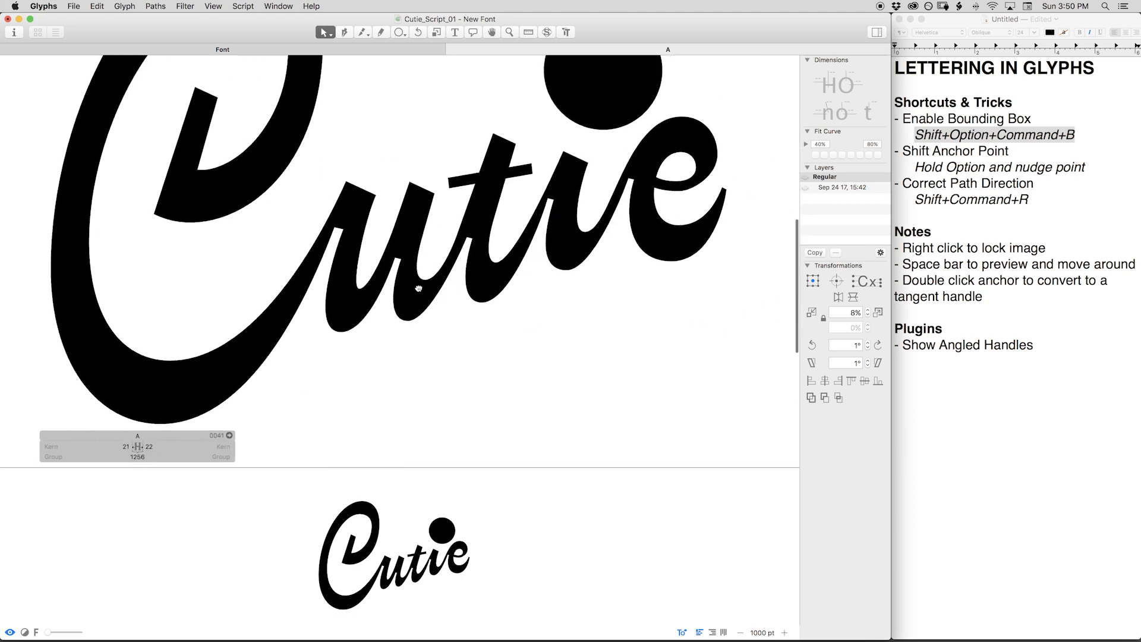
drag(533, 469, 544, 532)
key(space)
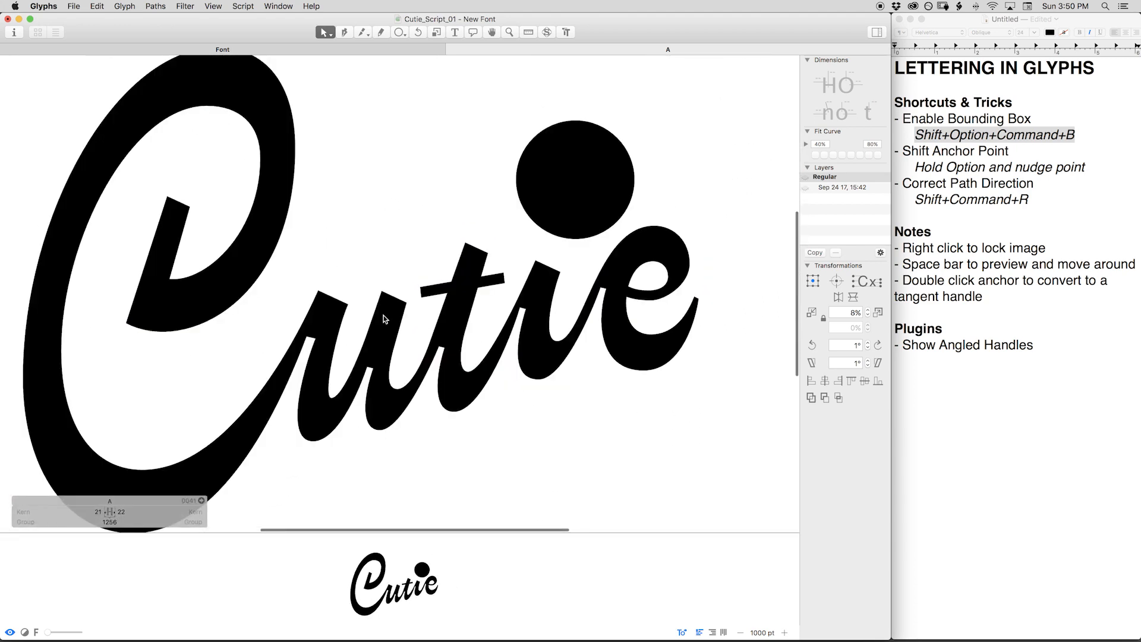
drag(377, 323, 478, 272)
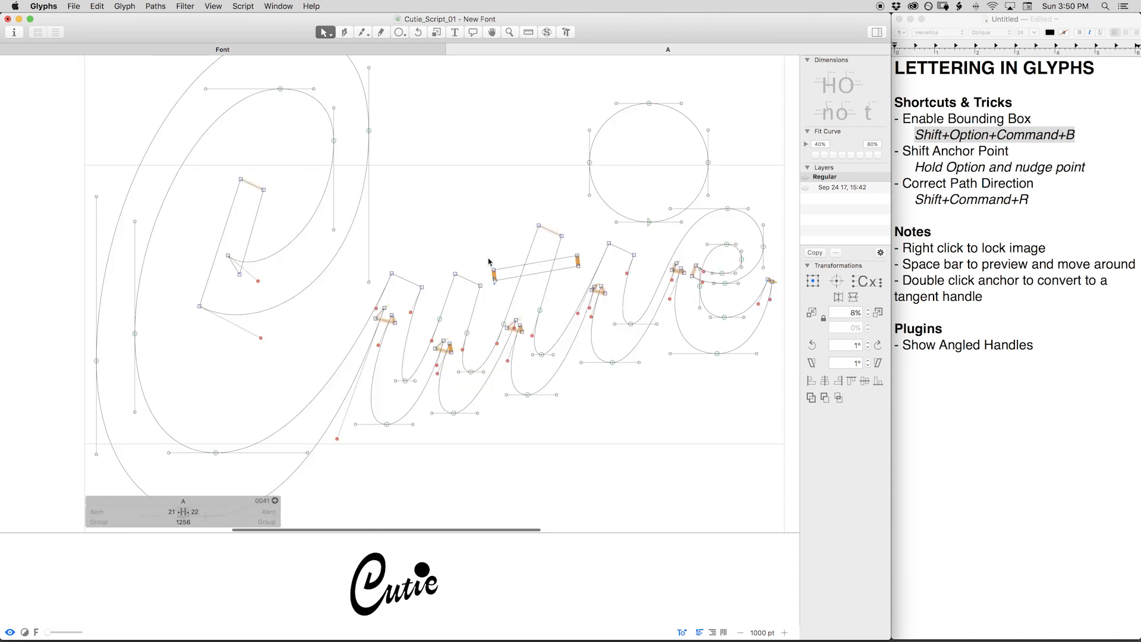
key(space)
drag(344, 187, 499, 190)
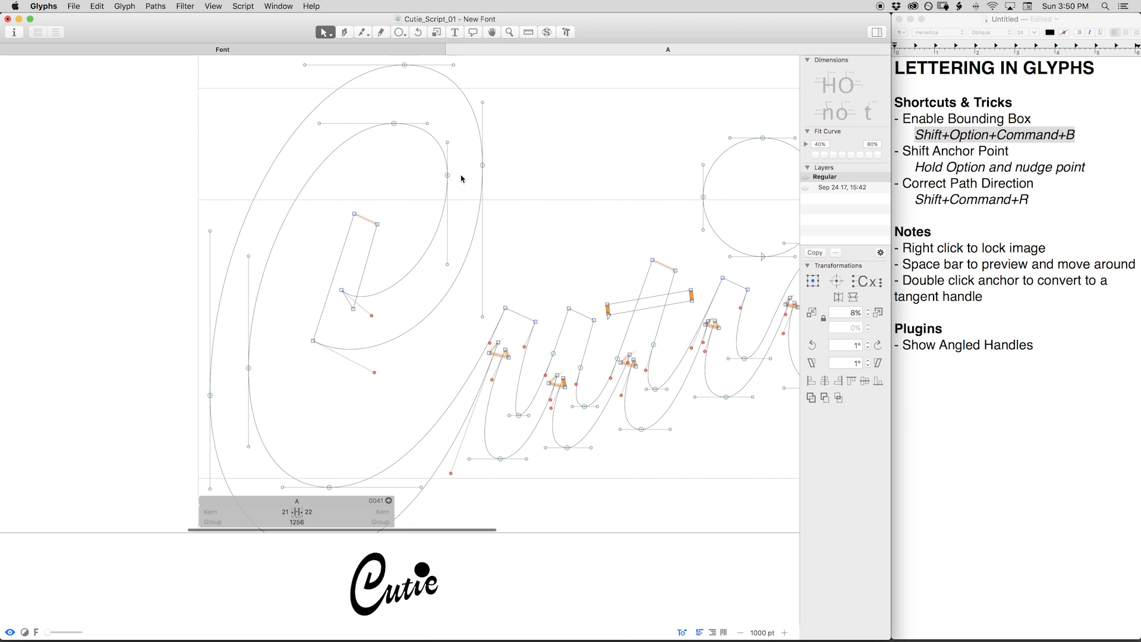
Select every path, including the i's dot and the t's crossbar, and check the background layer before returning to the foreground.
key(super+a)
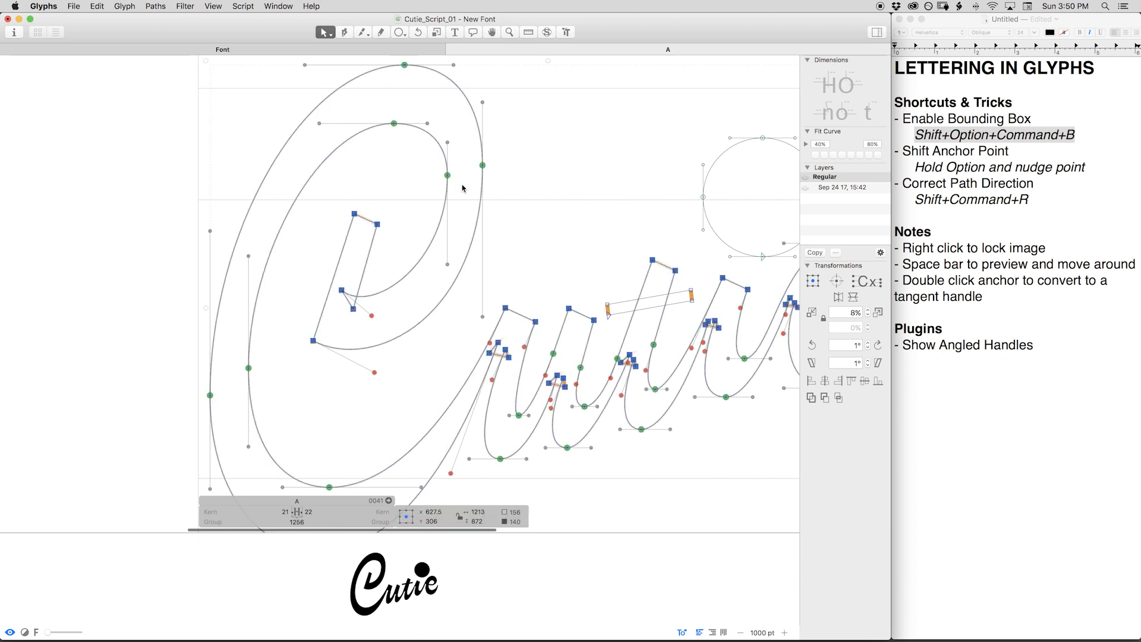
key(space)
drag(671, 214, 560, 218)
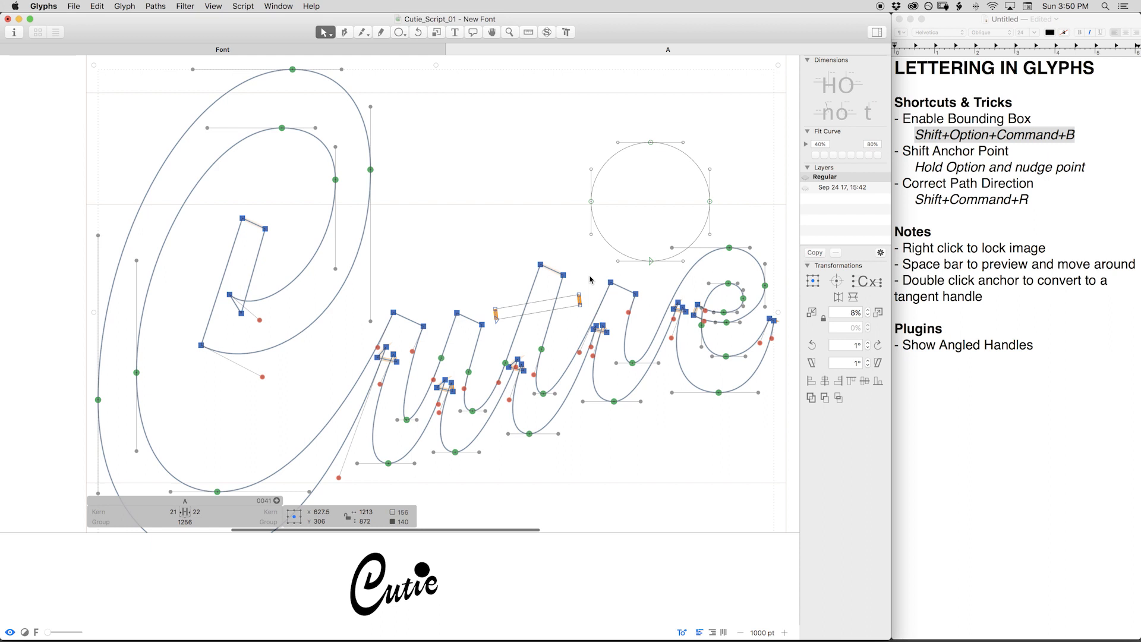
key(super+a)
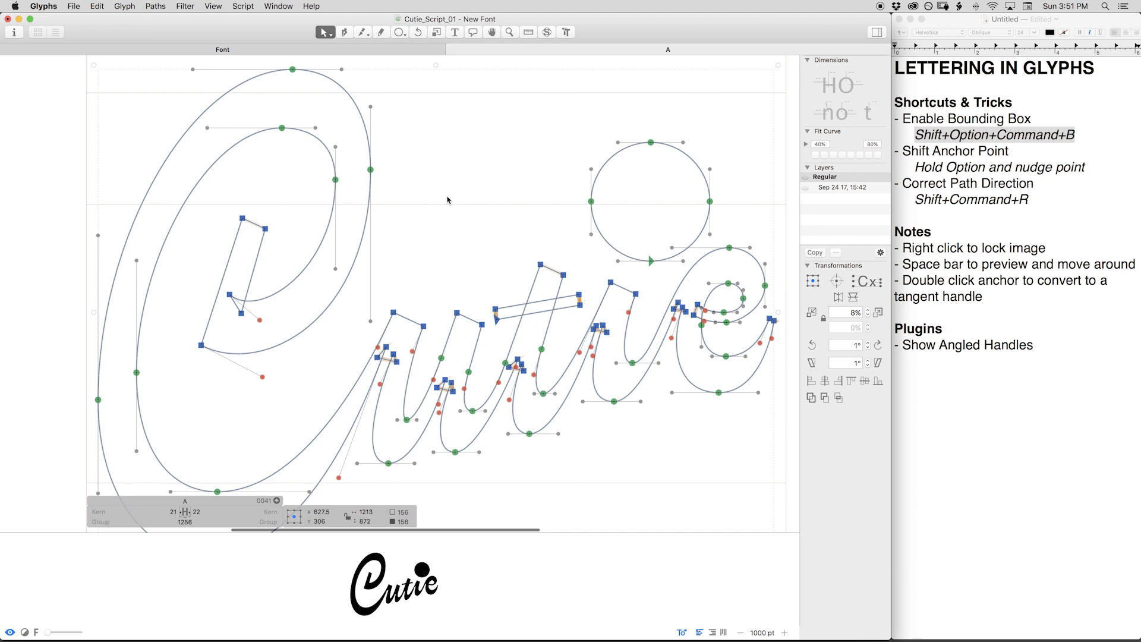
key(super+b)
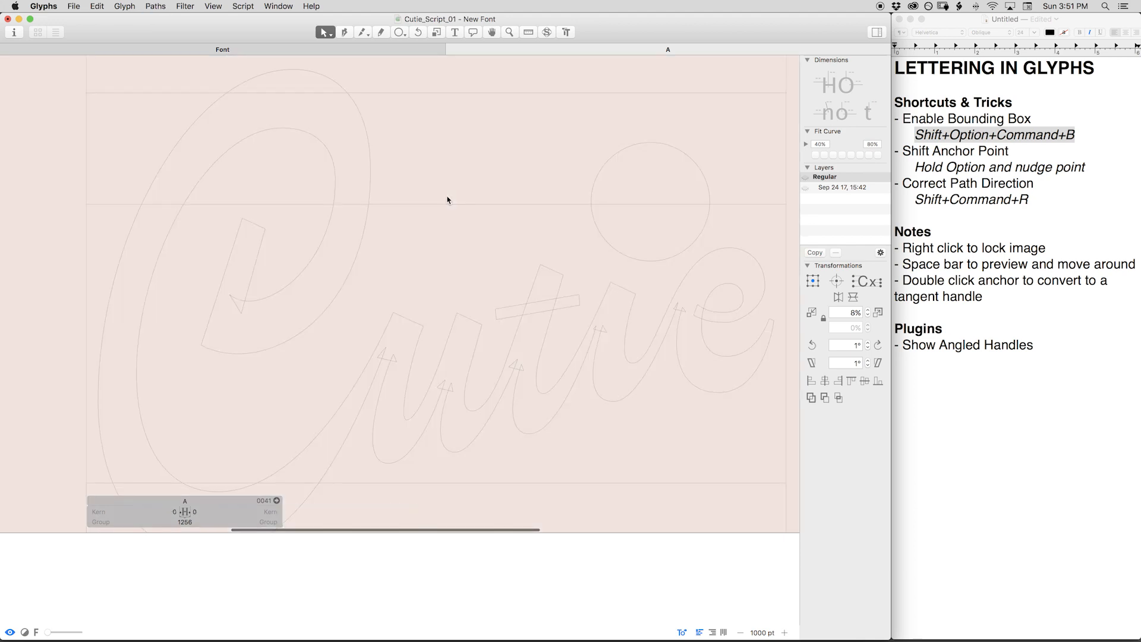
key(super+b)
key(super+b)
key(super+b)
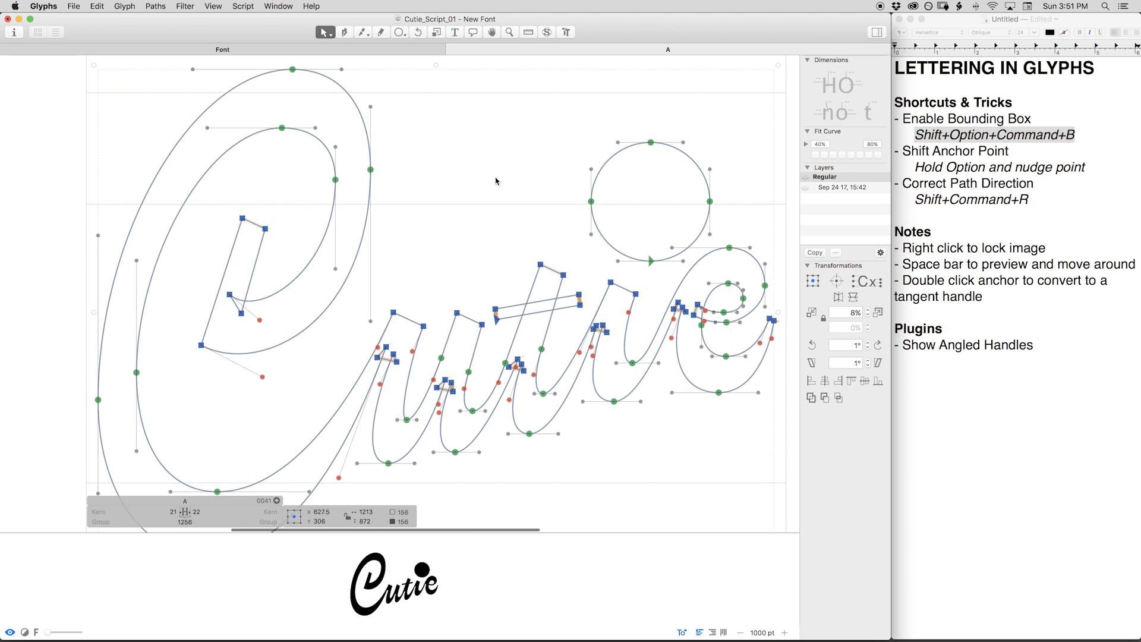
In the TextEdit notes, add the item "- Toggle Background" below the Correct Path Direction shortcut.
click(1042, 199)
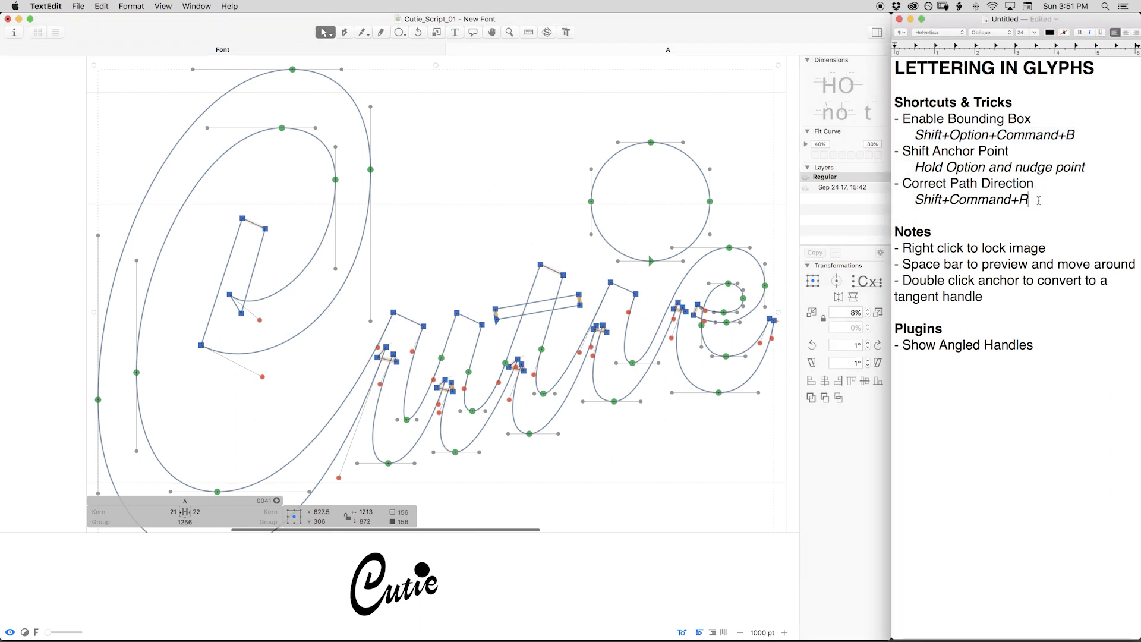
key(shift+Right)
key(Right)
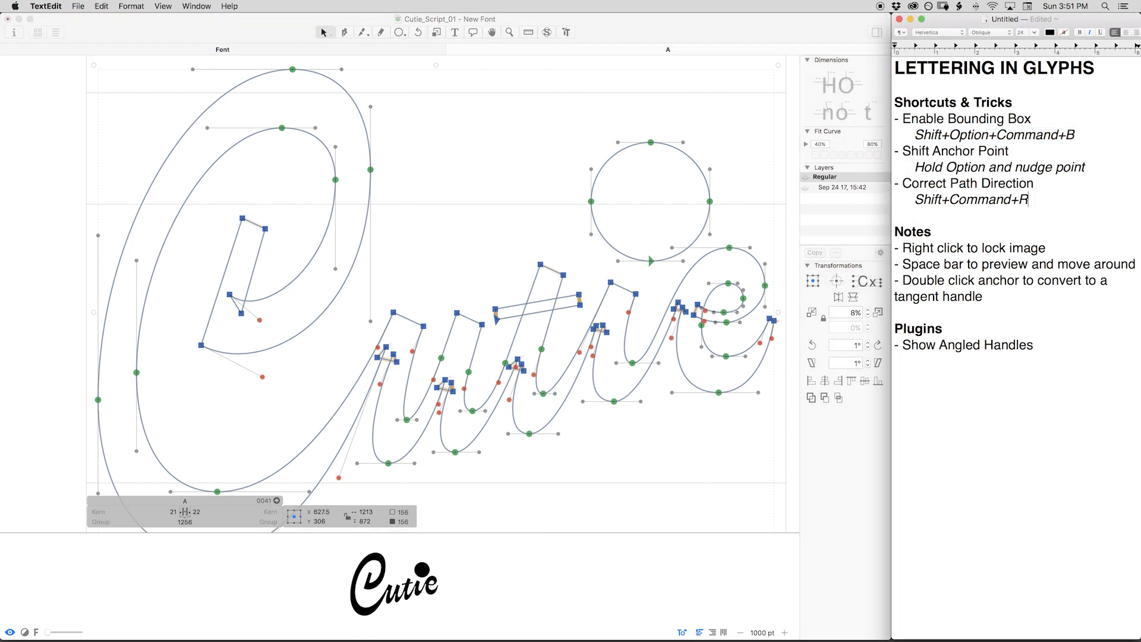
key(Return)
text(- Toggle Background)
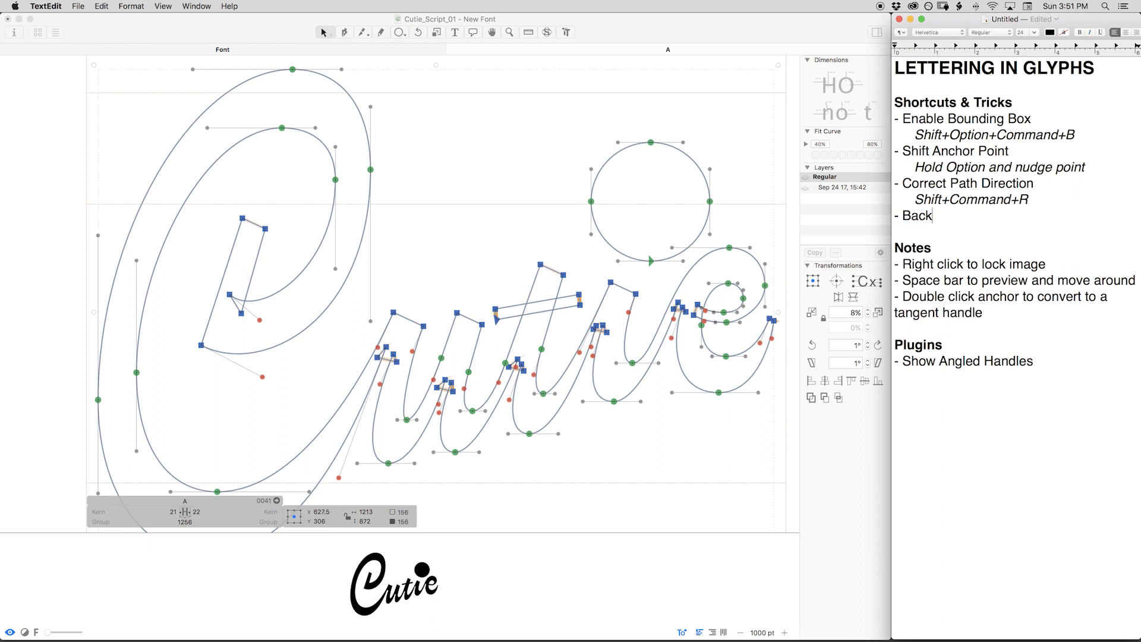
key(alt+Left)
text(Toggle)
key(super+Right)
Add the indented italic shortcut "Command+B" under Toggle Background and start a new dashed item.
key(Return)
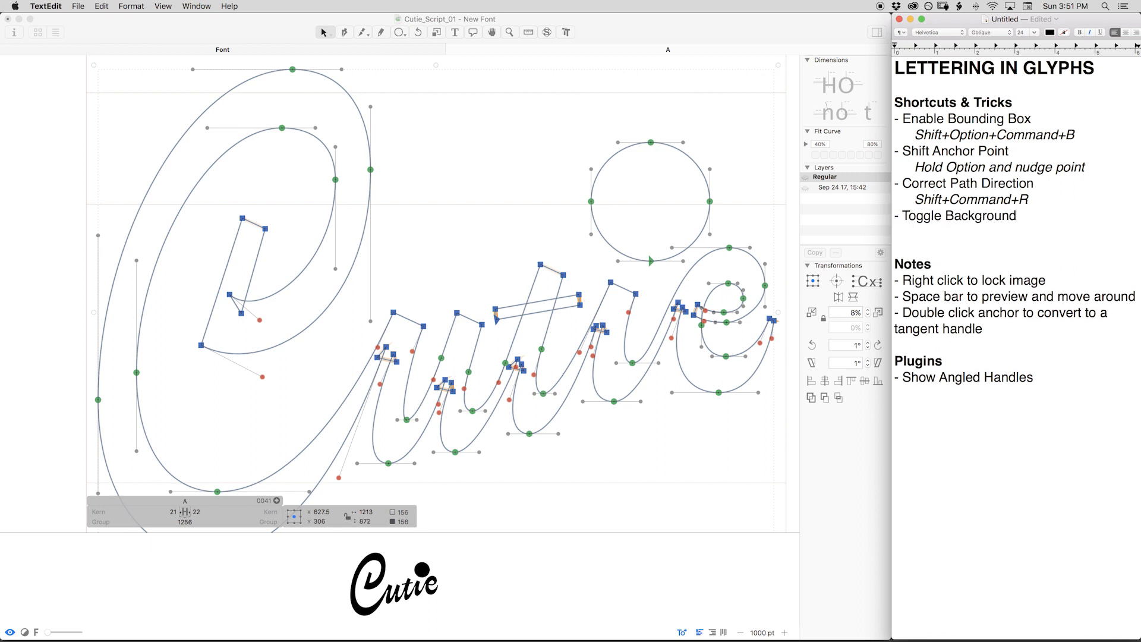
key(Tab)
text(Command+B)
key(Return)
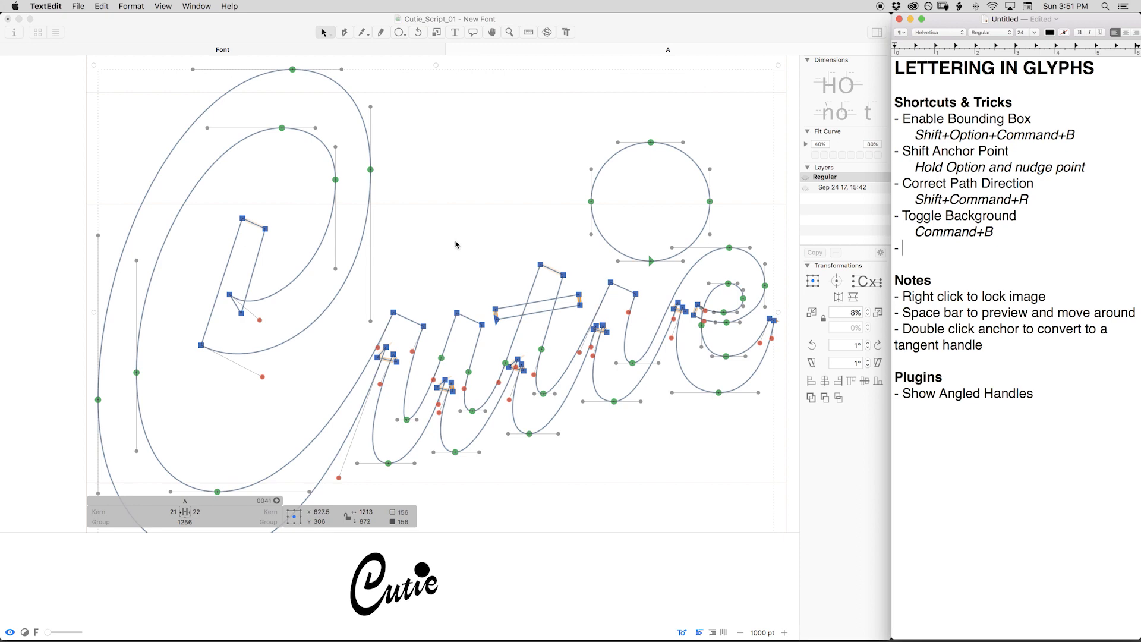
Switch back to Glyphs, view the empty background layer, and return to the foreground.
click(447, 222)
key(super+b)
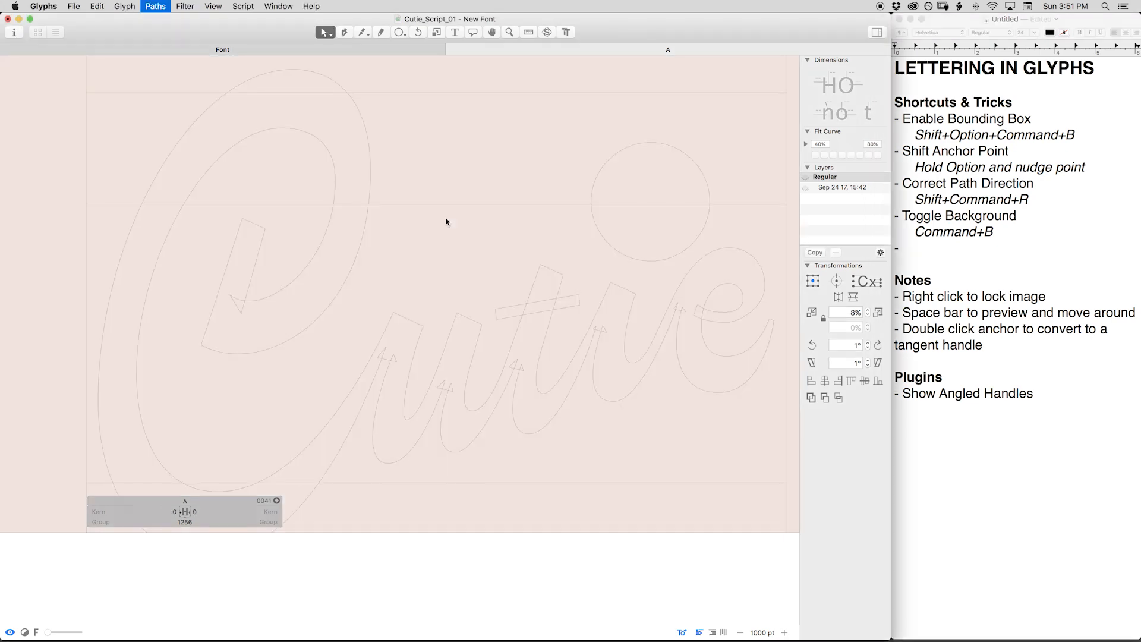
key(super+b)
Fit the word in view, copy all its outlines to the background layer, and switch to the background.
key(super+0)
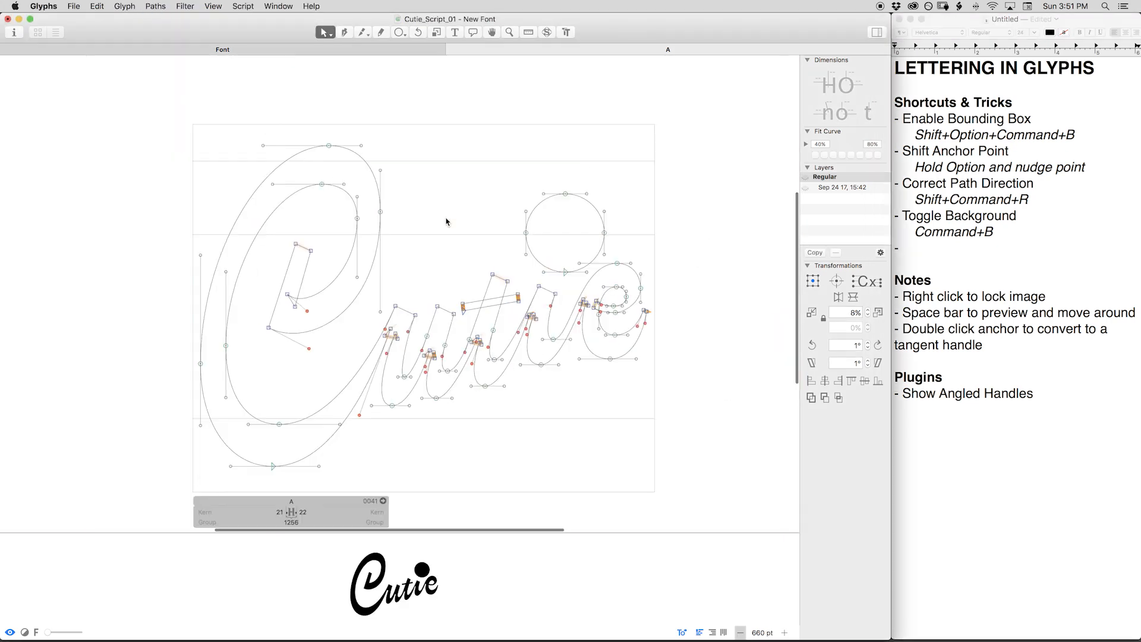
key(super+a)
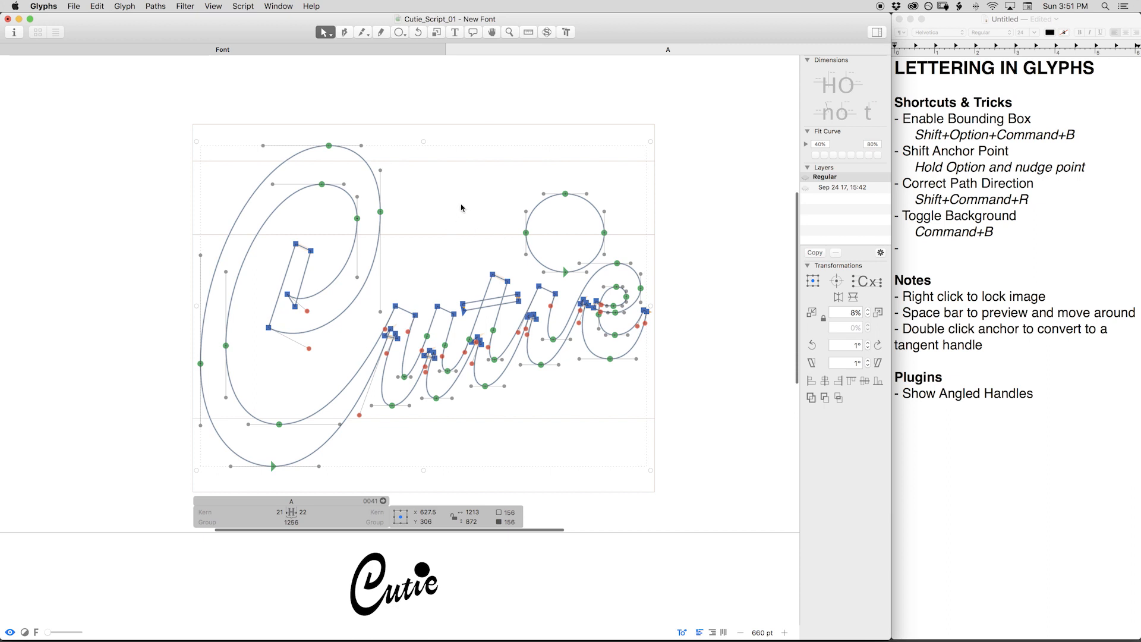
key(shift+super+r)
key(super+b)
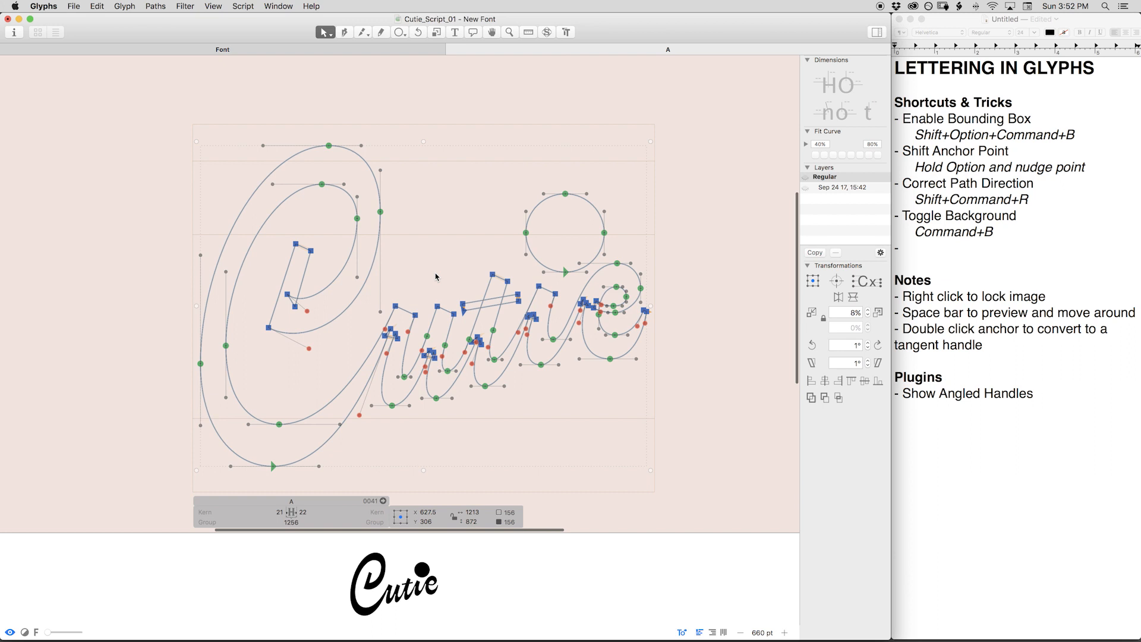
Return to the foreground and add the item "Copy selected foreground paths to Background" under Toggle Background in the TextEdit notes.
key(super+b)
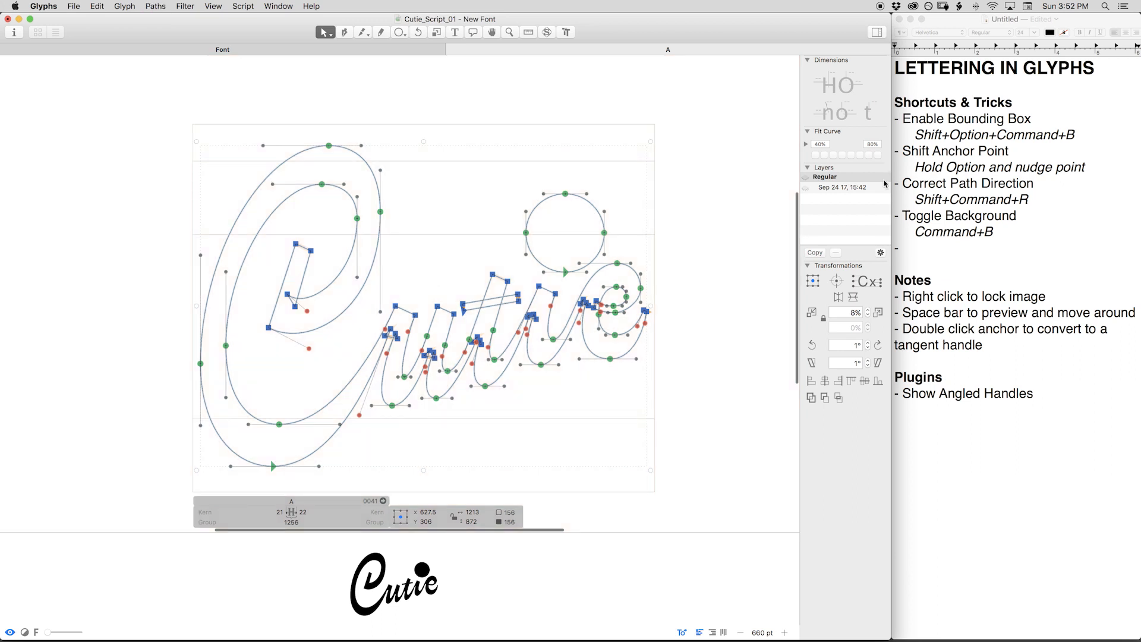
click(1009, 243)
text(Copy Foregrou)
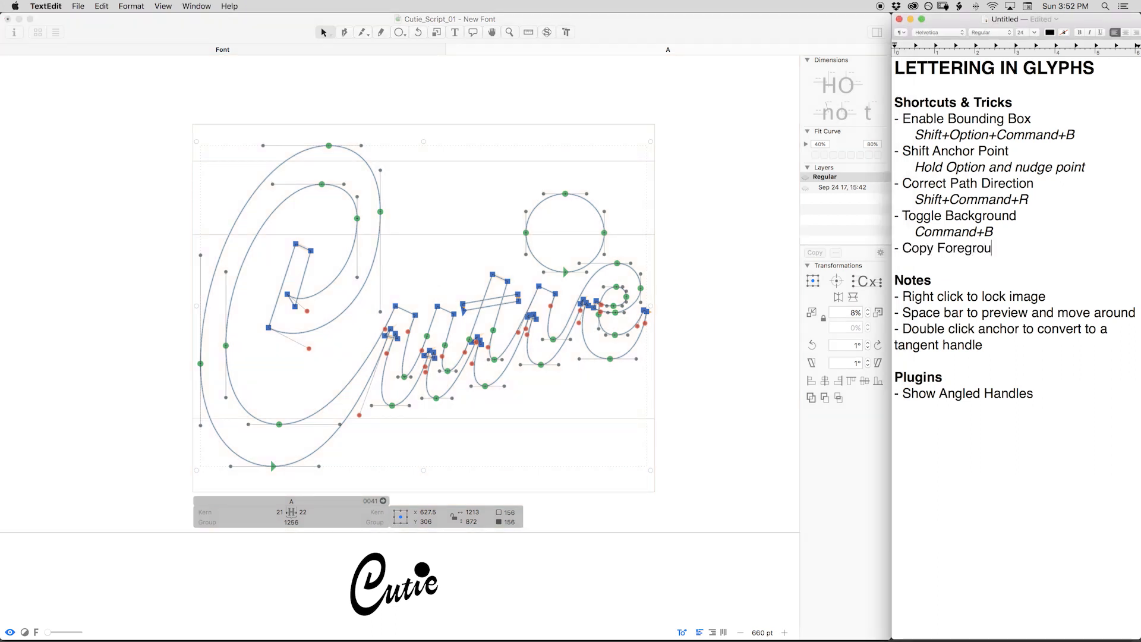
text(nd paths to Backgroun)
key(Delete)
text(selected f)
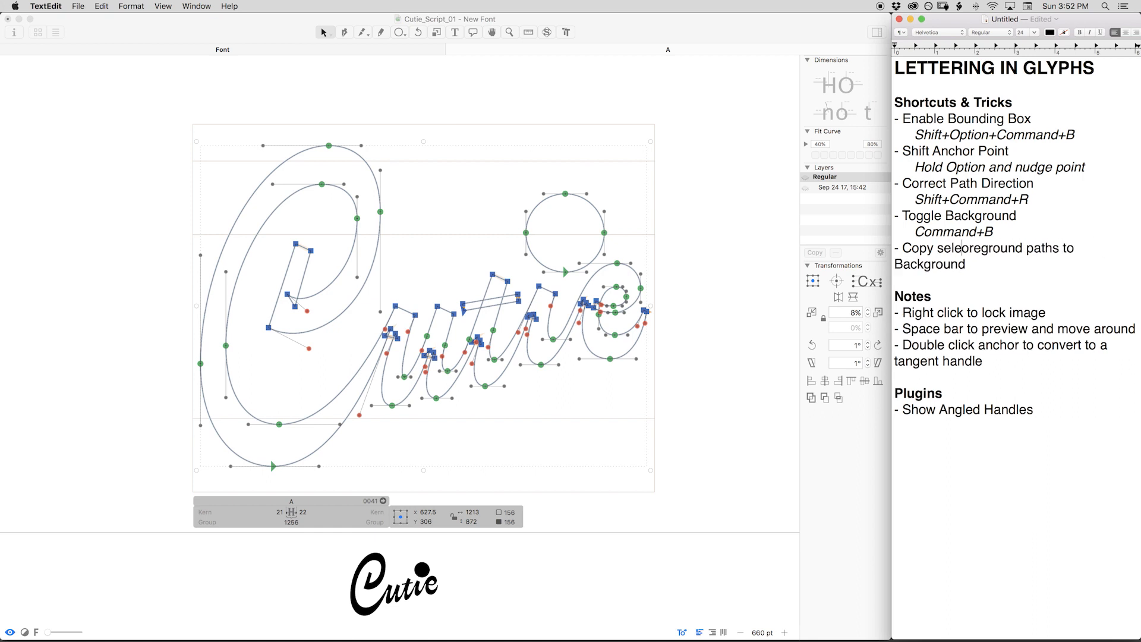
Add the indented italic shortcut "Command+J" under the copied-paths item and start a new dashed item.
key(Return)
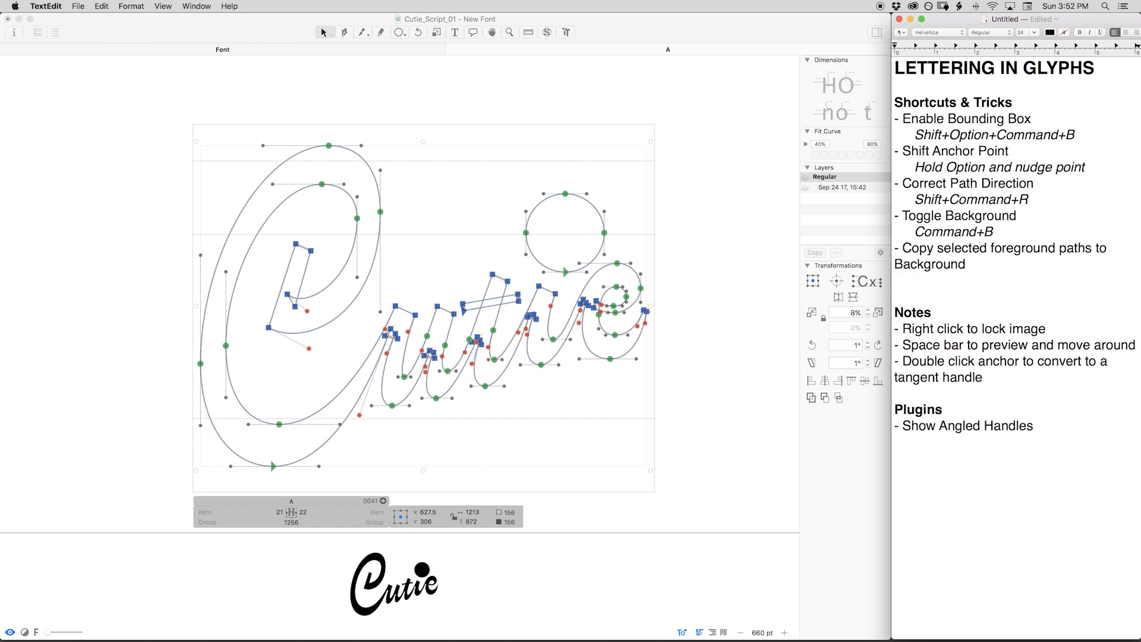
text(Command+J)
key(Return)
text(-)
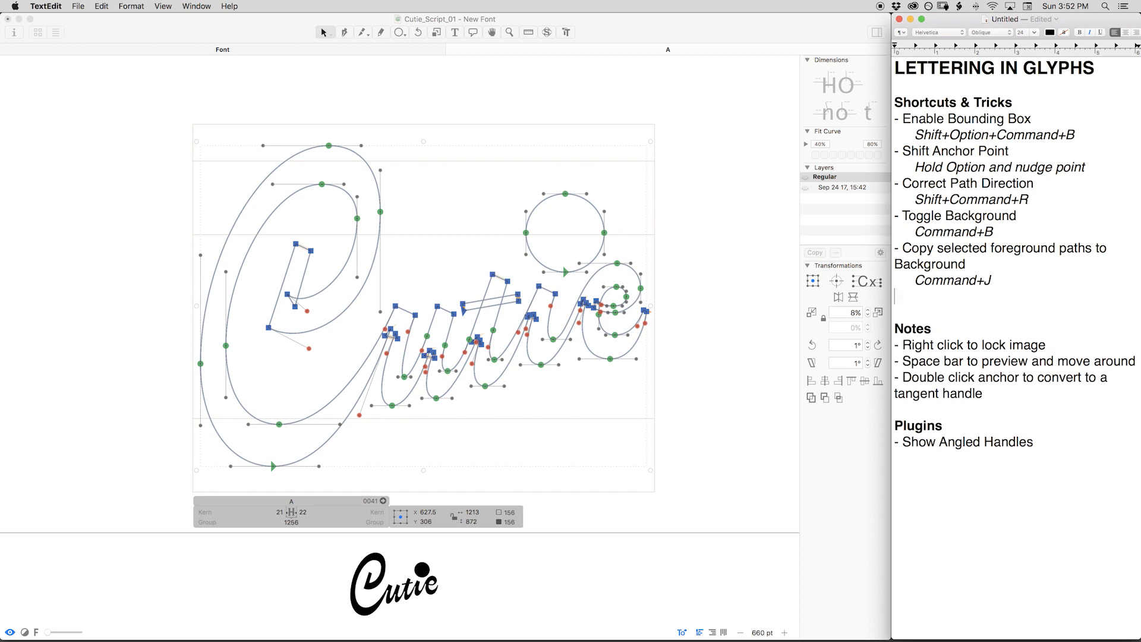
Switch back to Glyphs, toggle the background layer, and inspect the Cutie outlines and their filled preview across the word.
click(431, 235)
key(super+b)
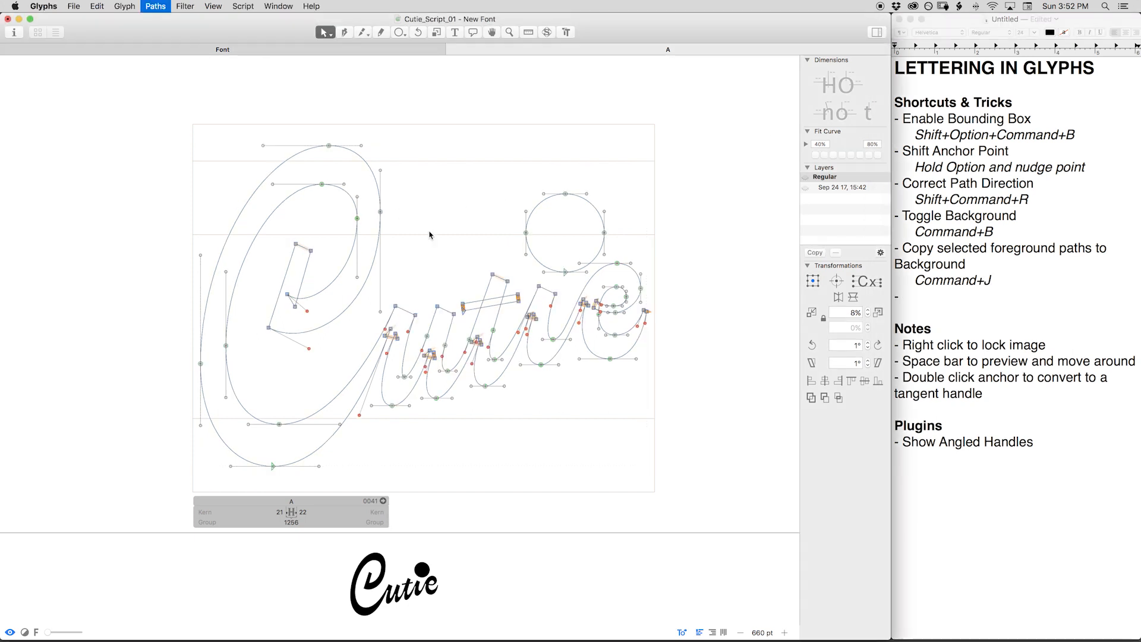
key(super+b)
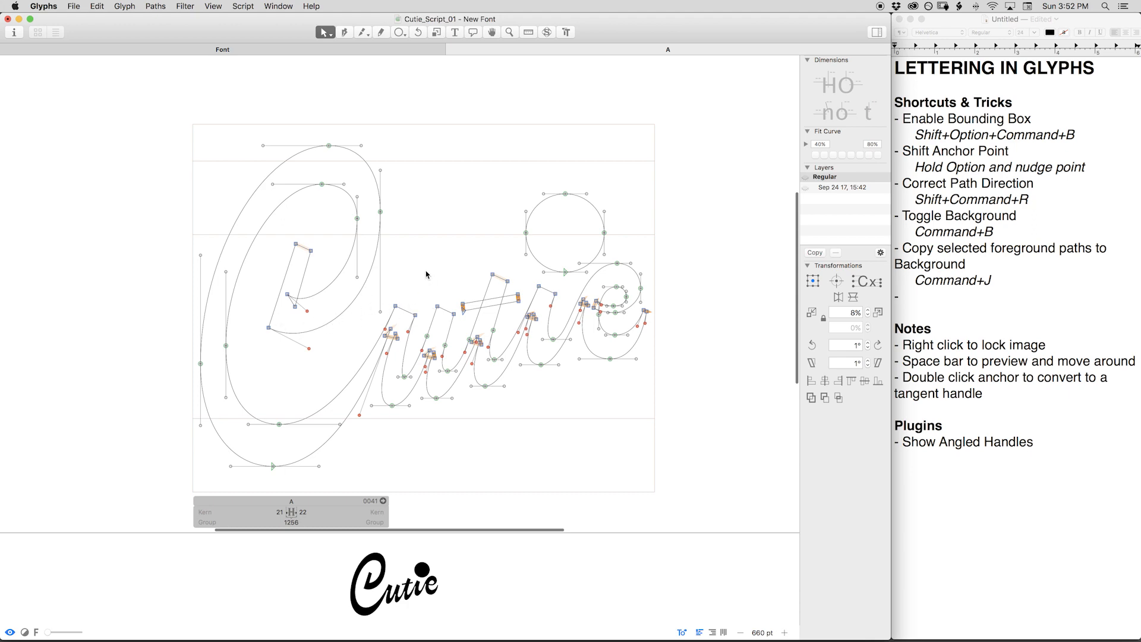
scroll(426, 274, up, 5)
key(space)
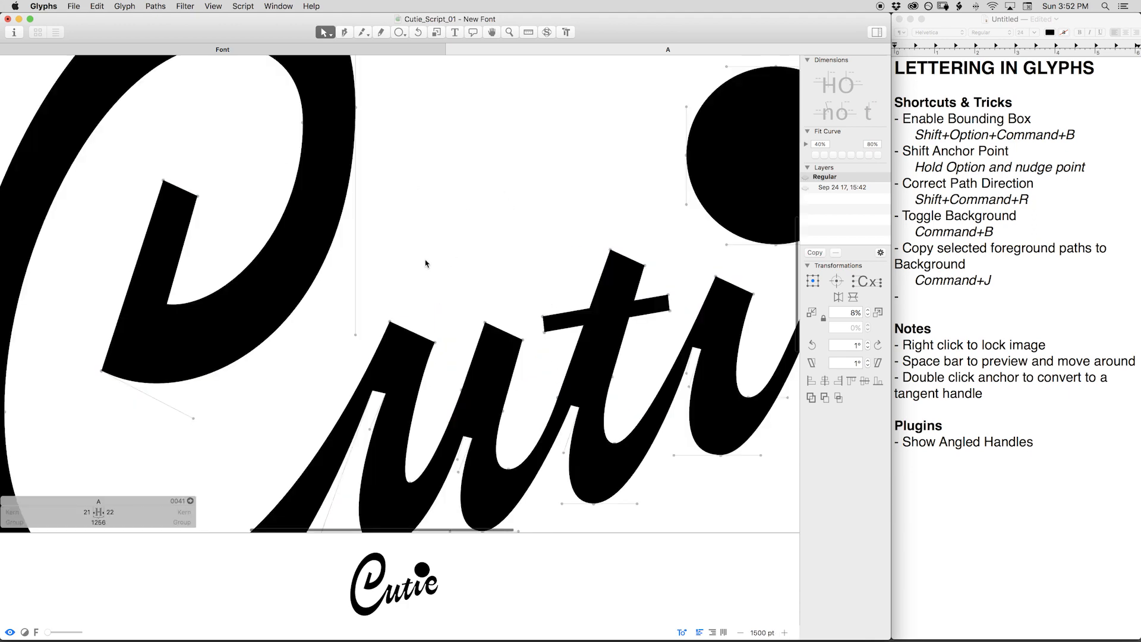
scroll(425, 263, right, 8)
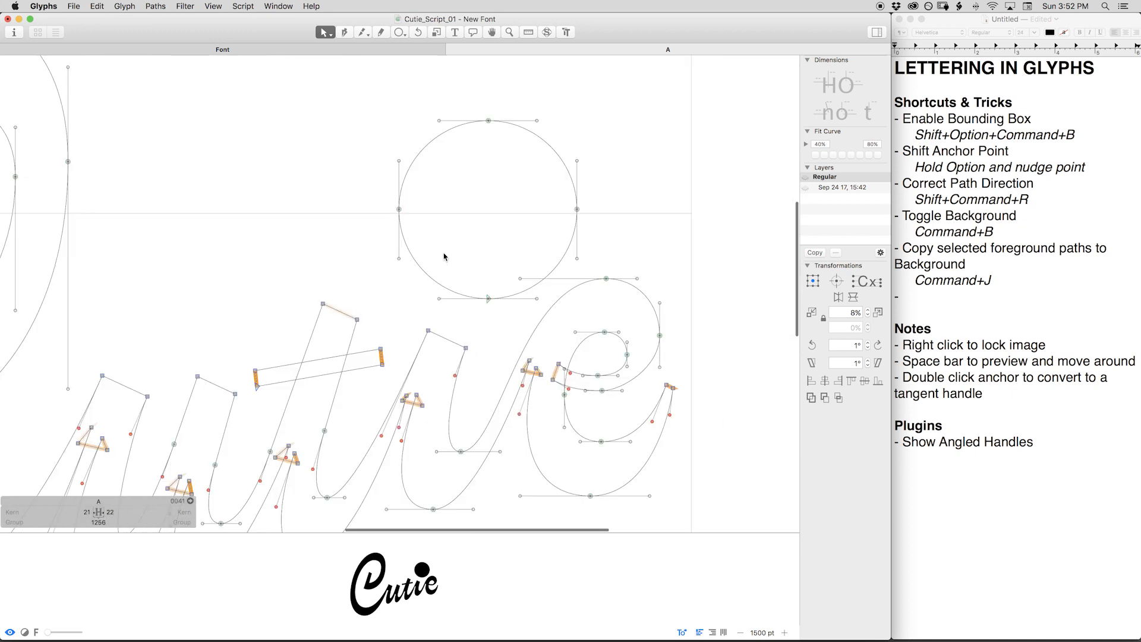
key(space)
drag(268, 247, 439, 195)
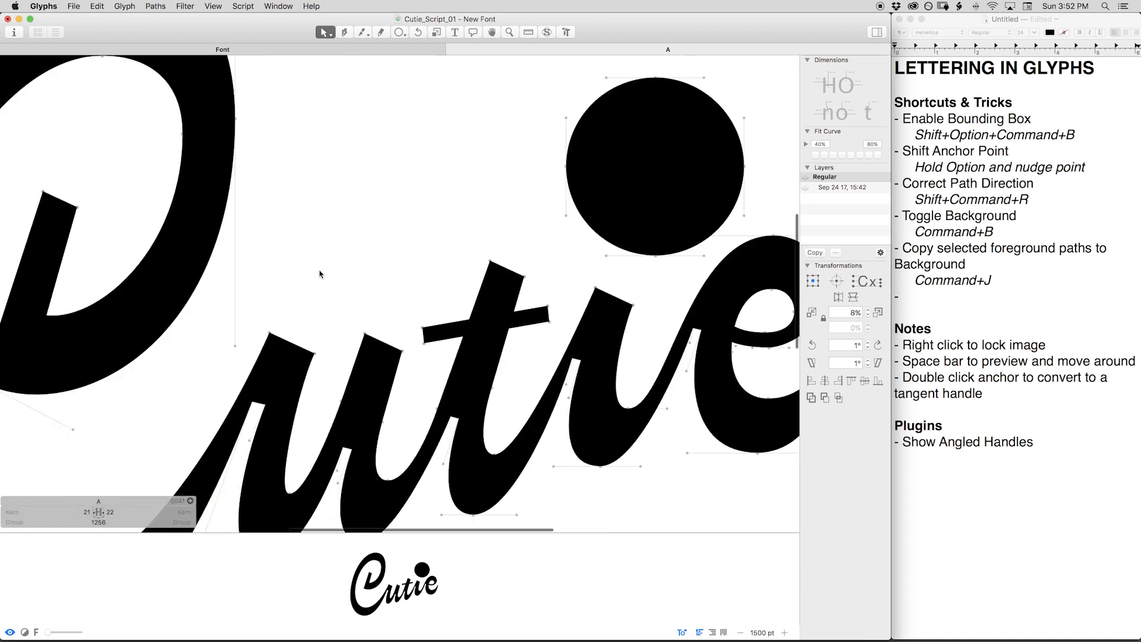
drag(339, 429, 472, 363)
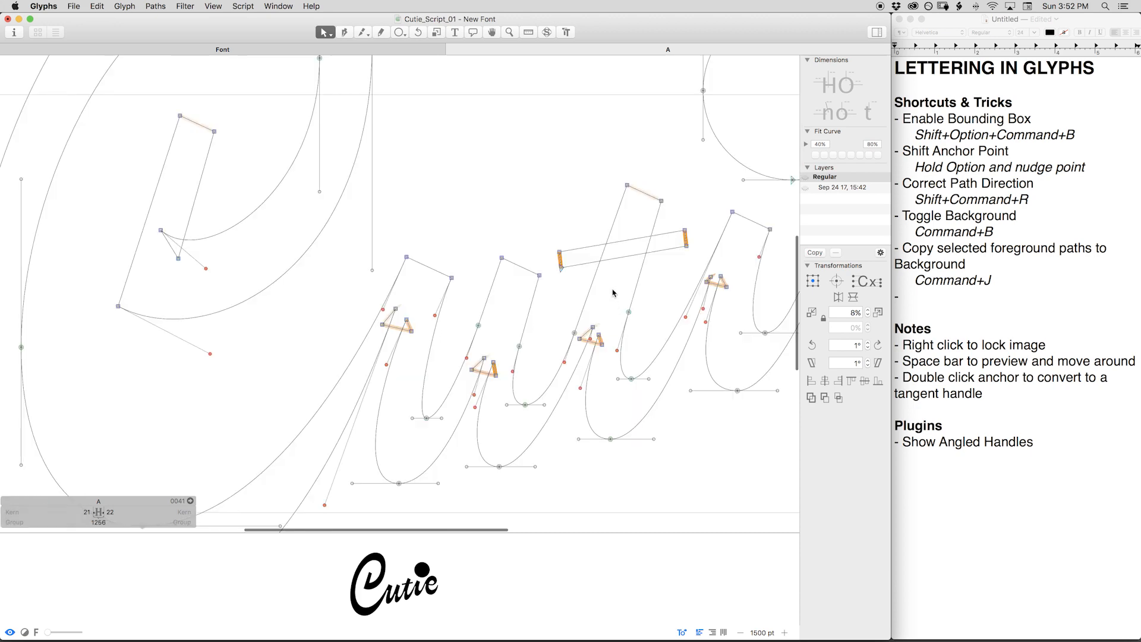
key(space)
drag(447, 167, 559, 277)
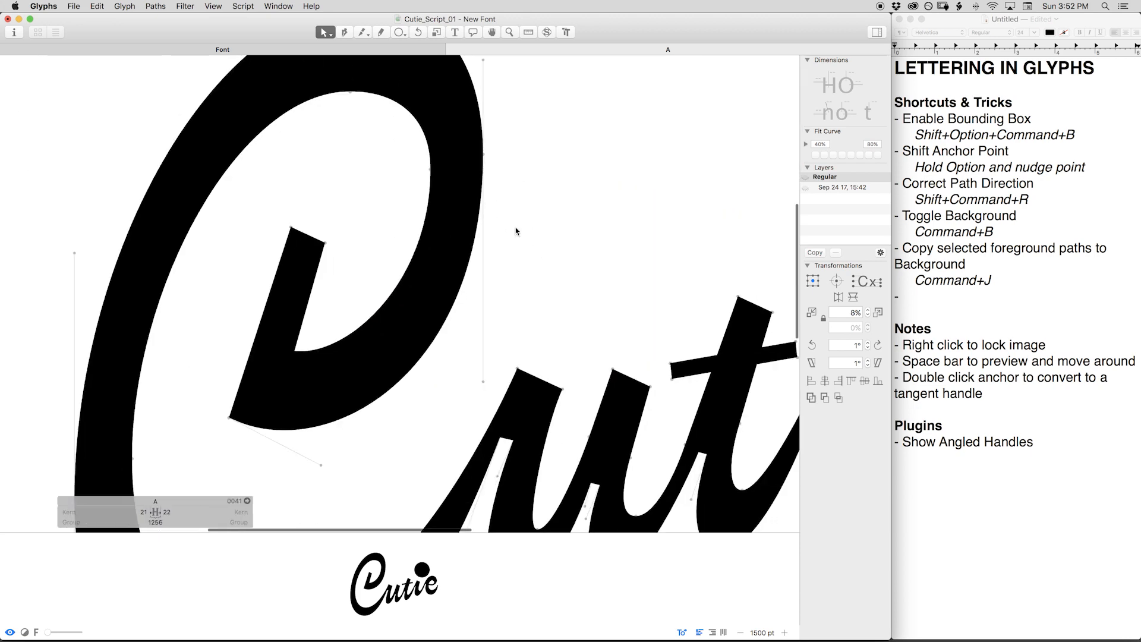
Compare the background and foreground outlines around the C, u and t, and check the Show Handles Everywhere view option.
key(super+b)
key(space)
drag(571, 321, 512, 234)
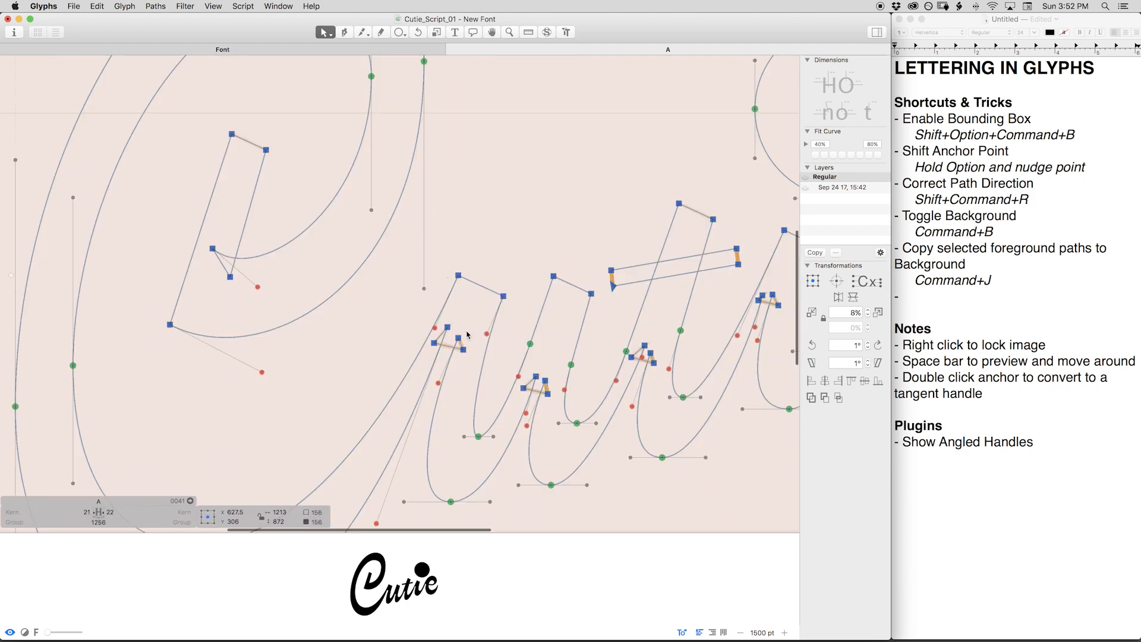
key(super+b)
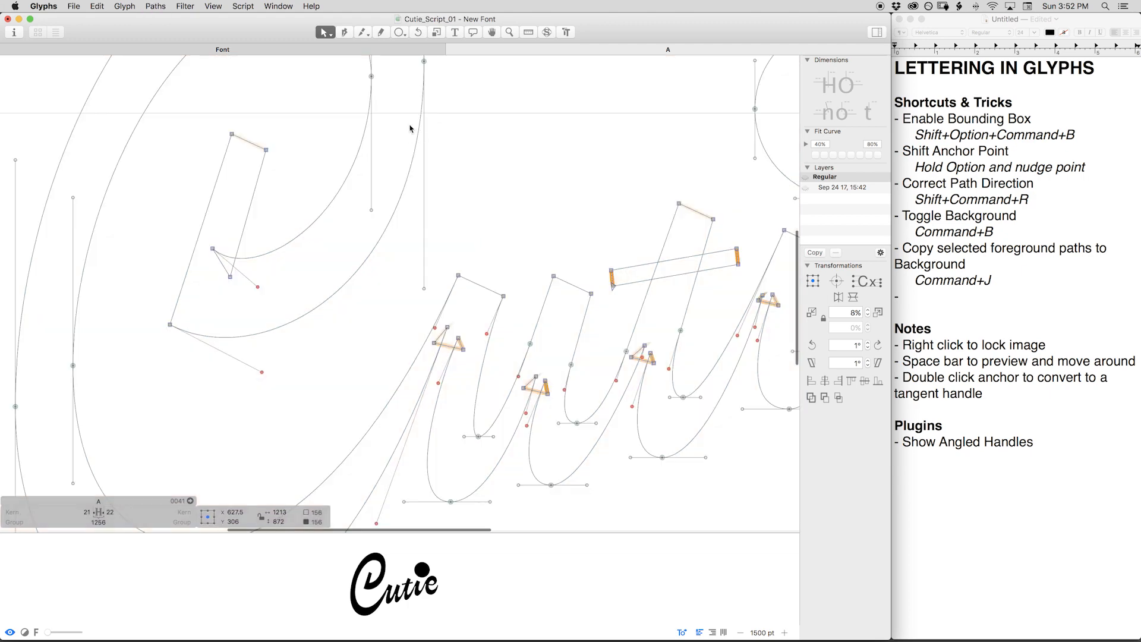
click(213, 5)
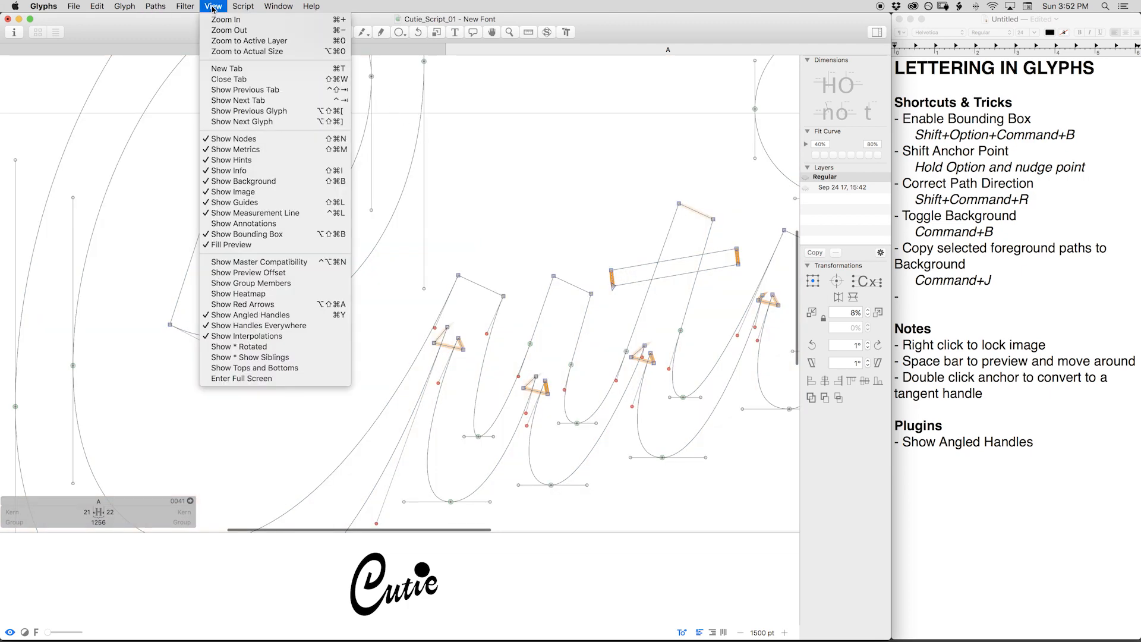
click(299, 331)
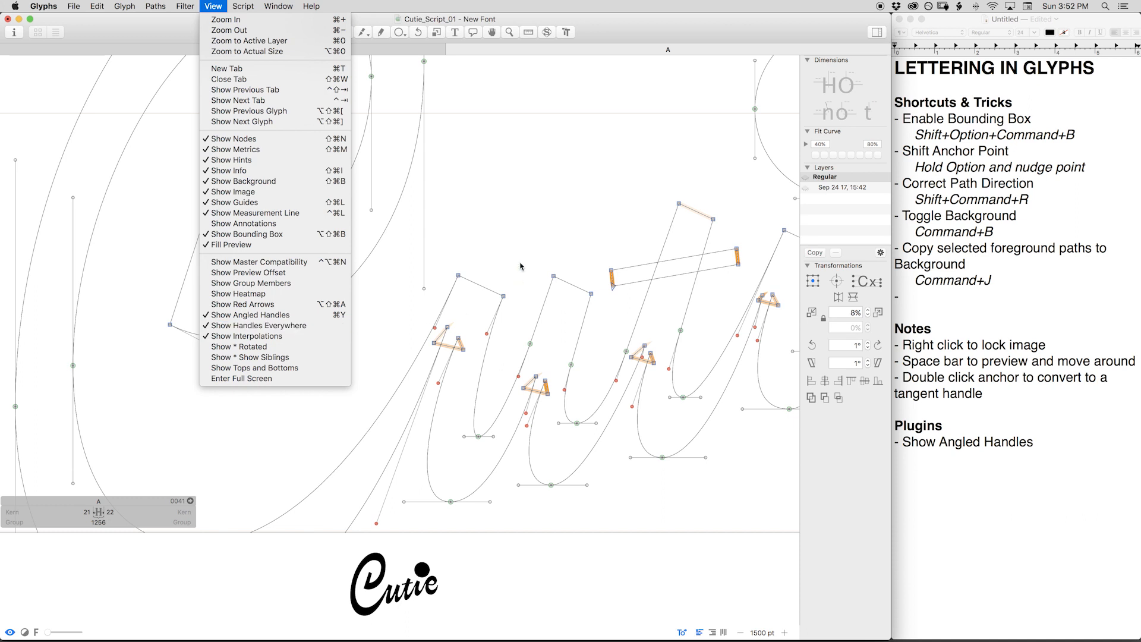
Try moving the handle at the u's first upper corner outward in the background and in the foreground, and undo the moves.
key(super+b)
click(434, 329)
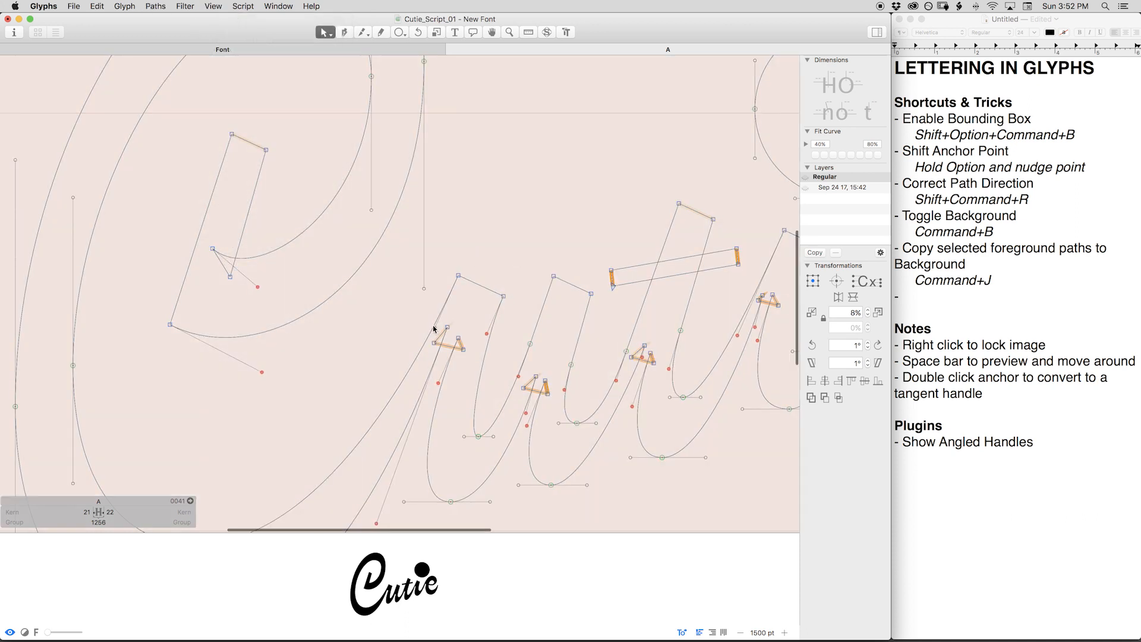
drag(434, 328, 408, 327)
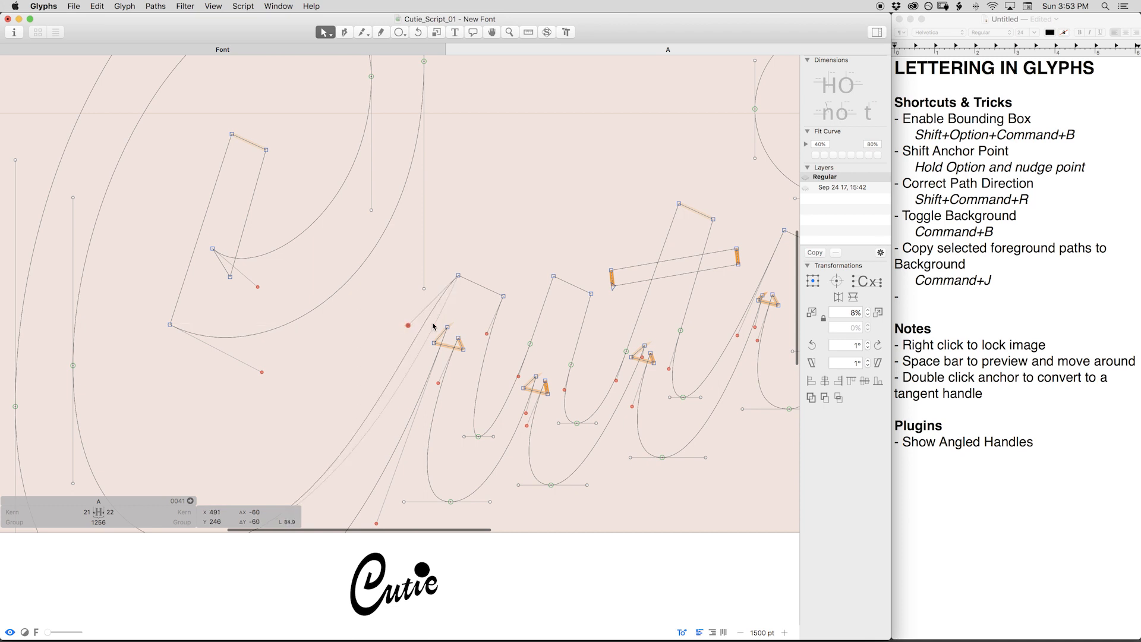
click(465, 306)
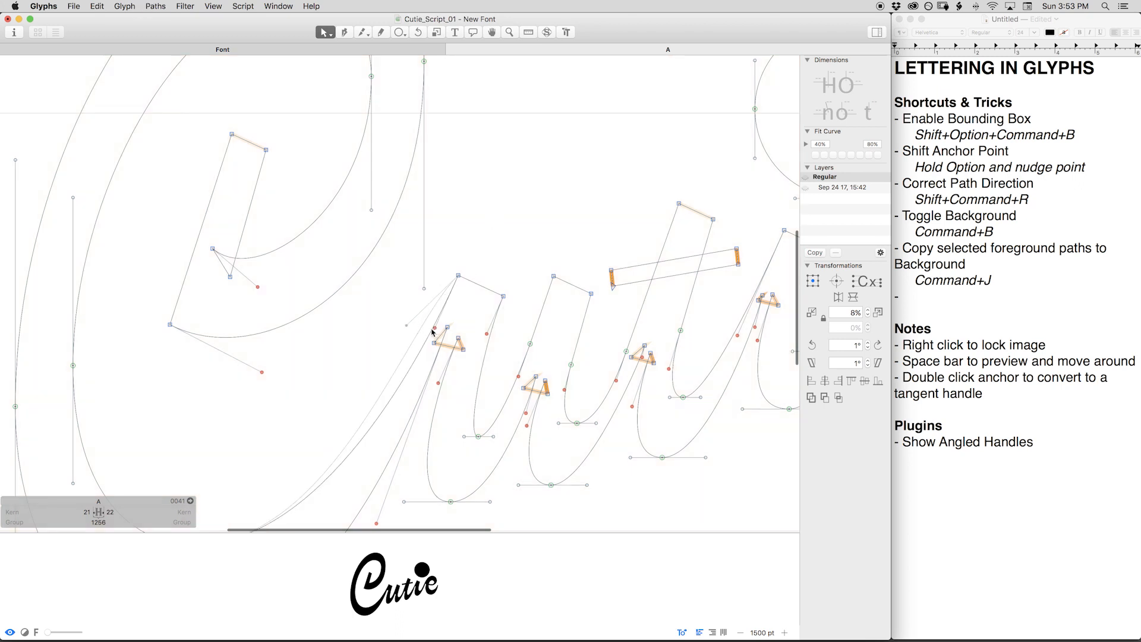
drag(432, 331, 407, 327)
key(super+z)
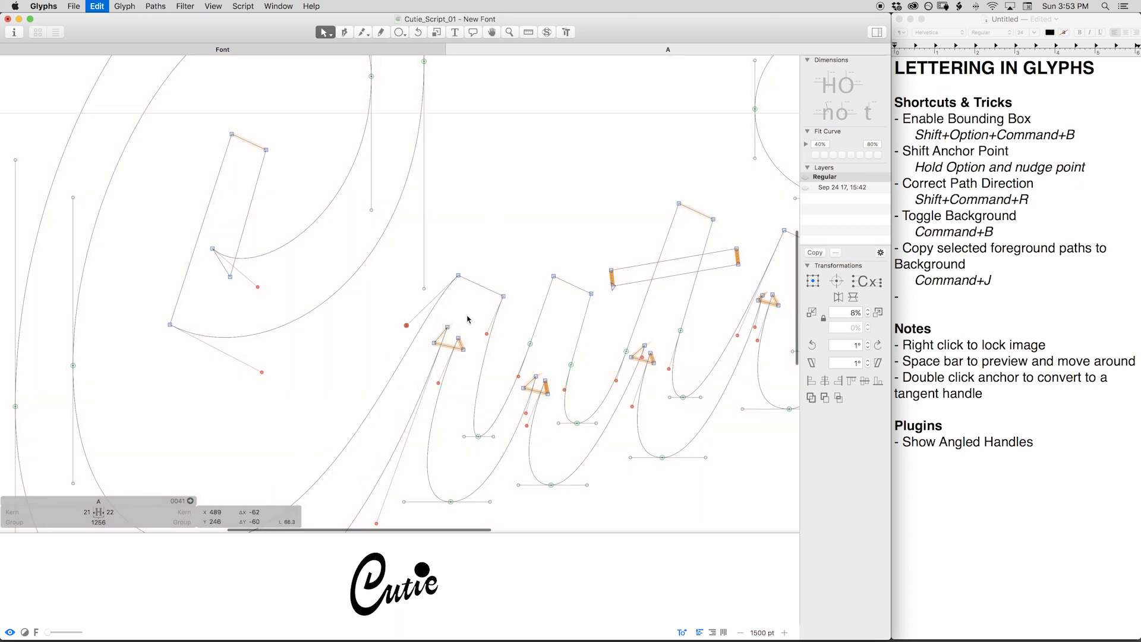
key(super+b)
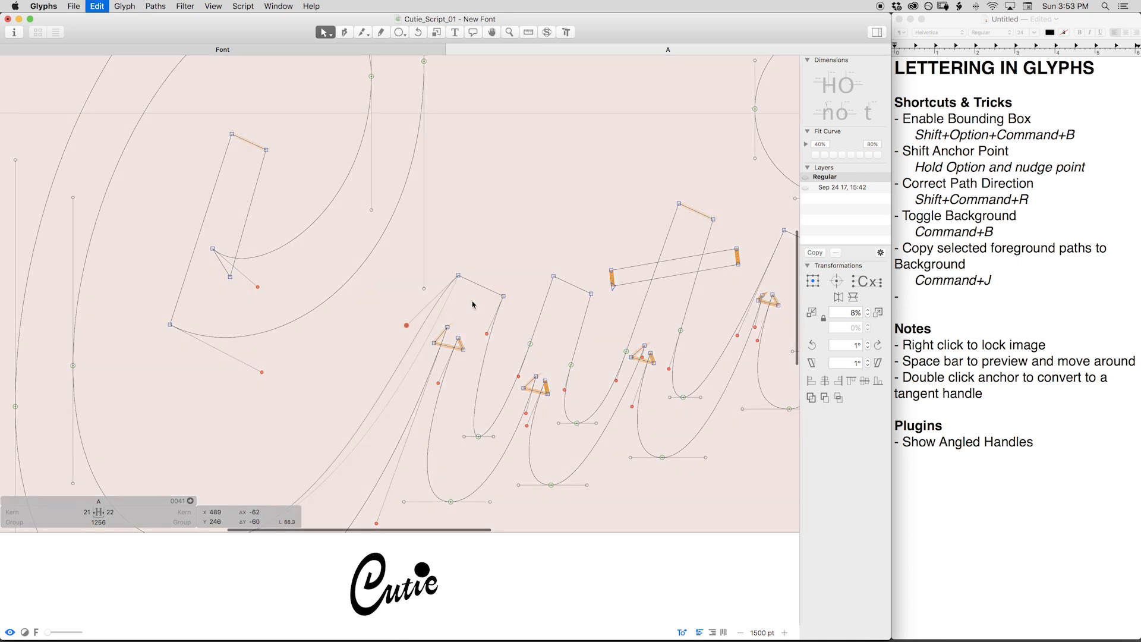
In the TextEdit notes, add "- Show Handles Everywhere (FREE)" under Plugins and append "(FREE)" to Show Angled Handles.
click(1051, 442)
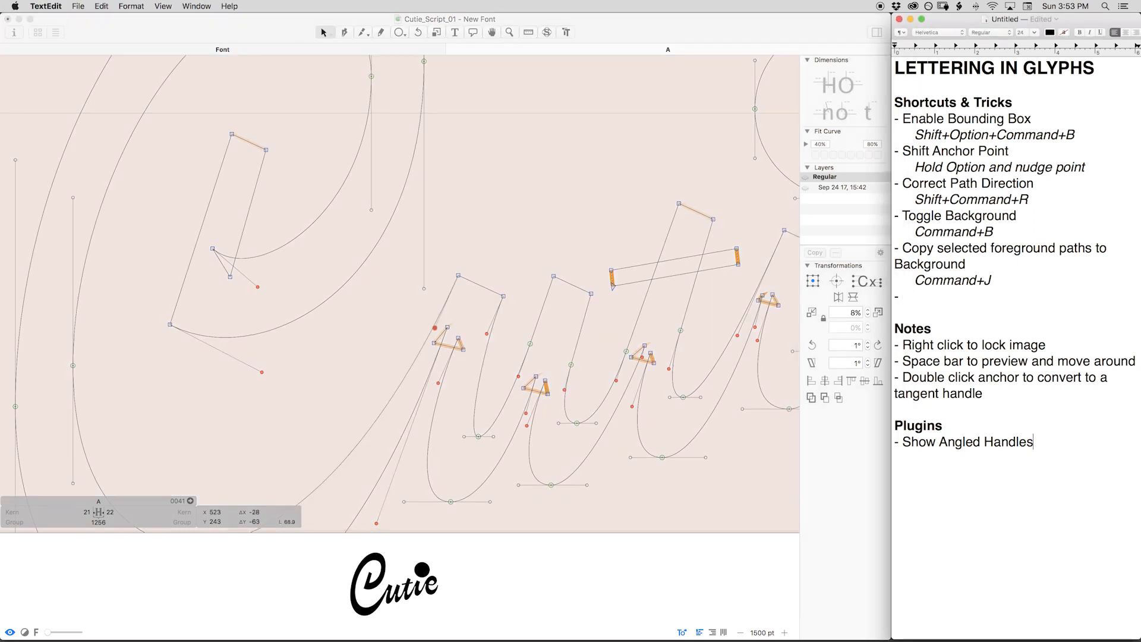
text(- Show Hangl)
text(les Ev)
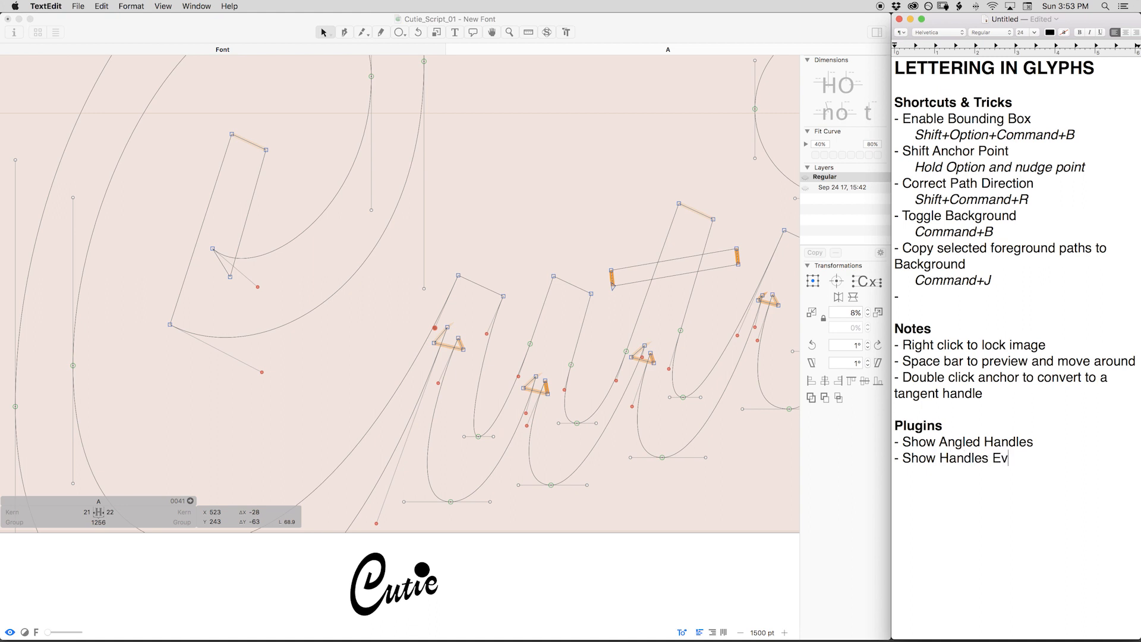
text(erywhere (FREE_)
key(BackSpace)
text())
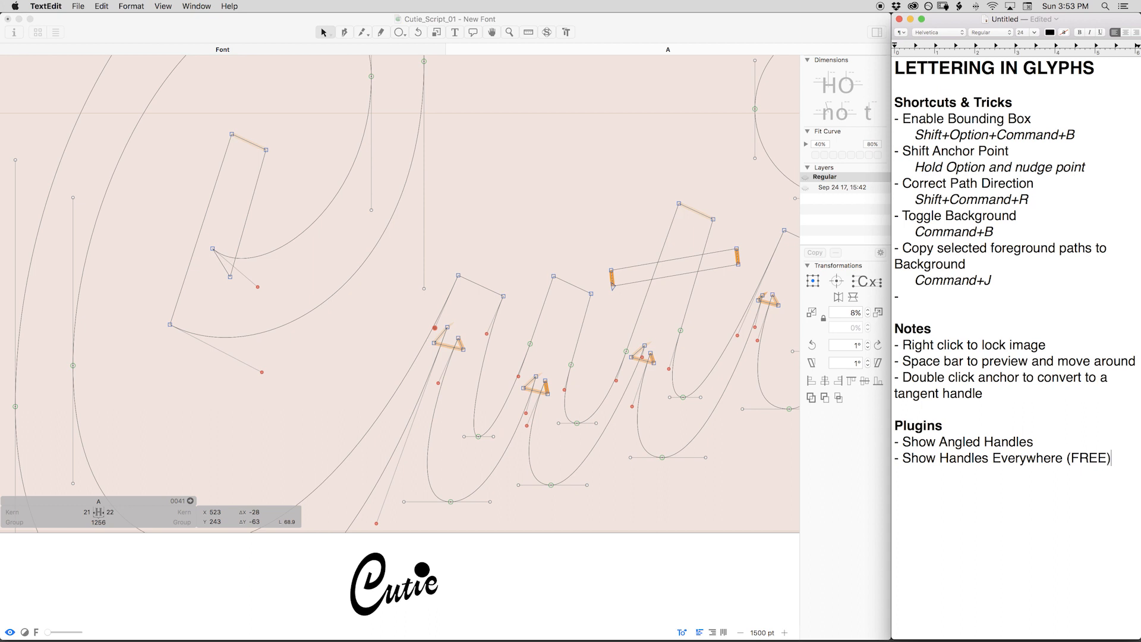
text((FREE)
Return the Glyphs drawing to its foreground and append "(Glyphsapp.com/extend)" to the Plugins heading in the TextEdit notes.
click(401, 141)
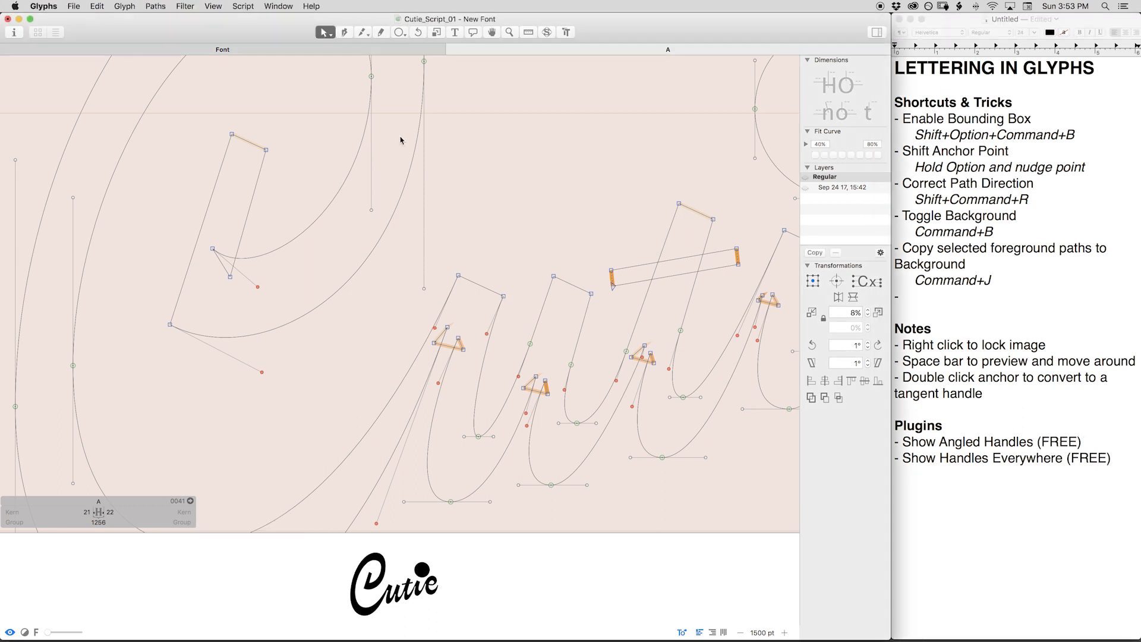
key(super+b)
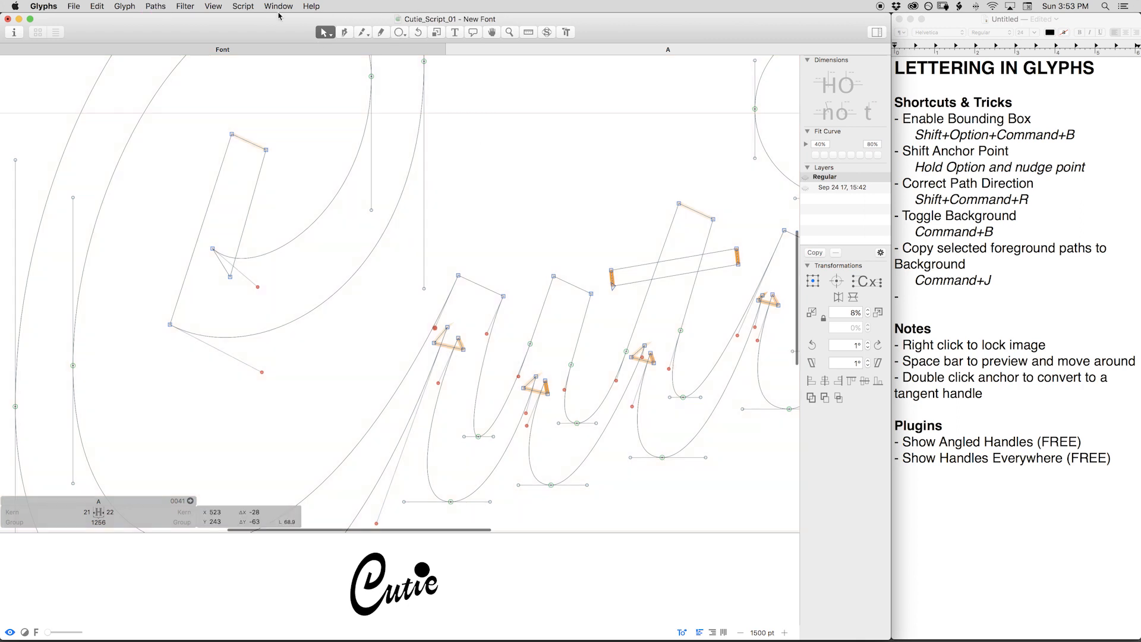
click(968, 423)
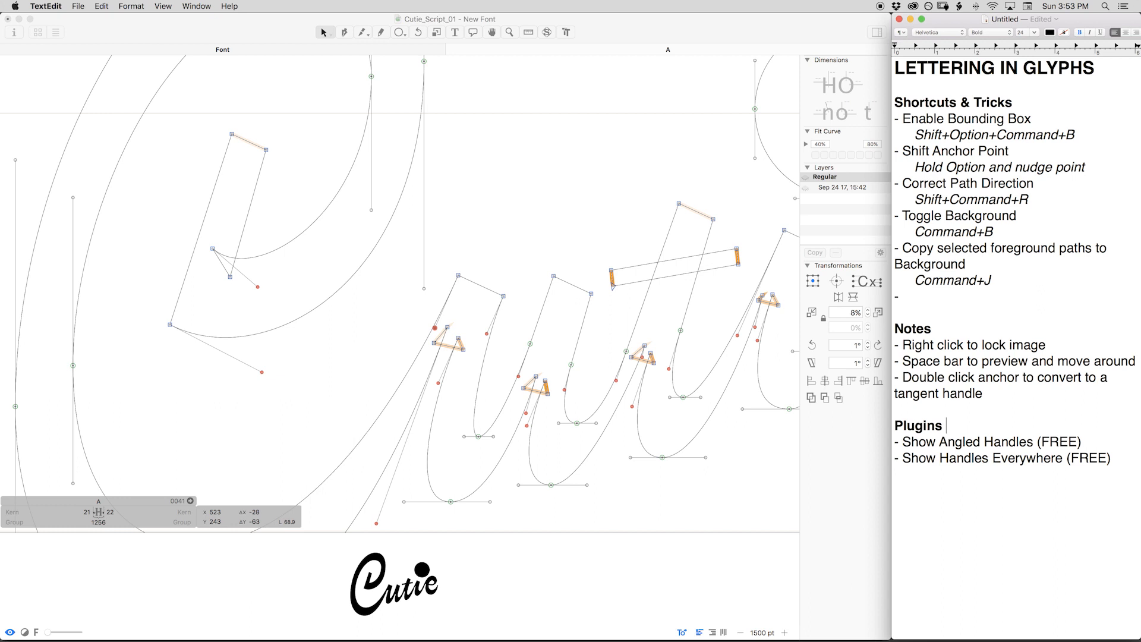
text(G)
key(BackSpace)
text((Glyphsapp.com/)
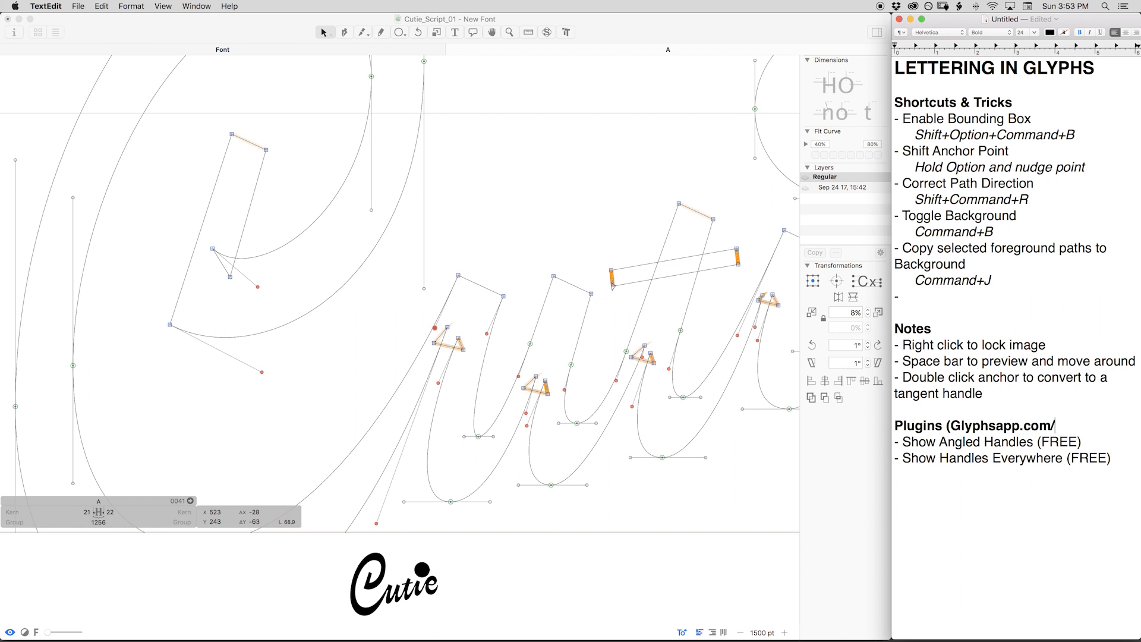
text(extend)
Switch back to Glyphs, open the Plugin Manager and browse through the available plugins.
click(469, 146)
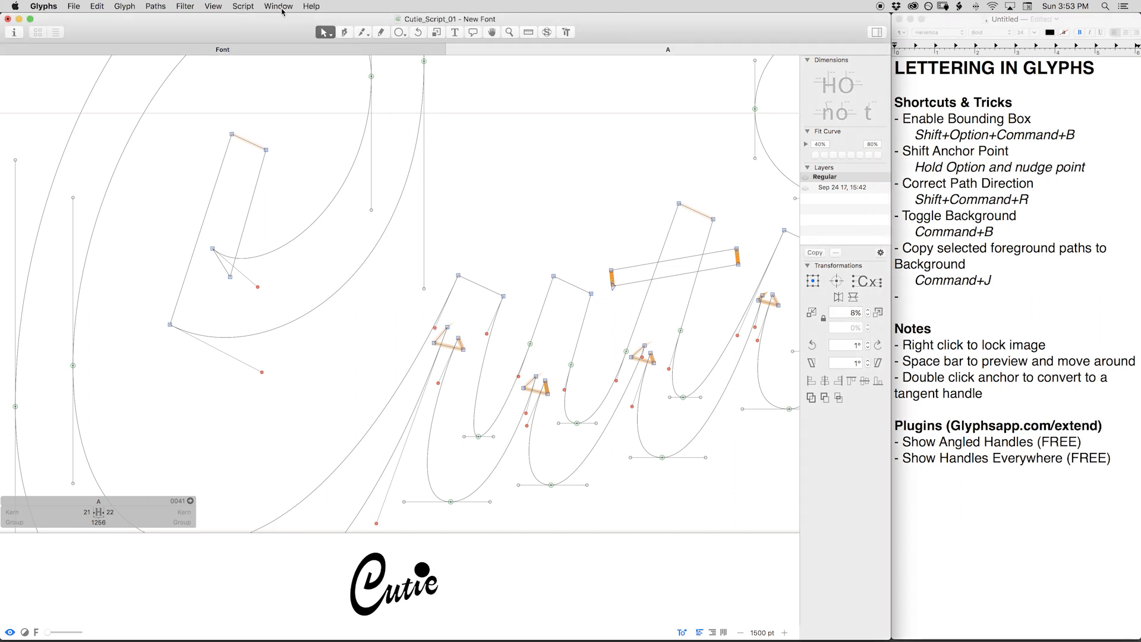
click(280, 7)
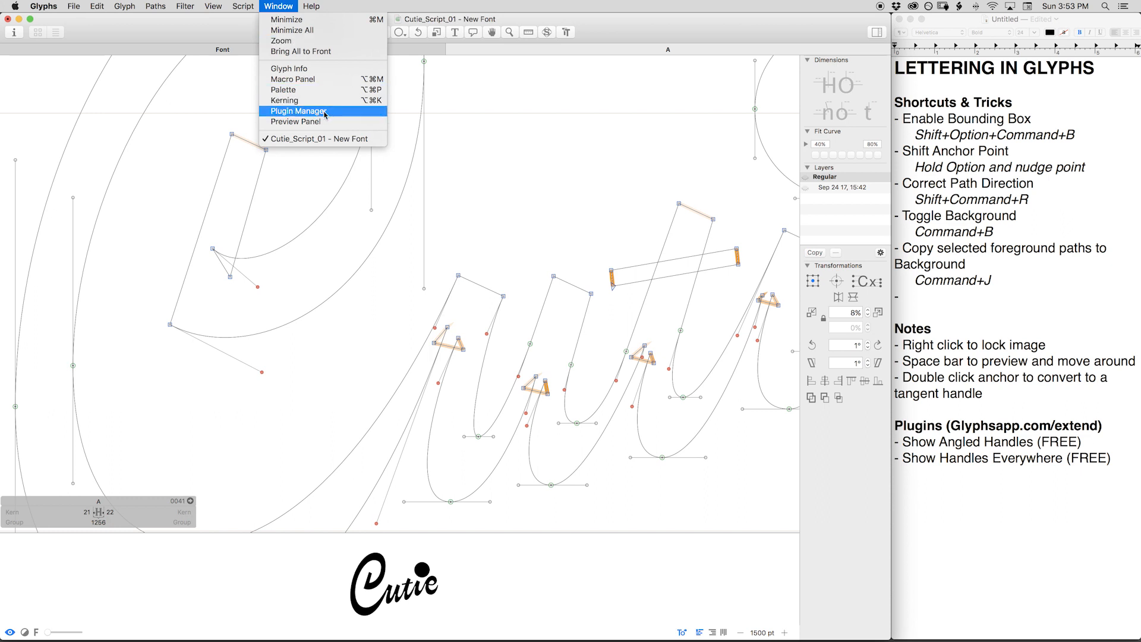
click(324, 112)
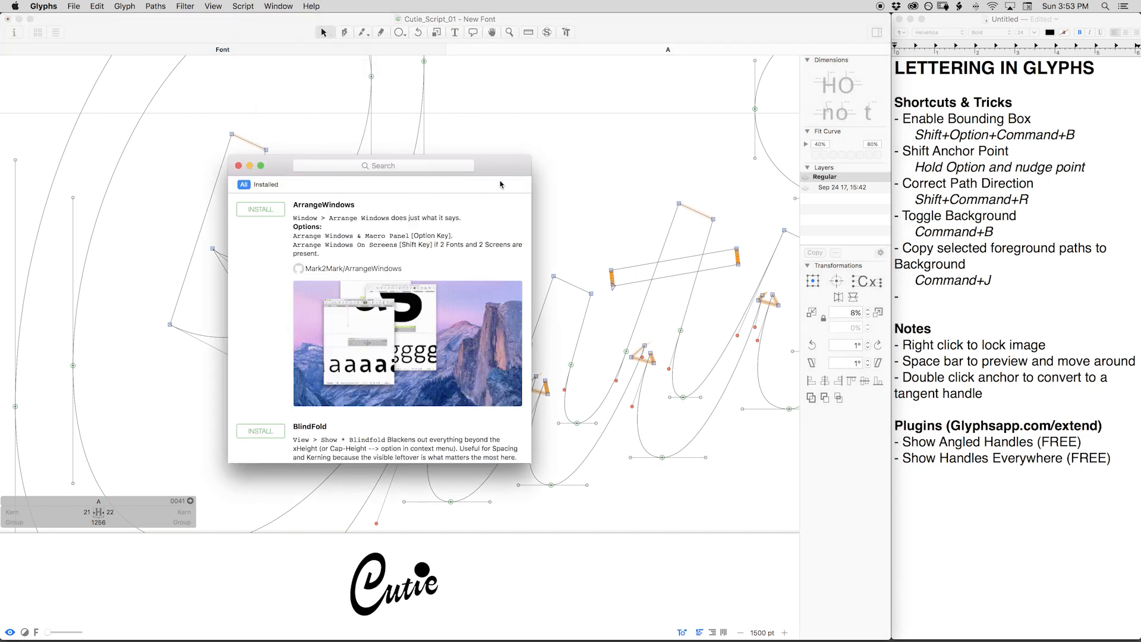
drag(499, 184, 519, 166)
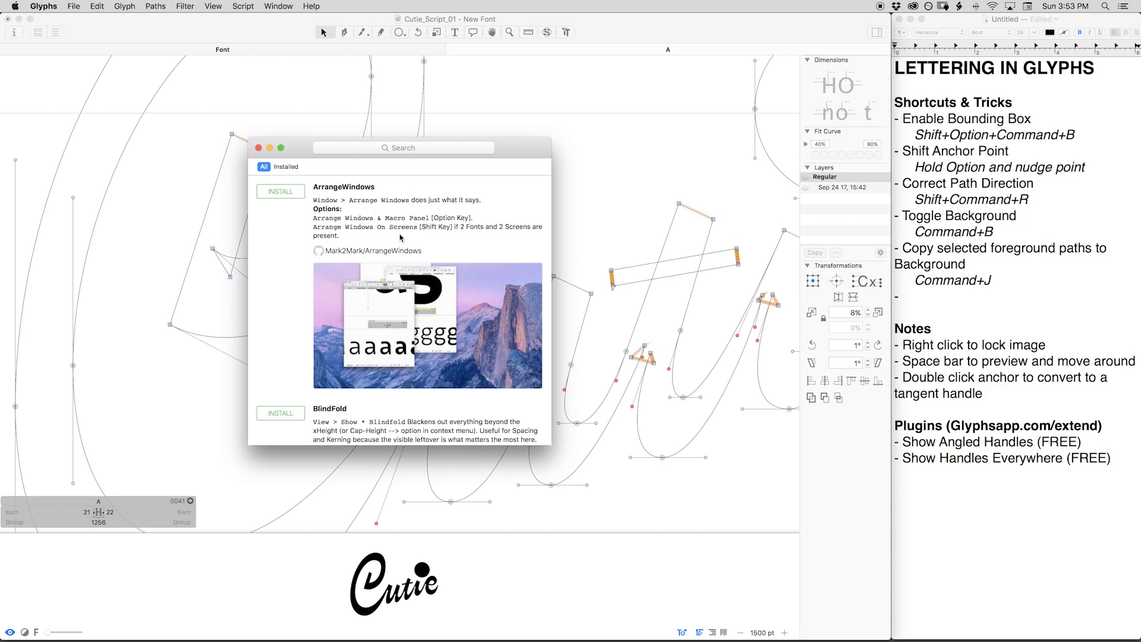
scroll(400, 238, down, 20)
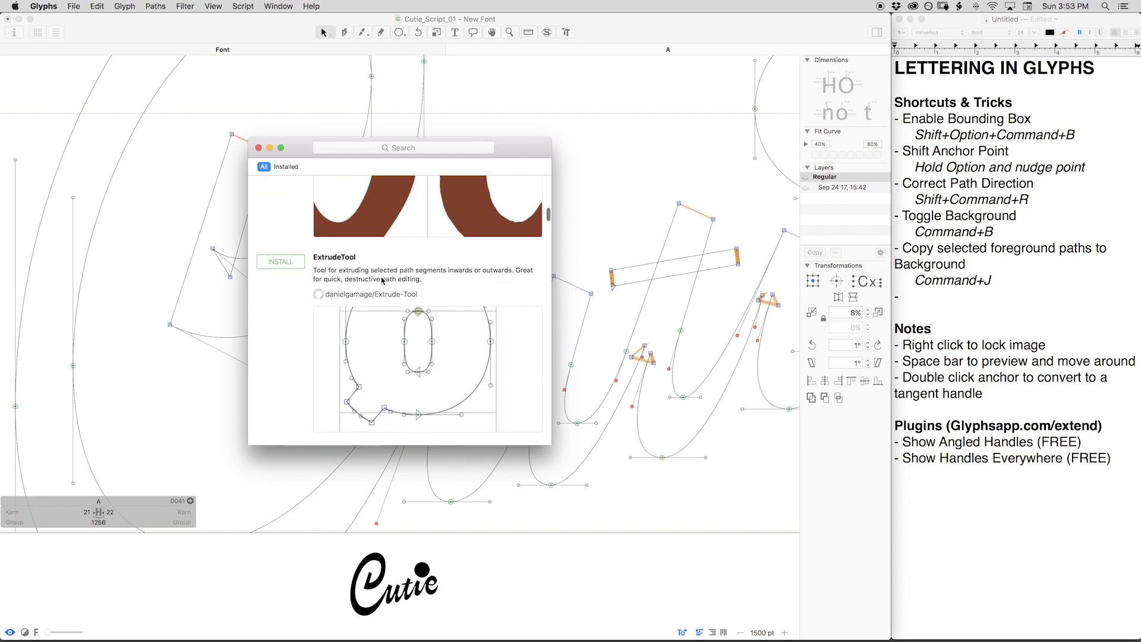
scroll(382, 280, down, 10)
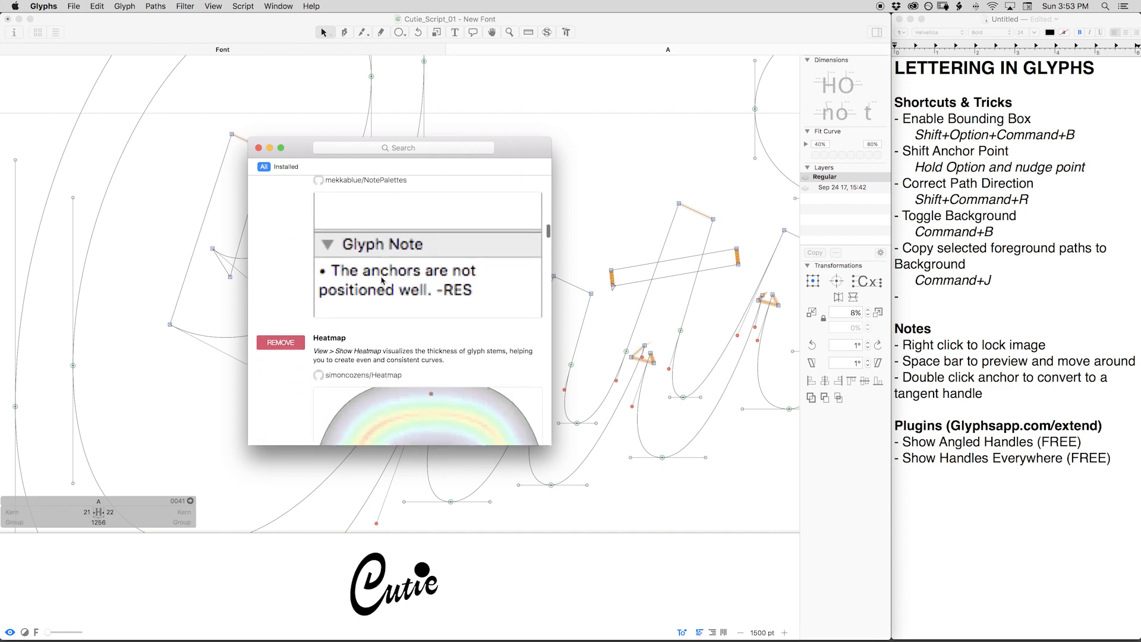
scroll(404, 282, down, 20)
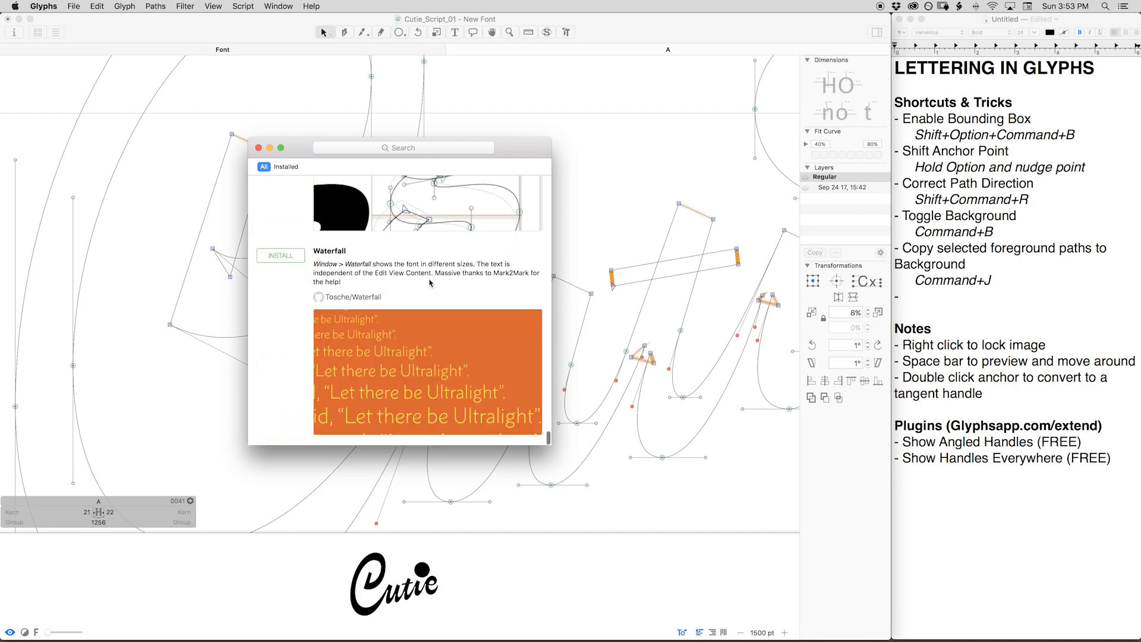
Look back through the full list of available plugins in the Plugin Manager, from Waterfall up past GlobalGlyph.
scroll(430, 283, up, 15)
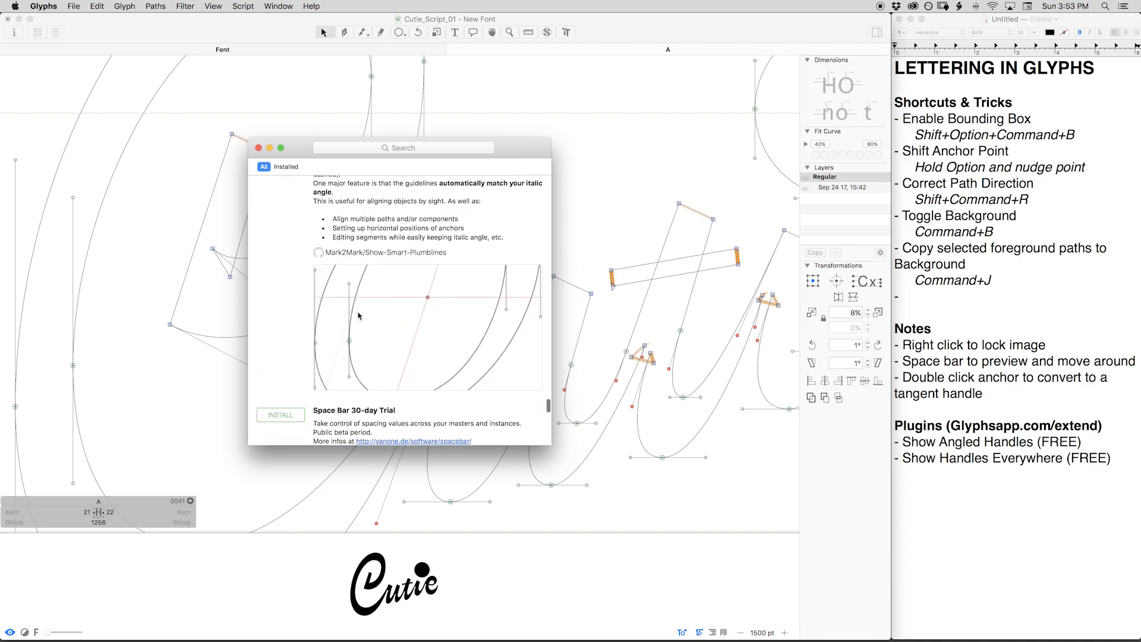
scroll(359, 315, up, 10)
scroll(359, 315, down, 5)
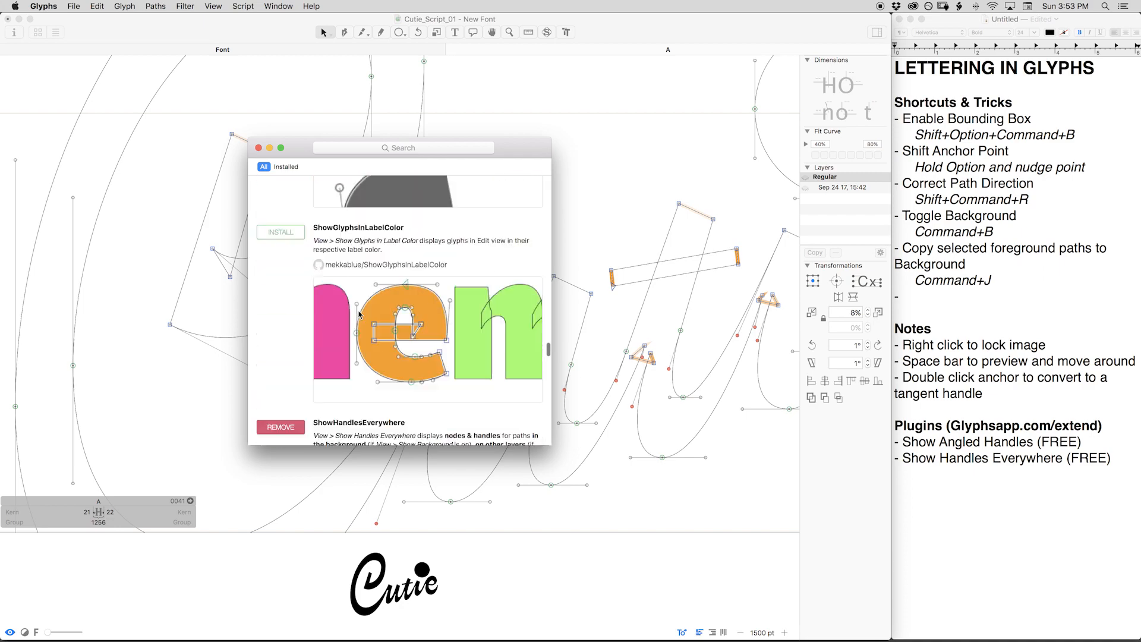
scroll(359, 315, up, 15)
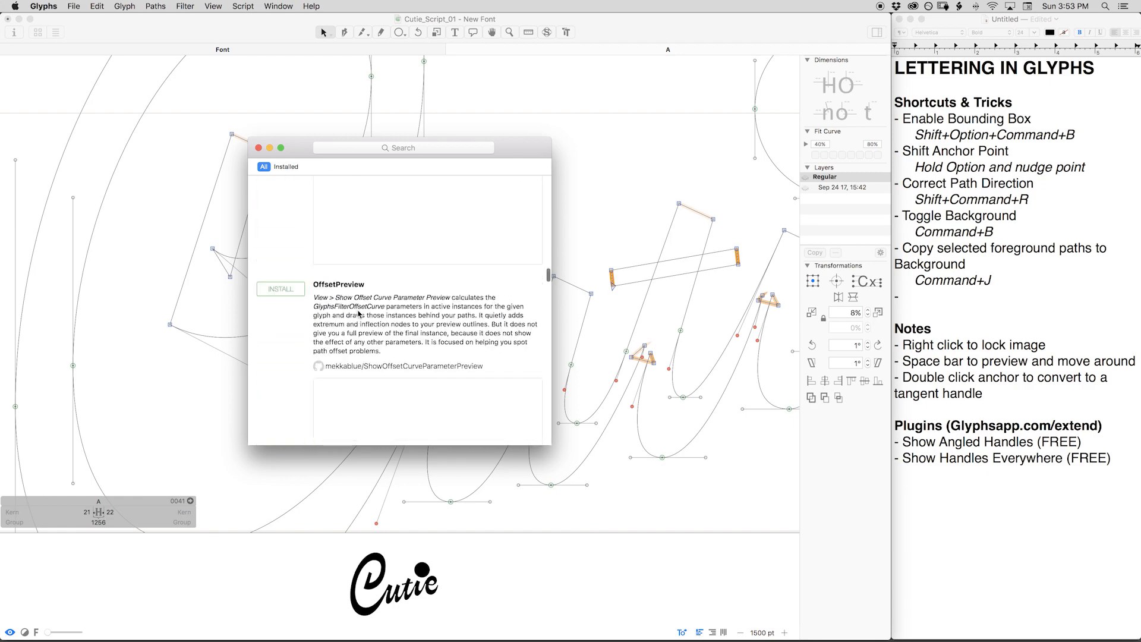
scroll(359, 314, up, 15)
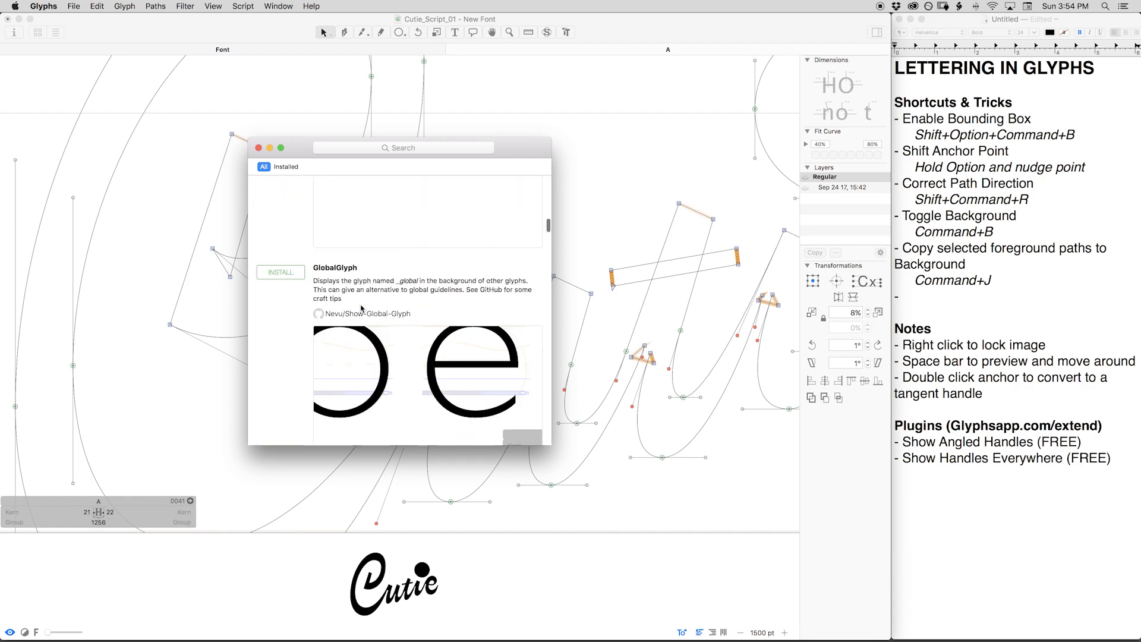
scroll(360, 308, up, 3)
Restrict the Plugin Manager to installed plugins, review their descriptions from Heatmap to ShowTopsAndBottoms, and close the manager.
click(286, 166)
scroll(351, 244, up, 20)
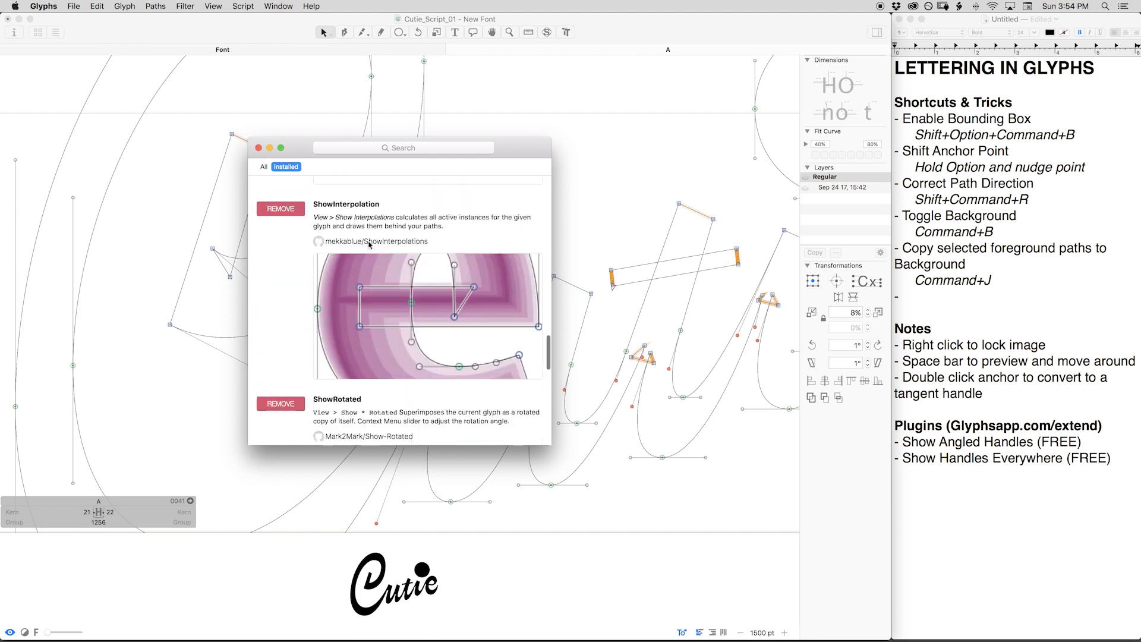
scroll(368, 252, down, 5)
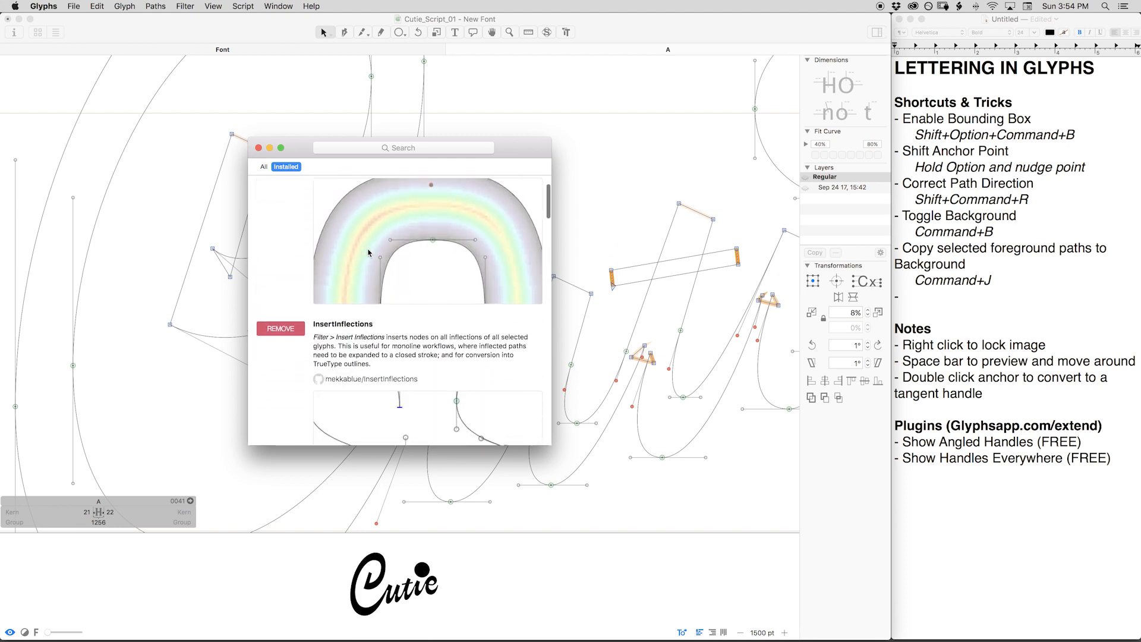
scroll(367, 252, up, 7)
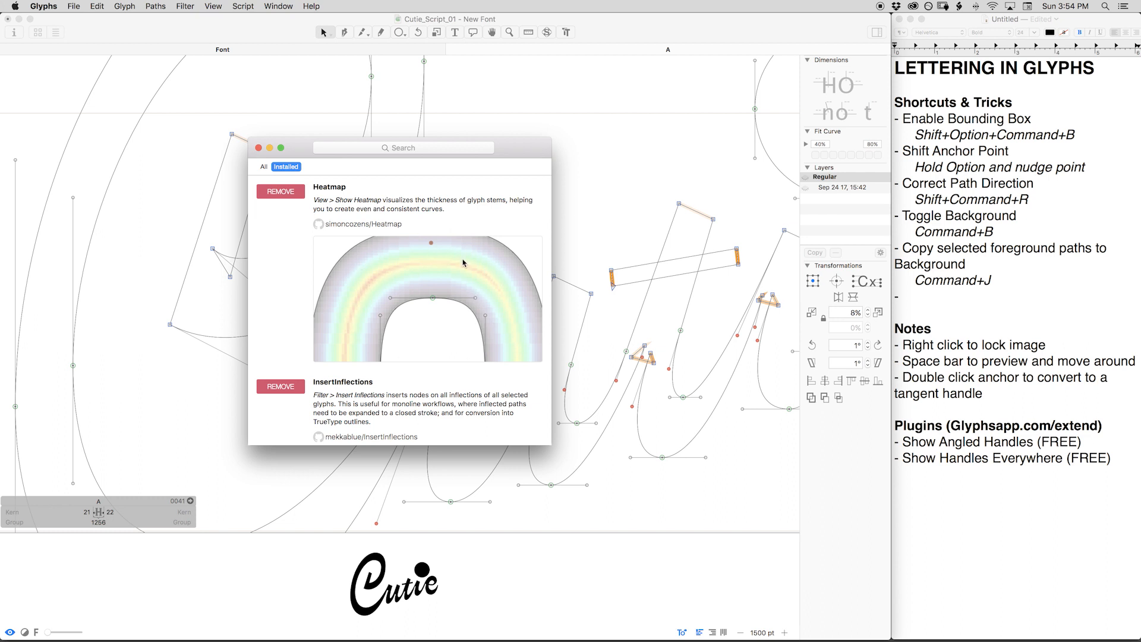
scroll(452, 291, down, 5)
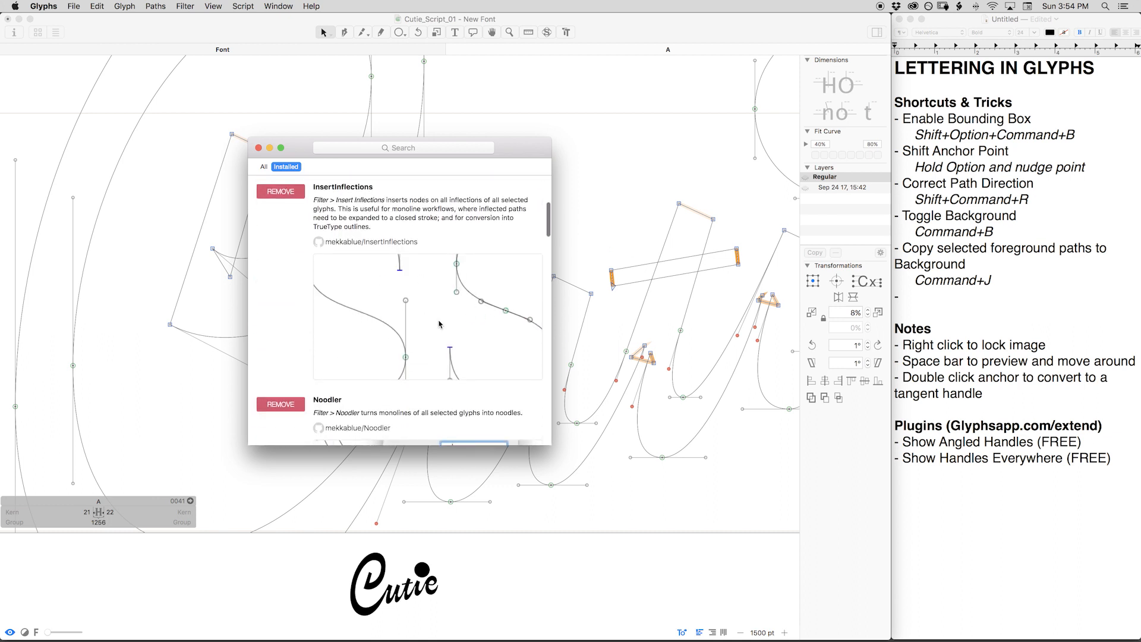
scroll(444, 312, down, 10)
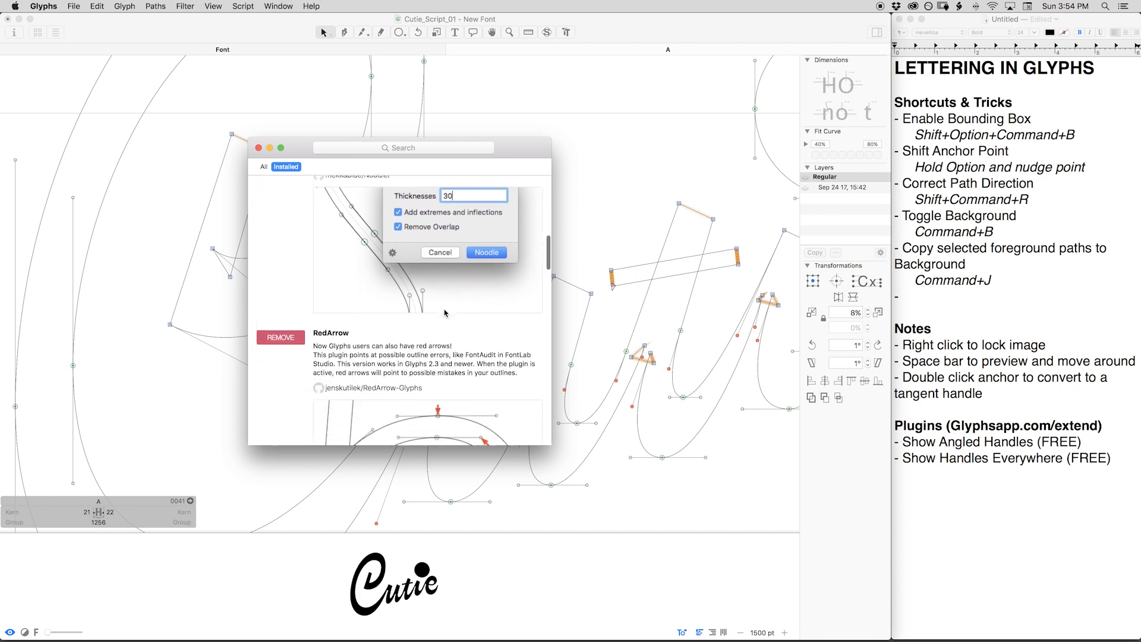
scroll(446, 311, down, 10)
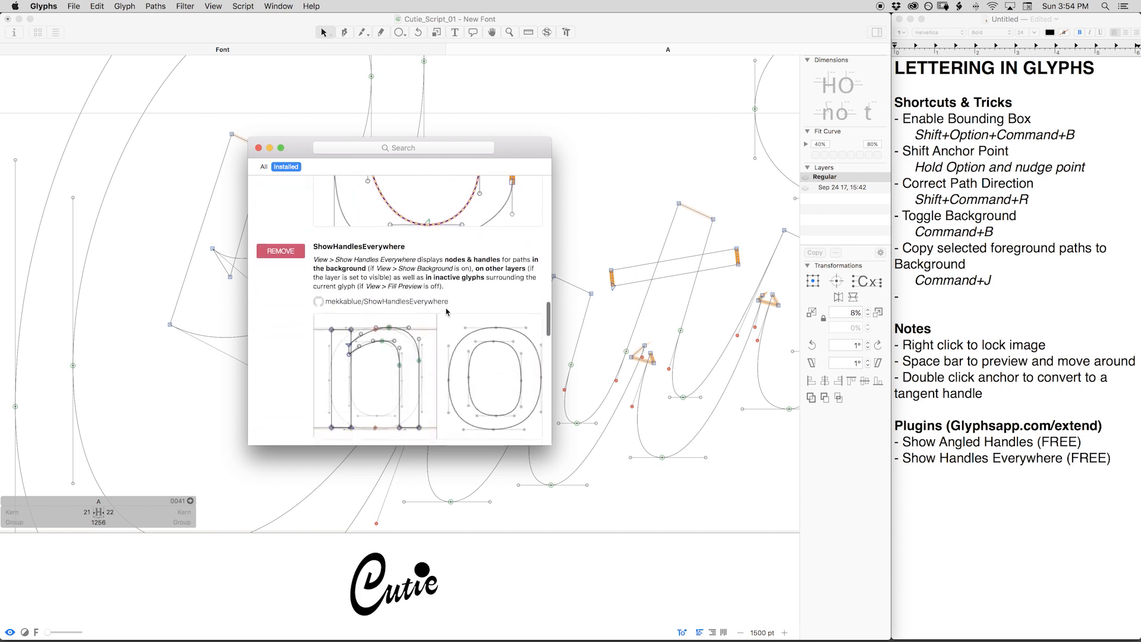
scroll(446, 312, down, 10)
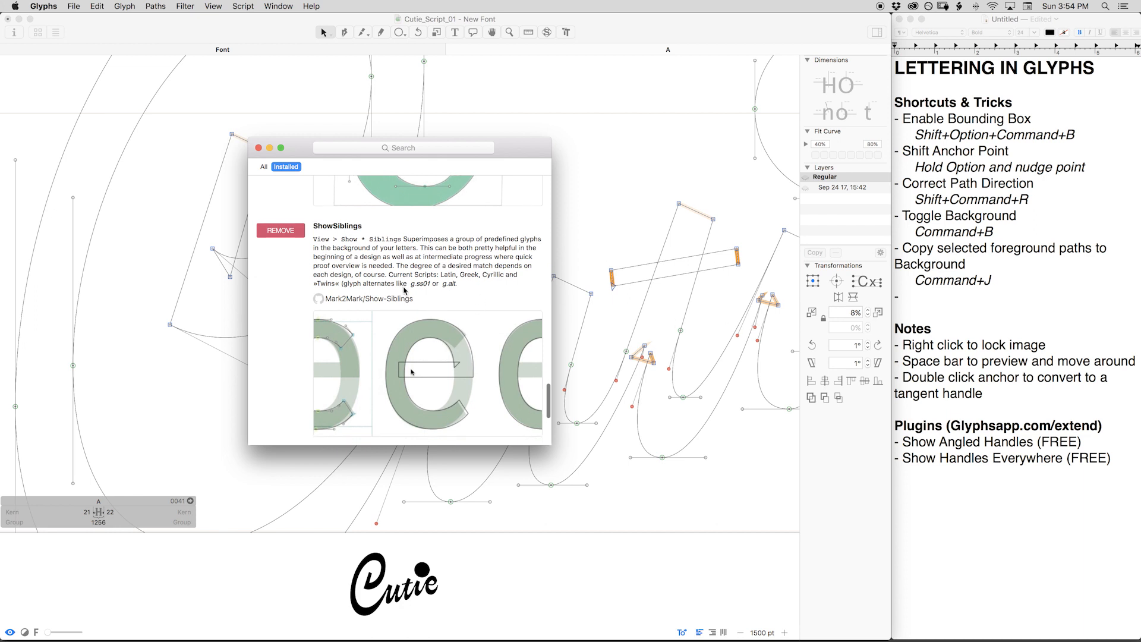
scroll(407, 291, down, 8)
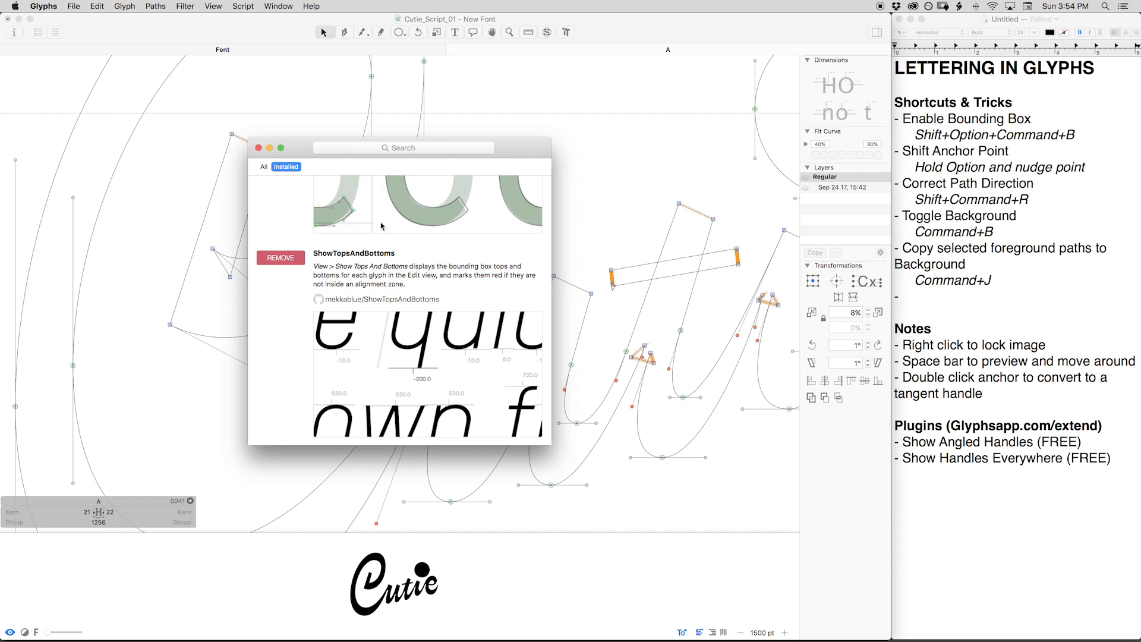
scroll(379, 229, up, 5)
scroll(379, 229, up, 10)
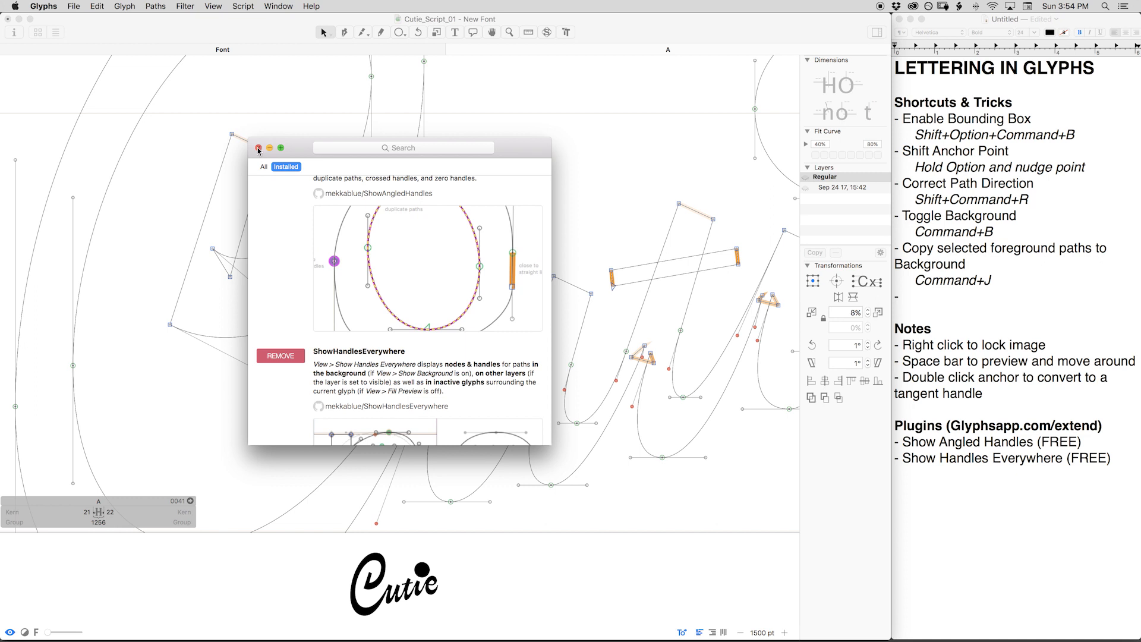
click(258, 148)
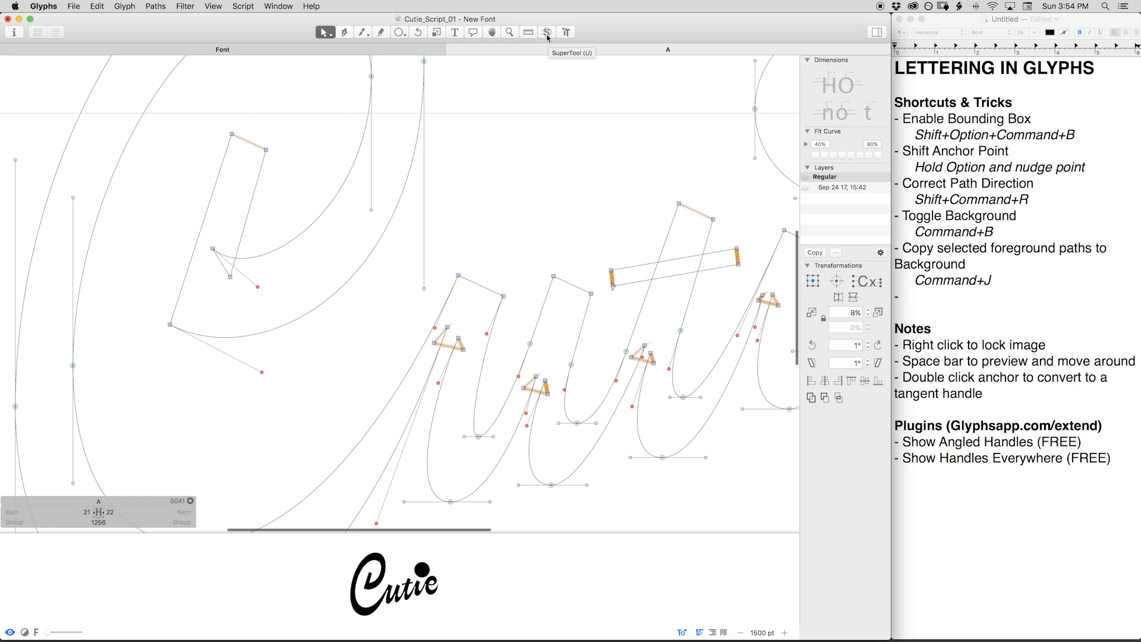
Switch to Safari and open the developer's SuperTool page from the "Glyphs App Super Tool" search results.
mouse_move(345, 624)
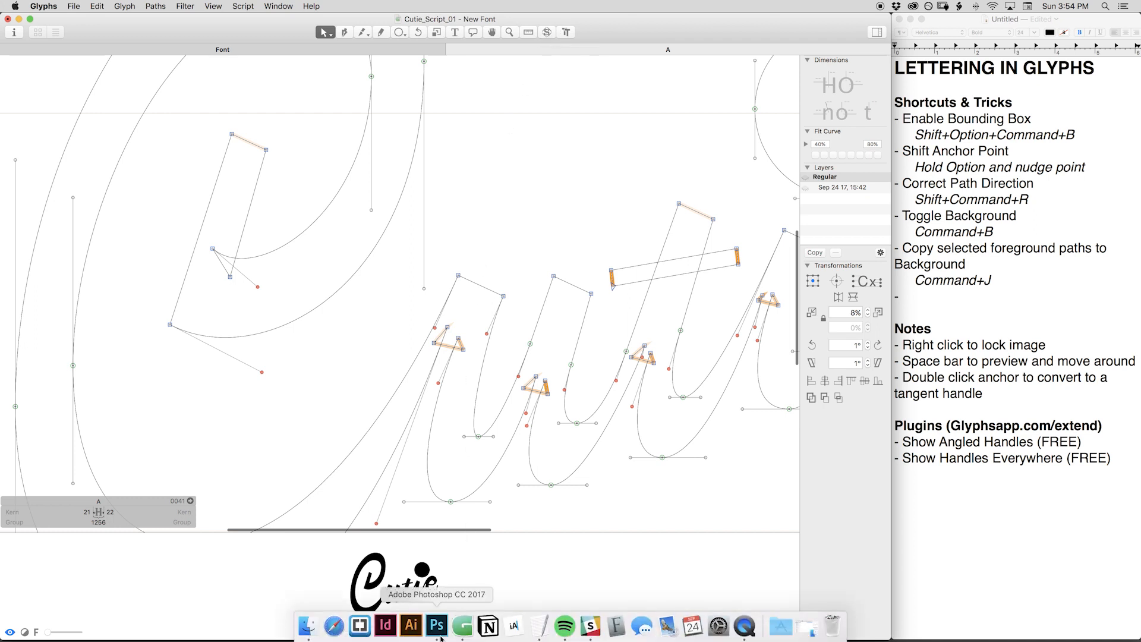
click(334, 625)
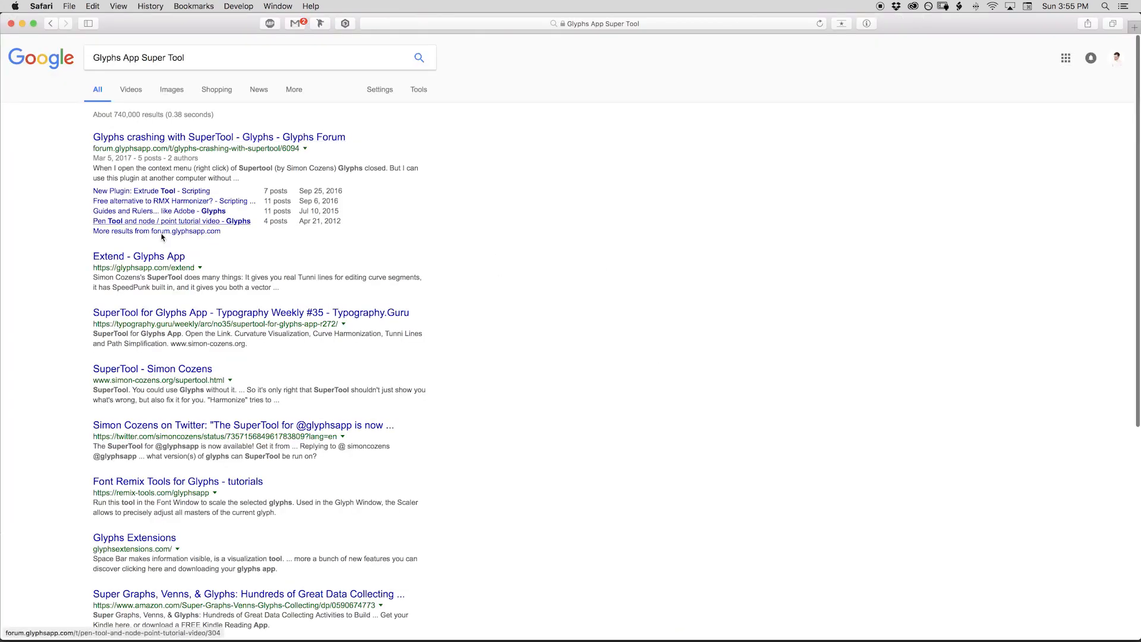
click(145, 370)
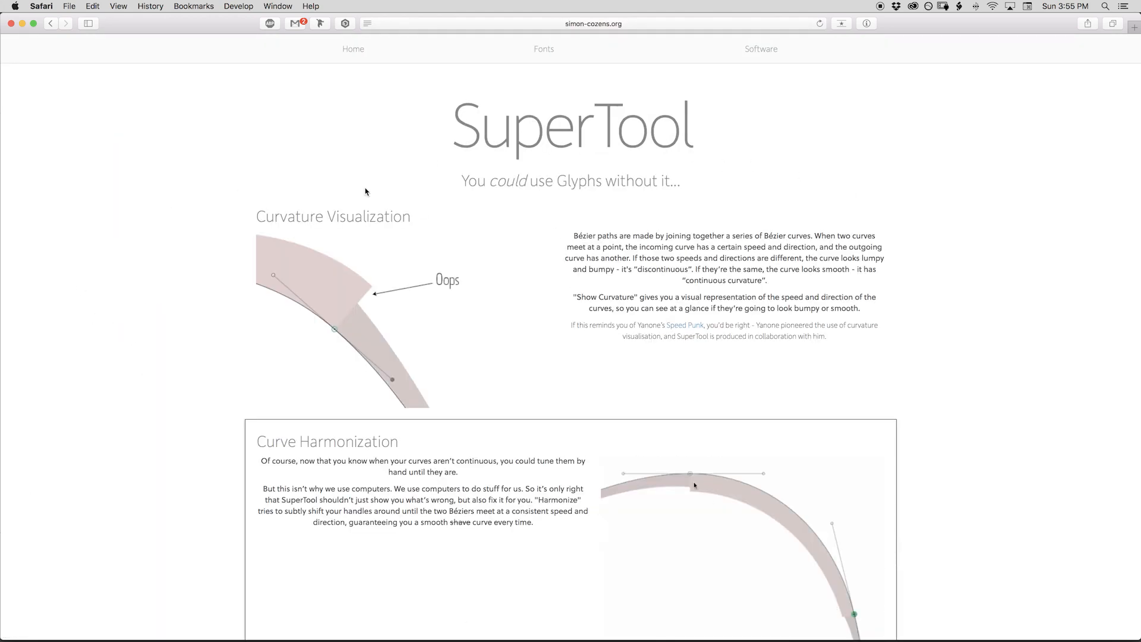
Read through the SuperTool page's sections on curvature visualization, curve harmonization, Tunni lines, path simplification and digital callipers.
scroll(185, 241, down, 2)
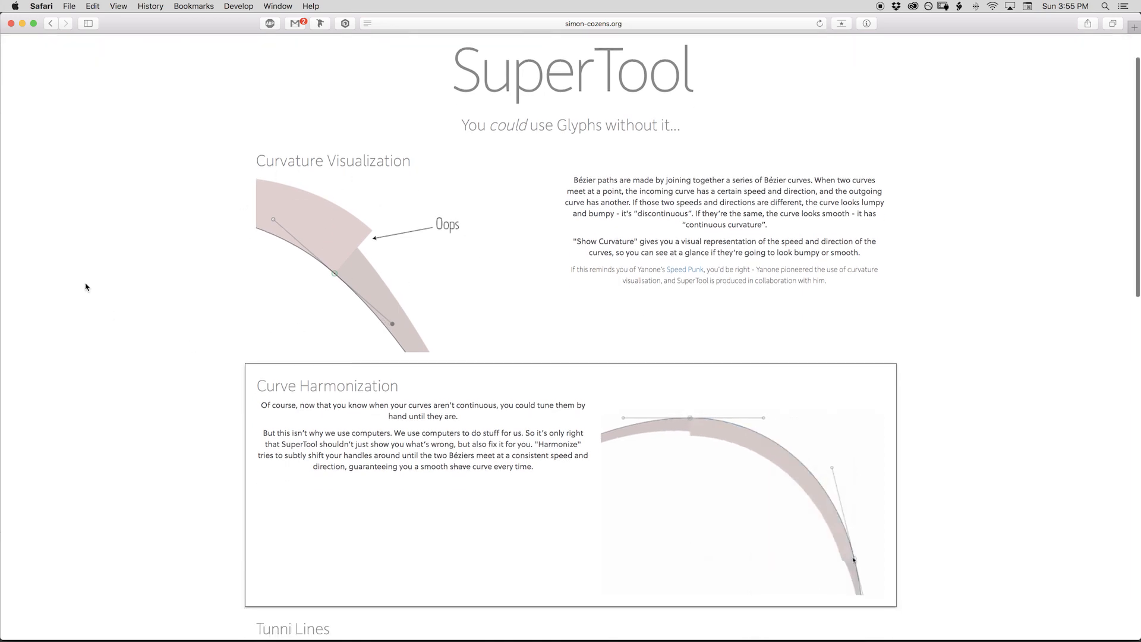
scroll(85, 287, down, 5)
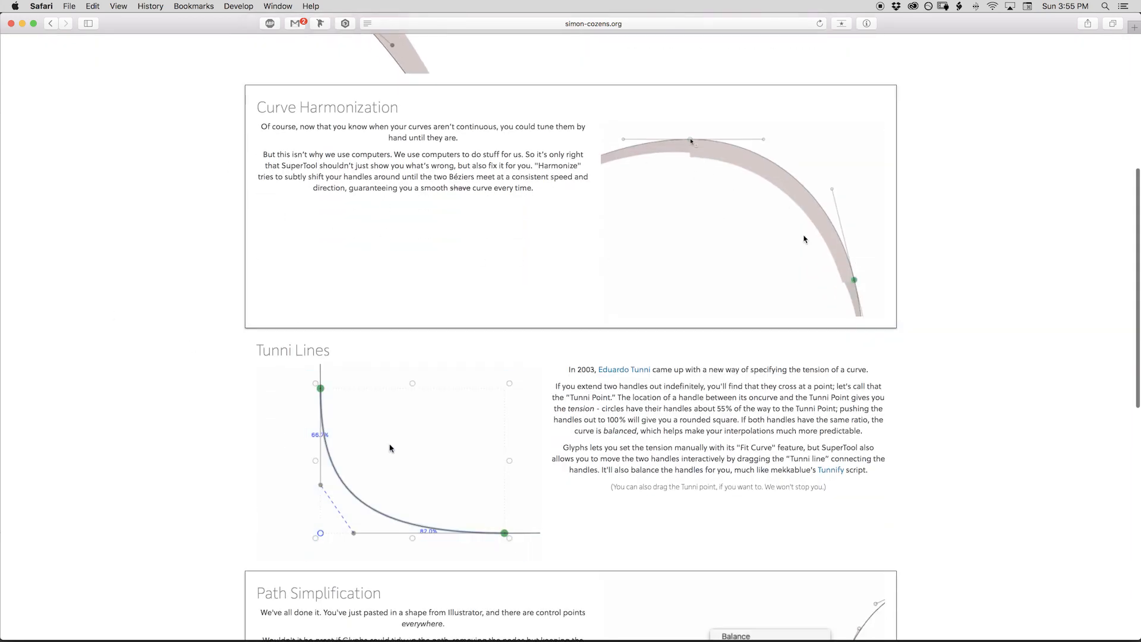
scroll(217, 323, down, 3)
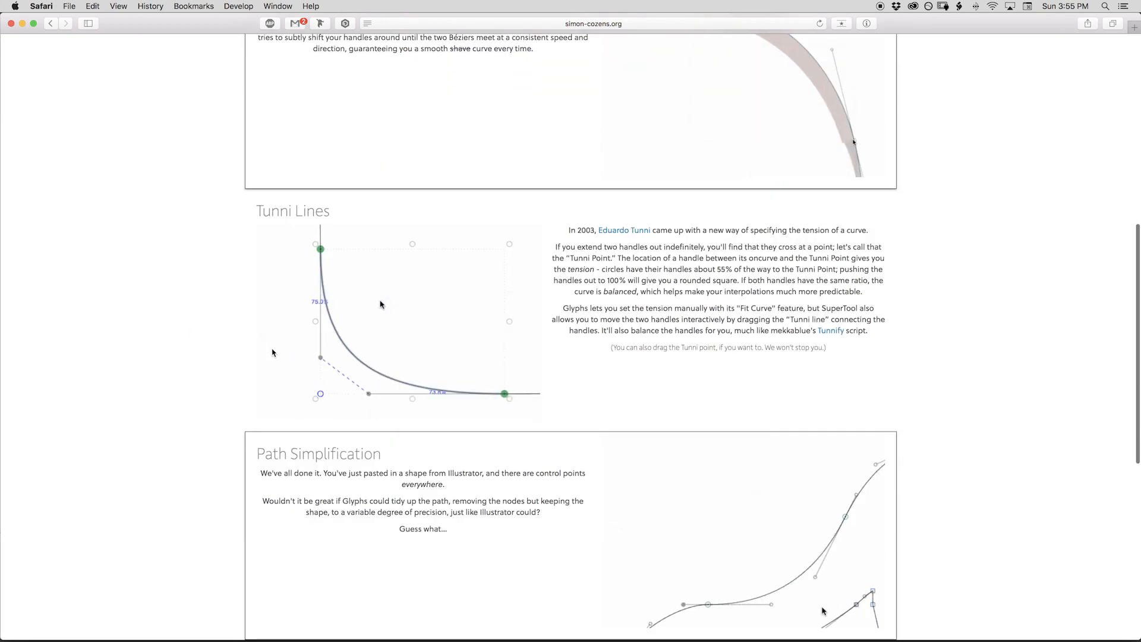
scroll(273, 352, down, 3)
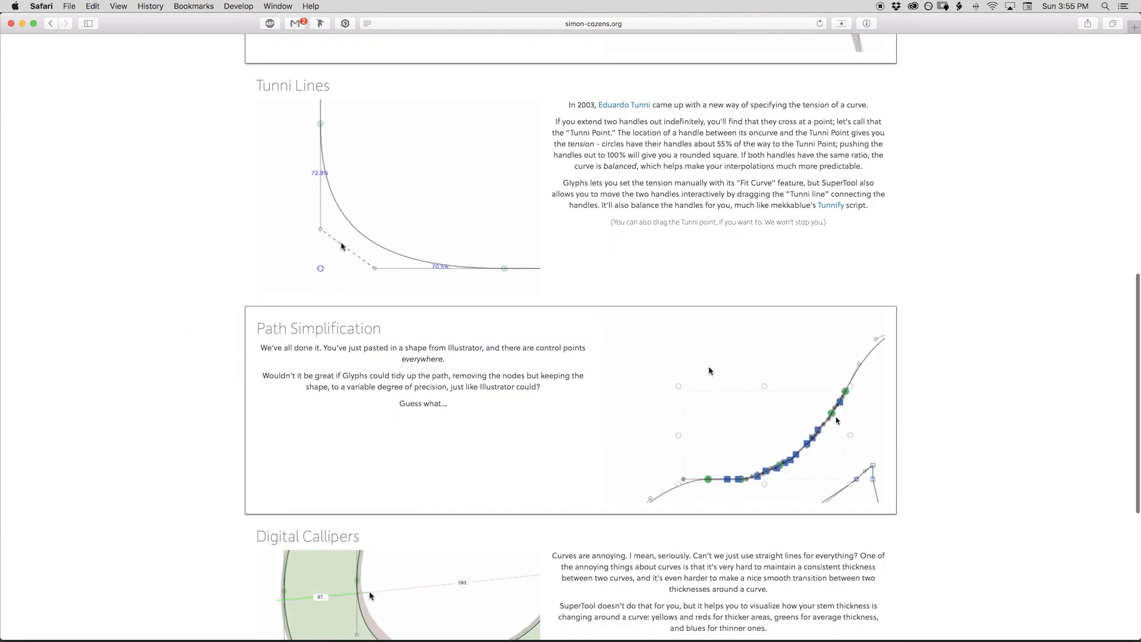
scroll(120, 358, down, 6)
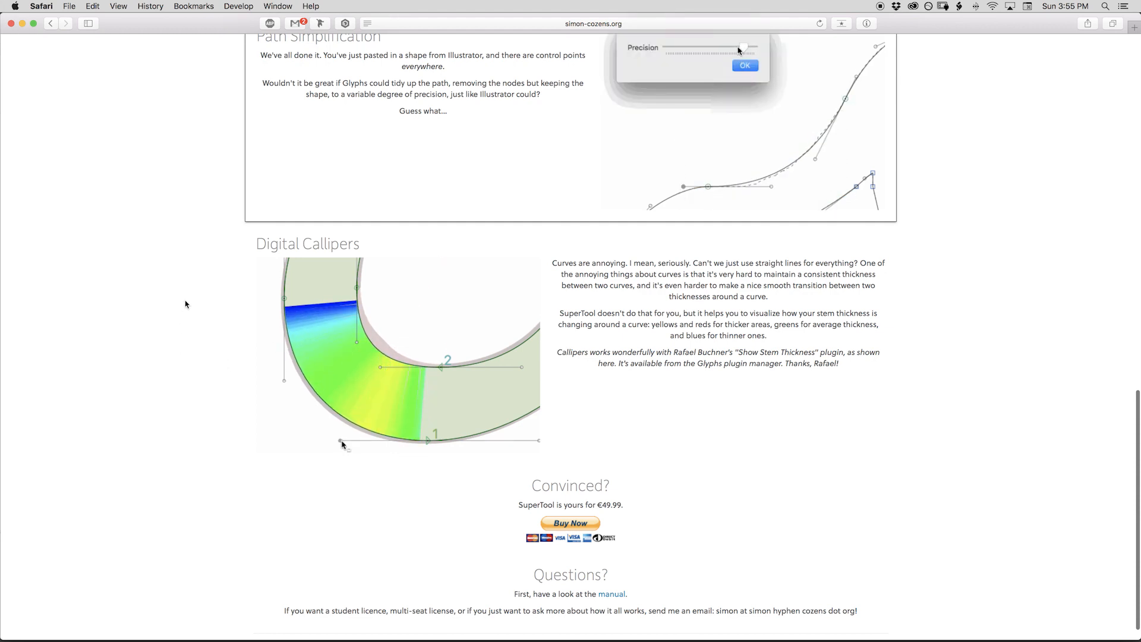
scroll(185, 304, up, 1)
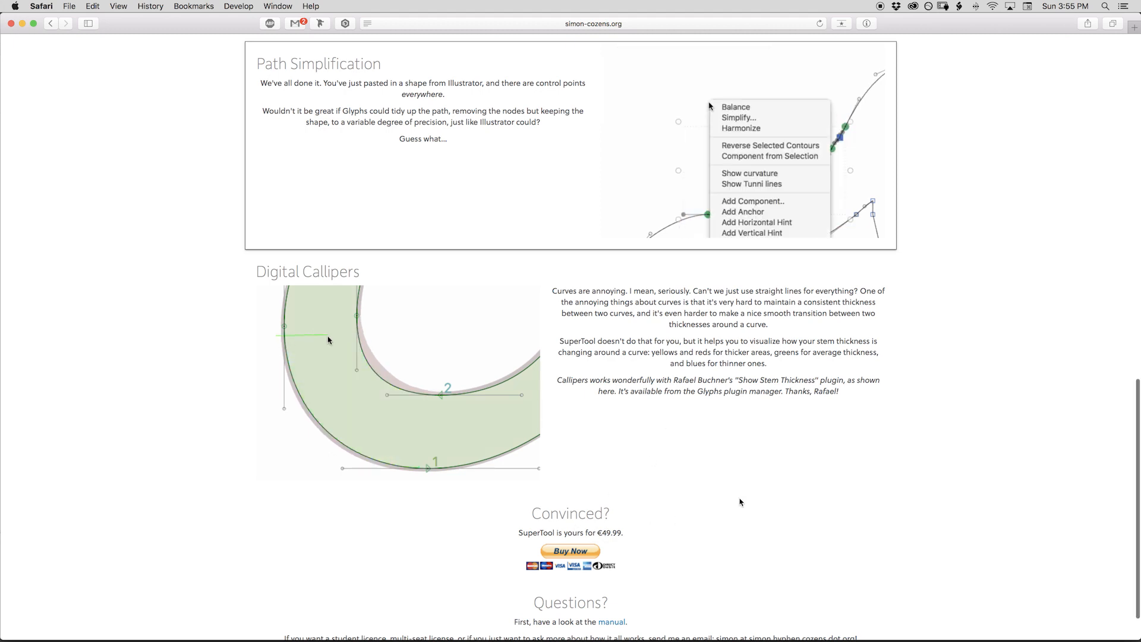
scroll(740, 502, up, 2)
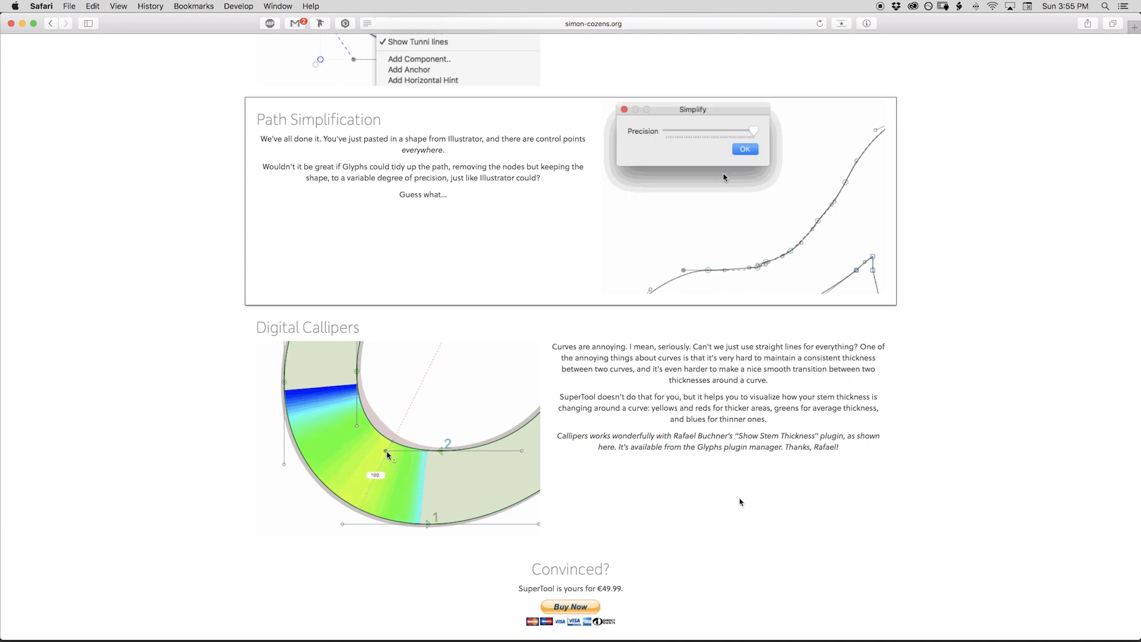
scroll(740, 502, up, 15)
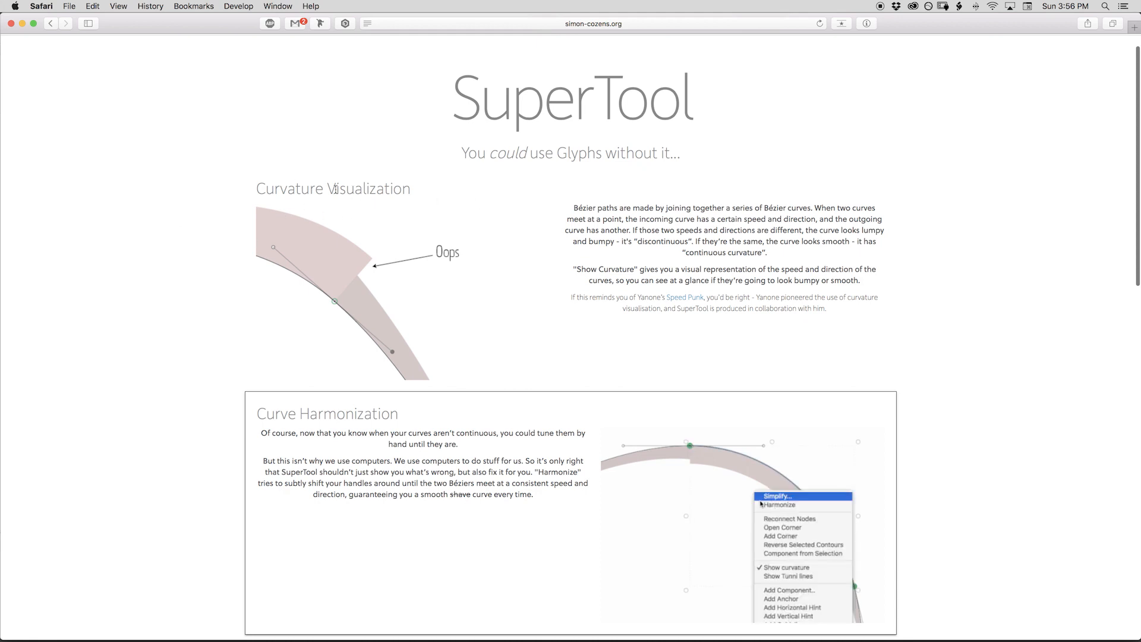
scroll(366, 331, down, 3)
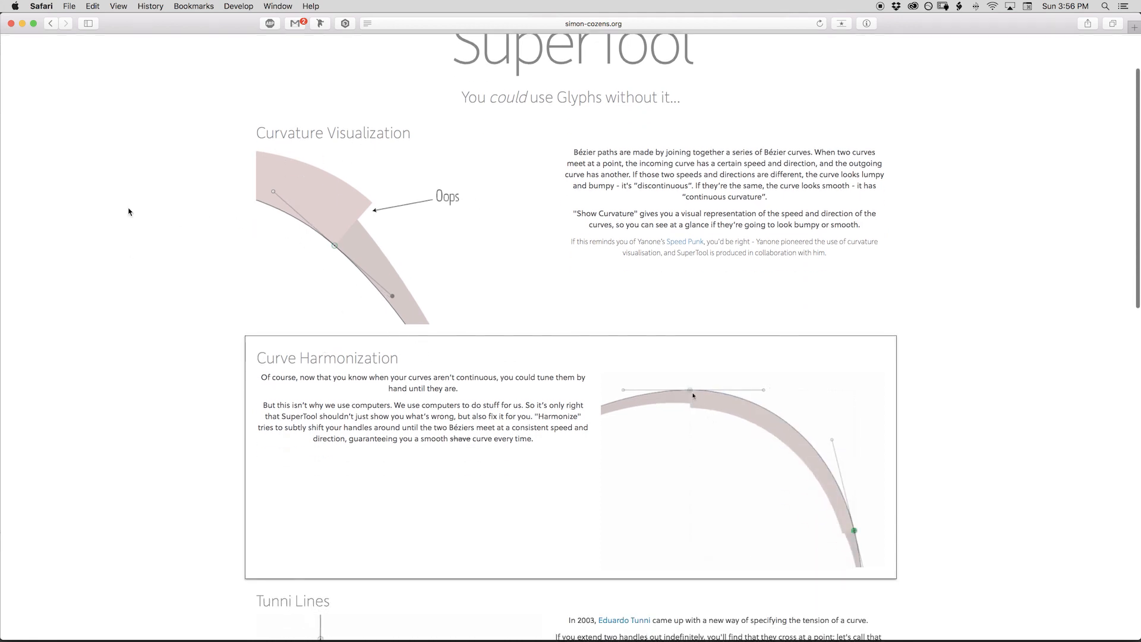
scroll(128, 212, down, 5)
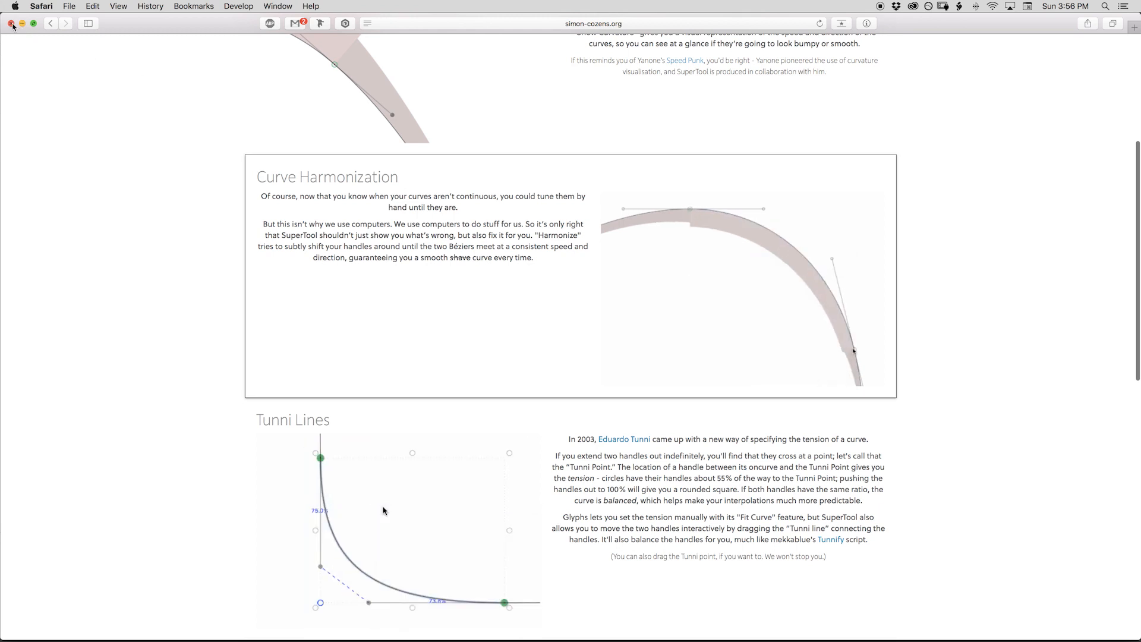
Copy the SuperTool page's web address and switch to the lettering notes in TextEdit.
click(627, 23)
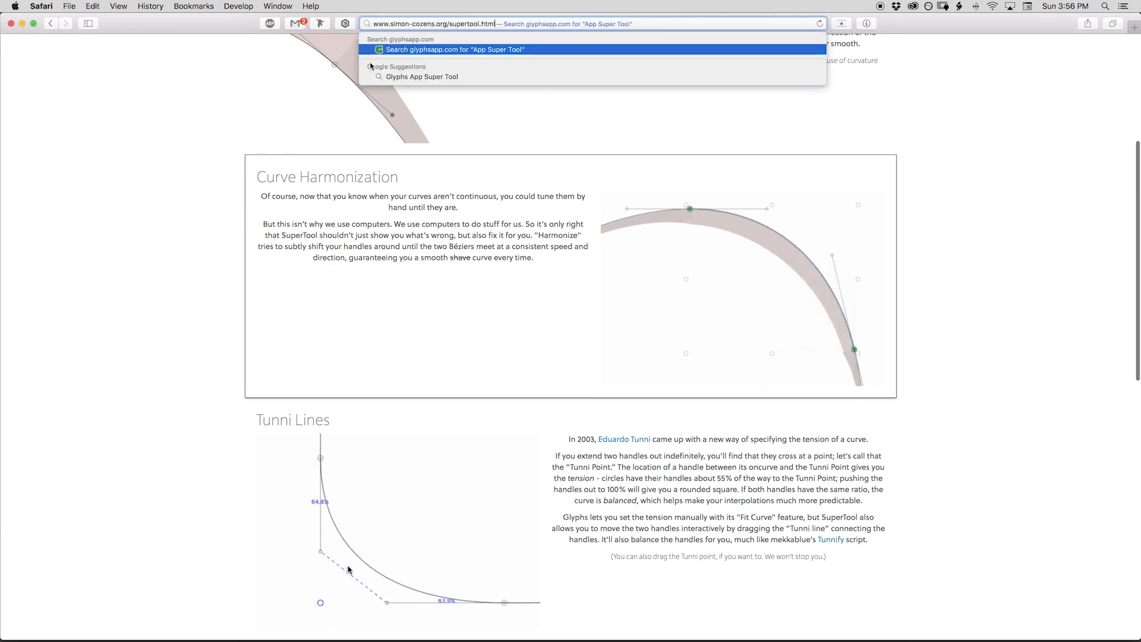
key(super+c)
click(143, 151)
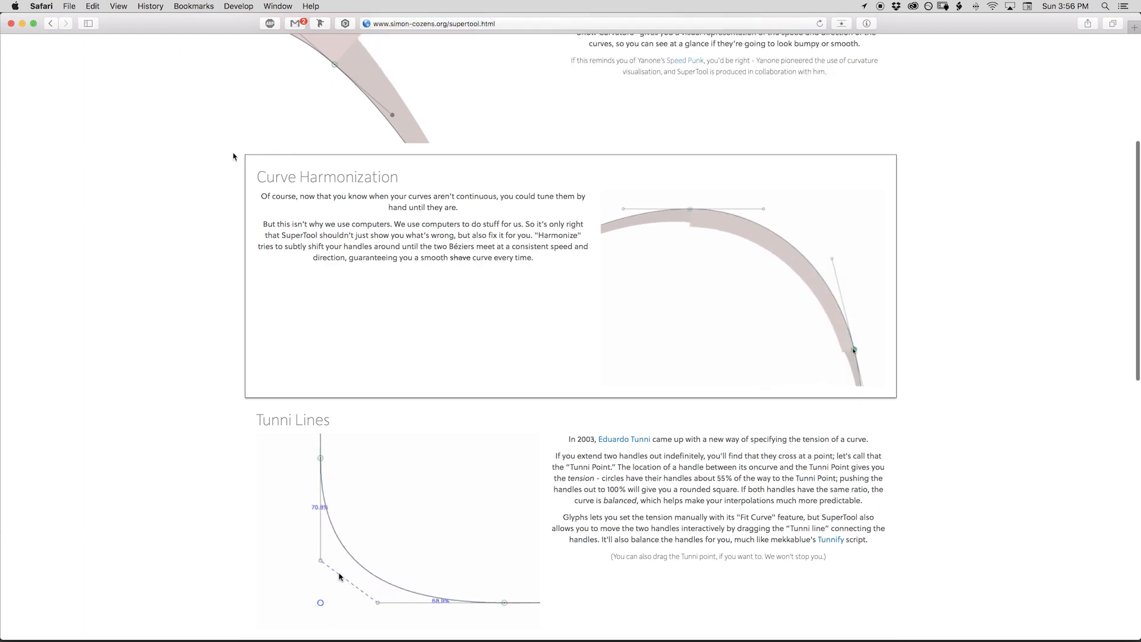
click(465, 626)
click(538, 626)
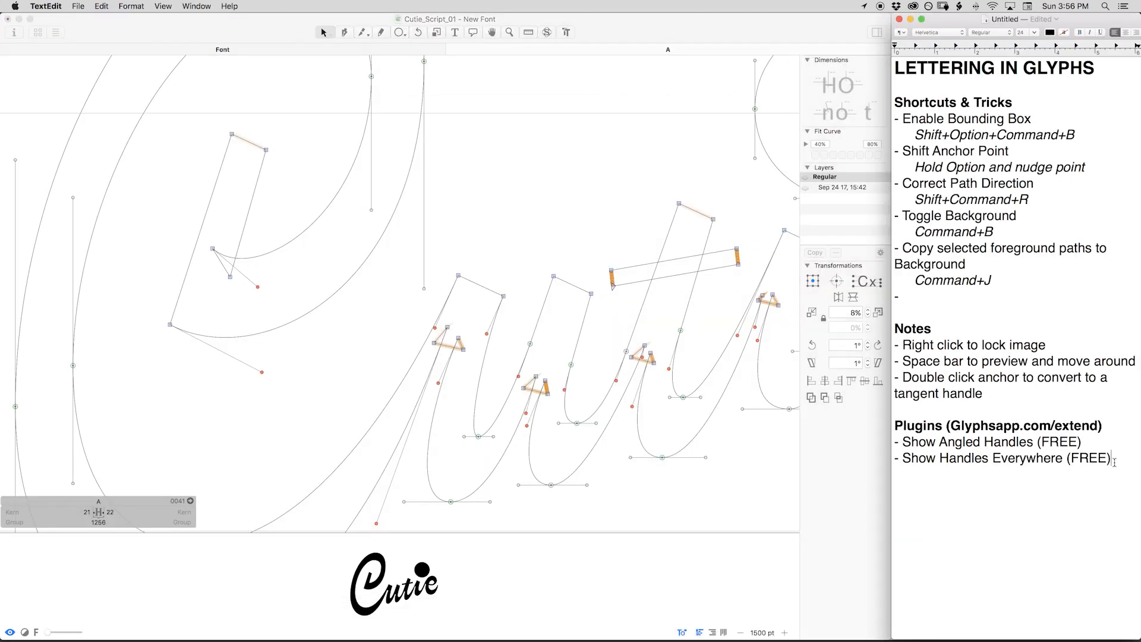
Add a "- SuperTool" entry at the end of the Plugins list, with the copied web address in parentheses indented on the line below.
key(Return)
text(- SiperTool ()
key(super+v)
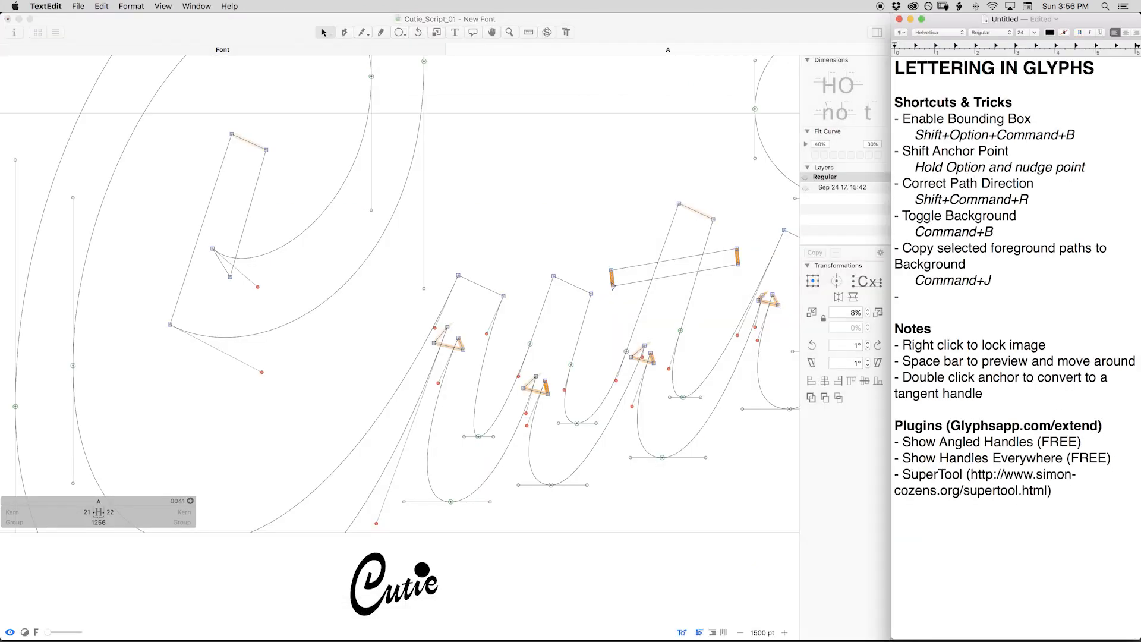
key(Return)
key(Tab)
Switch back to Glyphs and activate the SuperTool to display curvature on the large C.
click(507, 194)
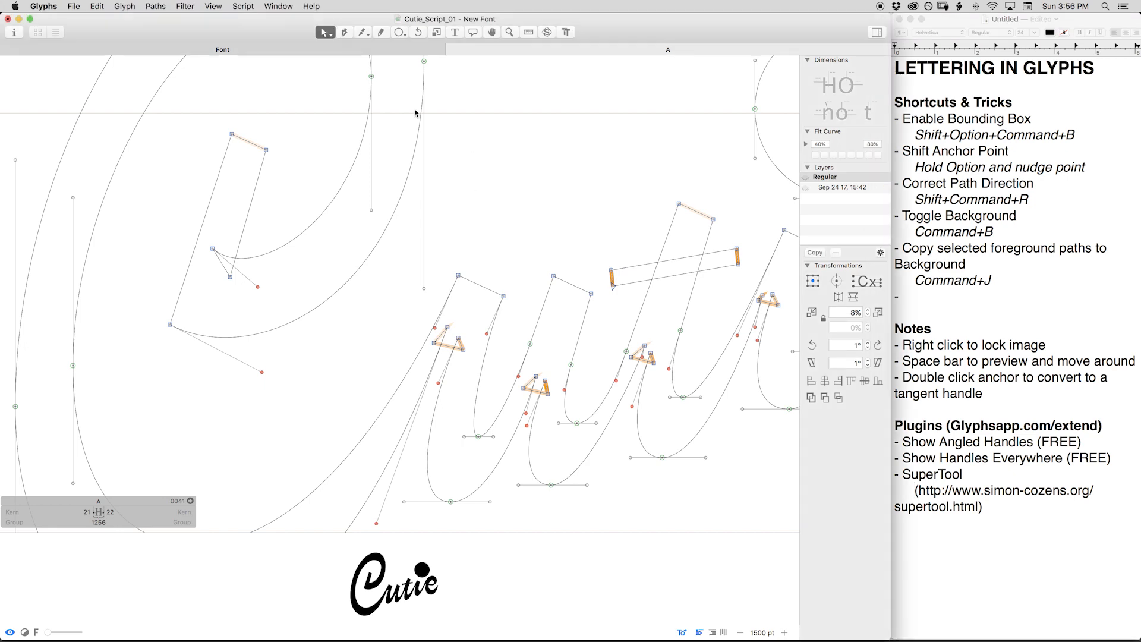
key(space)
drag(339, 114, 448, 239)
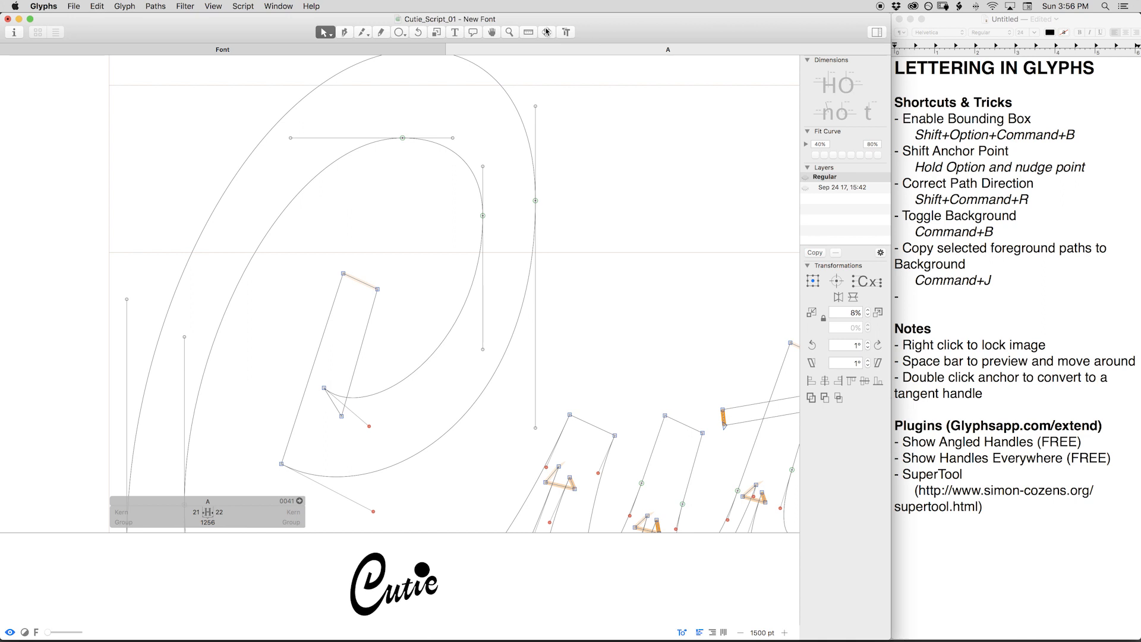
click(546, 32)
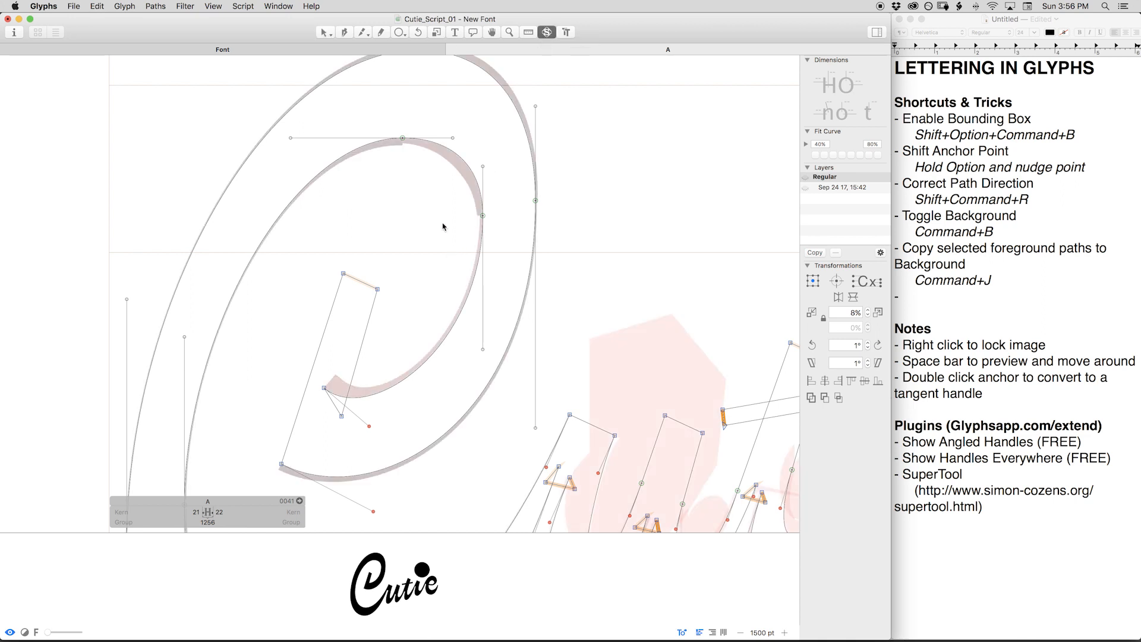
Examine the curvature display along the C, from its upper curves to the bottom of the bowl.
key(space)
drag(436, 139, 453, 229)
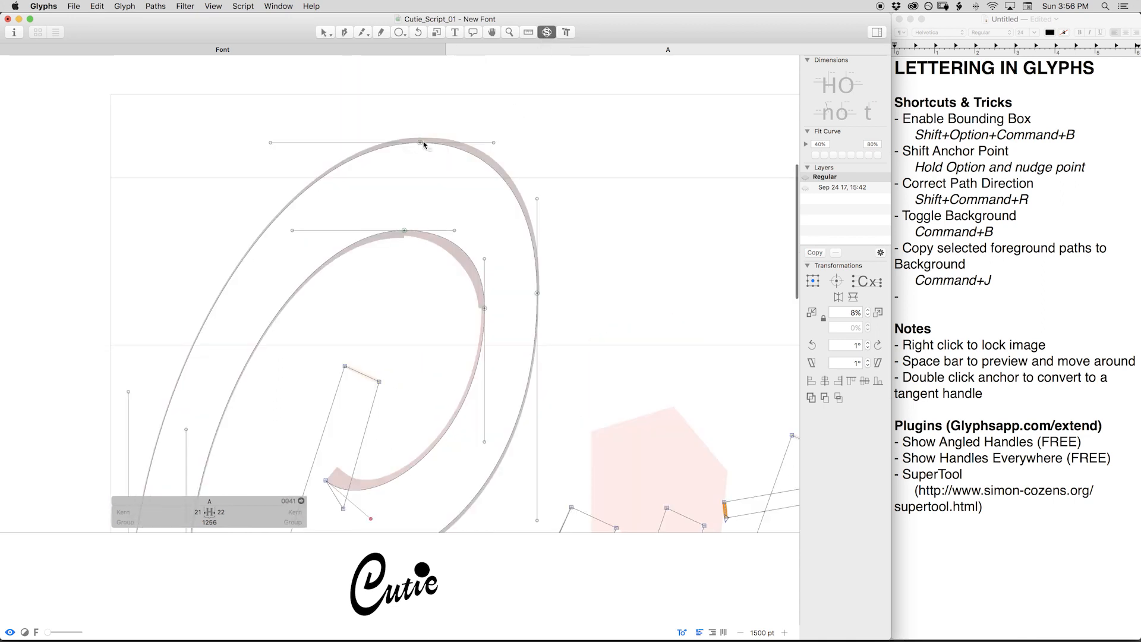
key(space)
drag(433, 363, 456, 212)
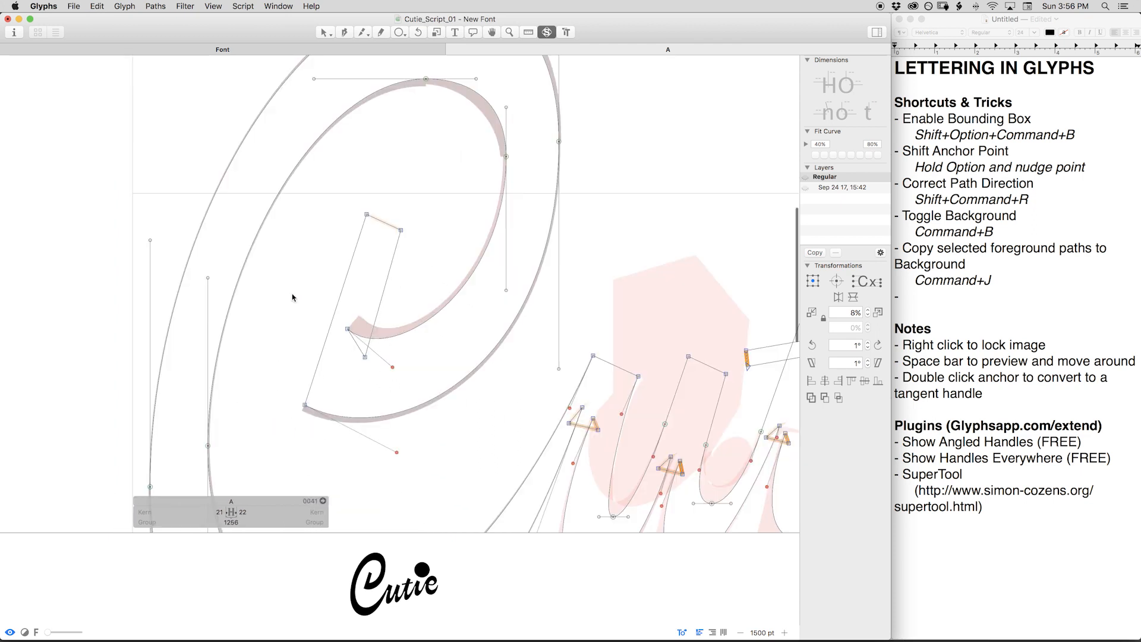
key(space)
drag(433, 379, 442, 134)
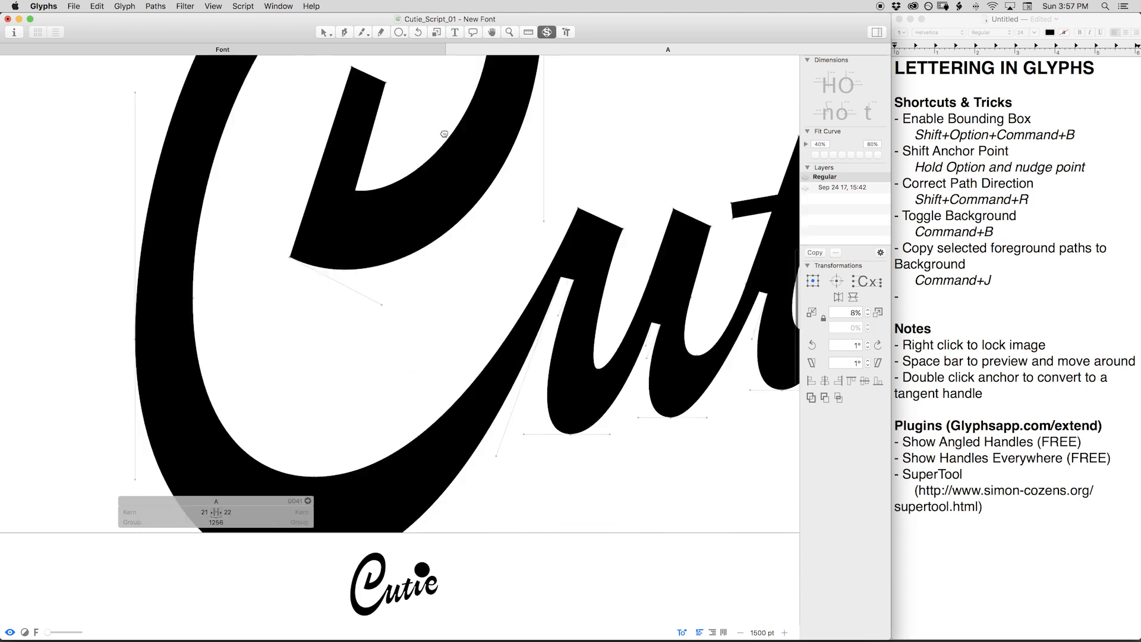
key(space)
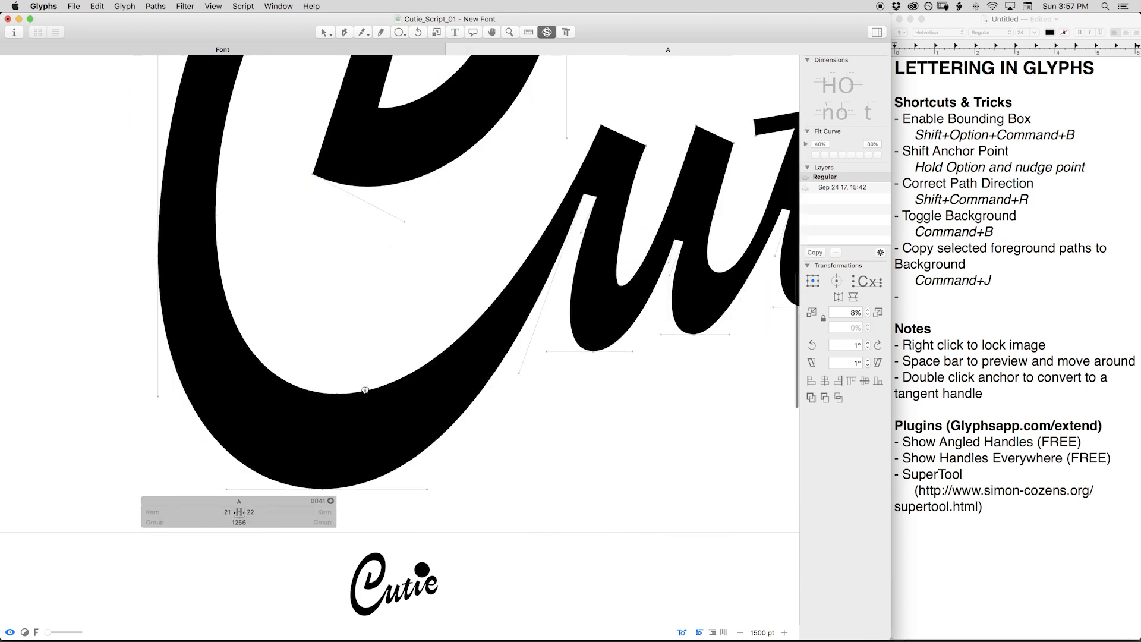
drag(349, 449, 357, 415)
Inspect the curvature breaks up close at the C's outer bottom anchor and the inner curve's right-hand extreme anchor.
key(z)
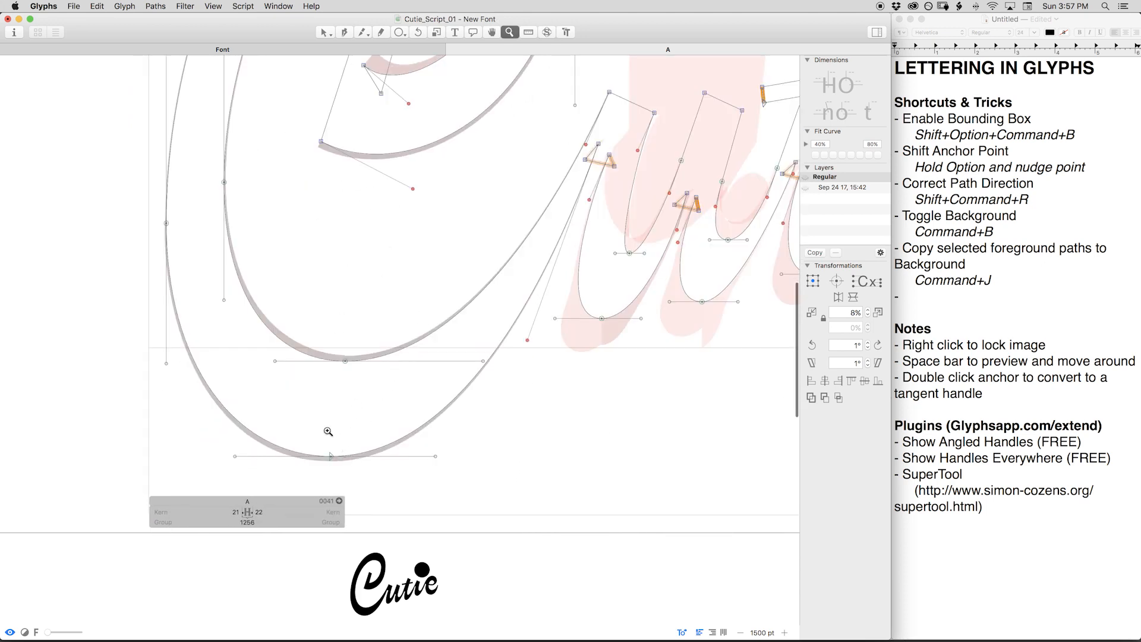
drag(289, 391, 370, 472)
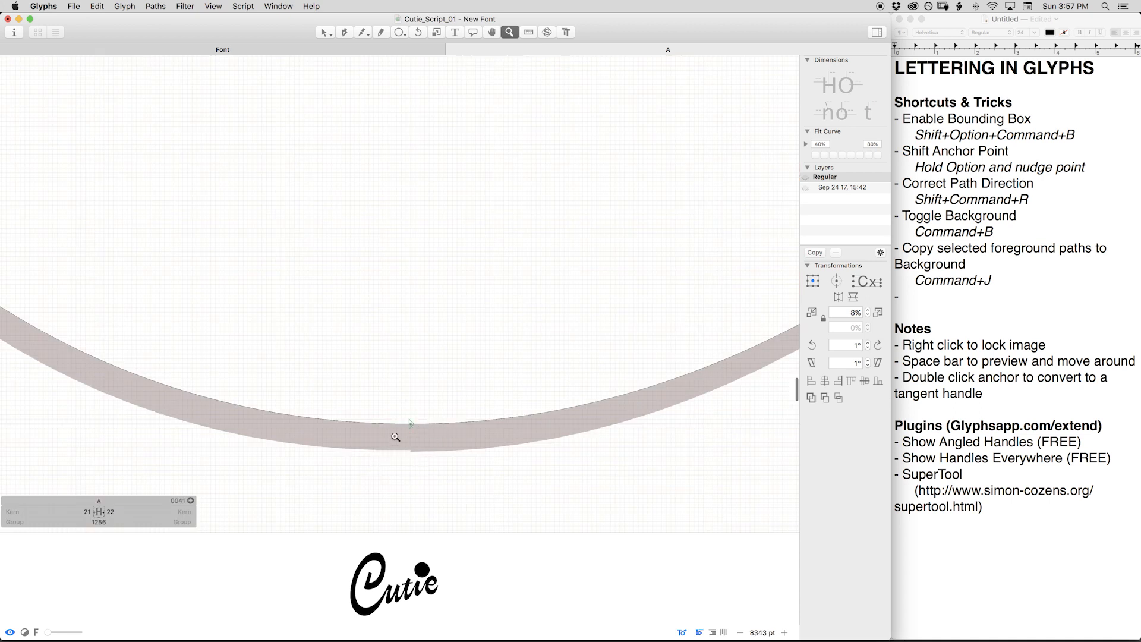
click(445, 469)
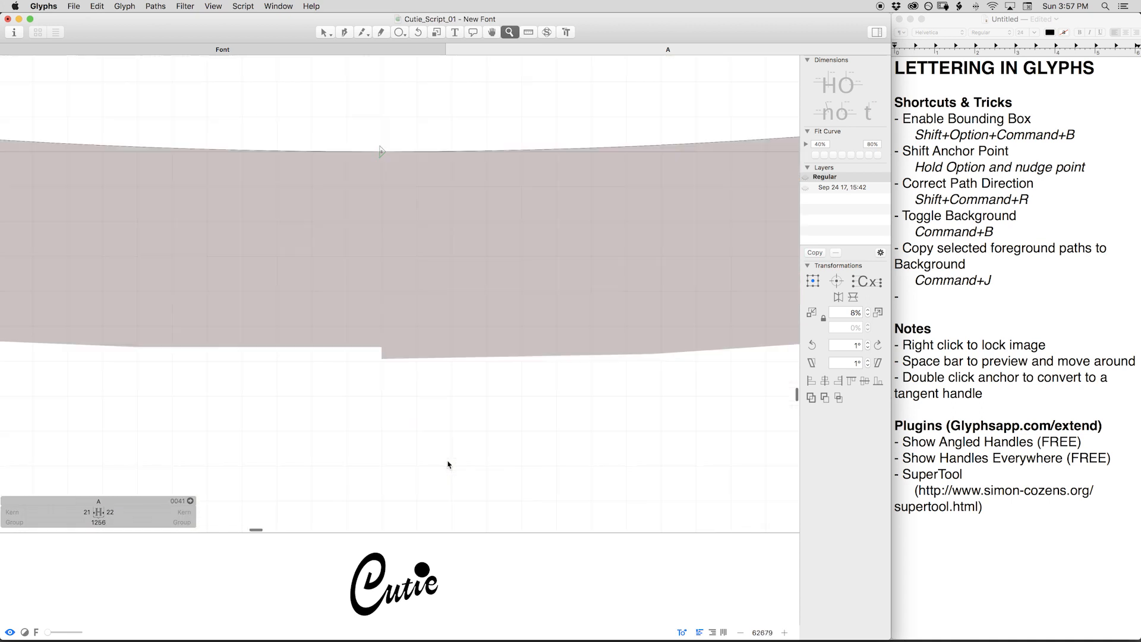
key(super+0)
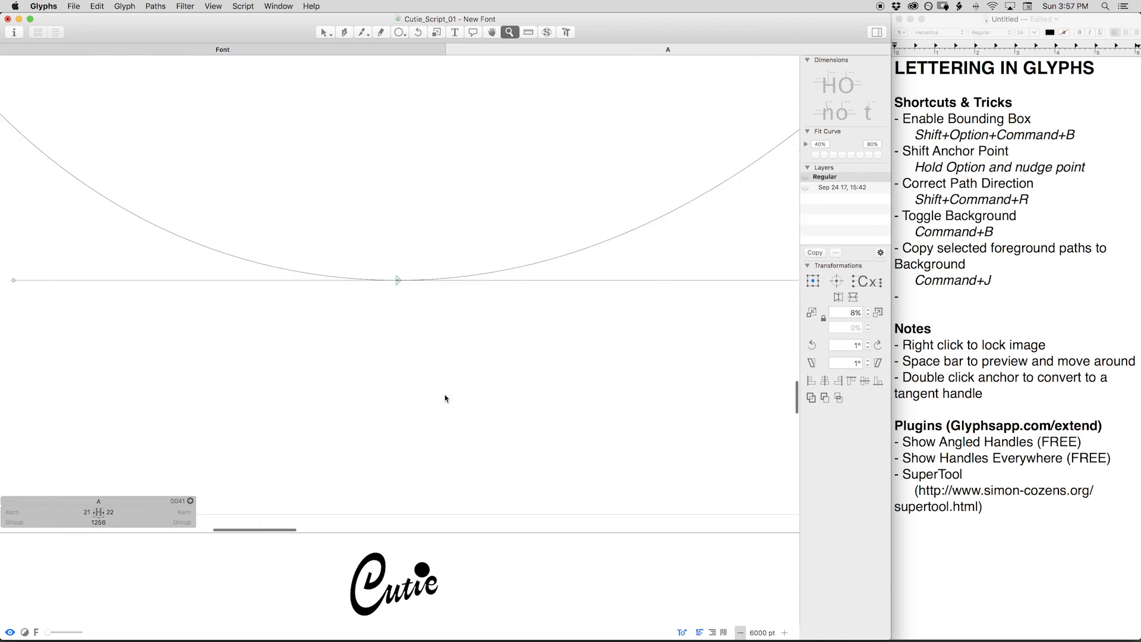
drag(297, 162, 347, 194)
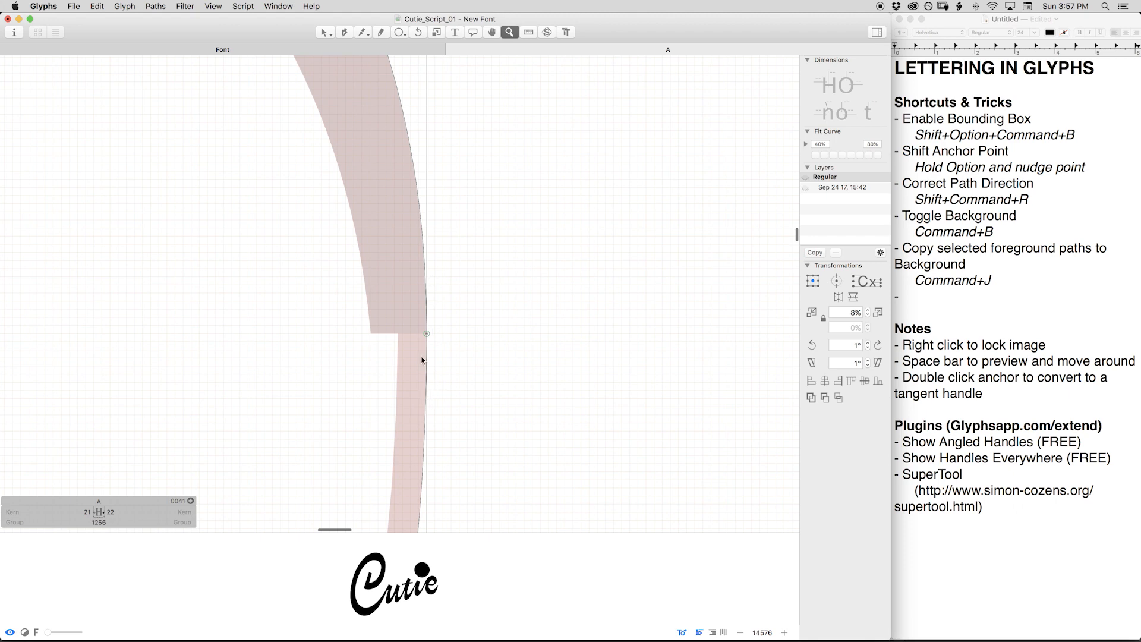
key(super+minus)
key(super+minus)
key(super+minus)
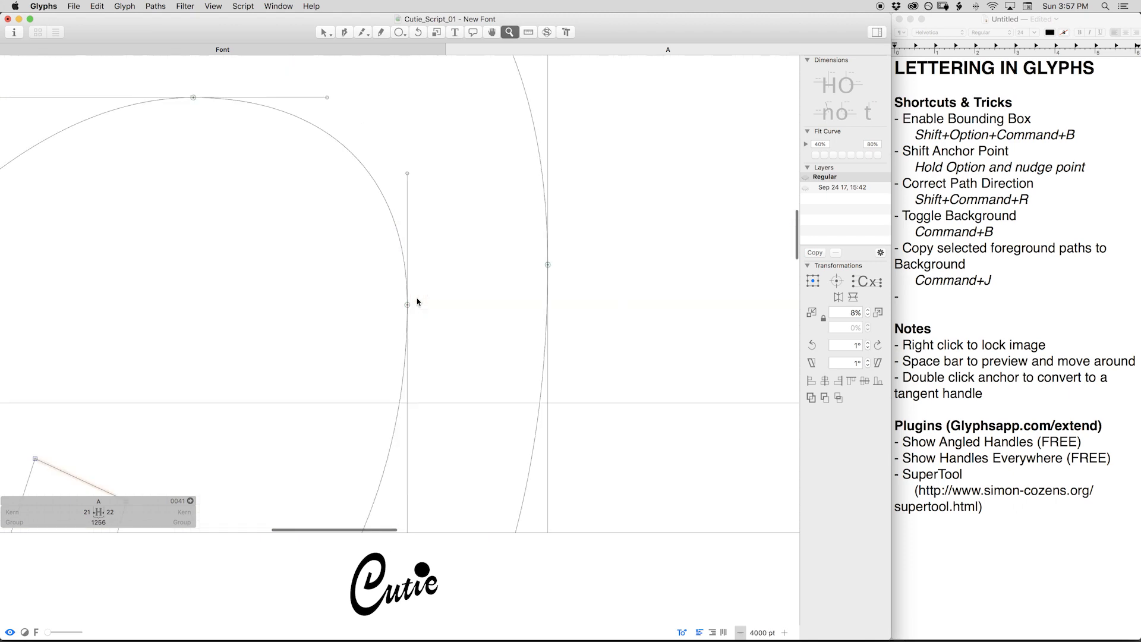
Harmonize the top and right-hand extreme anchors of the C's inner and outer curves with the SuperTool.
key(s)
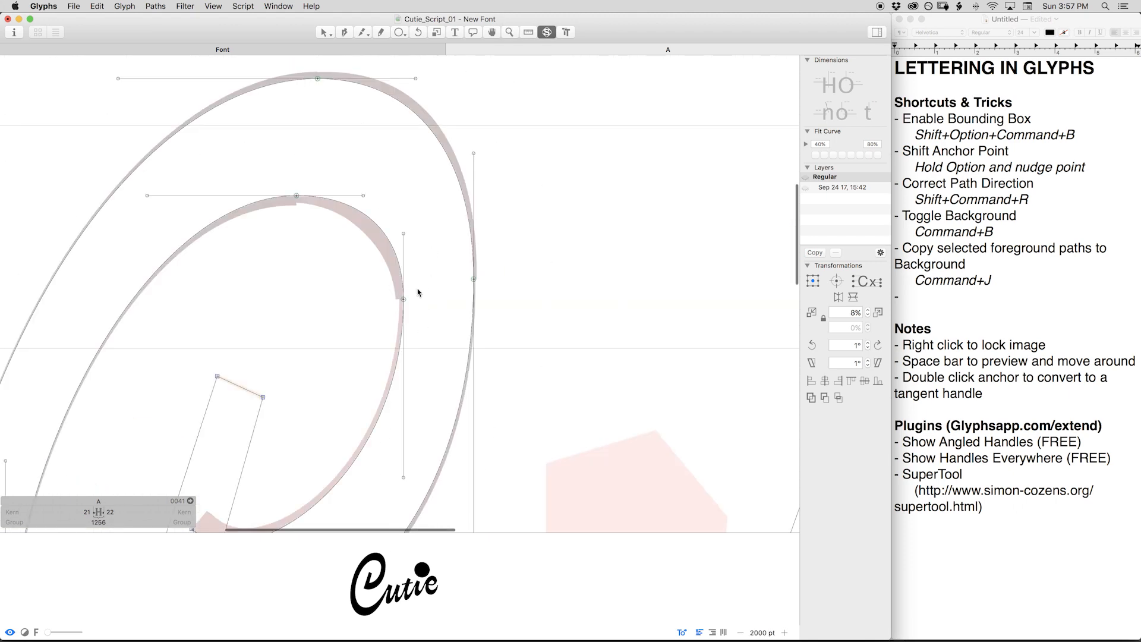
drag(419, 286, 387, 309)
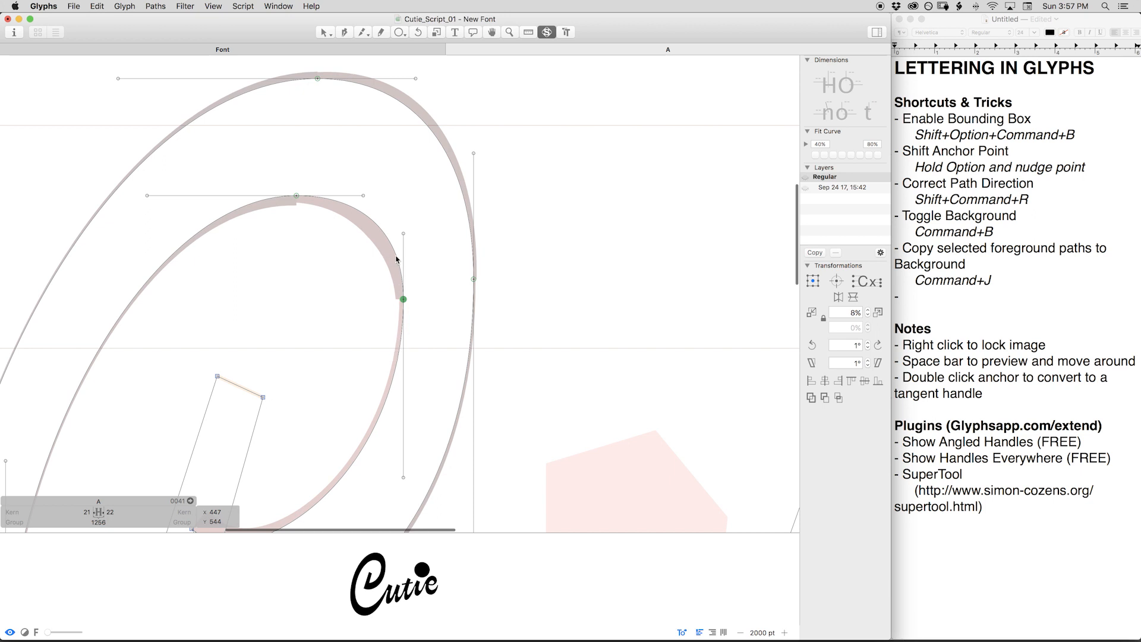
drag(262, 60, 517, 341)
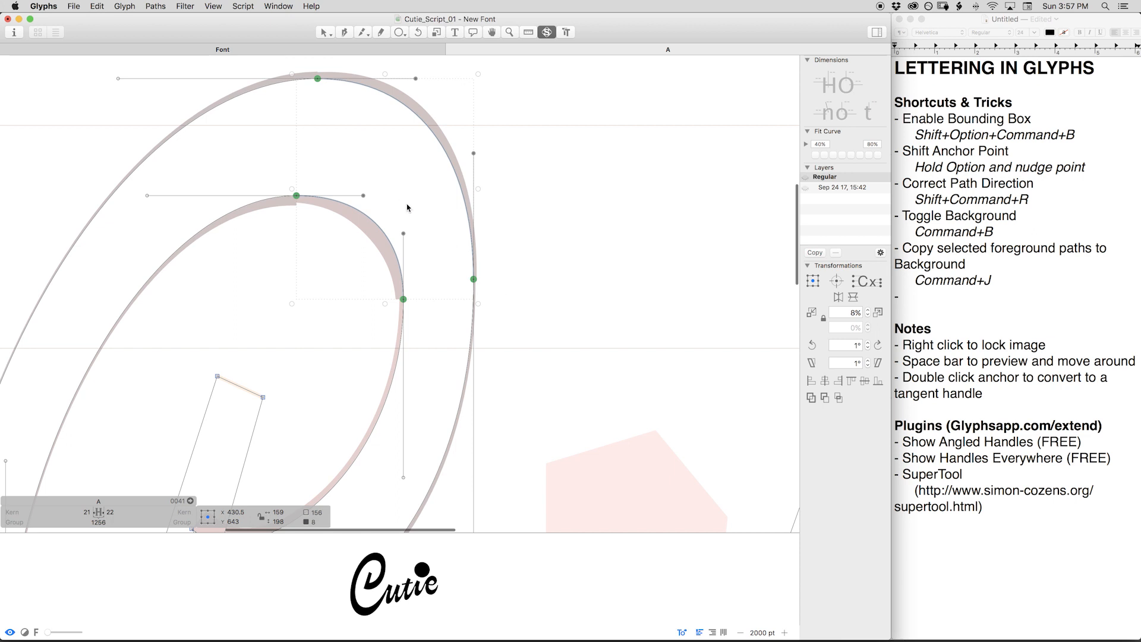
right_click(399, 177)
click(450, 204)
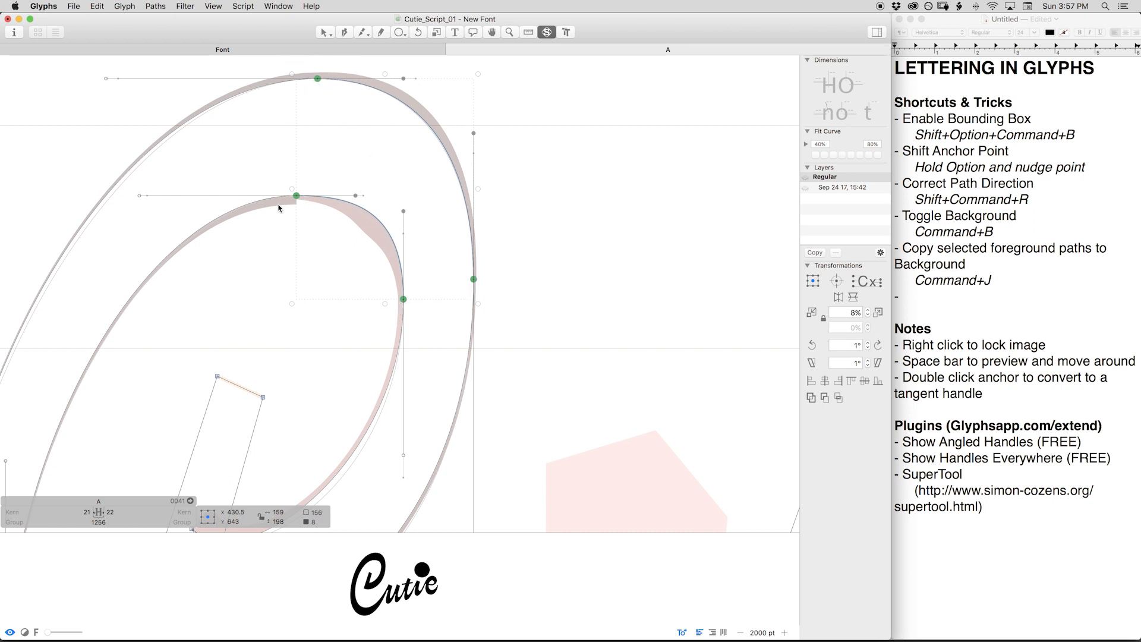
Shift the top anchor of the C's inner curve right to x 366 between its fixed handles, evening out the curvature there.
click(304, 190)
click(296, 195)
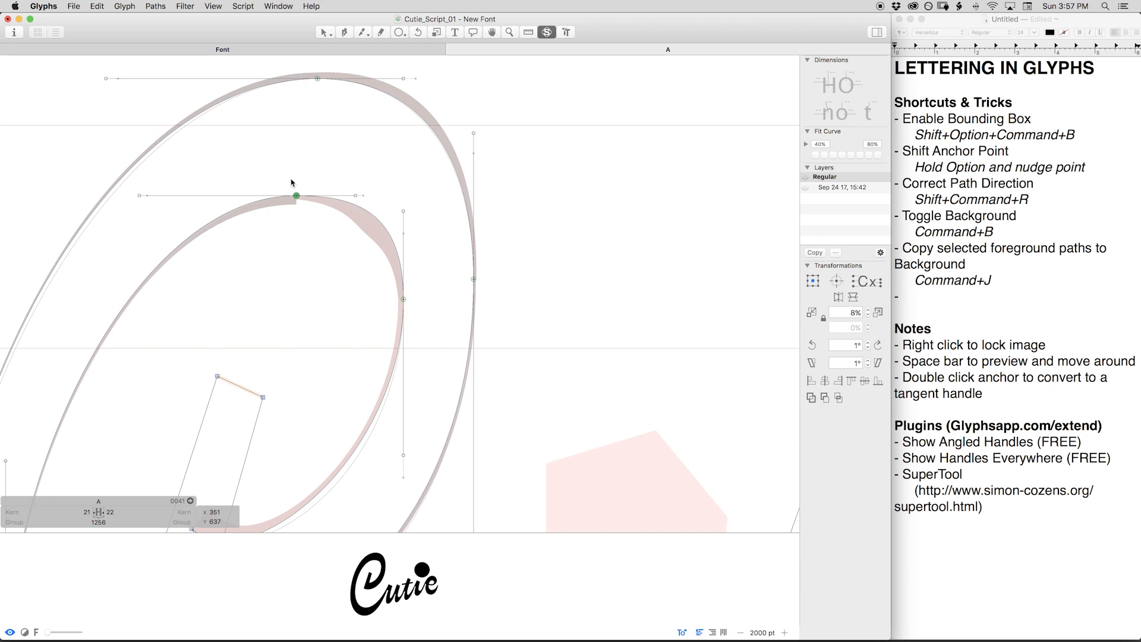
key(super+plus)
key(space)
drag(326, 159, 455, 227)
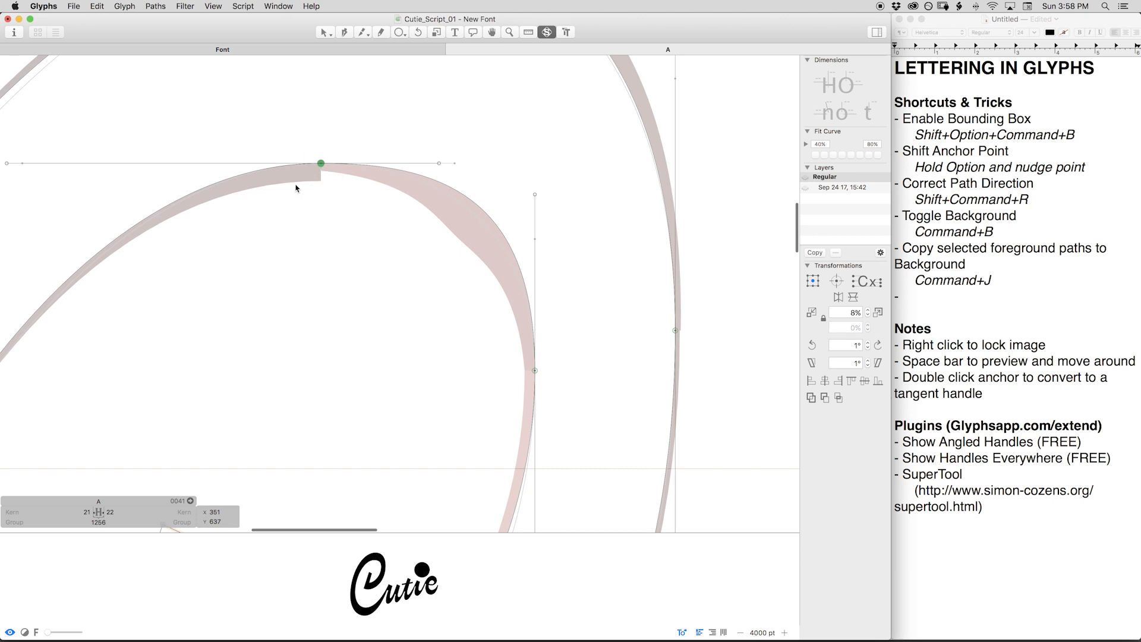
key(space)
drag(324, 188, 403, 205)
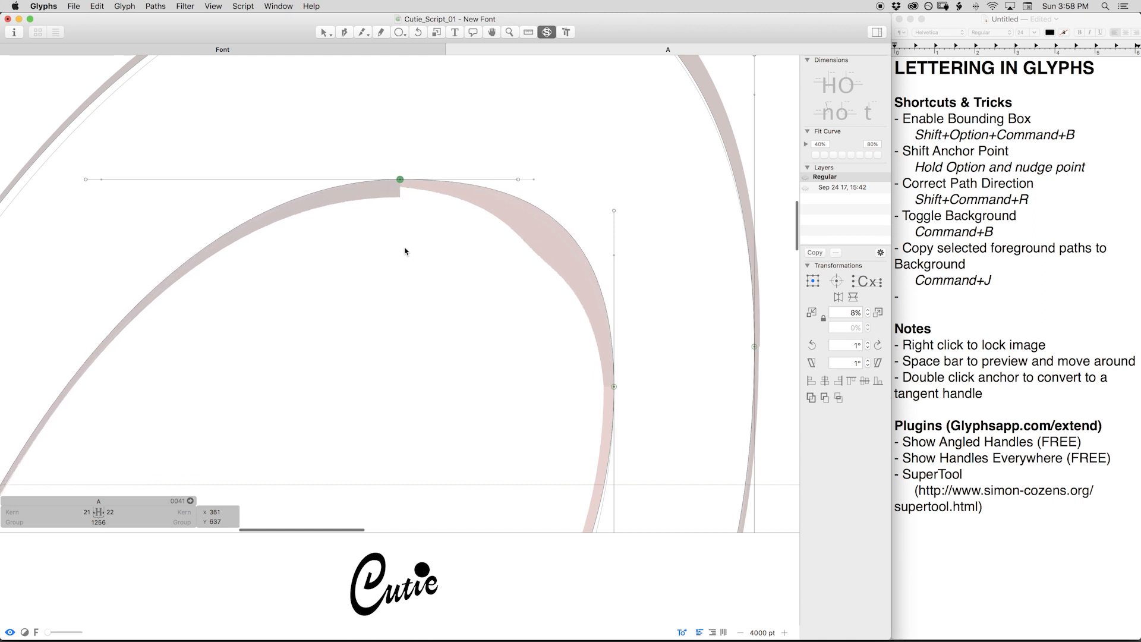
key(alt+shift+Left)
key(alt+shift+Left)
key(alt+shift+Right)
key(alt+shift+Right)
key(alt+shift+Right)
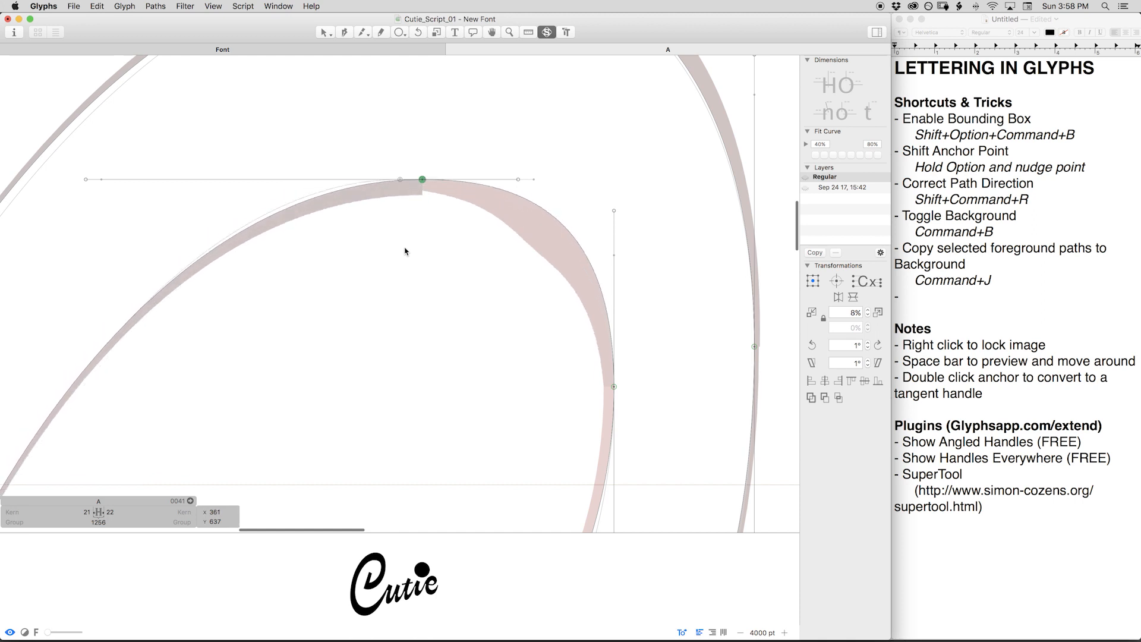
key(alt+shift+Right)
key(alt+Left)
key(alt+Left)
key(alt+Left)
key(alt+Left)
key(alt+Left)
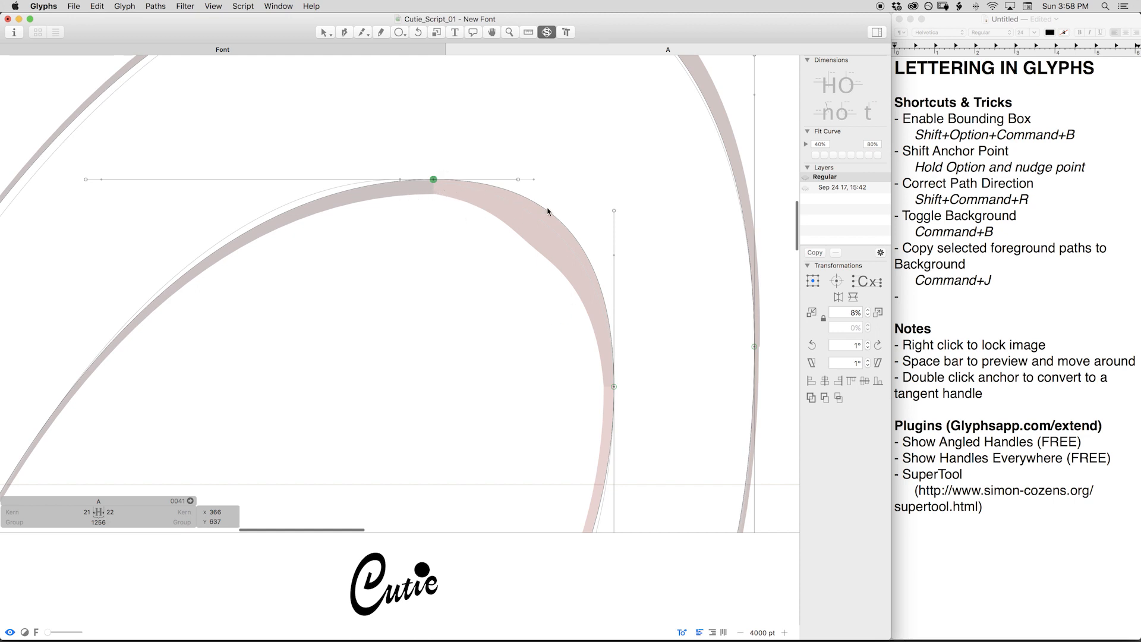
Move the inner curve's top anchor together with its handles left to x 356 and compare the C with its background copy.
key(super+minus)
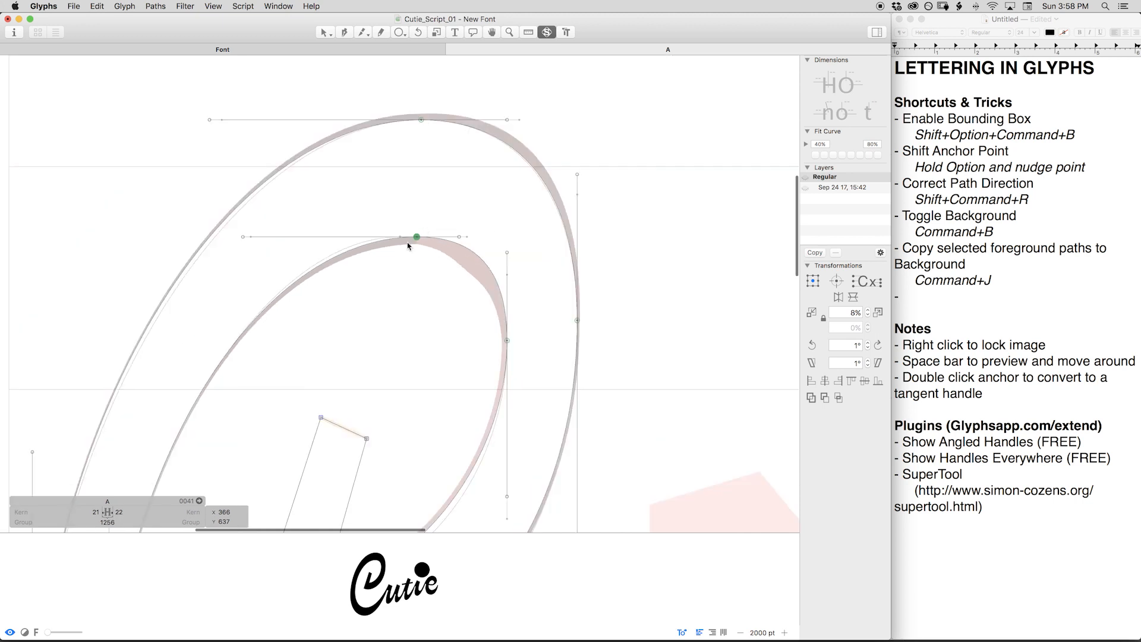
key(shift+Left)
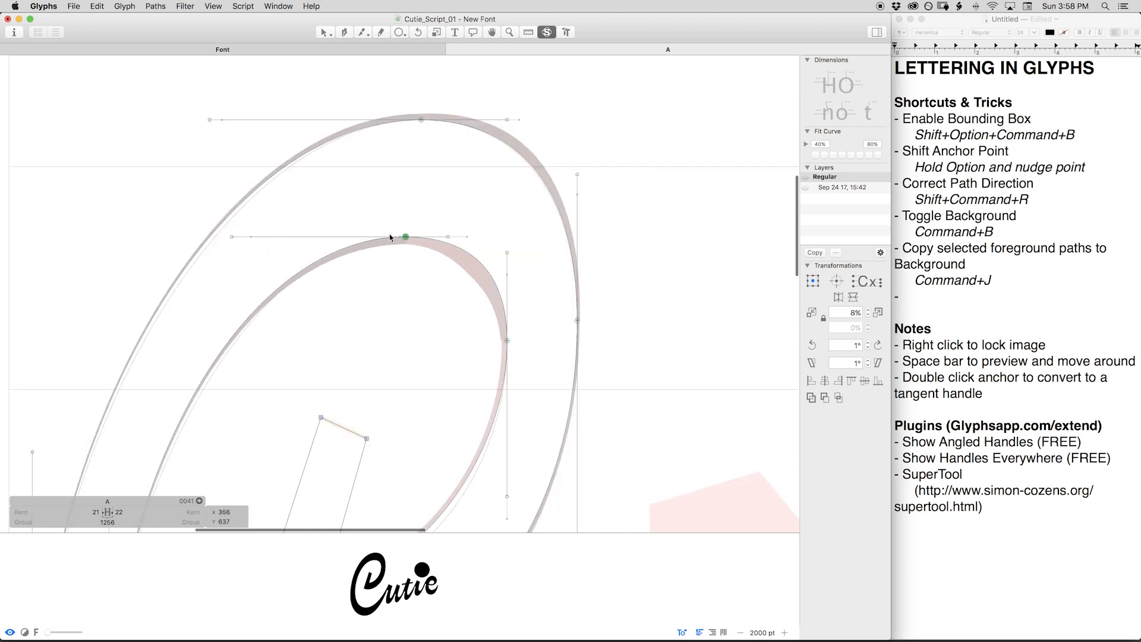
key(shift+Left)
key(shift+Right)
key(space)
drag(450, 267, 463, 214)
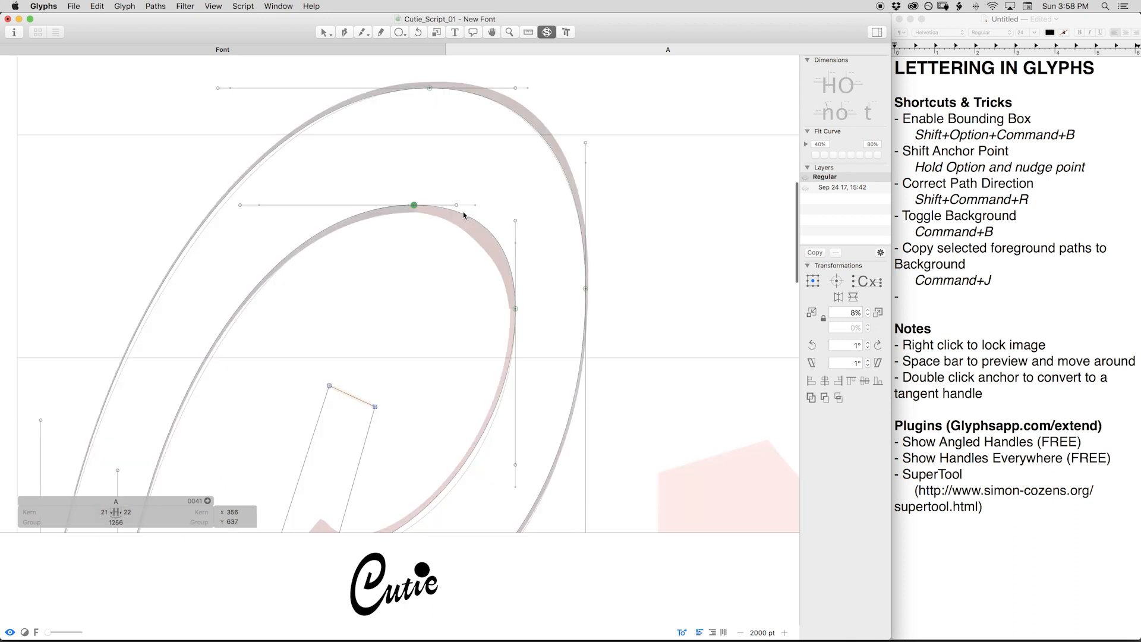
scroll(469, 392, down, 5)
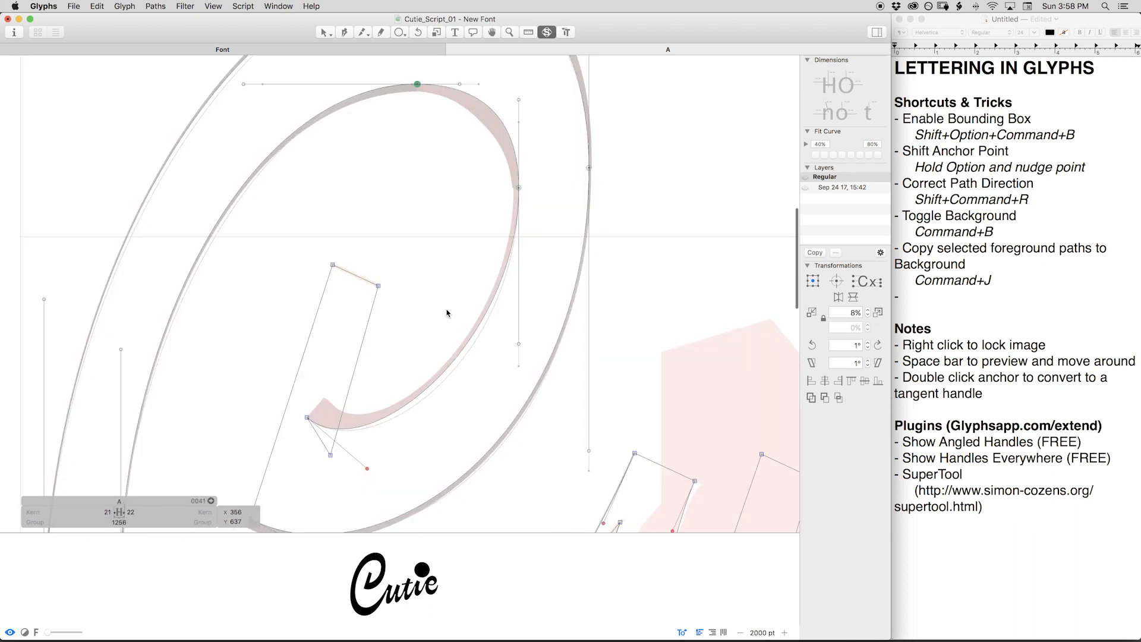
key(super+b)
key(super+b)
key(super+b)
key(super+b)
Balance the handles of the C's upper-right segments on both the inner and outer curves with the SuperTool.
scroll(528, 164, up, 5)
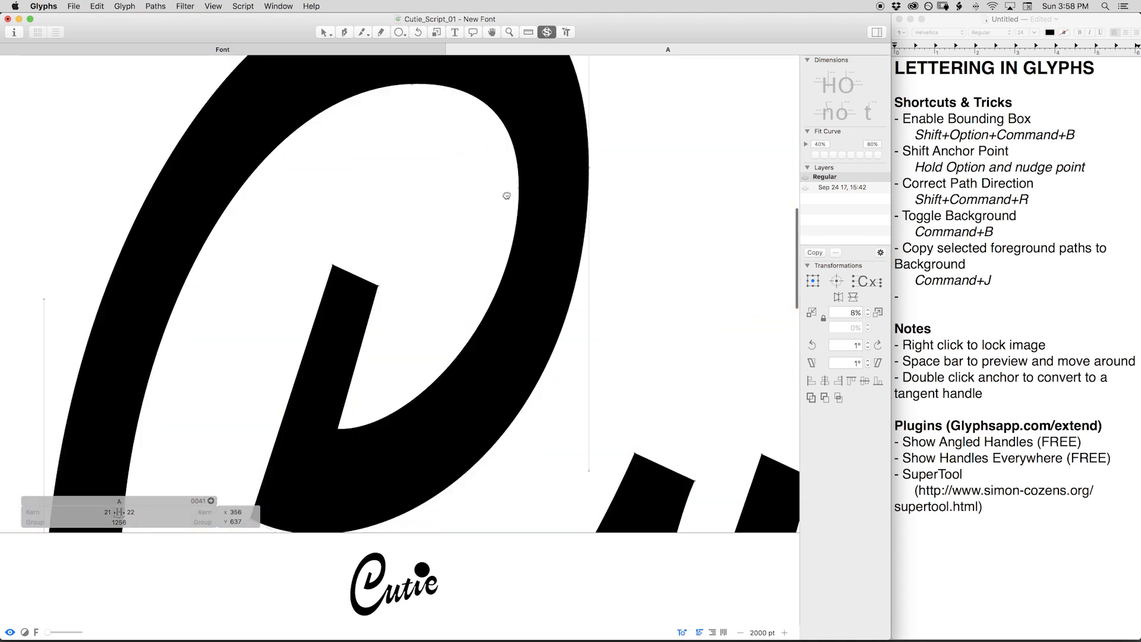
drag(452, 172, 473, 214)
right_click(481, 161)
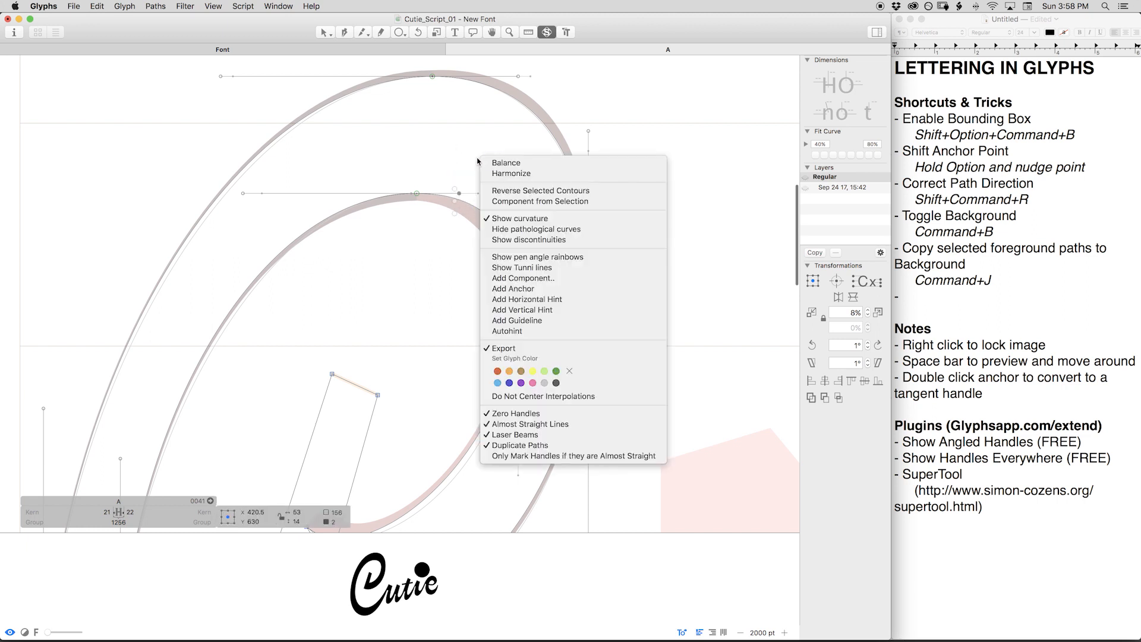
click(529, 168)
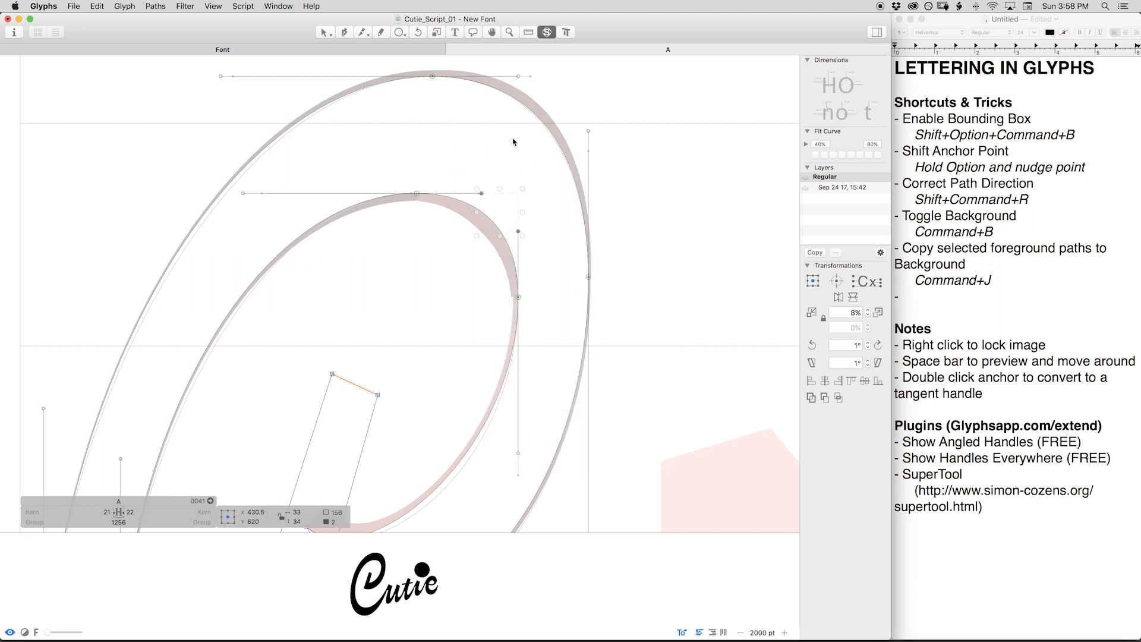
drag(498, 62, 615, 132)
right_click(567, 127)
click(577, 129)
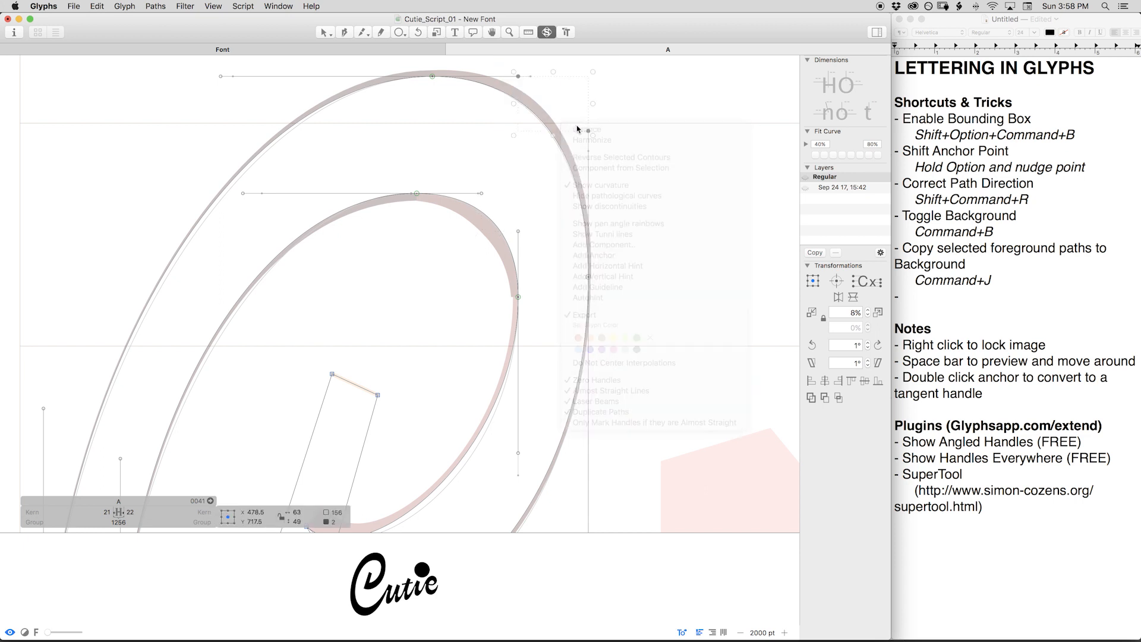
right_click(587, 131)
Shift the outer curve's right-hand extreme anchor down to y 552 while keeping its handles in place.
key(alt+Down)
key(alt+Down)
key(alt+Down)
key(alt+Down)
key(alt+Down)
key(alt+Down)
key(alt+Down)
key(alt+Down)
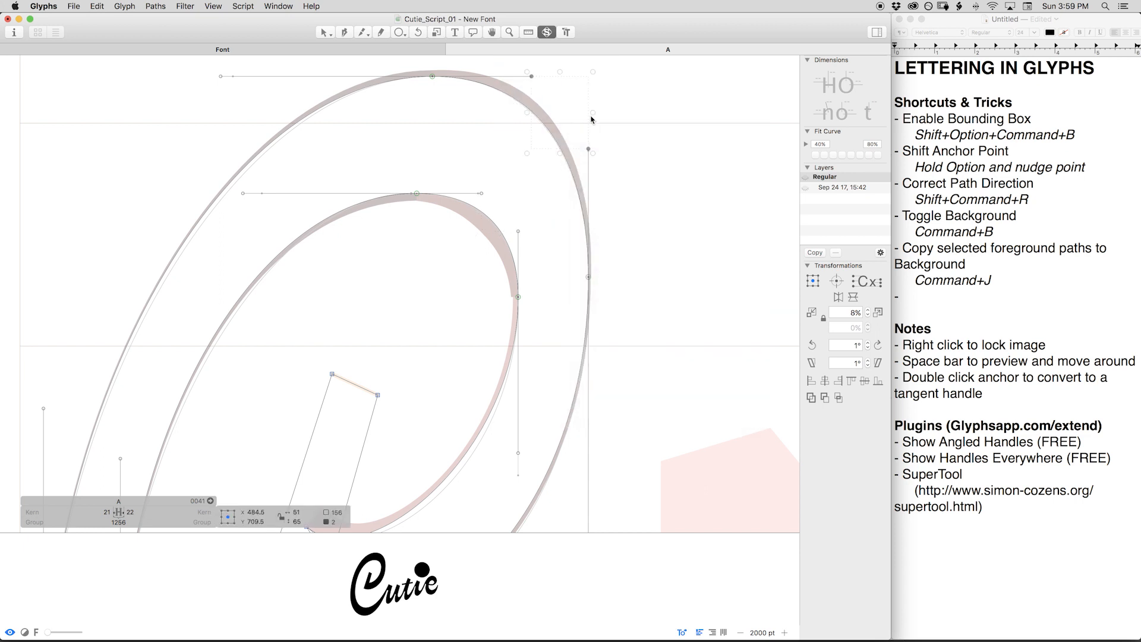
key(space)
key(Tab)
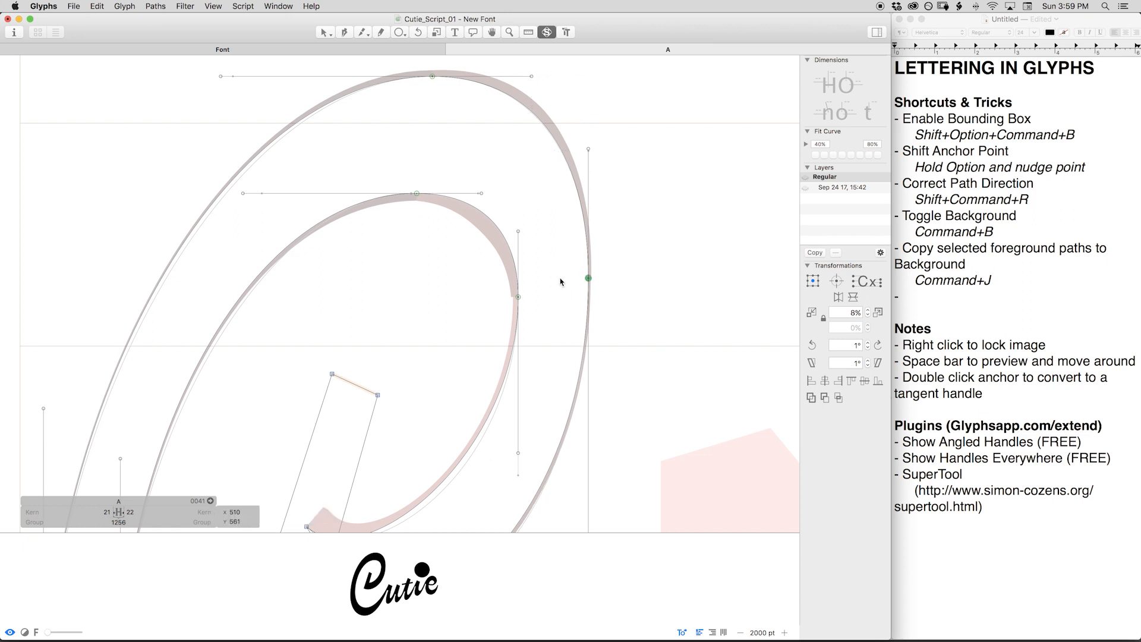
key(super+space)
drag(531, 221, 665, 340)
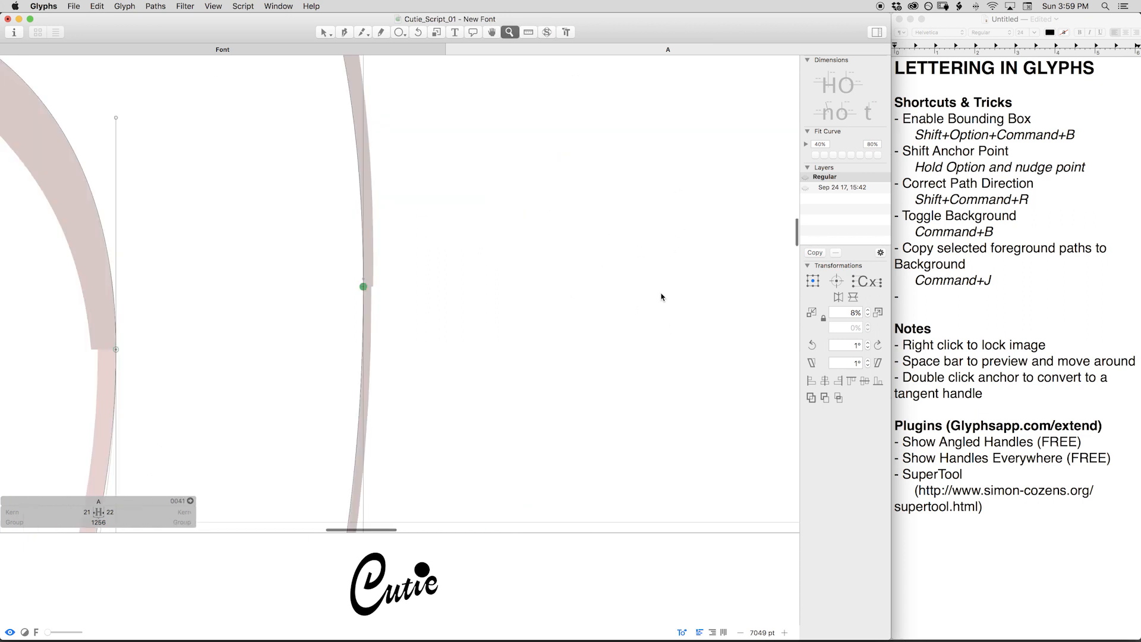
key(alt+Down)
key(alt+Down)
key(alt+Down)
key(alt+Down)
key(alt+Down)
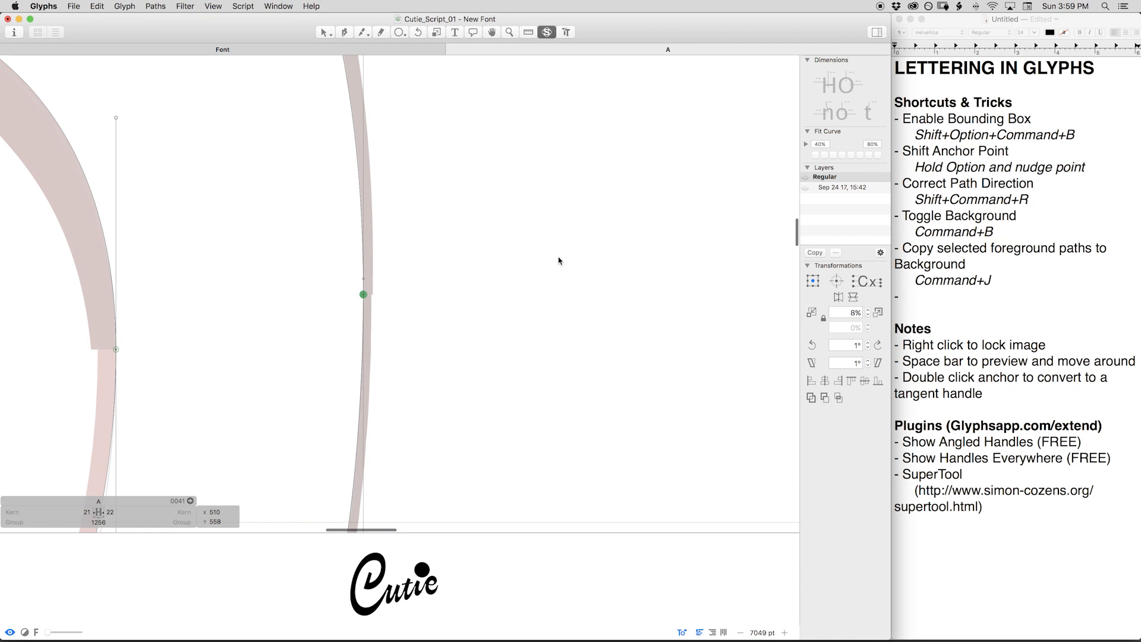
key(alt+Down)
key(alt+Down)
key(alt+Down)
key(alt+Down)
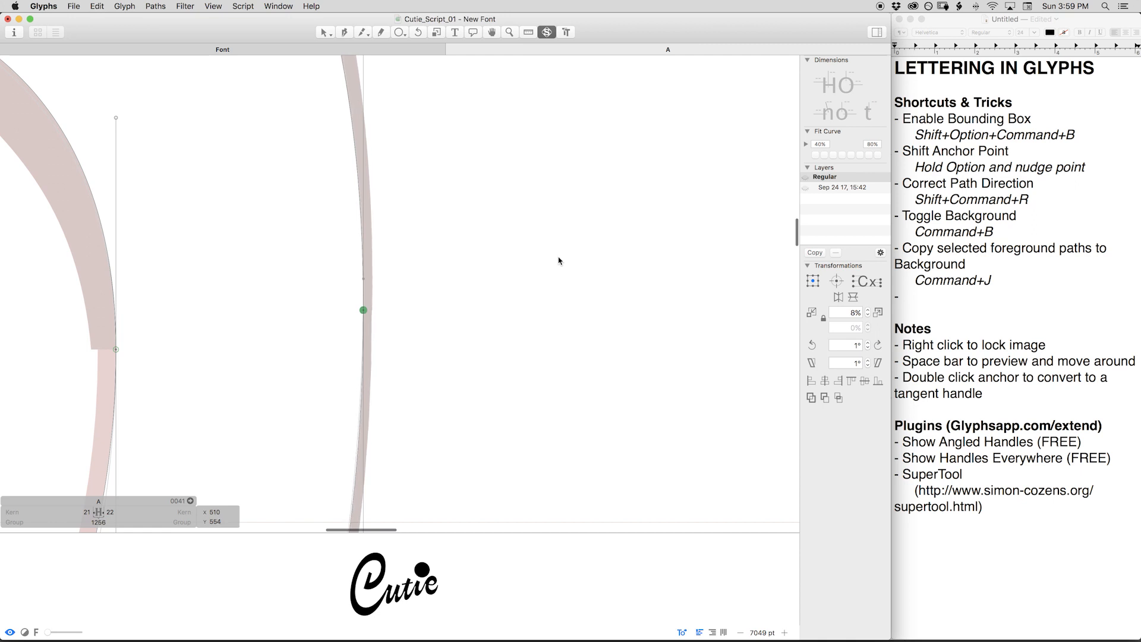
key(alt+Down)
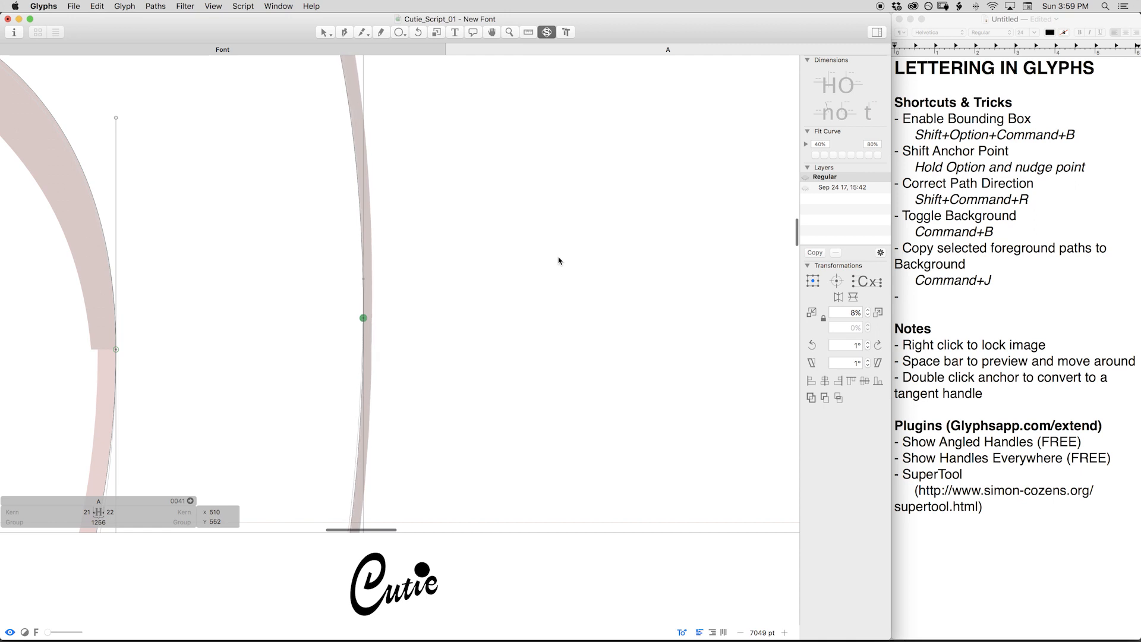
Preview the filled C and shift the inner curve's right-hand extreme anchor down to y 537 between its handles.
key(super+minus)
key(super+minus)
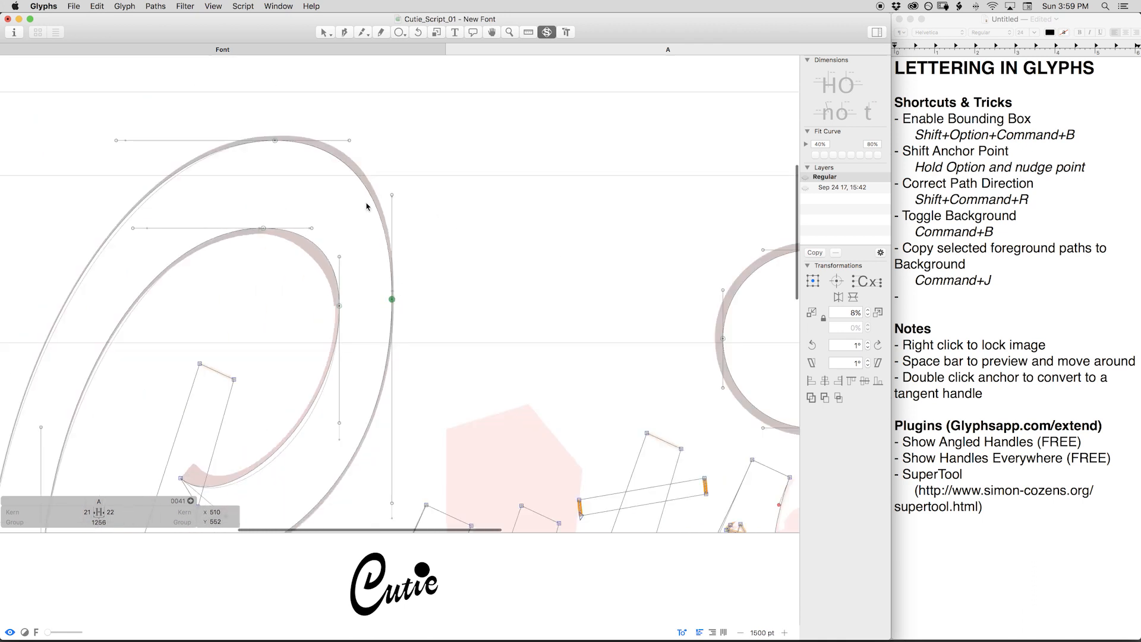
key(space)
drag(300, 293, 433, 262)
key(space)
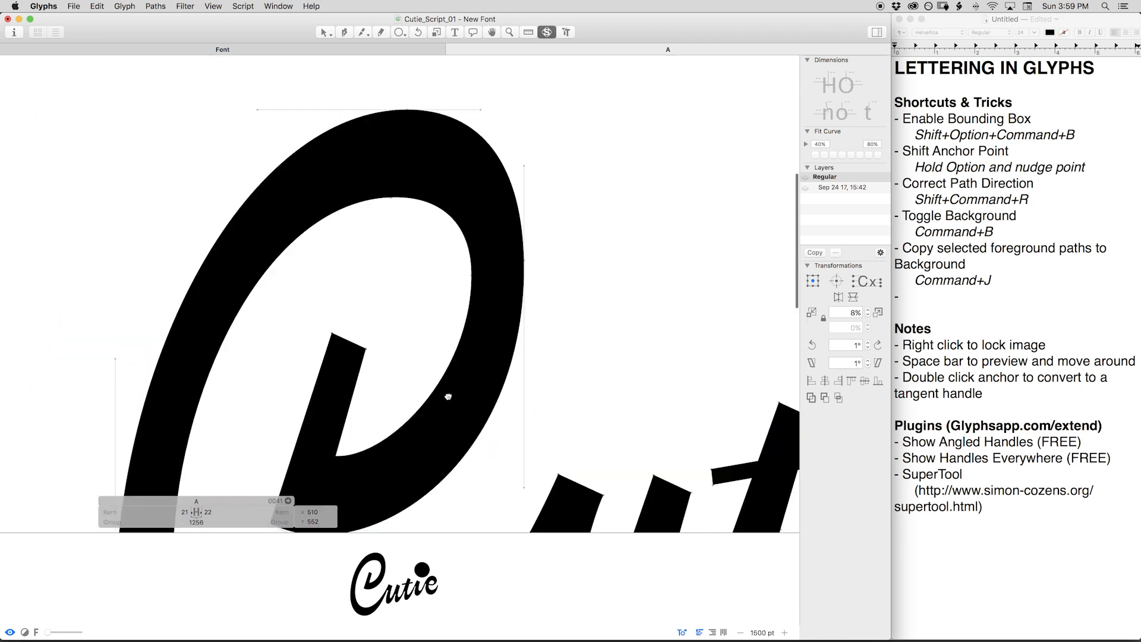
drag(448, 397, 454, 364)
key(space)
drag(516, 317, 678, 158)
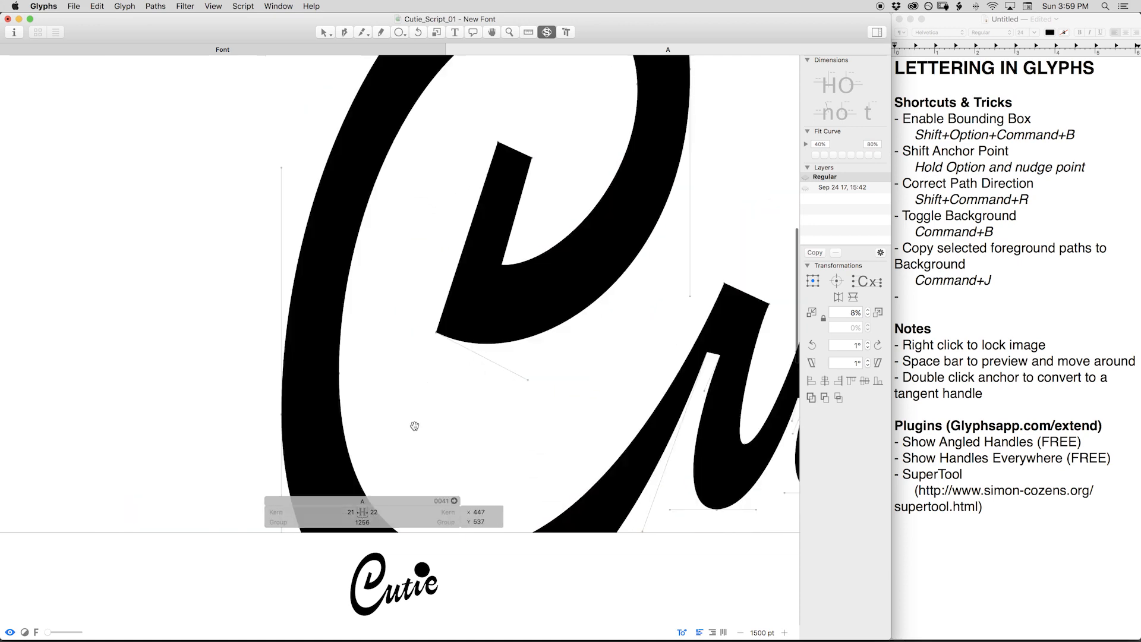
drag(535, 261, 424, 469)
click(581, 279)
key(alt+Down)
key(alt+Down)
Shift the top anchor of the C's outer curve to the left between its fixed handles.
key(space)
drag(425, 283, 523, 238)
click(560, 81)
key(alt+Left)
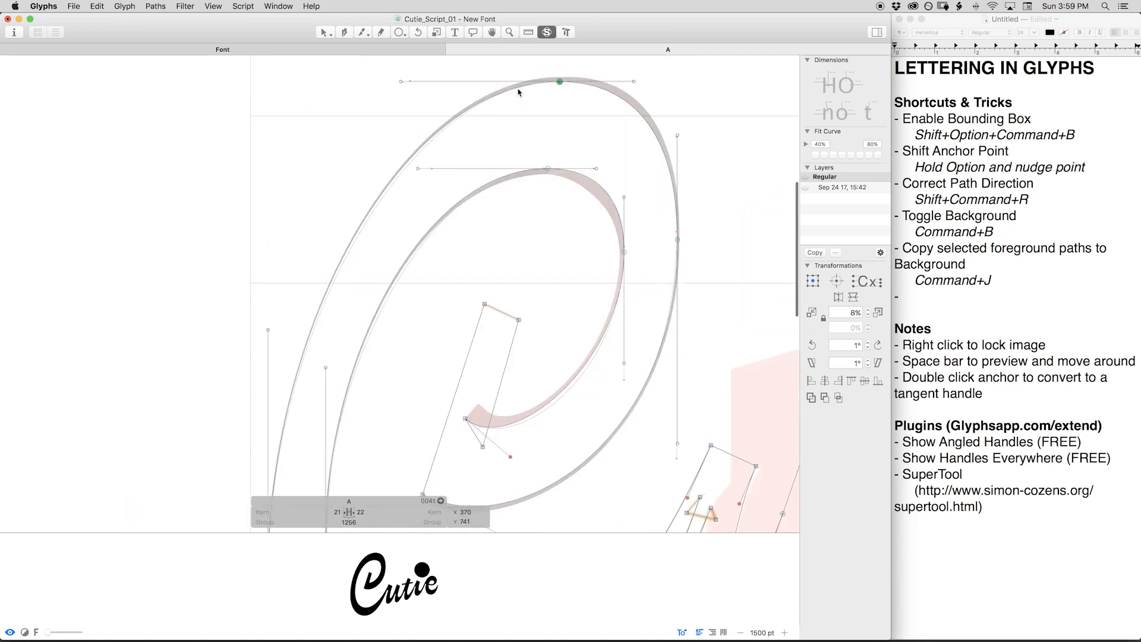
key(alt+shift+Left)
key(alt+shift+Left)
Raise the upper handle of the C's outer left extreme to y 454 and shift its anchor upward between the handles.
click(400, 202)
click(268, 329)
key(space)
drag(381, 354, 487, 191)
key(shift+Up)
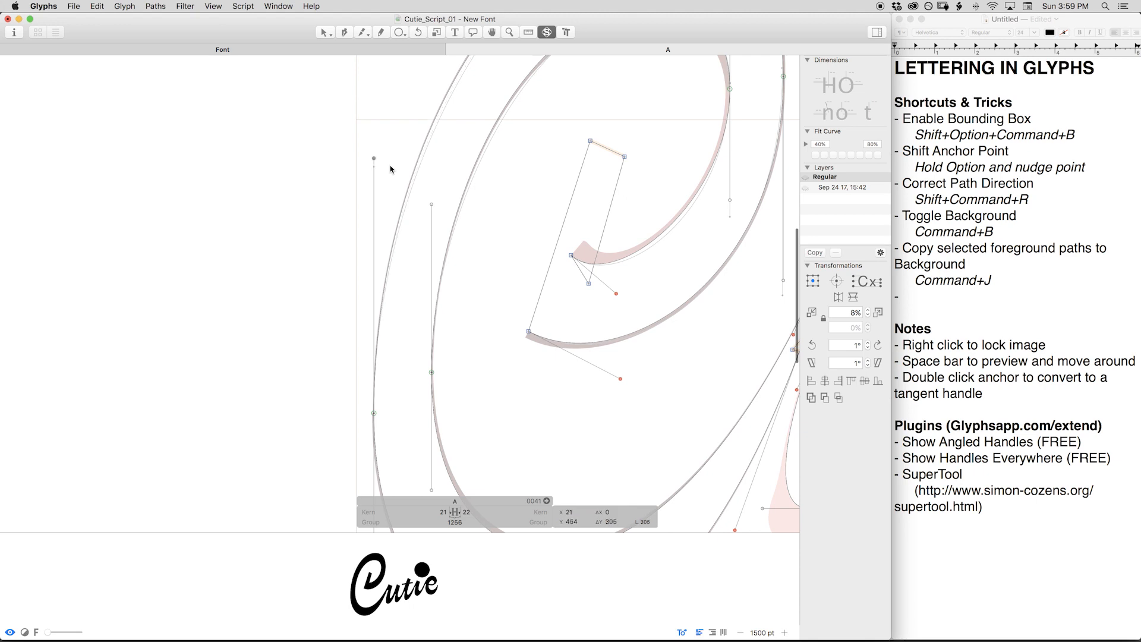
click(374, 413)
key(alt+shift+Up)
drag(435, 428, 333, 352)
key(alt+shift+Up)
key(alt+shift+Up)
Preview the whole C and nudge the outer curve's top anchor two units left and one unit down.
key(super+minus)
key(super+minus)
key(super+minus)
key(super+minus)
key(super+minus)
key(space)
drag(644, 94, 565, 189)
key(space)
click(516, 72)
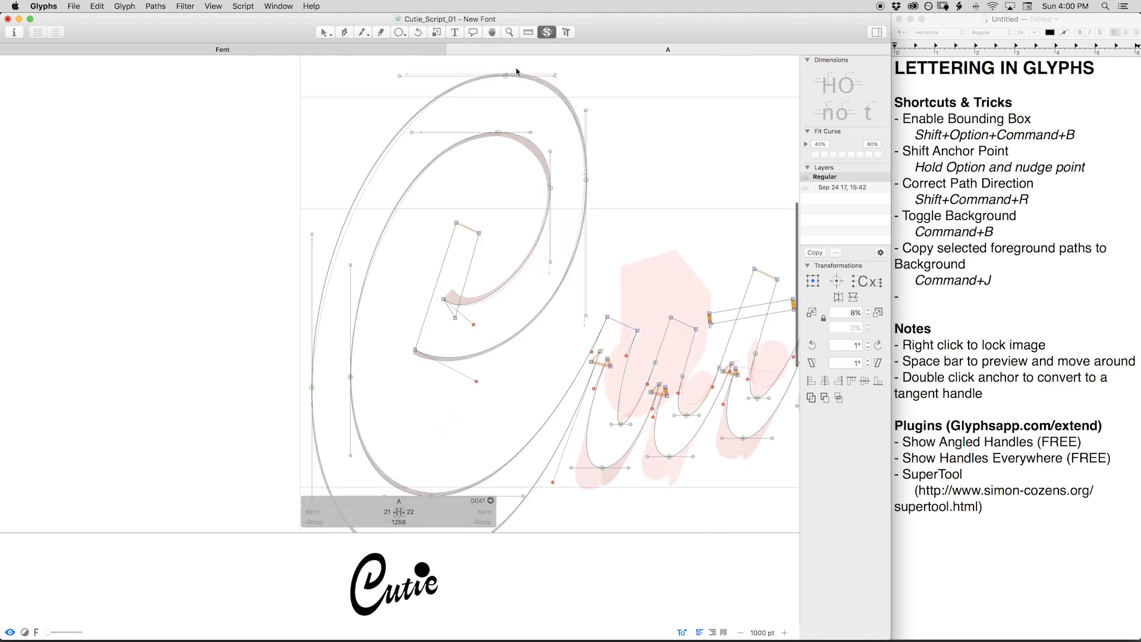
drag(516, 71, 487, 76)
key(shift+Left)
key(super+z)
key(Left)
key(Left)
key(Down)
Nudge the outer curve's right-hand extreme anchor and its handles right to x 515.
key(space)
drag(600, 169, 572, 188)
key(Right)
key(Right)
key(Right)
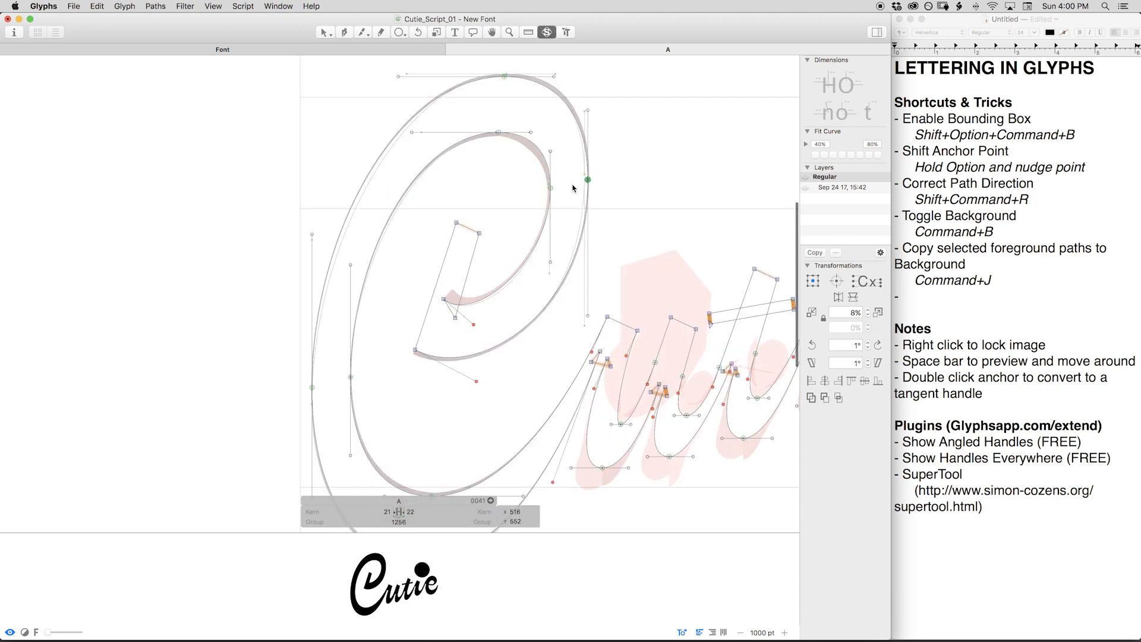
key(Left)
Set the Fit Curve minimum to 60% and apply it to the outer curve's upper-right segment.
click(579, 132)
click(842, 155)
click(860, 156)
click(842, 155)
drag(827, 144, 767, 130)
text(60)
click(815, 155)
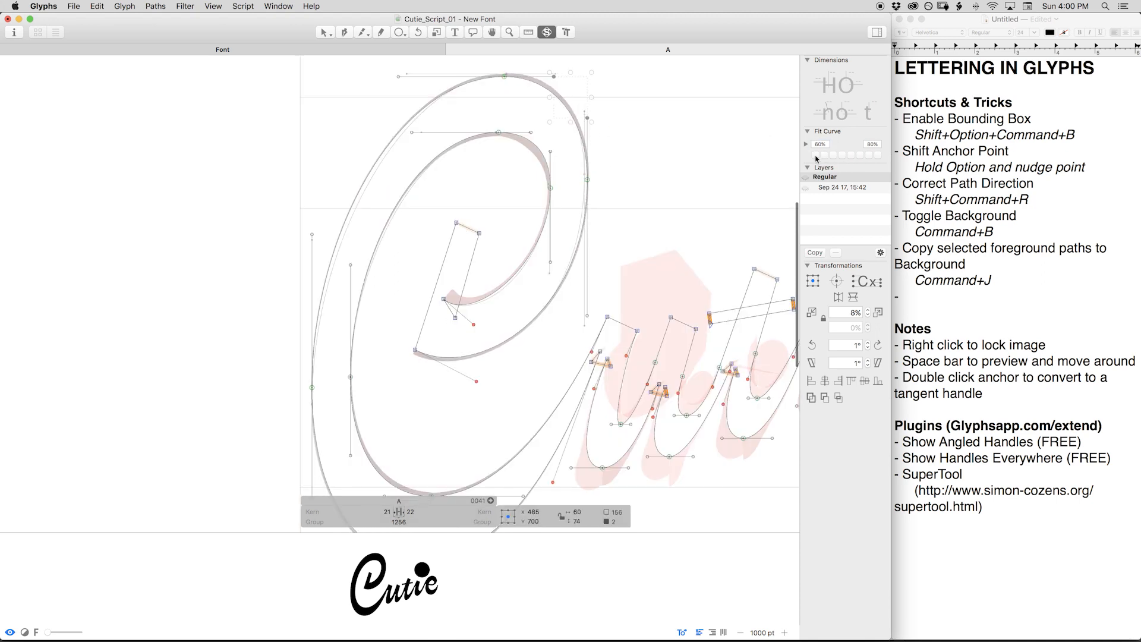
Nudge the outer curve's right-hand extreme anchor downward and four units right, checking the curvature up close.
key(space)
drag(603, 167, 573, 192)
key(super+space)
drag(614, 146, 561, 204)
key(shift+Down)
key(Down)
key(Down)
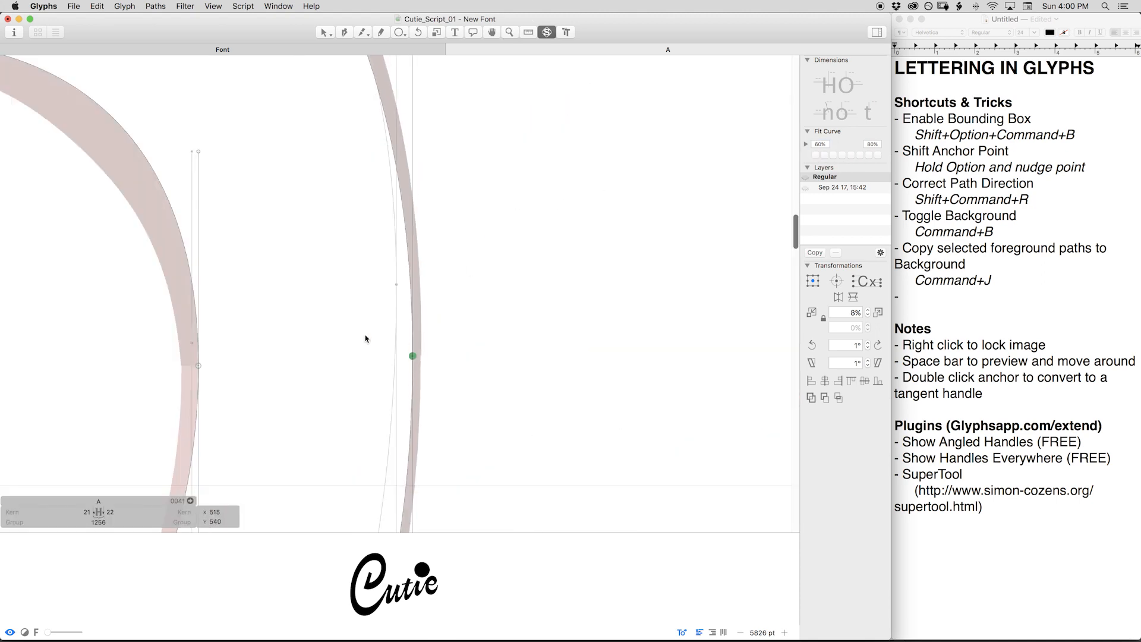
key(Down)
key(Down)
key(shift+Up)
key(shift+Down)
key(Down)
key(Right)
key(Right)
key(Right)
key(Right)
Apply the 60% Fit Curve setting to the handles of the inner curve's upper-right segment.
key(super+minus)
key(super+minus)
drag(315, 277, 368, 221)
key(ctrl+alt+1)
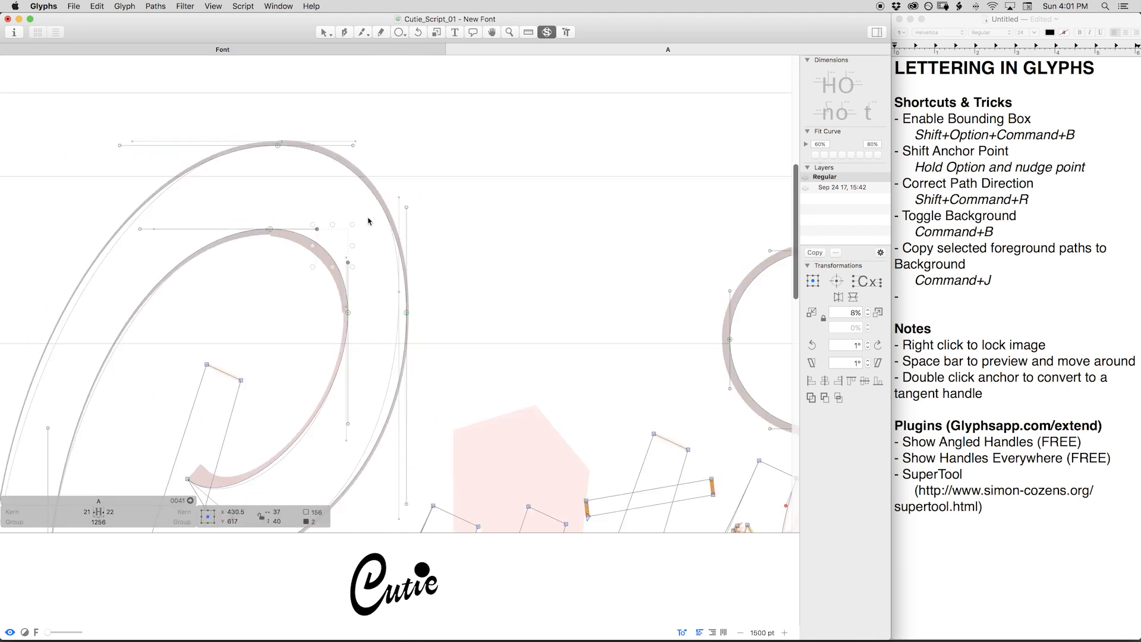
Shift the inner curve's top anchor five units left and its right-hand extreme anchor five units down between their handles.
drag(292, 247, 236, 218)
key(alt+Left)
key(alt+Left)
key(alt+Left)
key(alt+Left)
key(alt+Left)
drag(367, 329, 304, 304)
key(alt+Down)
key(alt+Down)
key(alt+Down)
key(alt+Down)
key(alt+Down)
Shift the inner curve's bottom anchor a few units right between its handles.
key(space)
drag(250, 517, 286, 251)
drag(230, 423, 179, 392)
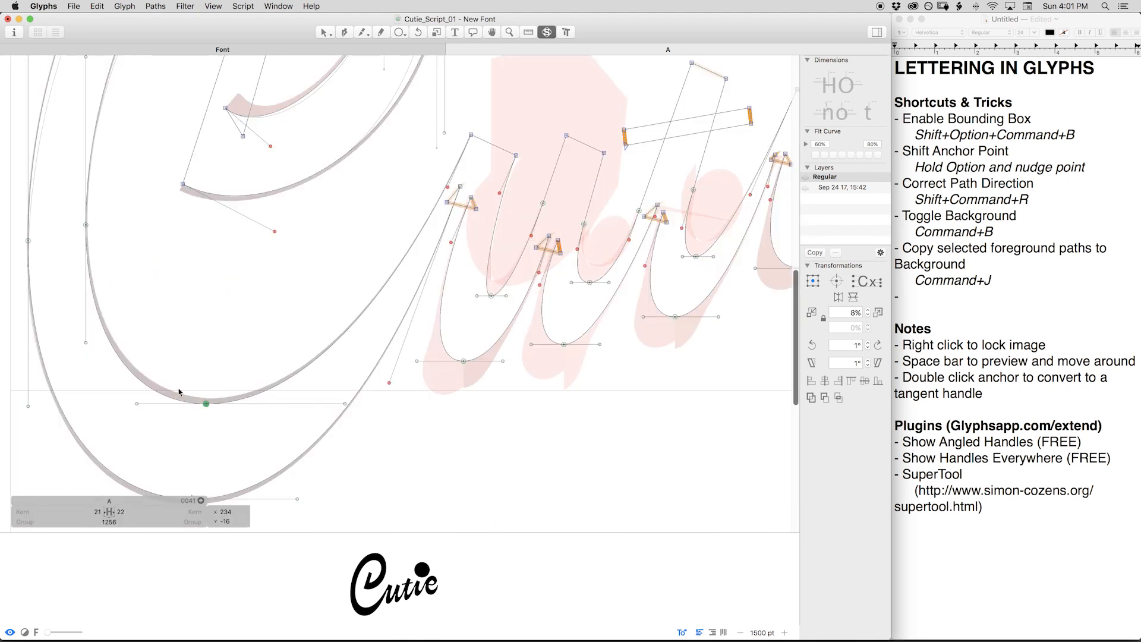
key(alt+Right)
key(alt+Right)
key(alt+Right)
Lengthen the right-hand handle of the outer curve's bottom anchor by 20 units, testing small sideways moves of the segment's diagonal handle.
key(space)
drag(327, 301, 311, 196)
drag(268, 412, 290, 368)
key(shift+Right)
key(shift+Right)
drag(390, 296, 362, 267)
key(shift+Left)
key(shift+Right)
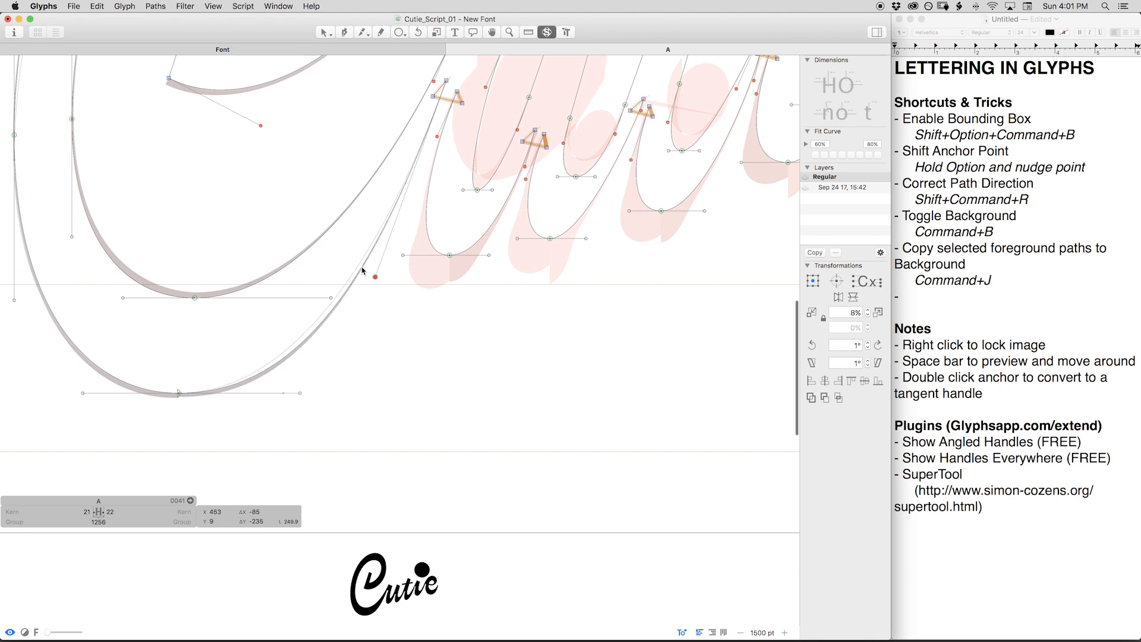
Apply the 60% Fit Curve setting to the handles of the inner curve's lower-right segment and select its bottom anchor.
drag(322, 307, 343, 290)
key(shift+Right)
key(space)
drag(434, 83, 437, 181)
key(ctrl+alt+1)
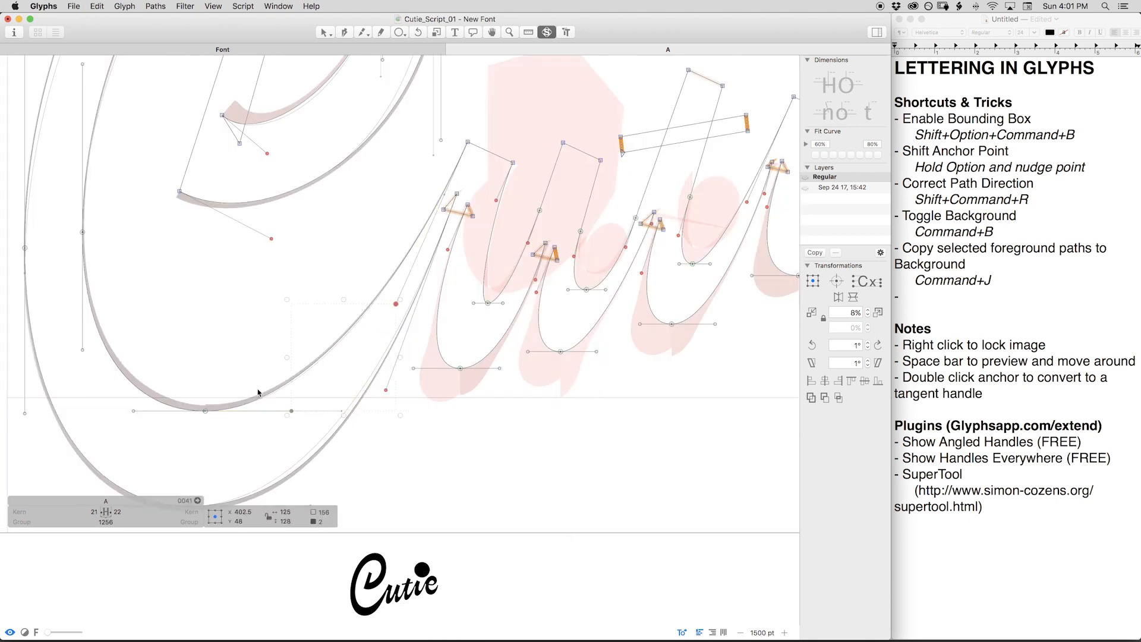
click(205, 411)
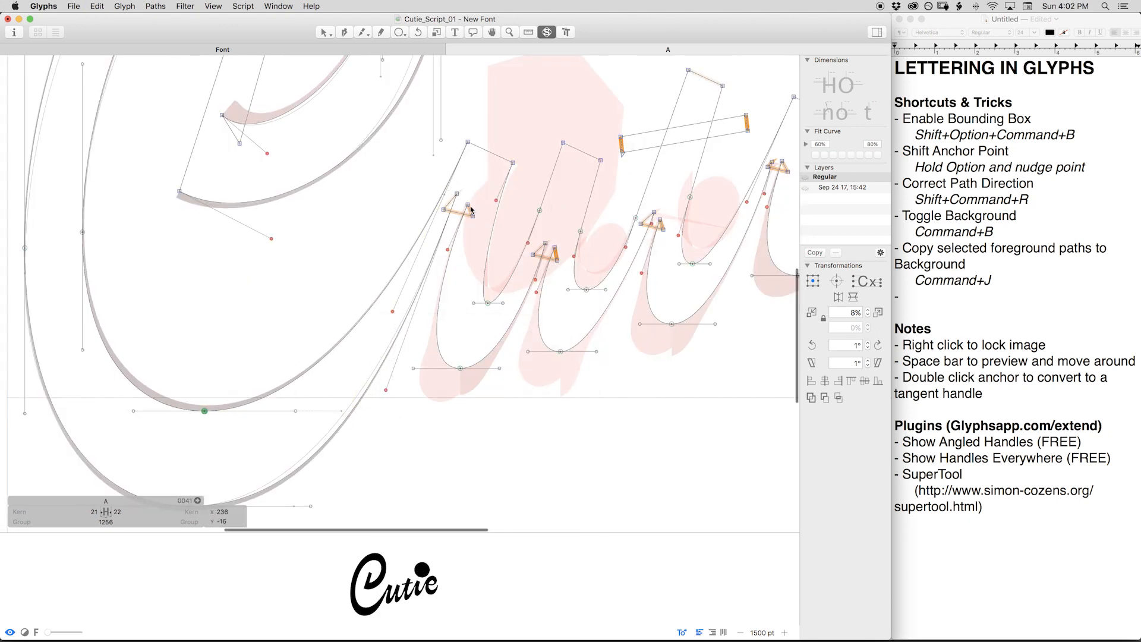
Return to the Select tool and add a guideline above the u, slanted at about 245°.
key(space)
drag(501, 160, 448, 210)
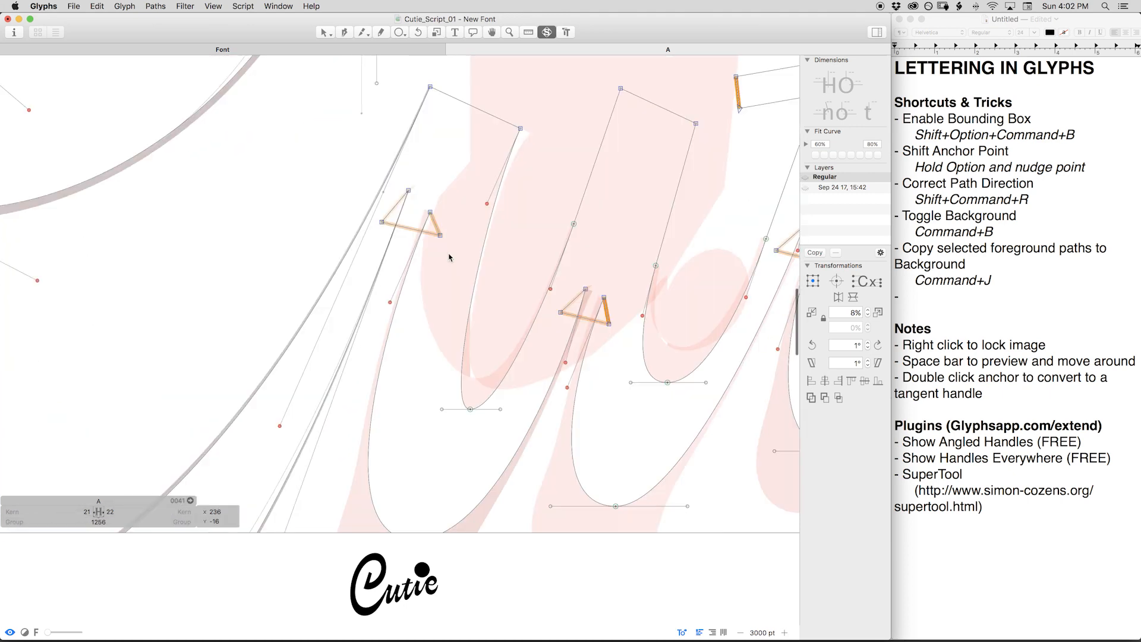
key(space)
drag(464, 281, 389, 254)
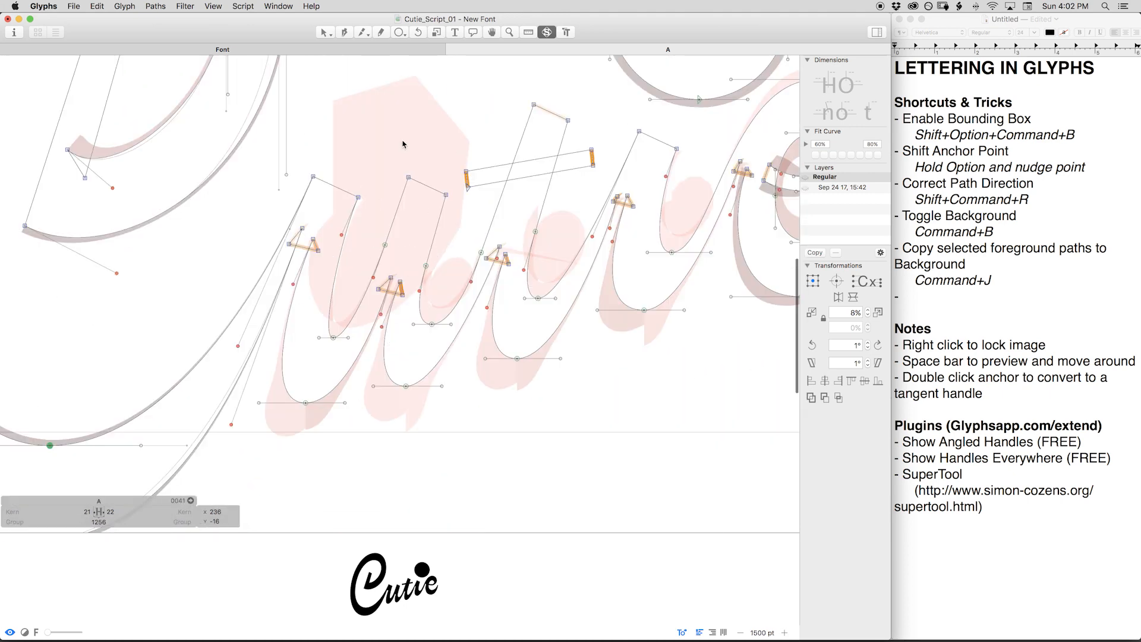
key(v)
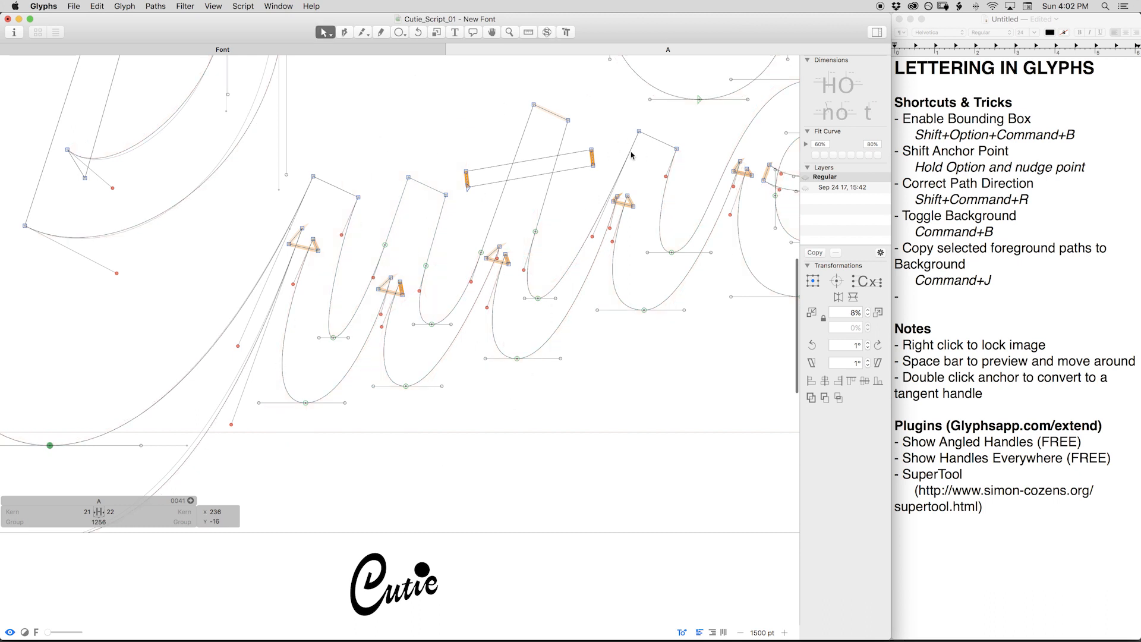
key(space)
drag(518, 306, 492, 362)
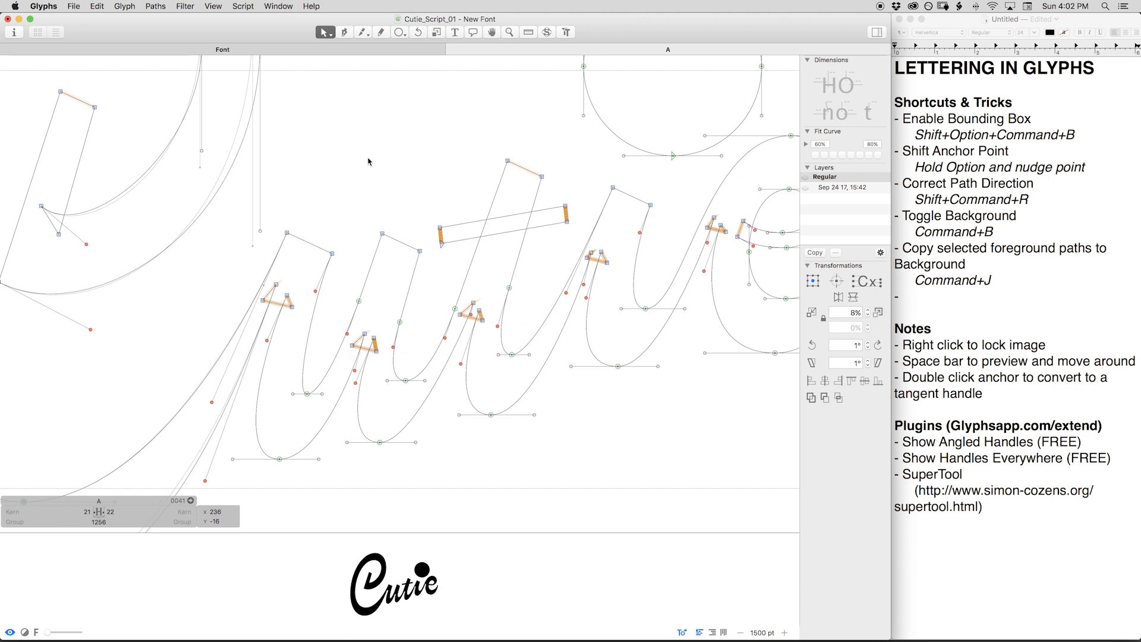
right_click(388, 144)
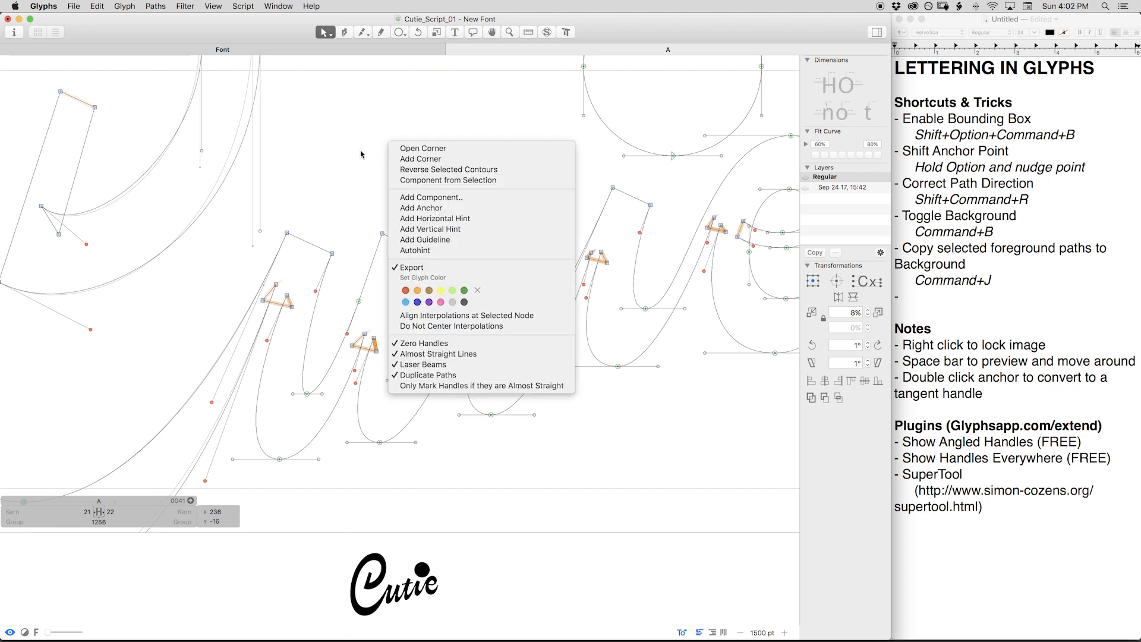
click(465, 239)
drag(389, 145, 368, 204)
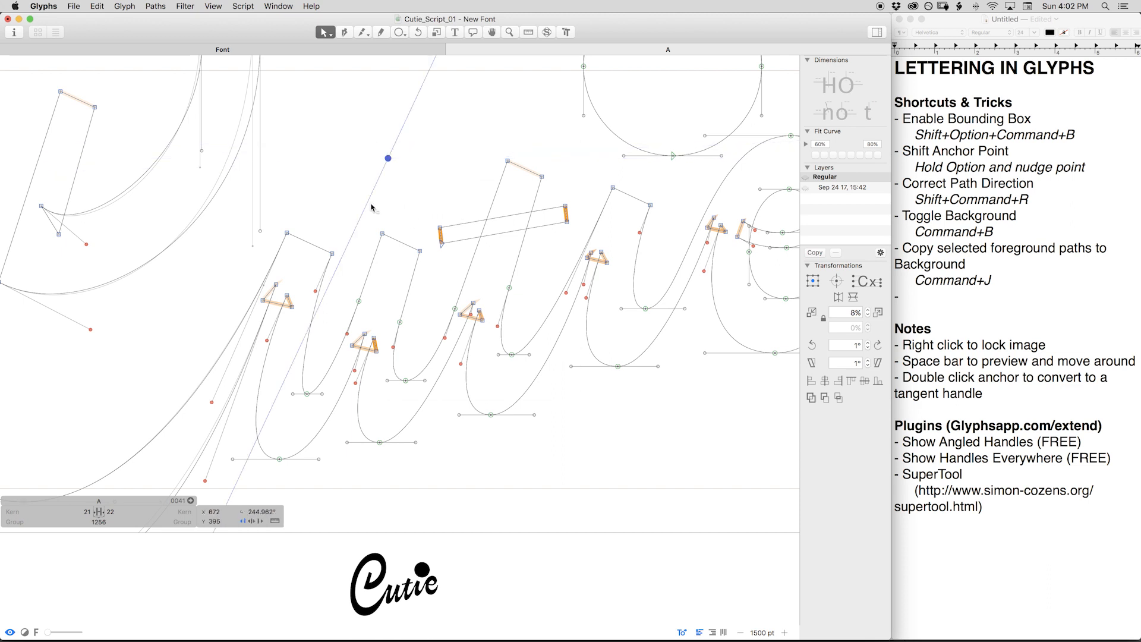
Match the guideline to the left edge of the u's second stem, then bring it over the i to compare slants.
drag(388, 158, 382, 234)
drag(359, 306, 359, 304)
drag(382, 233, 663, 126)
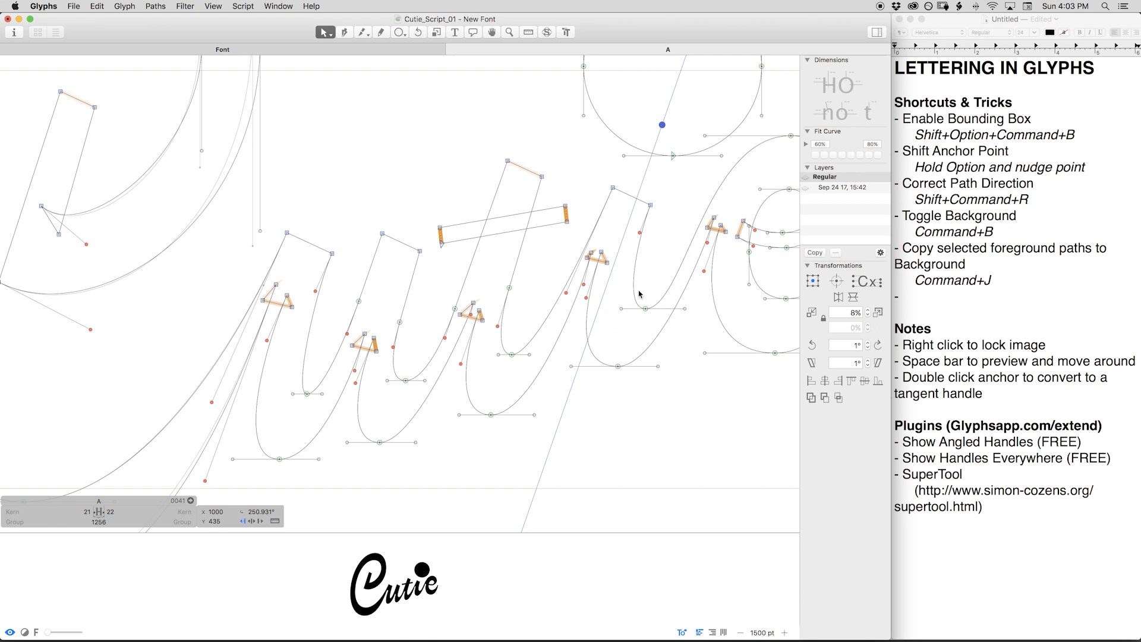
Move the slanted guideline across the e to about x 1272, y 484 and deselect it.
scroll(640, 293, right, 5)
scroll(639, 294, up, 2)
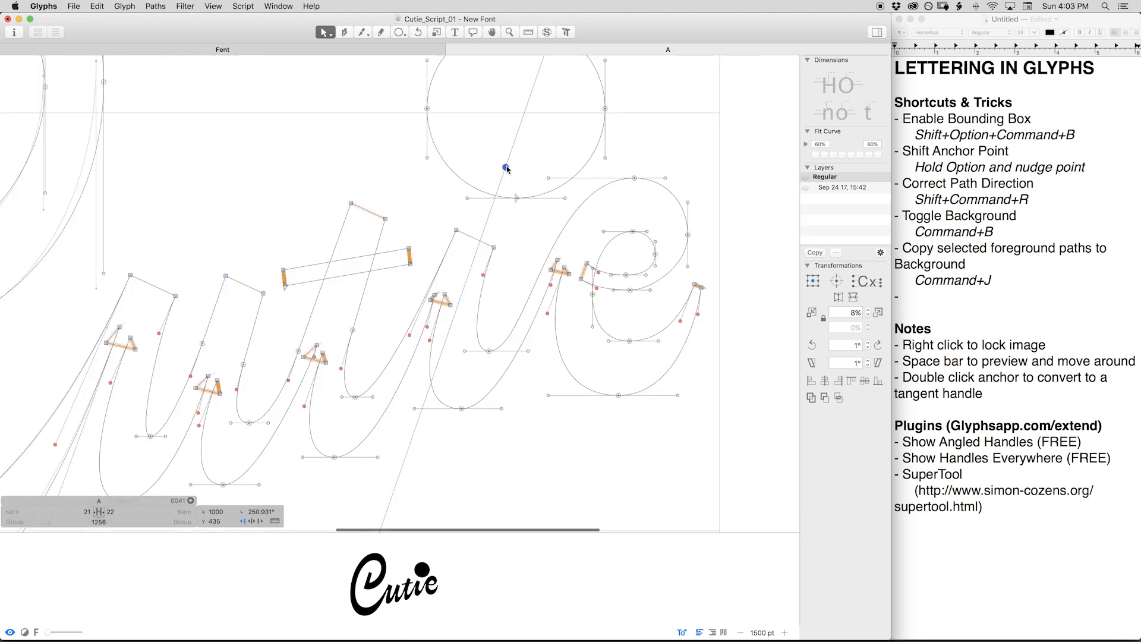
drag(506, 168, 673, 131)
key(super+z)
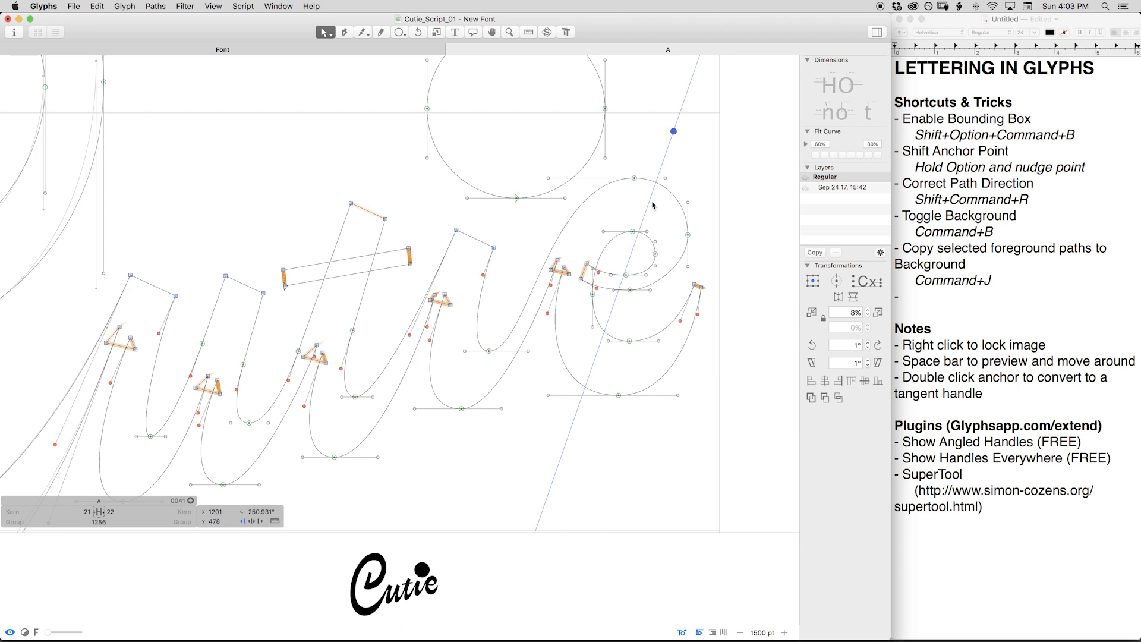
drag(673, 131, 733, 124)
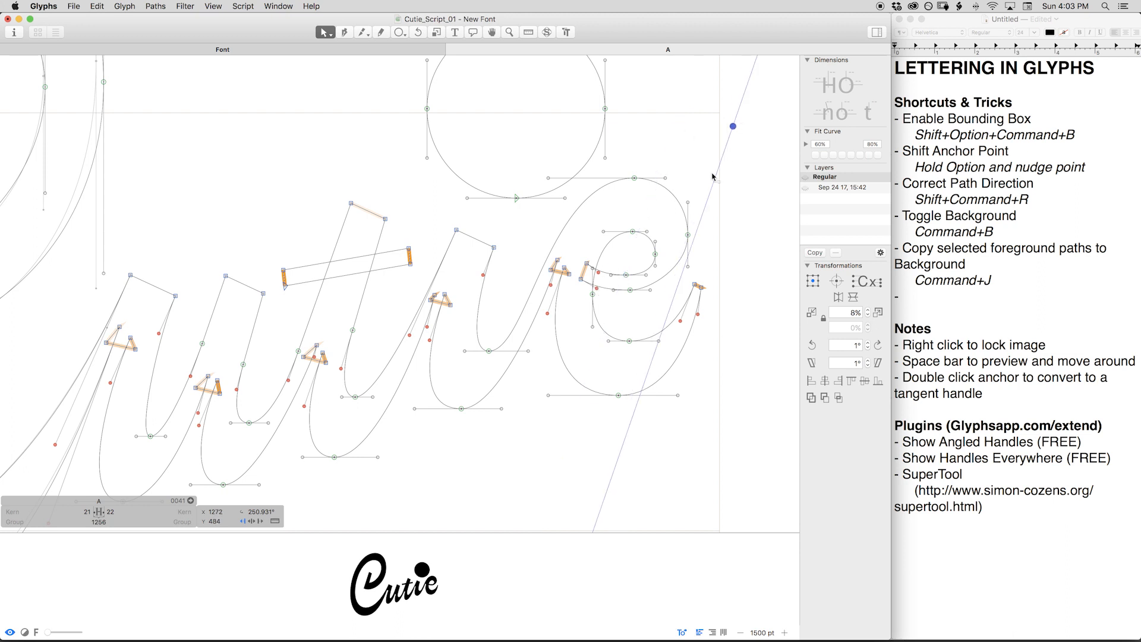
click(676, 152)
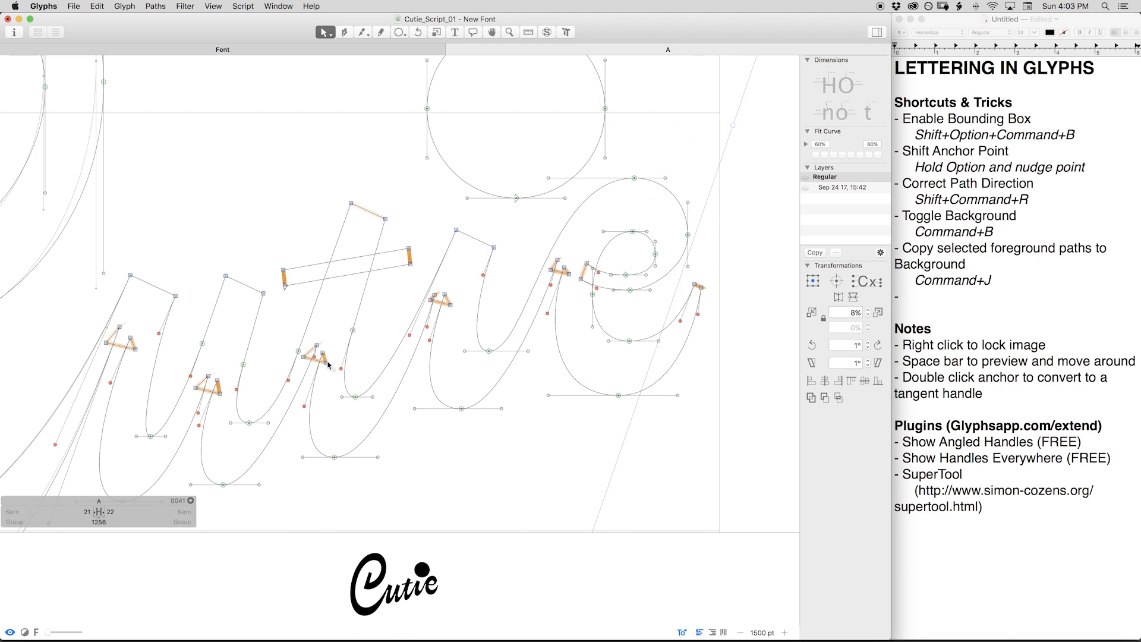
Add a guideline through the two lower corner nodes of the join at the u's first stem.
click(106, 343)
shift+click(135, 350)
right_click(130, 360)
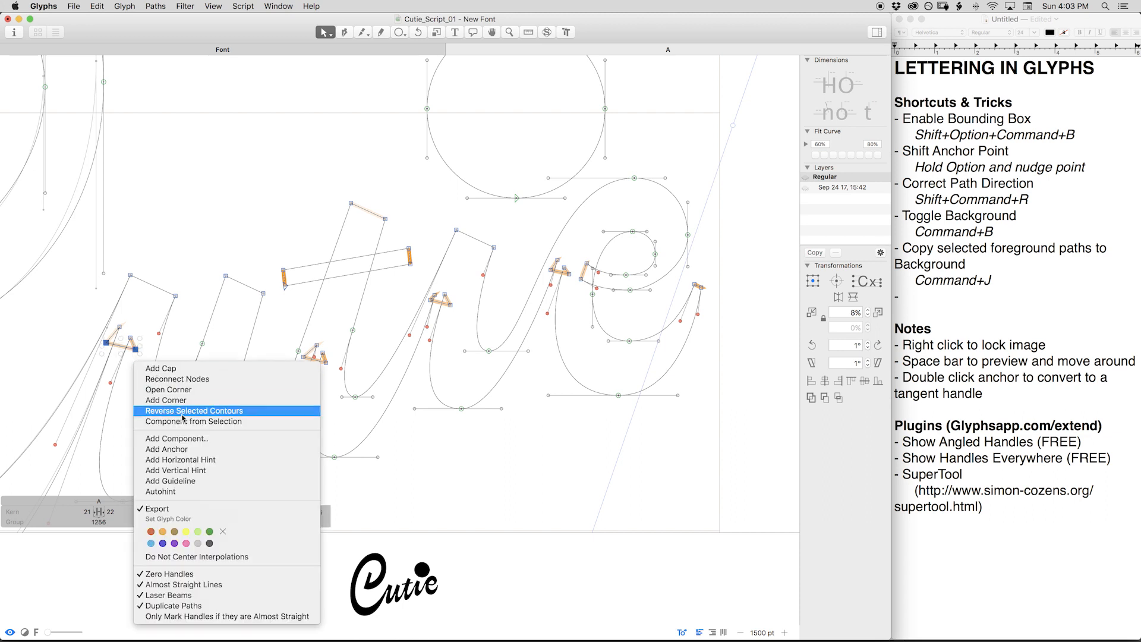
click(139, 391)
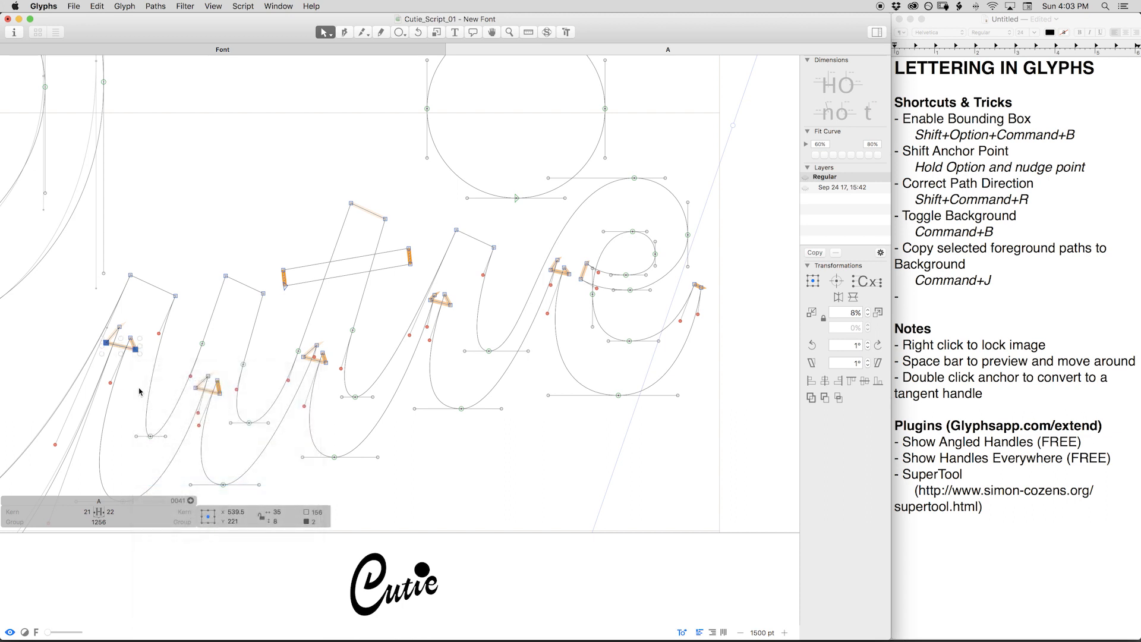
click(123, 351)
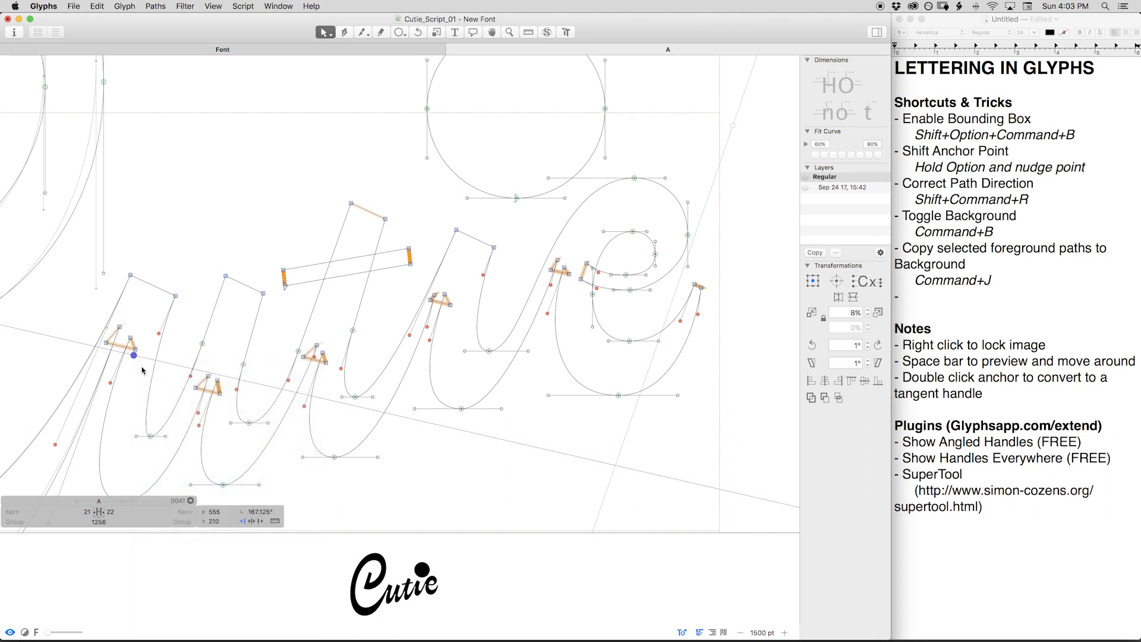
Turn on the new guideline's measurements, move it up across the stems to x 566, y 276, and activate the Measurement tool.
click(275, 522)
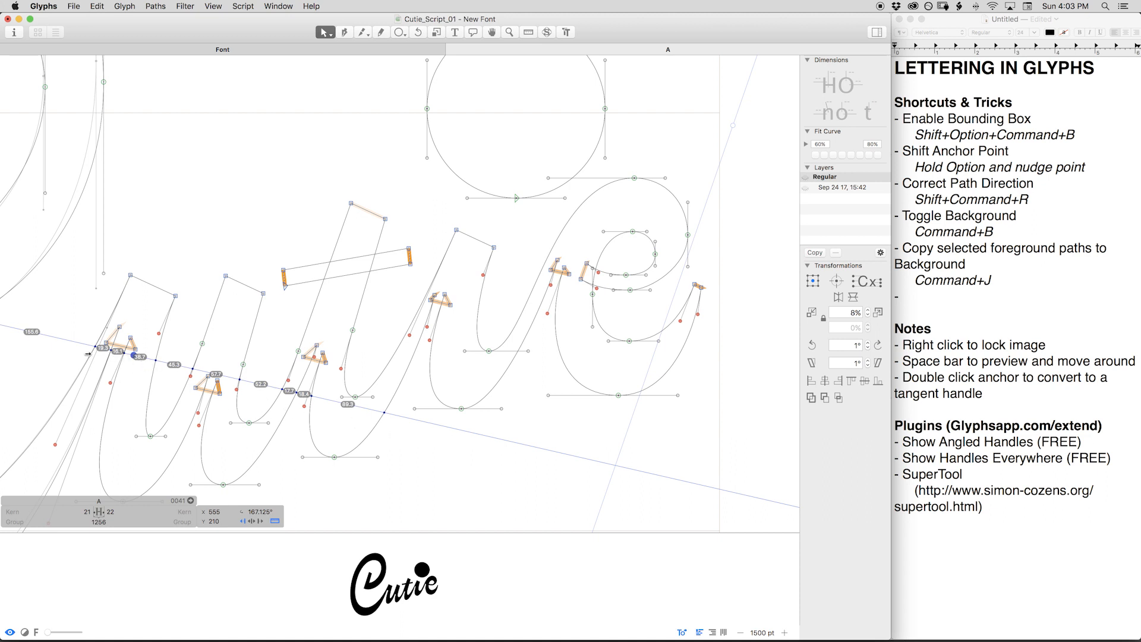
drag(134, 355, 145, 302)
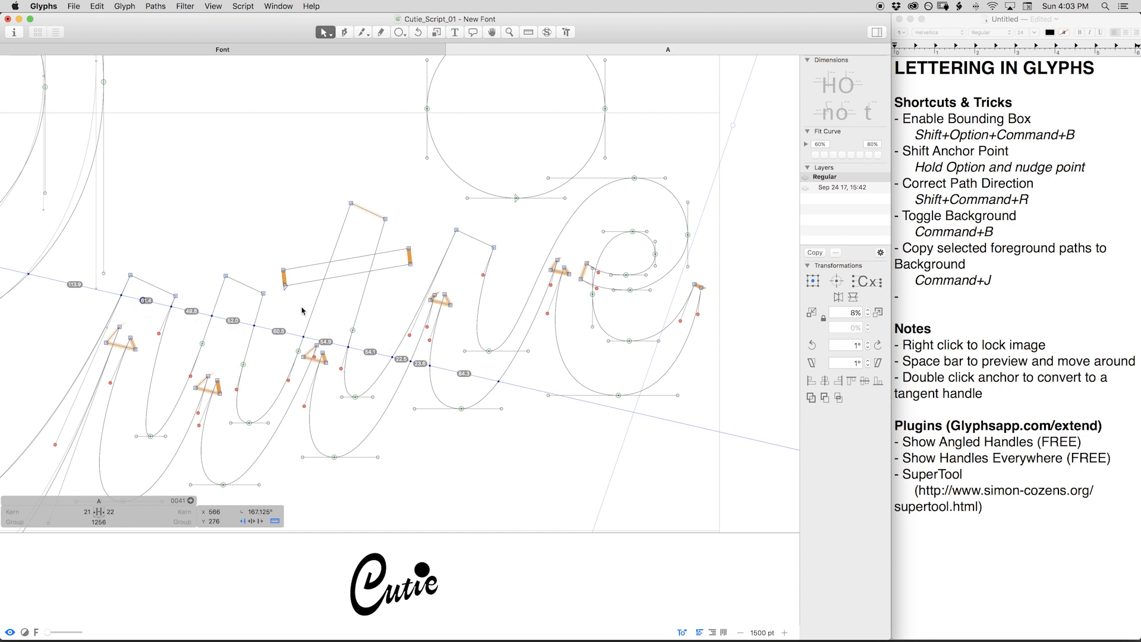
key(l)
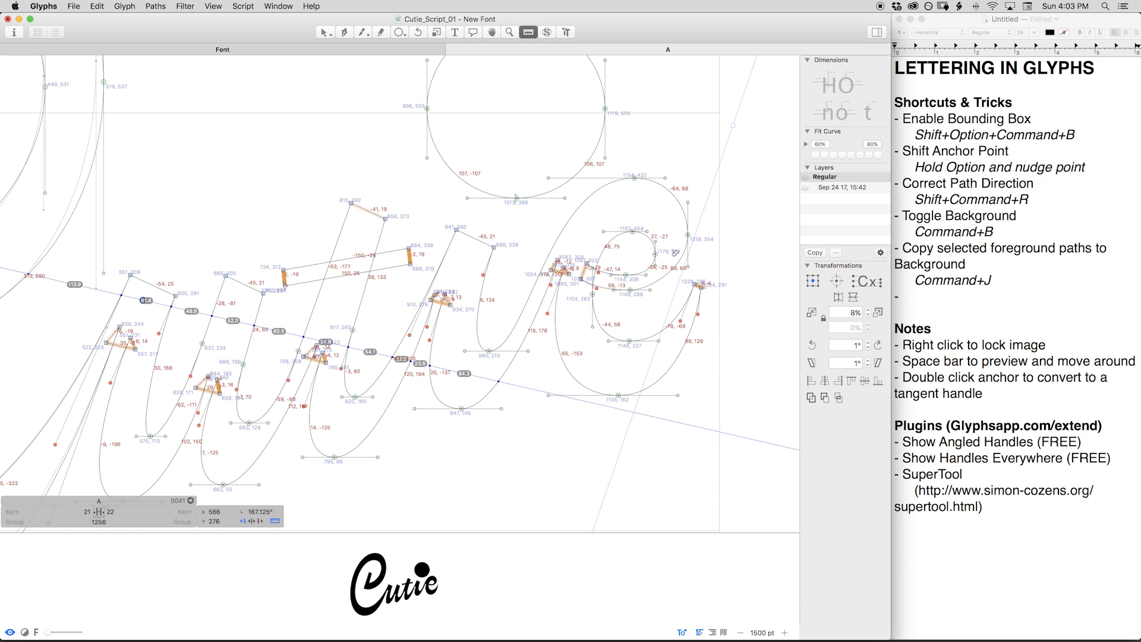
Switch to TextEdit and add a "- Measuring" bullet at the end of the Notes list with a line below it.
click(1005, 392)
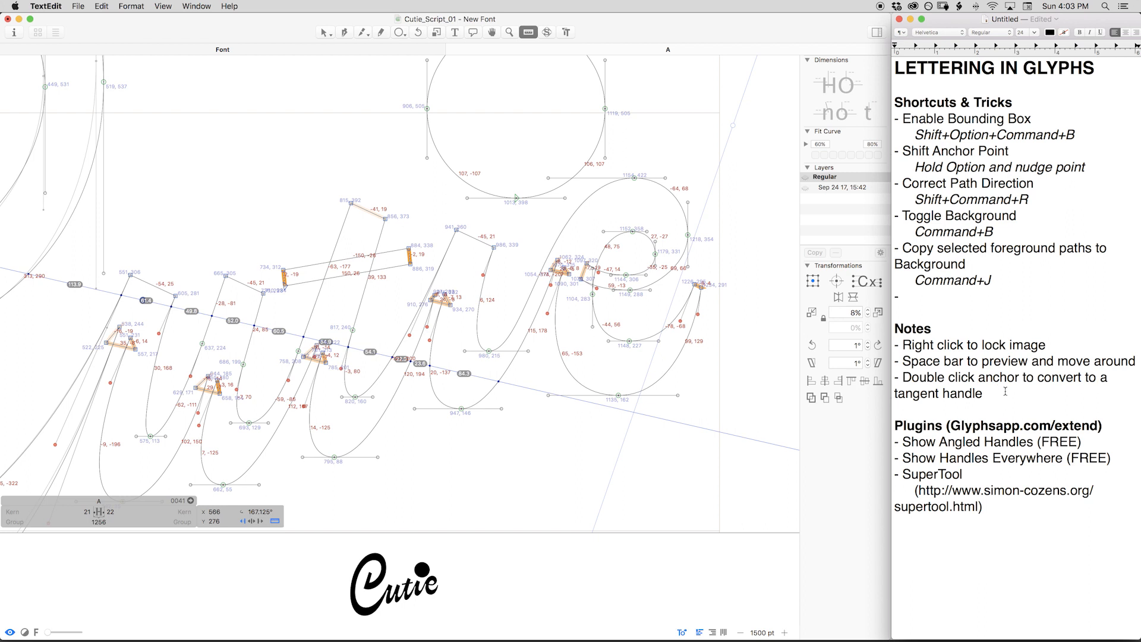
key(Return)
text(- )
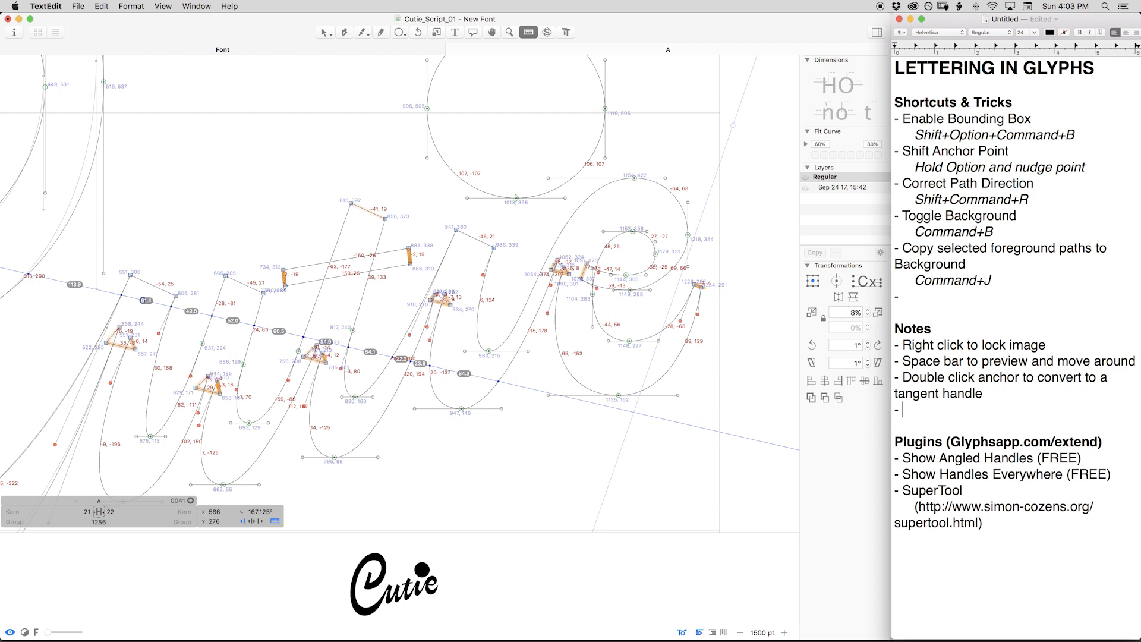
text(Measuring)
key(Return)
key(Tab)
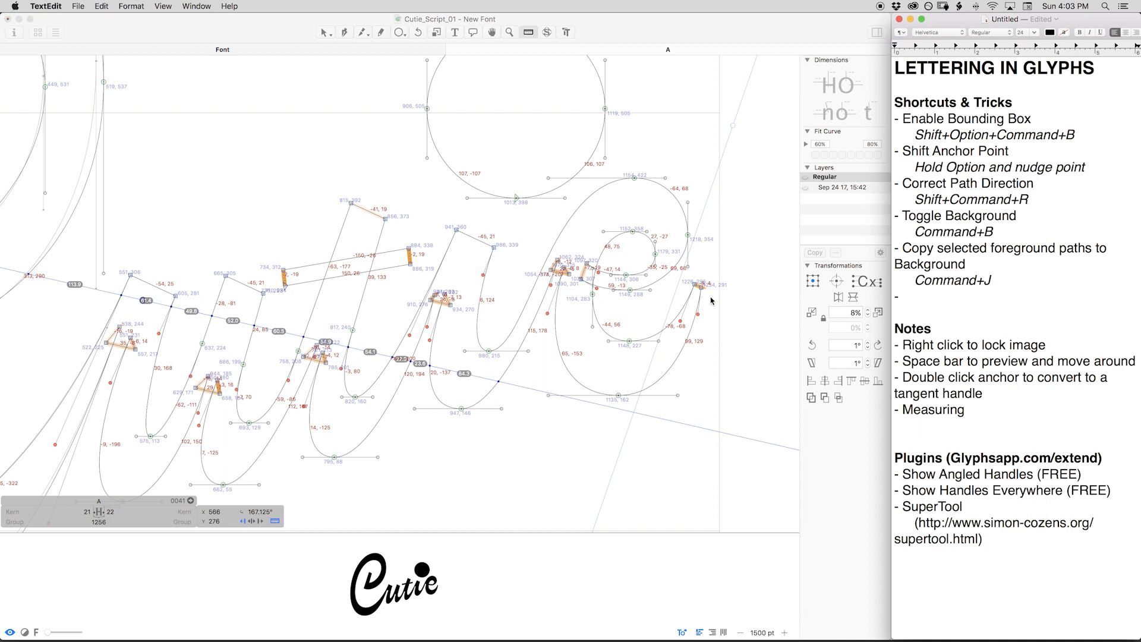
Hide the info box in Glyphs, then add the indented note "Ruler (L) - Click and Drag" under Measuring in TextEdit.
click(374, 309)
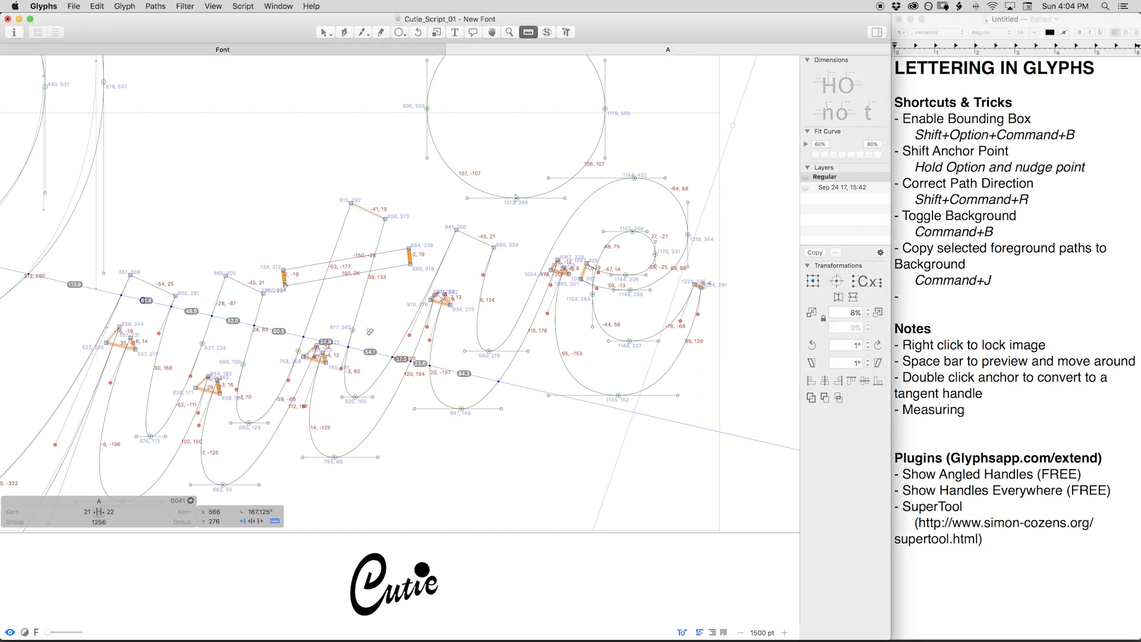
key(super+shift+i)
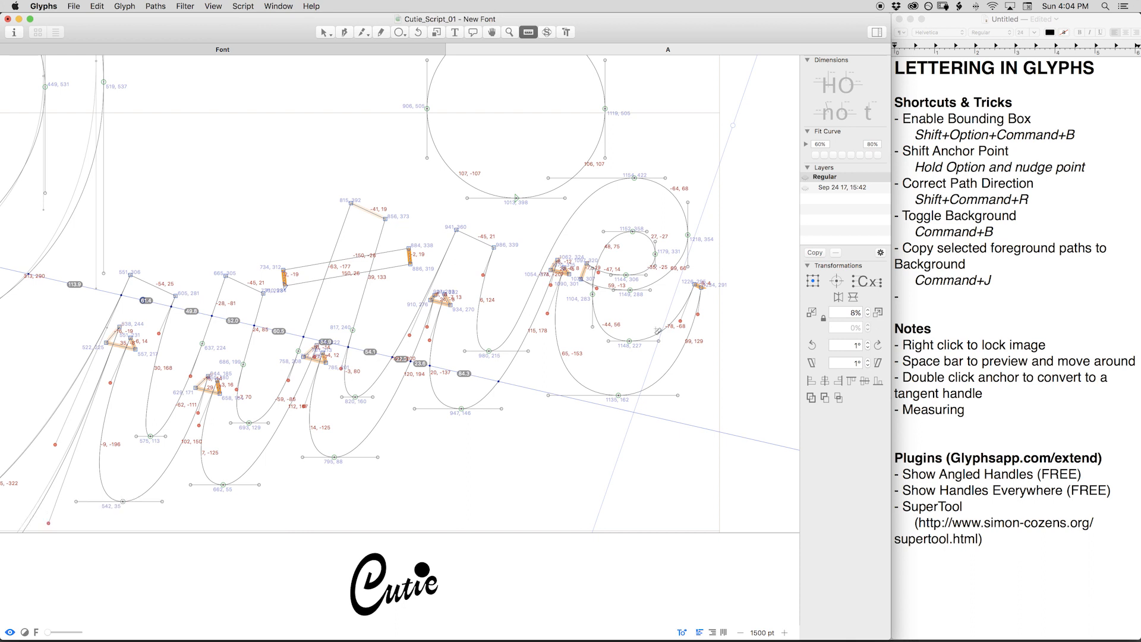
click(927, 425)
key(Tab)
text(R)
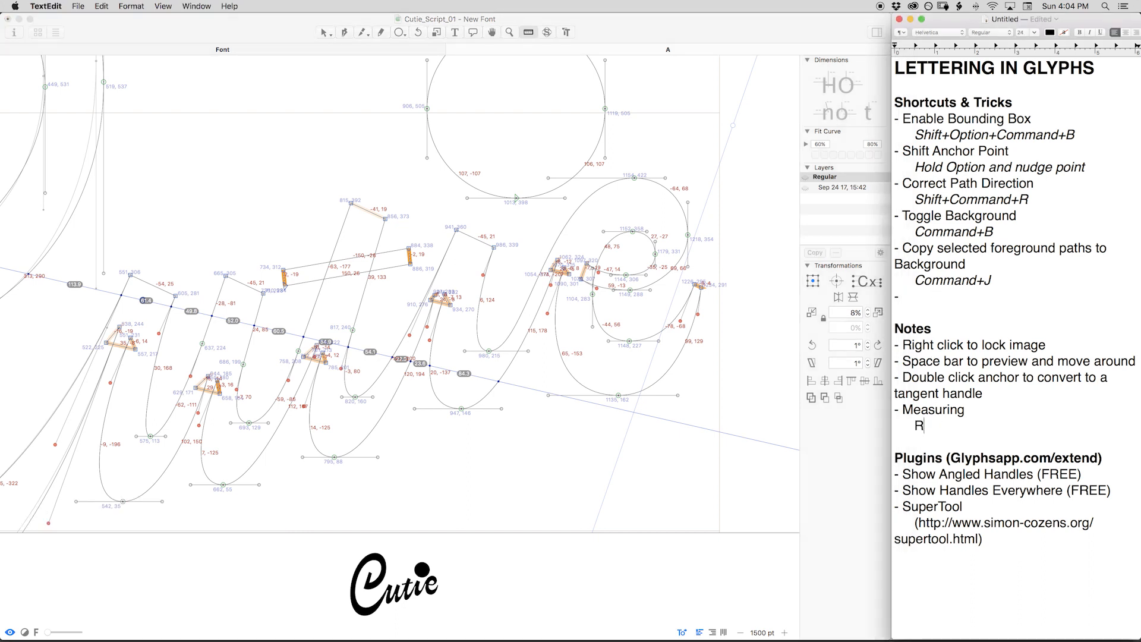
text(uler (L) - Click and )
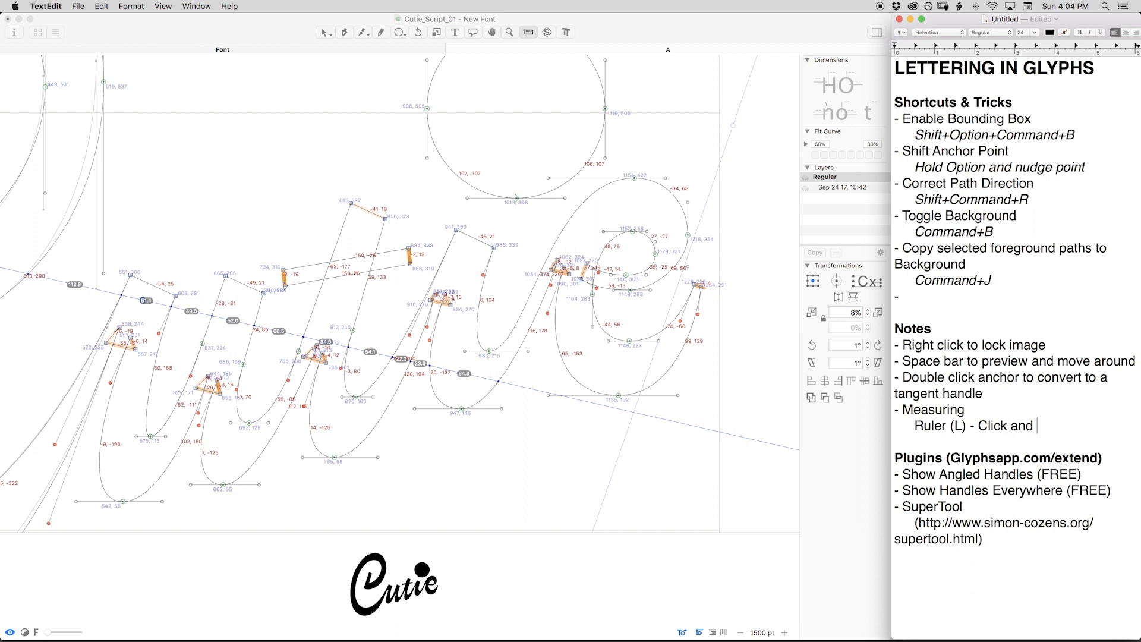
text(Drag)
Switch to Glyphs and measure across the i's dot, the t's stem and crossbar, and the u's second stem.
click(433, 267)
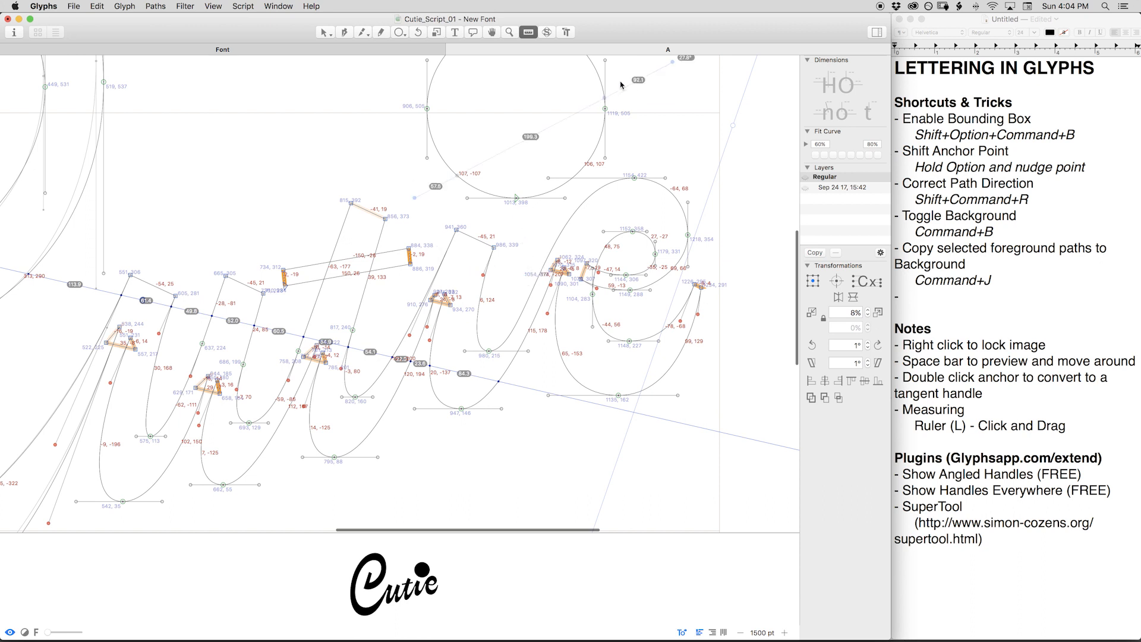
drag(323, 221, 409, 248)
drag(272, 204, 461, 278)
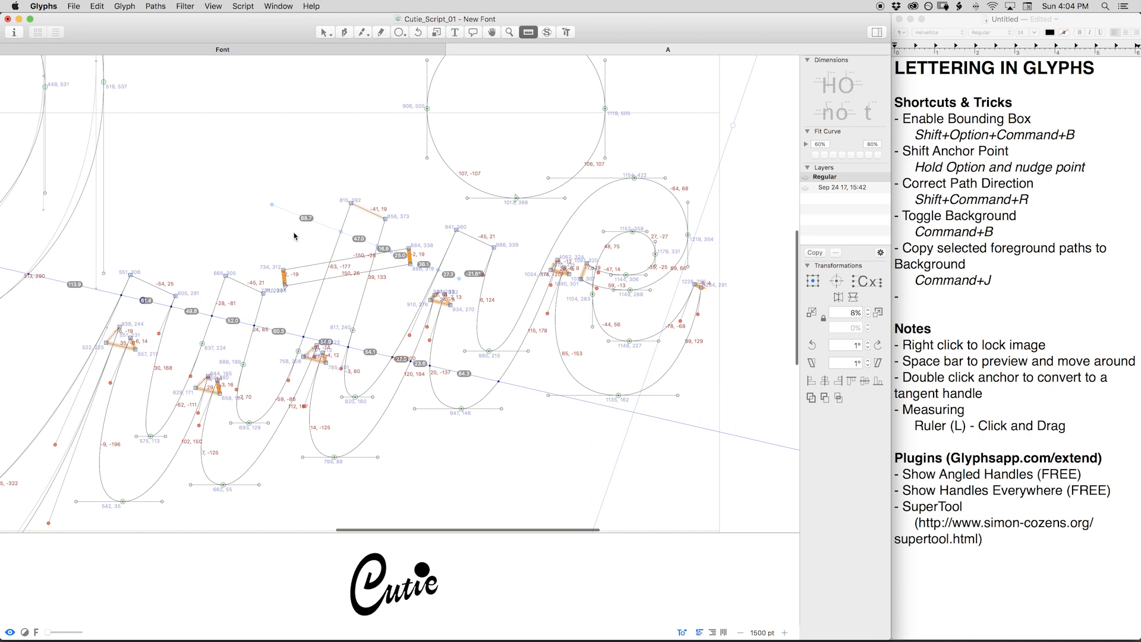
drag(285, 234, 440, 235)
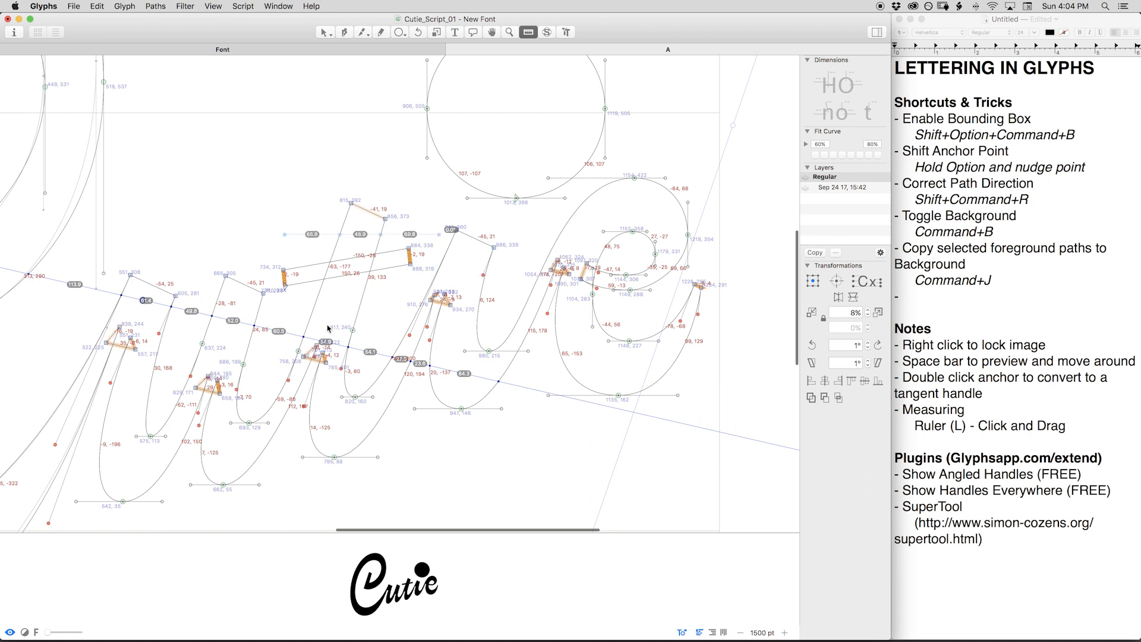
drag(284, 234, 506, 254)
drag(292, 215, 432, 253)
drag(176, 296, 297, 329)
Add the note "Create guideline and select ruler icon in the bottom left" under Measuring in TextEdit, then switch back to Glyphs.
click(1074, 426)
key(Return)
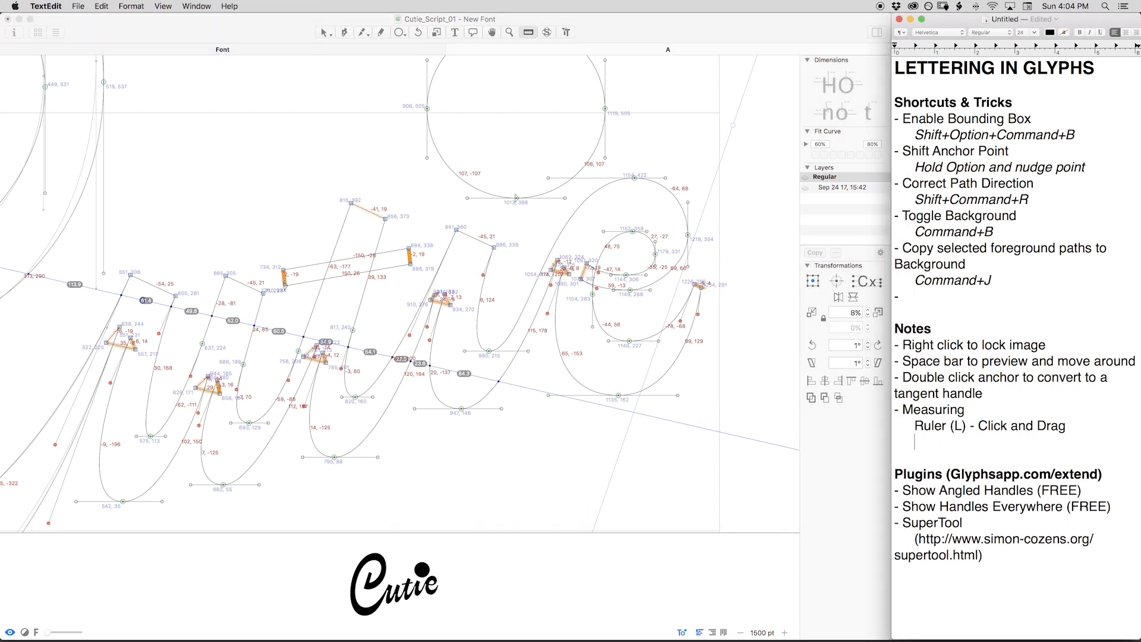
text(Create guideline)
text(and )
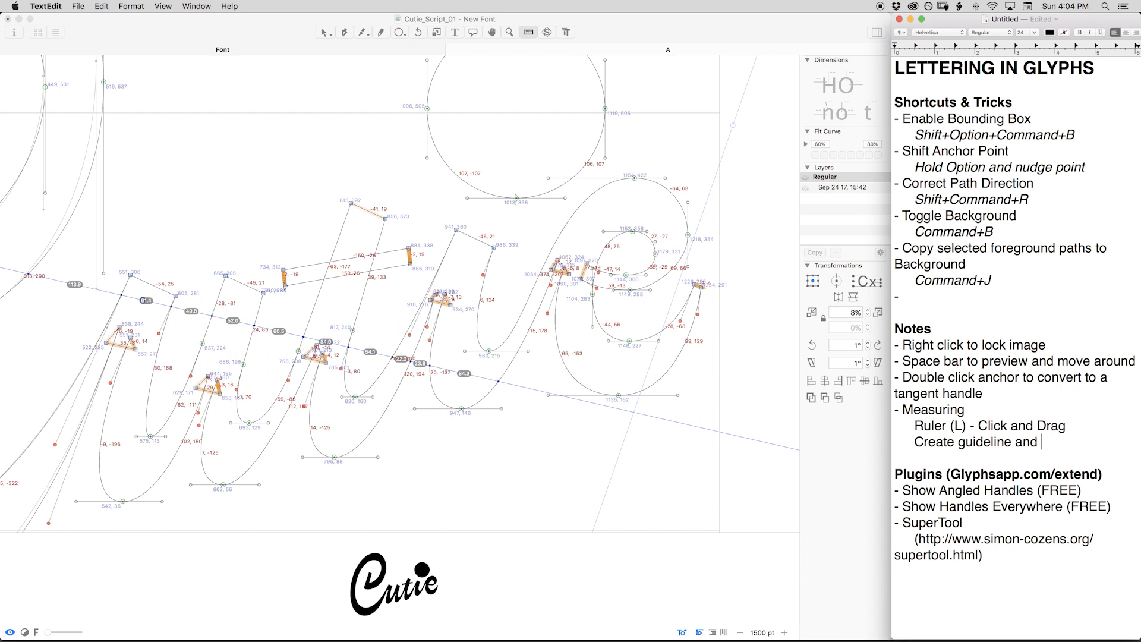
text(select ruler icon in)
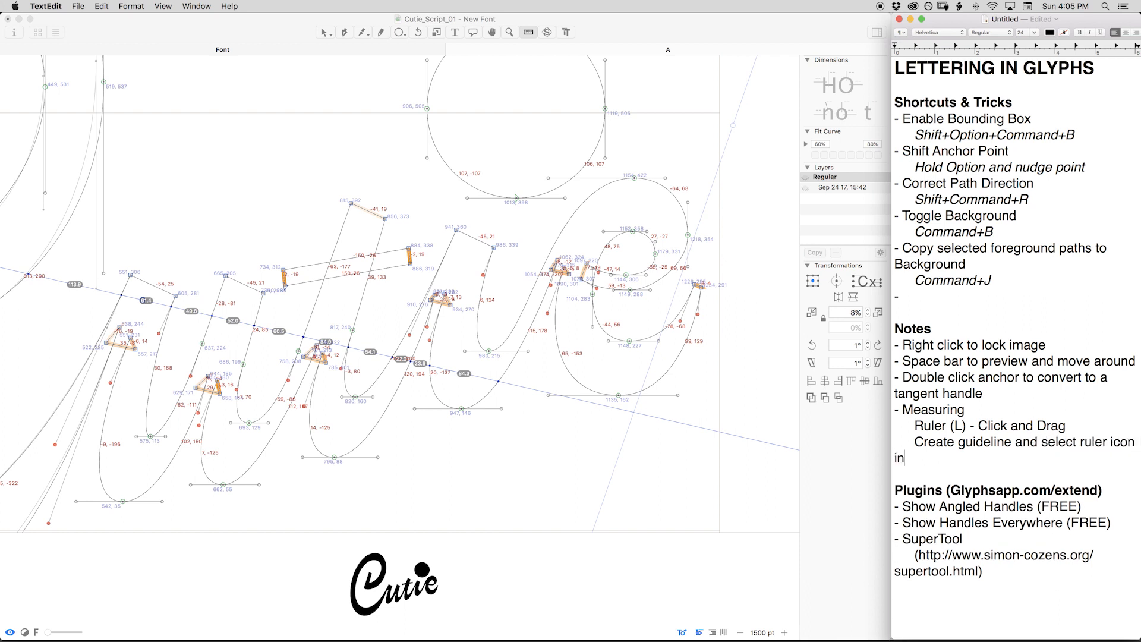
text( the bottom left)
click(199, 293)
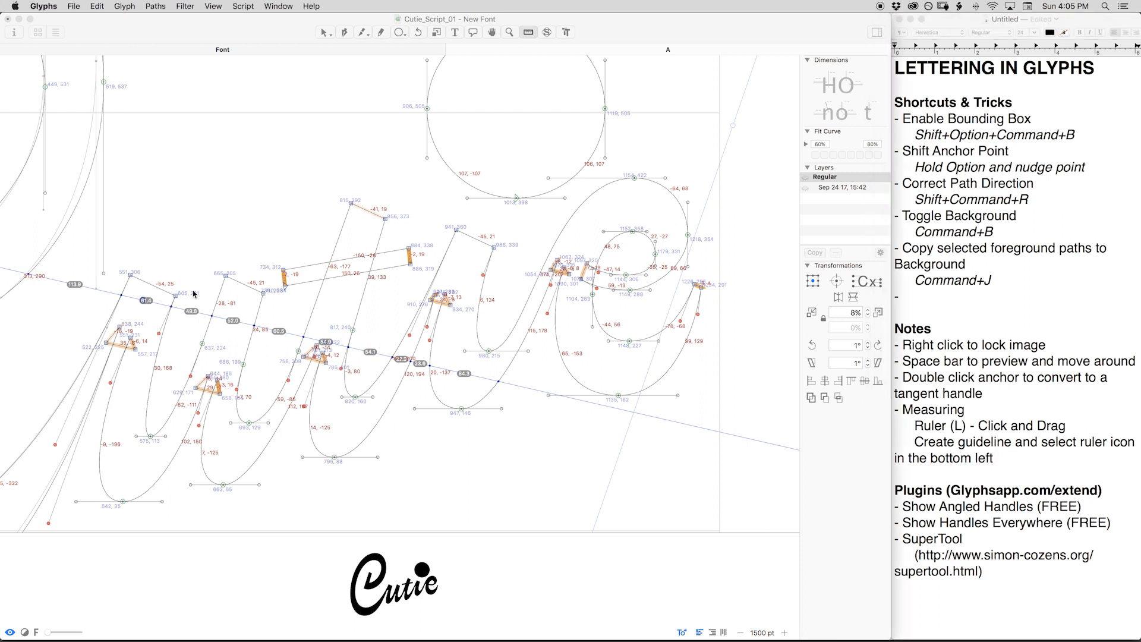
Move the measuring guideline down onto the join before the u's first stem at X 520, Y 218, and enlarge the preview area.
key(v)
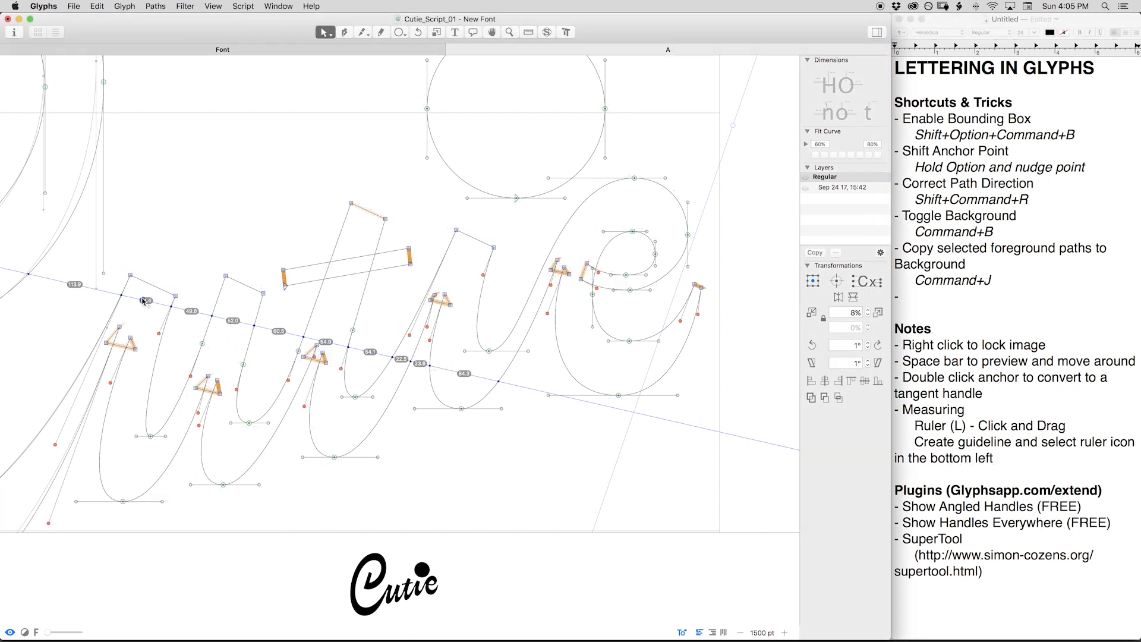
drag(143, 302, 123, 345)
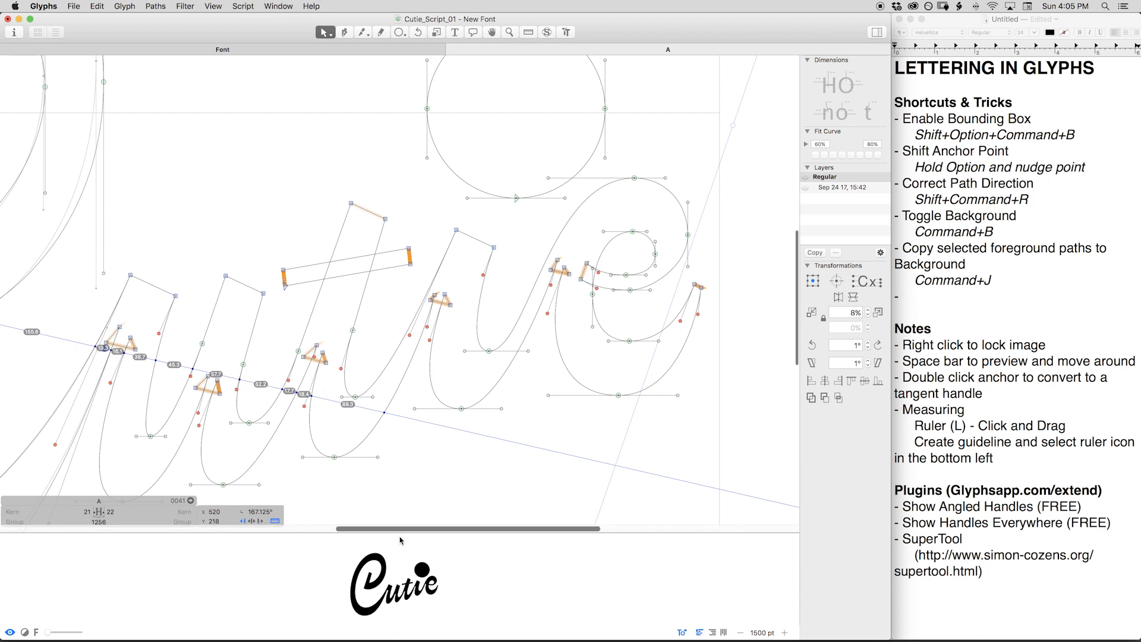
drag(409, 536, 410, 488)
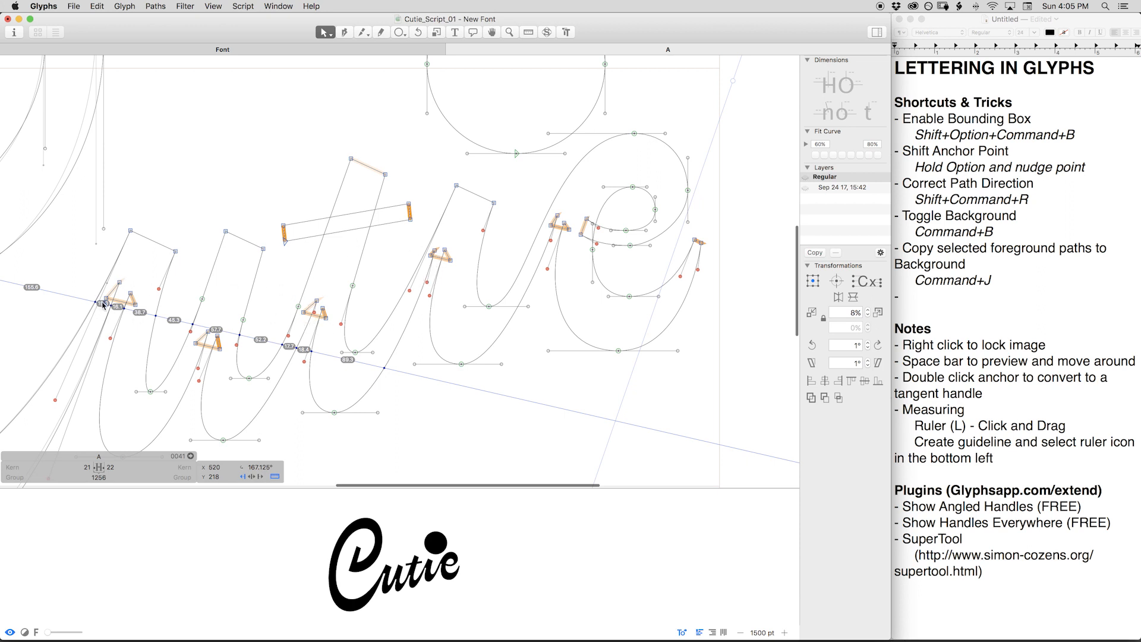
Measure the remaining thin joins by moving the guideline across the u's middle join, the u–t join and the t–i join.
drag(102, 305, 199, 349)
key(super+z)
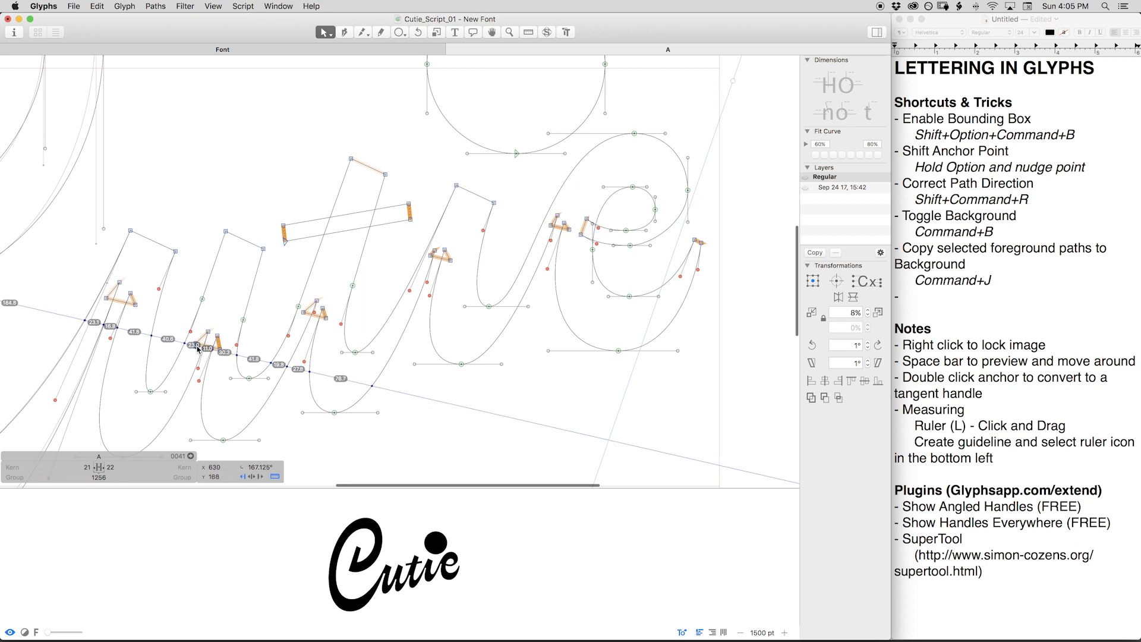
drag(198, 348, 302, 318)
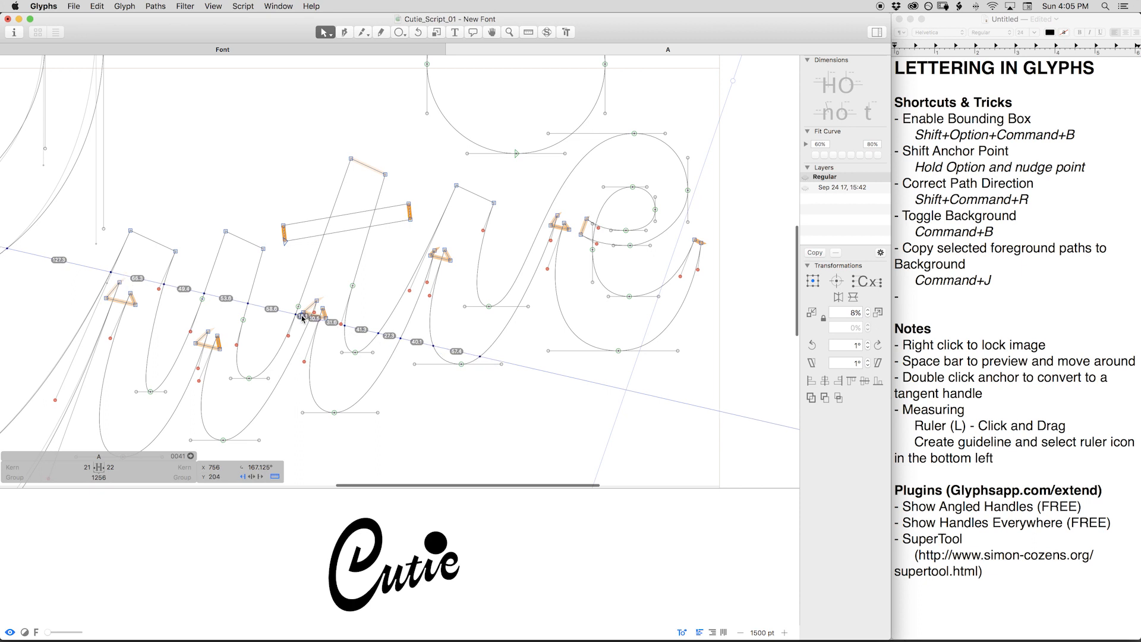
drag(301, 318, 301, 318)
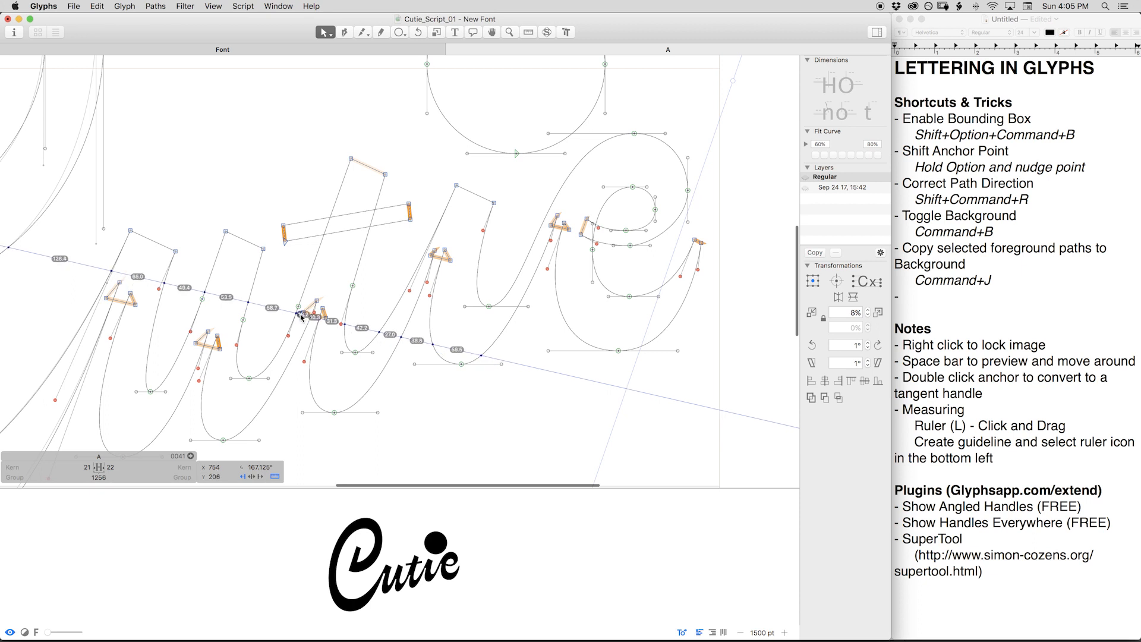
key(Down)
key(Left)
key(Left)
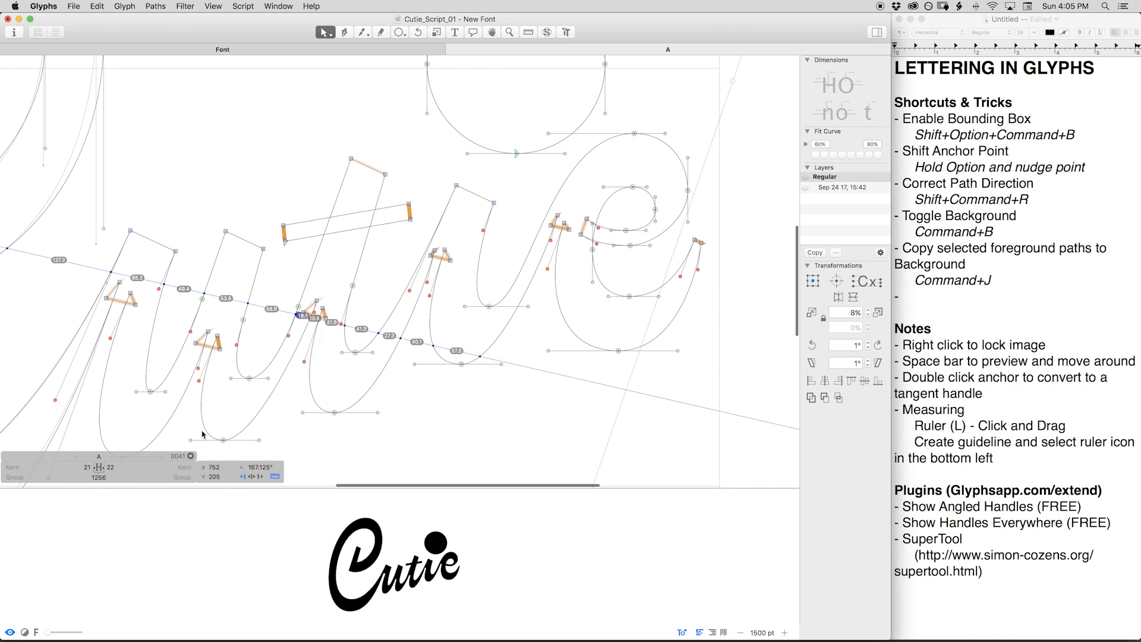
drag(300, 317, 398, 253)
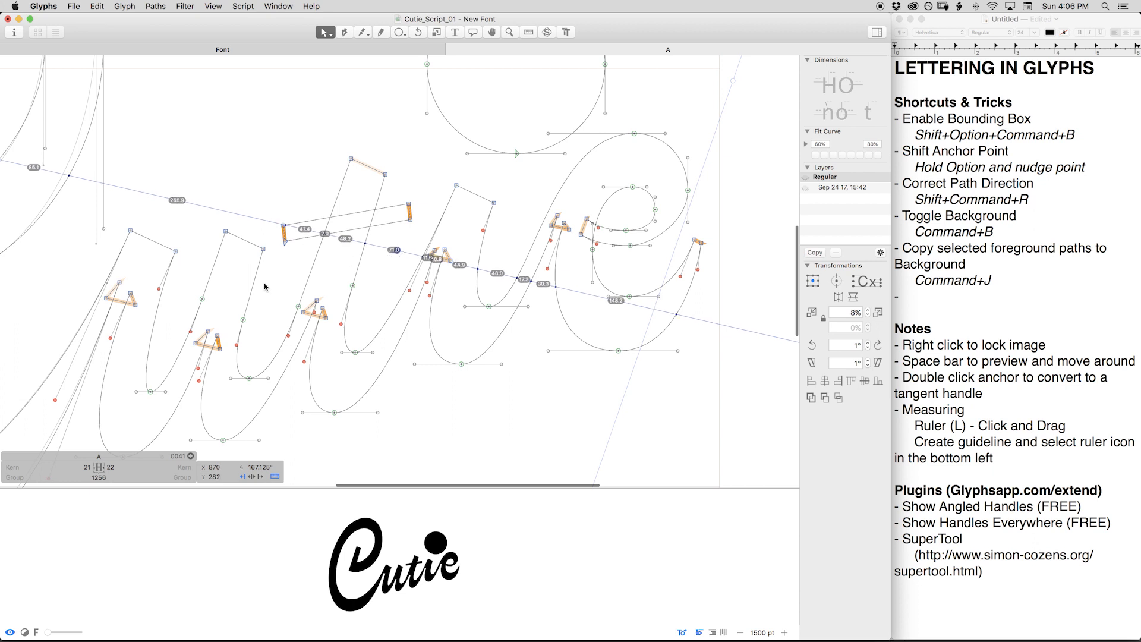
Return the measuring guideline to the u's first join, then nudge the notch's tip node and the handle below it slightly to the right.
drag(395, 255, 107, 307)
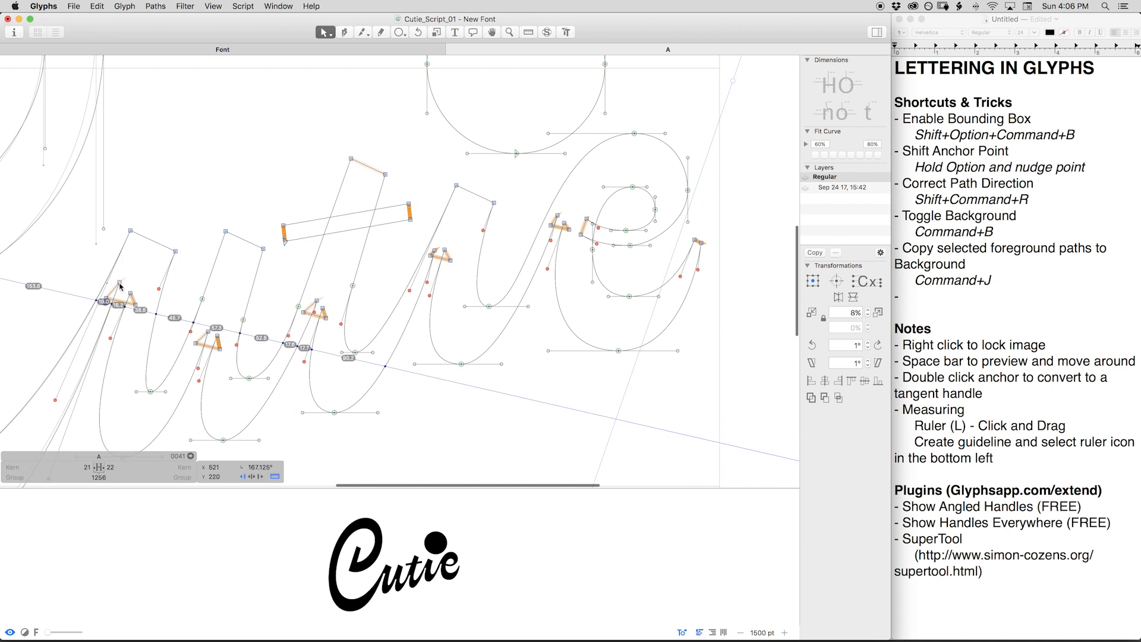
click(120, 284)
key(Right)
key(Right)
key(Right)
key(Right)
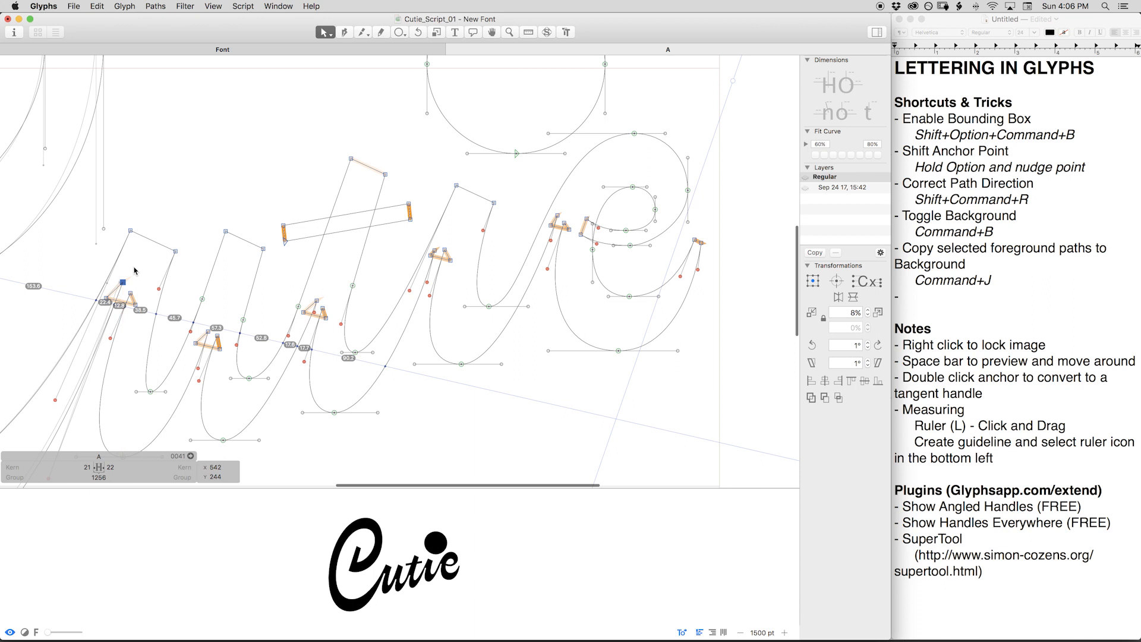
key(Right)
click(110, 338)
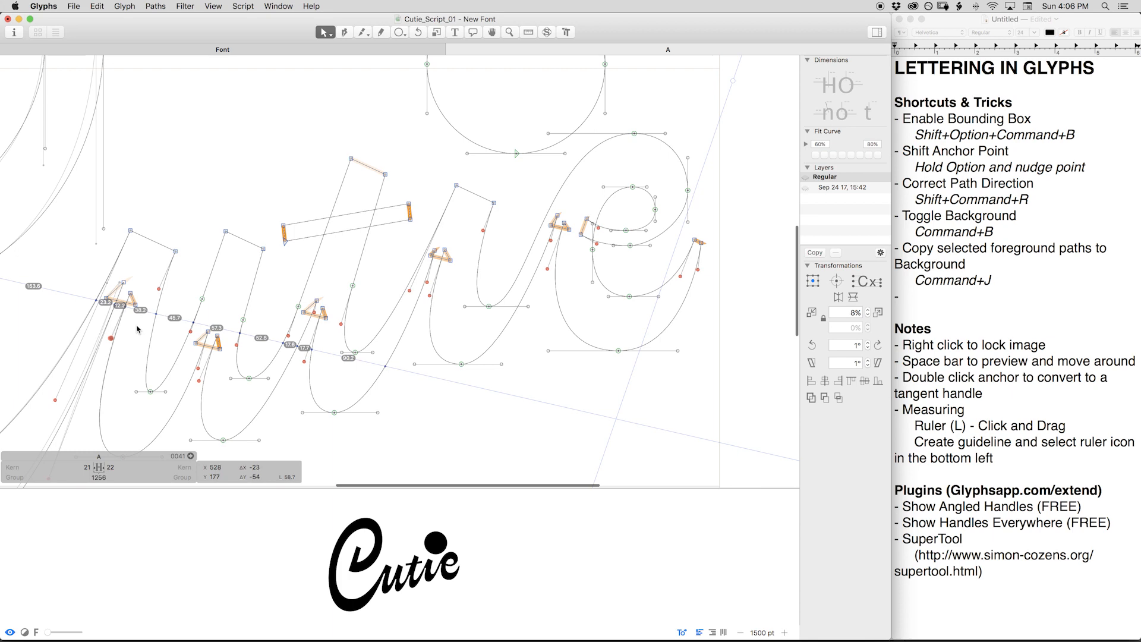
key(Right)
key(Right)
Delete all paths from the background layer and return to the foreground.
key(space)
drag(229, 255, 491, 235)
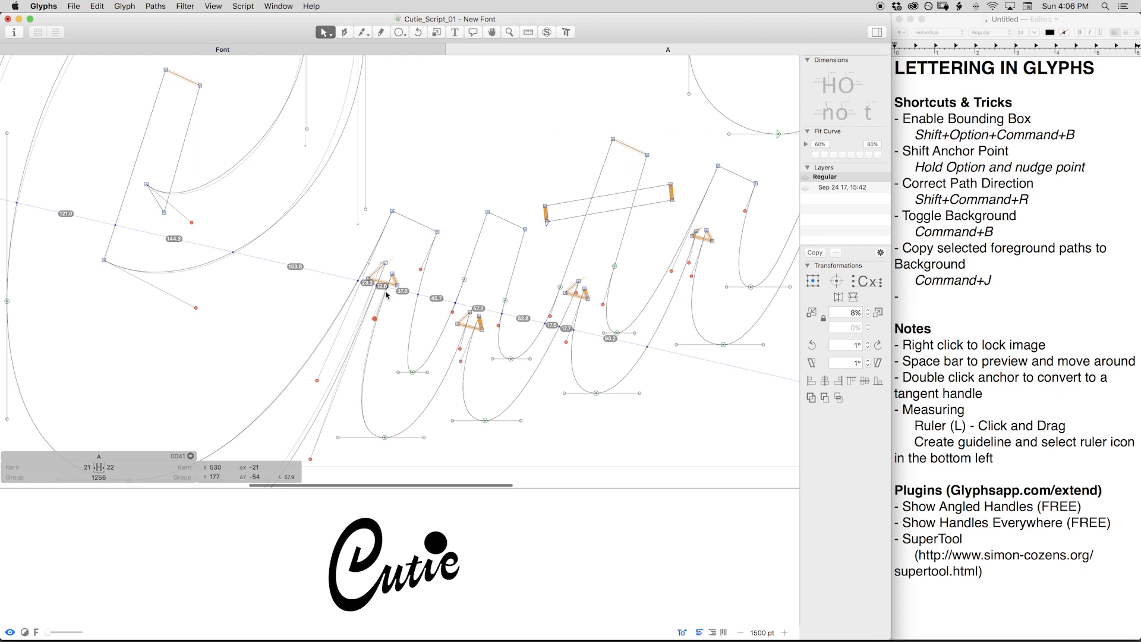
key(super+b)
key(super+a)
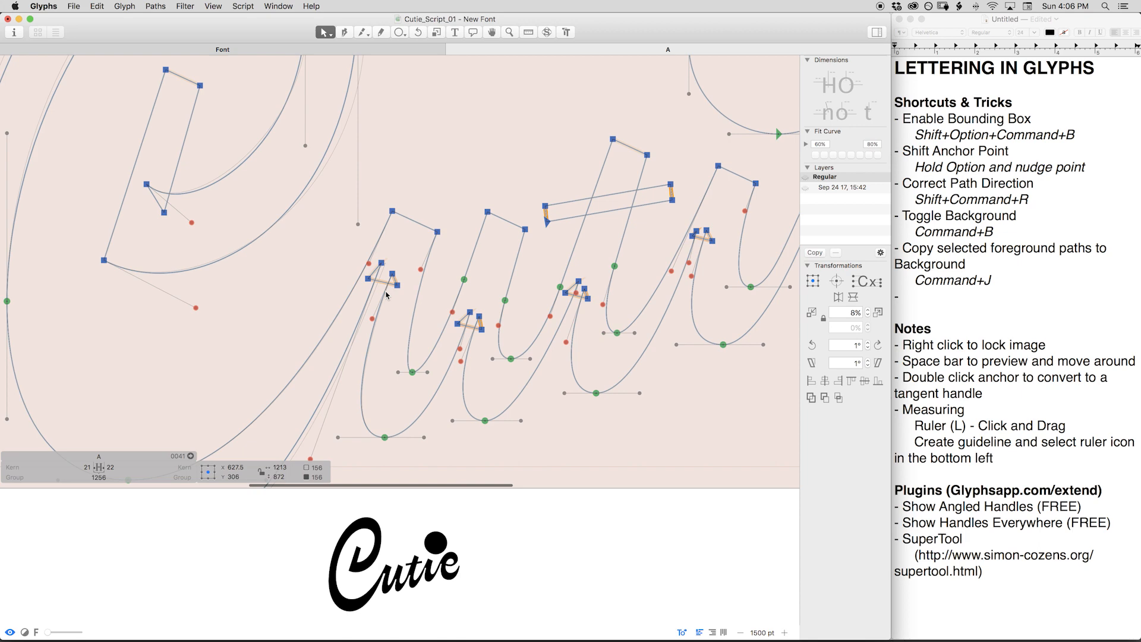
key(Delete)
key(super+b)
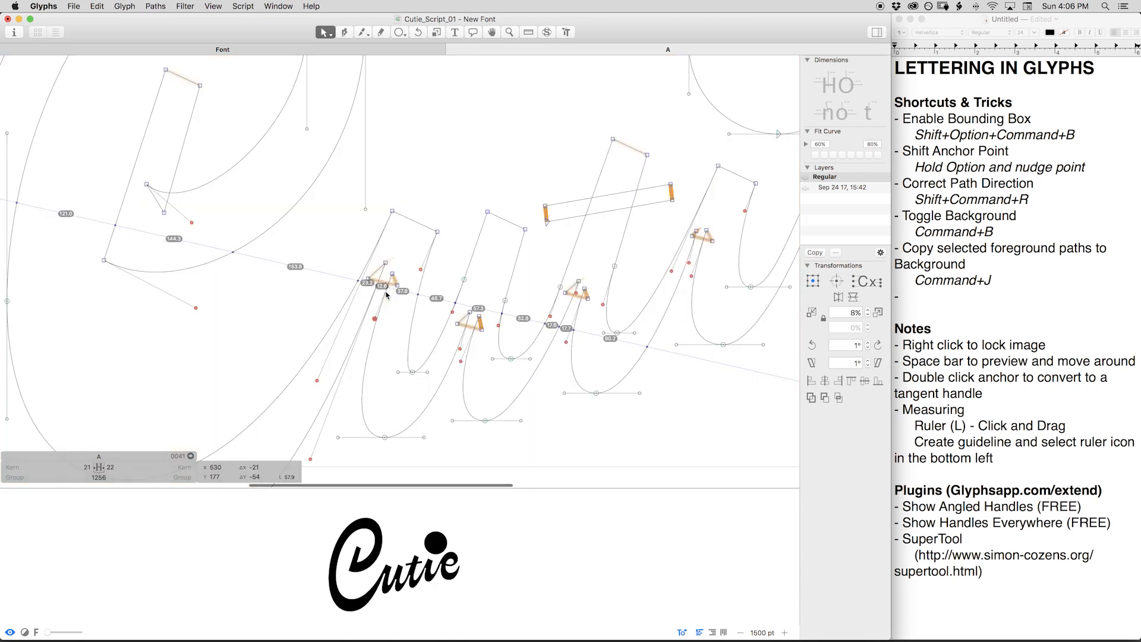
Turn off the Show Angled Handles display for the glyph.
key(space)
drag(408, 303, 390, 249)
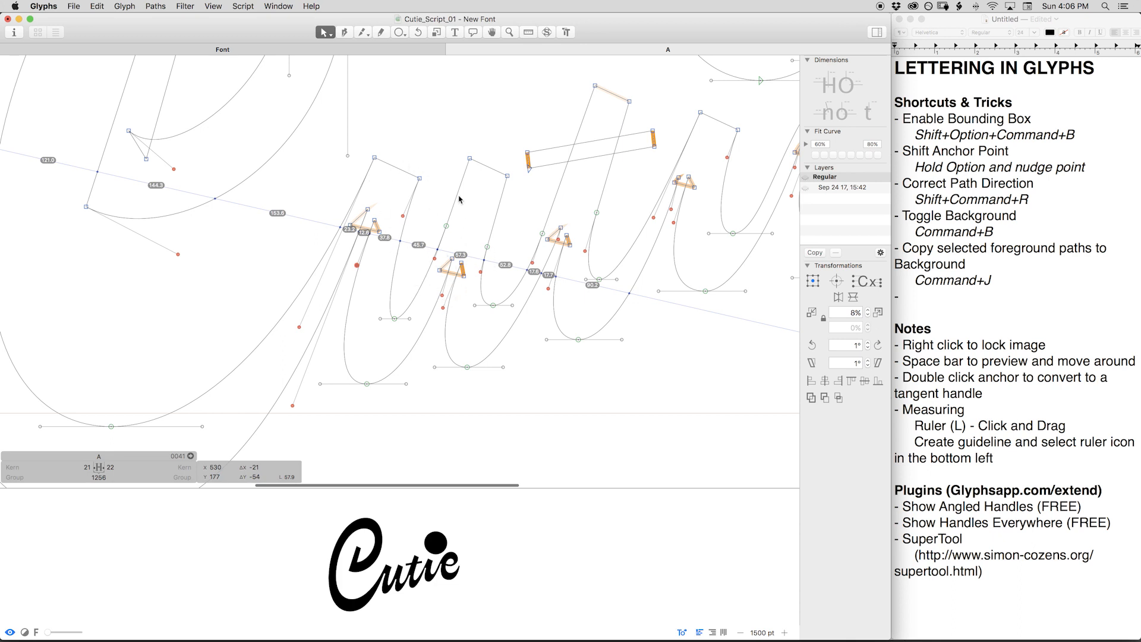
click(213, 6)
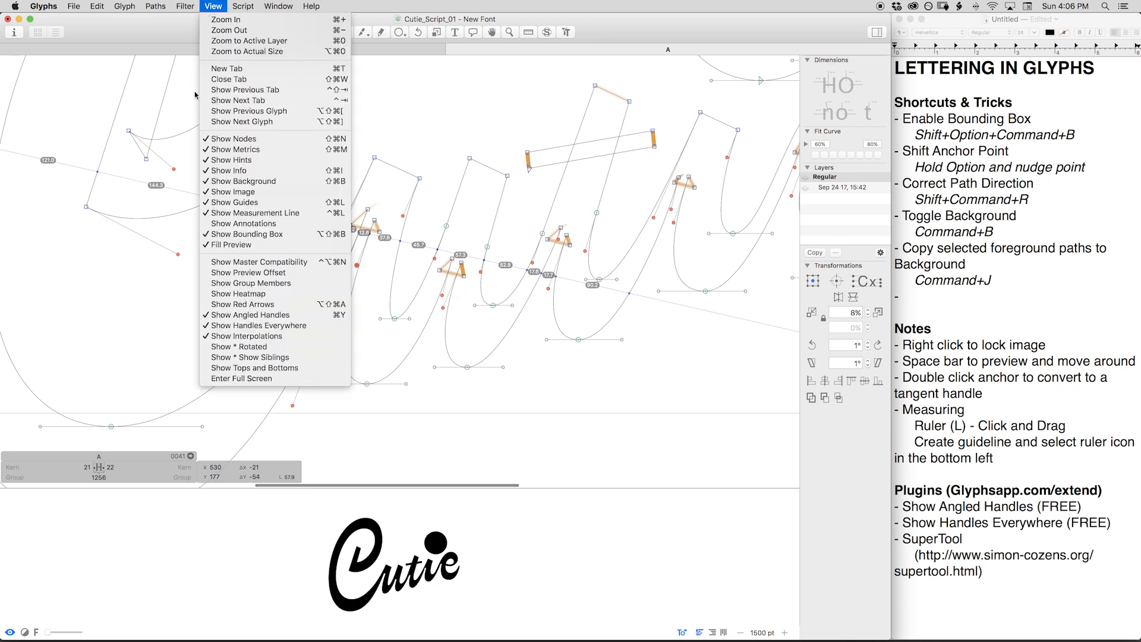
click(300, 316)
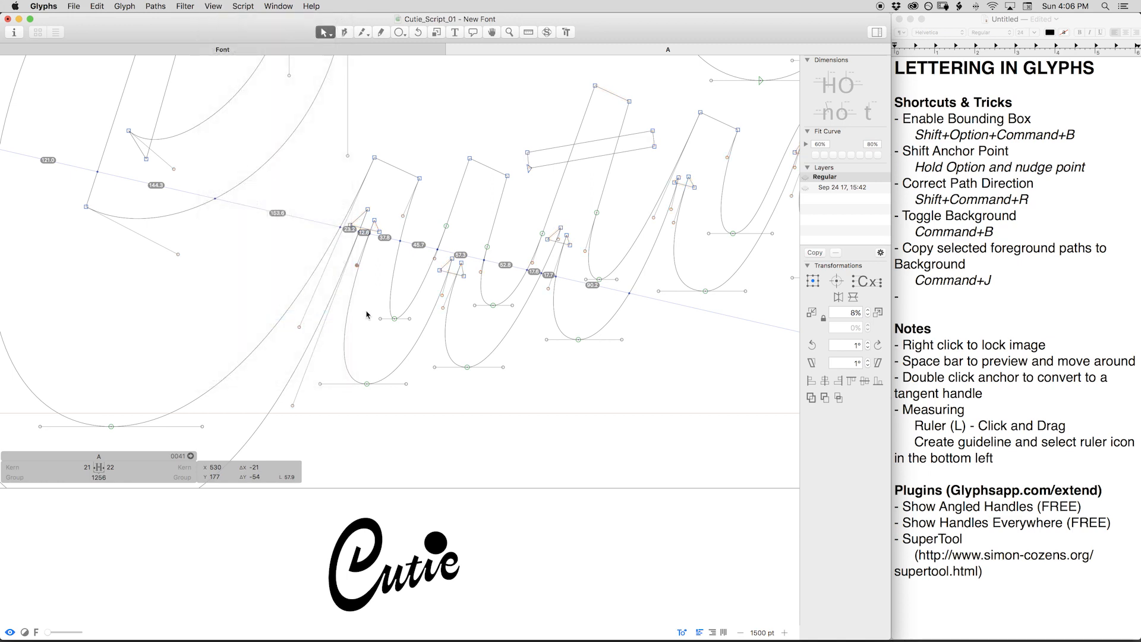
Refine the u's first stem: shift the notch node to X 549, the upper-right handle to X 587, and extend the inner curve's left handle to 26 units.
click(374, 220)
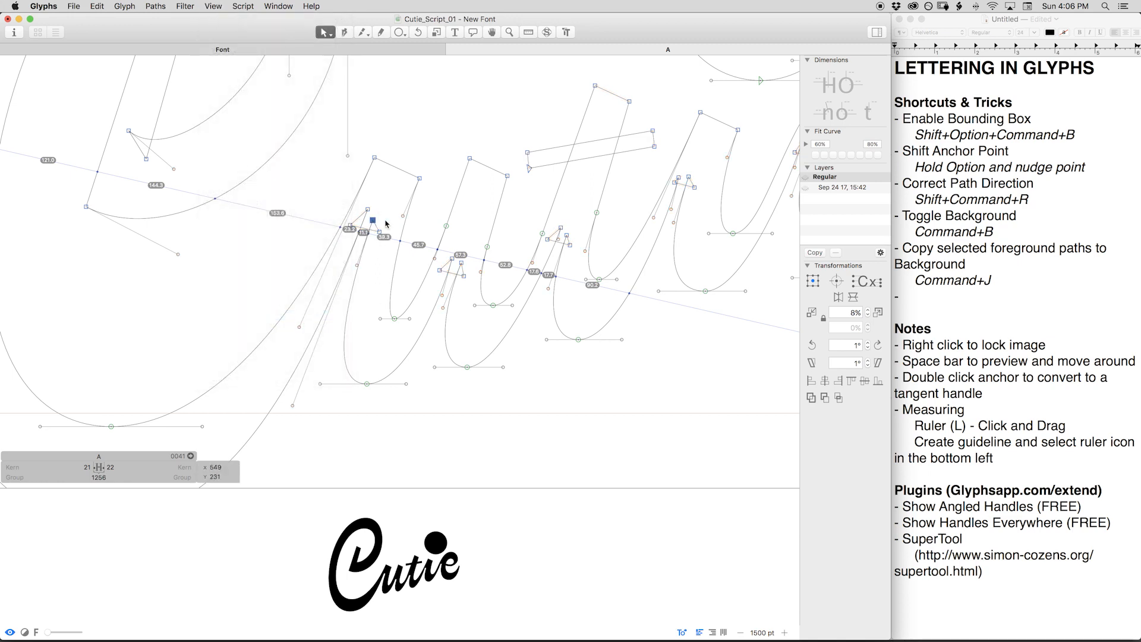
key(space)
click(403, 216)
key(Right)
key(Right)
key(Right)
key(Right)
key(Right)
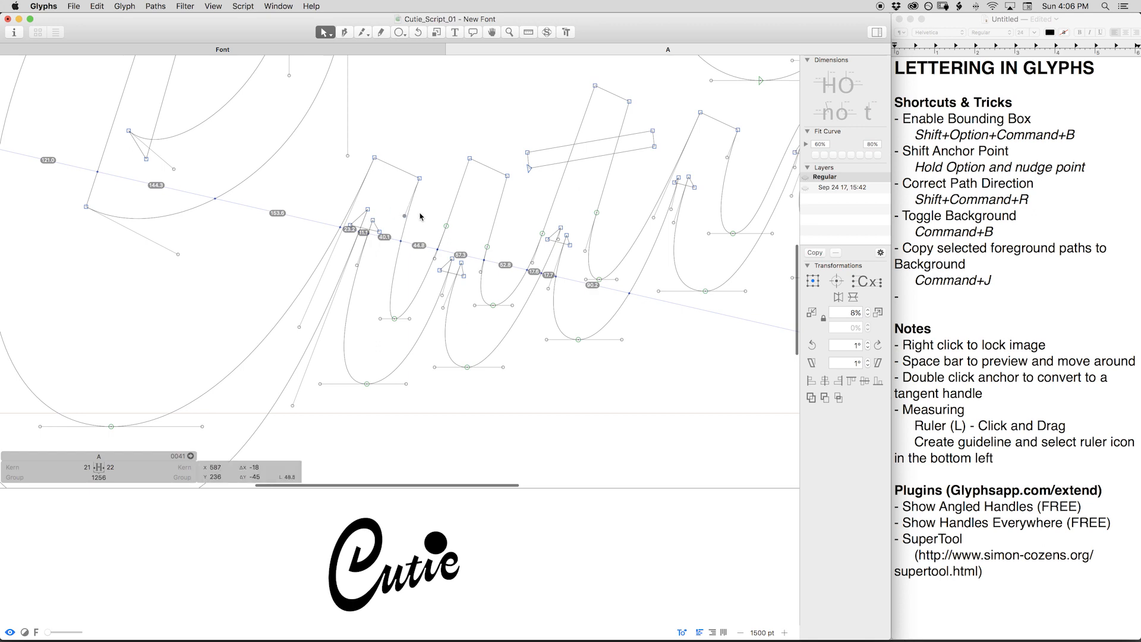
click(394, 318)
drag(380, 319, 373, 317)
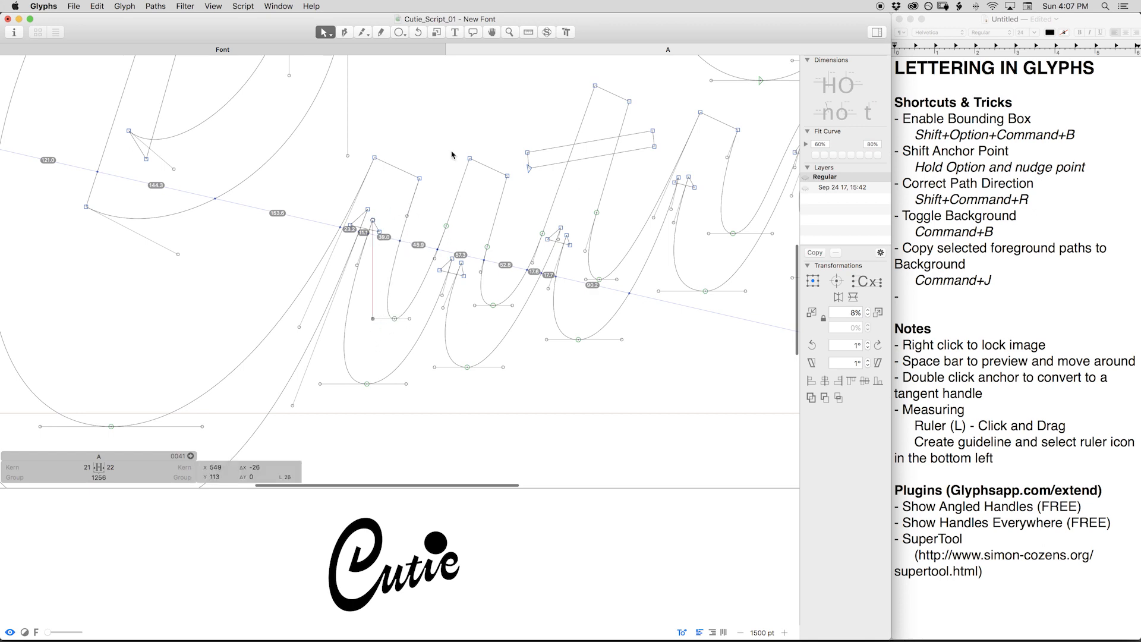
Copy the top segment of the u's first stem to the background and switch to the background layer.
key(space)
drag(456, 214, 309, 155)
key(space)
drag(415, 150, 325, 213)
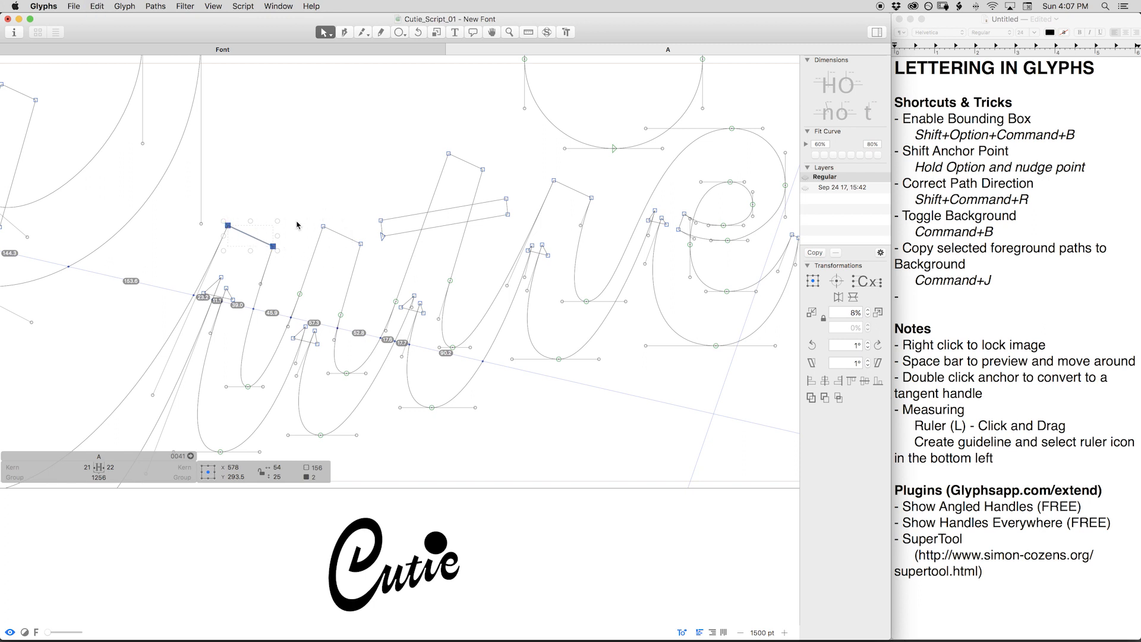
key(super+b)
key(super+j)
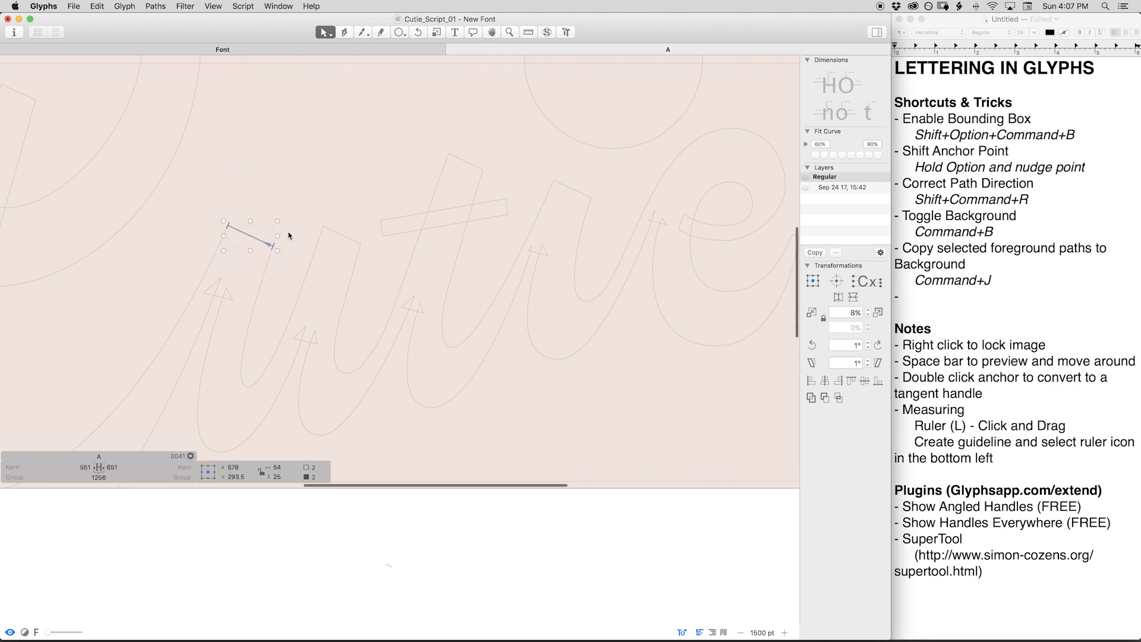
Move the copied segment over the top of the u's second stem, aligning their right ends at X 683, Y 296.5.
drag(274, 245, 360, 244)
key(super+space)
drag(286, 210, 406, 261)
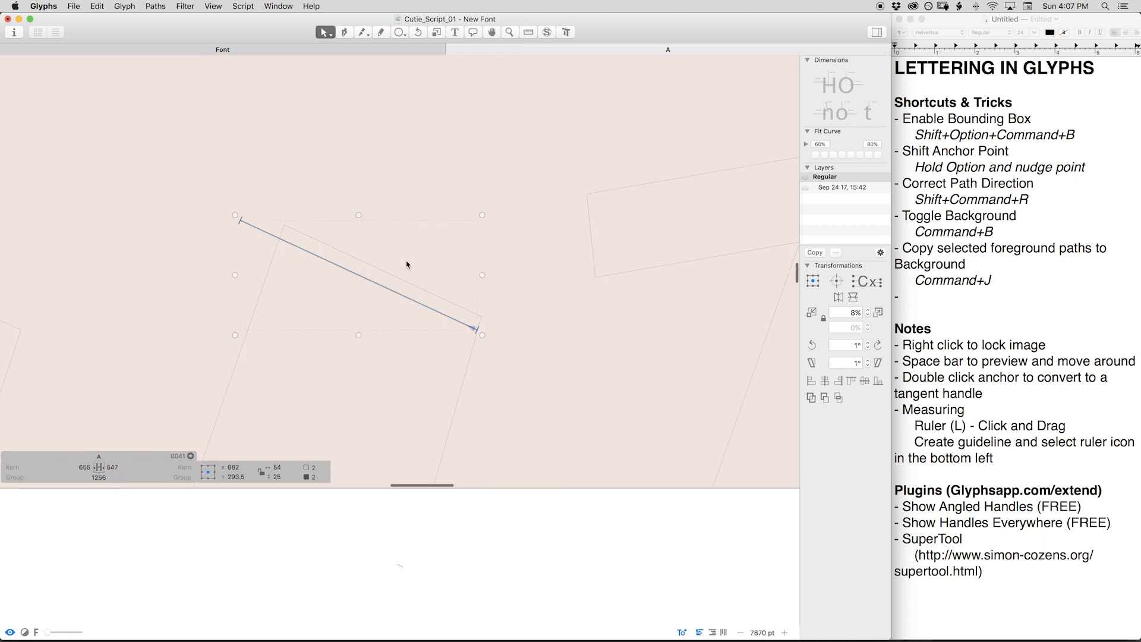
key(Up)
key(Up)
key(Up)
key(Right)
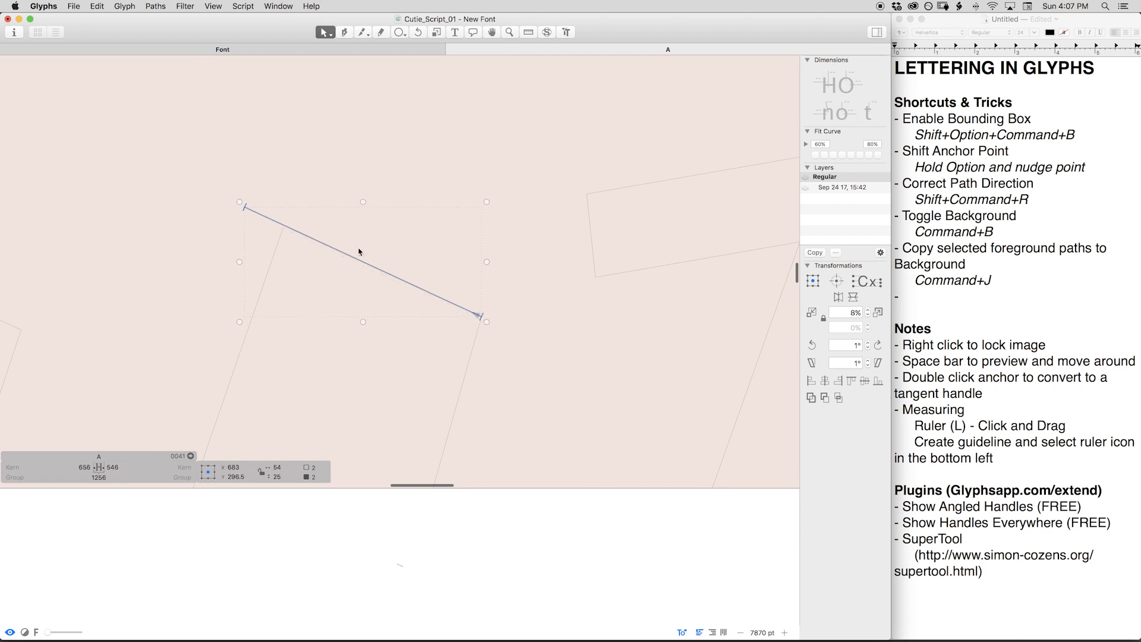
Return to the foreground and try widening the u's second stem by moving its two left-edge nodes to X 642, Y 268.5.
key(super+b)
key(super+minus)
key(super+minus)
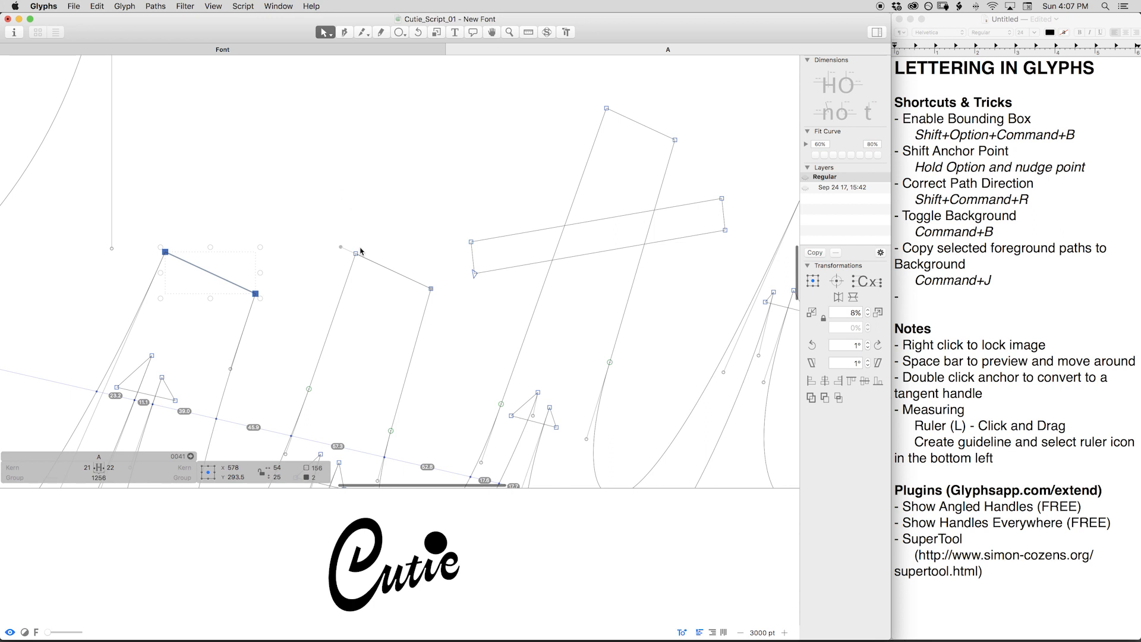
drag(300, 374, 331, 406)
mouse_move(333, 235)
mouse_down()
mouse_move(372, 266)
mouse_move(341, 248)
mouse_up()
key(Left)
key(Left)
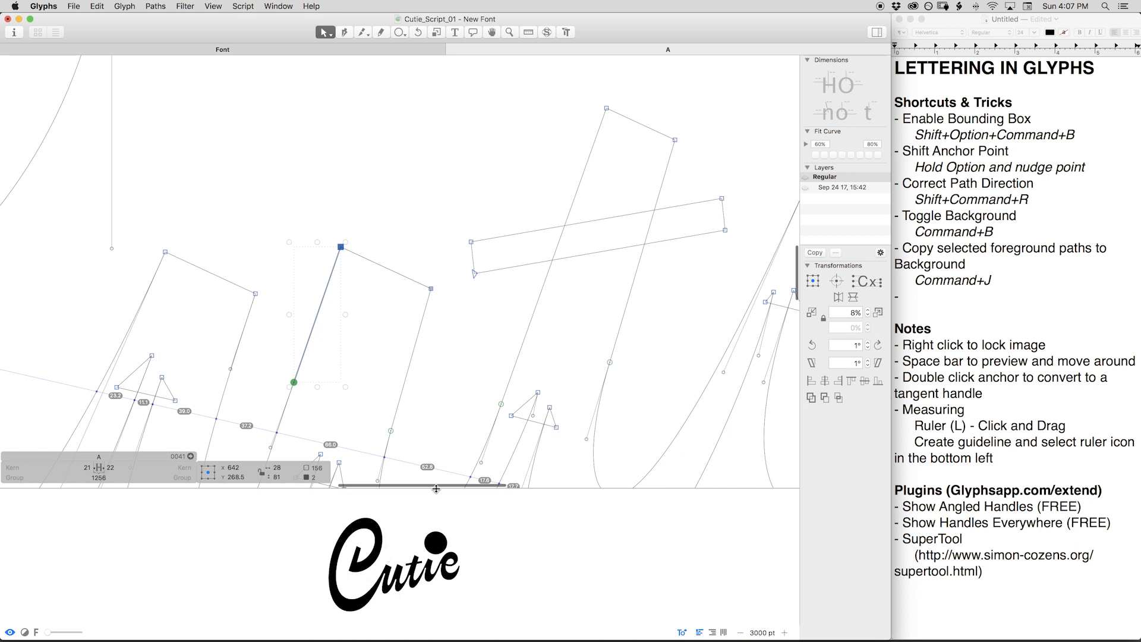
Enlarge the preview area, check the filled lettering, and move the second stem's left-edge nodes to X 650, Y 264.5.
drag(436, 489, 436, 444)
key(space)
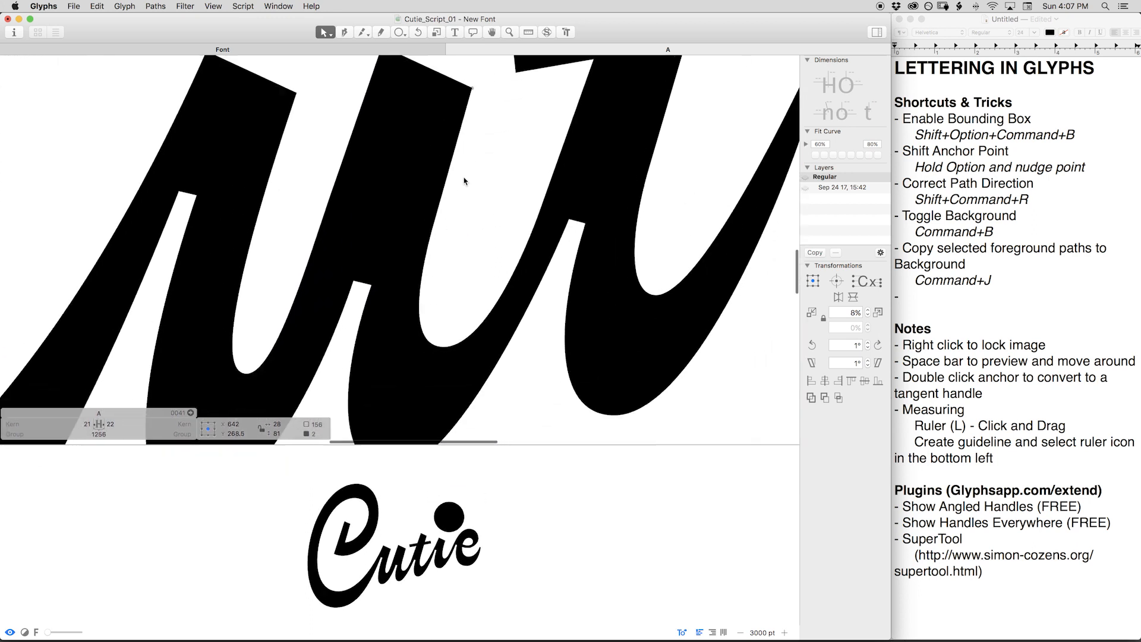
scroll(464, 181, down, 2)
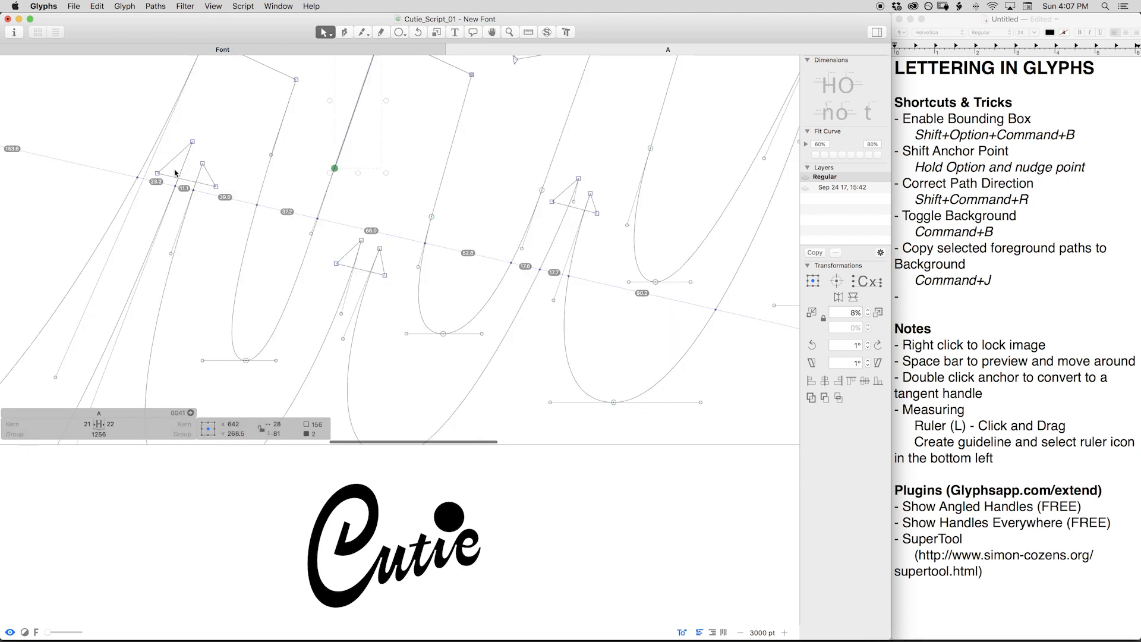
scroll(329, 92, up, 5)
drag(333, 156, 348, 163)
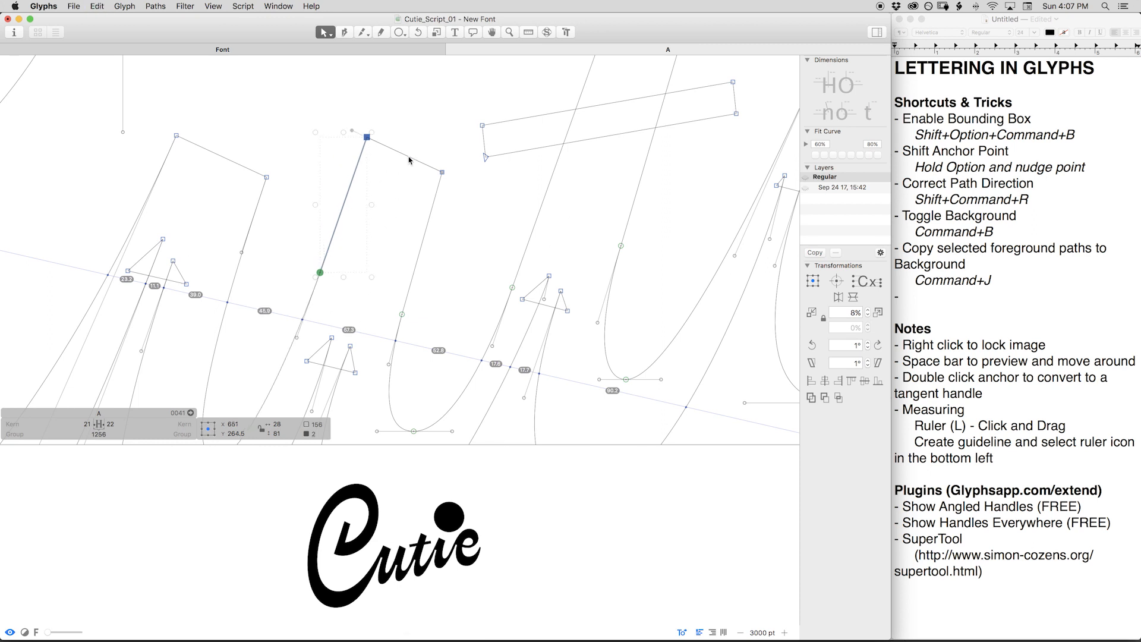
key(Left)
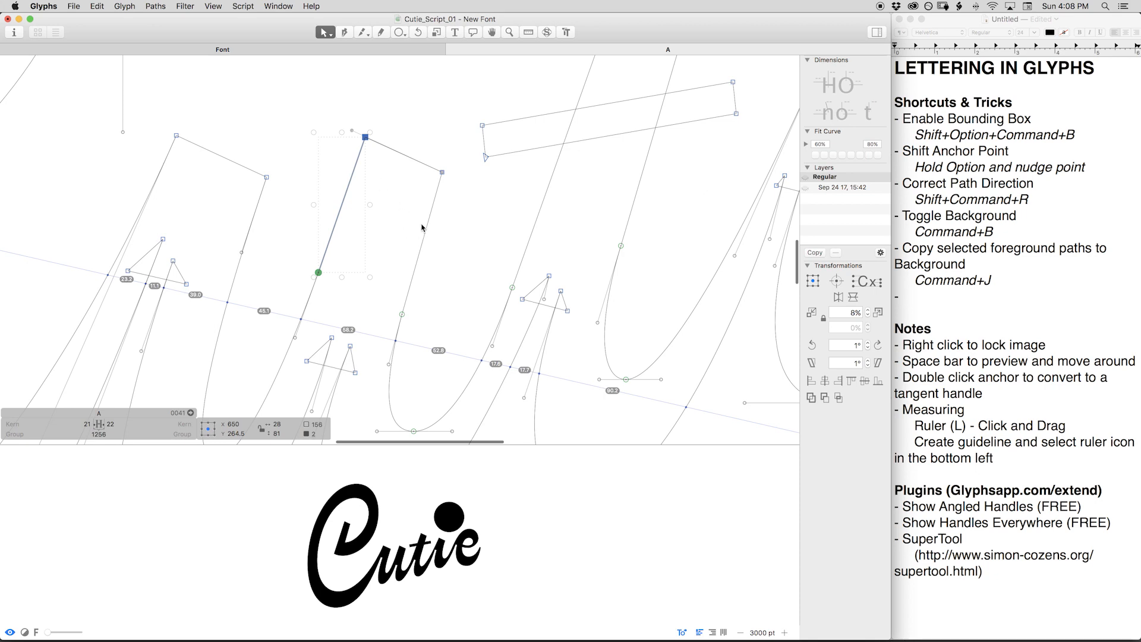
Remove the copied stem-top segment from the background and return to the foreground.
scroll(421, 214, down, 3)
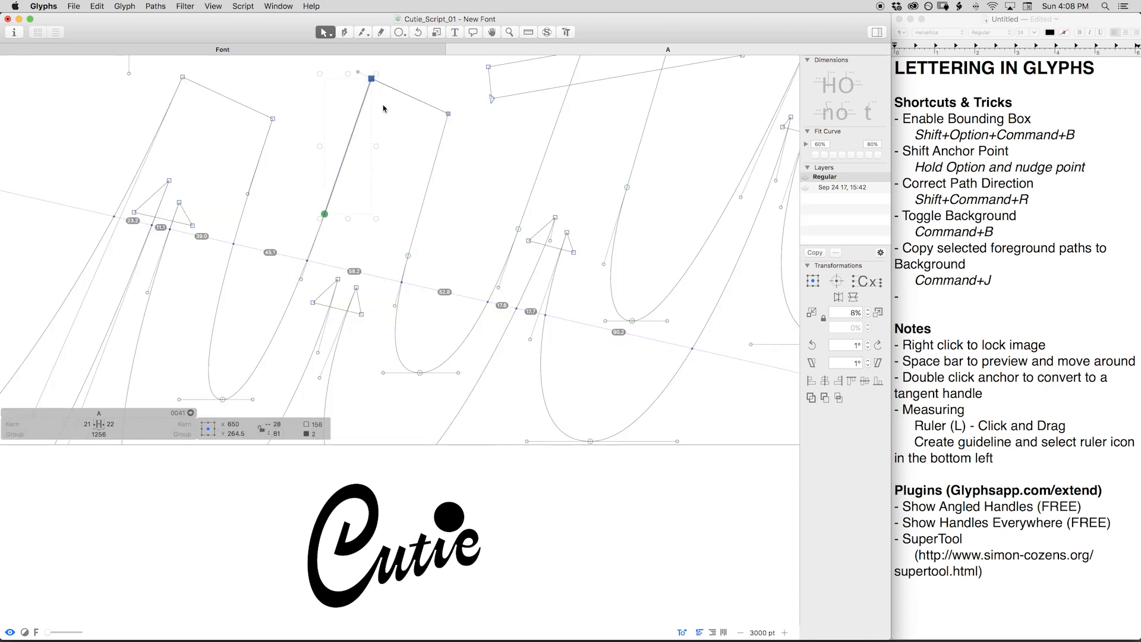
click(382, 77)
key(space)
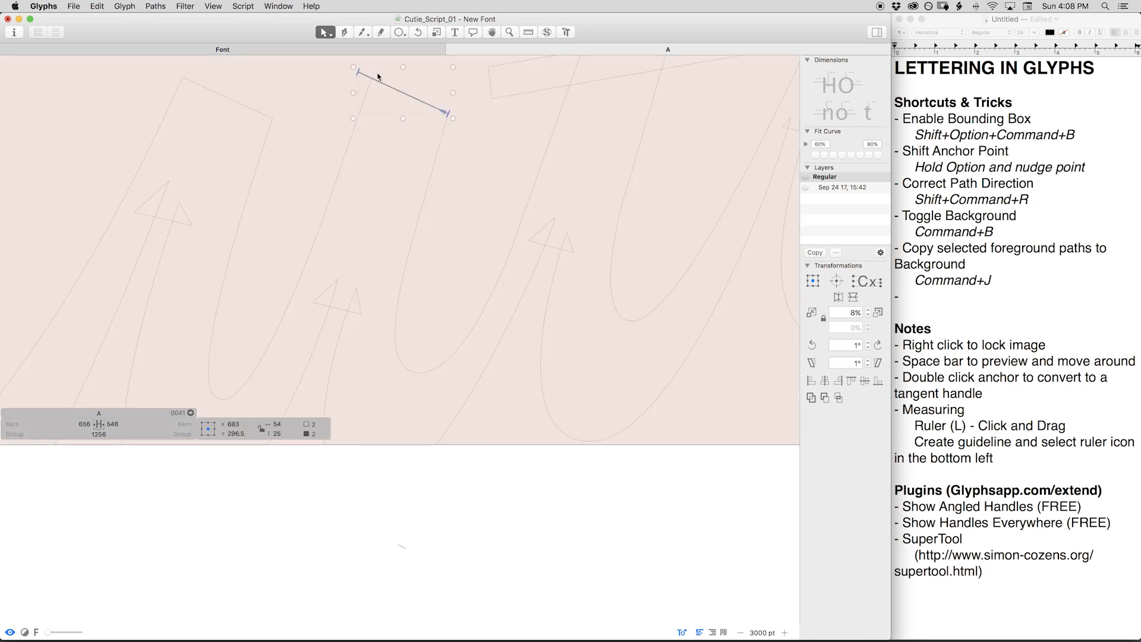
key(super+minus)
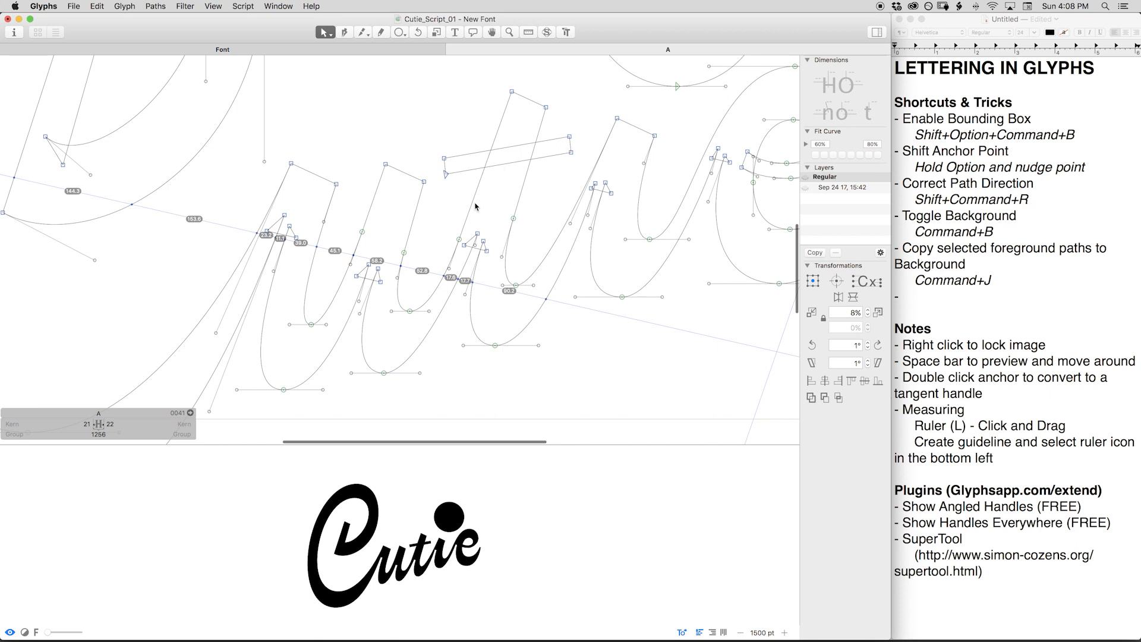
Check the filled lettering and fit the right-hand curve of the u's first counter with the third Fit Curve strength.
key(space)
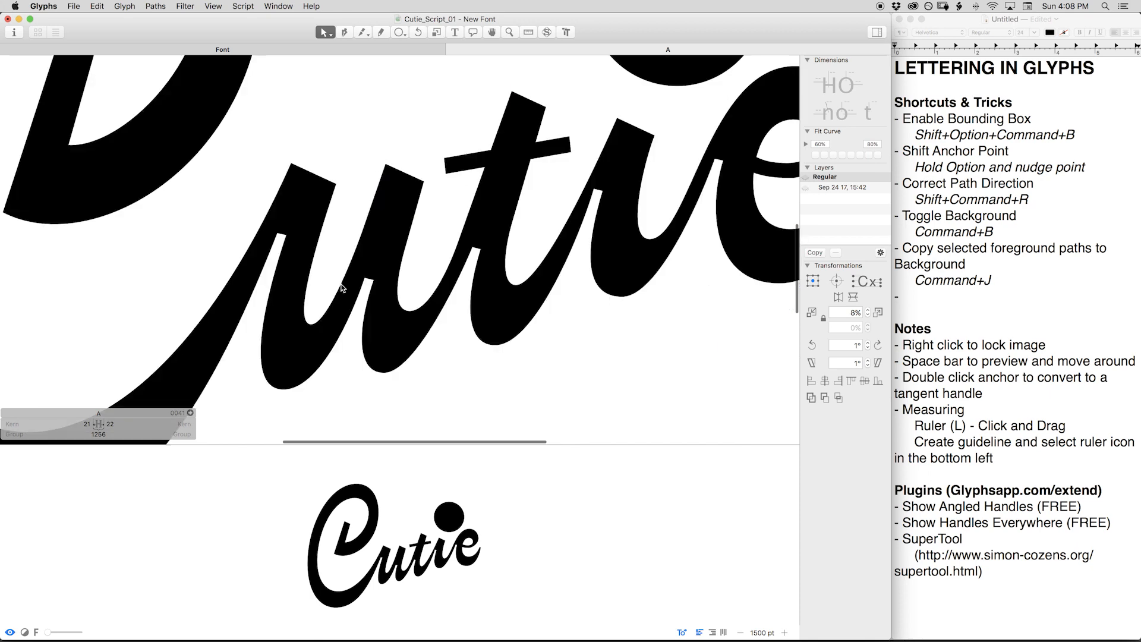
scroll(369, 220, down, 2)
drag(360, 250, 325, 326)
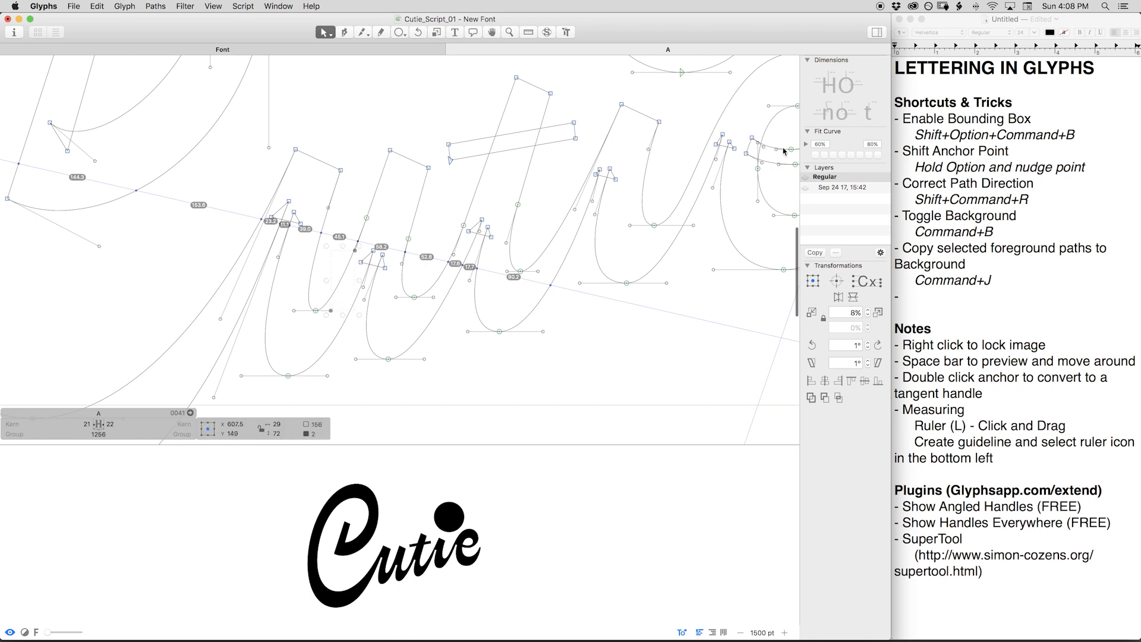
click(833, 155)
key(space)
key(space)
Move the handle running down from the join node on the u's second stem to X 636, Y 126.
drag(364, 286, 367, 300)
key(space)
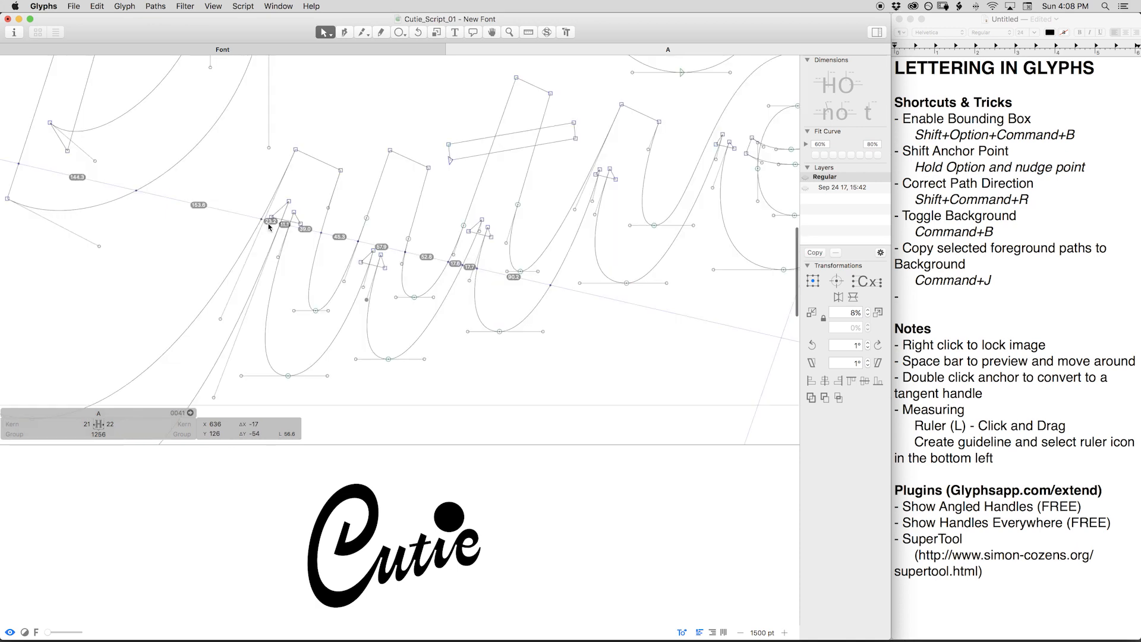
key(space)
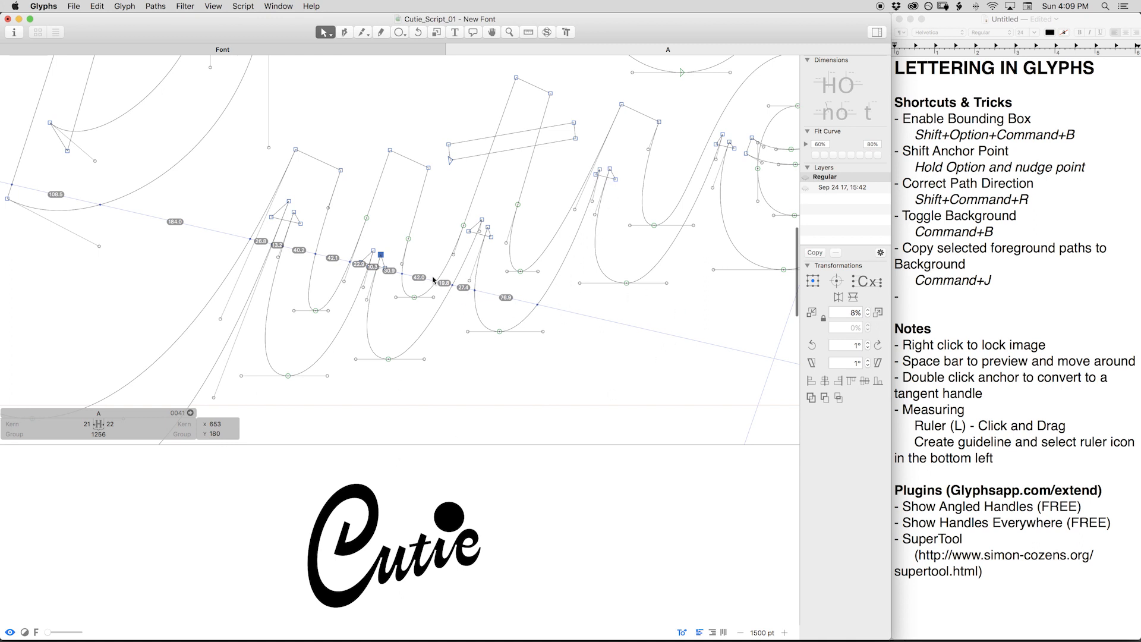
click(440, 236)
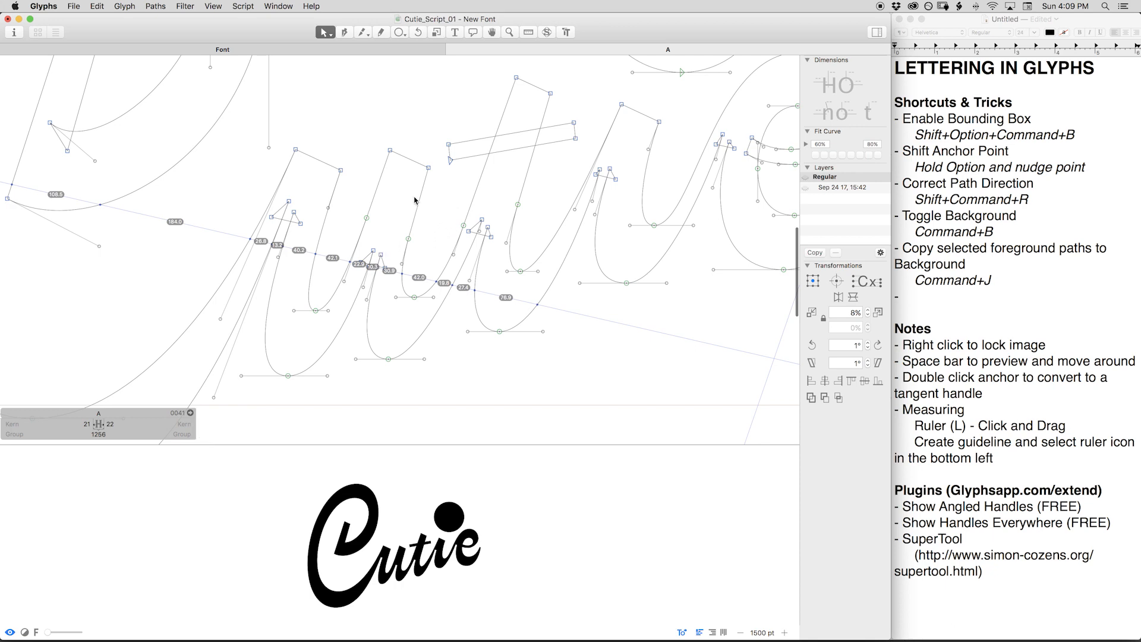
Raise the smooth node on the right edge of the u's second stem to X 685, Y 203.
key(space)
click(408, 239)
key(Up)
key(Up)
key(Up)
key(Up)
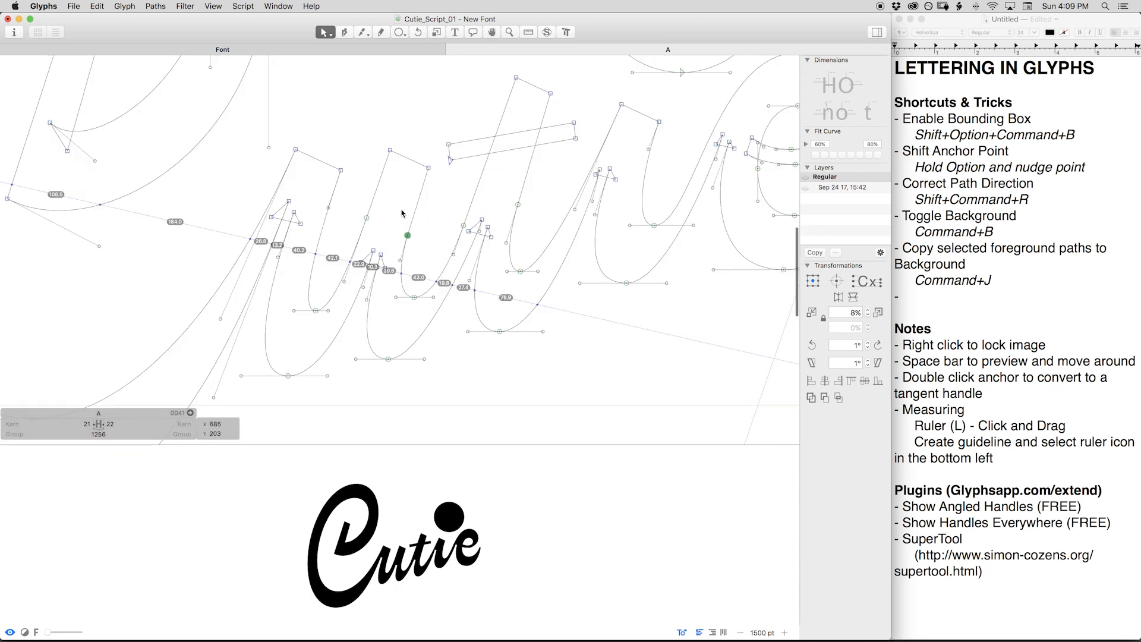
Fit the curve from that smooth node to the bottom of the u's second counter with the third Fit Curve strength.
key(space)
drag(467, 202, 394, 225)
key(space)
shift+click(334, 316)
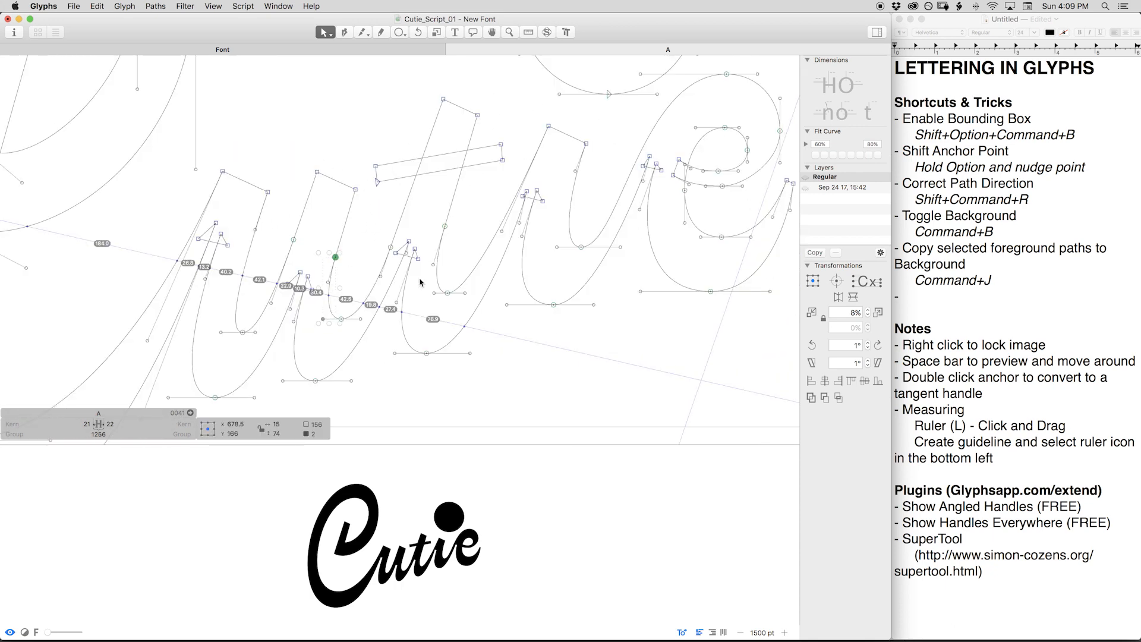
click(834, 156)
key(space)
click(833, 156)
key(space)
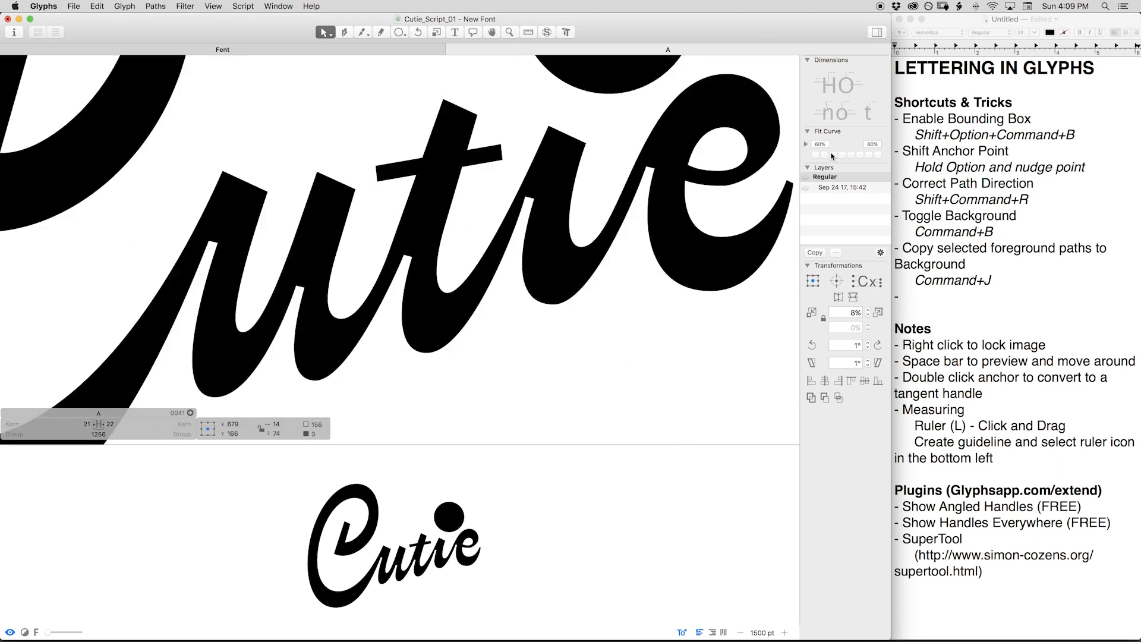
Shift the bottom node of the u's second stem slightly right, ending with its right handle at X 715, Y 55.
key(space)
click(315, 381)
key(alt+Right)
key(alt+Right)
drag(313, 376, 321, 375)
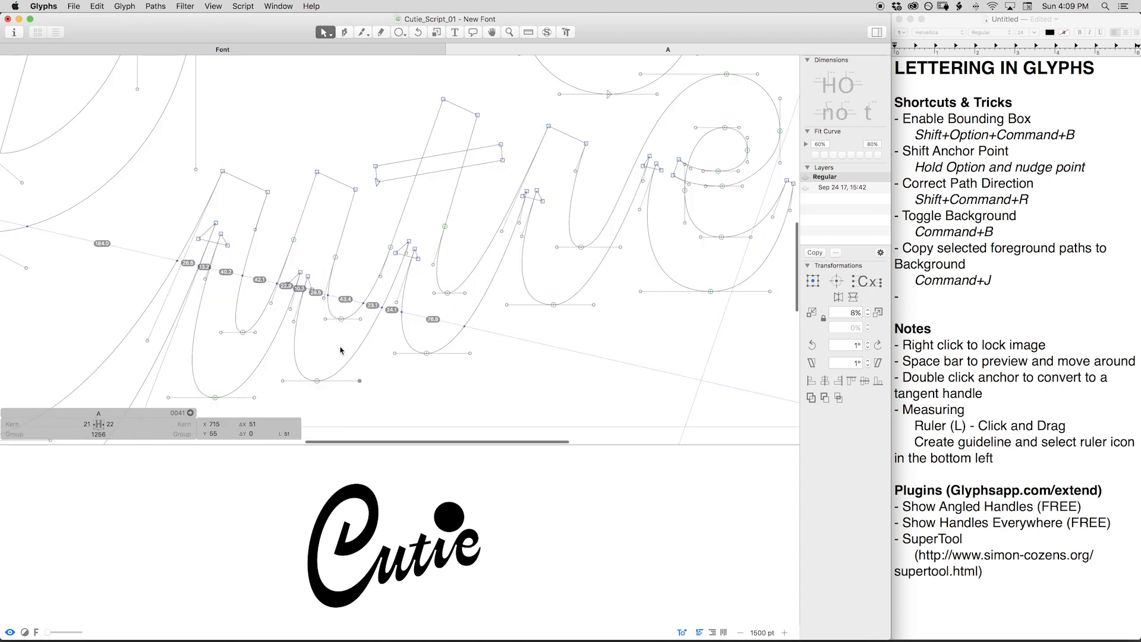
Slide the smooth node on the left edge of the t's stem up along the edge to X 763, Y 244.
click(390, 247)
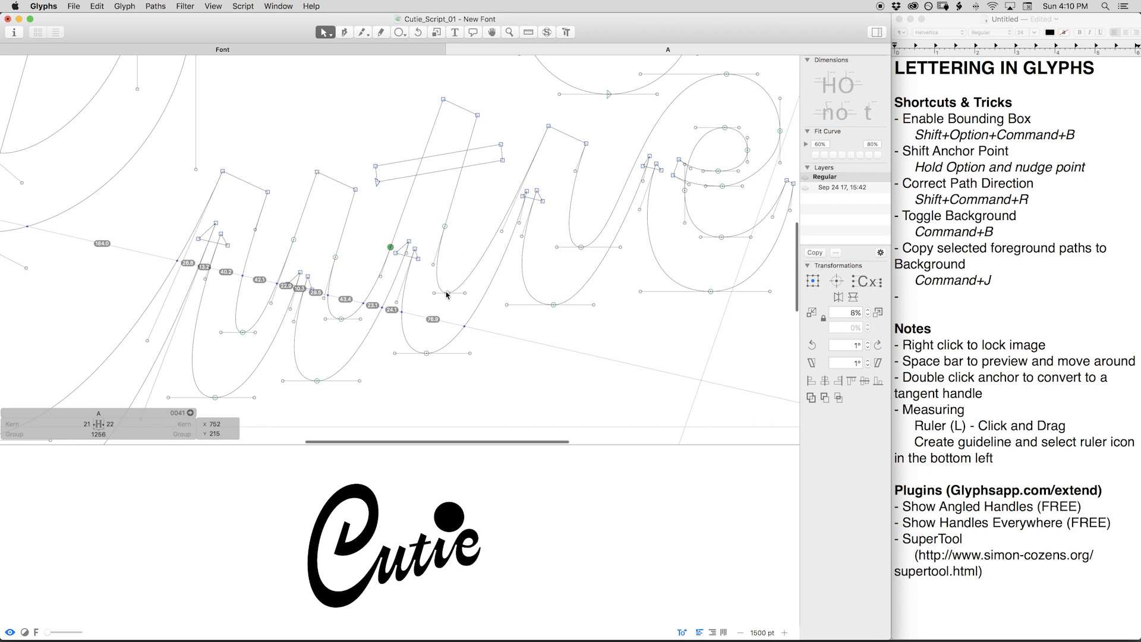
drag(447, 293, 450, 295)
key(super+z)
mouse_move(391, 247)
mouse_down()
mouse_move(408, 196)
mouse_move(393, 237)
mouse_up()
drag(397, 225, 400, 223)
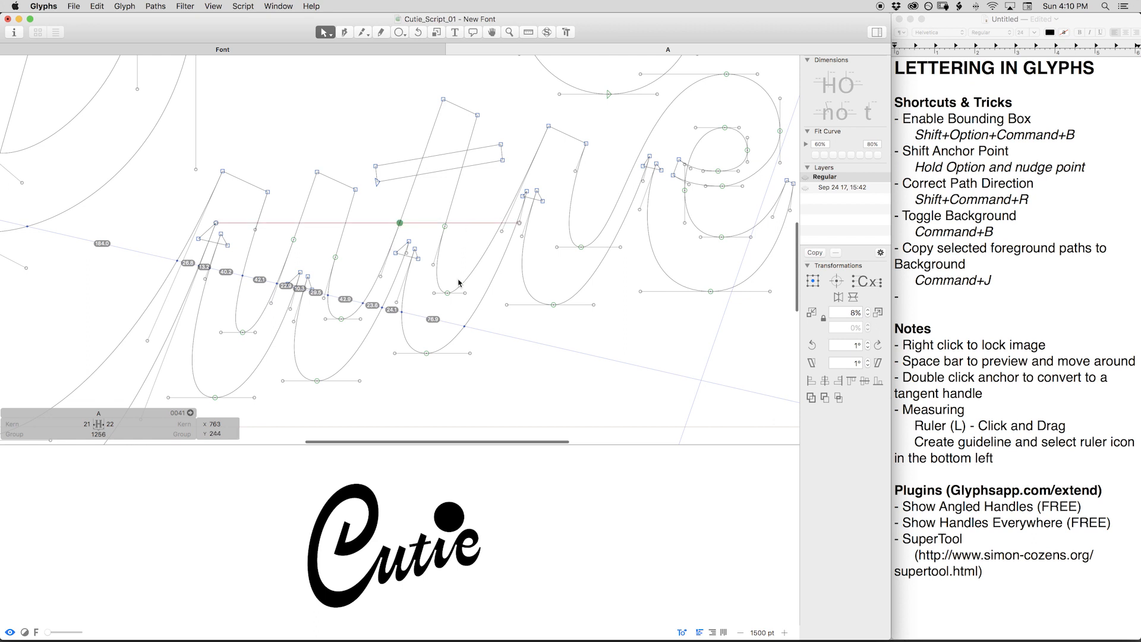
Move the lower handle of the t stem's left-edge smooth node to X 743, Y 189.
click(380, 277)
key(Up)
key(Up)
key(Up)
key(Up)
key(Up)
key(Up)
key(Up)
key(Up)
key(Up)
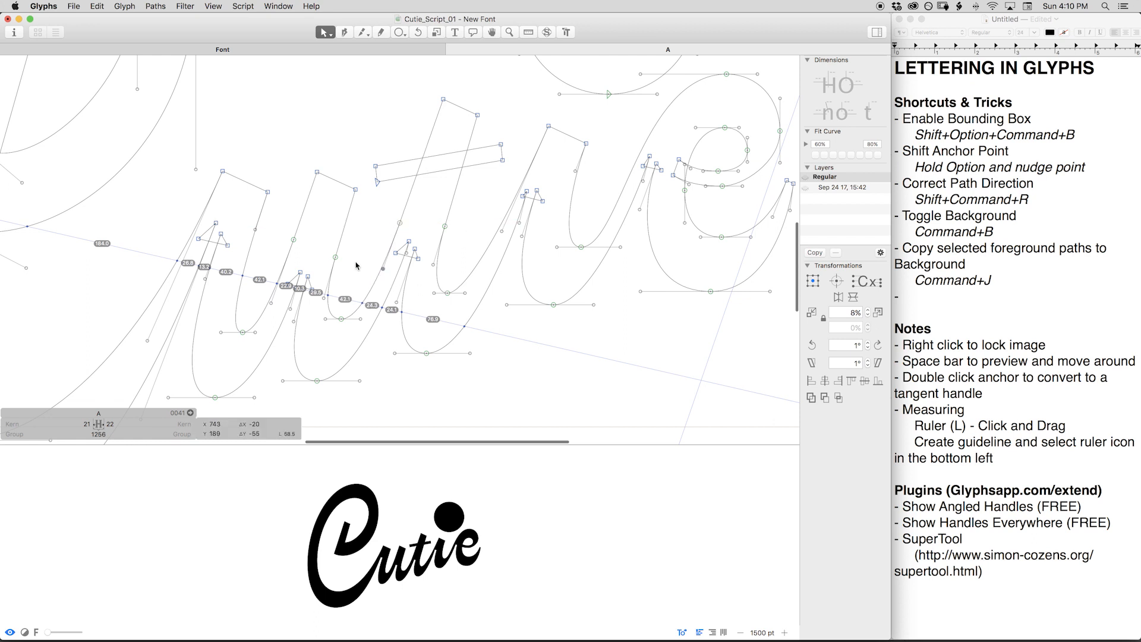
Refit the left-hand curve of the u's second counter with Fit Curve and check the filled shape.
key(space)
drag(344, 290, 313, 332)
click(837, 154)
key(space)
drag(455, 280, 438, 253)
Move the measuring guideline to X 751, Y 206 so it crosses the join between the u and the t.
key(space)
drag(493, 174, 370, 186)
click(385, 183)
click(141, 275)
scroll(179, 273, up, 5)
drag(193, 239, 619, 160)
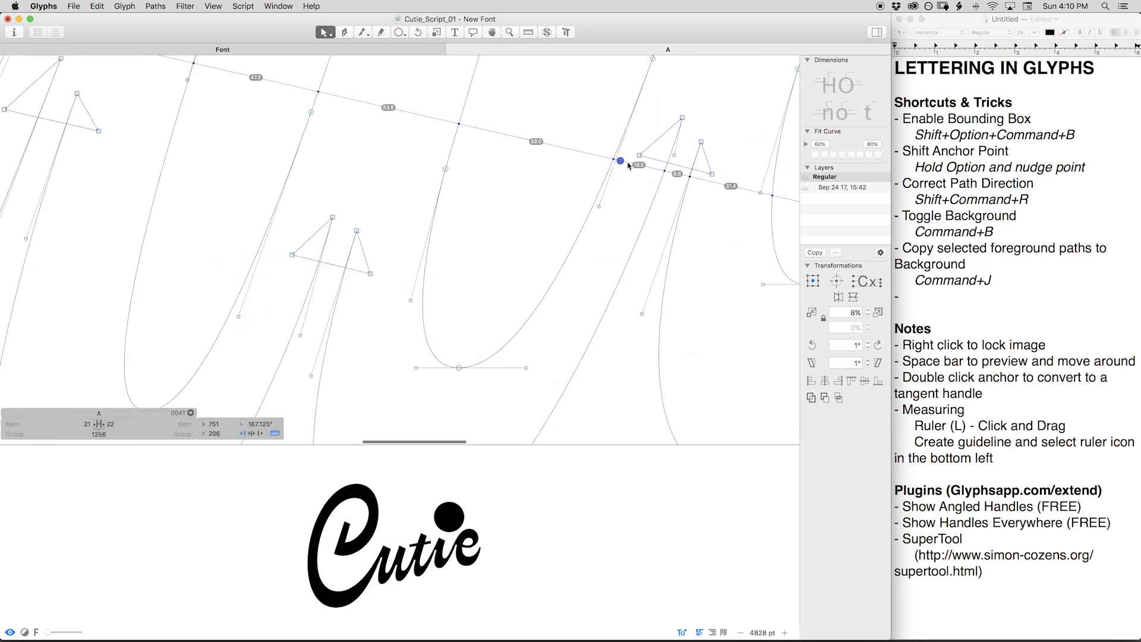
Move the handle running down from the t's join node to X 762, Y 149.
click(618, 202)
key(space)
drag(614, 221, 465, 160)
click(494, 252)
key(Right)
key(Right)
key(Right)
key(space)
drag(571, 259, 467, 250)
key(super+minus)
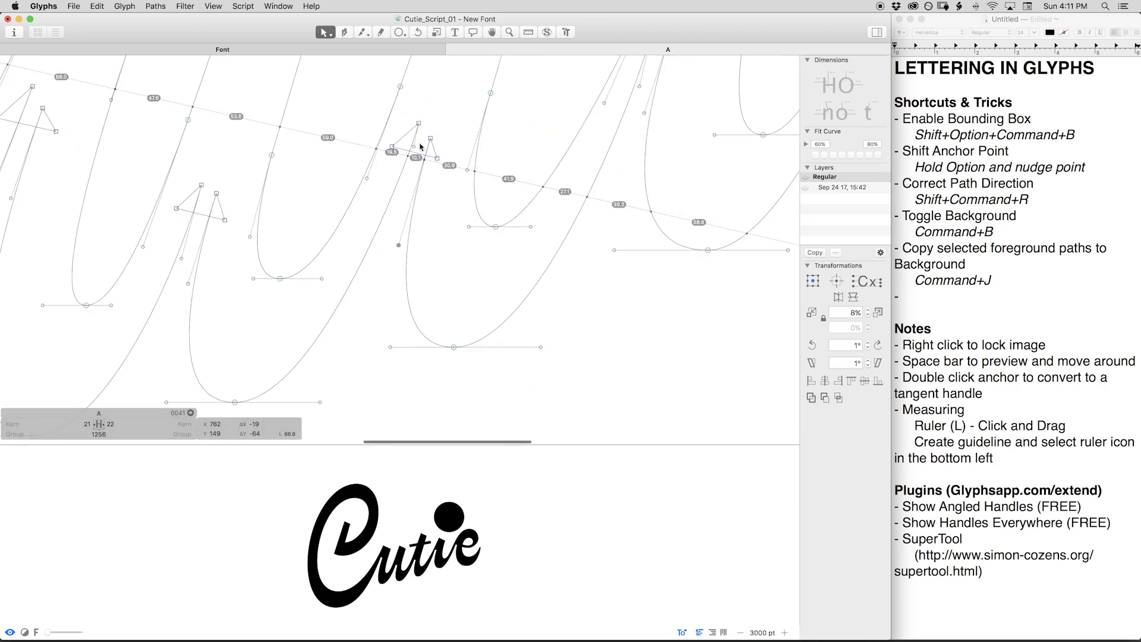
Fit the left-hand curve of the t's counter and extend the bottom node's right handle to X 861, Y 160.
key(space)
drag(419, 144, 438, 205)
key(space)
drag(489, 278, 404, 321)
click(837, 156)
click(490, 391)
key(shift+Right)
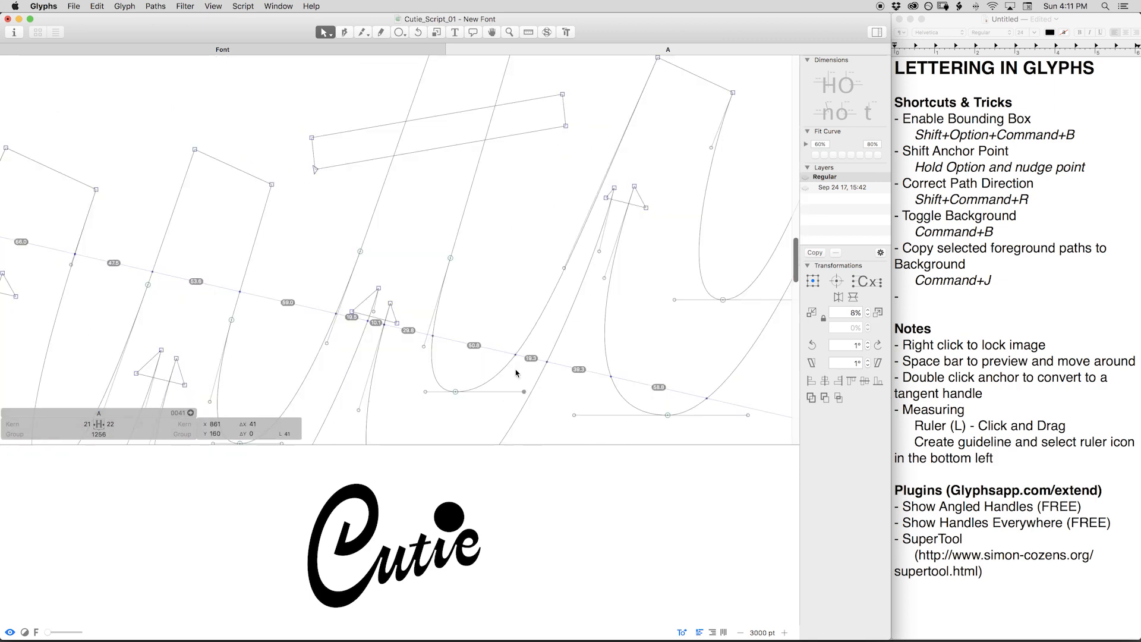
Nudge the join nodes between the t and the i right and down, placing the right-hand pair at X 933.5, Y 272.5.
click(455, 392)
key(space)
drag(604, 255, 423, 182)
drag(475, 136, 445, 125)
key(Right)
key(Right)
key(Right)
key(Down)
key(Down)
key(Down)
key(Down)
key(Left)
key(alt+Right)
key(alt+Right)
key(alt+Right)
key(alt+Right)
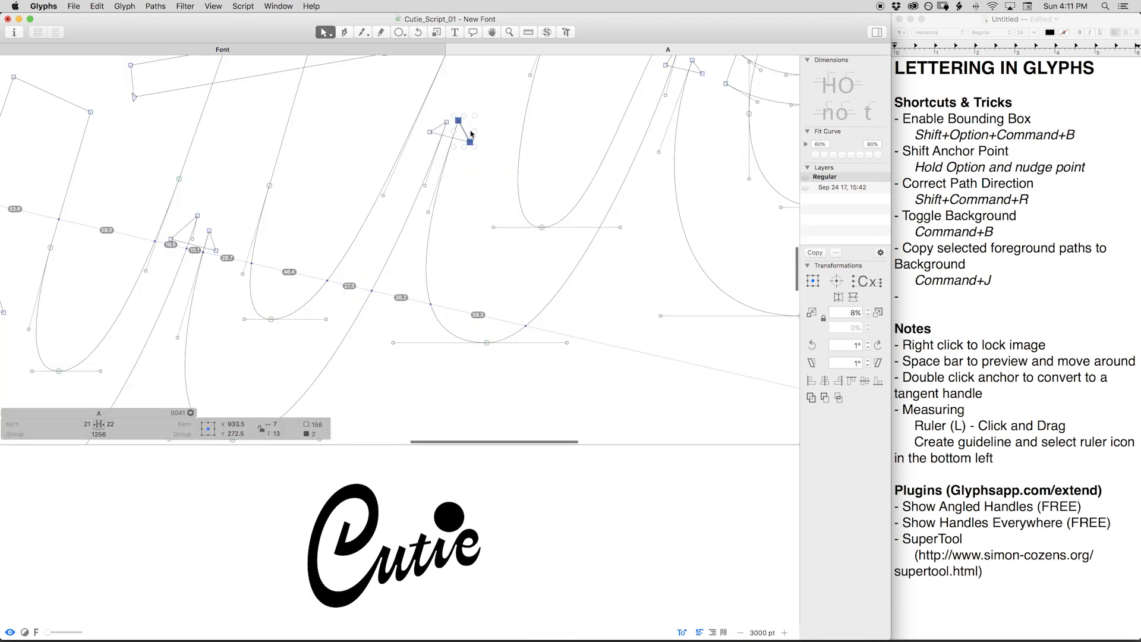
Move the measuring guideline across the i's join and shift the join's lower-right node to X 942, Y 265.
key(space)
drag(191, 247, 432, 280)
drag(633, 327, 633, 161)
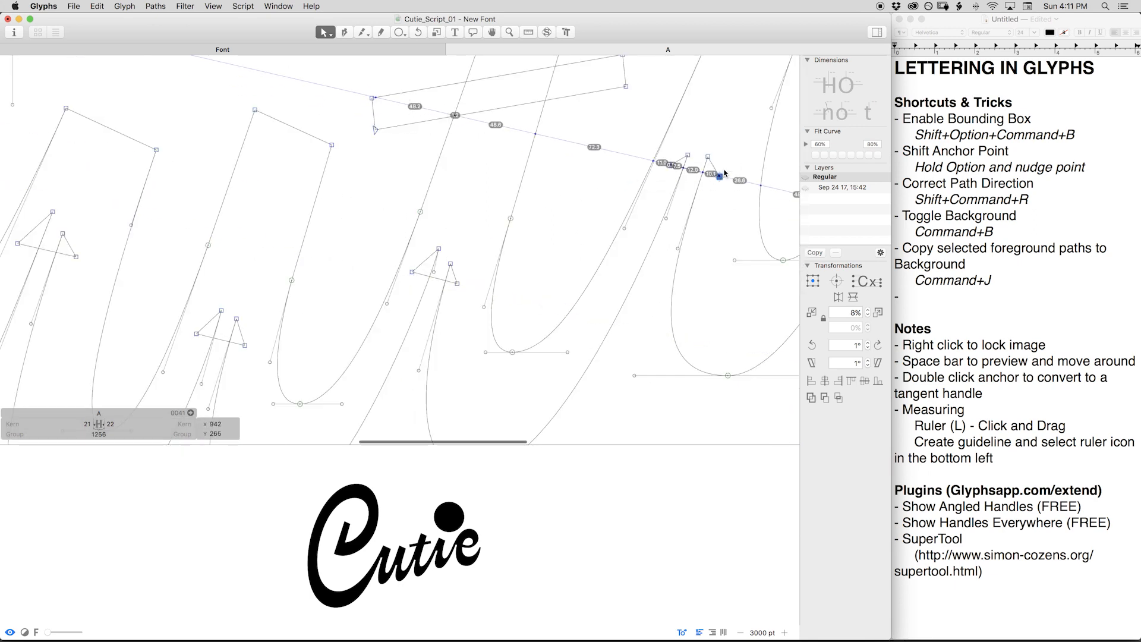
click(707, 156)
Reshape the i's bottom curve by setting its bottom node's handles to X 911 and X 1005 at Y 146.
key(space)
drag(687, 279, 440, 275)
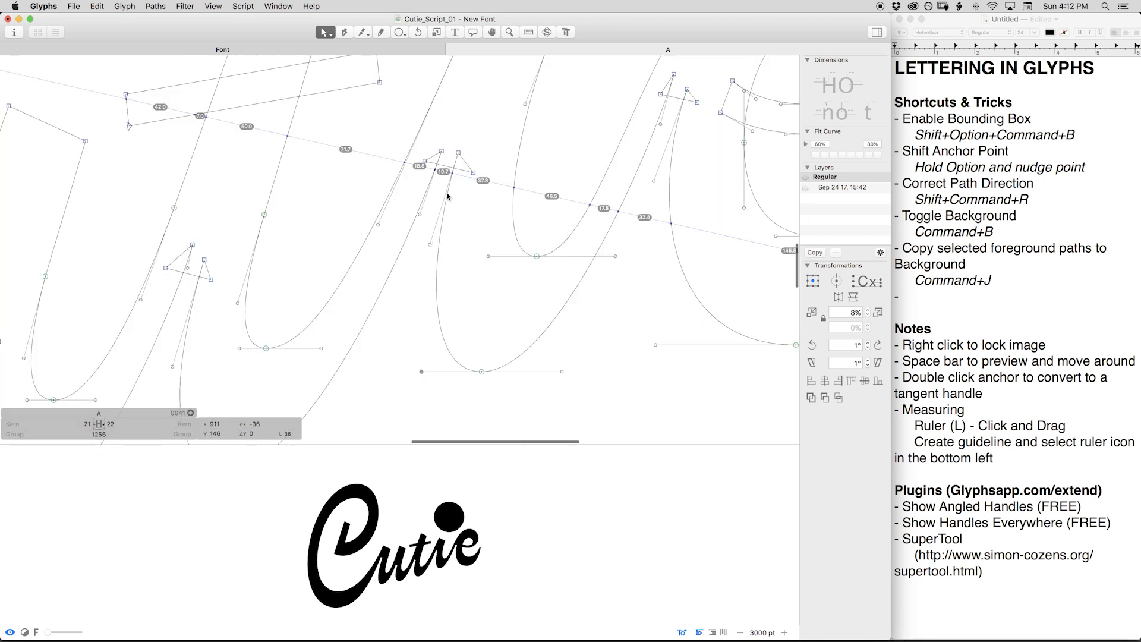
key(space)
drag(401, 205, 368, 361)
key(space)
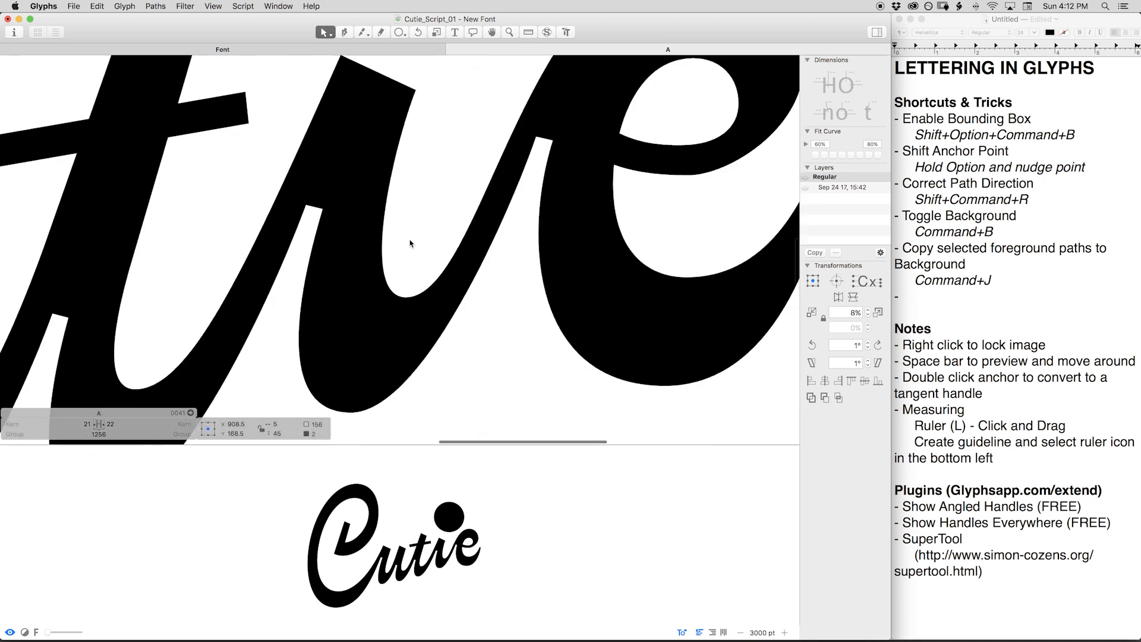
key(super+minus)
click(393, 194)
scroll(418, 229, up, 3)
scroll(418, 229, right, 3)
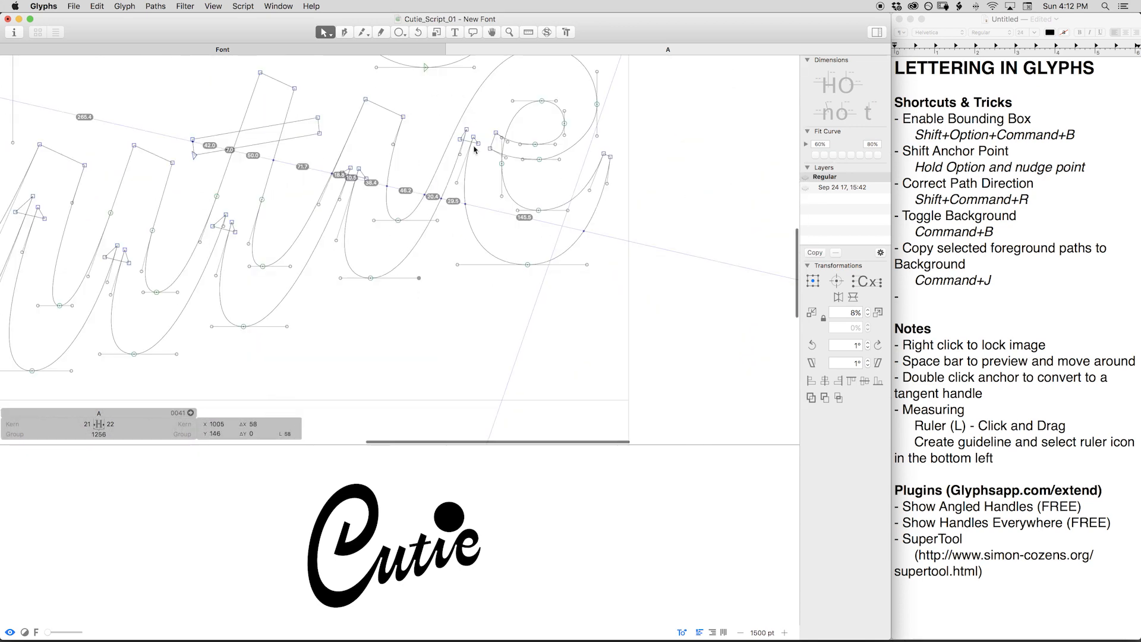
Select the dot of the i and move it down and left to X 1002.5, Y 474.5.
key(space)
click(499, 136)
scroll(474, 201, up, 5)
scroll(474, 200, left, 2)
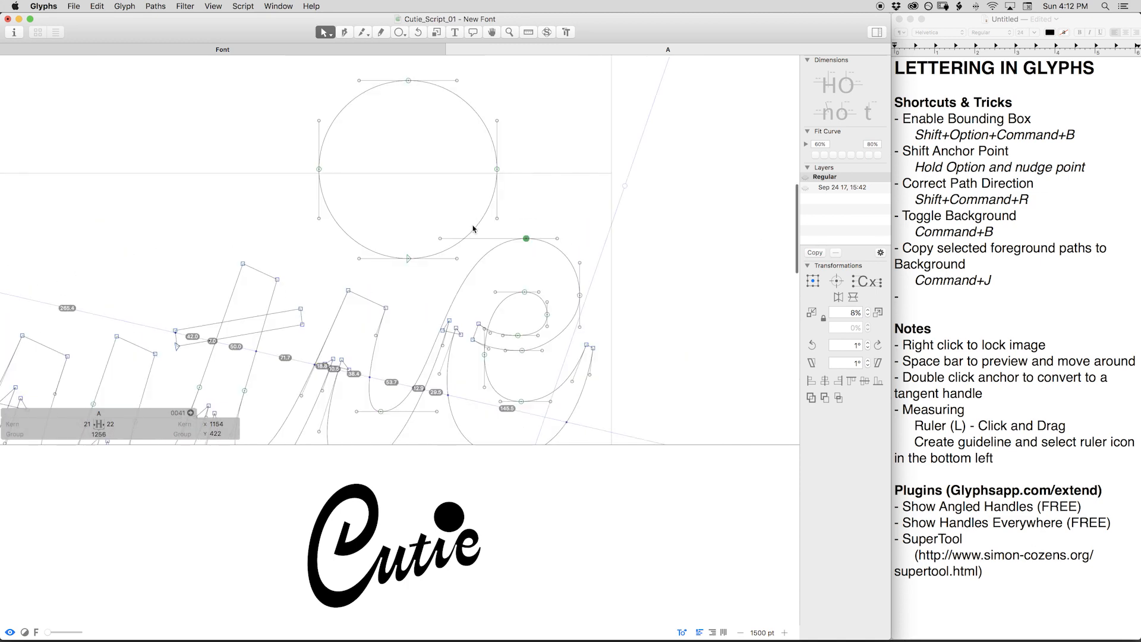
double_click(477, 227)
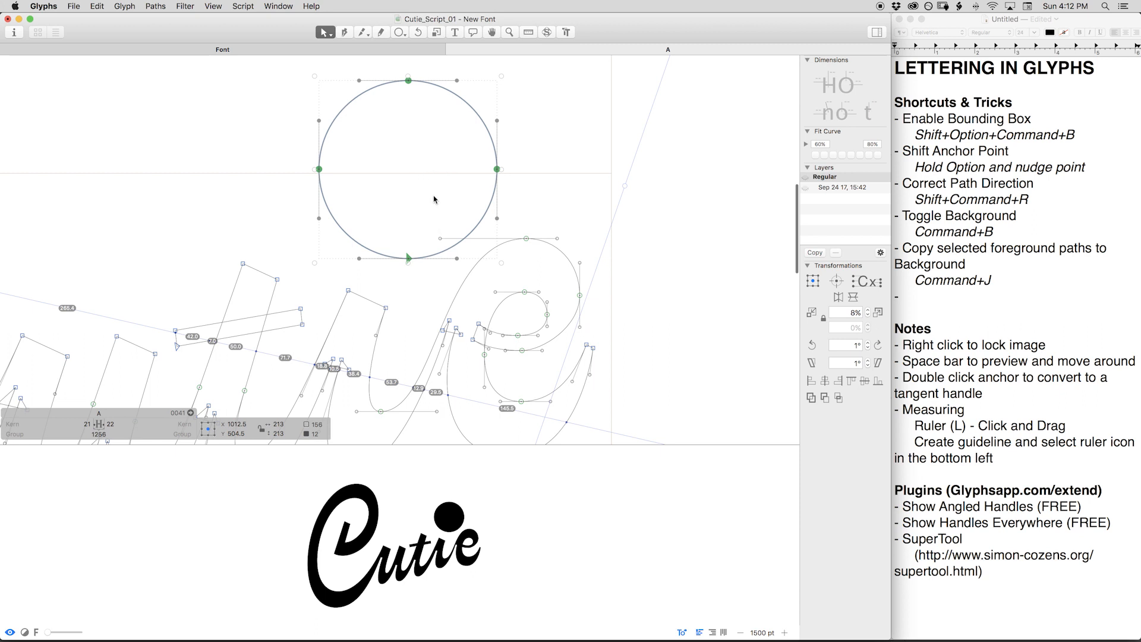
key(shift+Down)
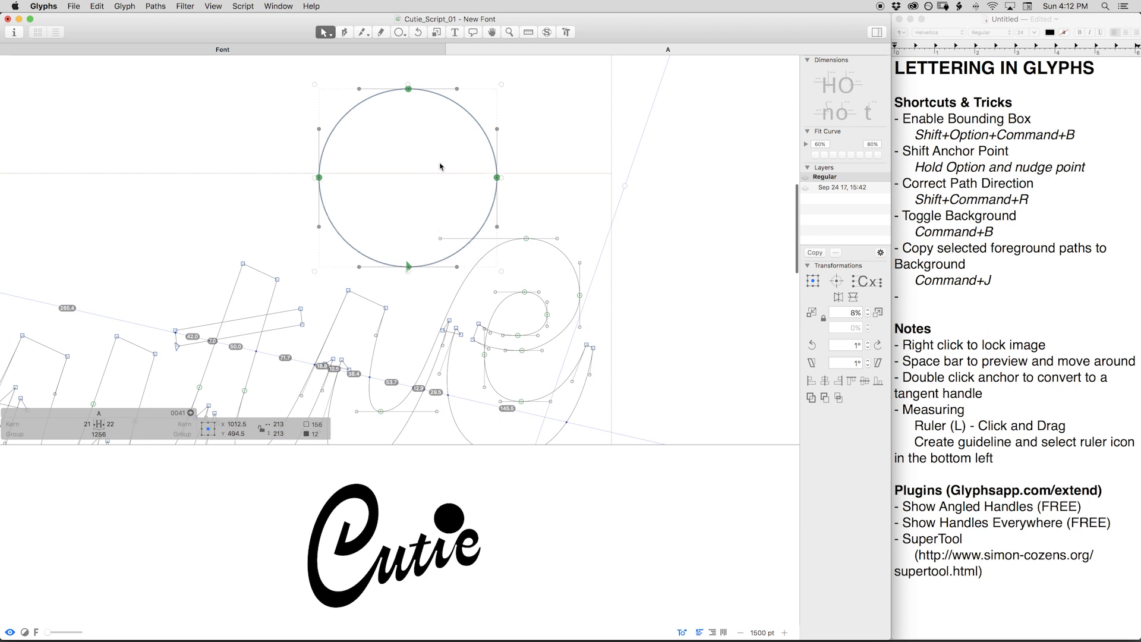
key(shift+Left)
key(shift+Down)
key(shift+Down)
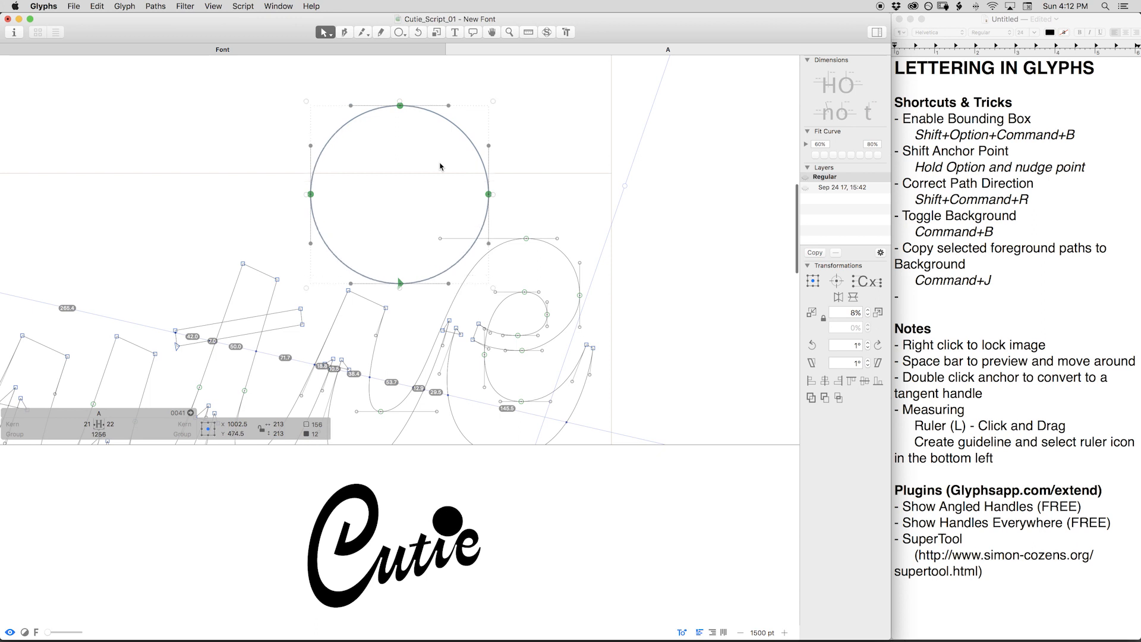
Fine-tune the dot's placement above the i in small nudges, settling at X 1002.5, Y 476.5.
key(Right)
key(Right)
key(Right)
key(Right)
key(Right)
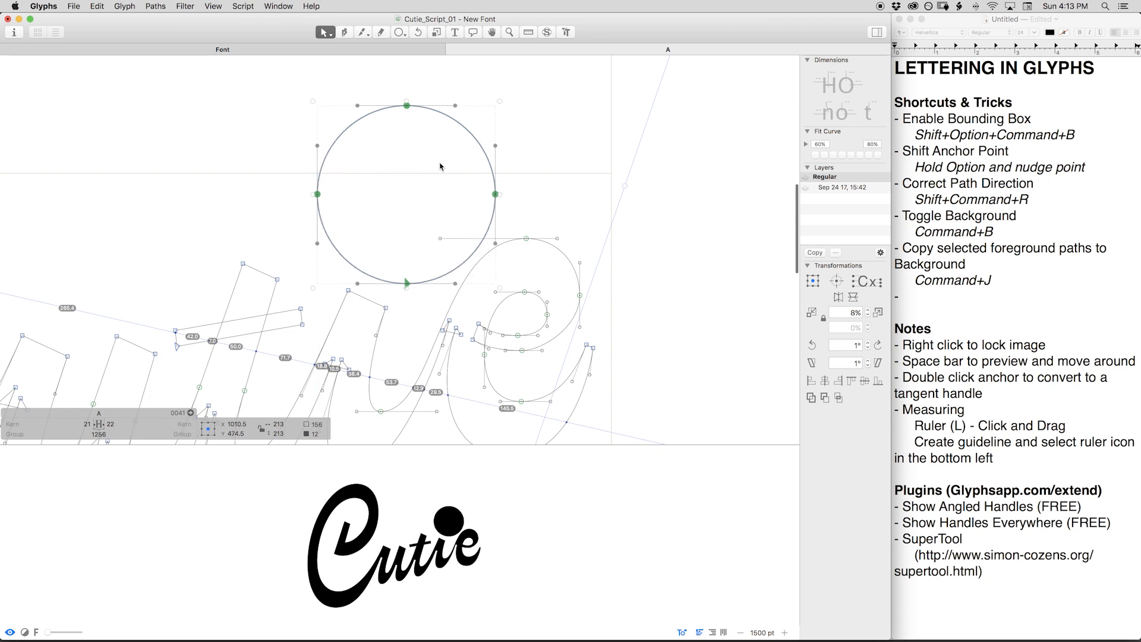
key(Up)
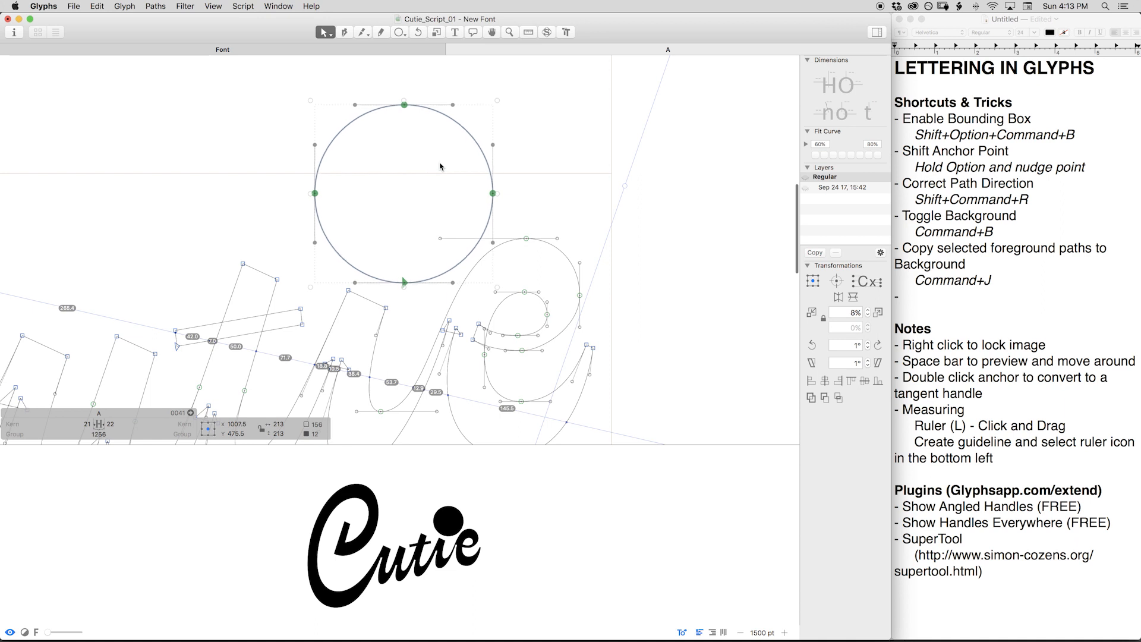
key(Up)
key(Left)
key(Left)
key(Up)
key(Left)
key(Left)
key(Down)
key(Down)
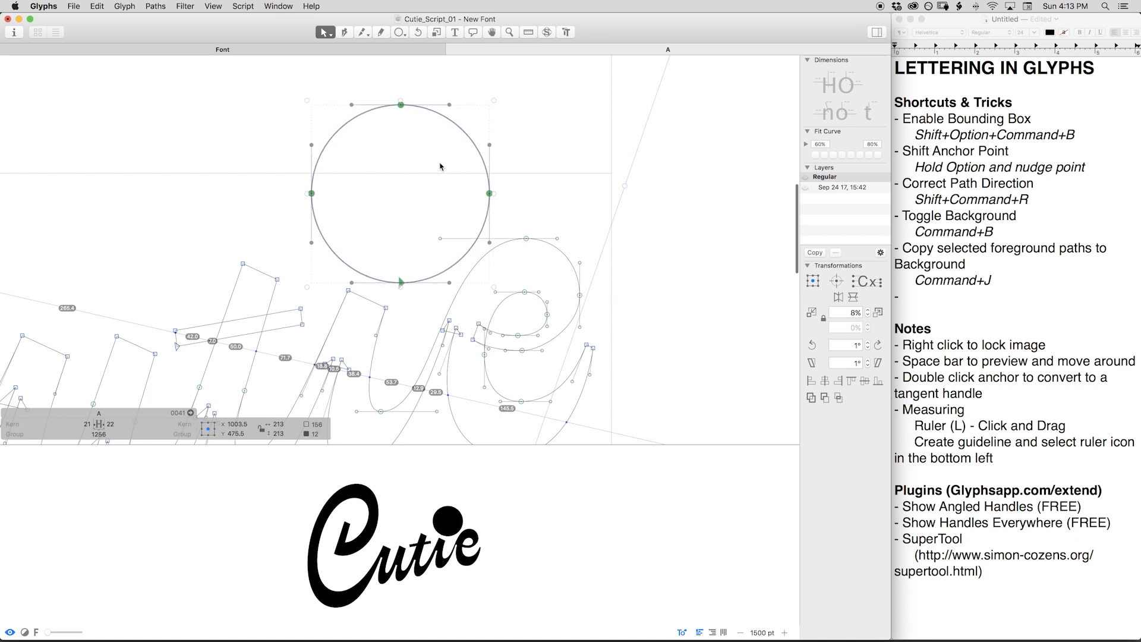
key(Down)
key(Left)
key(Up)
key(Up)
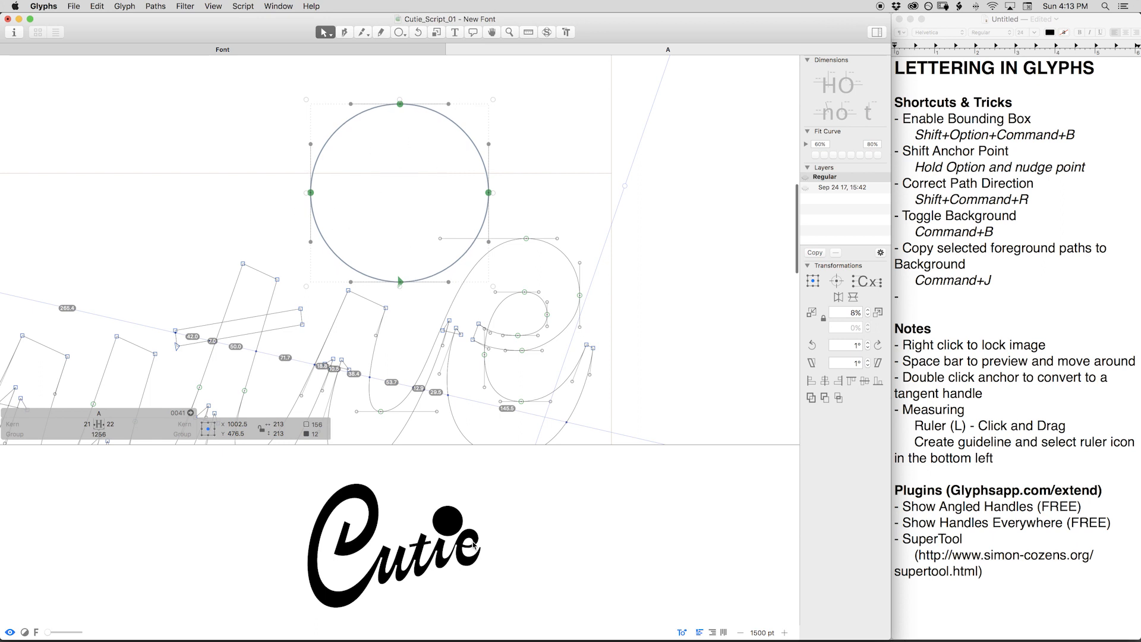
Set the lower Fit Curve limit to 54% and apply the second strength to the dot's curves.
click(815, 155)
click(819, 144)
text(54)
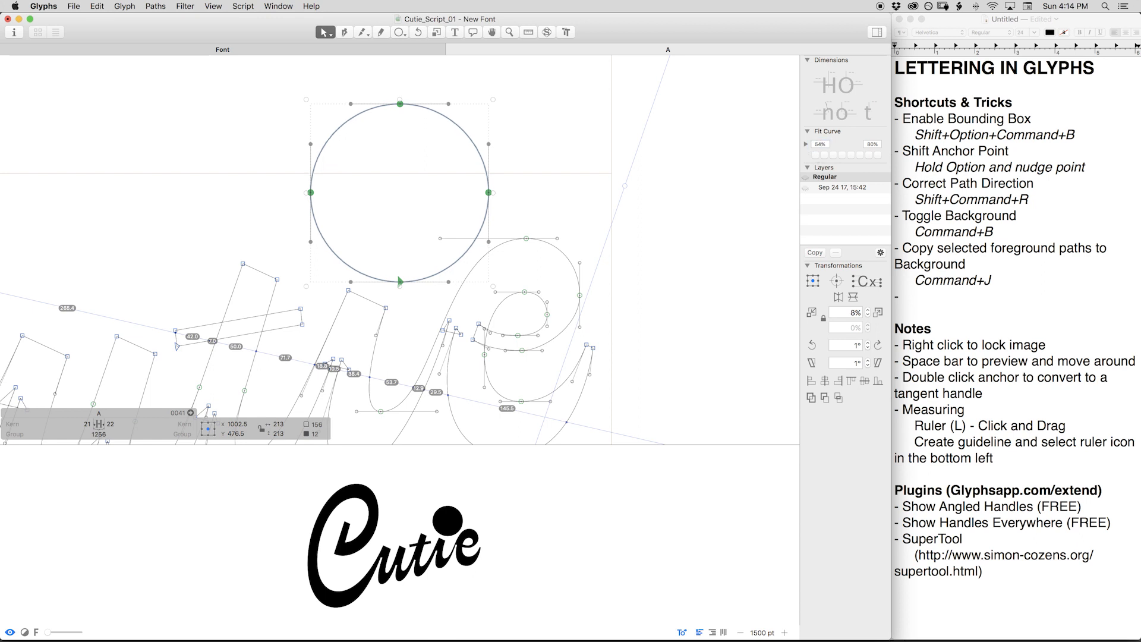
click(825, 155)
key(space)
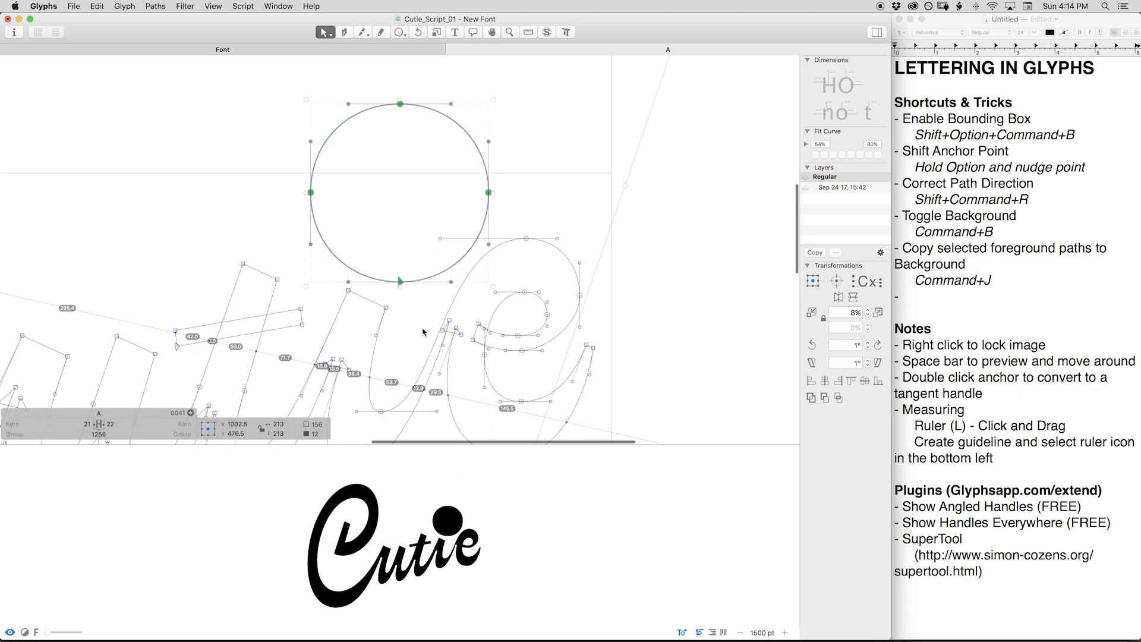
Select all nodes of the e and scale the letter down by 8%.
scroll(489, 314, down, 3)
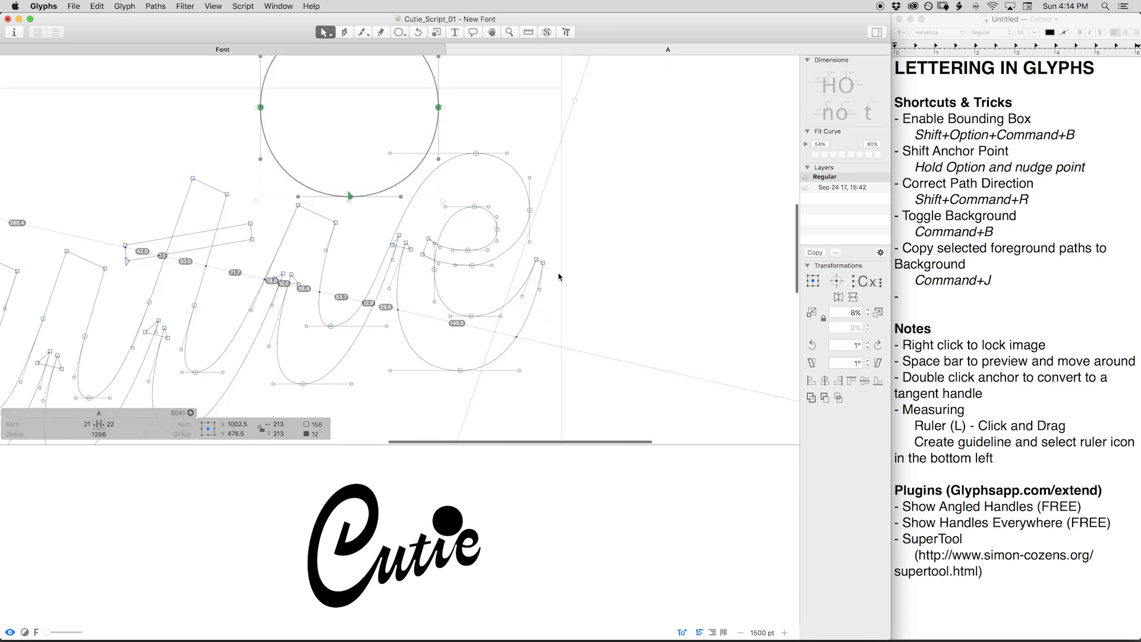
drag(461, 139, 550, 376)
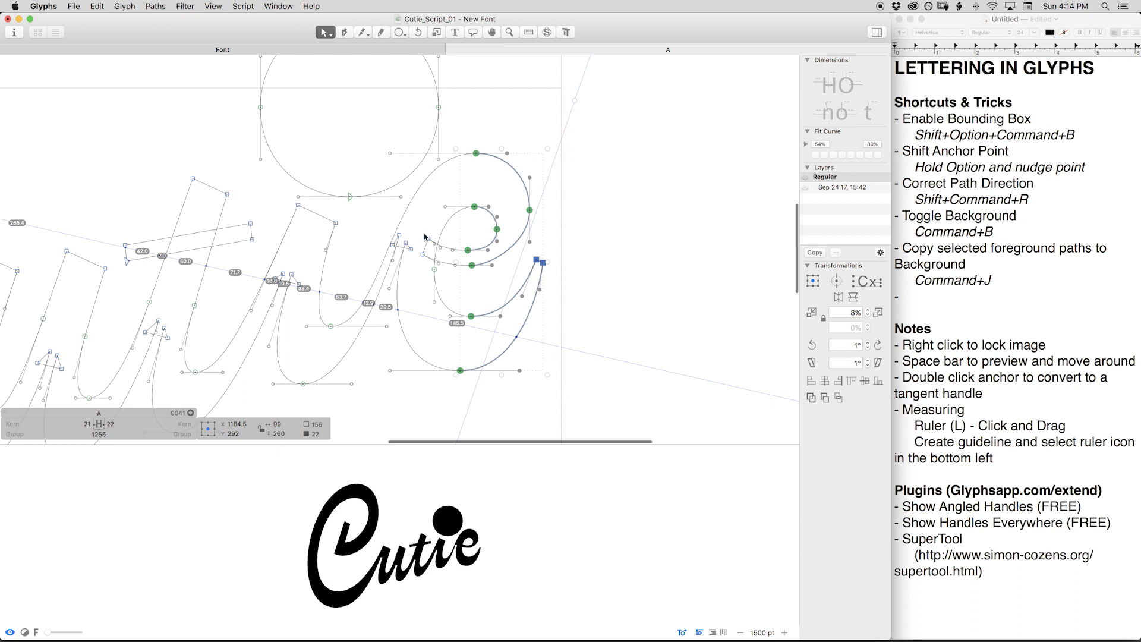
drag(420, 228, 461, 293)
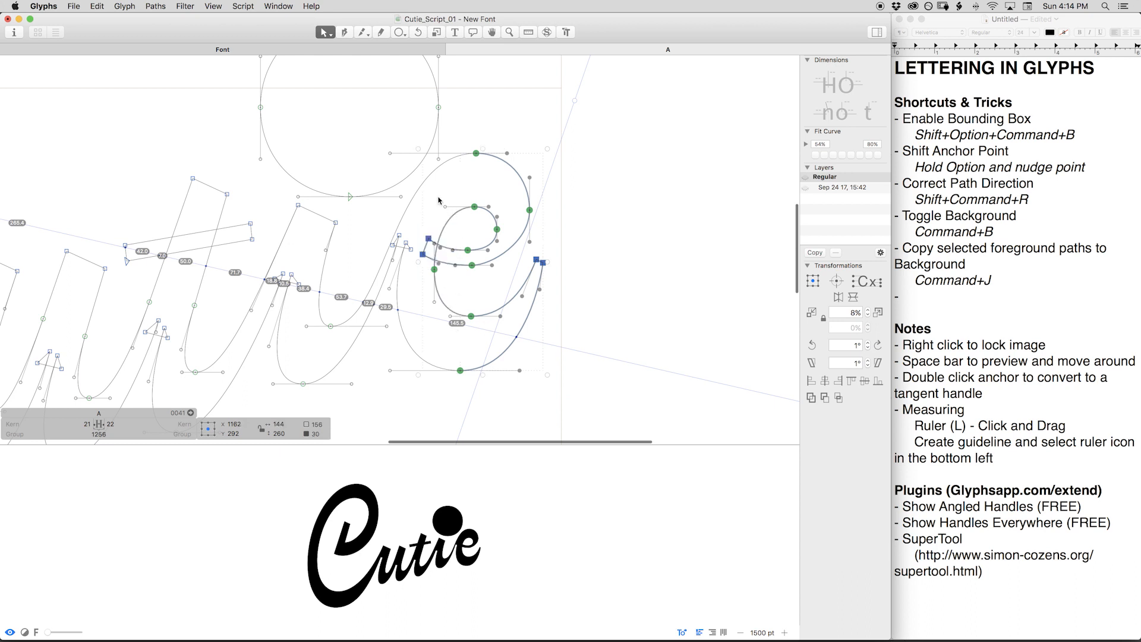
shift+drag(410, 355, 379, 386)
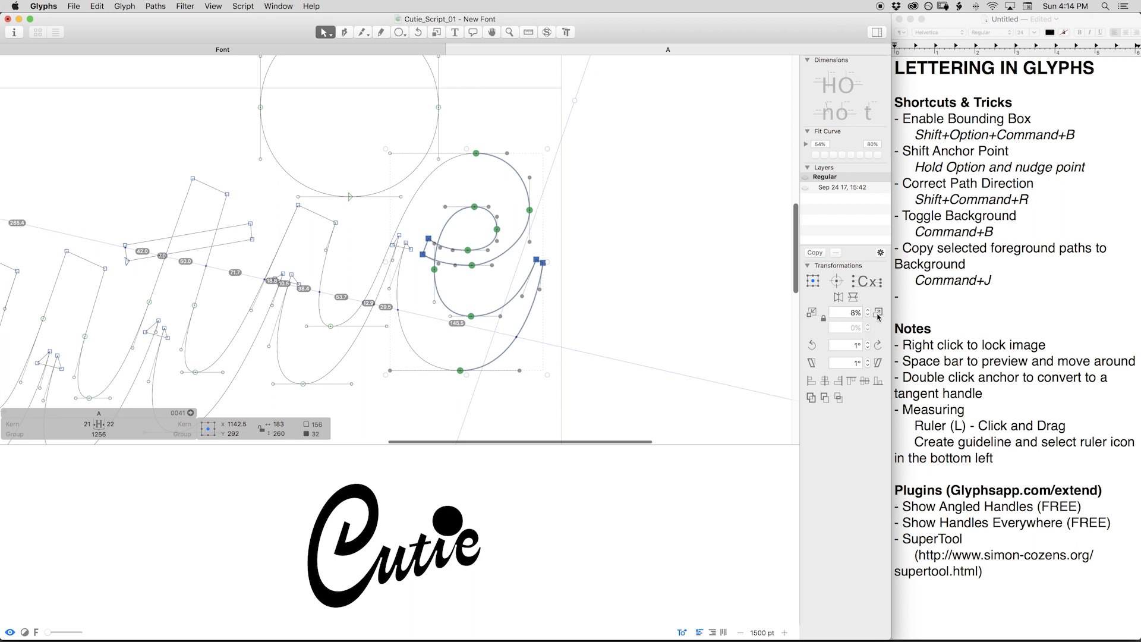
click(811, 314)
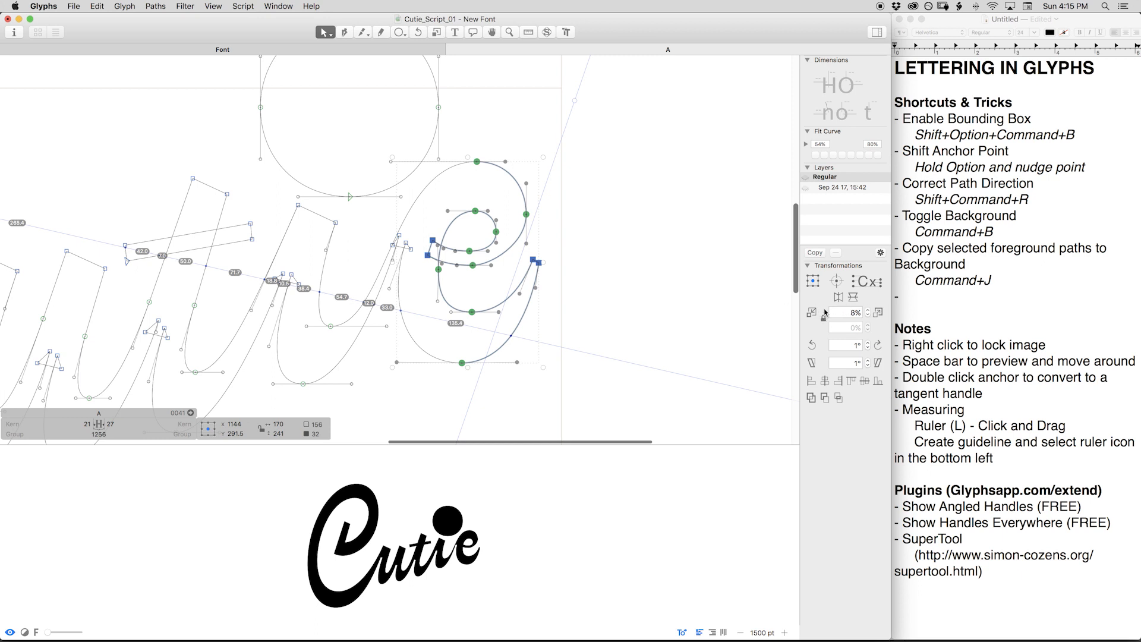
Undo the scale-down of the e, and try enlarging it by 8% and rotating it by 1°.
key(super+z)
click(878, 312)
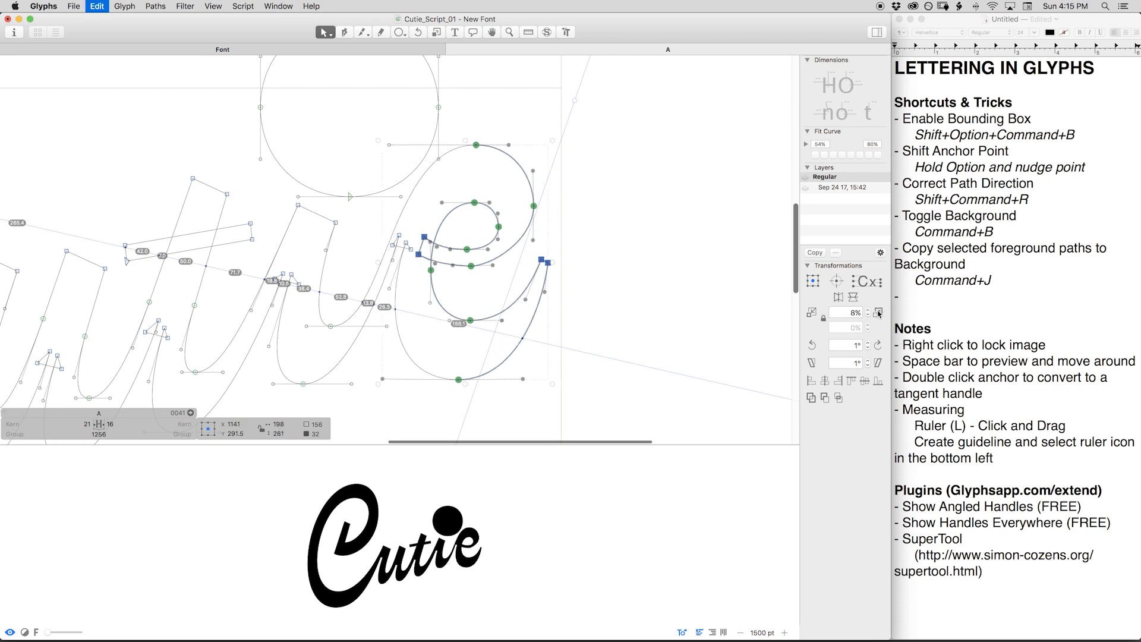
key(super+z)
click(854, 313)
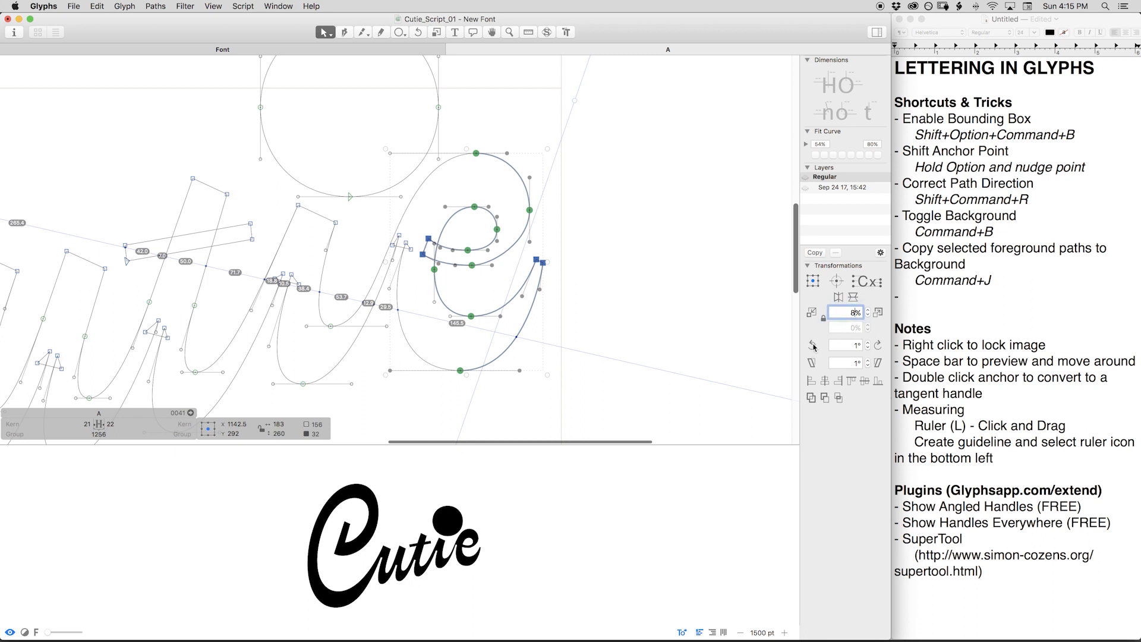
click(812, 345)
key(super+z)
Set the slant amount to 2° and lean the whole e 2° forward, after trying the backward slant.
click(855, 363)
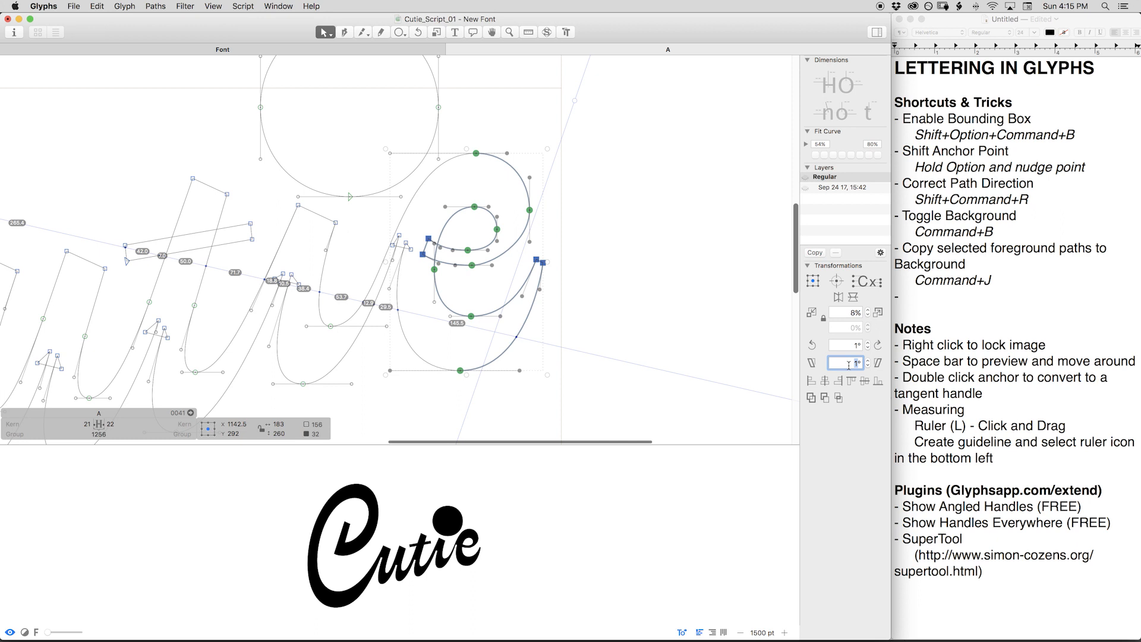
click(812, 362)
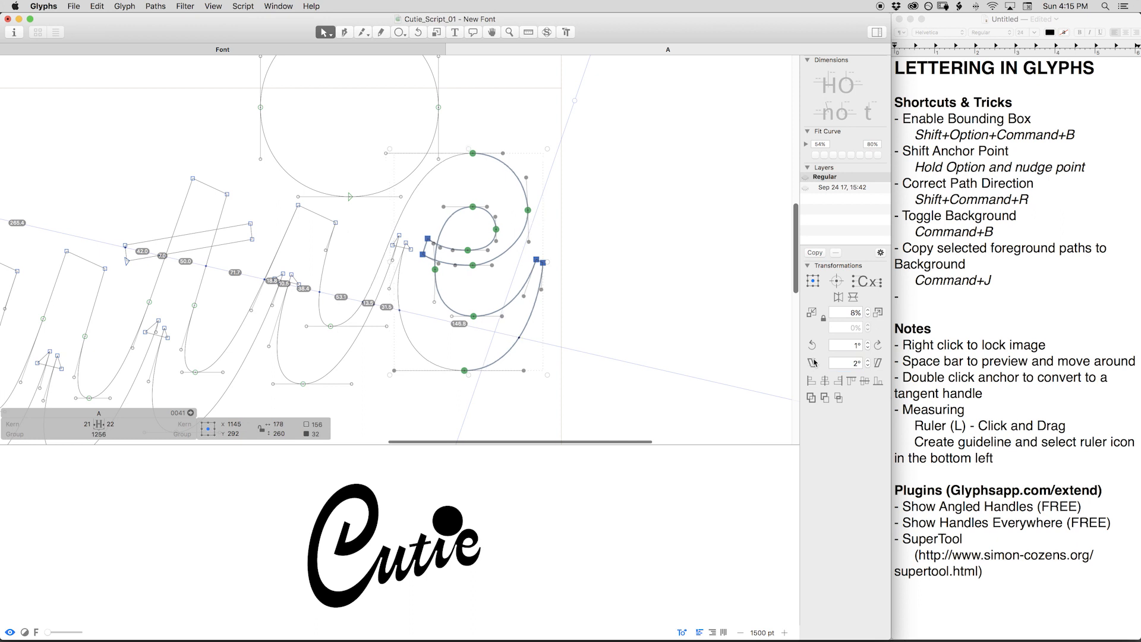
click(814, 363)
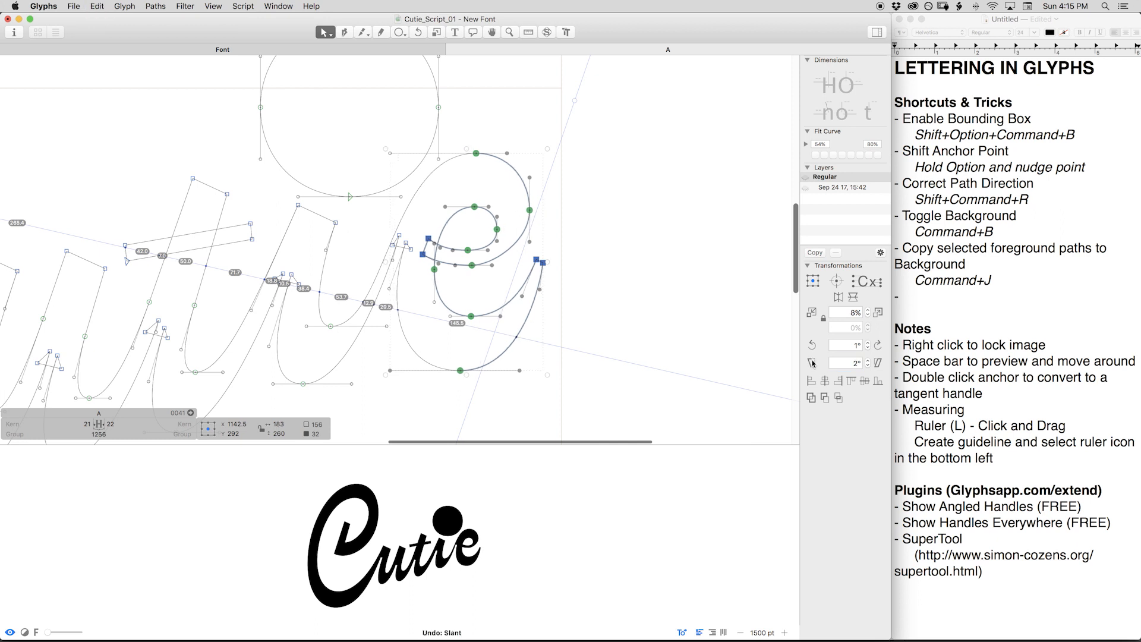
click(879, 362)
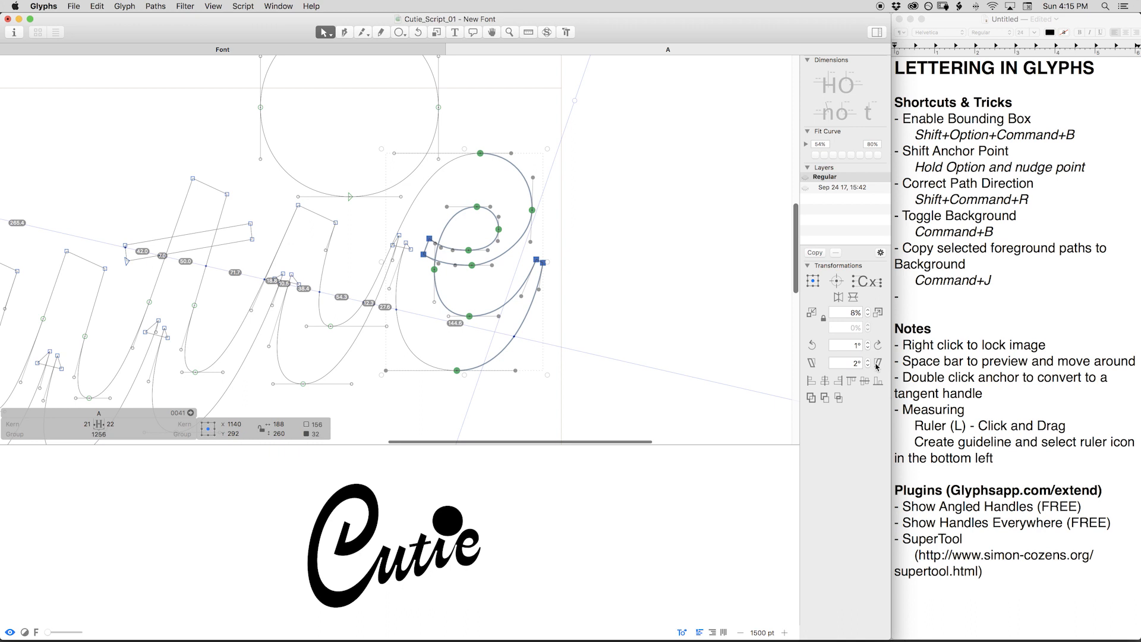
click(877, 362)
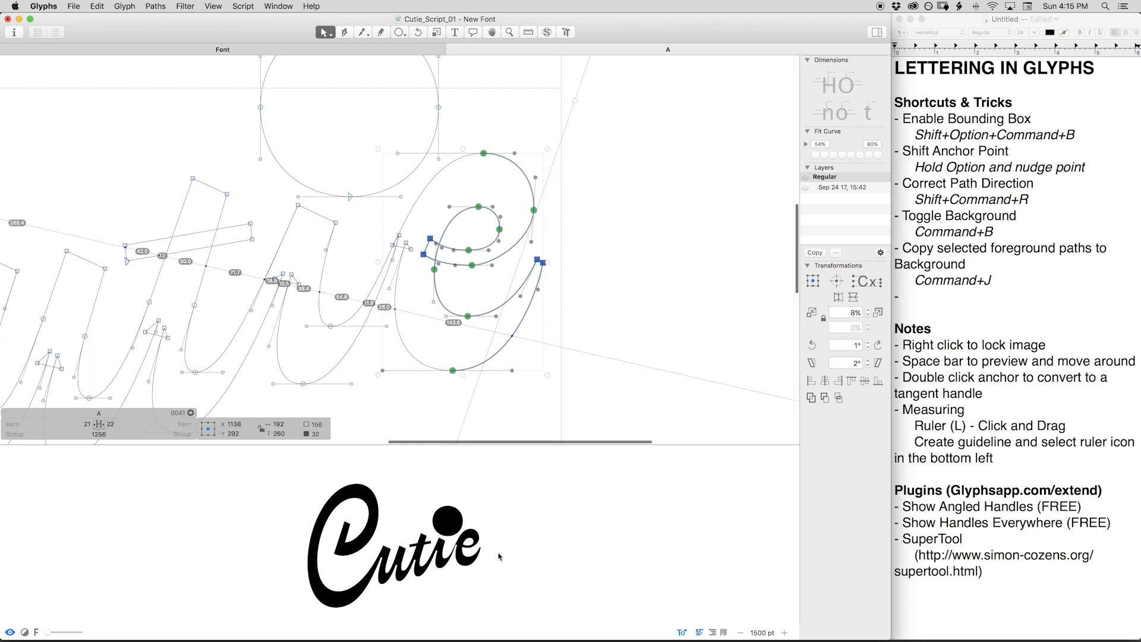
key(super+z)
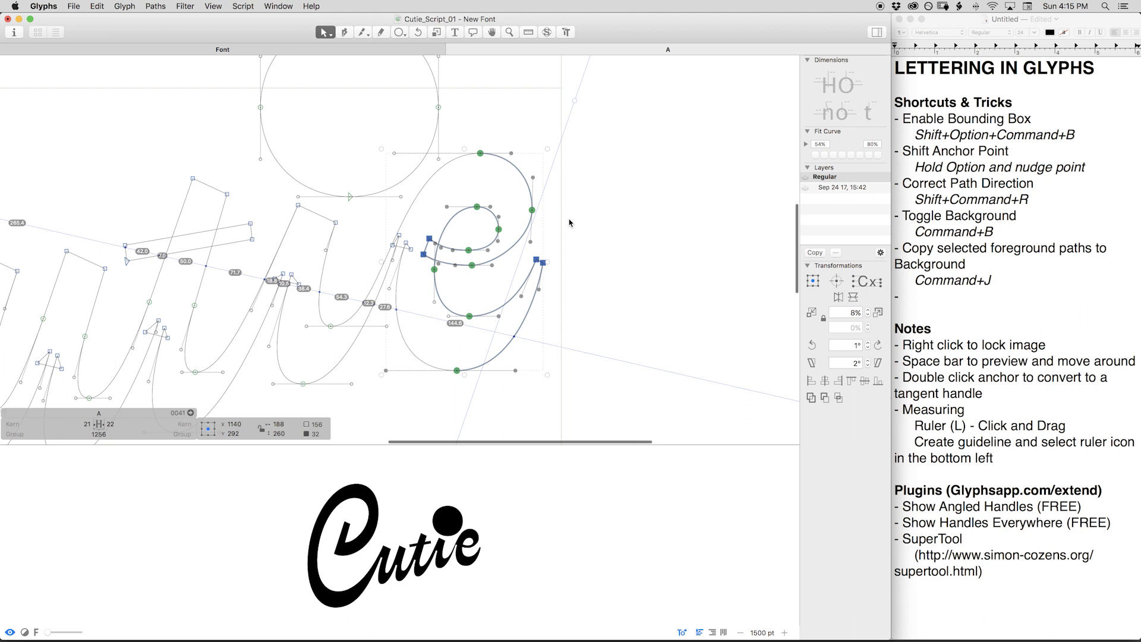
Turn on Show Angled Handles to check the e for handles that are off axis.
key(space)
scroll(565, 190, down, 2)
scroll(564, 190, left, 2)
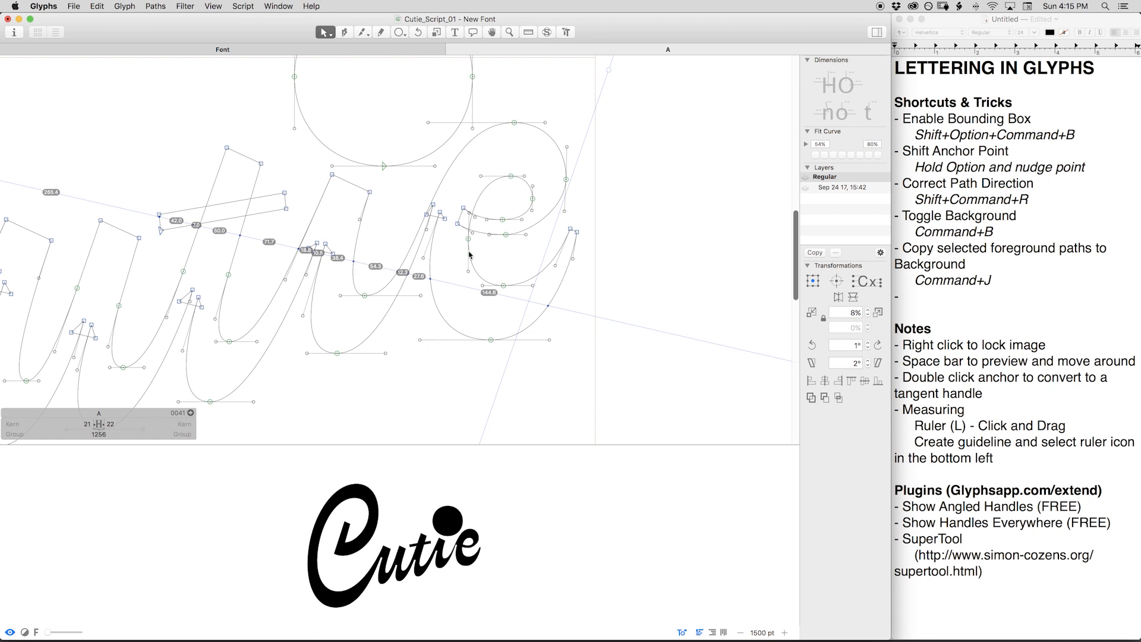
click(212, 6)
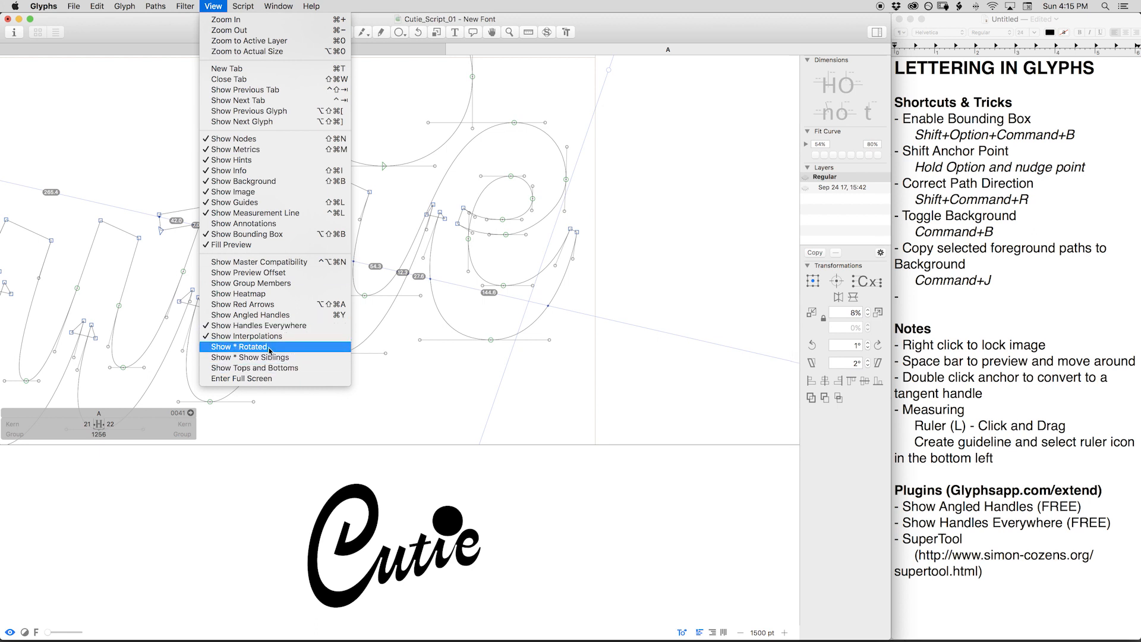
click(266, 317)
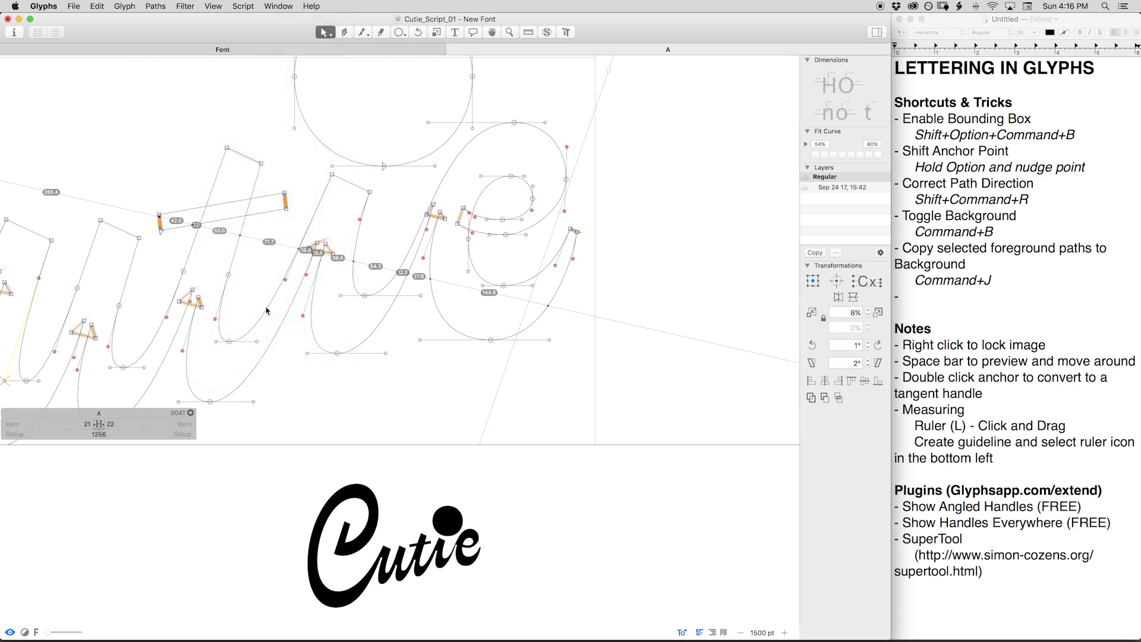
Straighten the slightly tilted vertical handles of the e to a horizontal offset of 0, and turn off the angled-handle display.
click(470, 215)
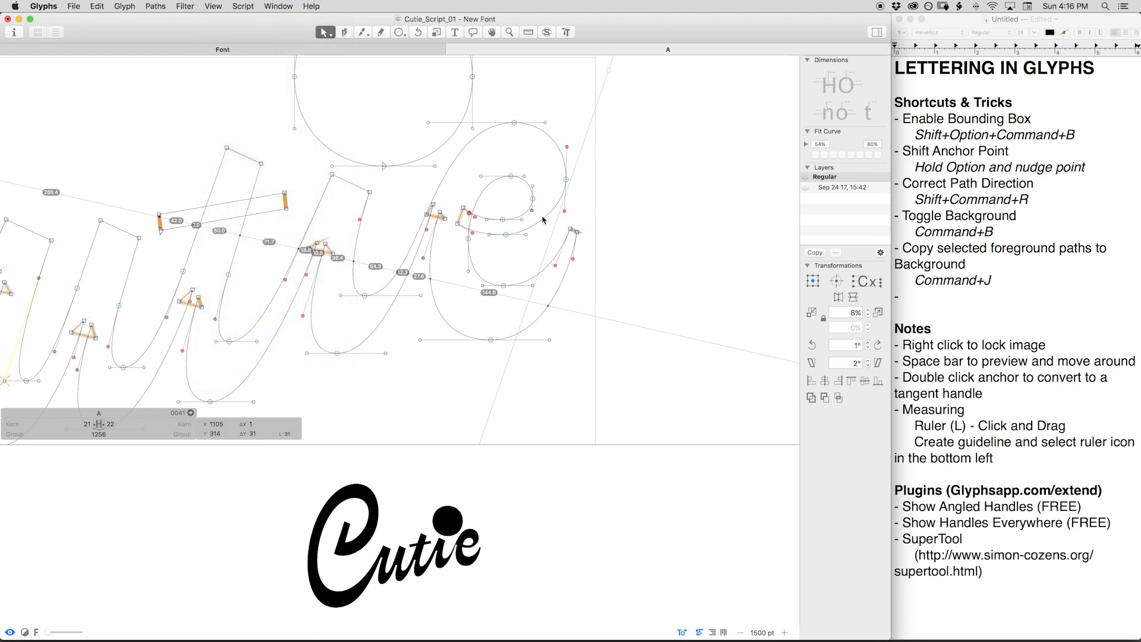
key(alt+Left)
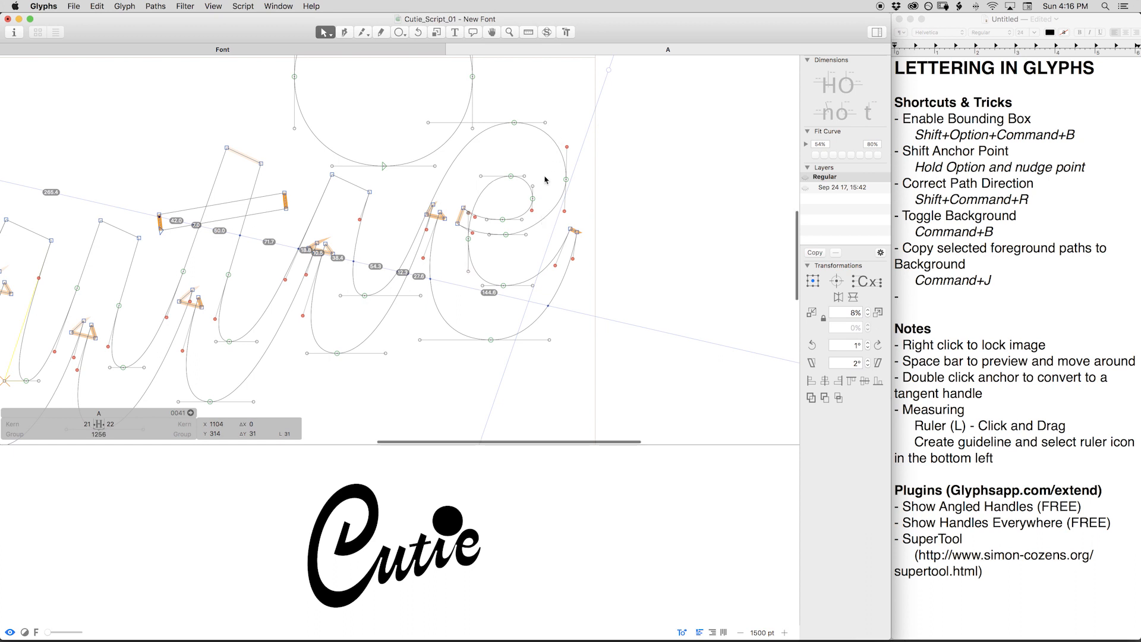
click(565, 212)
click(532, 211)
key(super+y)
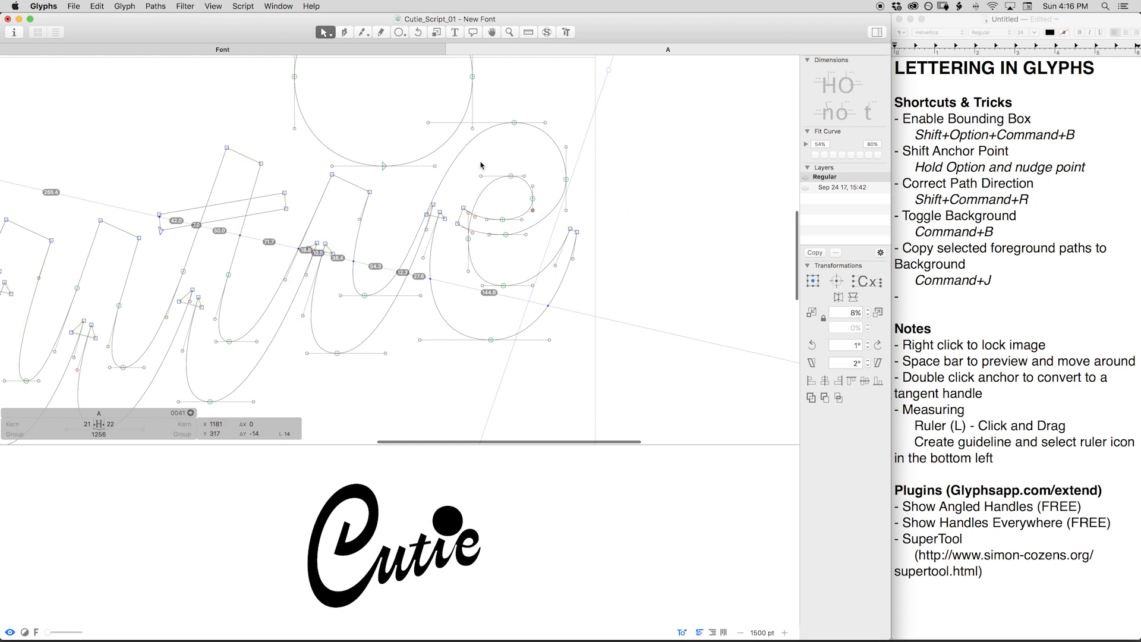
click(244, 81)
Preview the filled lettering, and move the slanted measuring guide down below the i to about X 1012, Y 51.
key(space)
drag(505, 231, 468, 241)
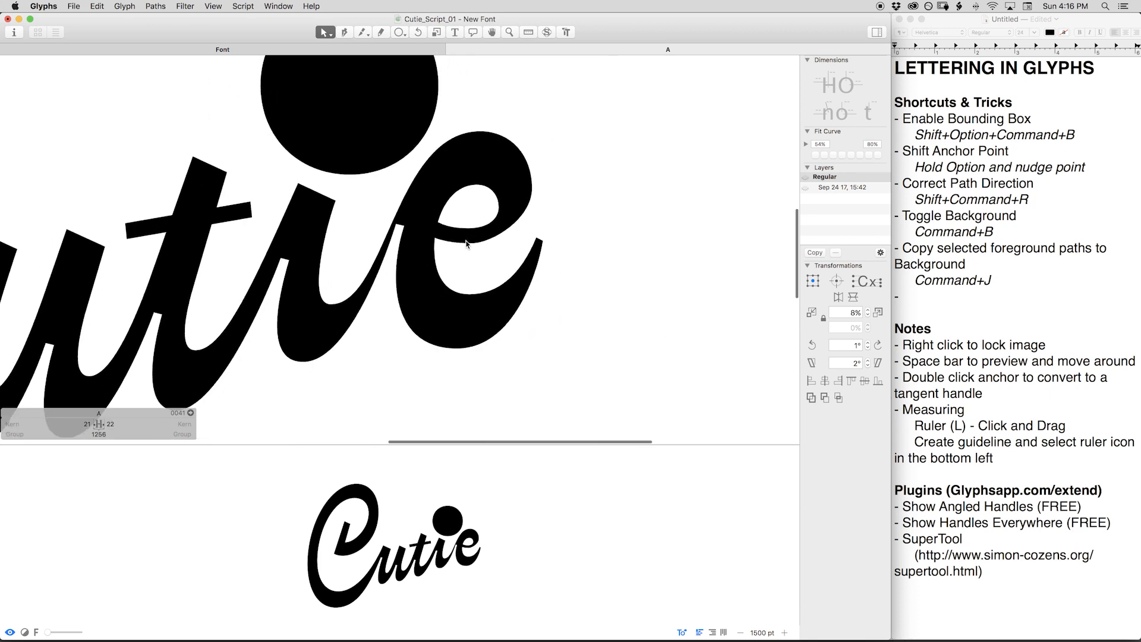
key(space)
drag(291, 285, 347, 254)
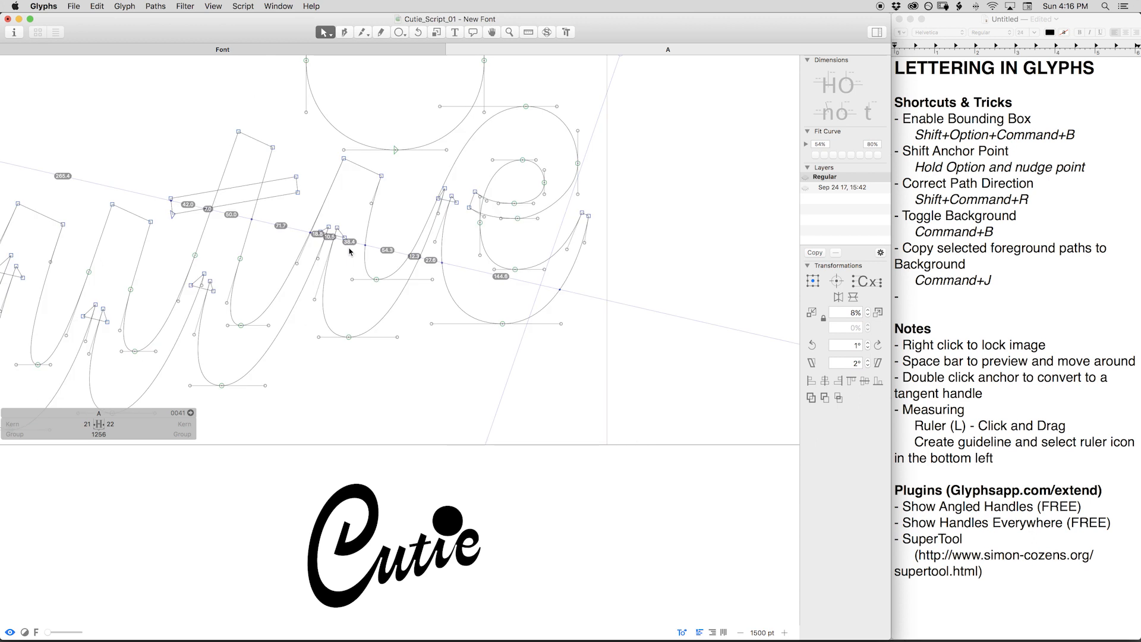
click(322, 238)
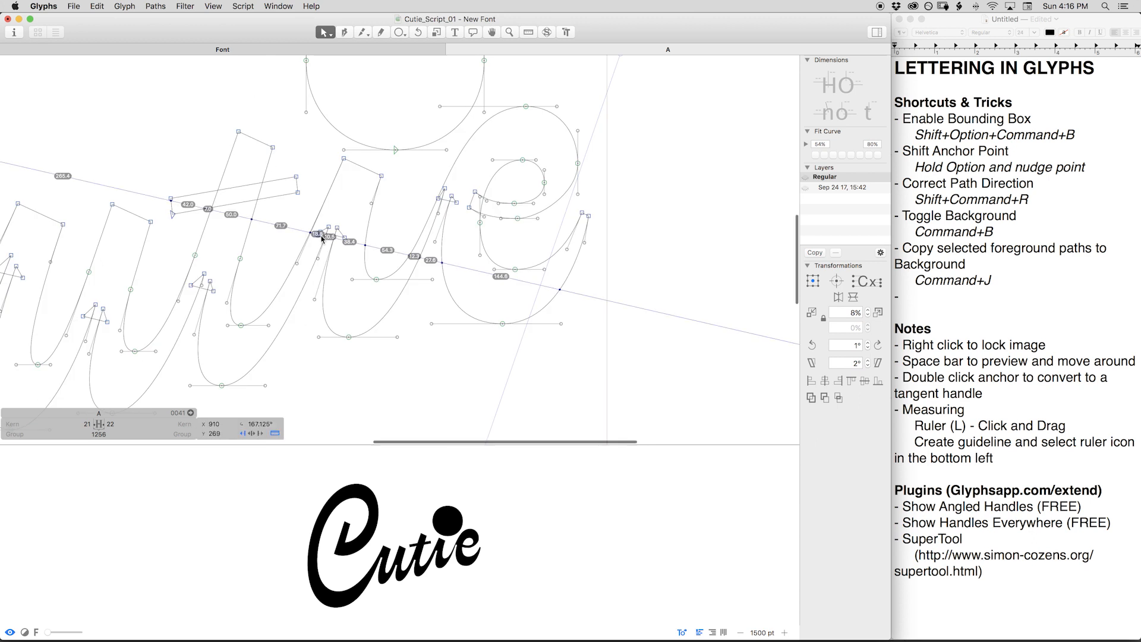
key(Delete)
key(super+z)
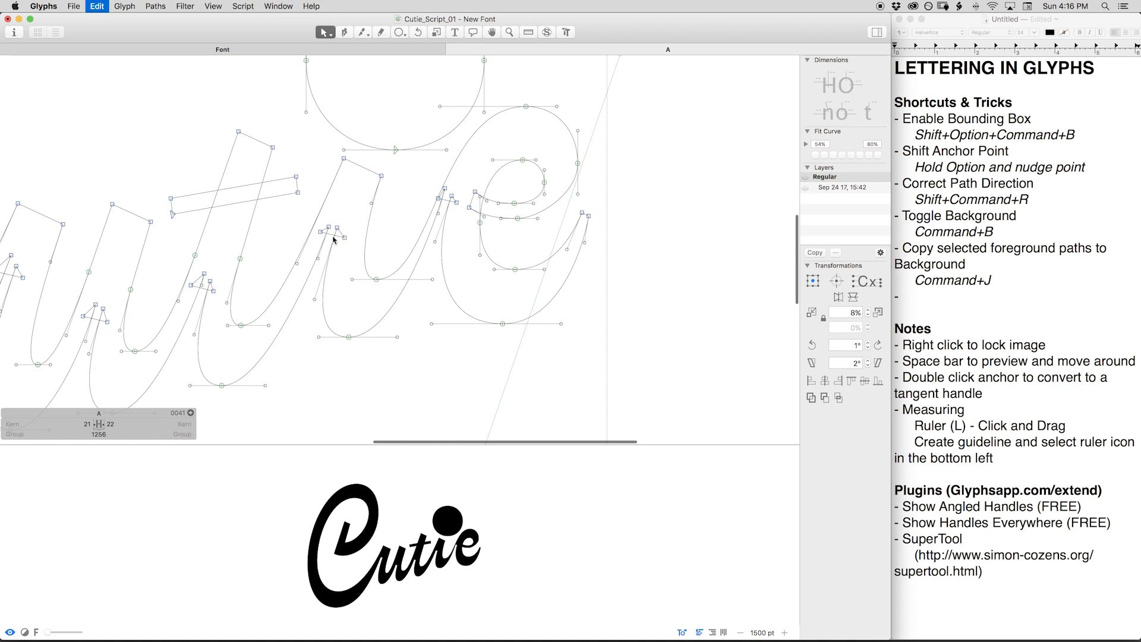
drag(321, 237, 404, 417)
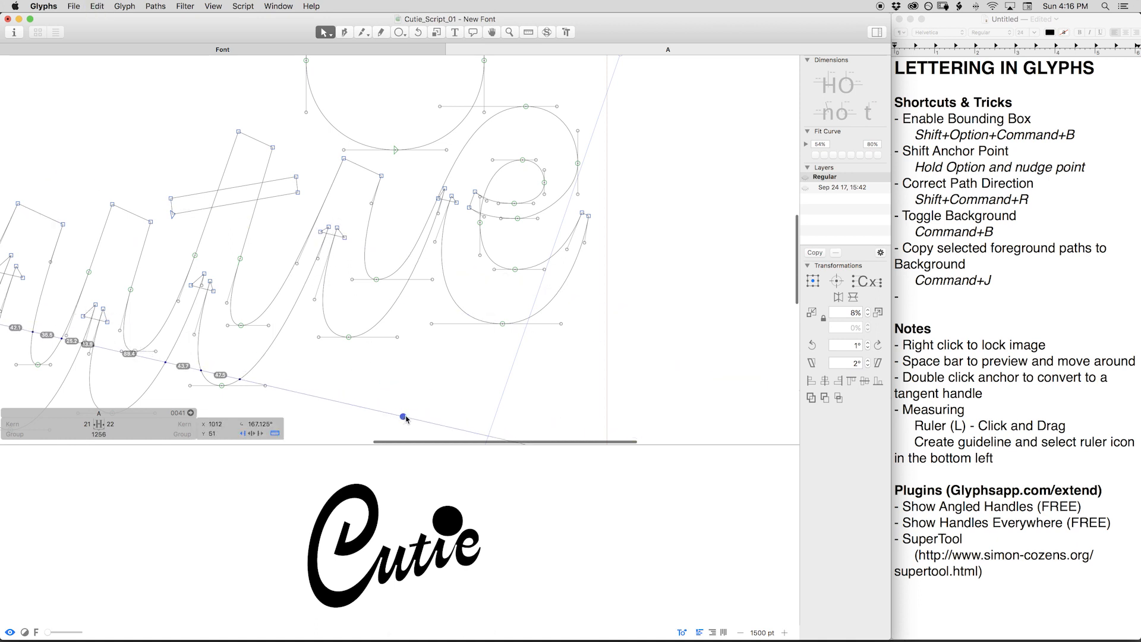
click(426, 399)
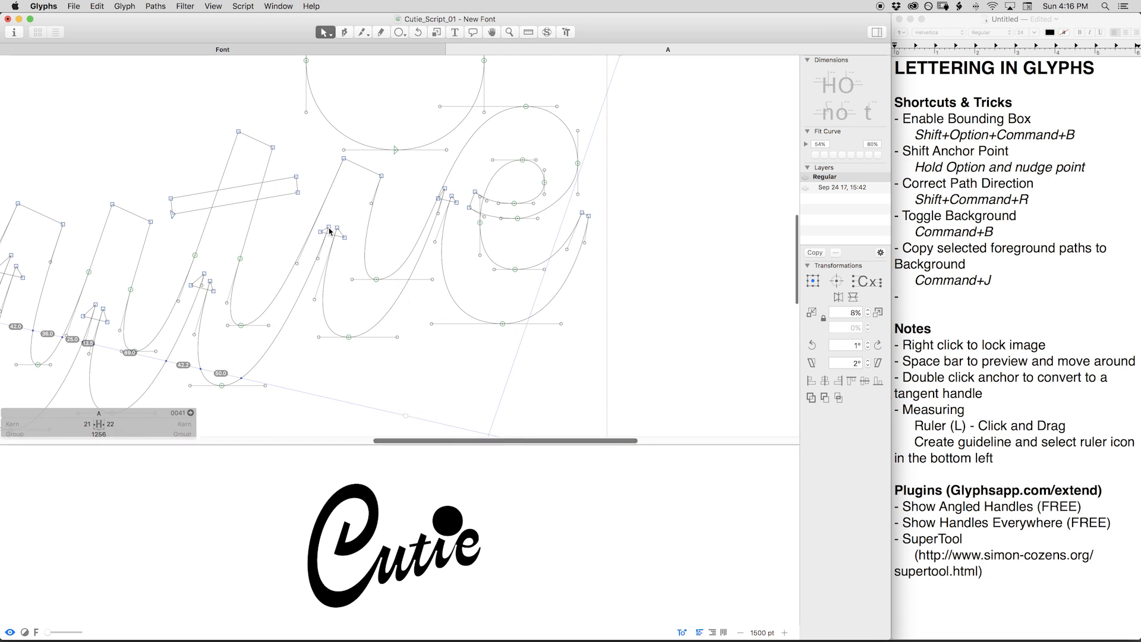
Select the join nodes between t and i with their adjoining curves, and copy those paths to the background.
drag(352, 249, 298, 211)
drag(349, 325, 334, 357)
shift+click(220, 386)
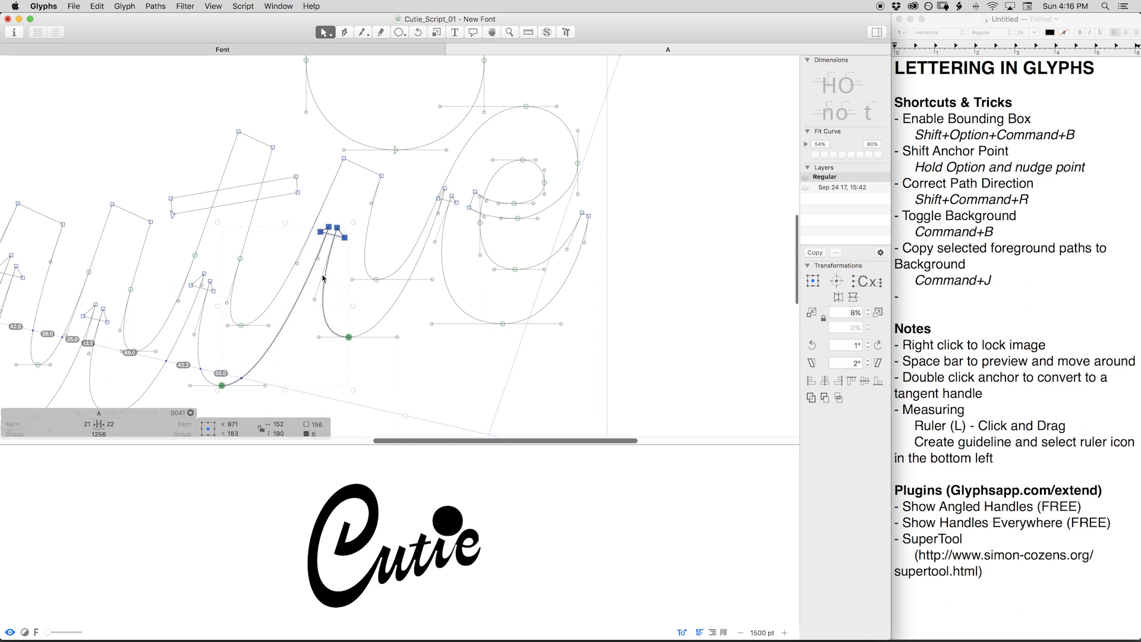
key(space)
drag(353, 281, 477, 255)
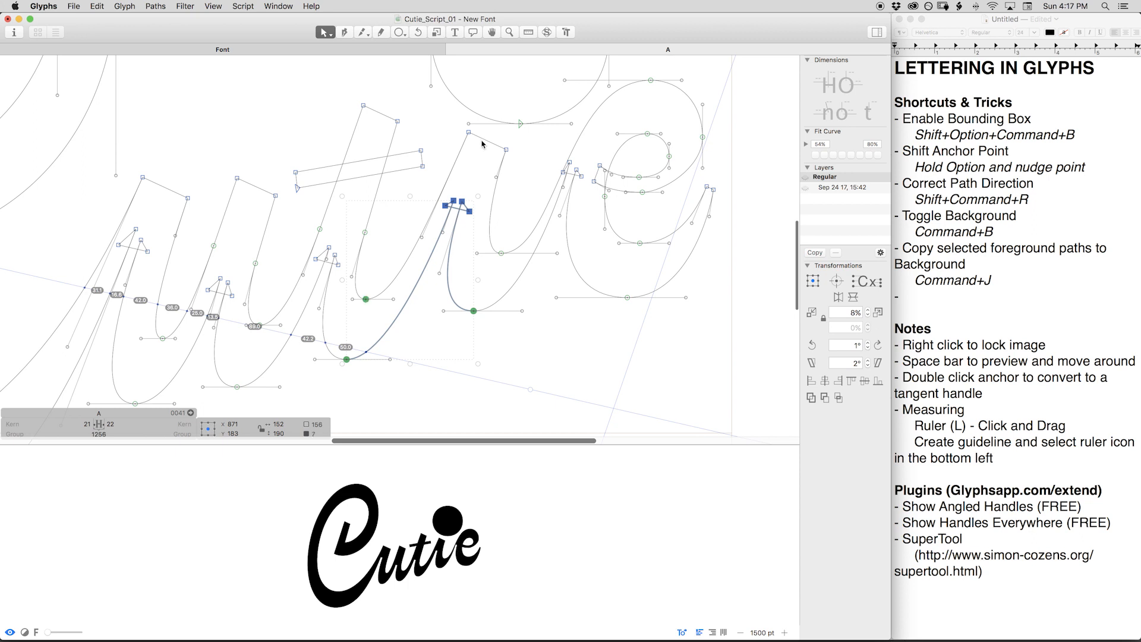
shift+click(432, 244)
key(super+c)
key(super+j)
Move the copied join in the background over the i–e join at X 1031, Y 279, and return to the foreground.
key(super+b)
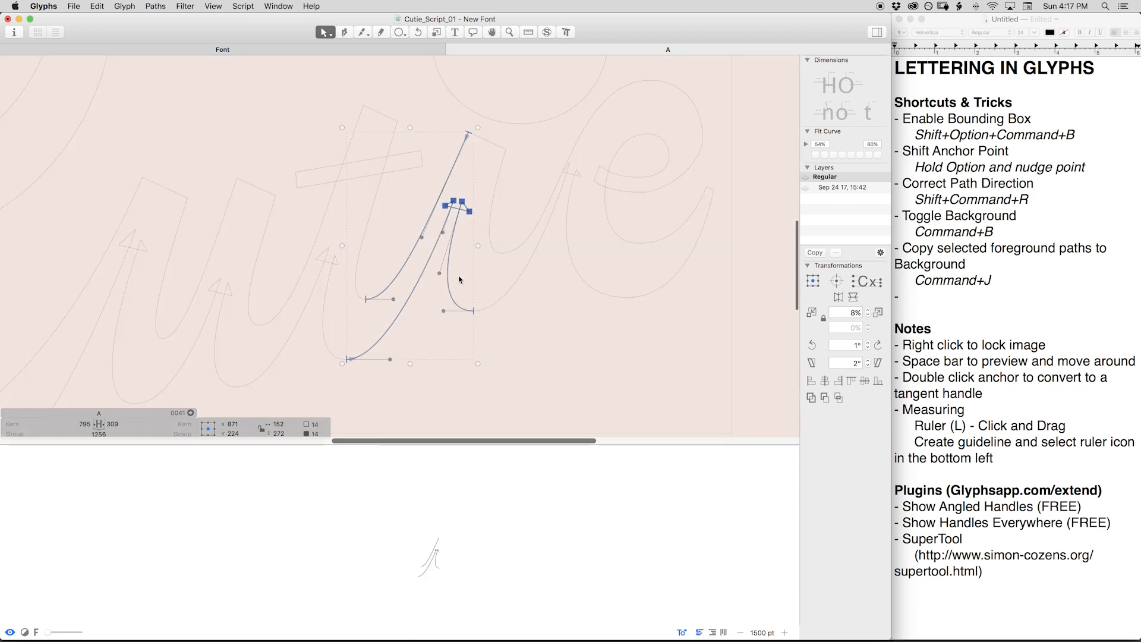
drag(365, 299, 500, 257)
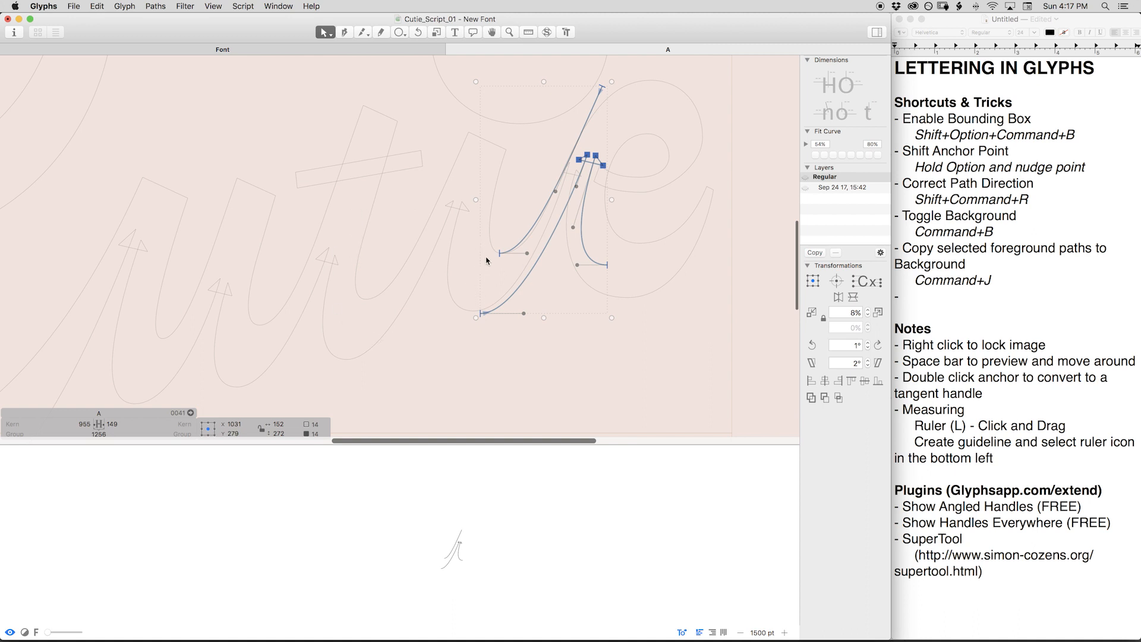
key(super+b)
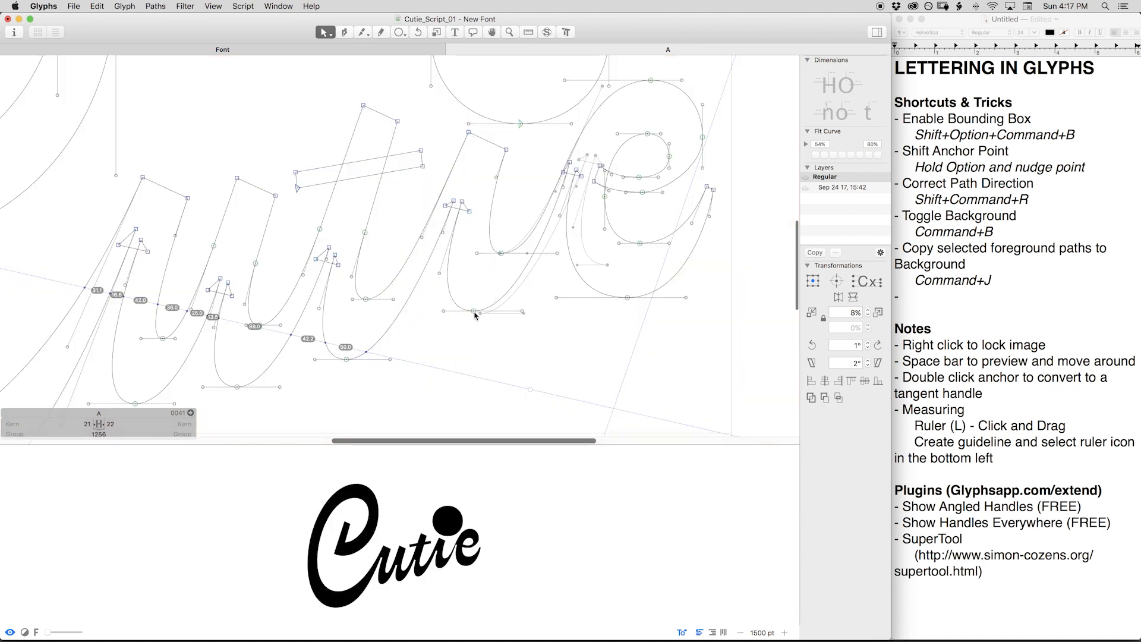
Shift the i's bottom curve node to X 955, Y 143, and lengthen the inner curve's horizontal handle to 63 units.
drag(475, 313, 524, 314)
click(526, 313)
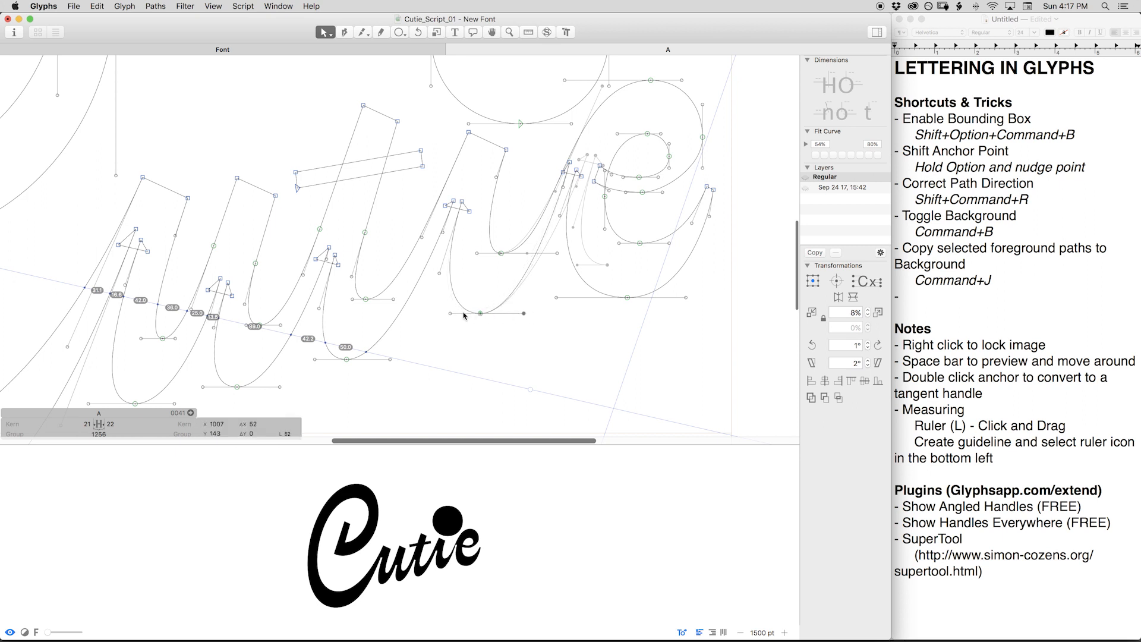
drag(449, 313, 445, 314)
key(super+z)
key(super+z)
key(space)
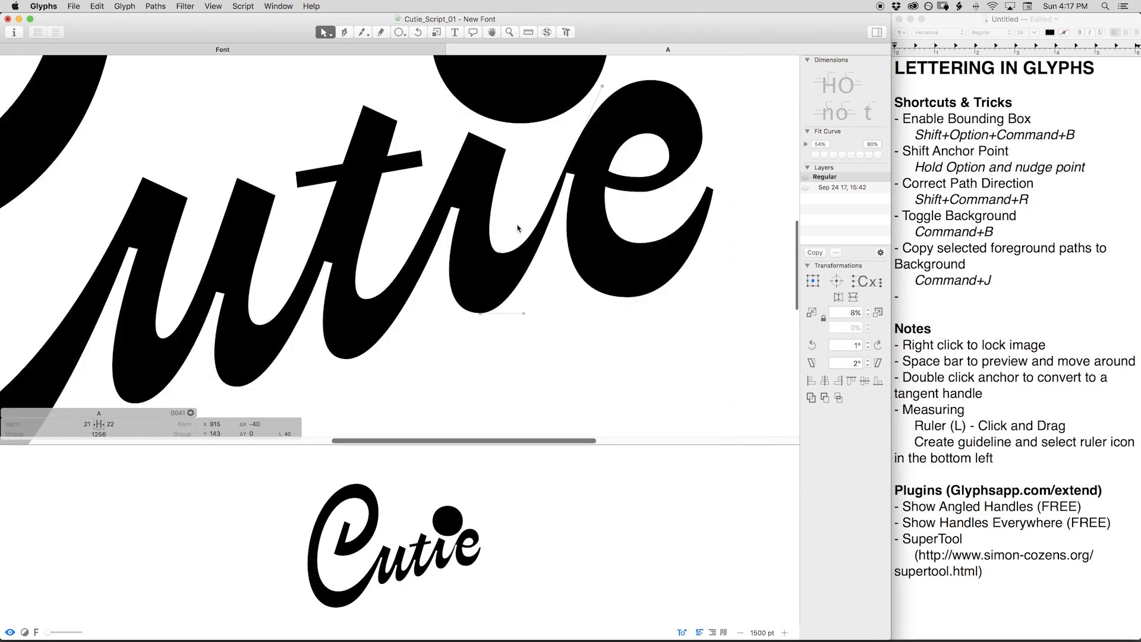
key(space)
mouse_move(557, 253)
mouse_down()
mouse_move(531, 254)
mouse_move(557, 255)
mouse_up()
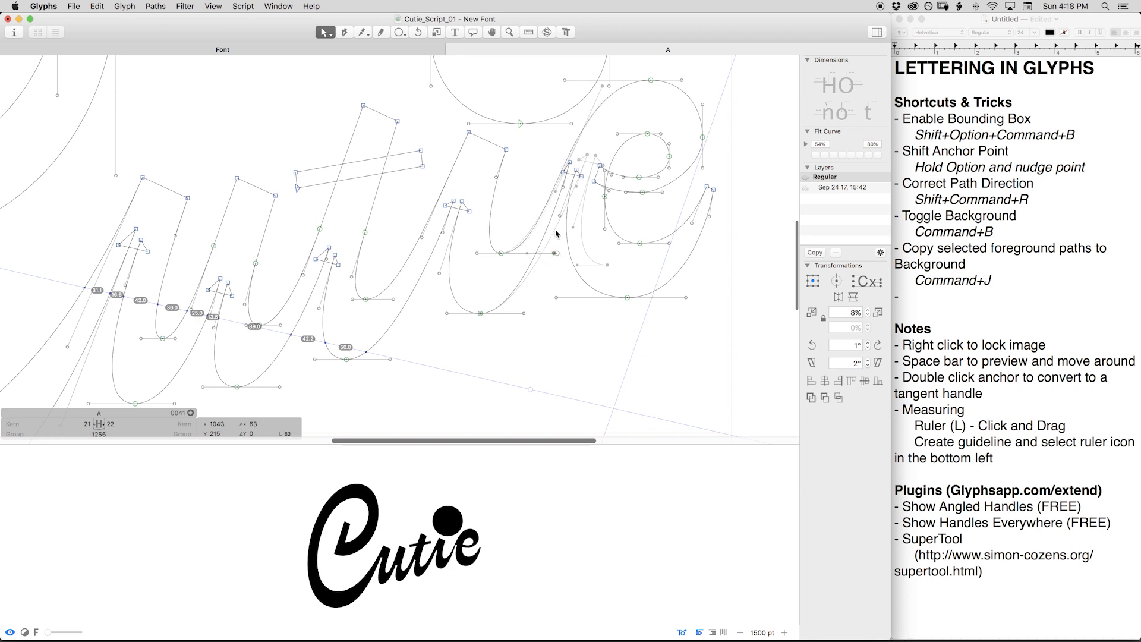
Realign the background copy of the join against the i–e join, placing it at X 1019, Y 255.
key(space)
drag(558, 172, 447, 228)
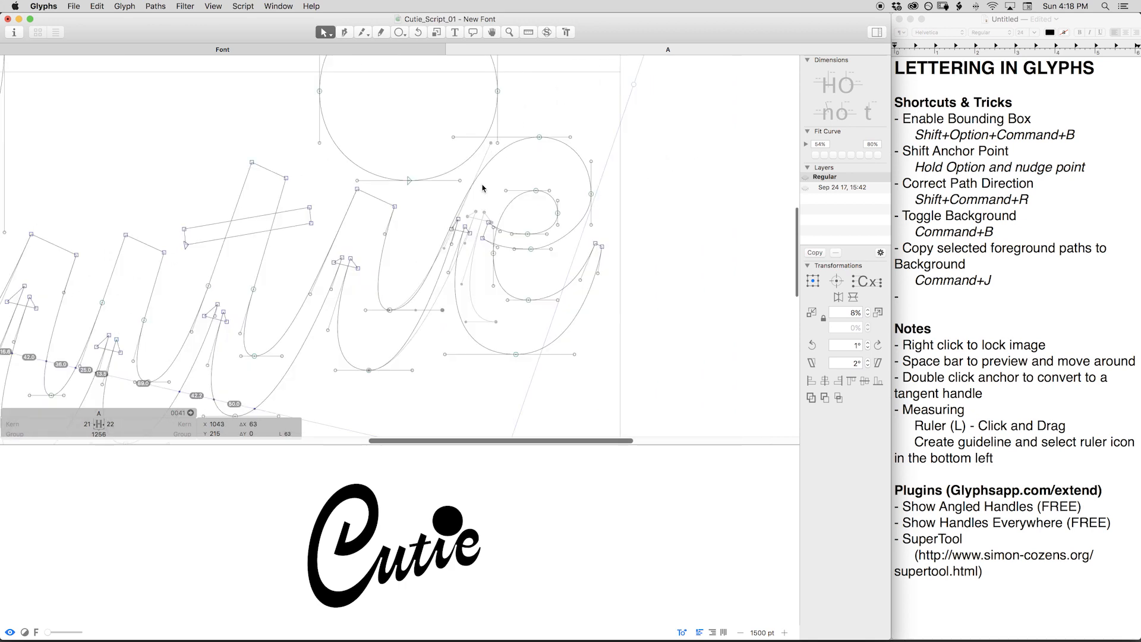
key(super+equal)
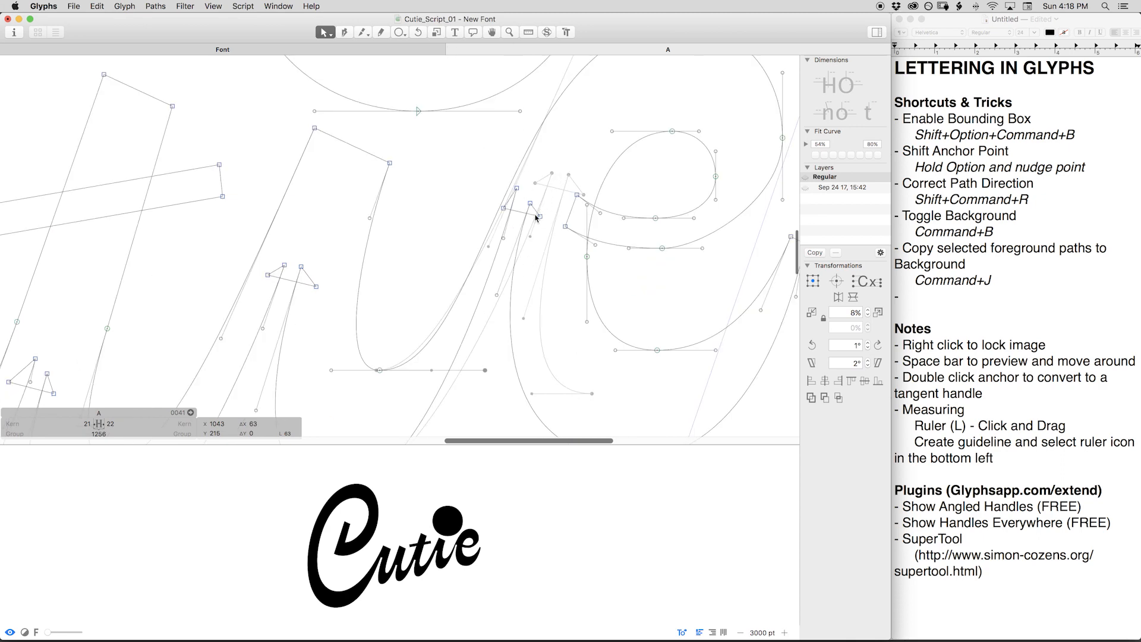
key(super+b)
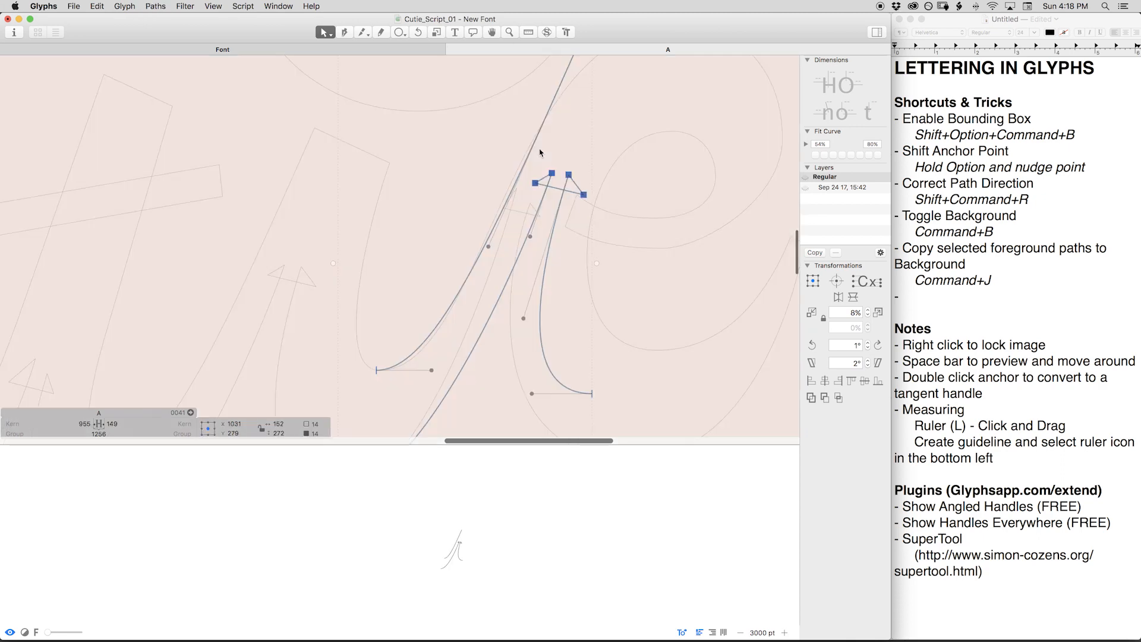
key(super+b)
key(super+b)
mouse_move(585, 197)
mouse_down()
mouse_move(556, 221)
mouse_move(550, 236)
mouse_move(561, 236)
mouse_up()
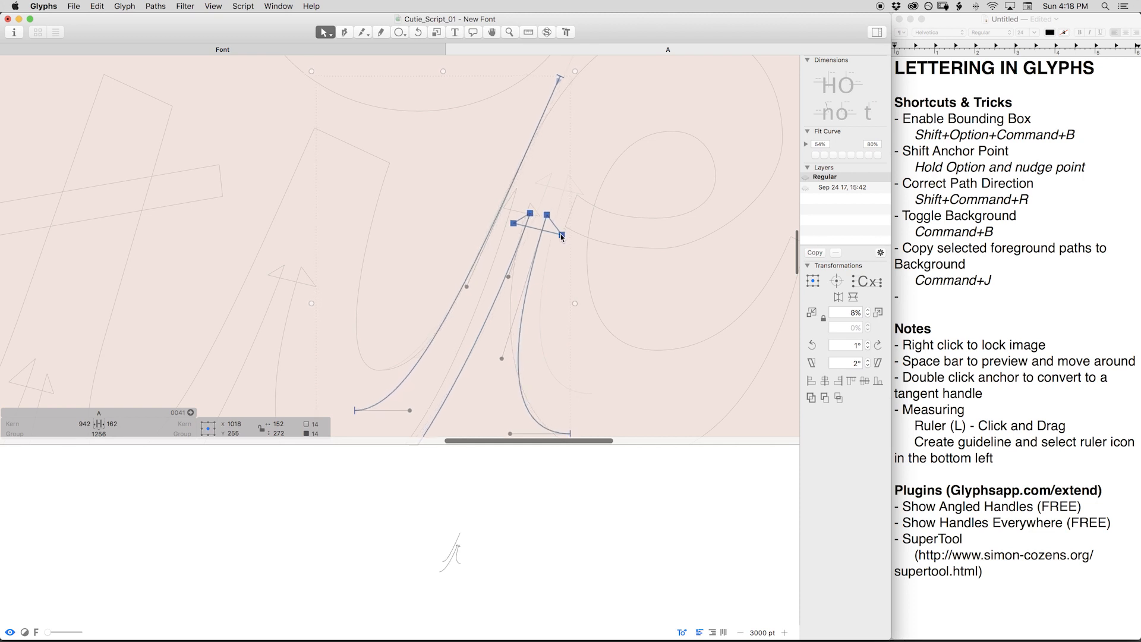
drag(561, 234, 560, 236)
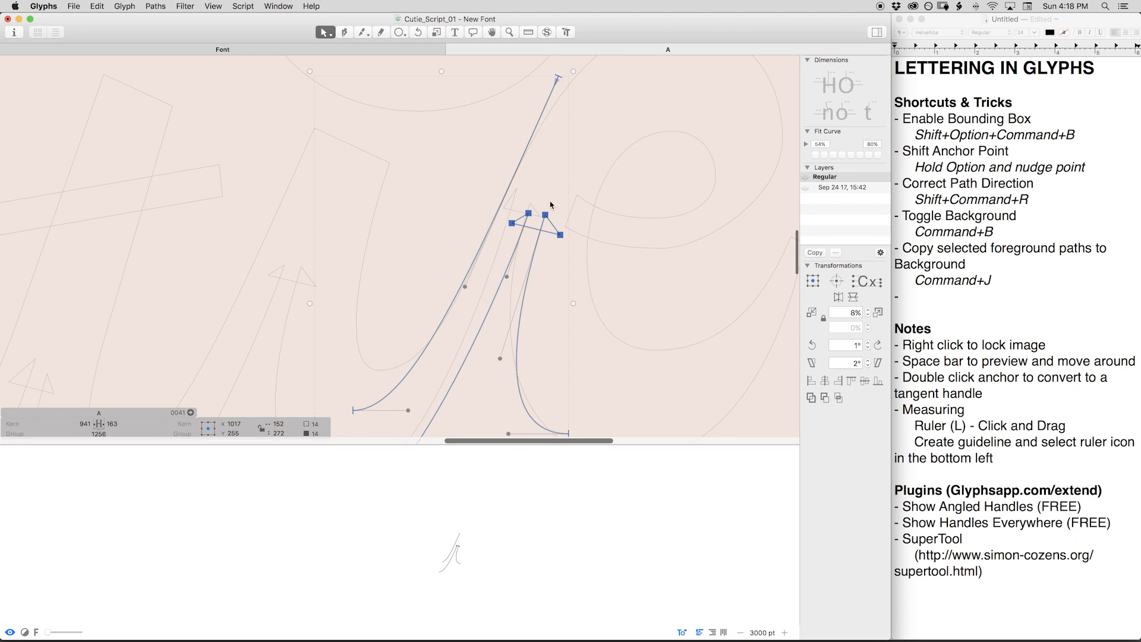
key(super+b)
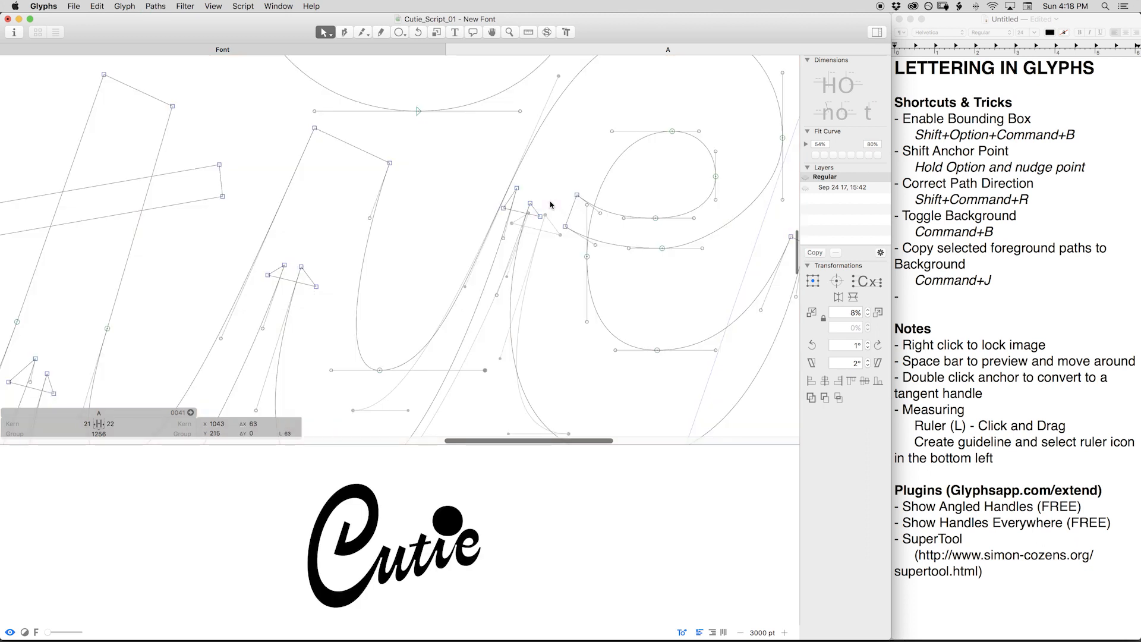
key(super+b)
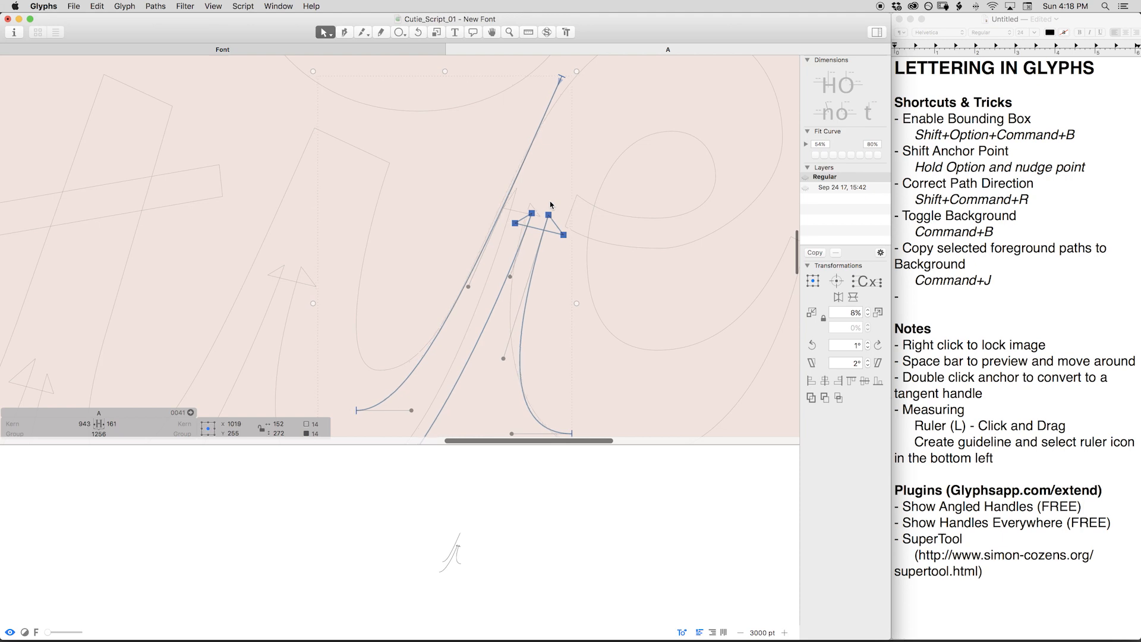
Return to the foreground and move the i–e join nodes onto the background copy, placing the right peak node at X 1081, Y 308.
key(super+b)
key(space)
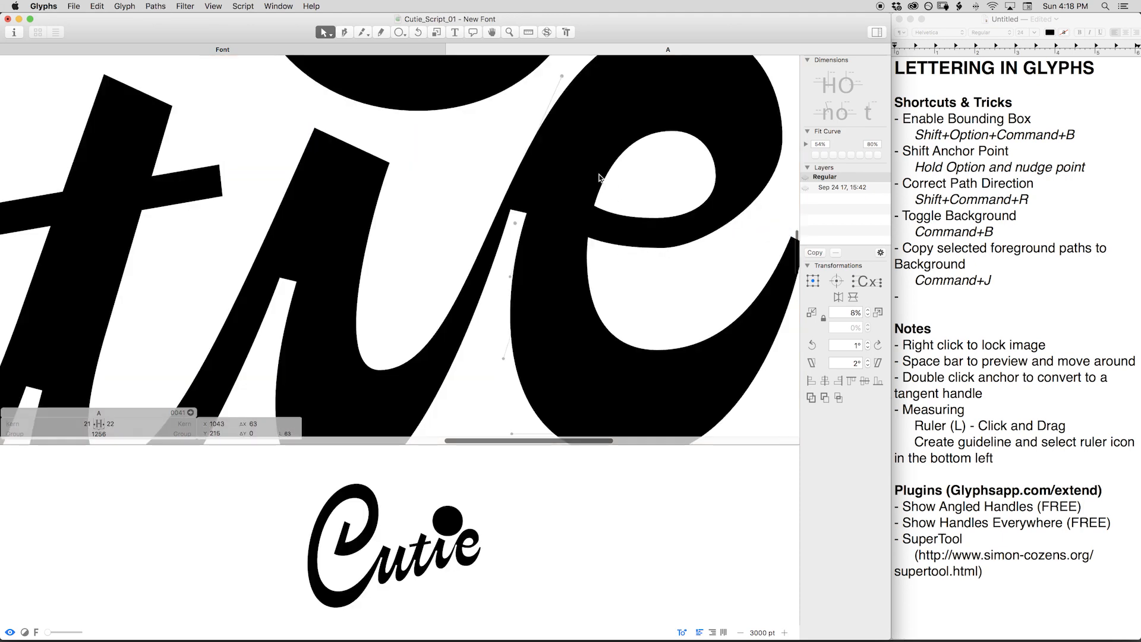
drag(573, 170, 476, 177)
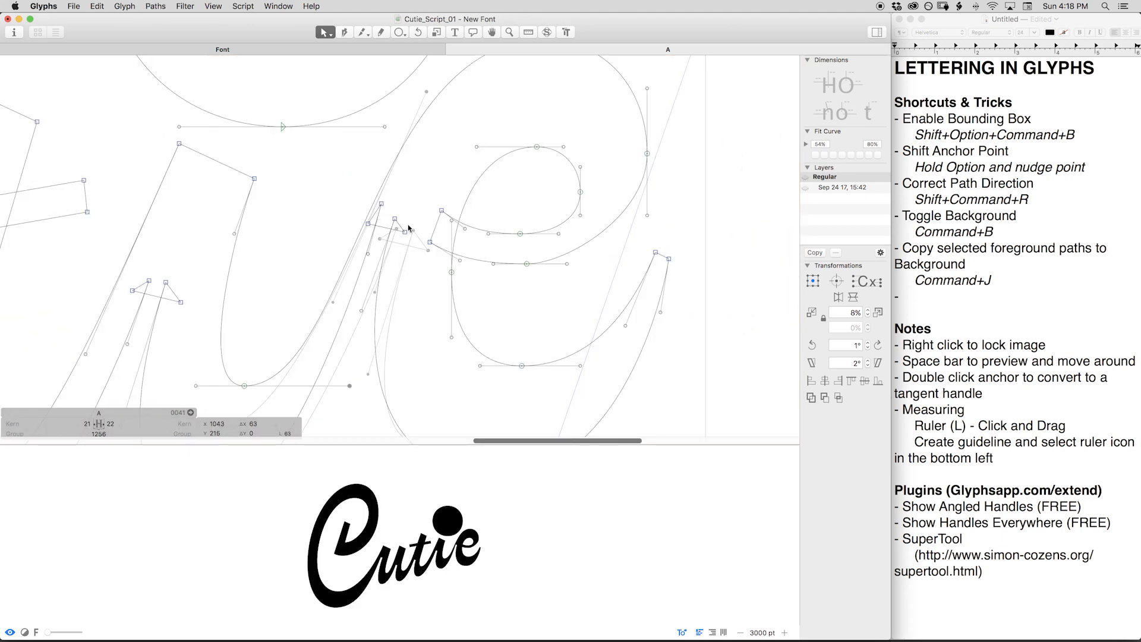
drag(419, 241, 360, 202)
drag(405, 232, 428, 250)
click(401, 240)
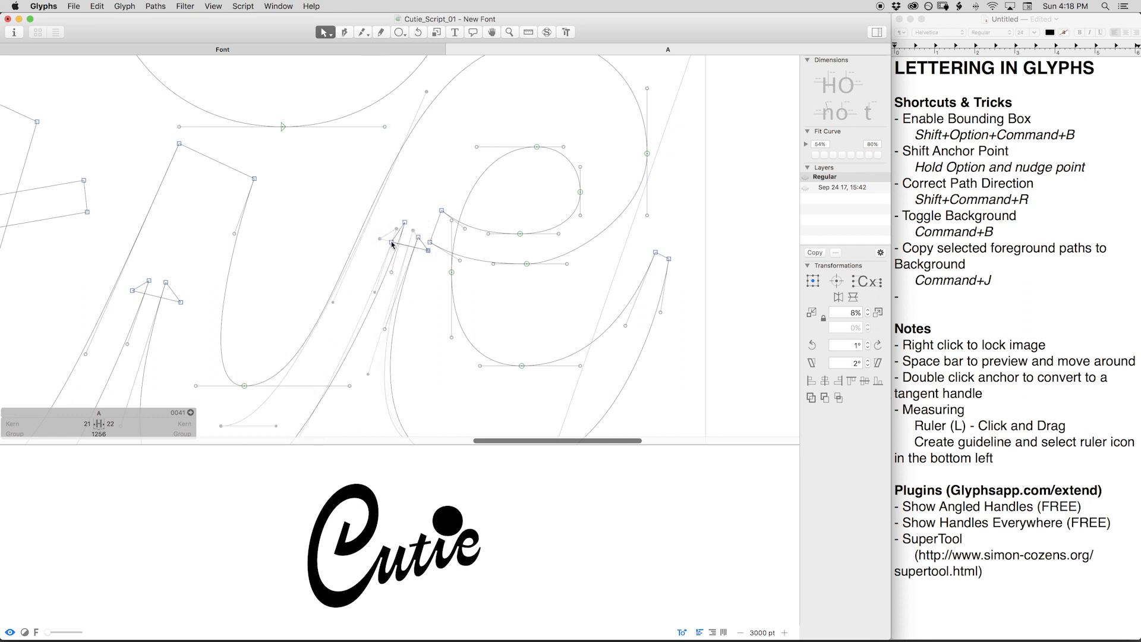
drag(391, 242, 413, 231)
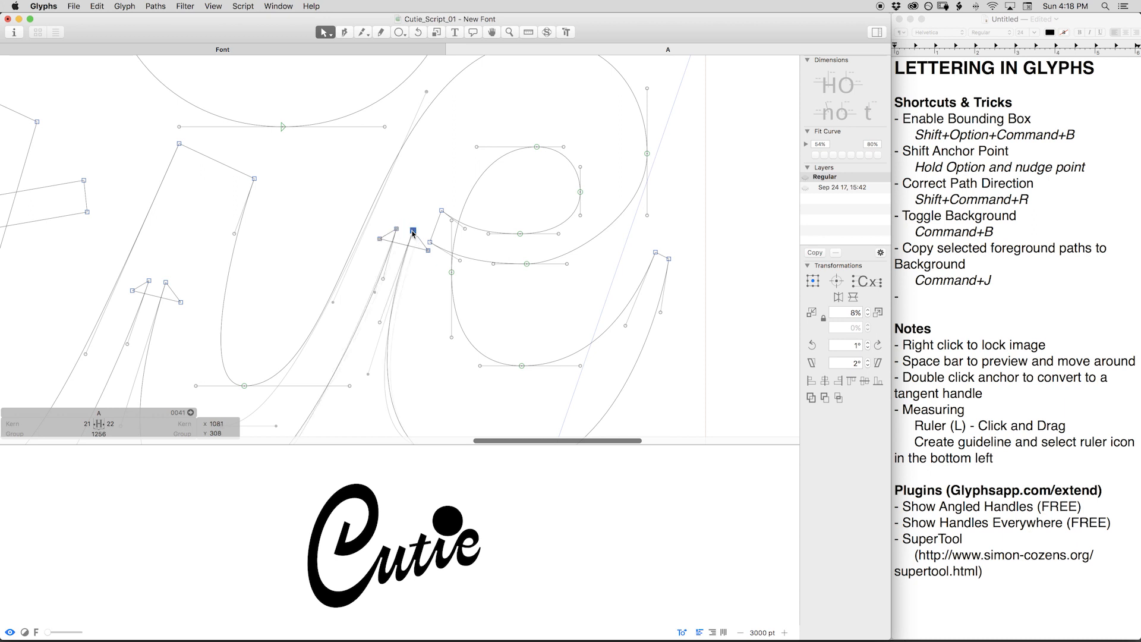
Extend the right handle of the i's outer bottom curve to X 1011, Y 143, a length of 56 units before the node.
key(space)
drag(387, 268, 424, 117)
key(space)
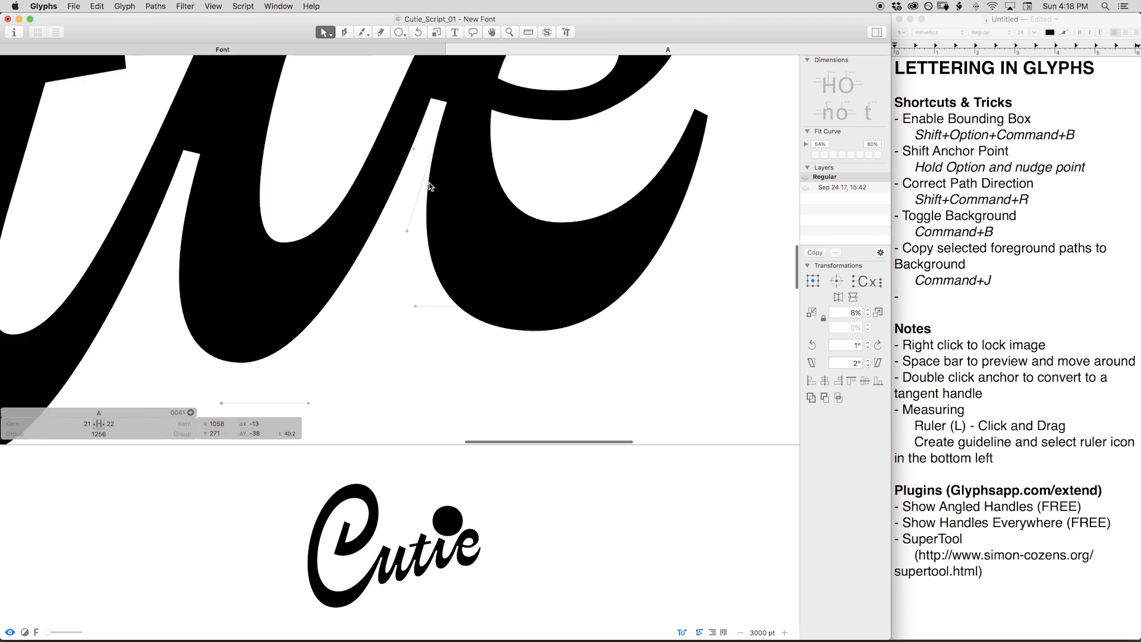
click(357, 319)
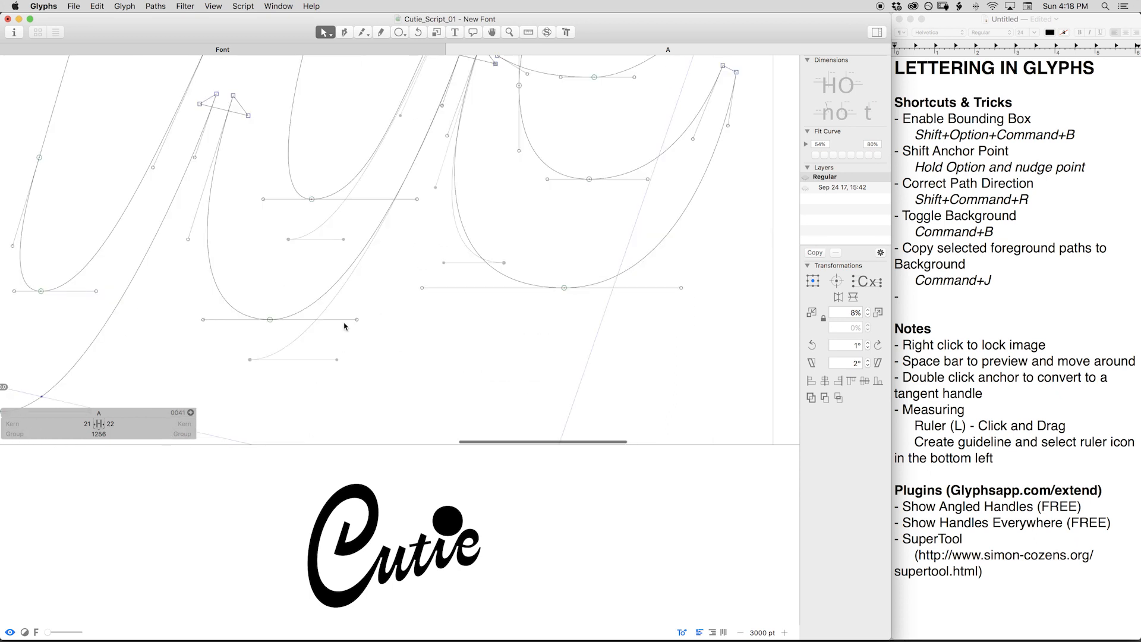
key(Right)
key(Right)
key(Right)
key(Right)
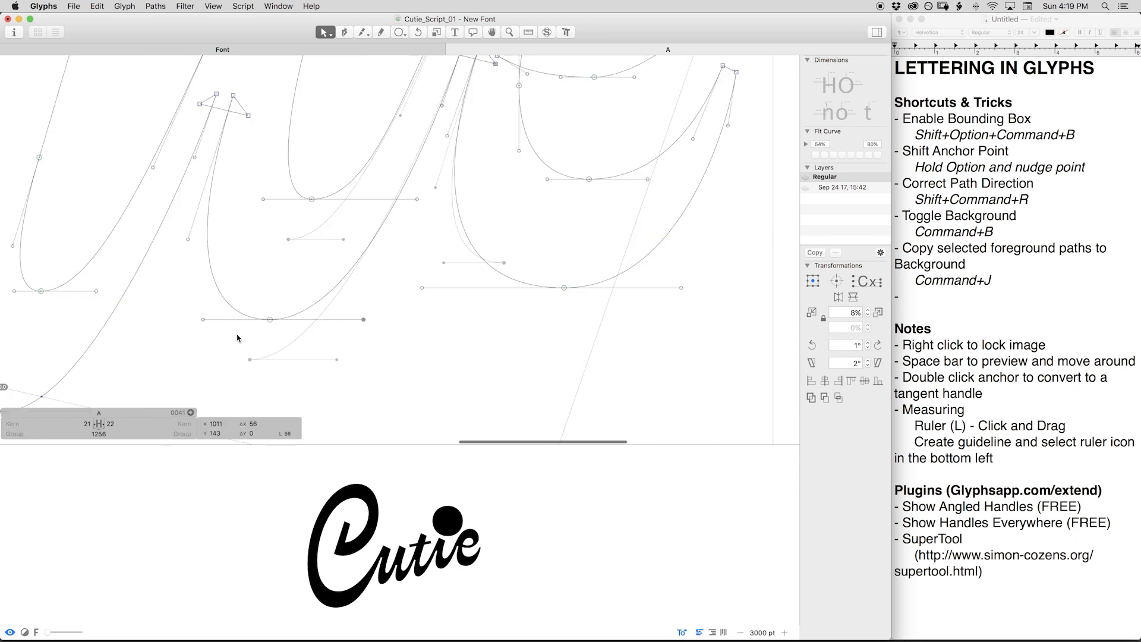
Shift the i's outer bottom curve node to X 952, Y 143, between its handles.
click(270, 319)
key(Left)
key(Left)
key(Left)
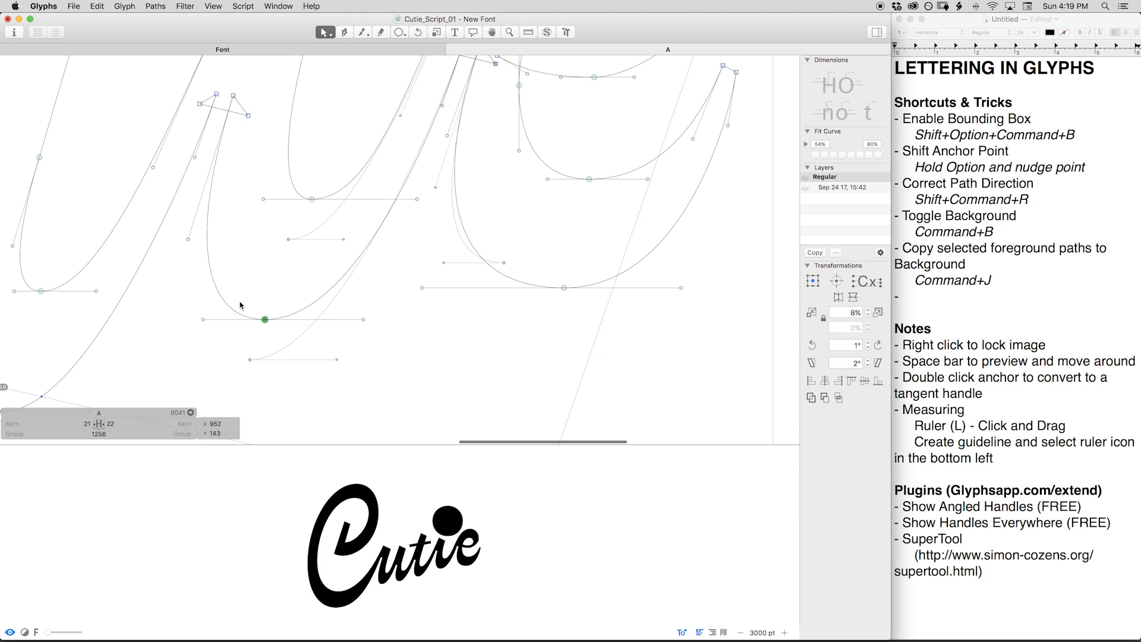
Shorten the left horizontal handle of the e's top curve node by about 6 units.
key(space)
drag(524, 162, 410, 312)
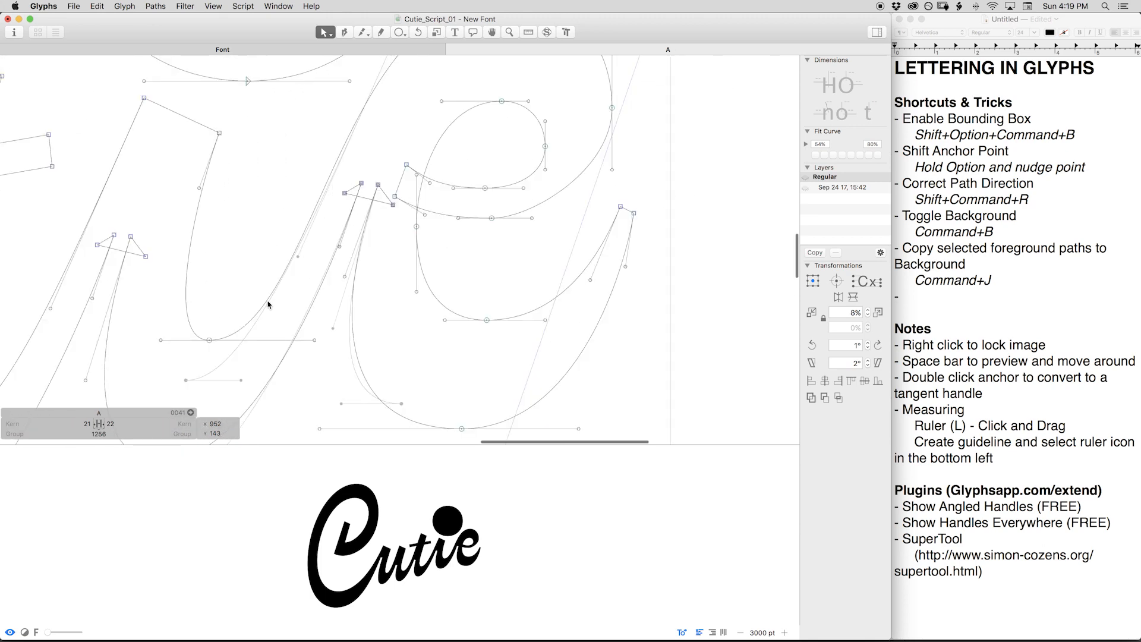
key(space)
drag(387, 186, 325, 228)
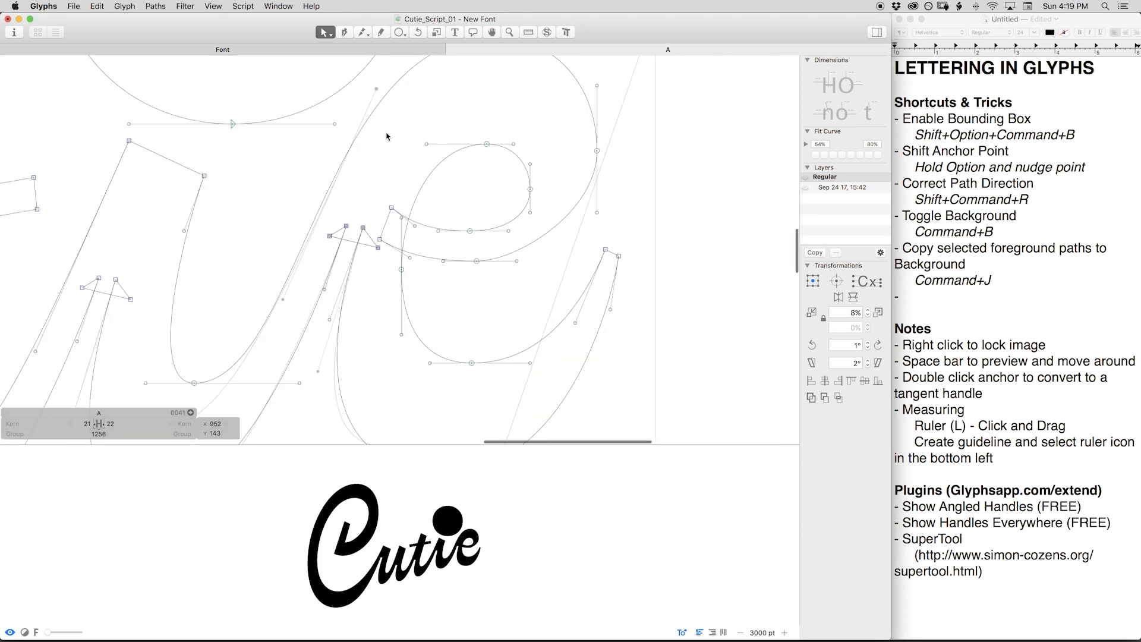
key(space)
drag(389, 137, 372, 217)
click(280, 118)
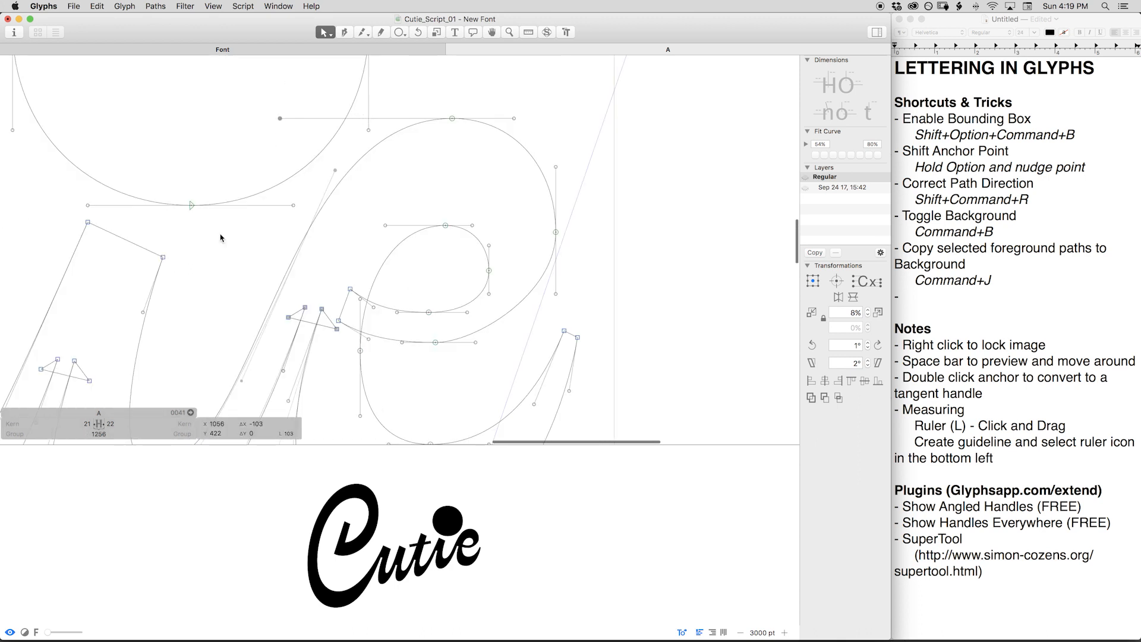
key(Right)
key(Right)
key(Right)
key(Right)
key(Right)
key(Right)
Shift the e's top curve node to X 1169, Y 422, and undo the last nudge of its left handle.
click(452, 118)
key(shift+Right)
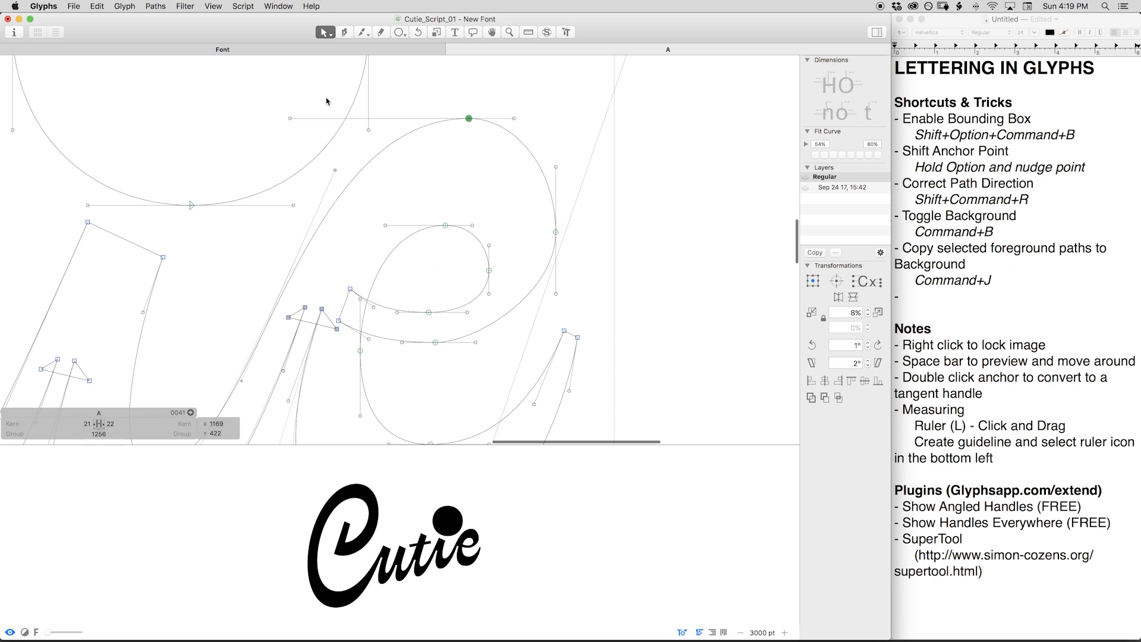
click(290, 118)
key(super+z)
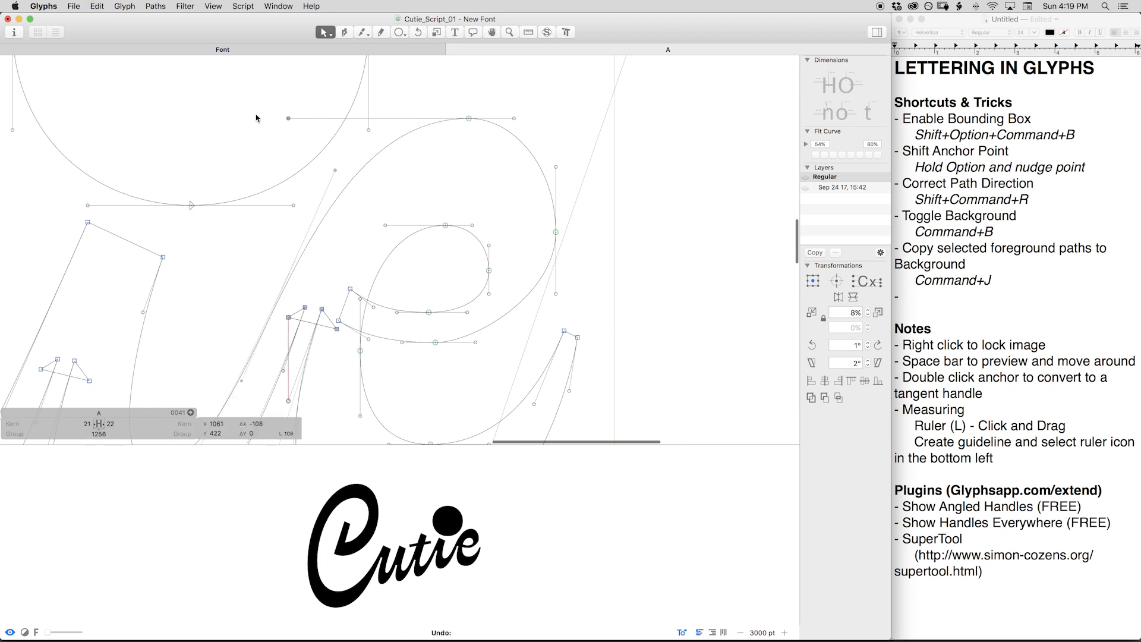
Shift the bottom node of the i's inner curve to X 982, Y 215, and preview the filled lettering.
key(space)
drag(273, 328, 416, 183)
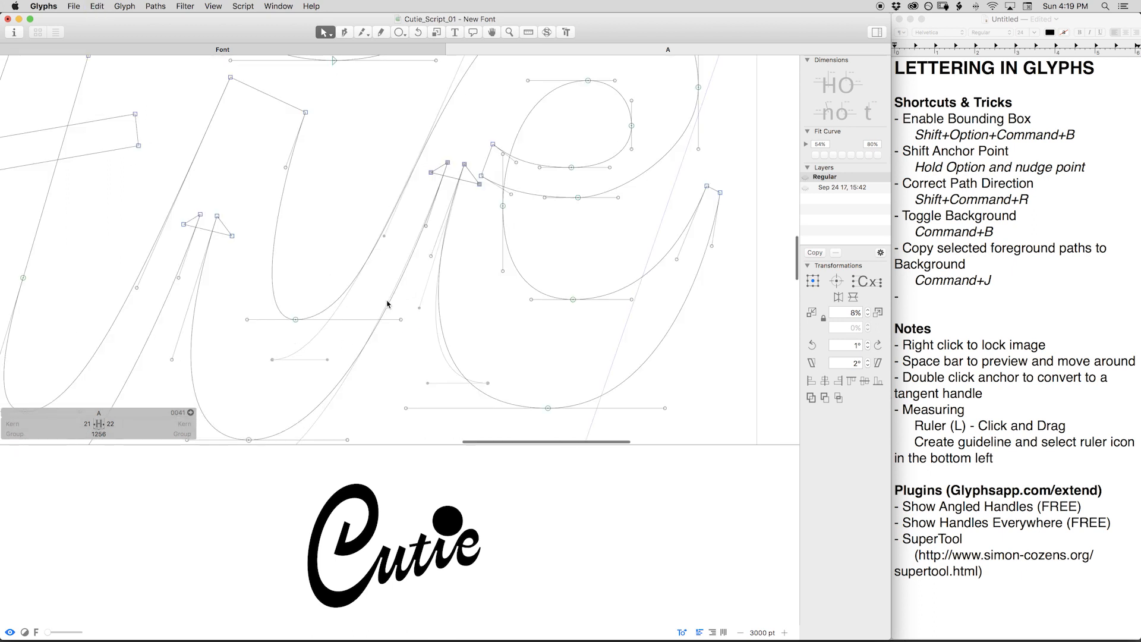
key(space)
drag(508, 153, 483, 221)
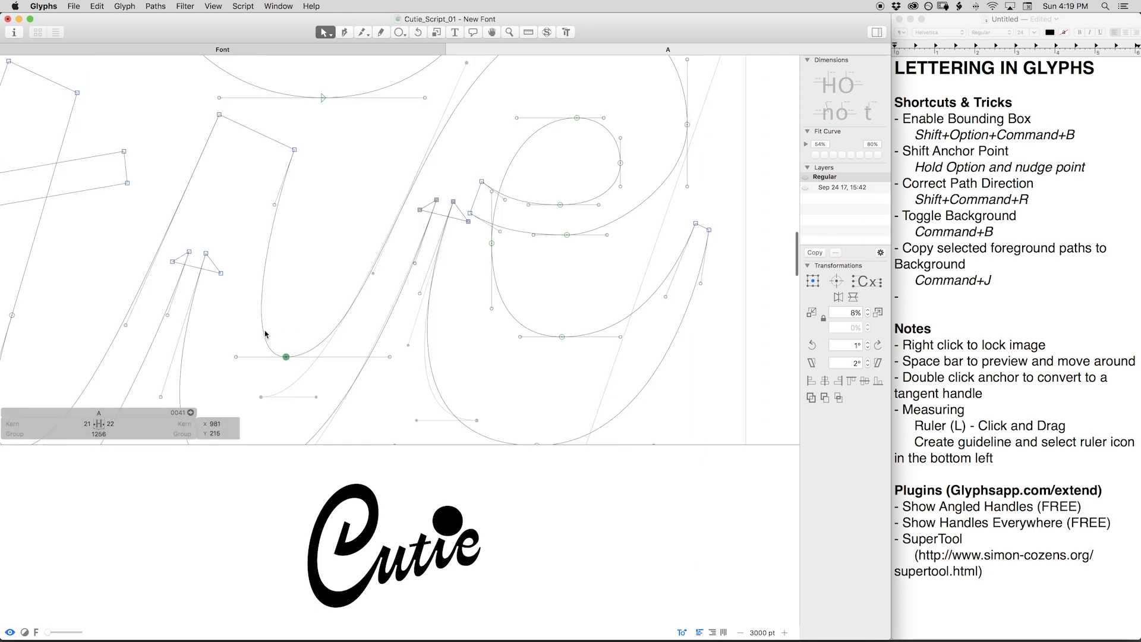
key(super+minus)
key(space)
drag(367, 179, 324, 200)
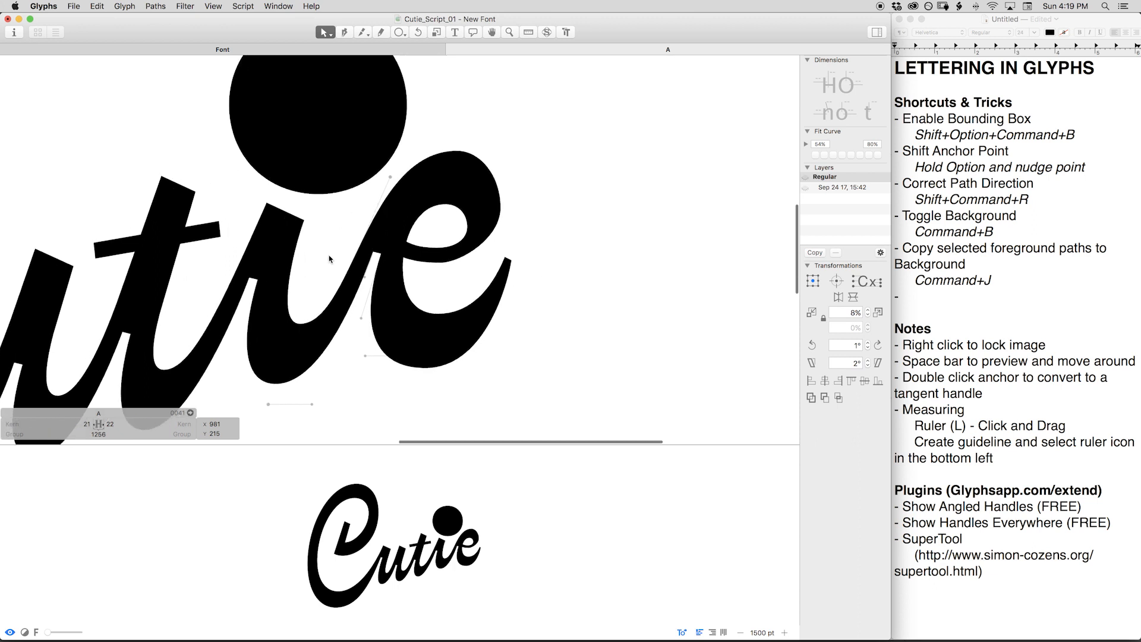
key(space)
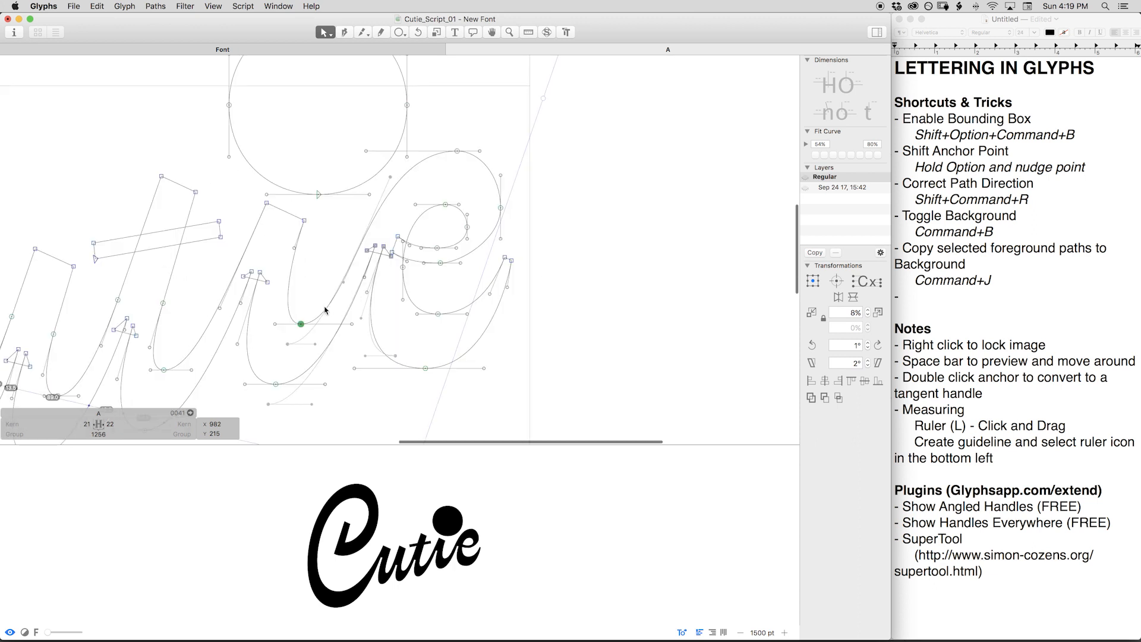
Select both handles of the long curve from the i's inner bottom to the e's top, and apply the Insert Inflections filter.
click(352, 324)
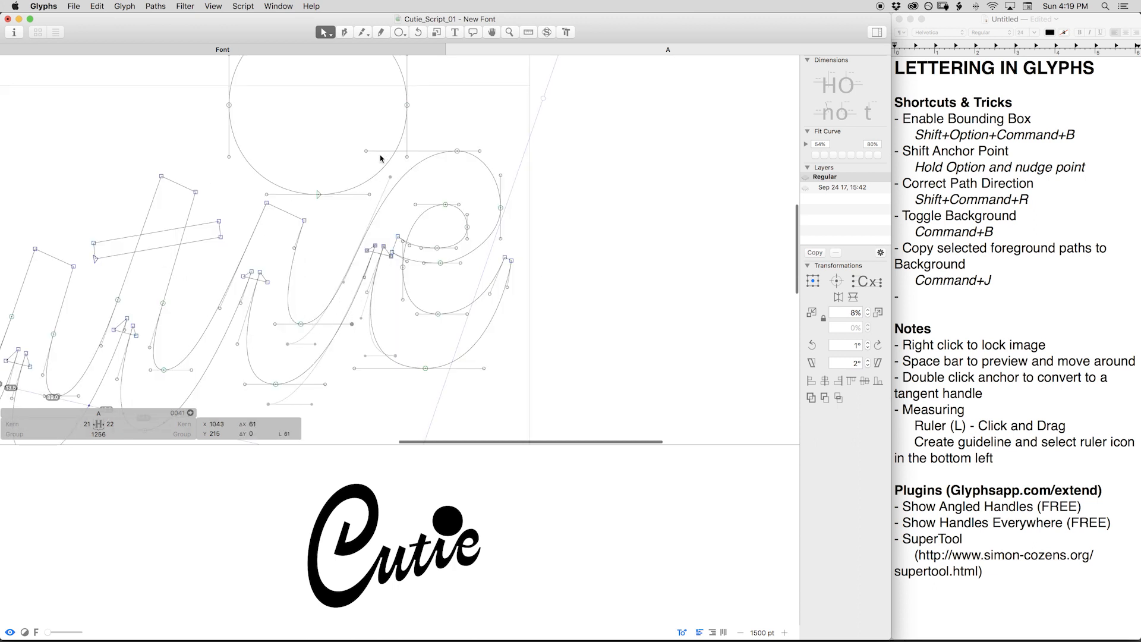
shift+click(366, 151)
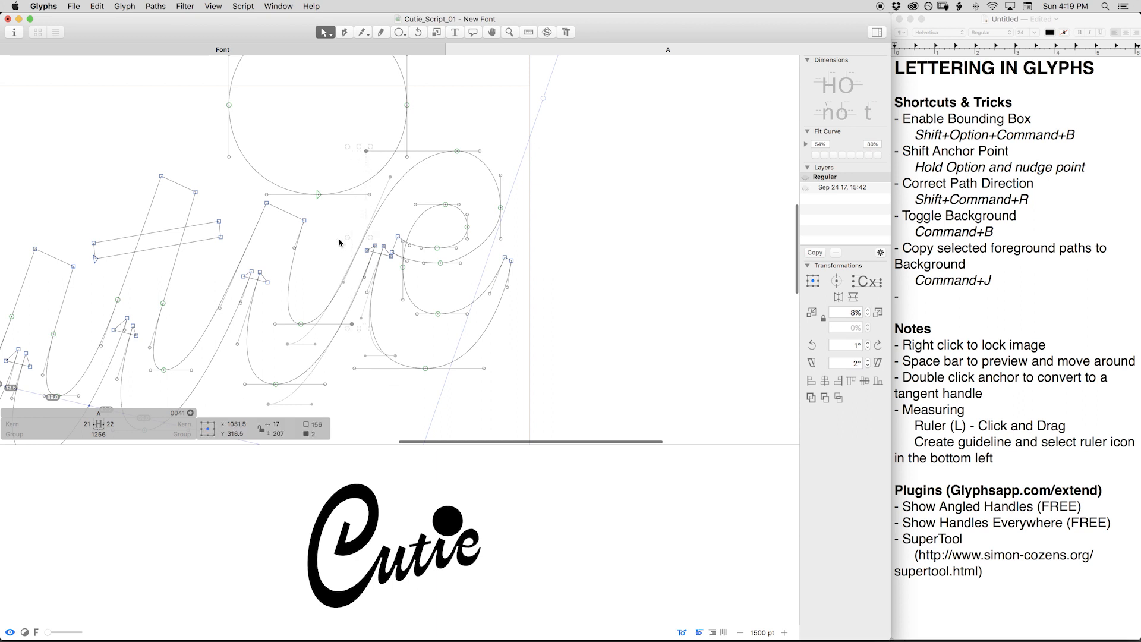
drag(347, 238, 371, 231)
key(super+z)
click(189, 7)
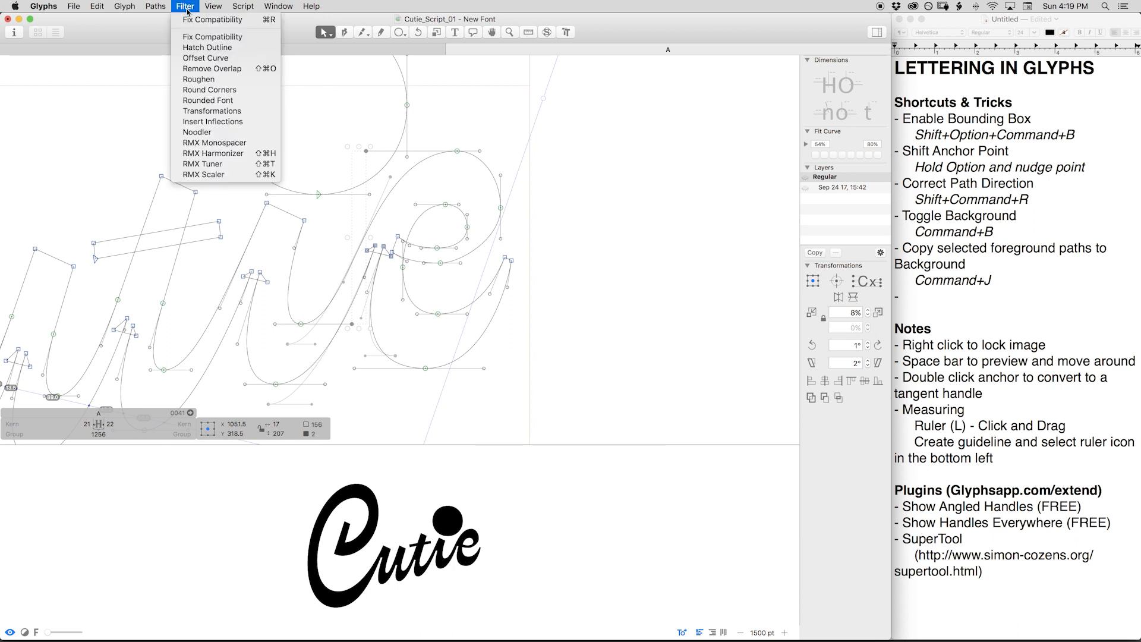
click(232, 123)
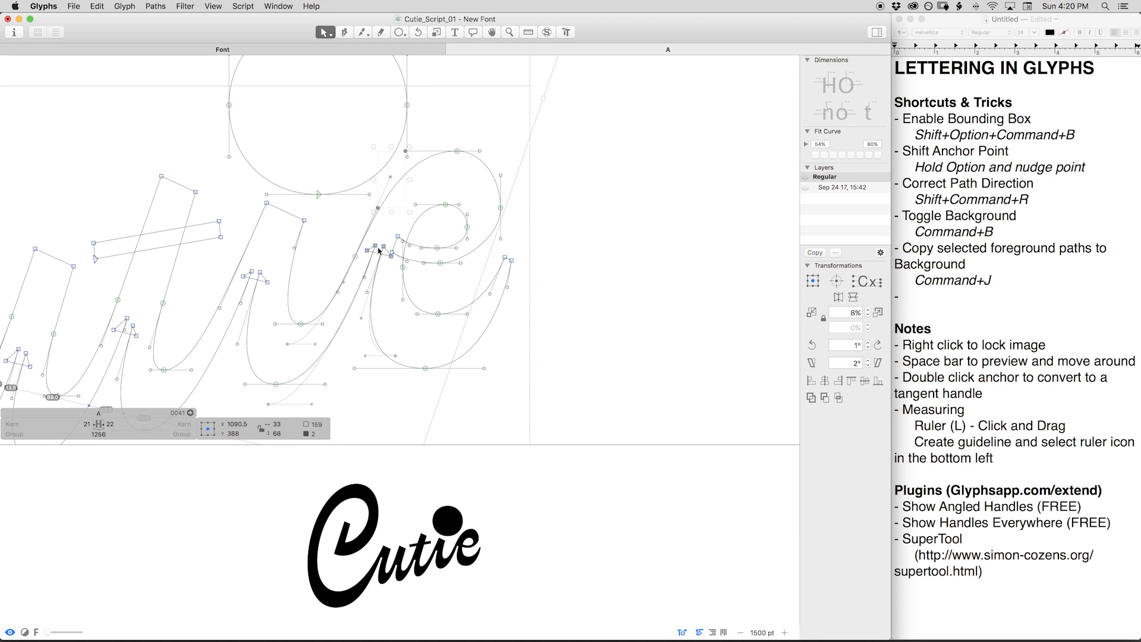
Move the inflection node to X 1046, Y 296, and fit the curve segment below it with the sixth Fit Curve preset.
drag(355, 259, 353, 264)
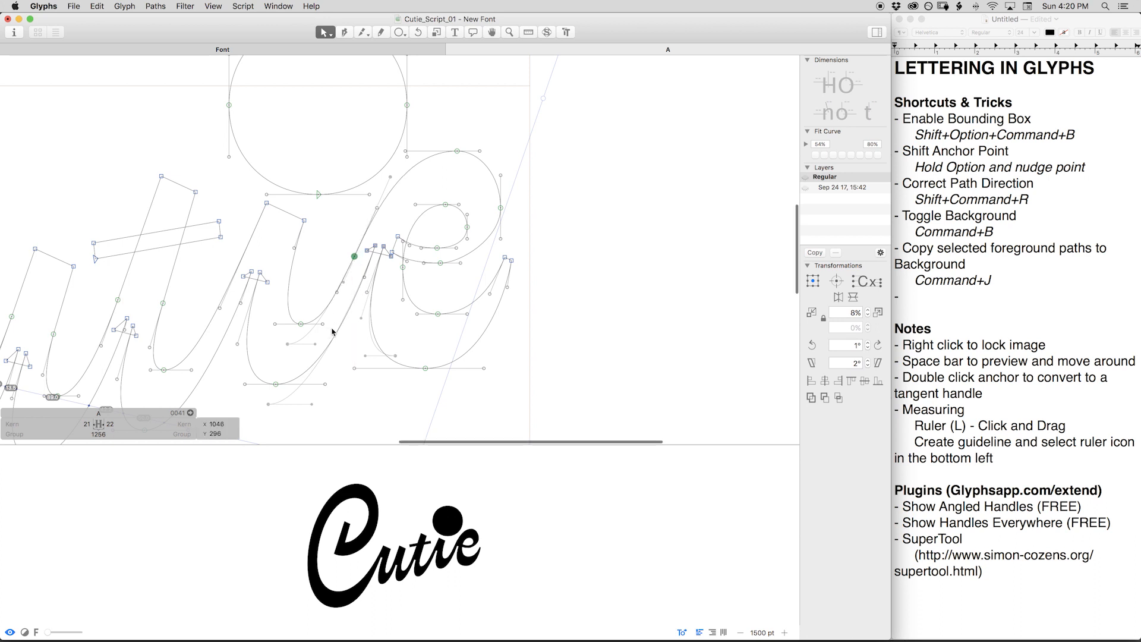
click(332, 331)
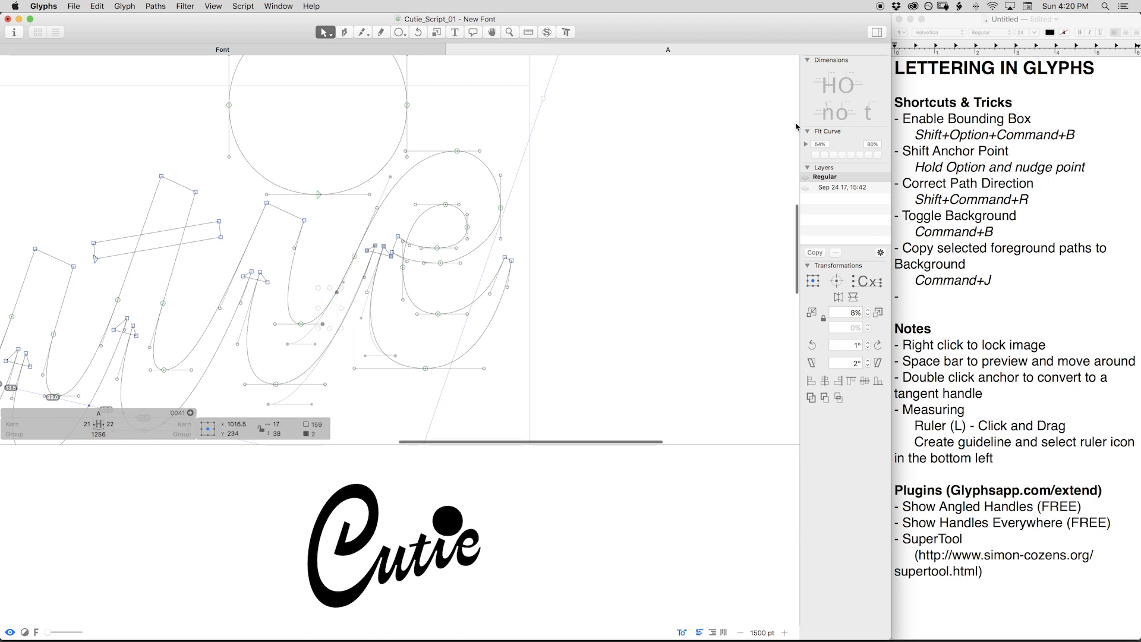
click(851, 156)
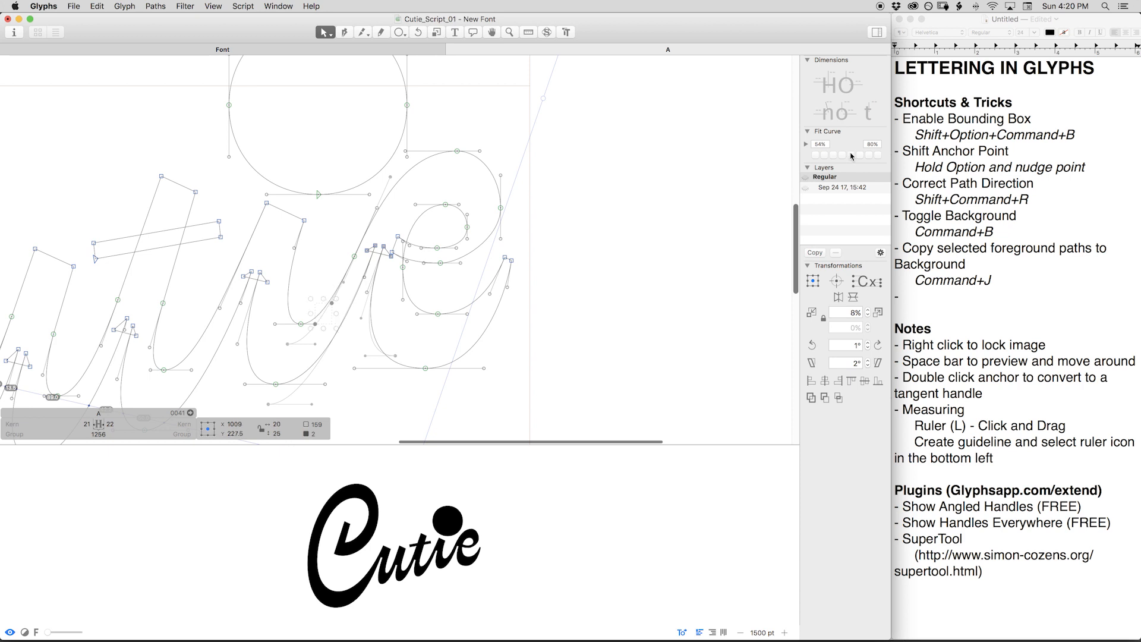
click(860, 155)
key(space)
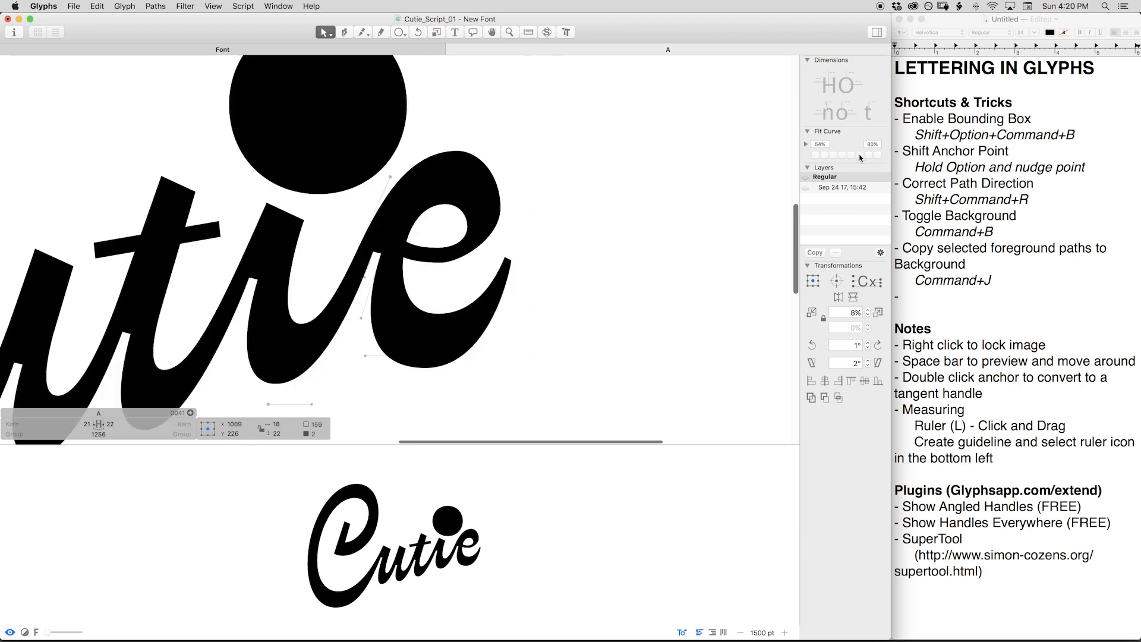
key(space)
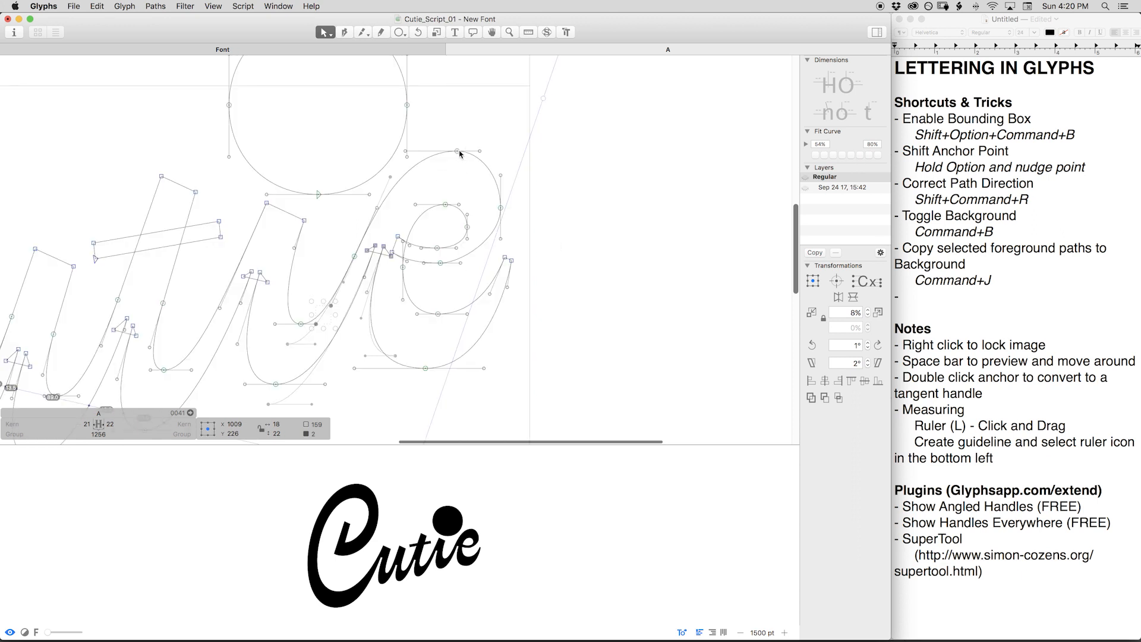
click(454, 151)
key(alt+shift+Right)
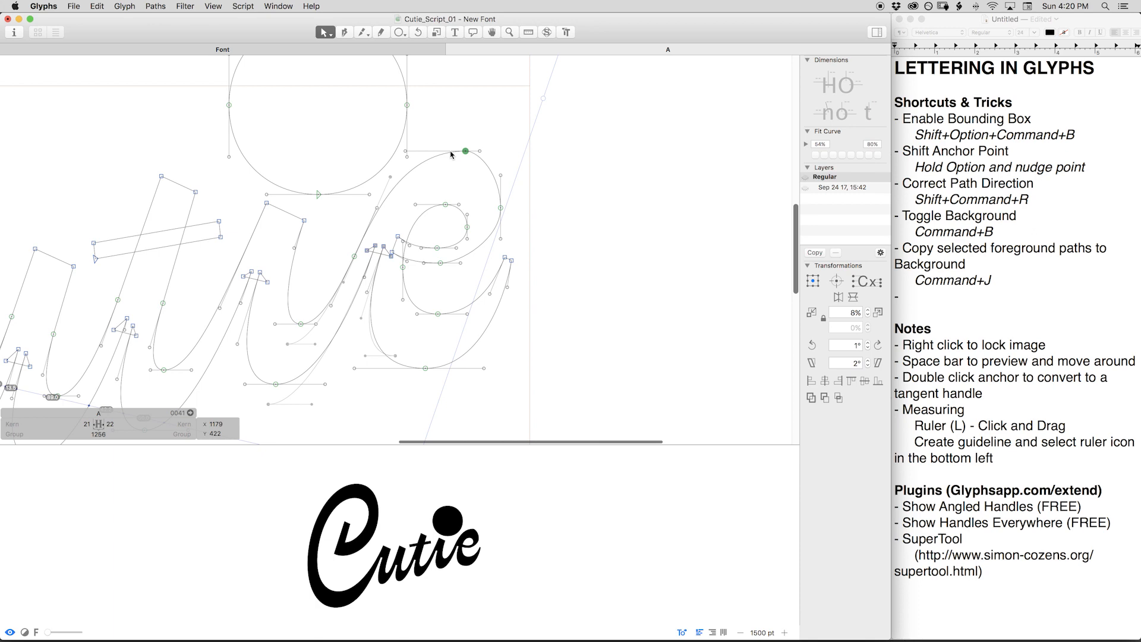
key(alt+shift+Left)
Raise the e's right extreme node by 10 units, and fit its upper-right curve at a Fit Curve minimum of 60%.
drag(504, 143, 479, 146)
click(500, 208)
key(alt+shift+Up)
click(815, 156)
drag(826, 145, 808, 145)
text(60)
key(Return)
click(815, 156)
key(space)
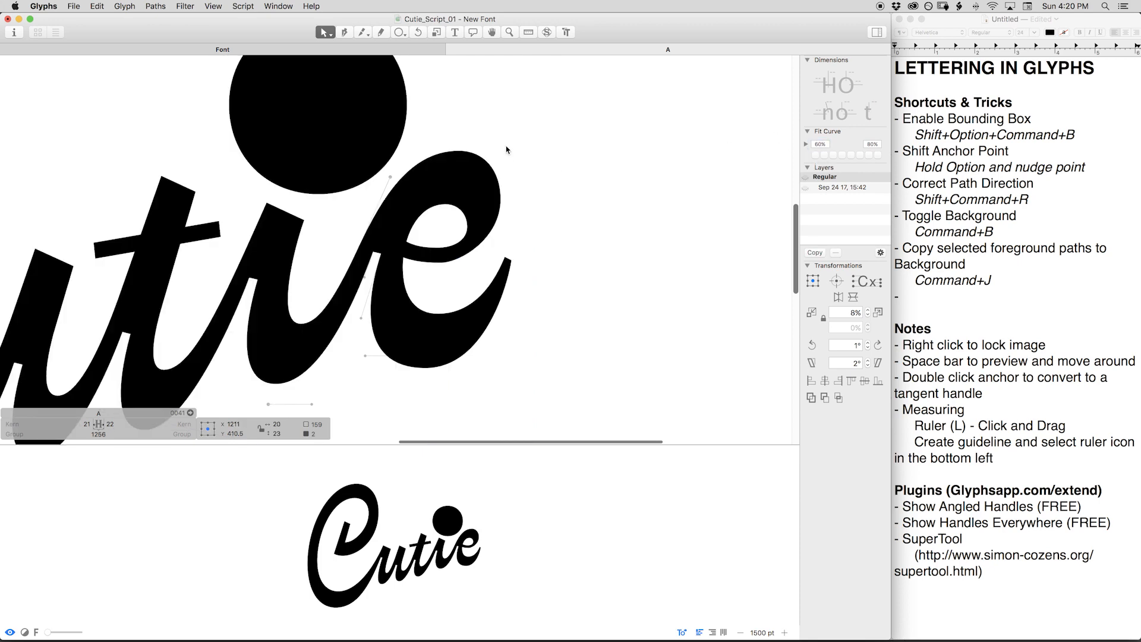
key(space)
drag(471, 251, 481, 223)
key(space)
click(435, 340)
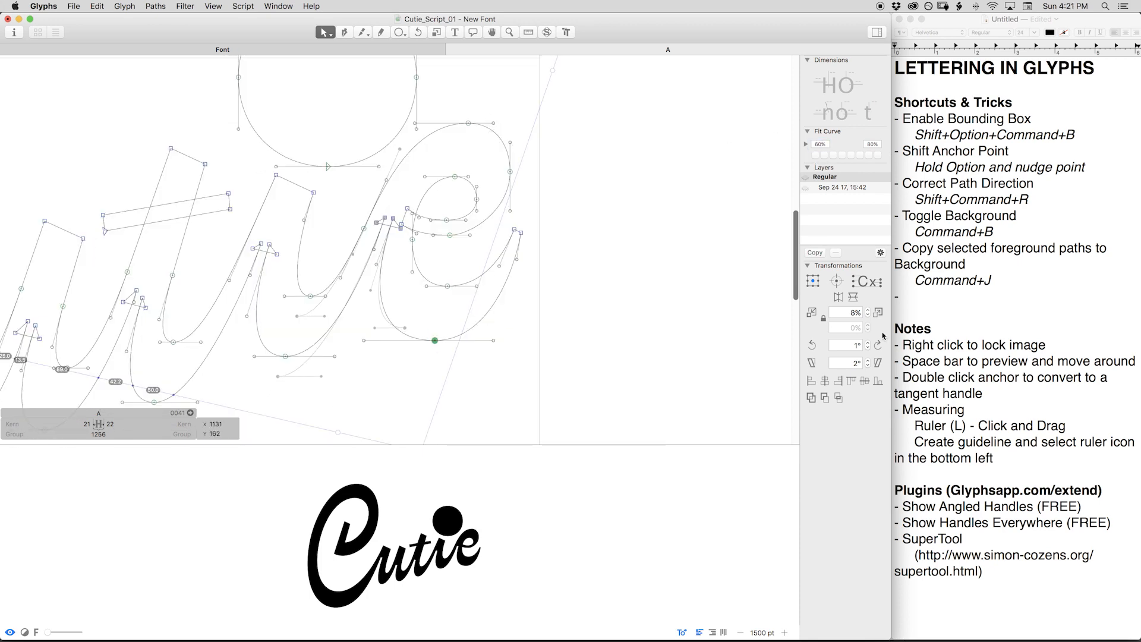
Switch to the TextEdit notes and add the line "- Insert Inflections" below Show Handles Everywhere in the Plugins list.
click(1008, 555)
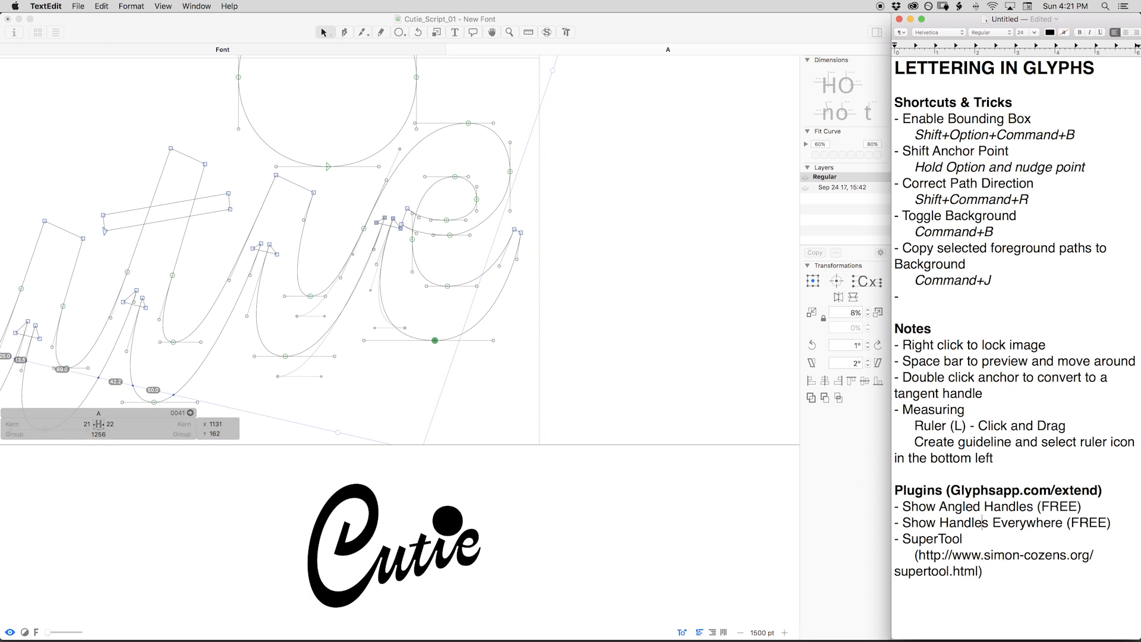
key(Return)
text(- I)
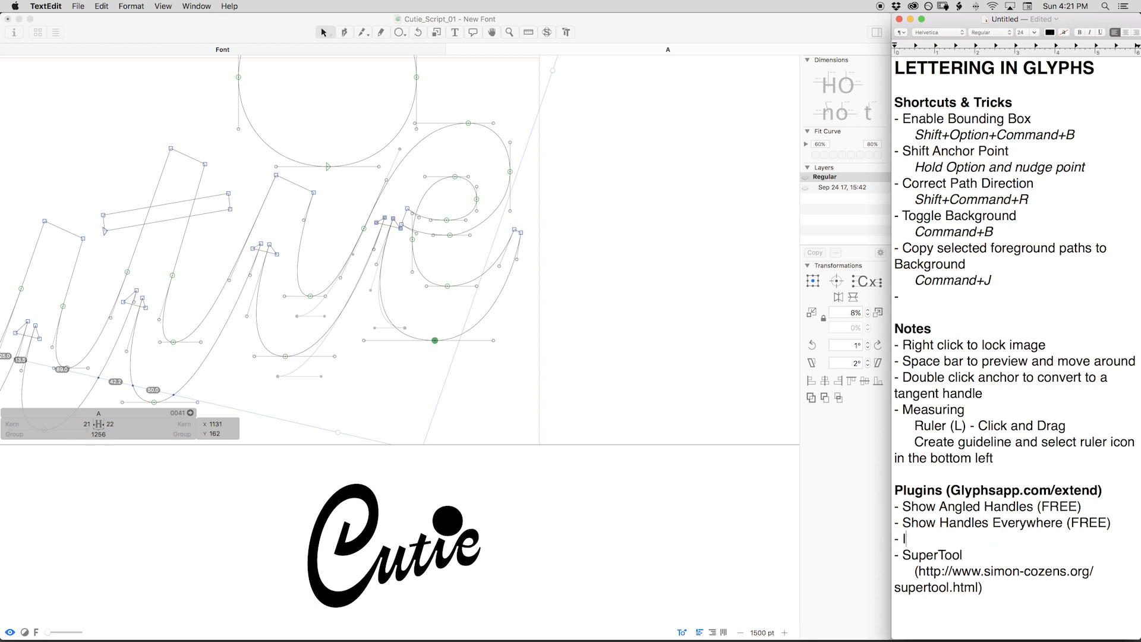
text(nsert Inflections)
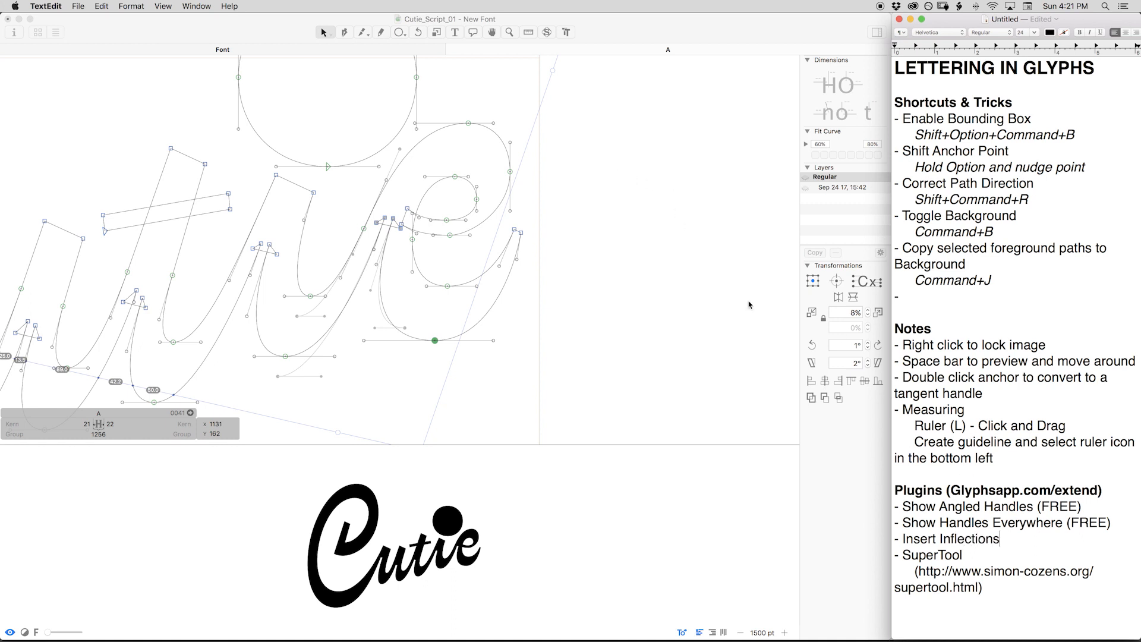
Switch back to Glyphs and look up Insert Inflections among the available filters.
click(164, 7)
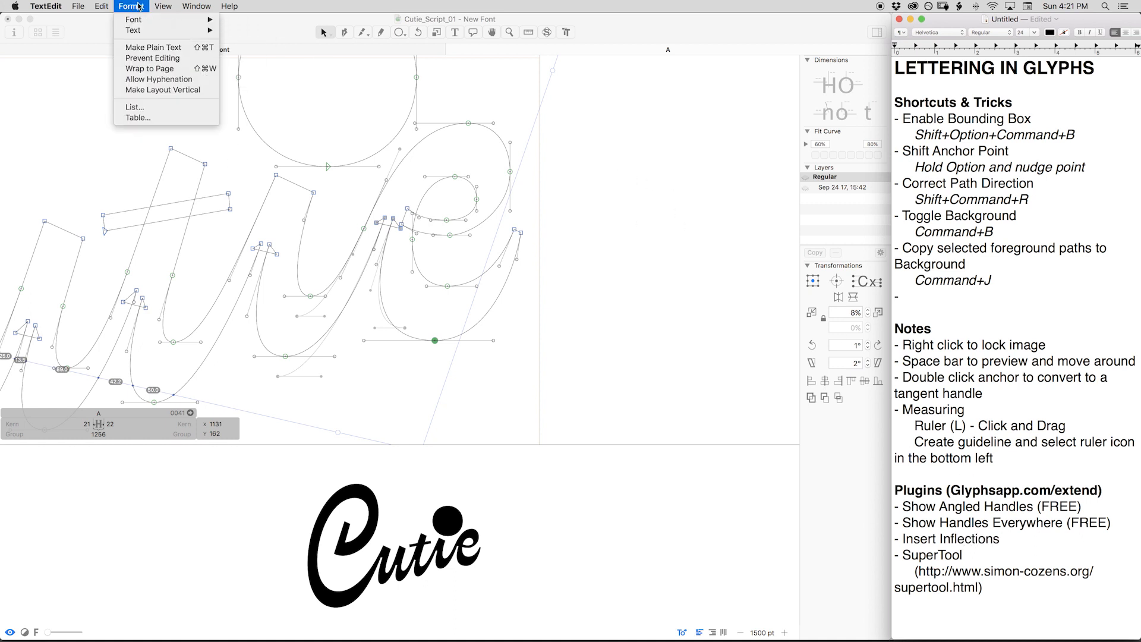
click(295, 145)
click(214, 7)
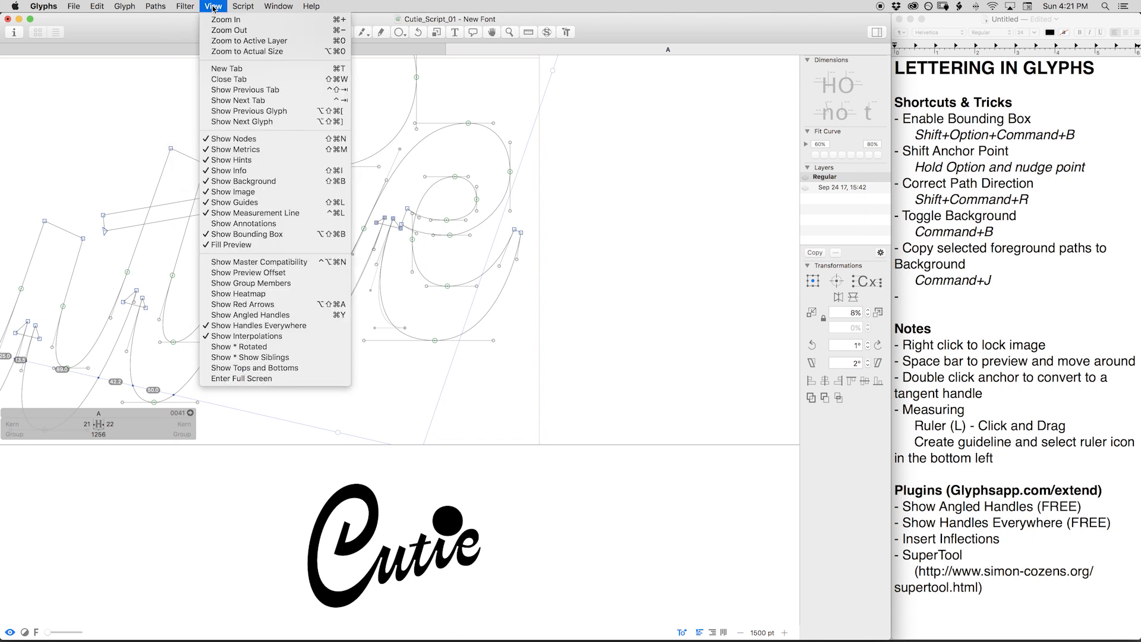
mouse_move(183, 8)
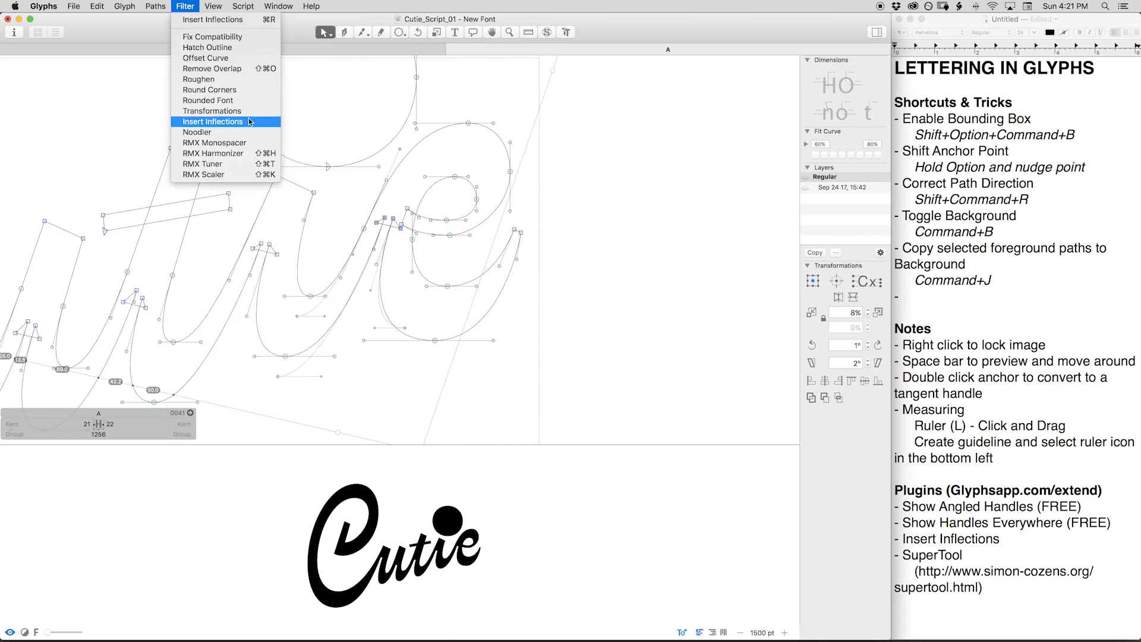
Switch to the TextEdit notes, append "(FREE)" to the Insert Inflections line, and return to Glyphs.
click(1036, 542)
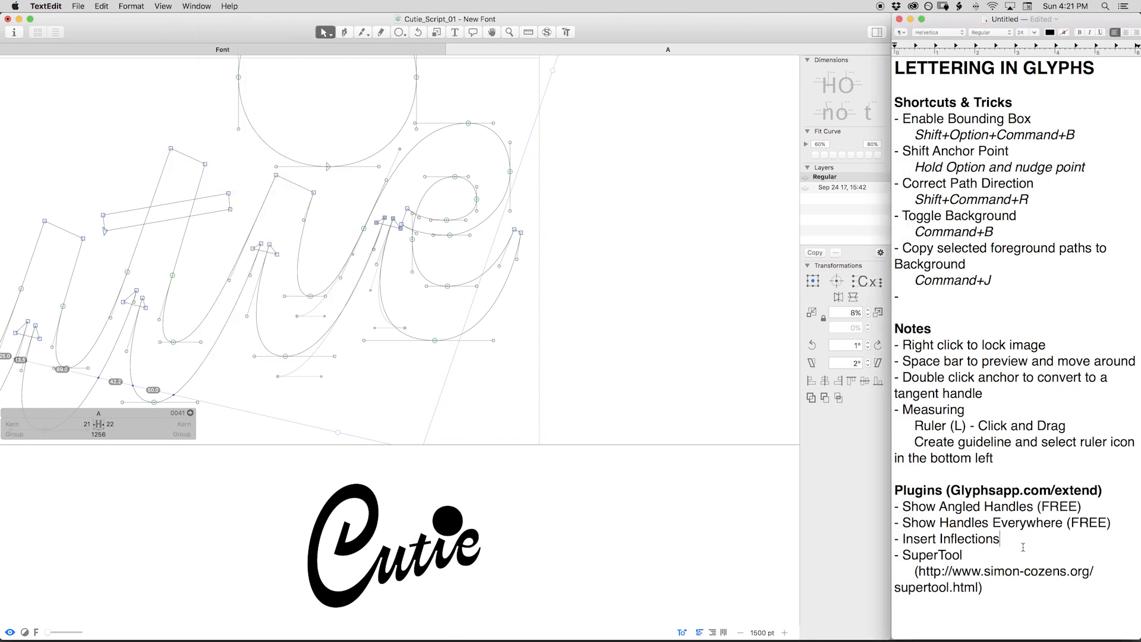
text((FREE))
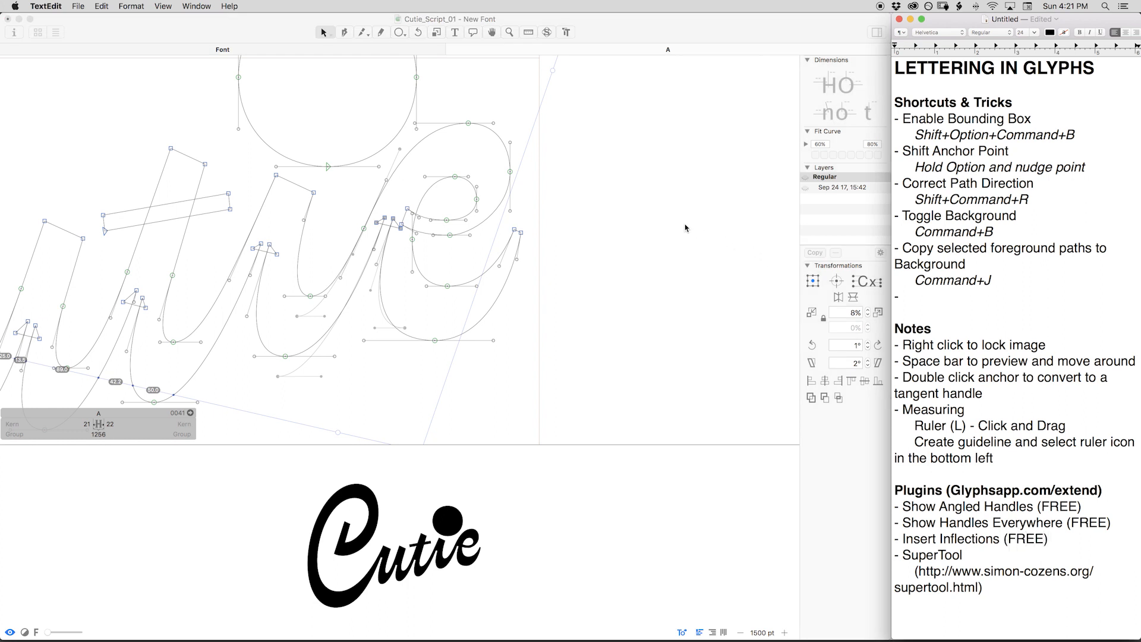
click(493, 244)
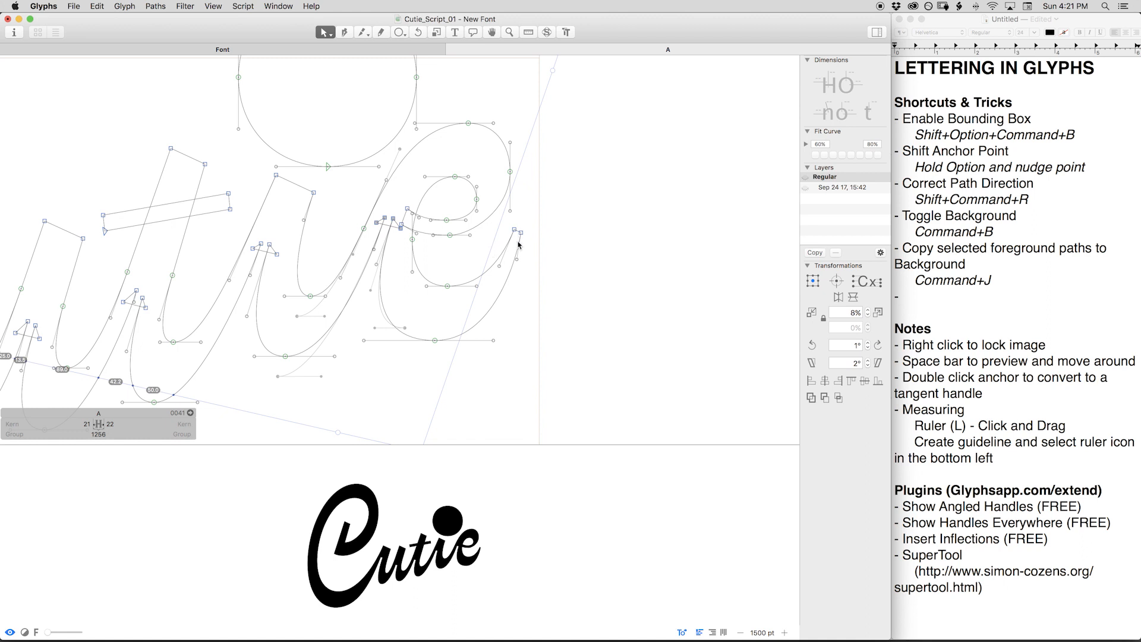
Activate SuperTool over the letter e to display the curvature along its outline.
key(space)
drag(444, 222, 470, 207)
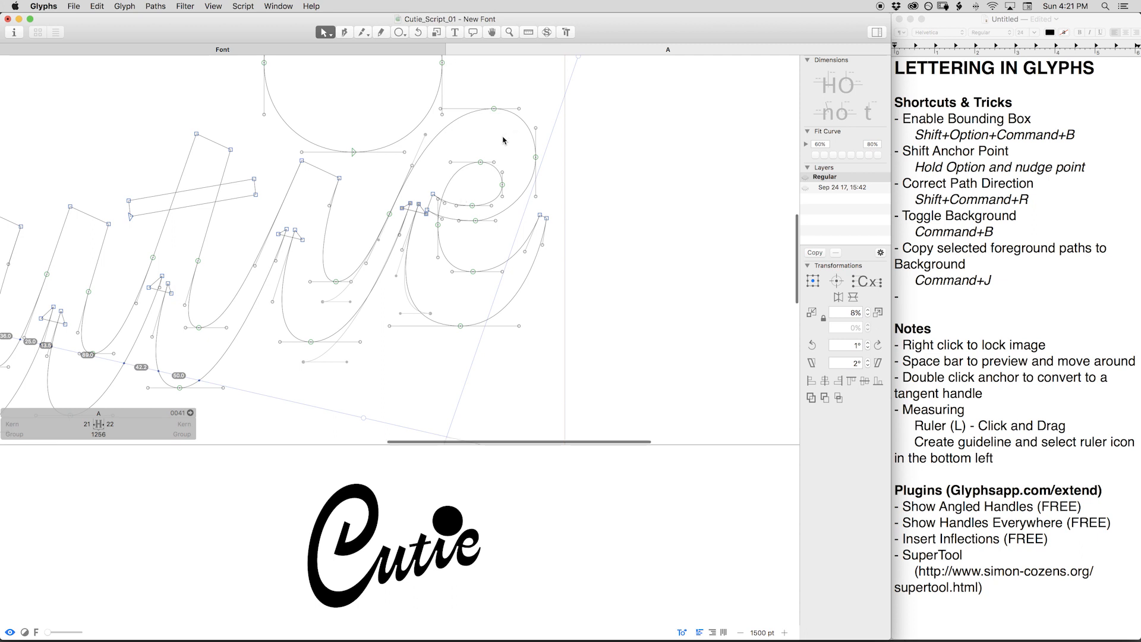
key(z)
drag(366, 73, 621, 329)
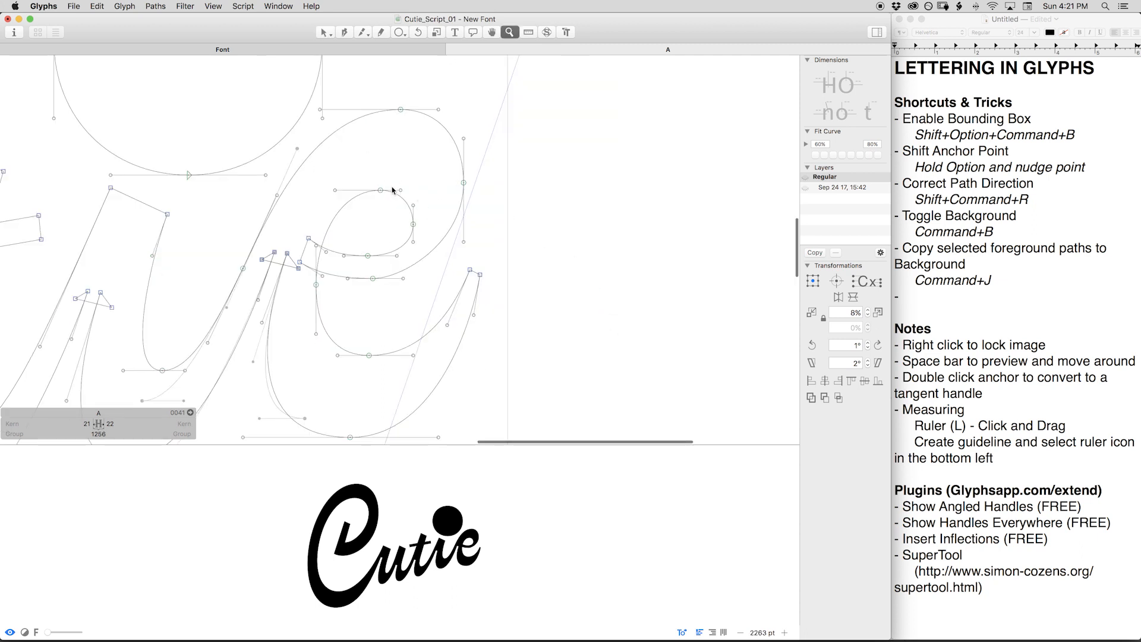
key(s)
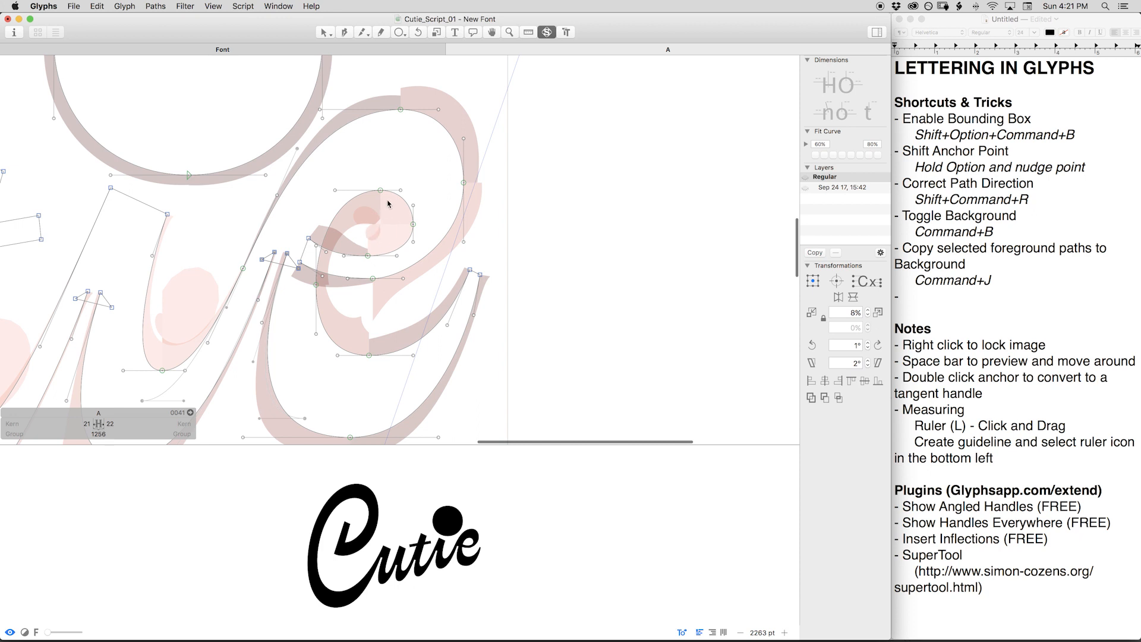
Slide the bottom node of the e's inner lower curve to X 1148, Y 227, keeping its handles in place.
key(super+plus)
key(space)
drag(391, 278, 420, 217)
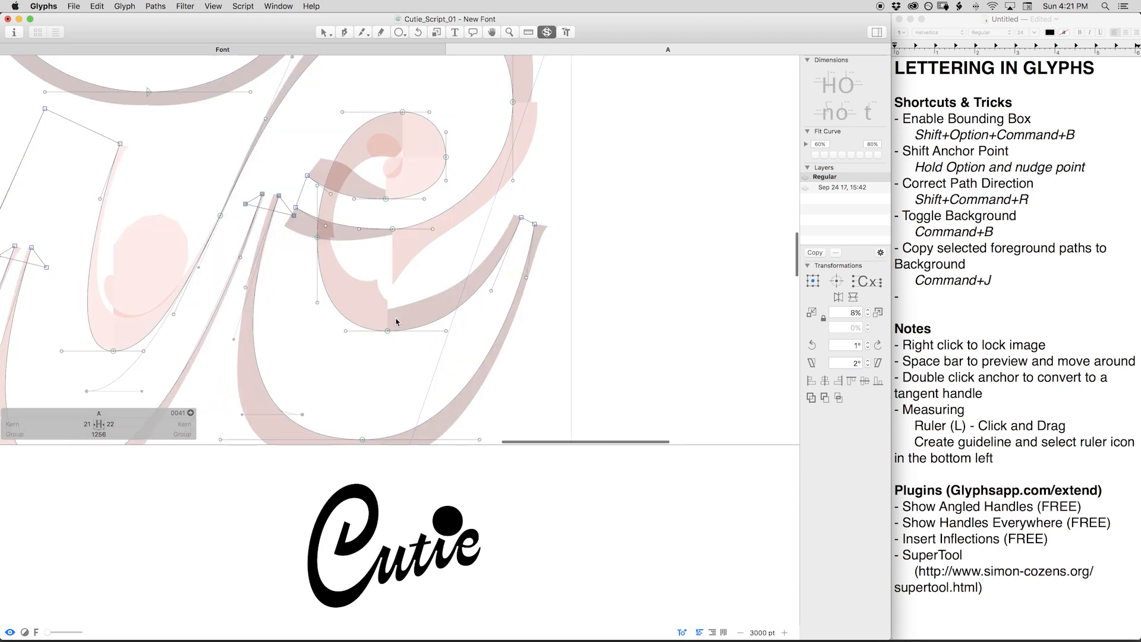
drag(399, 305, 377, 343)
key(alt+Left)
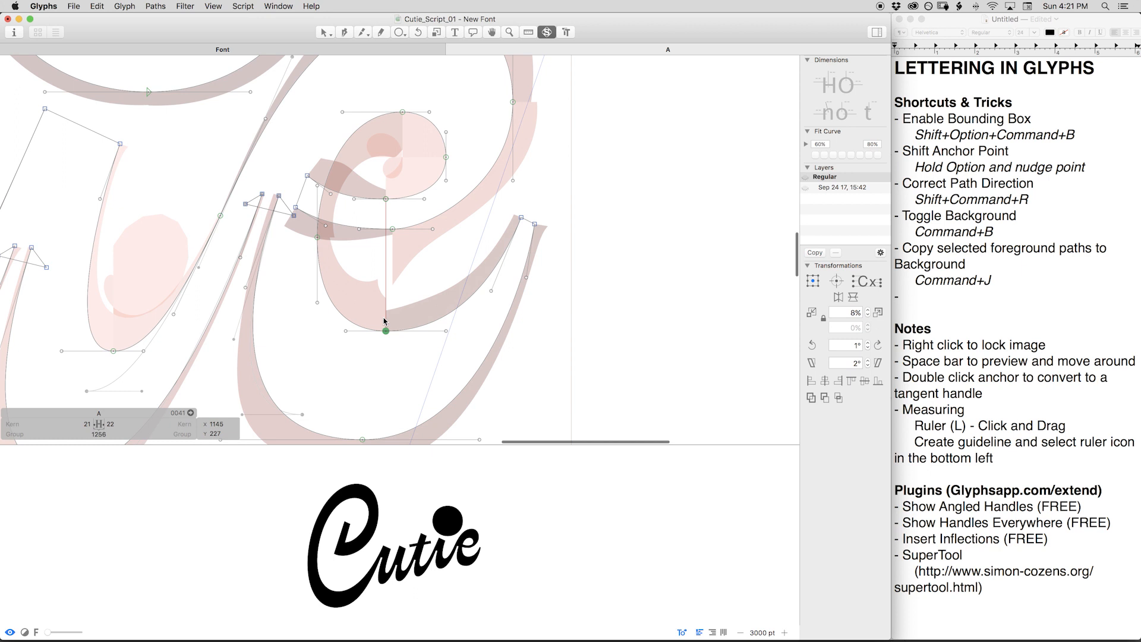
key(alt+shift+Right)
key(alt+Left)
key(alt+Left)
key(alt+Left)
key(alt+Left)
key(alt+Left)
key(alt+Left)
key(alt+Left)
key(alt+Right)
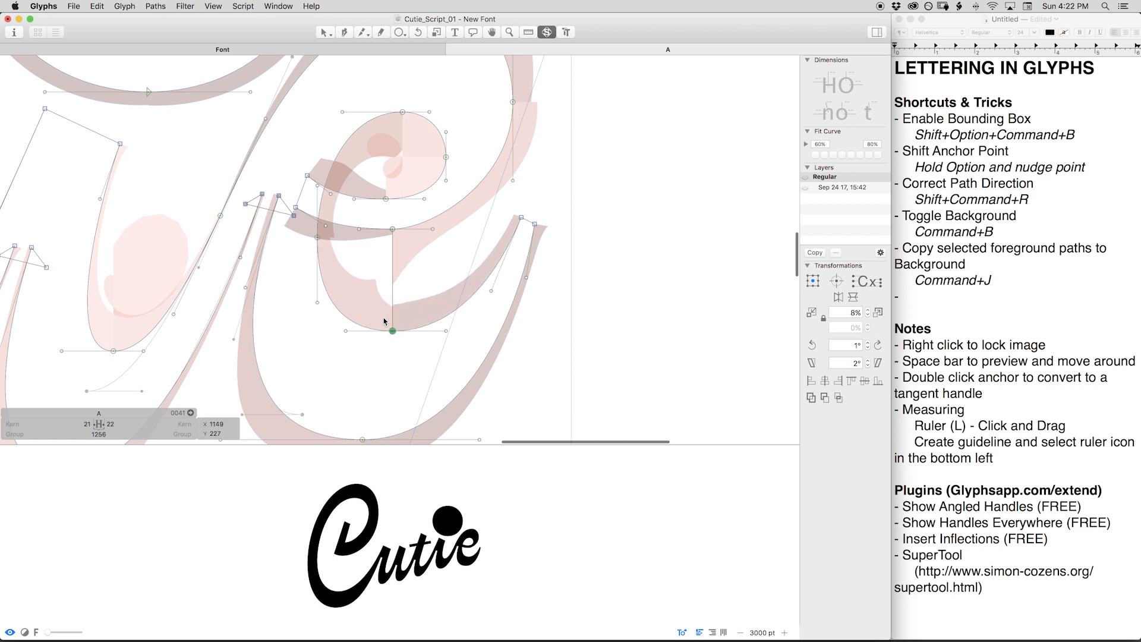
key(alt+Left)
Slide the left extreme node of the e's inner lower curve down to Y 280, keeping its handles in place.
key(space)
drag(441, 136, 434, 188)
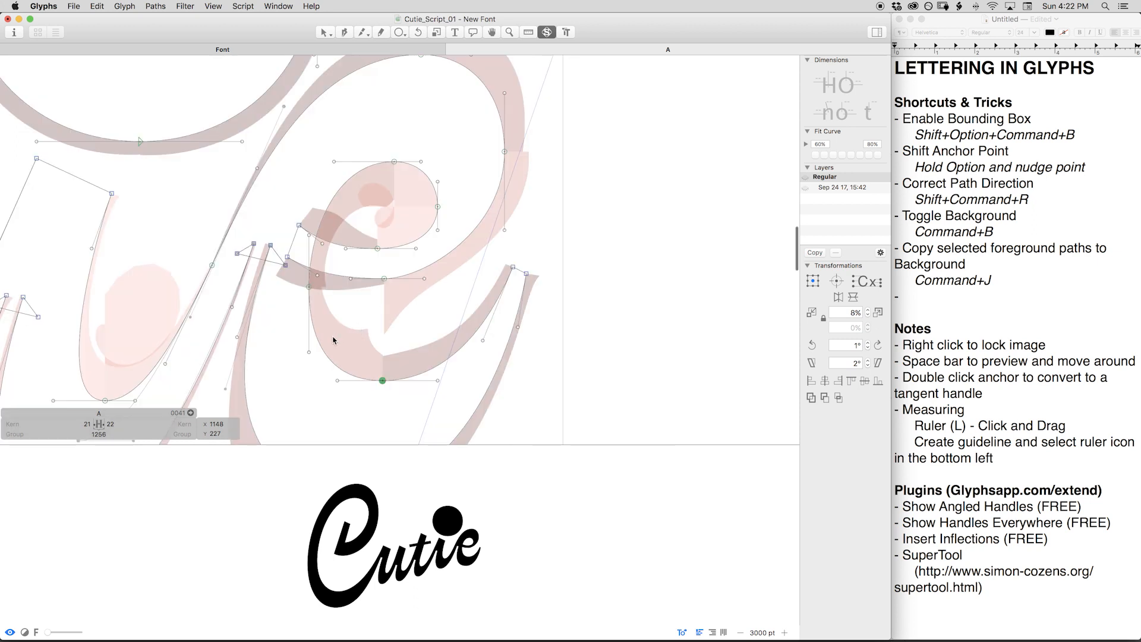
click(308, 286)
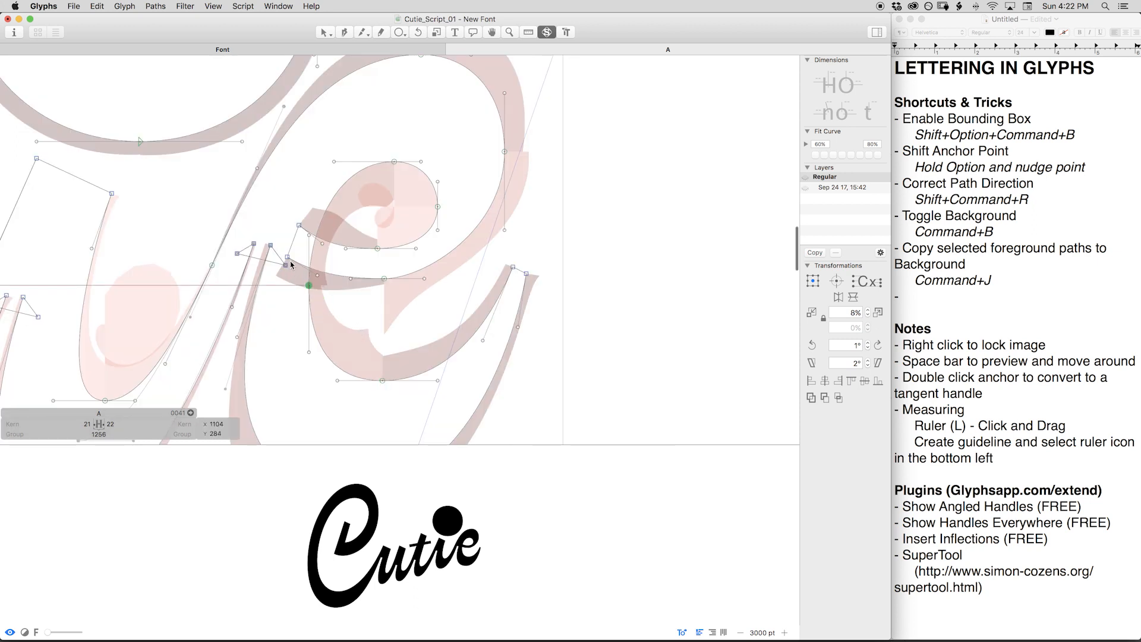
key(alt+Down)
key(alt+Down)
key(alt+Down)
key(alt+Down)
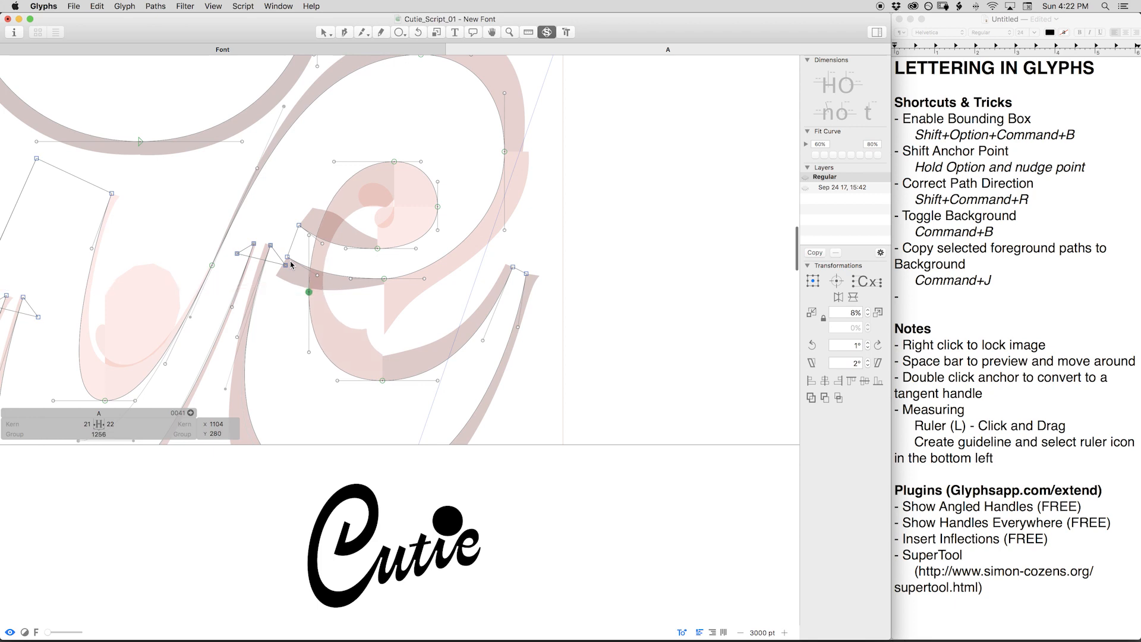
Raise the e's outer right extreme node to X 1221, Y 367, keeping its handles in place.
key(space)
scroll(441, 160, up, 3)
scroll(440, 160, right, 3)
click(464, 195)
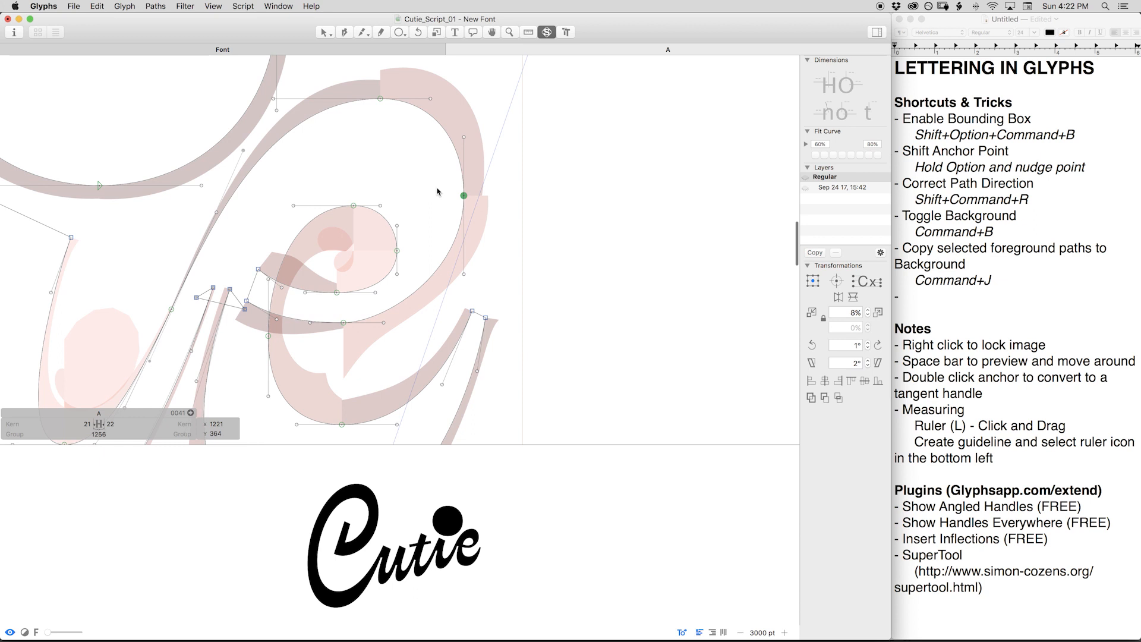
key(alt+Up)
key(alt+Up)
key(alt+Up)
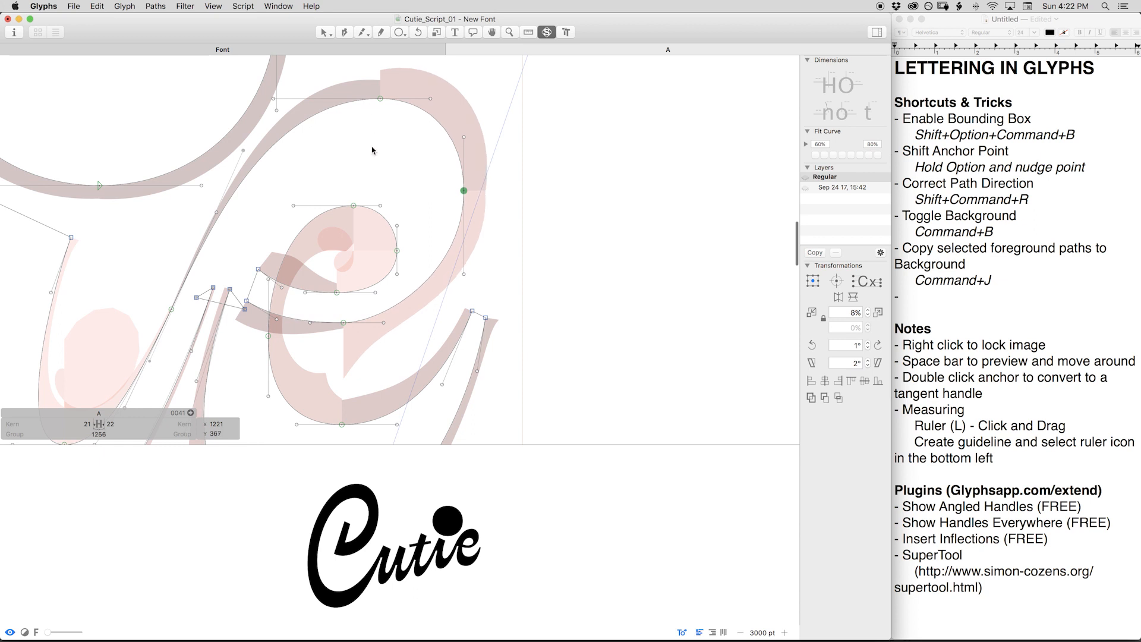
Slide the e's top extreme node left to X 1167, Y 422, keeping its handles in place, and preview the filled shape.
key(Tab)
key(alt+Left)
key(alt+Left)
key(alt+Left)
key(alt+Left)
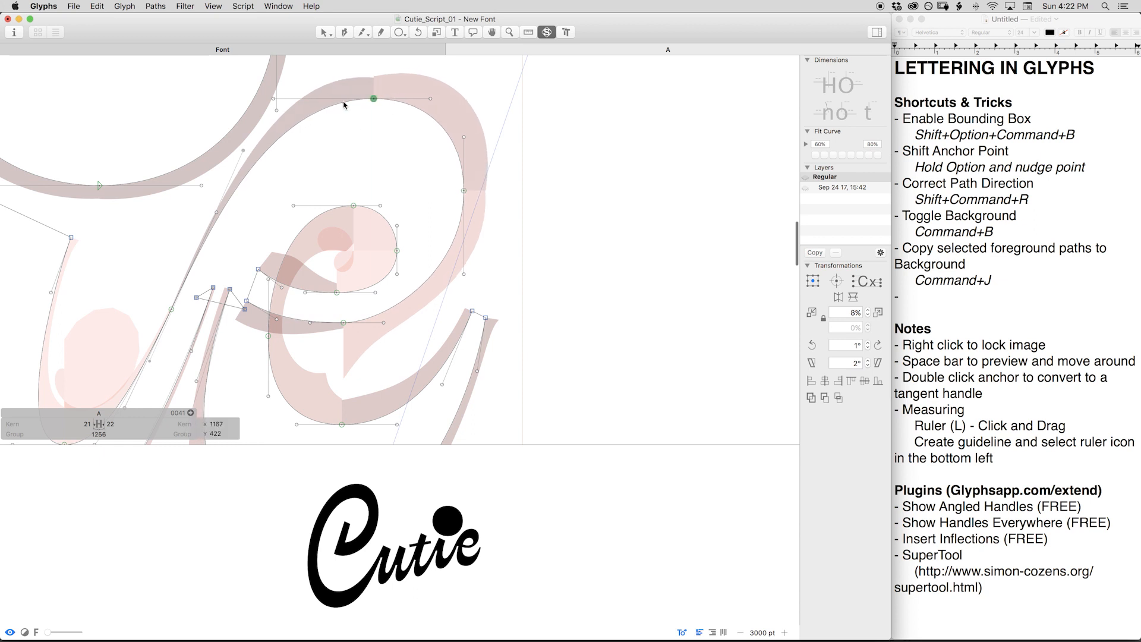
key(alt+Right)
key(space)
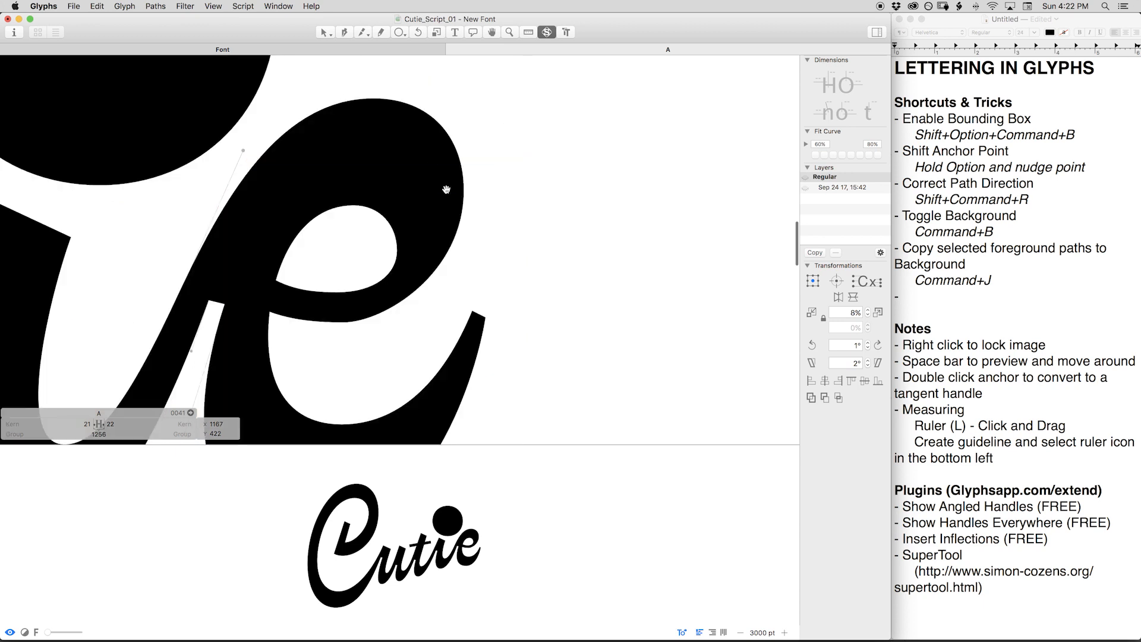
Slide the node on the underside of the e's crossbar left to X 1138, Y 288, keeping its handles in place, and preview it.
scroll(392, 298, down, 3)
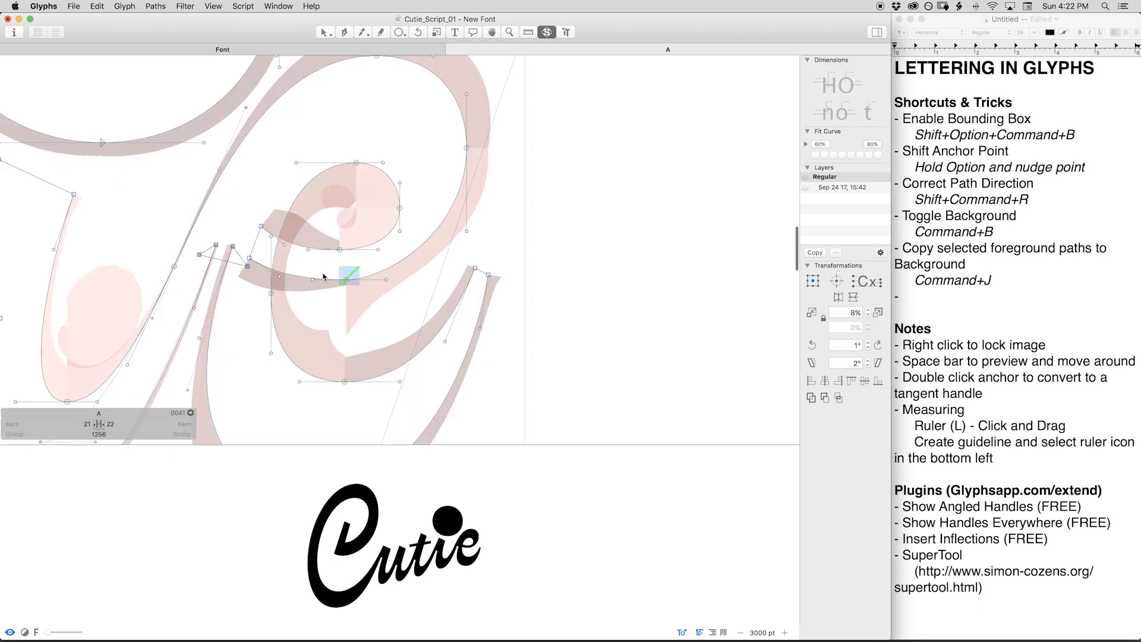
key(space)
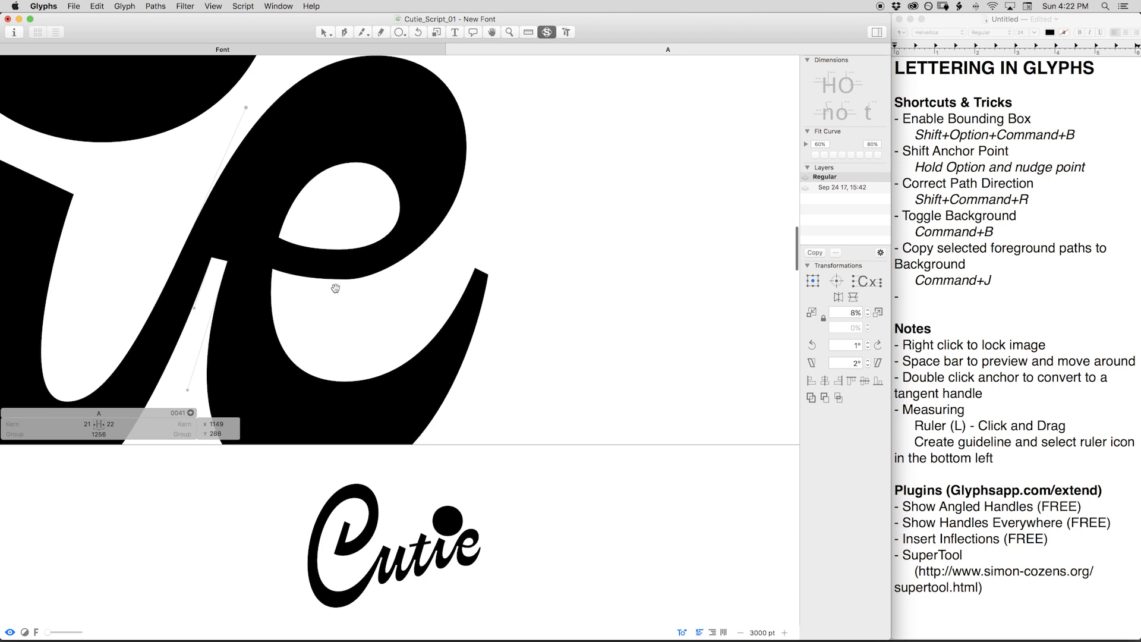
key(space)
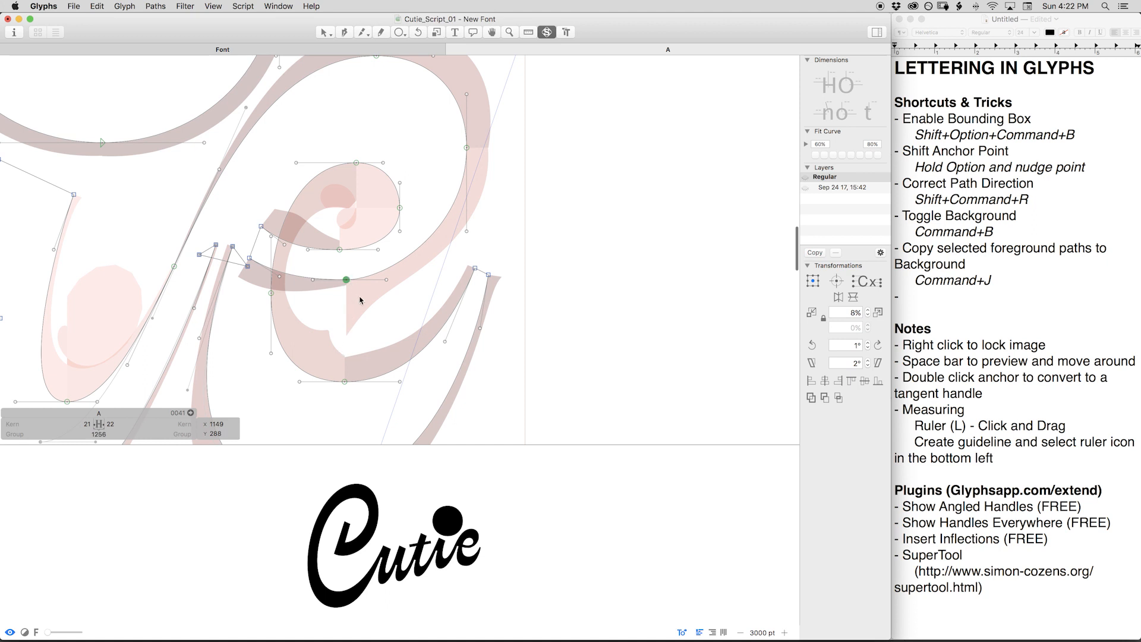
key(alt+Left)
key(alt+Left)
key(alt+Left)
key(alt+Left)
key(alt+Left)
key(alt+Left)
key(alt+Left)
key(alt+Left)
key(alt+Left)
key(alt+Left)
key(alt+Left)
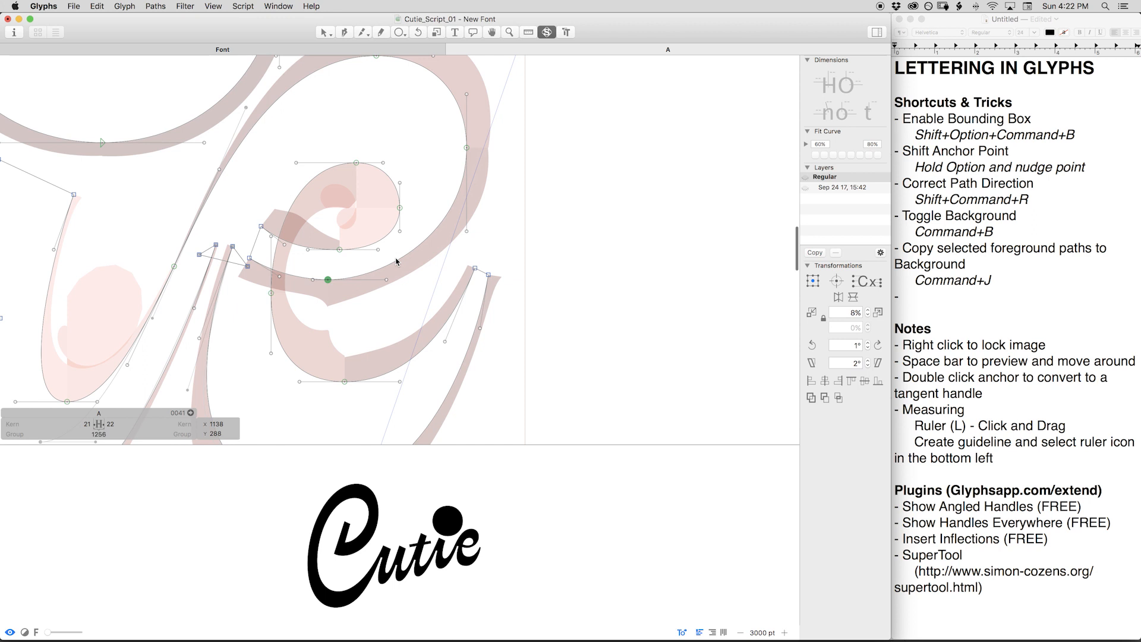
key(space)
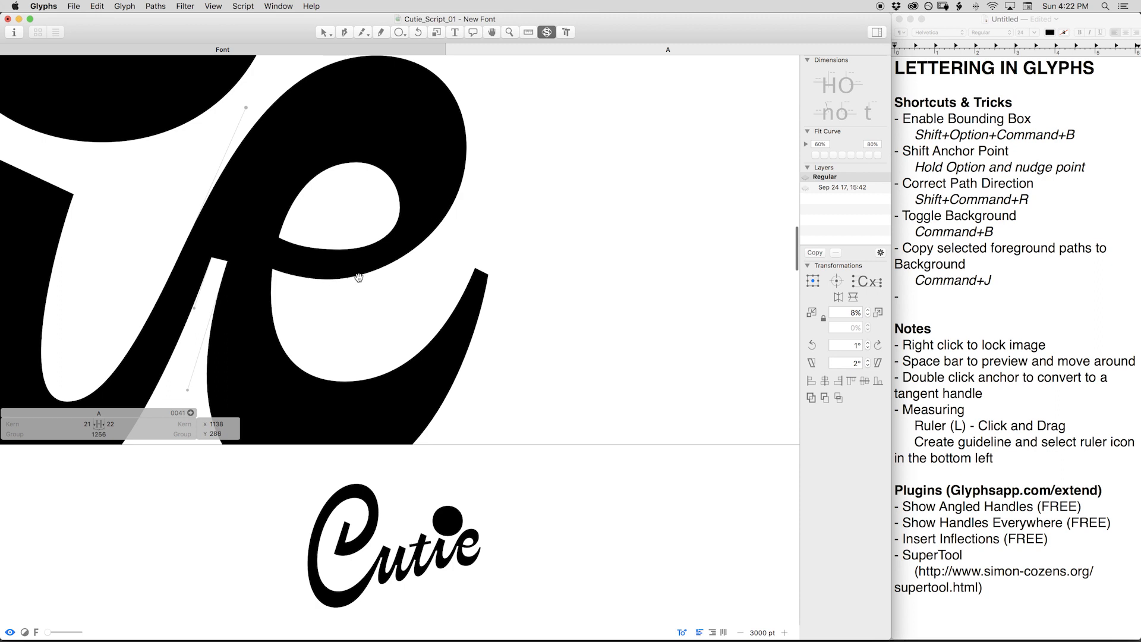
Shift the e's crossbar underside node right with its handles, and adjust it between them to X 1145, Y 288.
key(space)
key(Right)
key(Right)
key(Right)
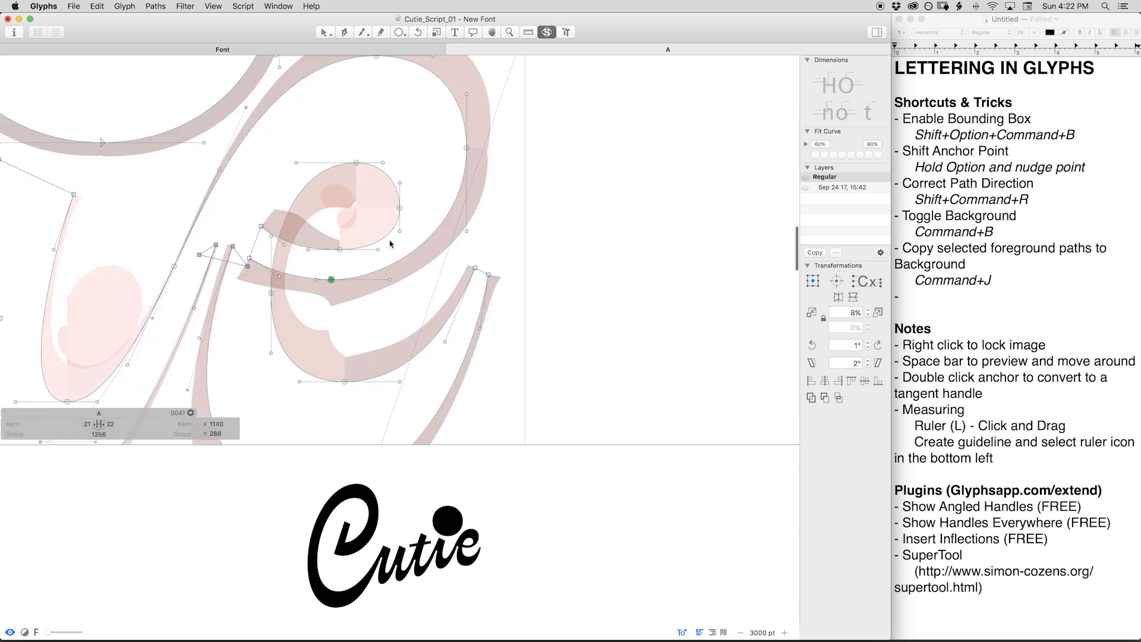
key(alt+Left)
key(alt+Left)
key(alt+Left)
key(alt+Left)
key(alt+Right)
key(alt+Right)
key(alt+Right)
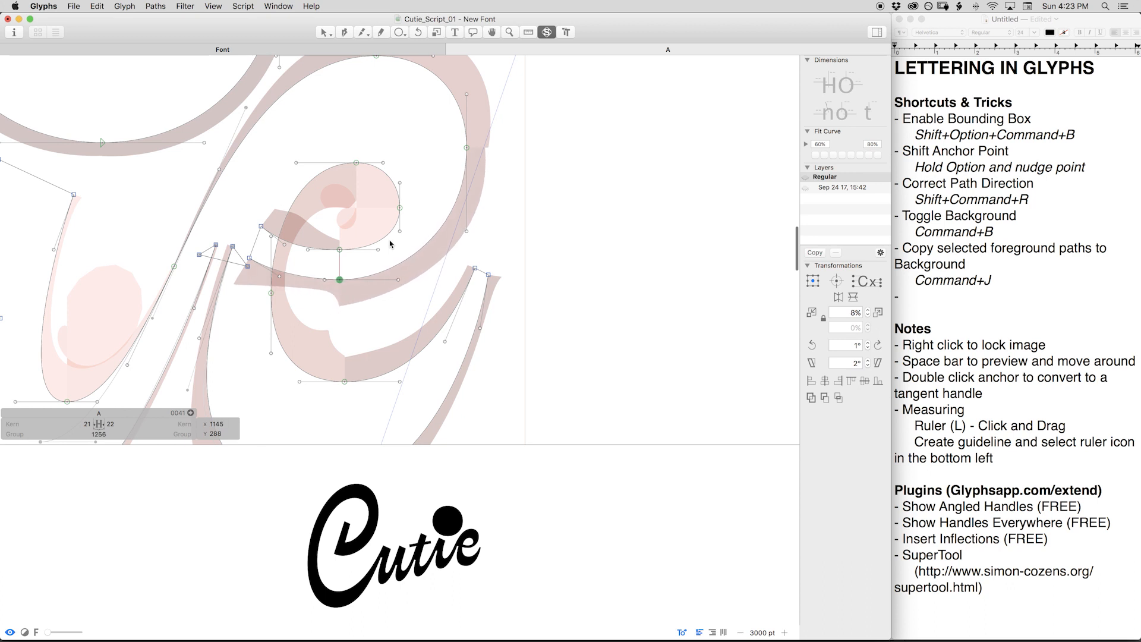
Select both handles of the e's outer lower-right curve, fit them with the first Fit Curve preset, and preview the shape.
key(space)
drag(491, 218, 394, 275)
shift+click(467, 230)
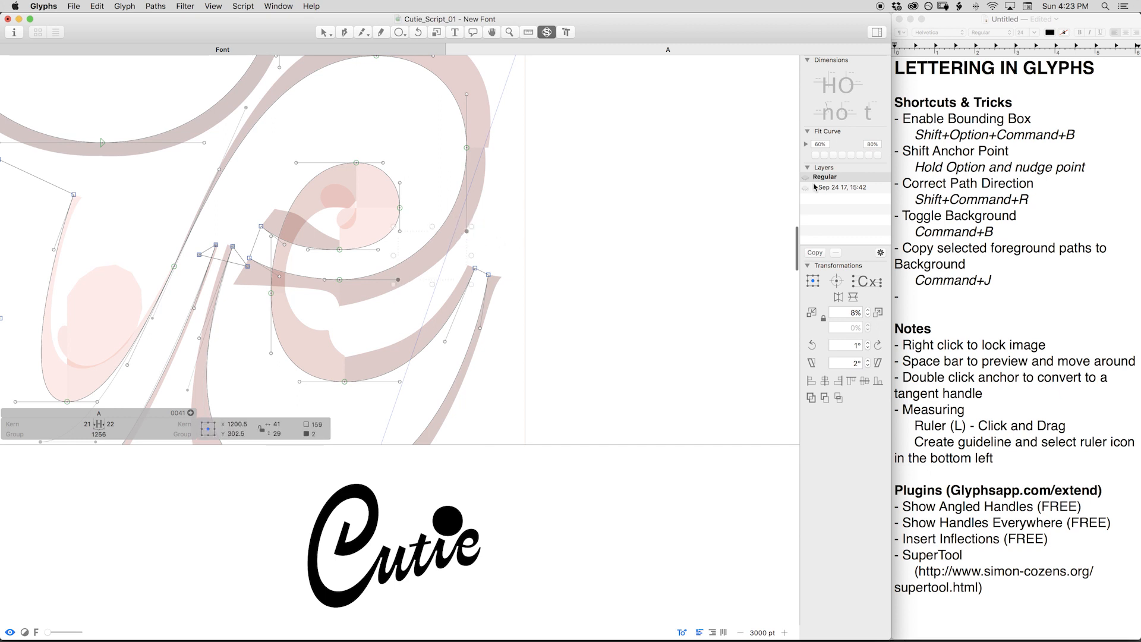
click(824, 155)
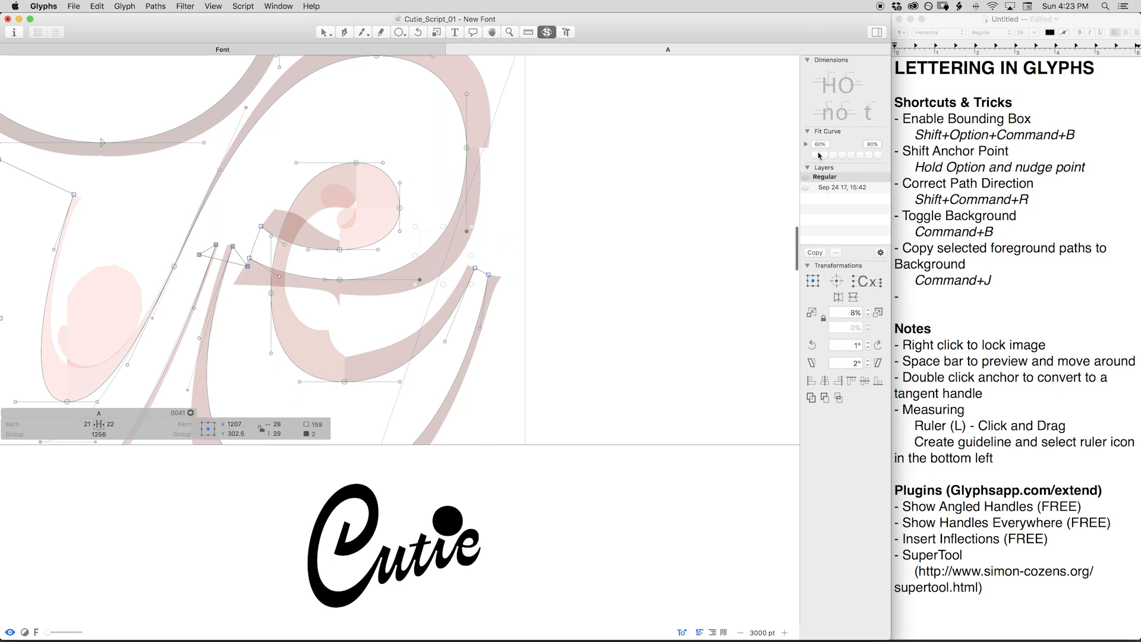
click(815, 155)
key(space)
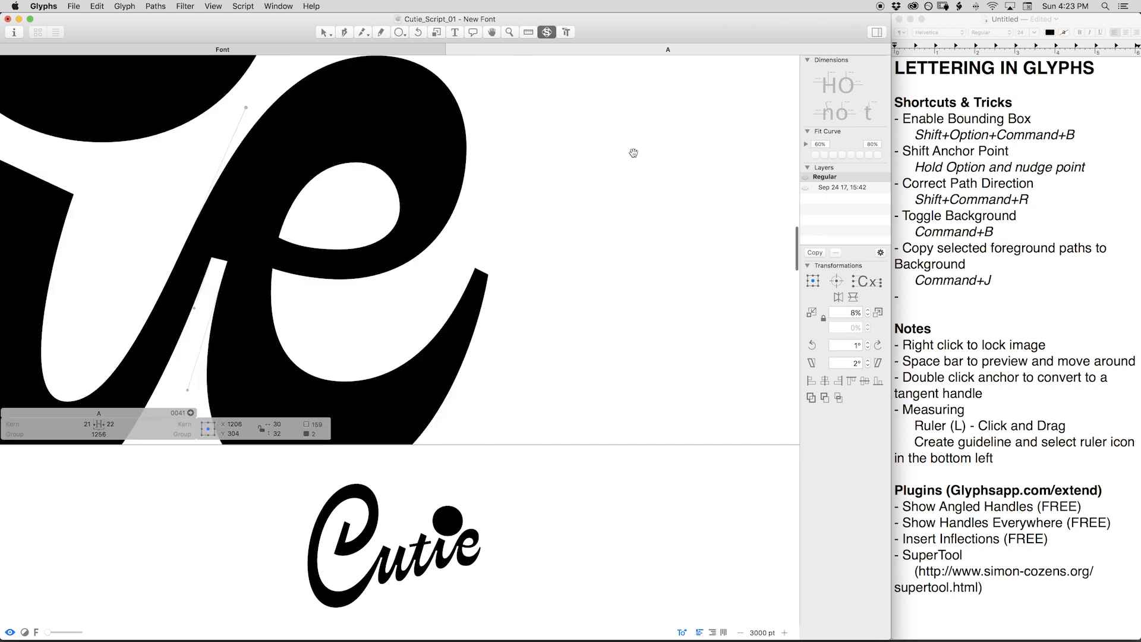
Set the Fit Curve minimum to 54% and refit the e's outer lower-right curve with the first preset.
click(820, 143)
text(5)
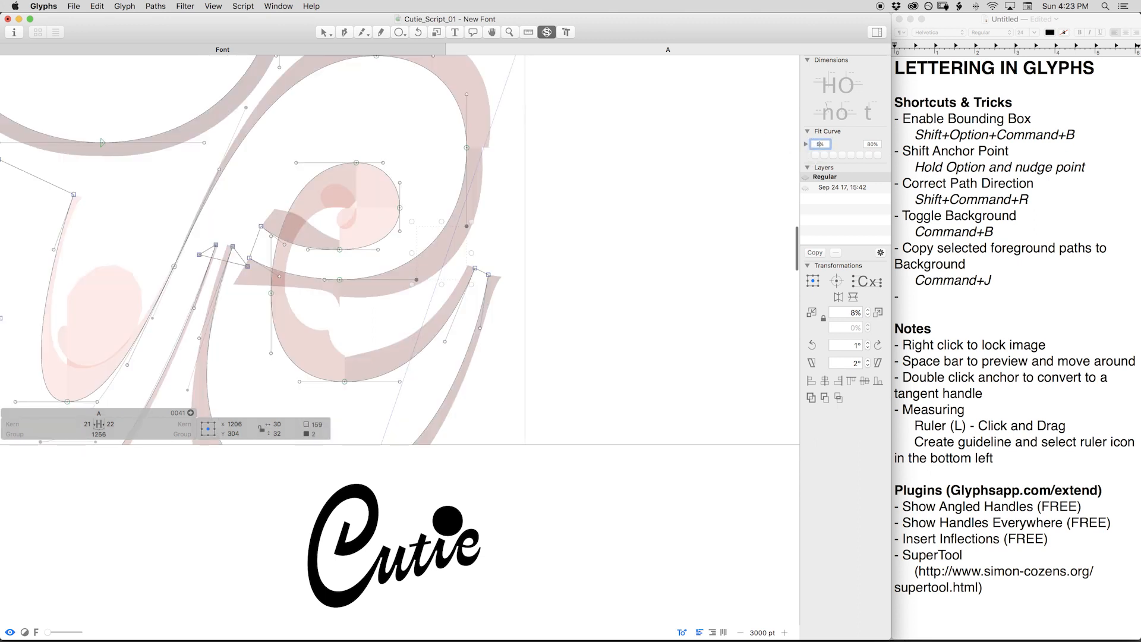
text(4)
key(Return)
click(816, 155)
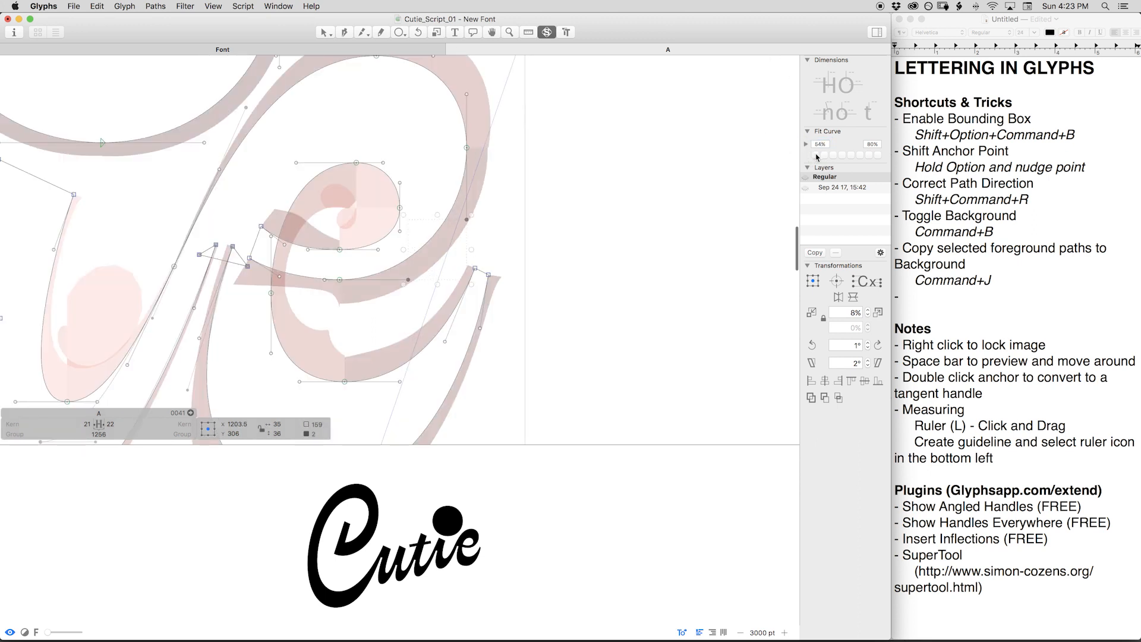
key(space)
key(space)
Slide the e's crossbar underside node to about X 1144, Y 288, checking the shape in preview.
click(325, 285)
key(Right)
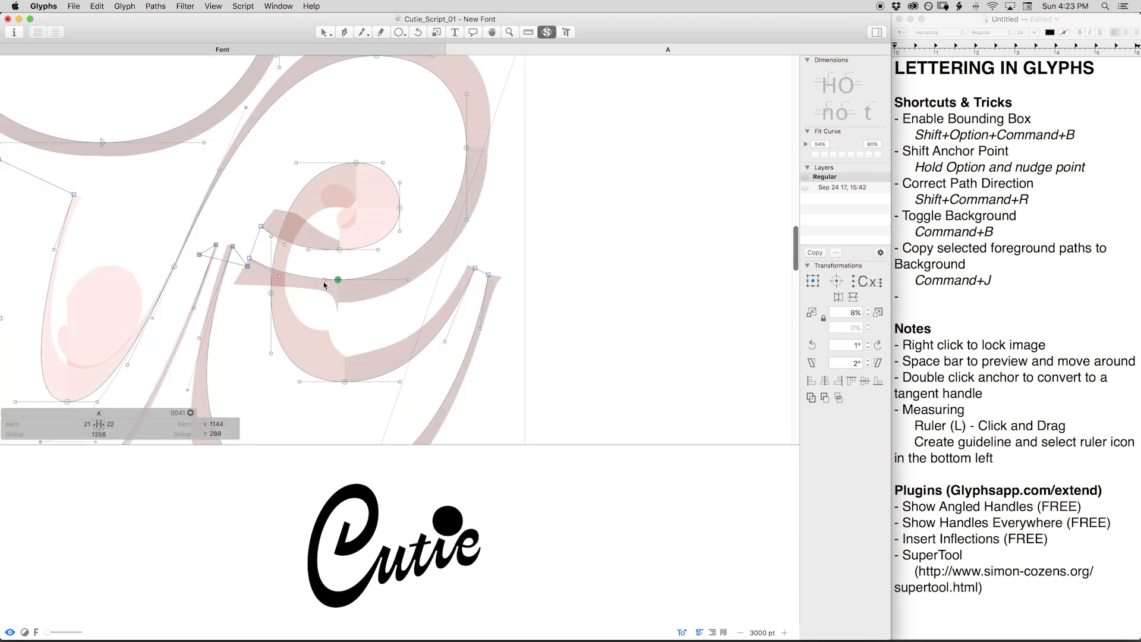
key(space)
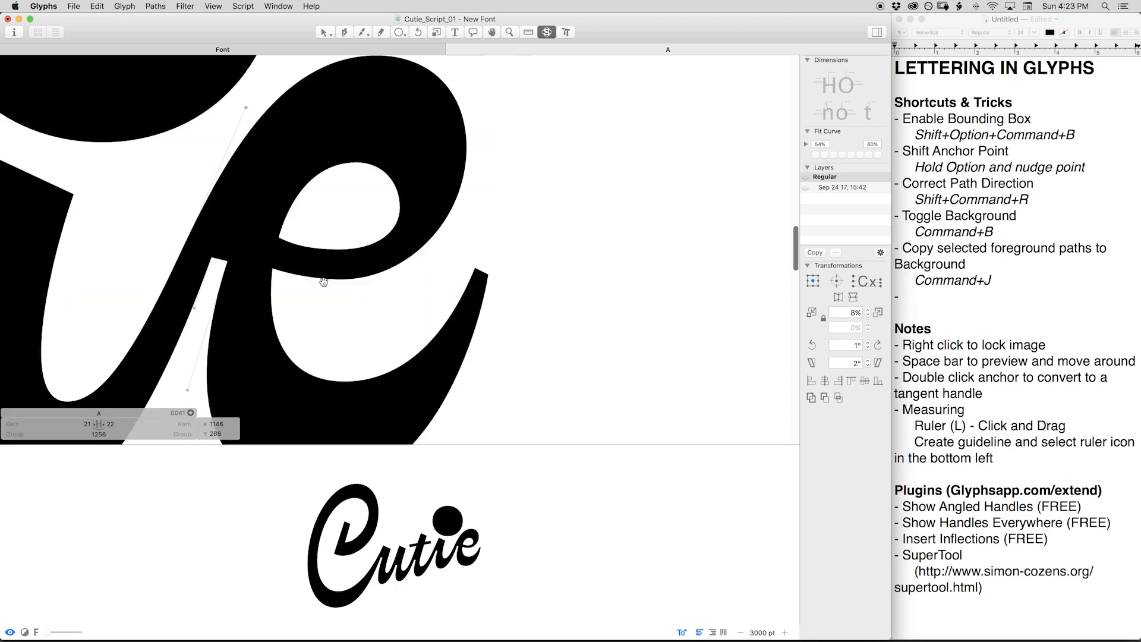
key(space)
key(alt+Left)
key(alt+Left)
key(alt+Left)
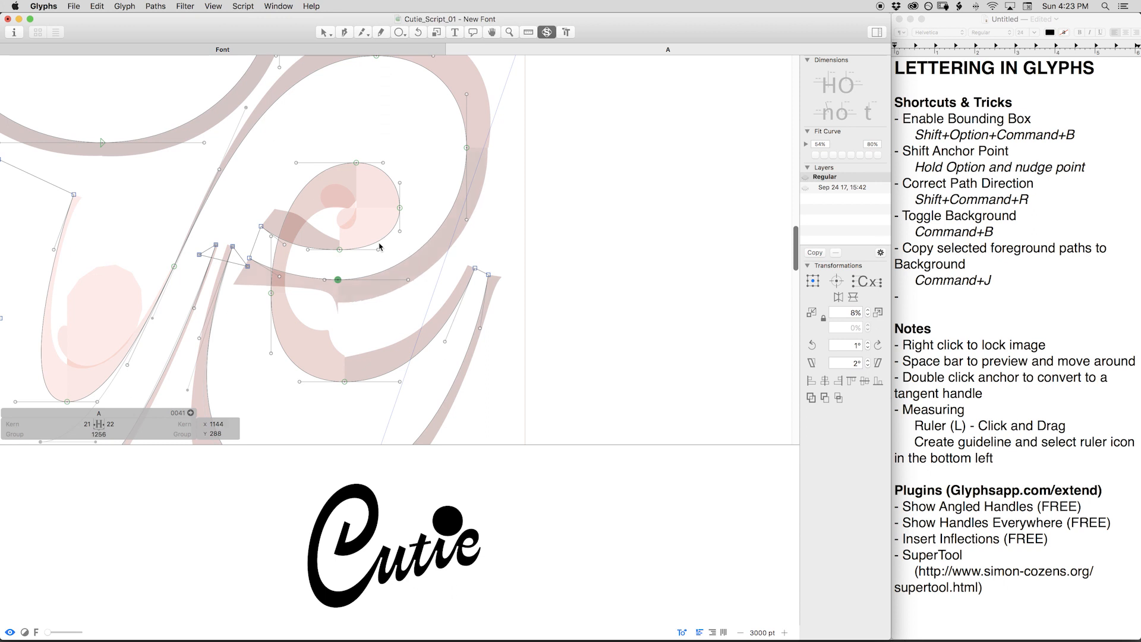
Move the left handle of the e's crossbar underside node to X 1133, Y 288, and preview the shape.
drag(329, 270, 312, 290)
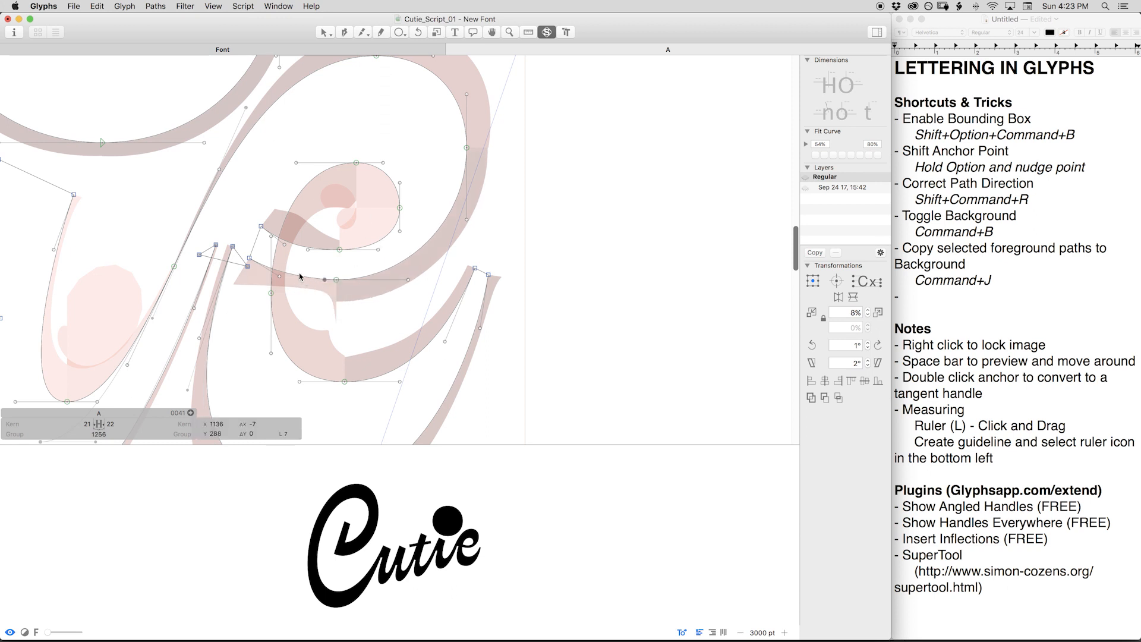
key(shift+Left)
key(Right)
key(Right)
key(Right)
key(Right)
key(Right)
key(Right)
key(Right)
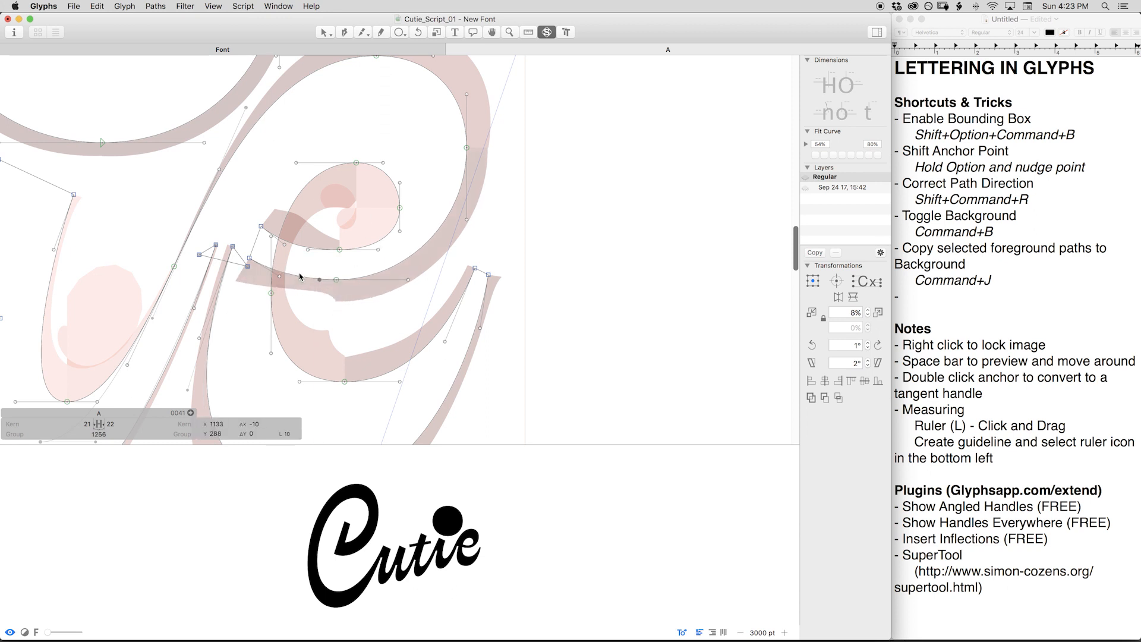
key(space)
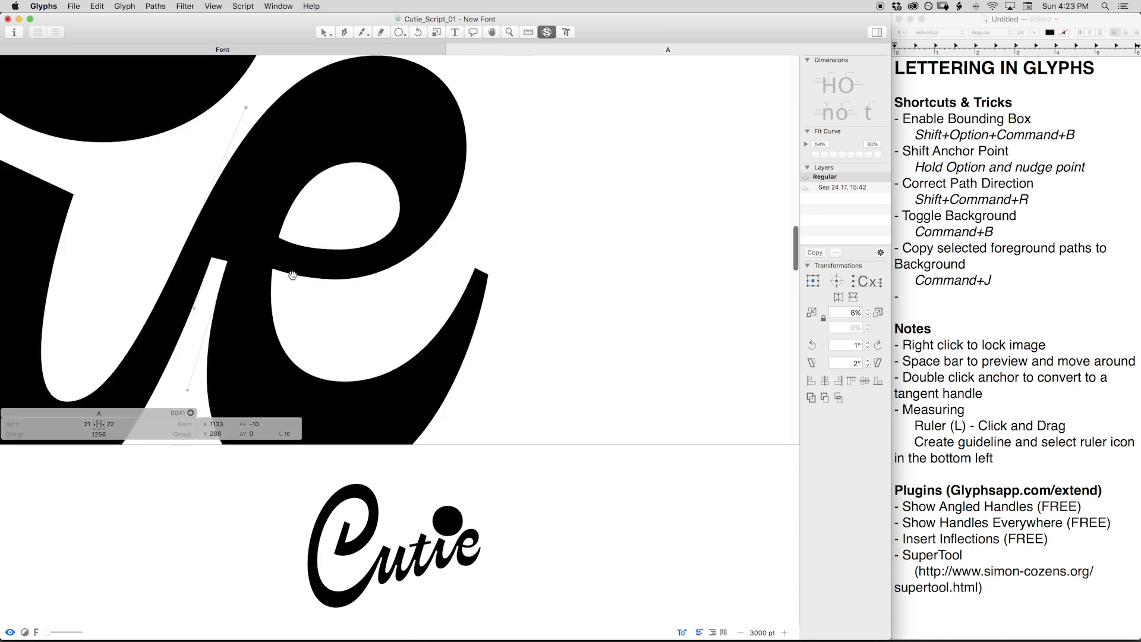
key(cmd+0)
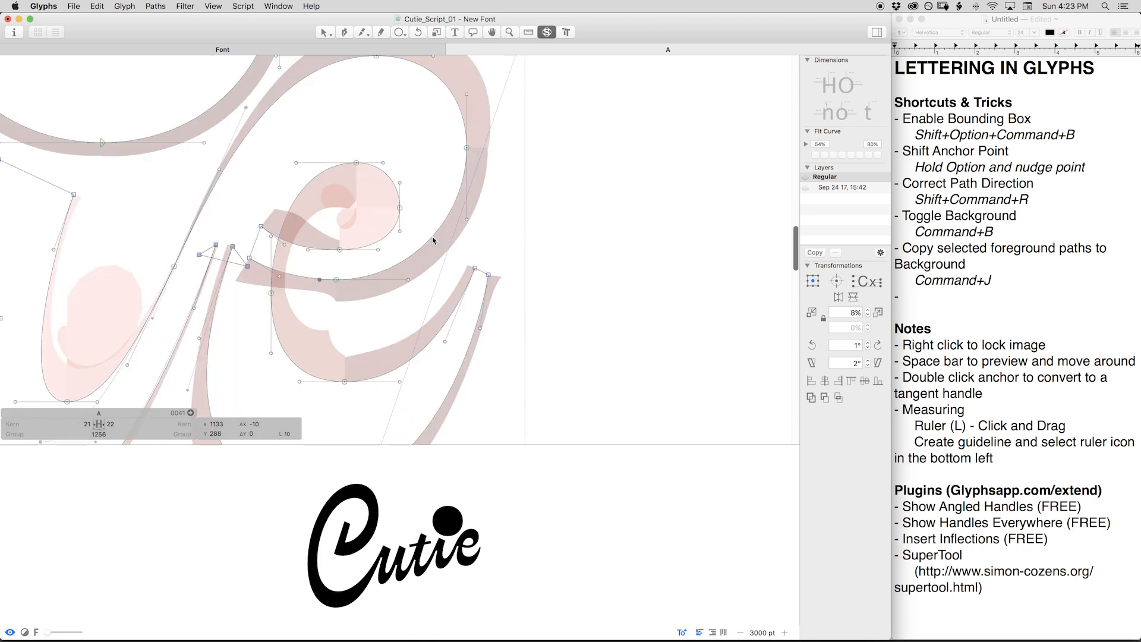
Preview the whole Cutie word and briefly check the outlines kept in the background.
scroll(433, 240, down, 1)
key(space)
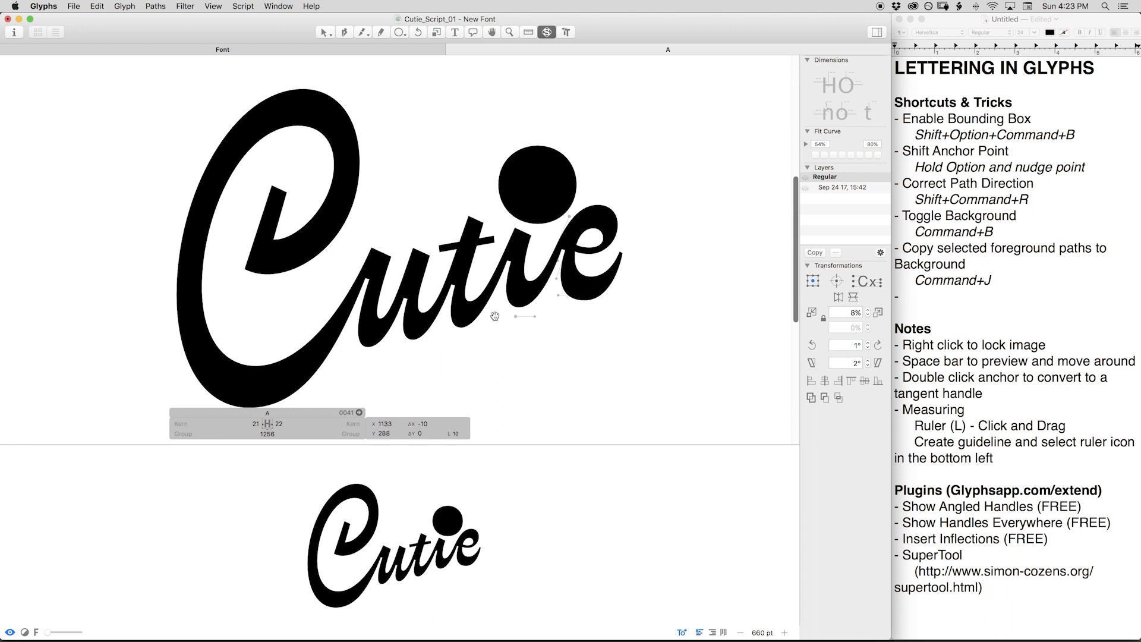
drag(494, 317, 498, 267)
key(cmd+b)
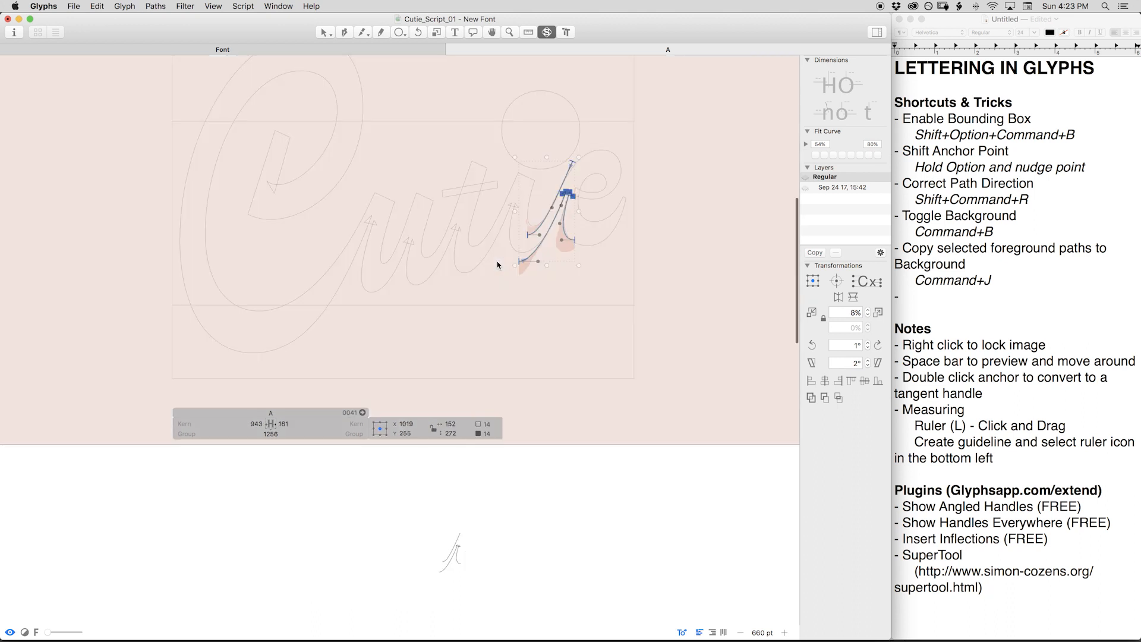
click(497, 262)
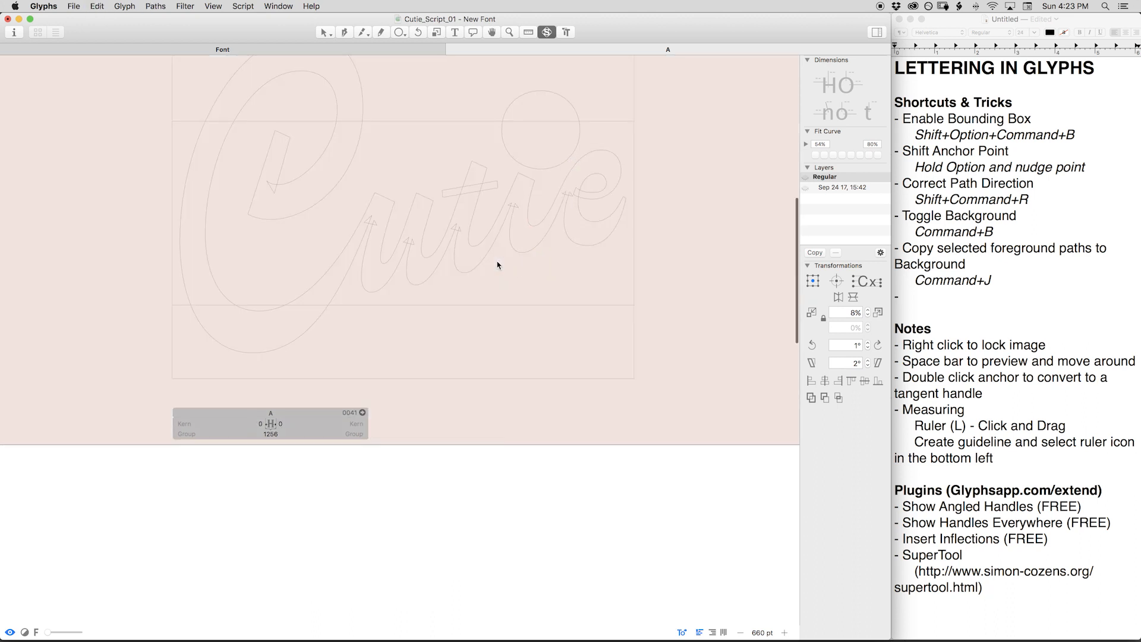
key(cmd+b)
key(space)
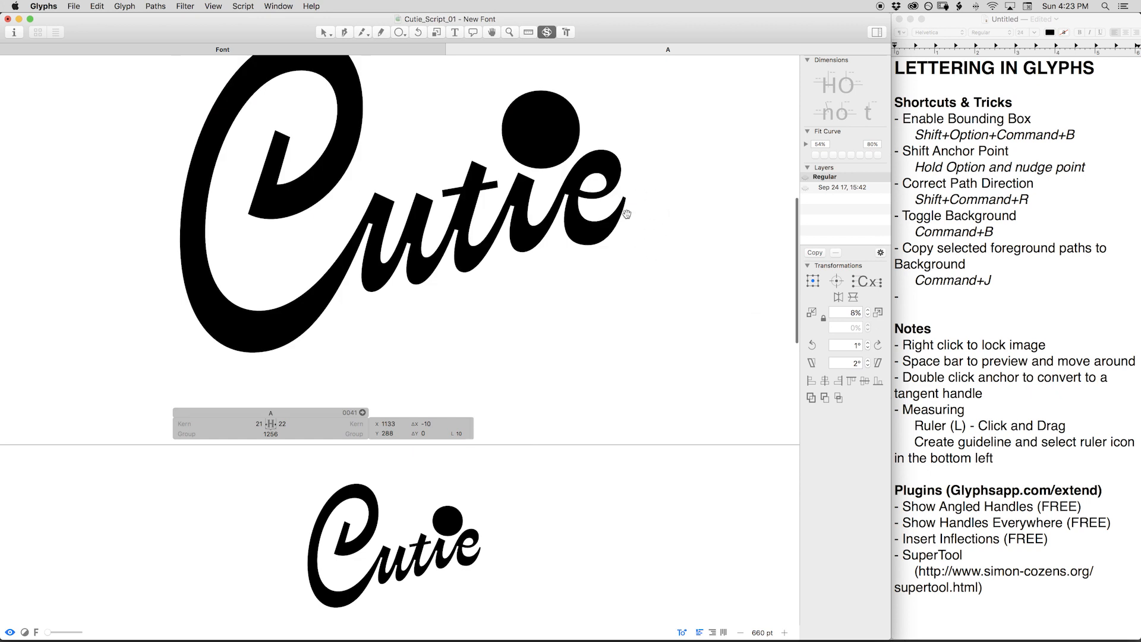
drag(402, 160, 413, 208)
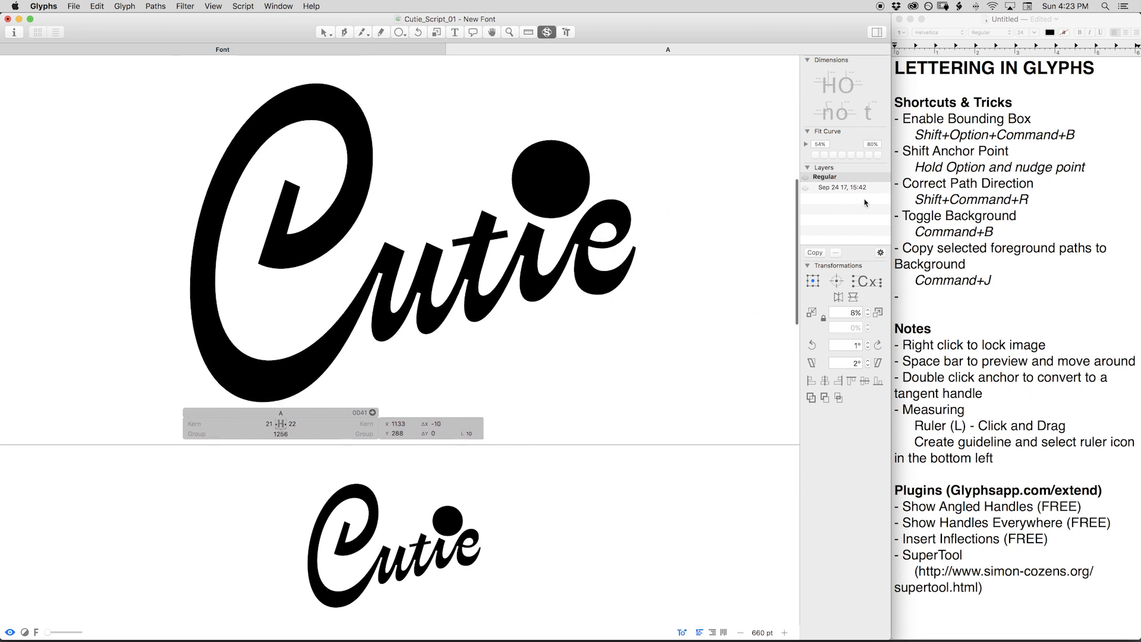
Compare the Sep 24 17, 15:42 backup layer with the Regular layer in preview, ending on Regular.
click(874, 189)
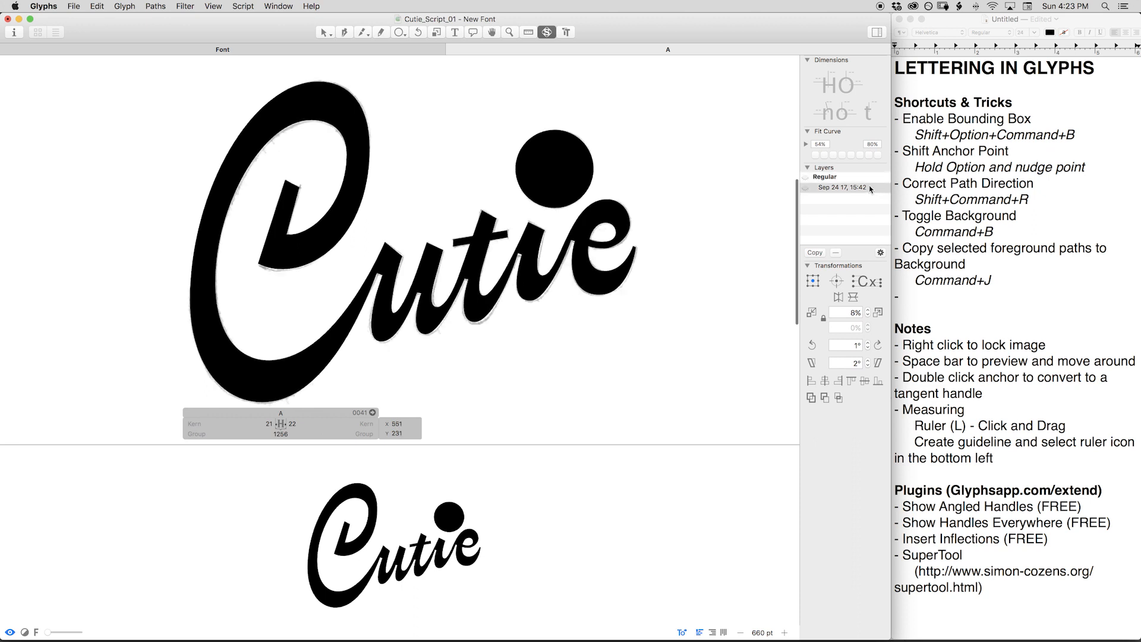
click(867, 177)
click(869, 188)
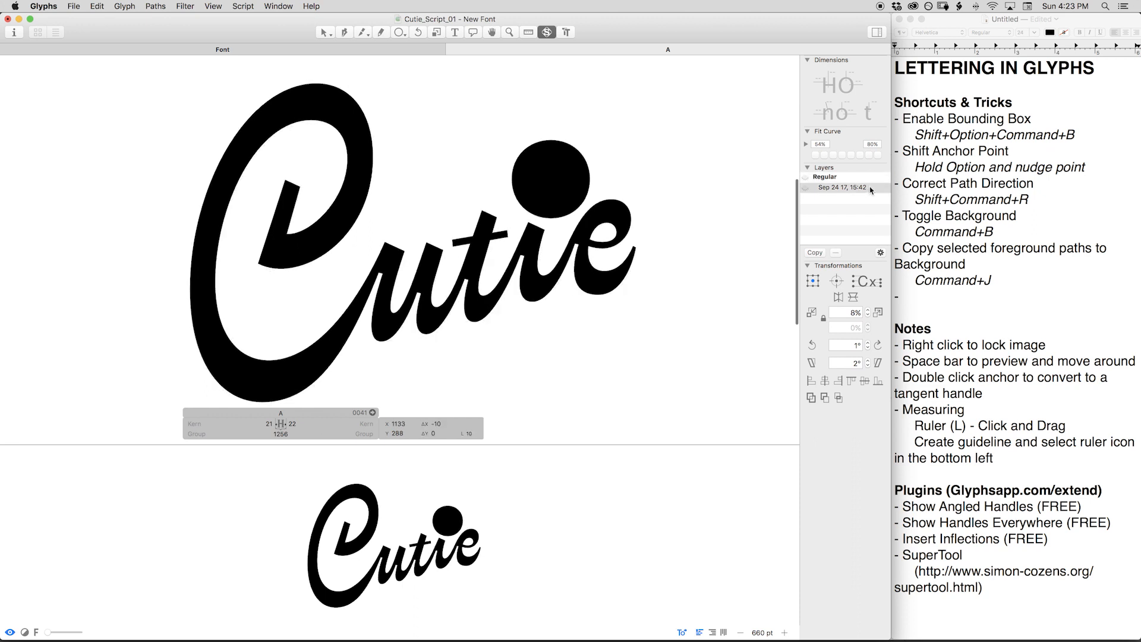
click(868, 178)
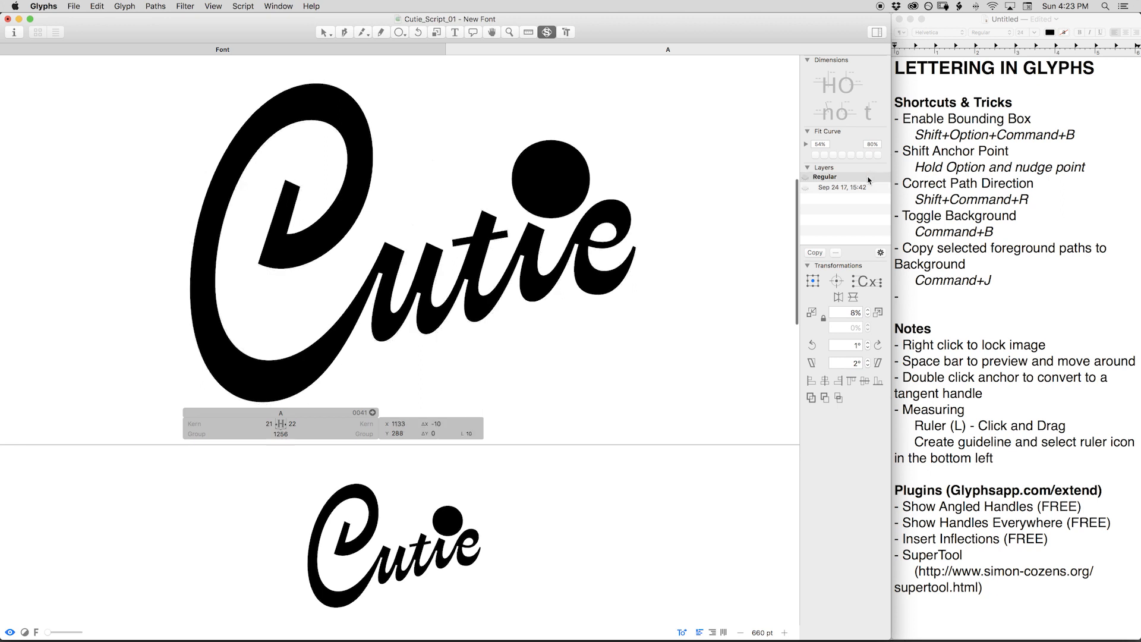
click(869, 188)
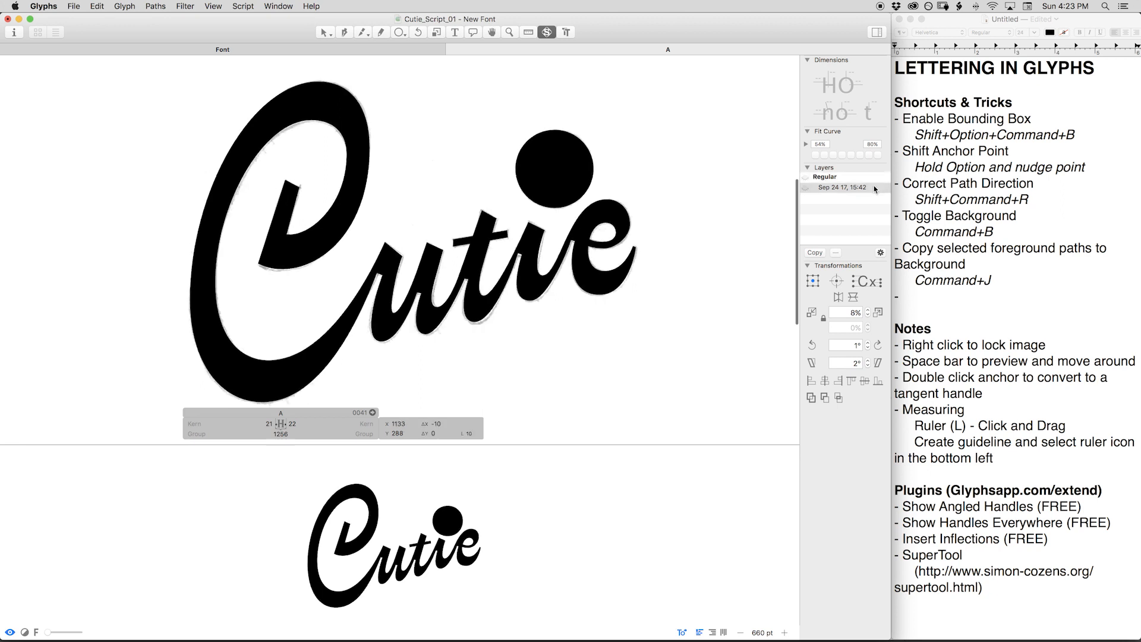
click(868, 178)
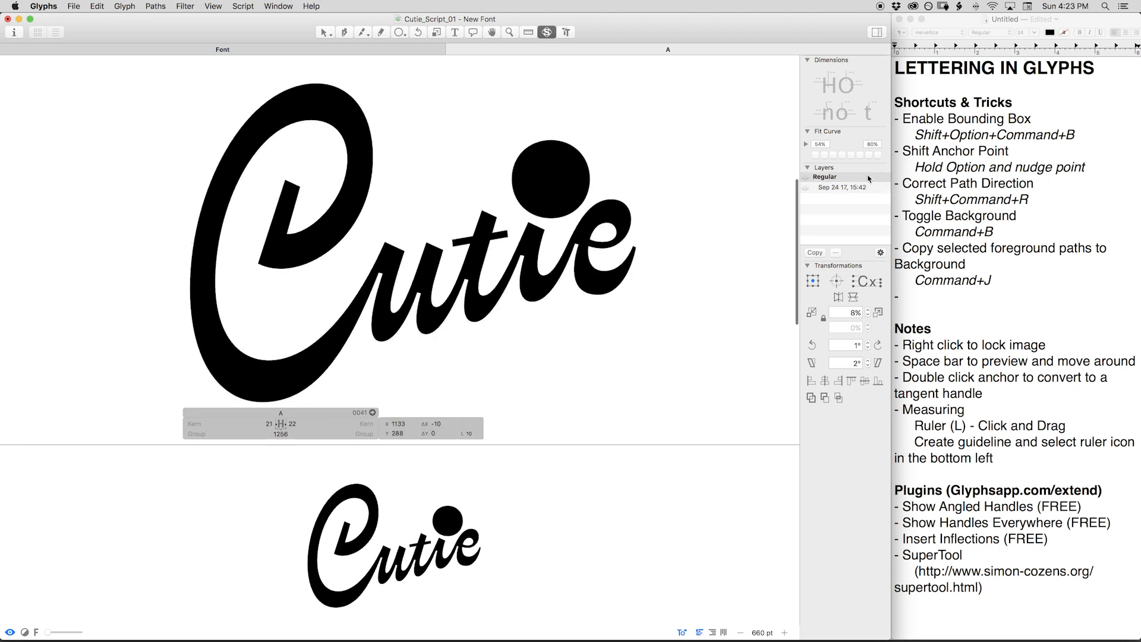
key(space)
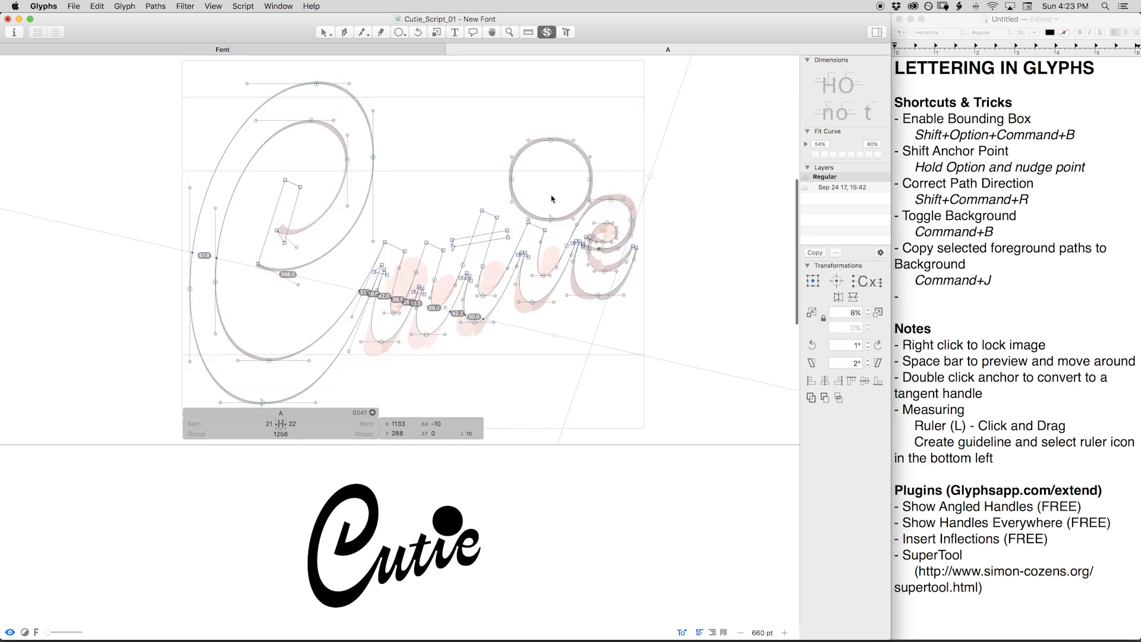
Slide the e's outer bottom node along its curve to X 1126, Y 162, keeping its handles in place.
key(z)
drag(531, 180, 663, 335)
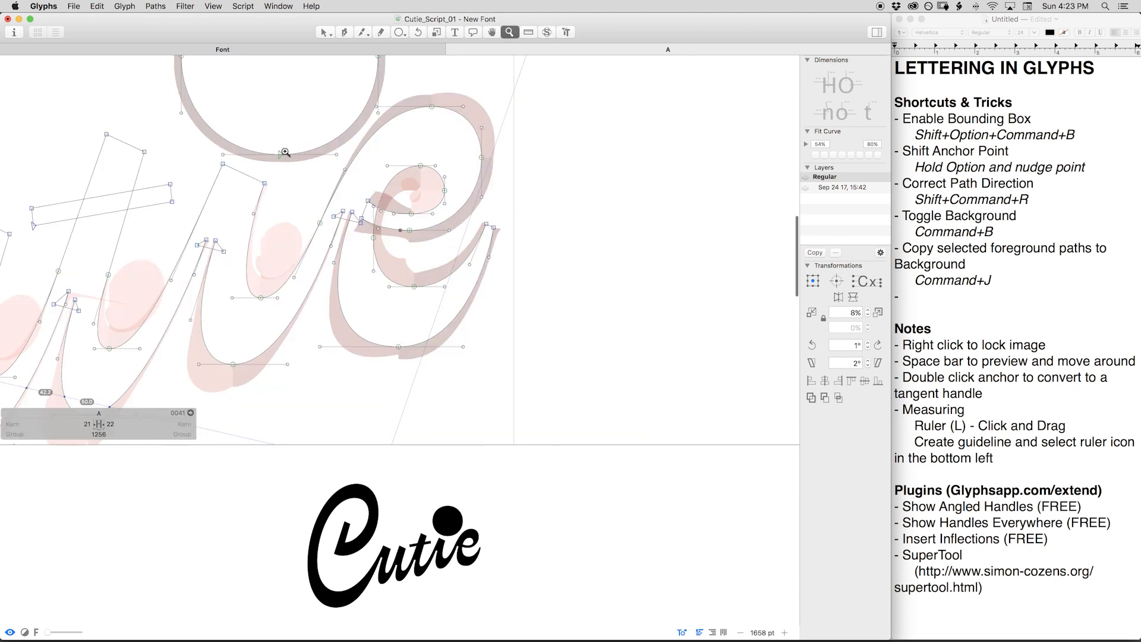
drag(286, 153, 603, 399)
drag(255, 161, 530, 383)
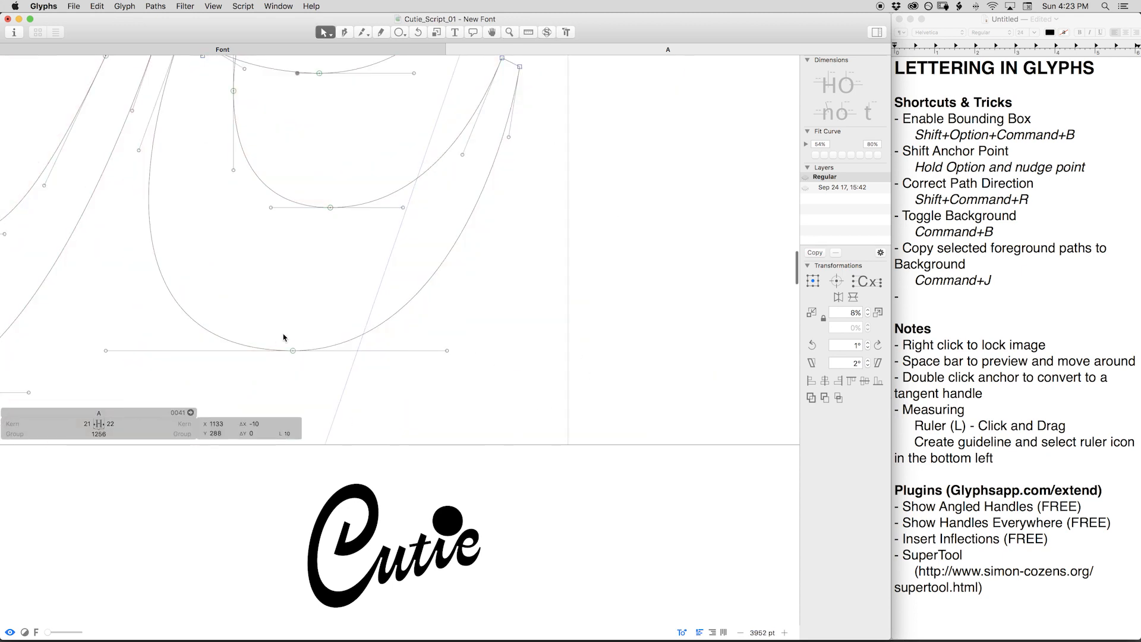
key(s)
drag(307, 326, 283, 359)
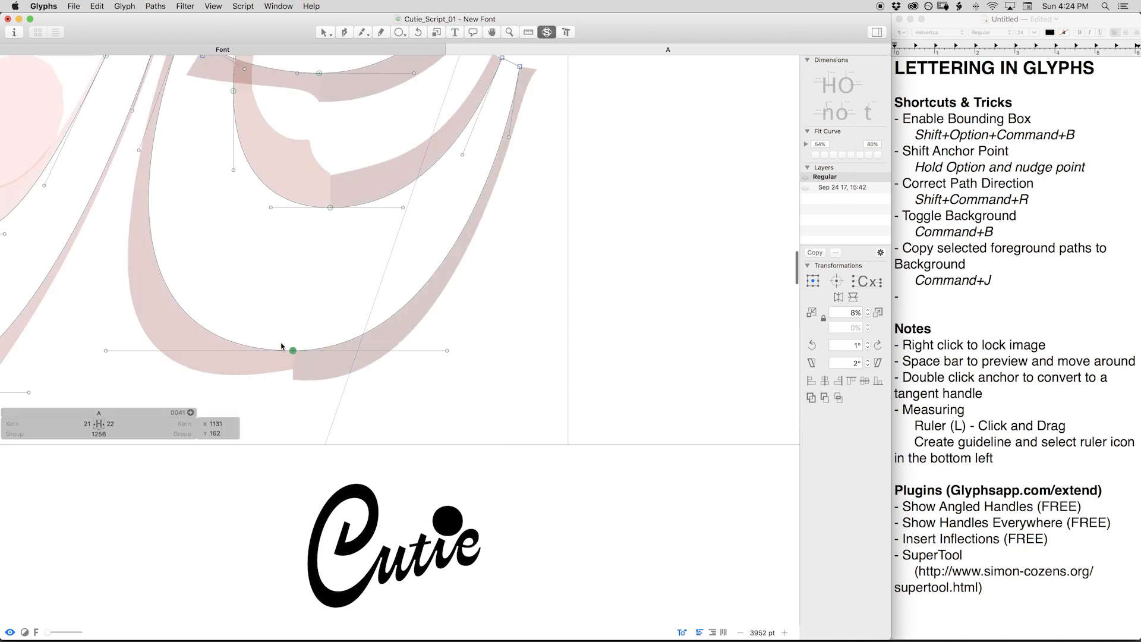
key(alt+Left)
key(alt+Left)
key(alt+Left)
key(alt+Left)
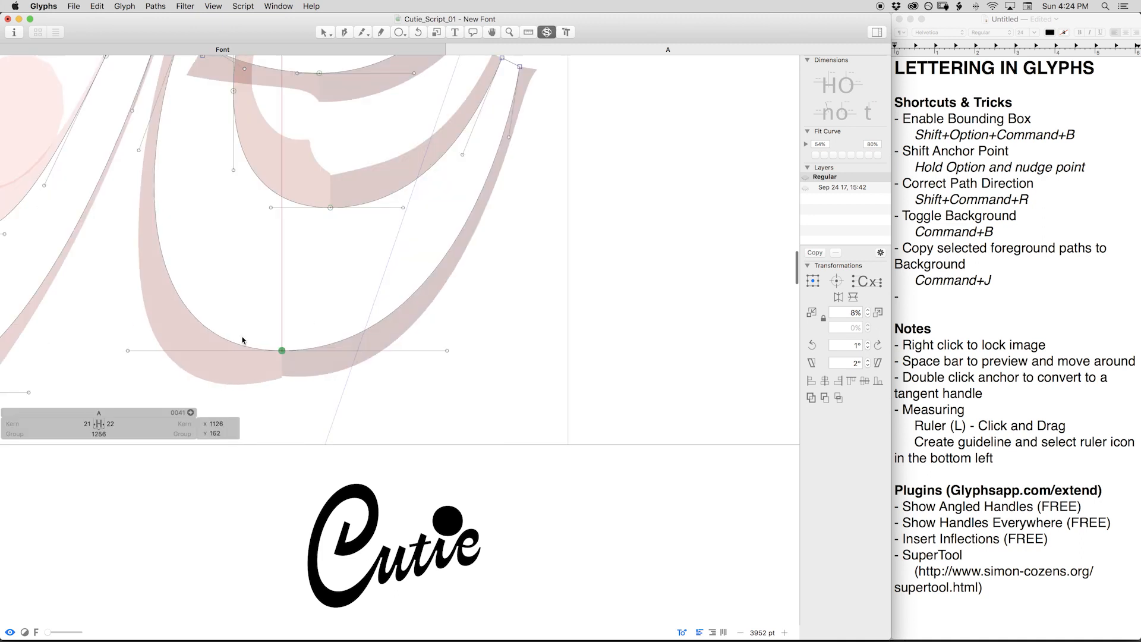
Raise the e's inner bottom node to X 1148, Y 230.
scroll(207, 262, up, 5)
drag(163, 270, 164, 262)
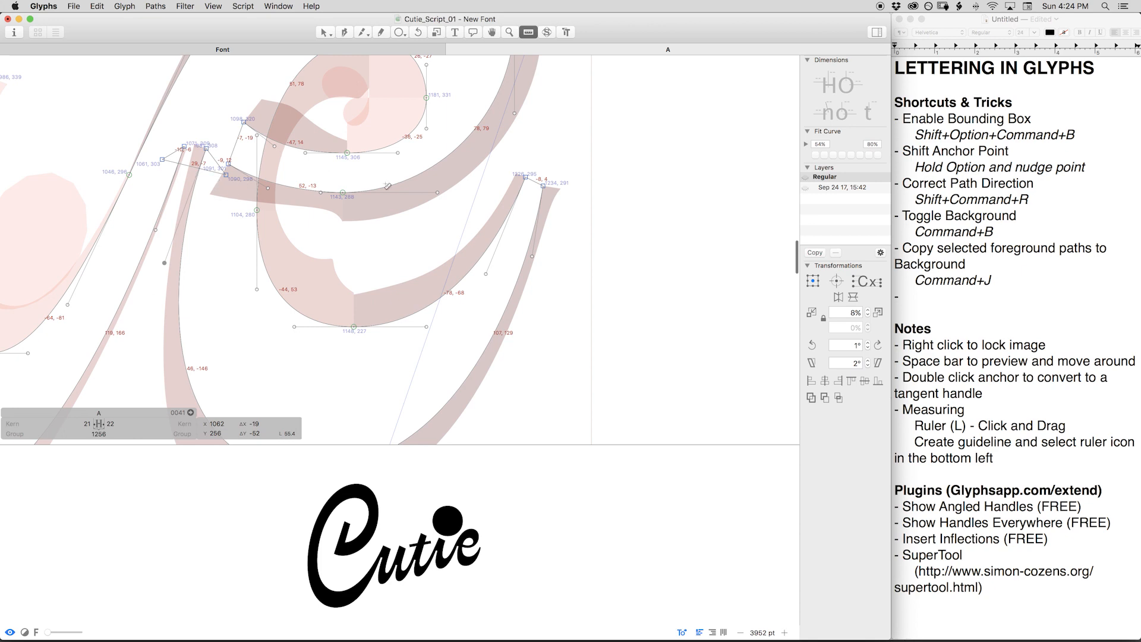
drag(372, 311, 325, 342)
key(Up)
key(Up)
key(Up)
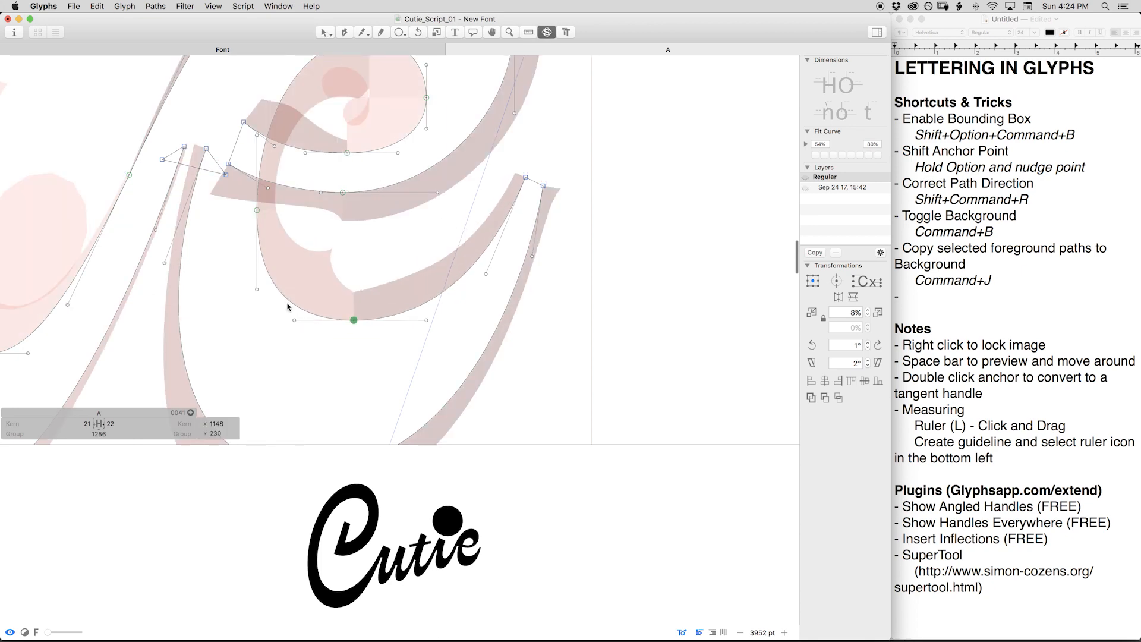
Fit both handles of the e's inner lower-left curve with the second Fit Curve preset and preview the shape.
drag(226, 271, 315, 333)
click(817, 155)
click(825, 155)
key(space)
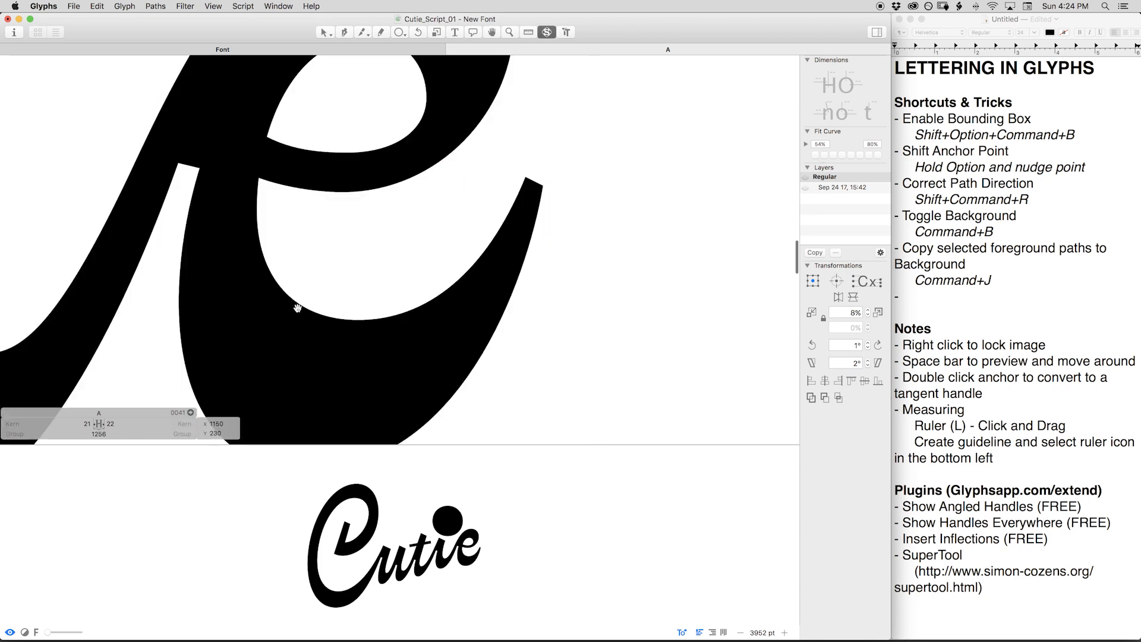
key(space)
key(space)
Move the inner corner of the e's end stroke two units left and lower both end corners by 10 units.
click(525, 178)
key(shift+Left)
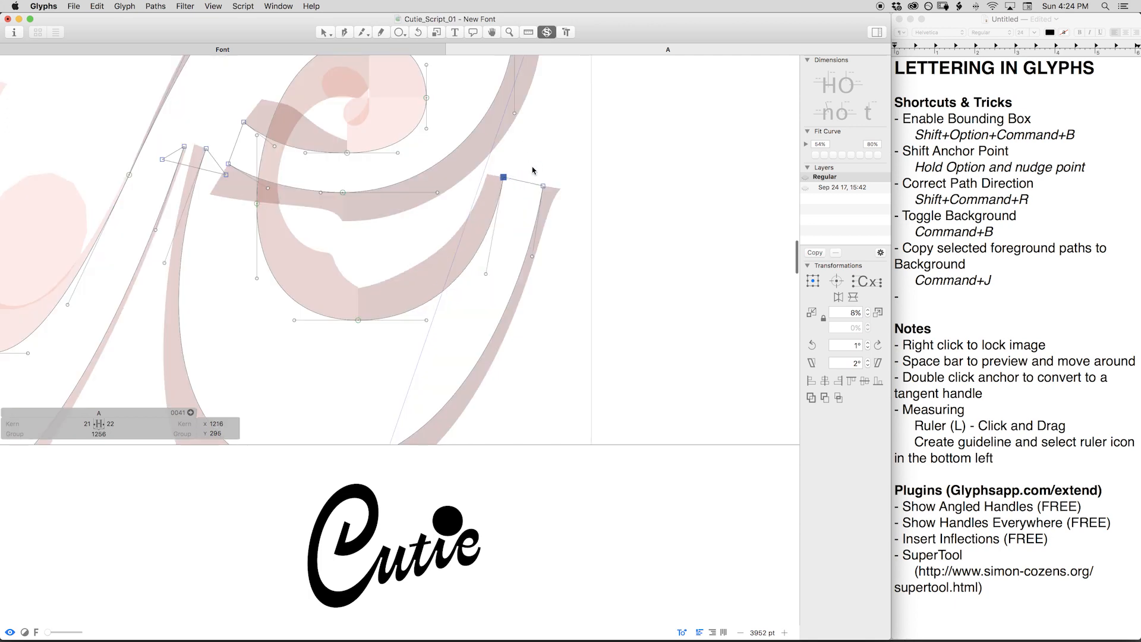
key(shift+Right)
key(Left)
key(Left)
drag(509, 164, 553, 188)
key(shift+Down)
Fit the e's inner lower-right curve with the second Fit Curve preset and slide its bottom node left, checking the preview.
drag(401, 255, 503, 336)
click(825, 155)
drag(381, 339, 313, 300)
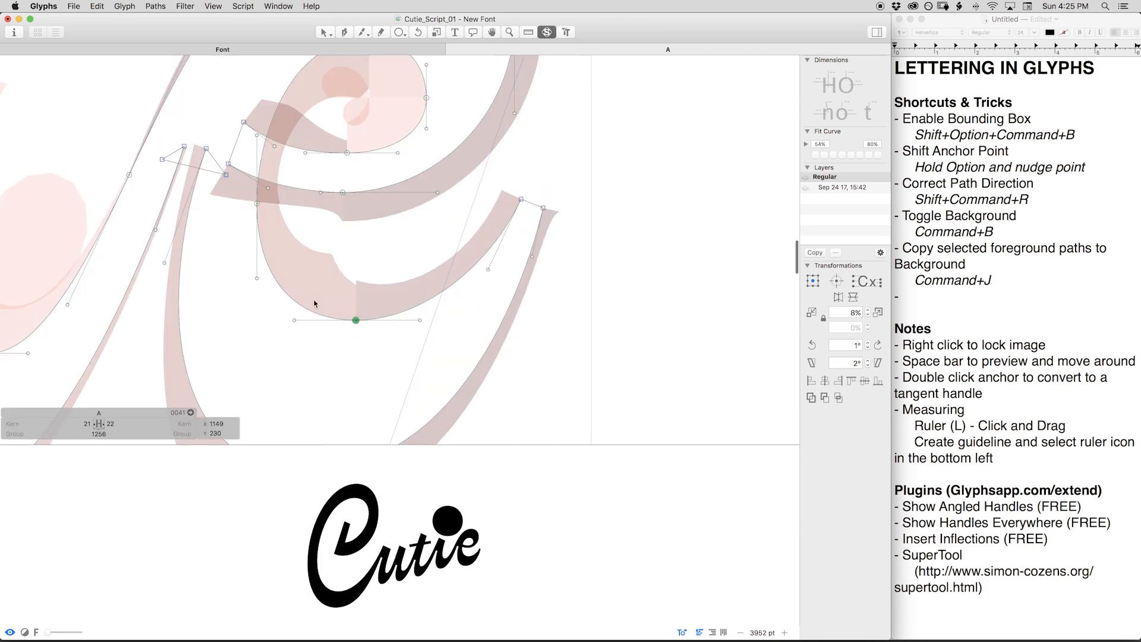
key(alt+Left)
key(alt+Left)
key(space)
Undo the last two edits at the e's inner bottom curve and balance the inner lower-right curve's two handles.
click(421, 320)
key(super+z)
key(super+z)
right_click(508, 279)
click(502, 278)
drag(401, 256, 498, 333)
right_click(489, 292)
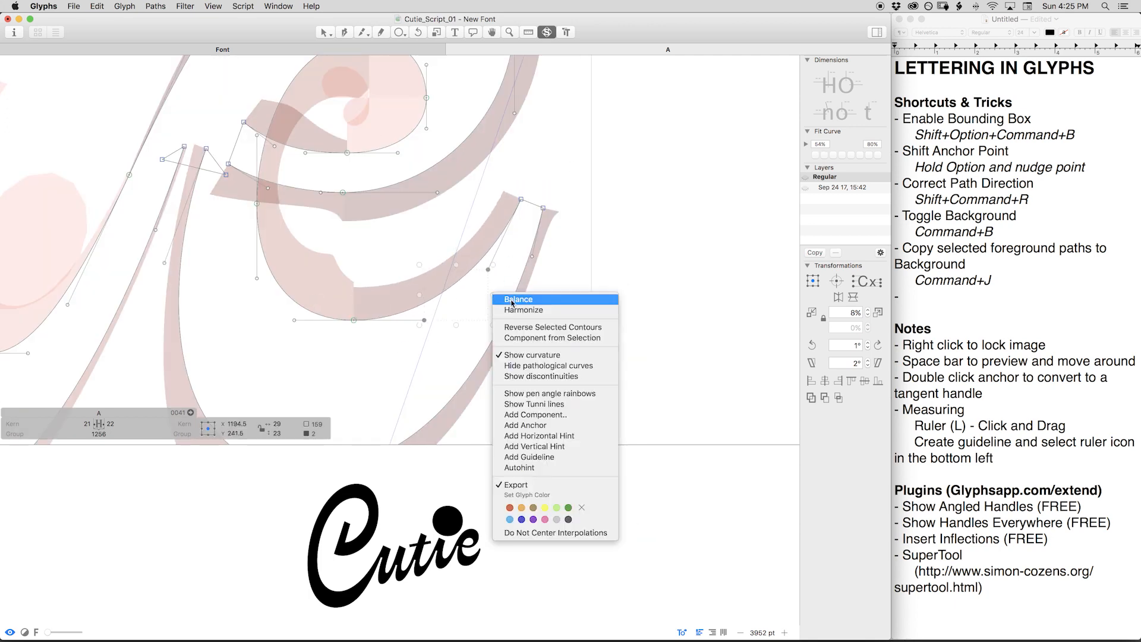
click(519, 300)
Slide the e's inner bottom node one unit right between its handles and preview the shape.
drag(378, 336, 328, 313)
key(alt+Right)
key(space)
Move the outer corner of the e's end stroke to X 1233, Y 282, and preview the letter.
click(542, 208)
key(Left)
key(Up)
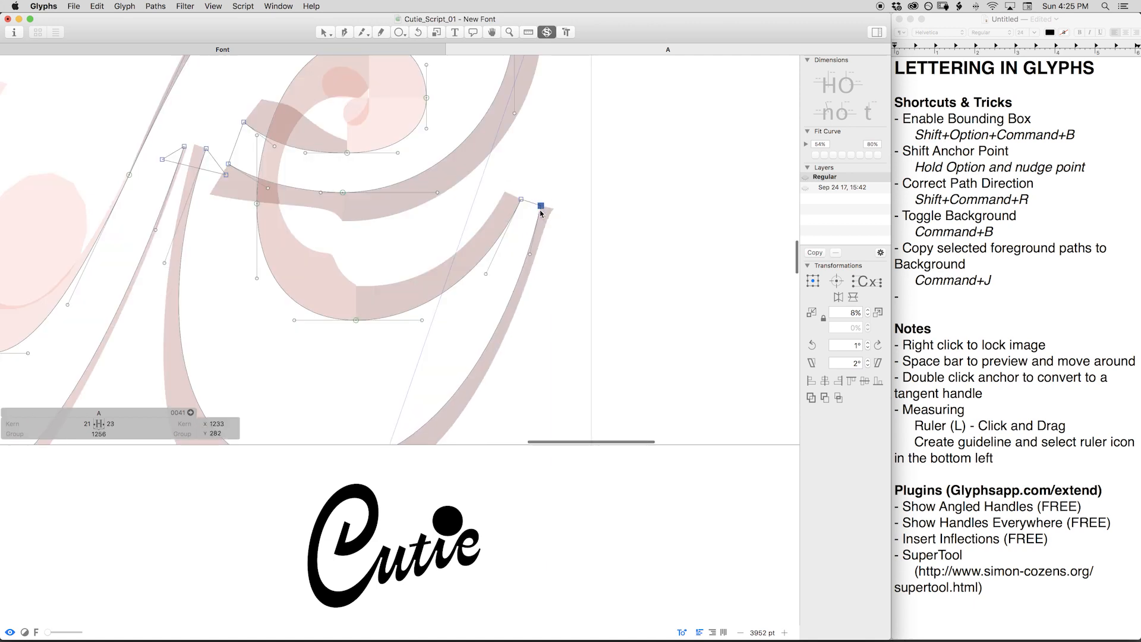
key(super+minus)
key(space)
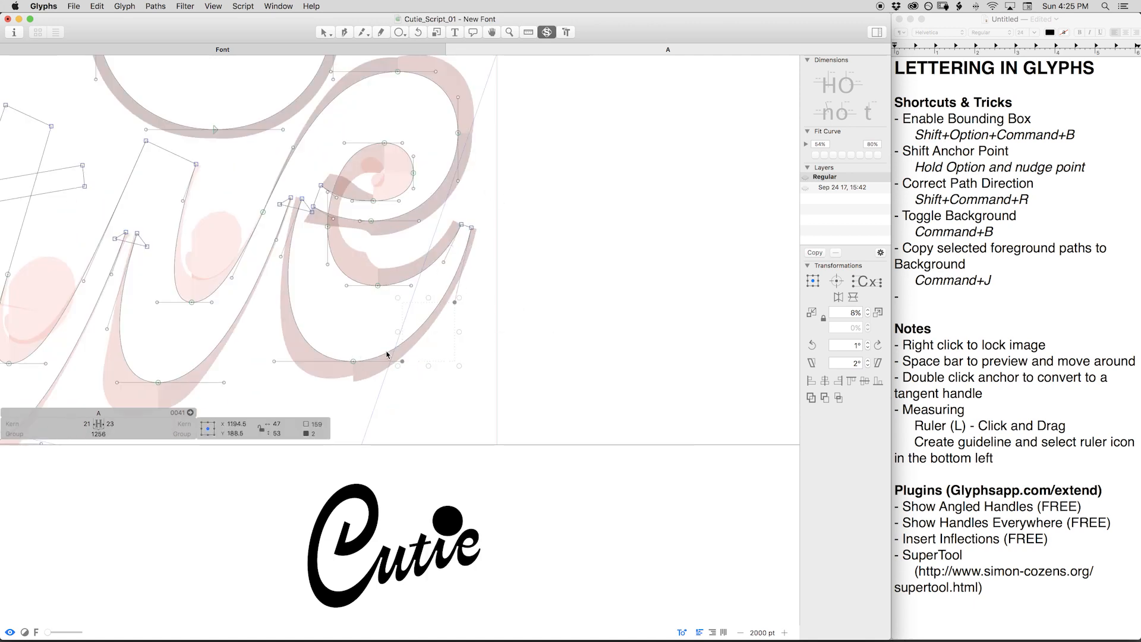
Set the Fit Curve minimum to 60% and fit the upper-right curve of the e's counter with the first preset.
key(space)
drag(242, 152, 286, 244)
drag(438, 255, 476, 223)
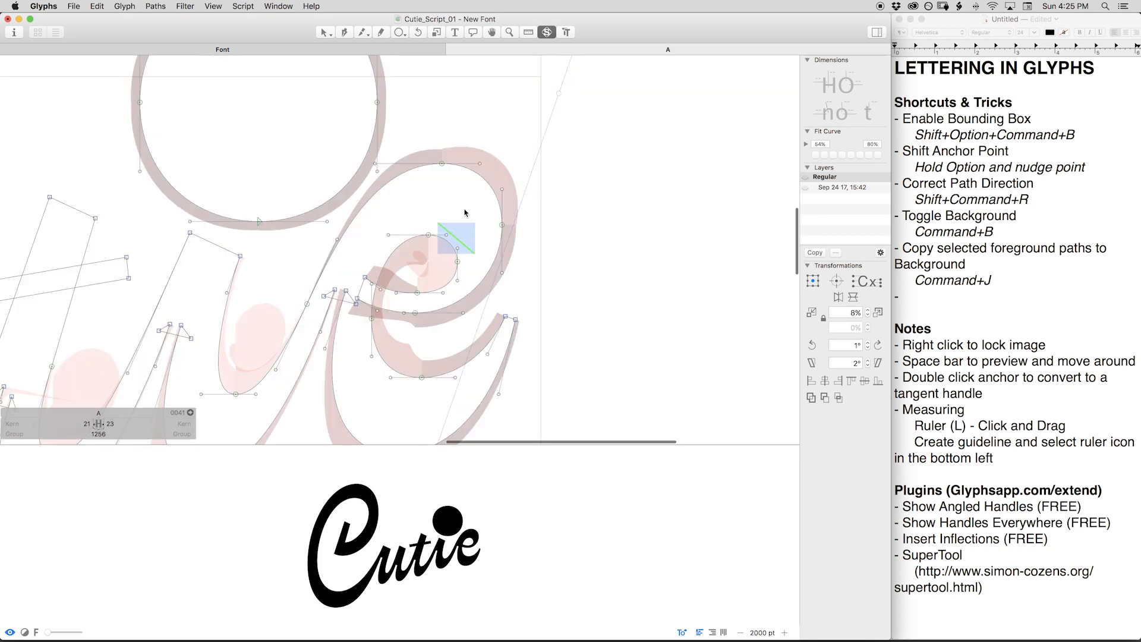
double_click(820, 145)
text(60)
click(815, 155)
key(space)
Preview the whole word and examine the C's inner end stroke and the handle at its lower corner.
key(super+minus)
key(super+minus)
key(super+minus)
key(space)
drag(360, 198, 574, 177)
key(super+plus)
key(super+plus)
drag(364, 279, 405, 332)
key(space)
key(space)
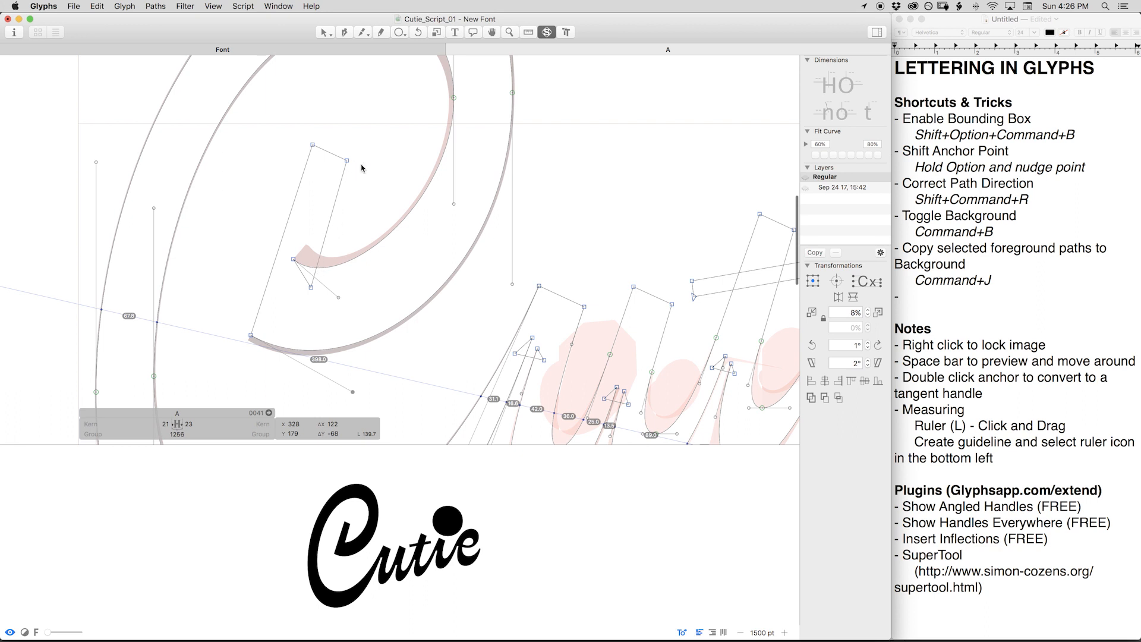
Select the connected lettering outline and add extreme points to its curves with Add Extremes.
double_click(388, 238)
key(super+z)
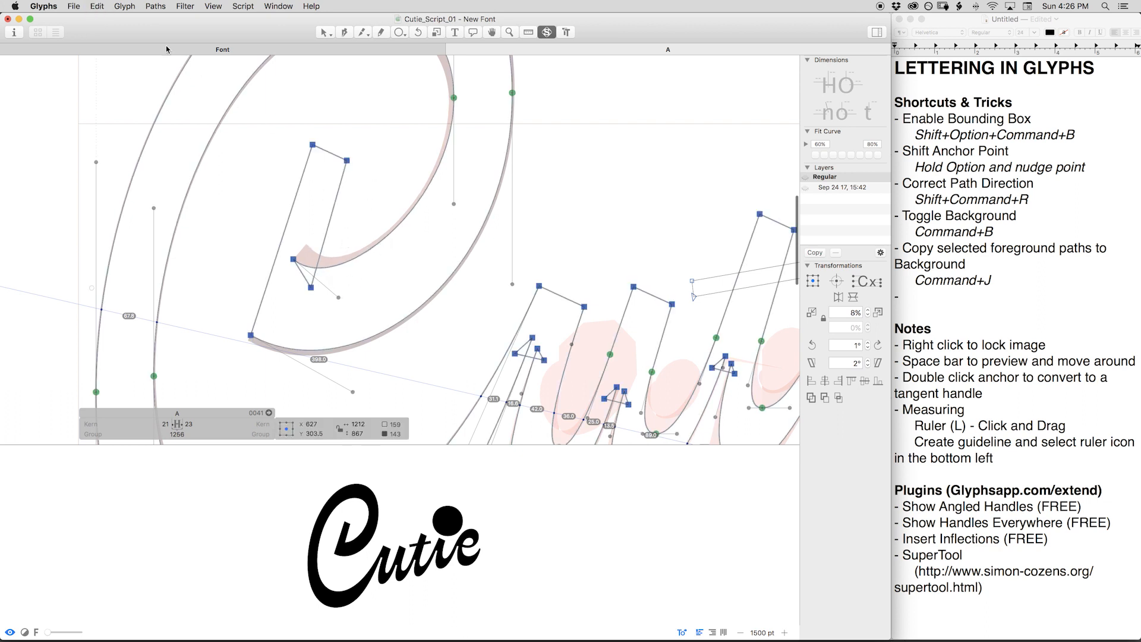
click(158, 7)
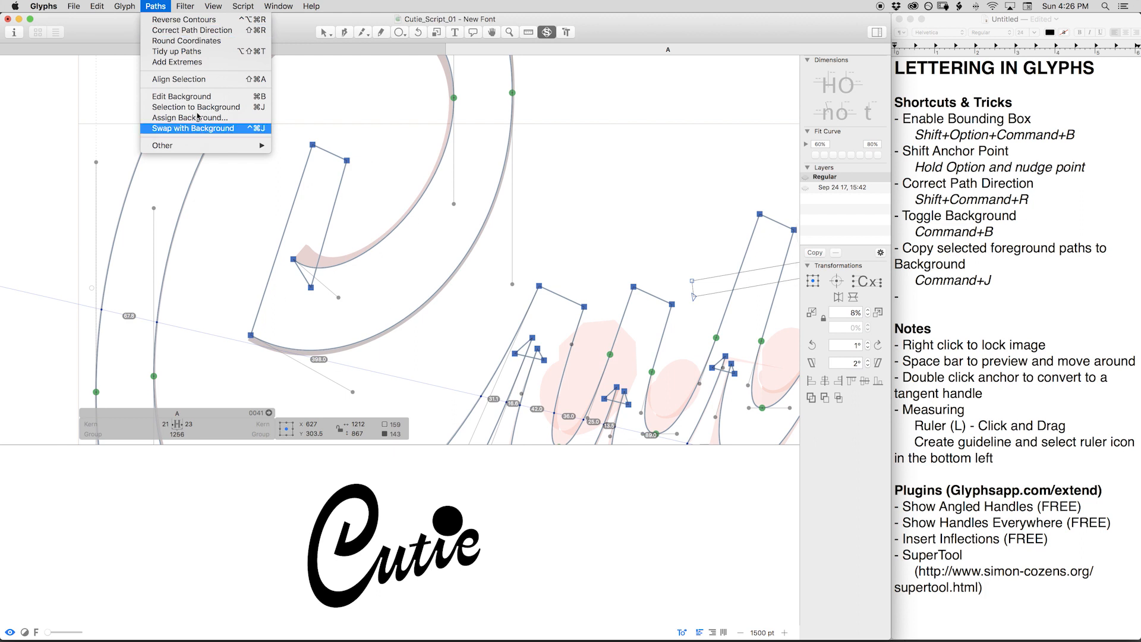
click(220, 63)
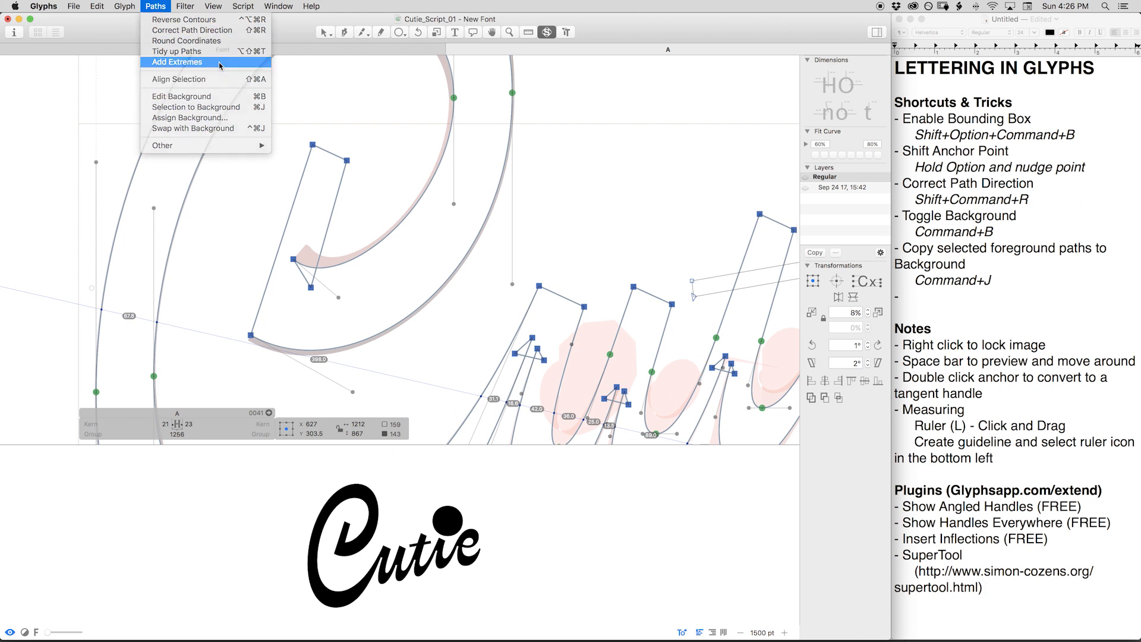
key(space)
drag(417, 323, 384, 213)
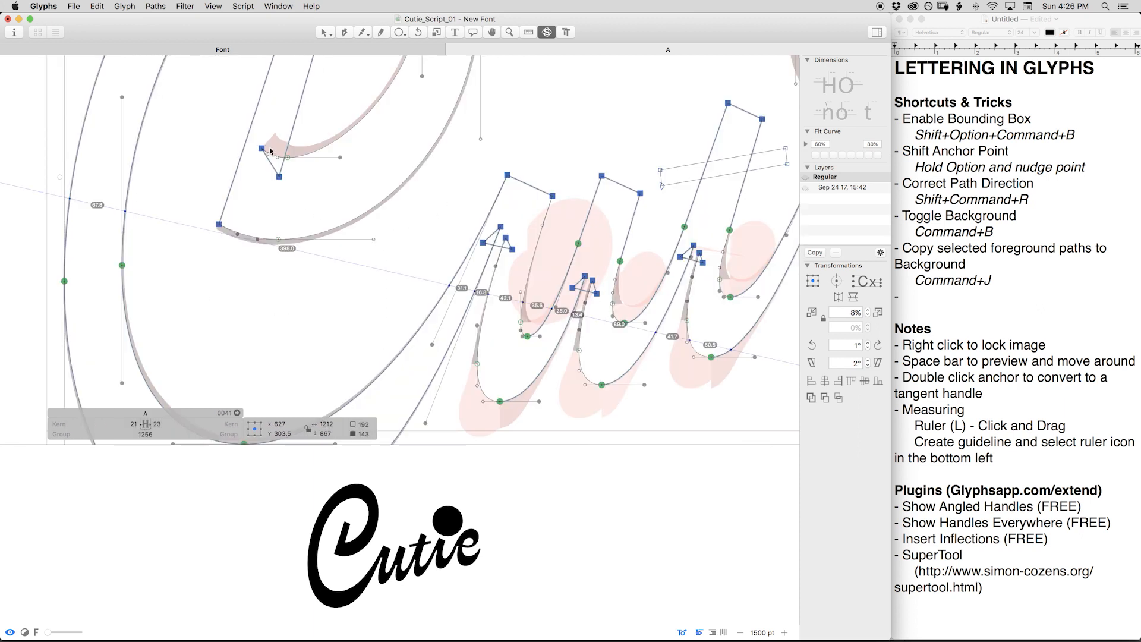
Select all paths, inspect the added extreme points across the word, and undo Add Extremes.
key(super+a)
key(super+c)
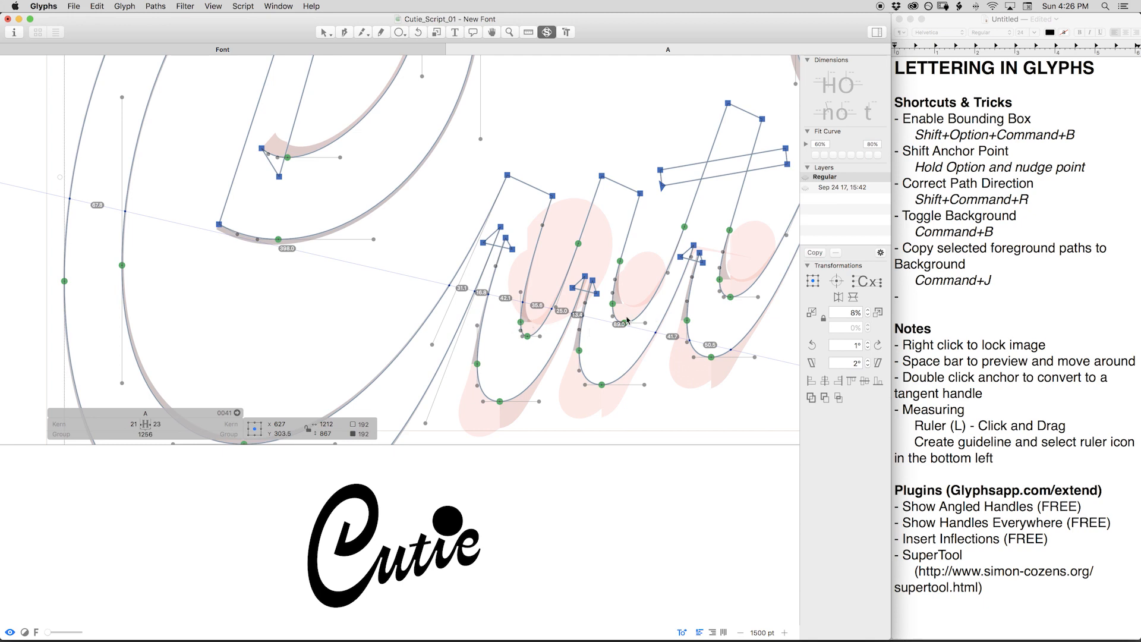
drag(698, 309, 487, 330)
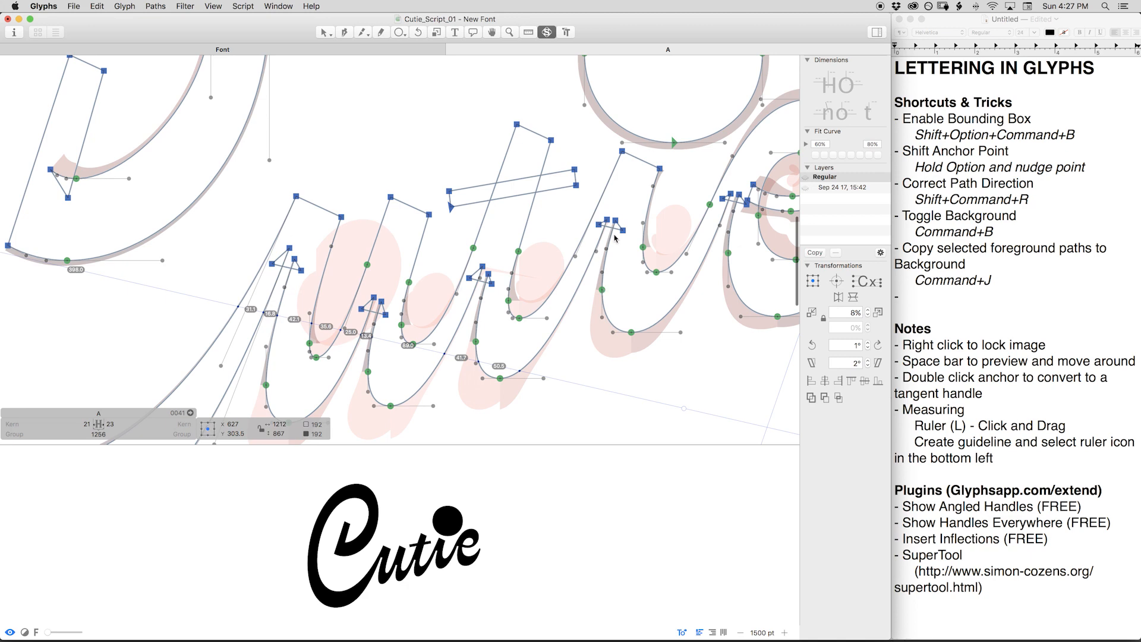
key(space)
drag(612, 241, 583, 245)
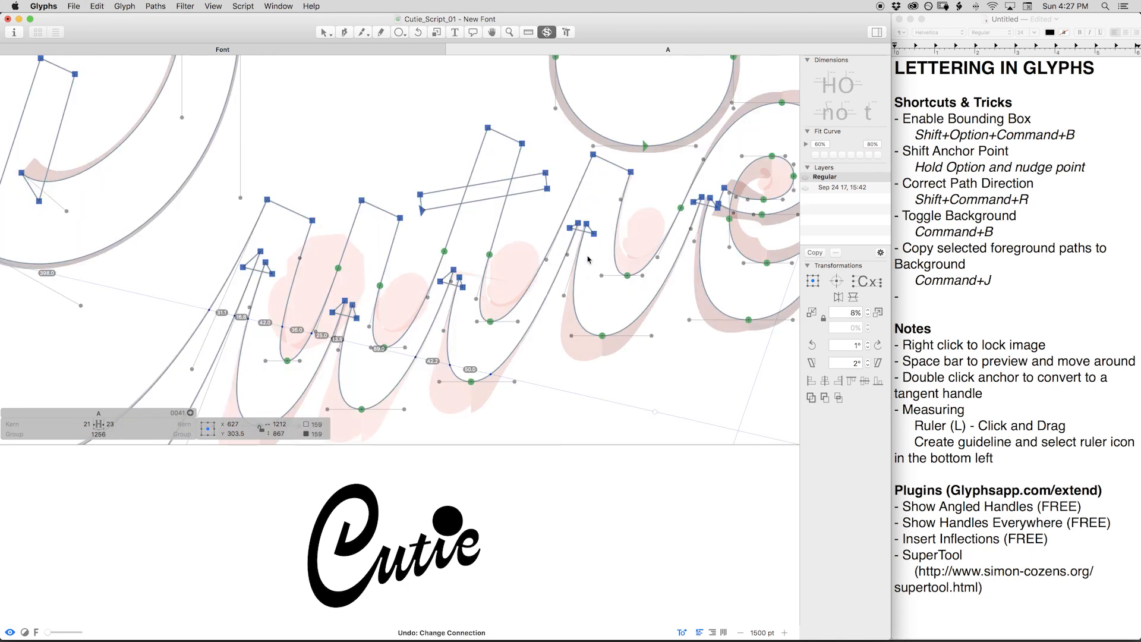
key(super+z)
key(super+z)
key(z)
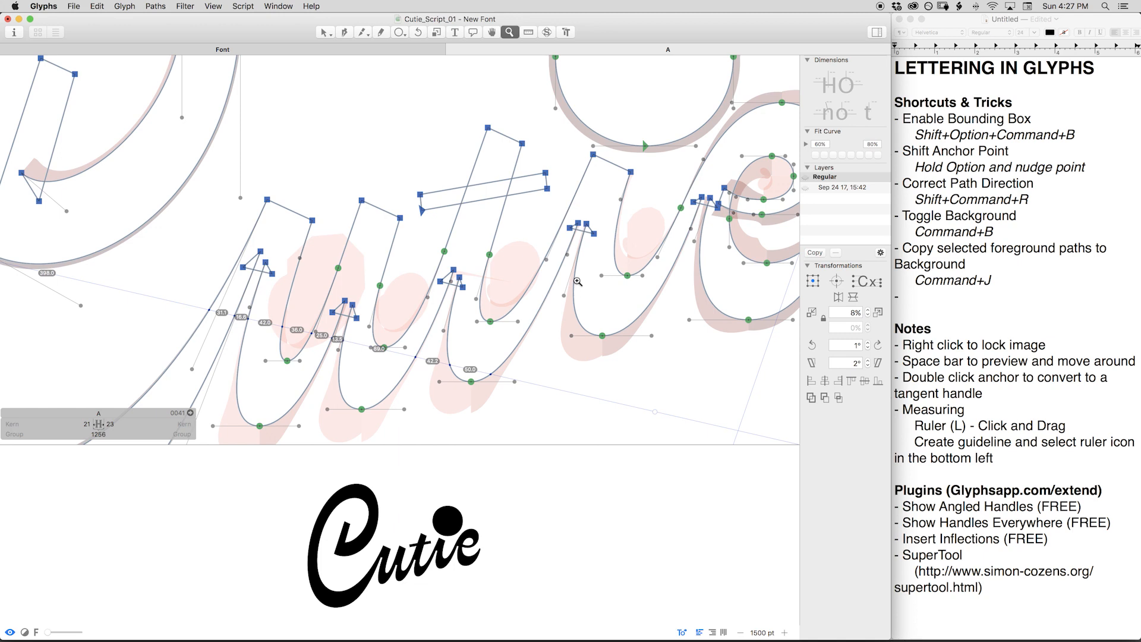
key(space)
drag(585, 268, 555, 319)
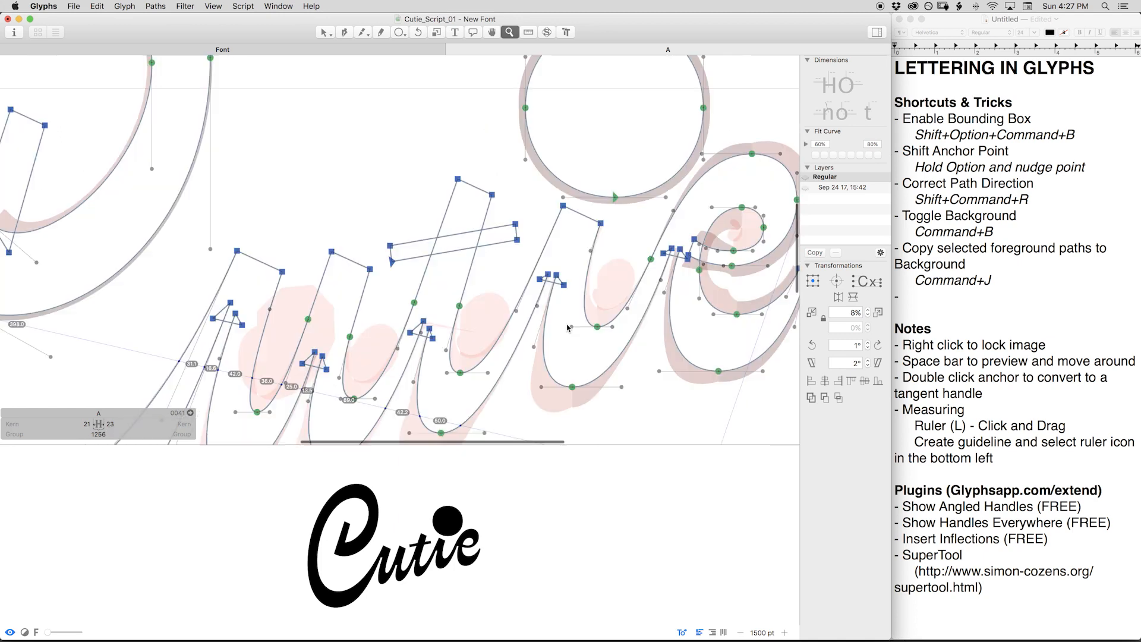
key(super+plus)
key(shift+super+x)
key(super+minus)
key(super+minus)
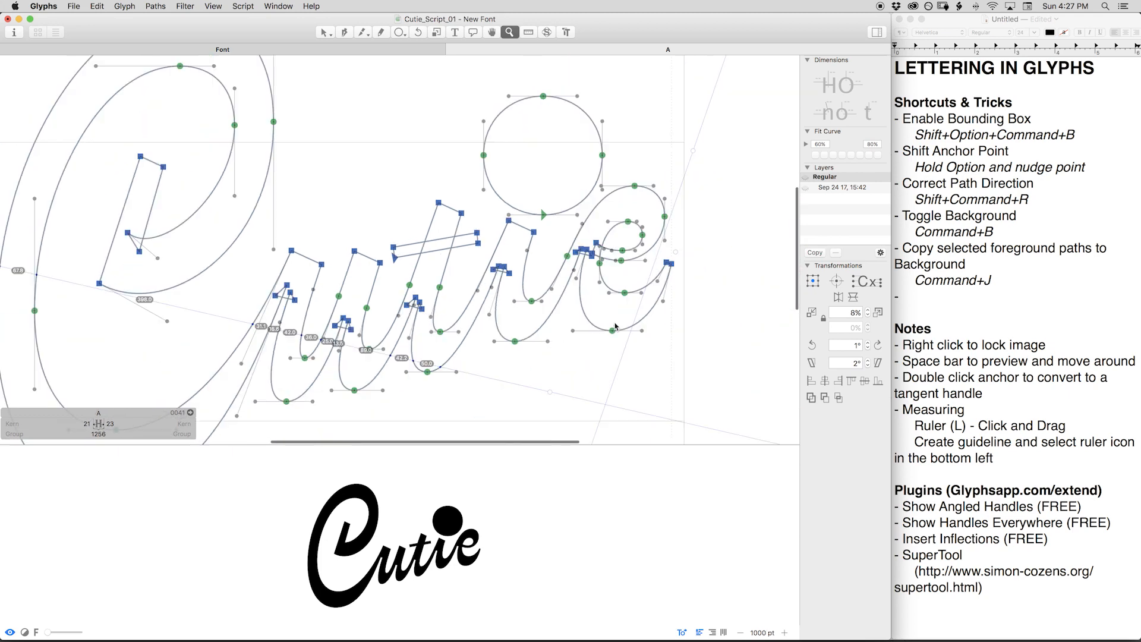
Apply Add Extremes to all paths once more, examine the end of the C's inner stroke, and undo it.
key(space)
drag(275, 259, 461, 257)
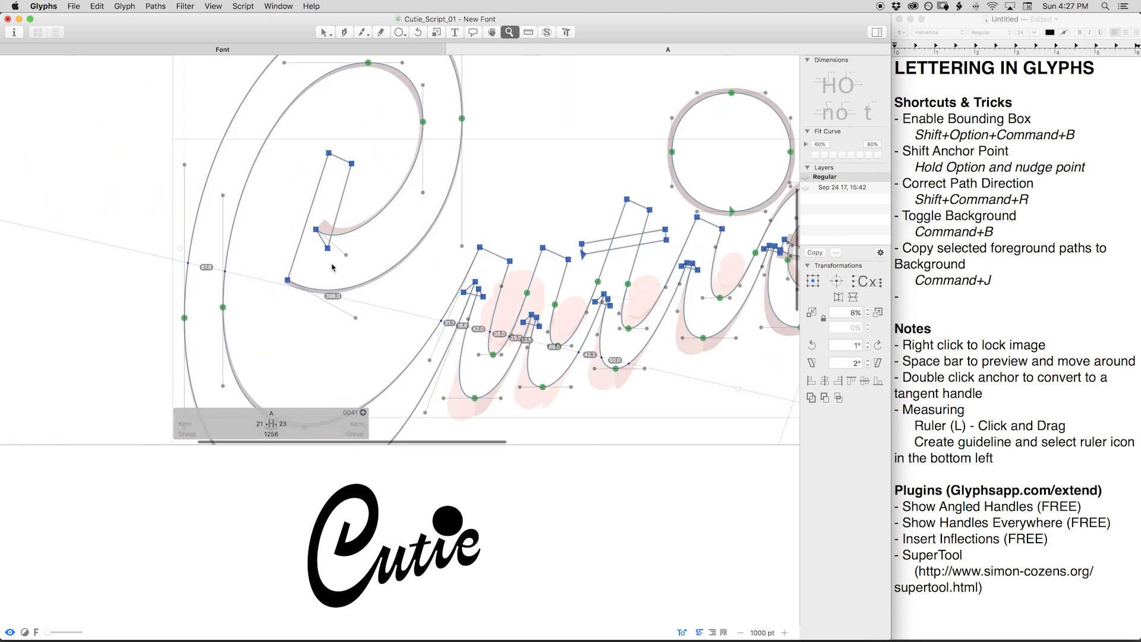
key(super+a)
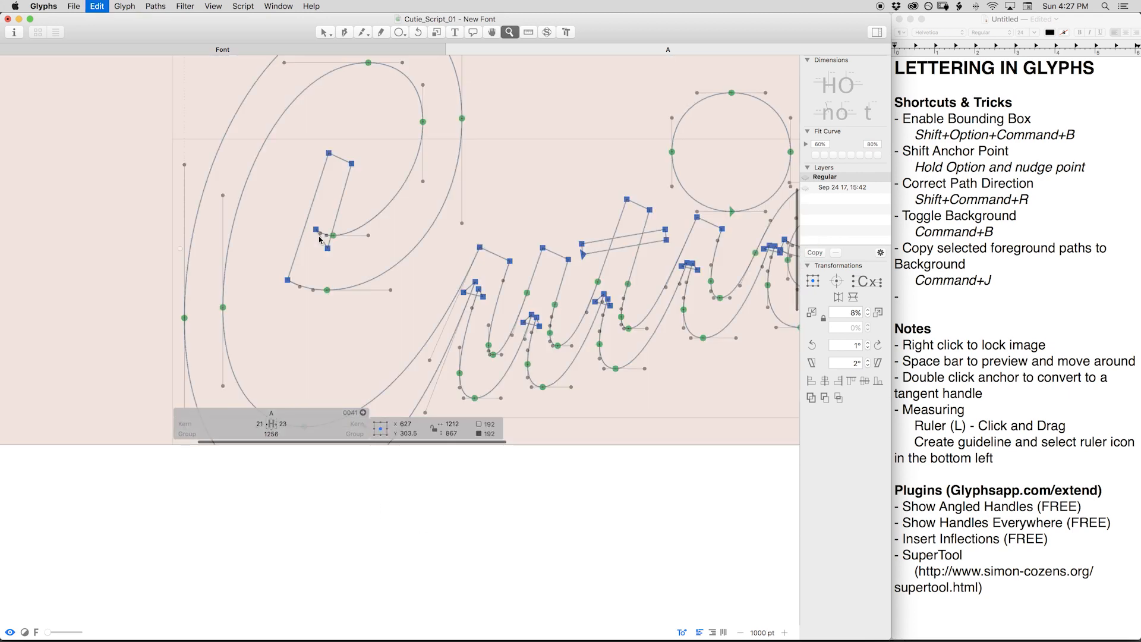
key(shift+super+e)
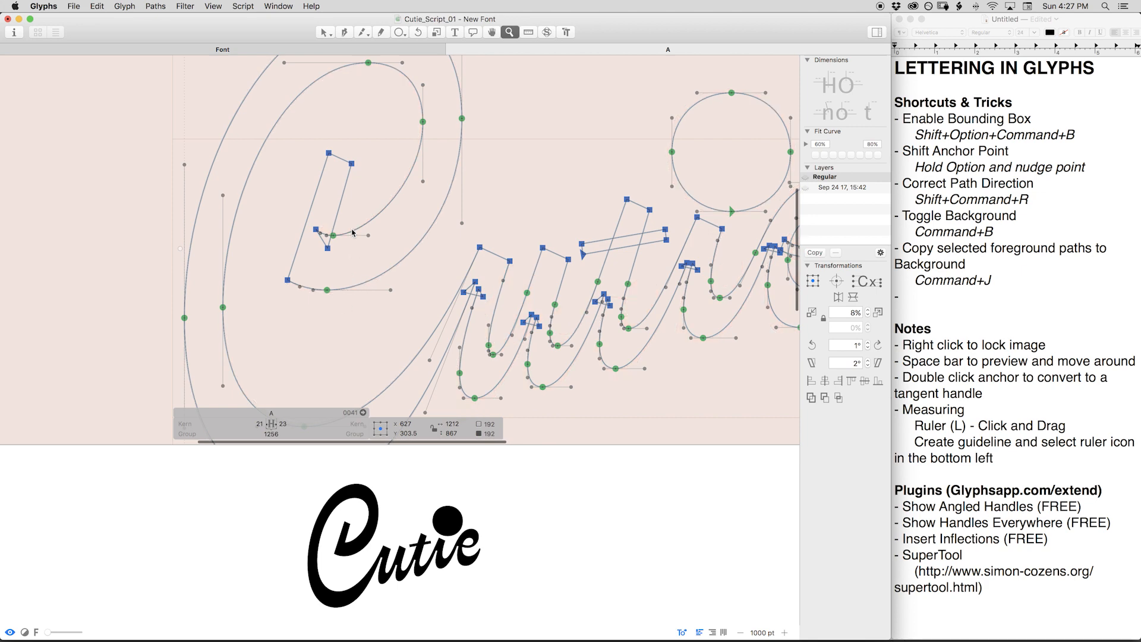
key(shift+super+t)
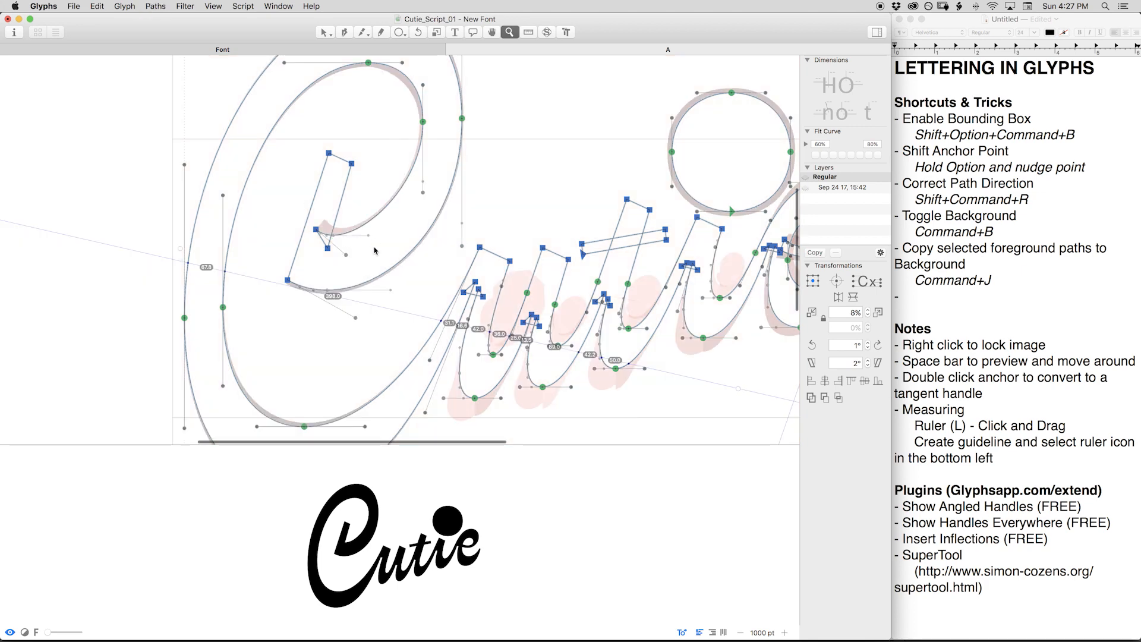
Insert an extreme point at the lowest spot of both the upper and lower curves of the C's inner stroke.
drag(371, 253, 404, 242)
key(v)
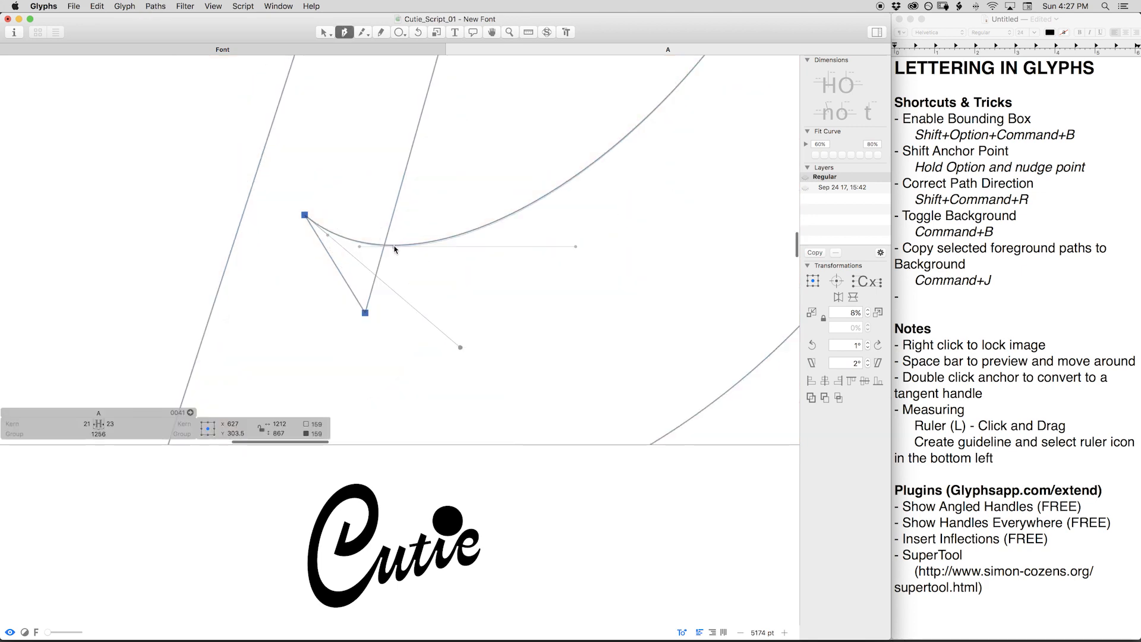
click(393, 247)
key(space)
drag(386, 404, 465, 243)
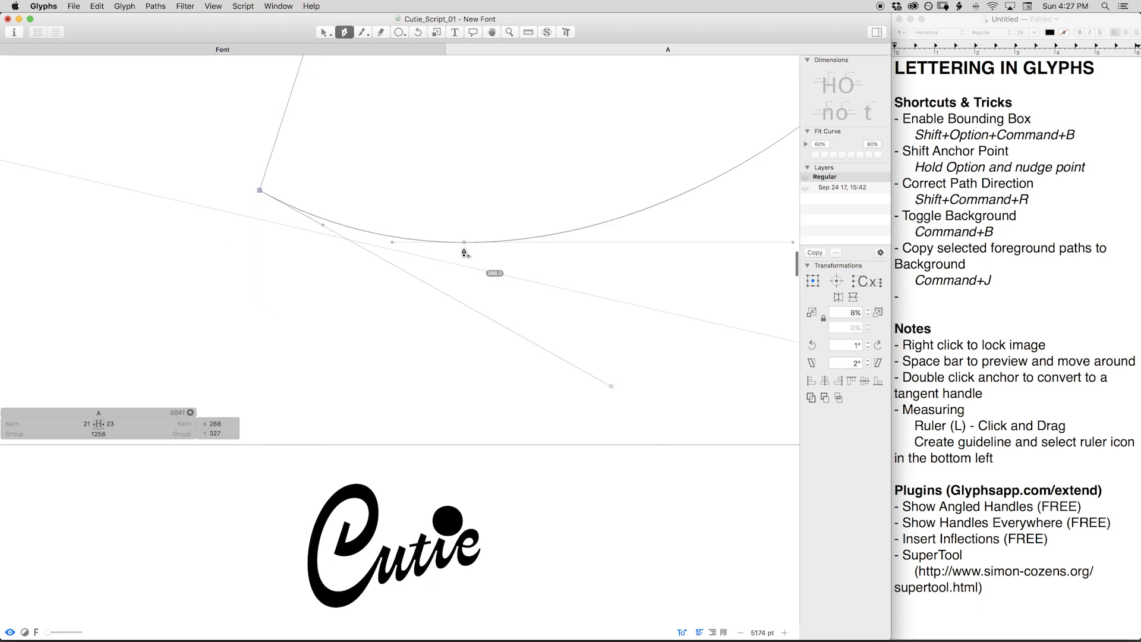
key(v)
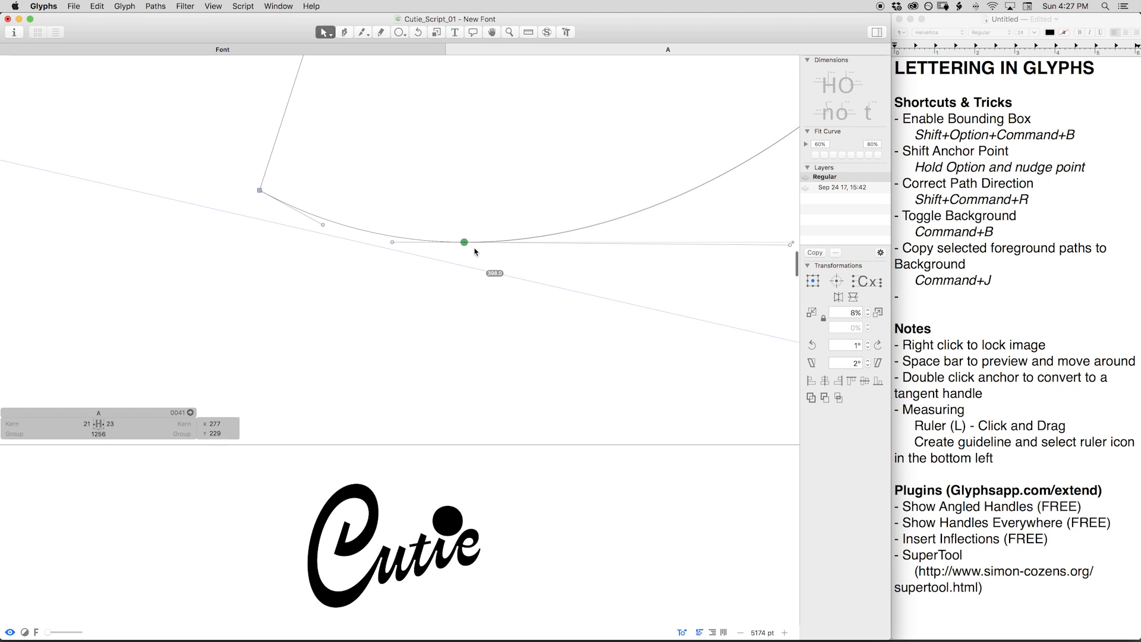
Try Add Extremes on the full selection again, undo it, and preview the C's inner stroke beside the u.
key(super+a)
key(super+minus)
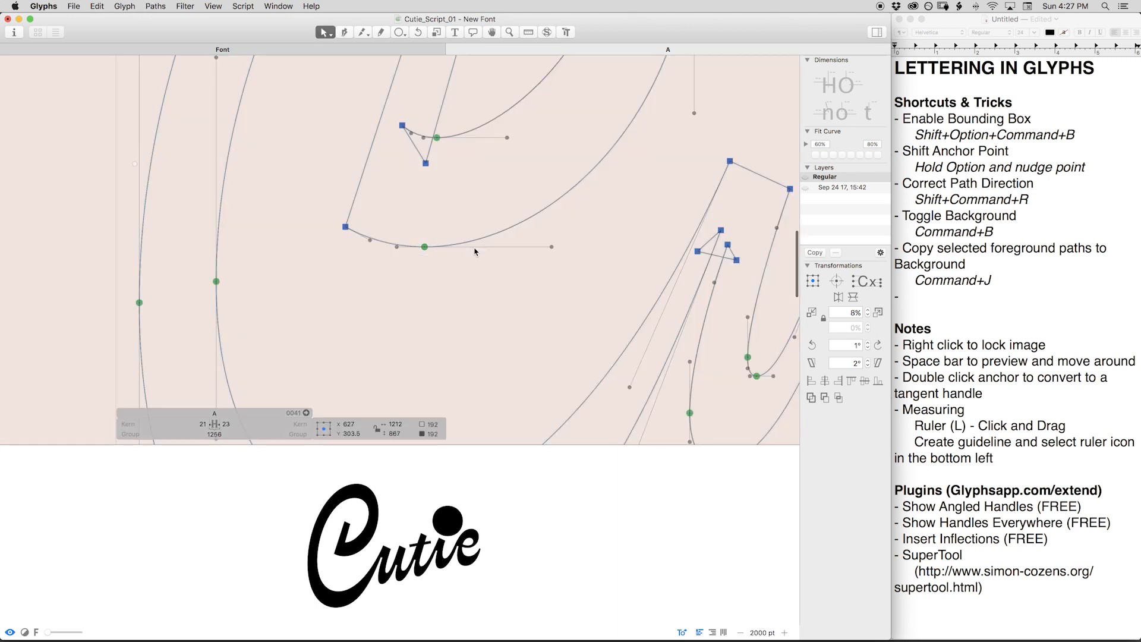
key(Delete)
key(super+b)
key(space)
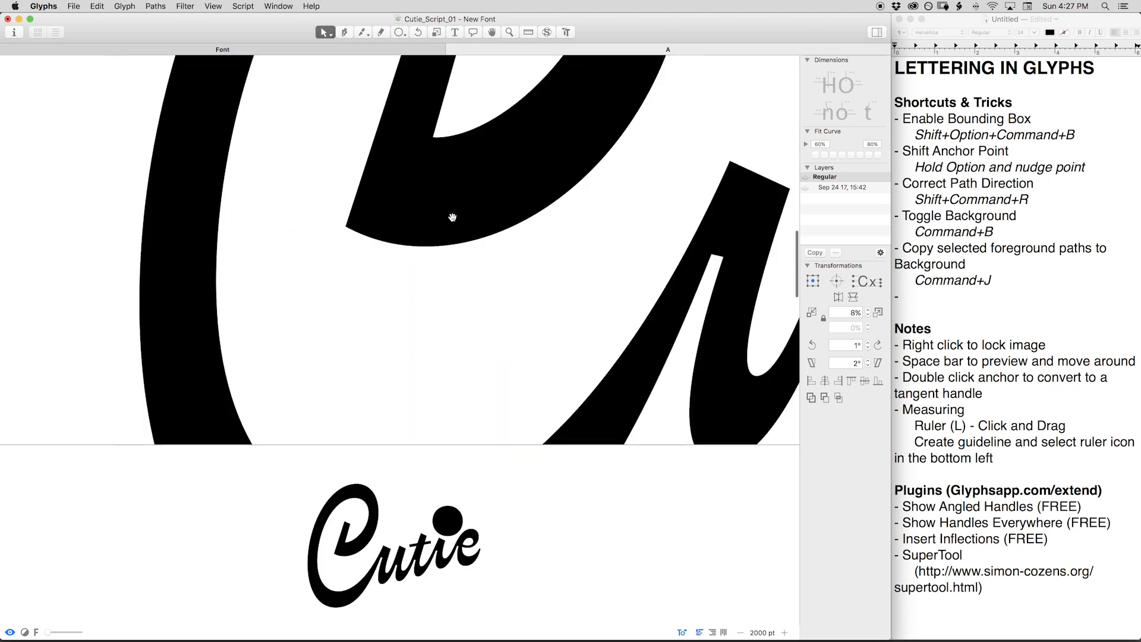
drag(452, 217, 435, 231)
Level the right handle of the lower extreme point on the C's inner stroke at Y 229 and preview the curve.
click(396, 268)
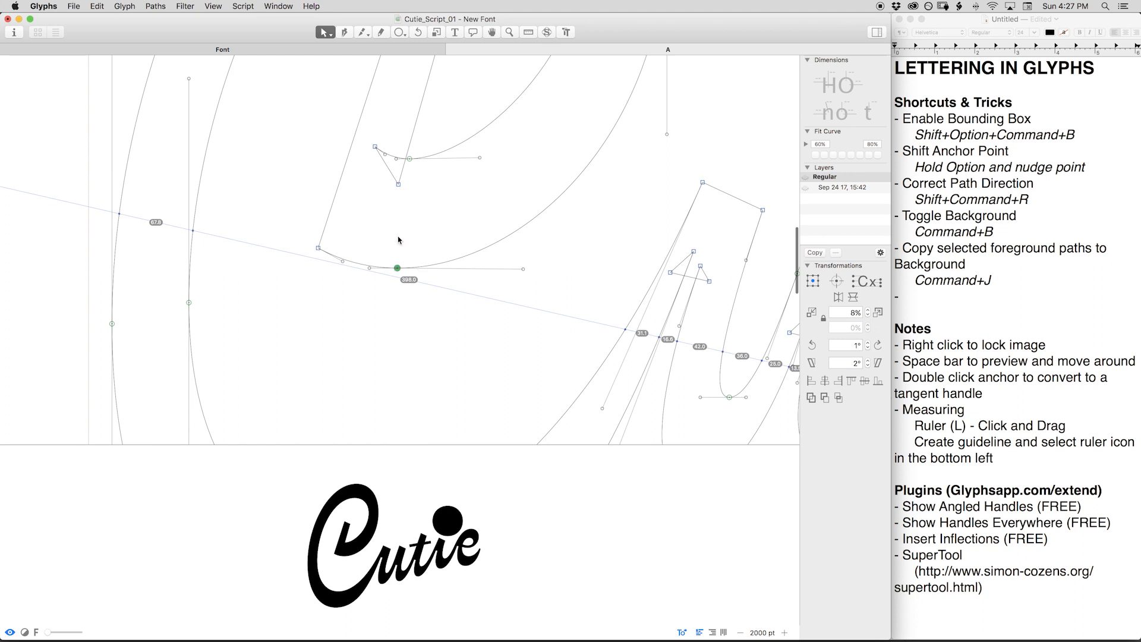
click(523, 268)
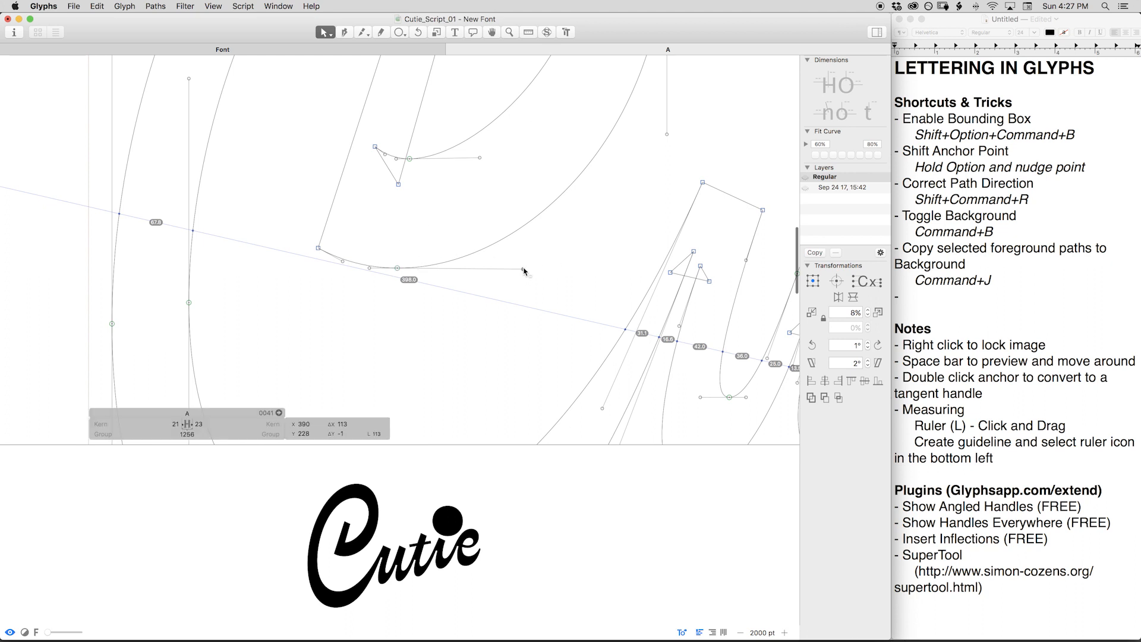
key(Left)
key(Left)
key(space)
drag(476, 208, 435, 257)
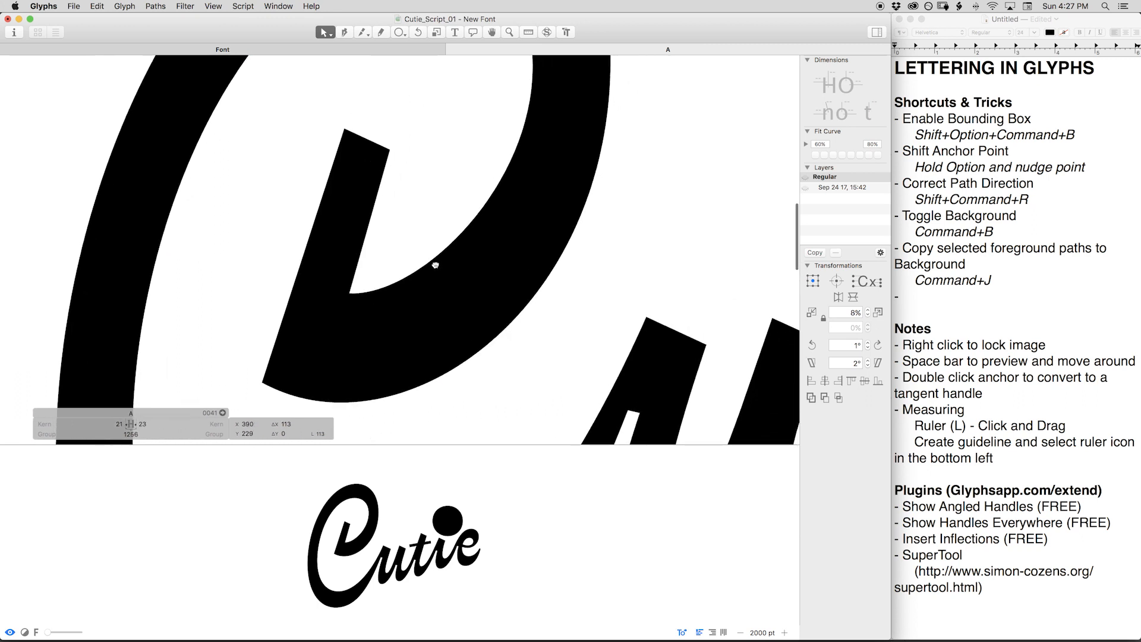
key(space)
key(space)
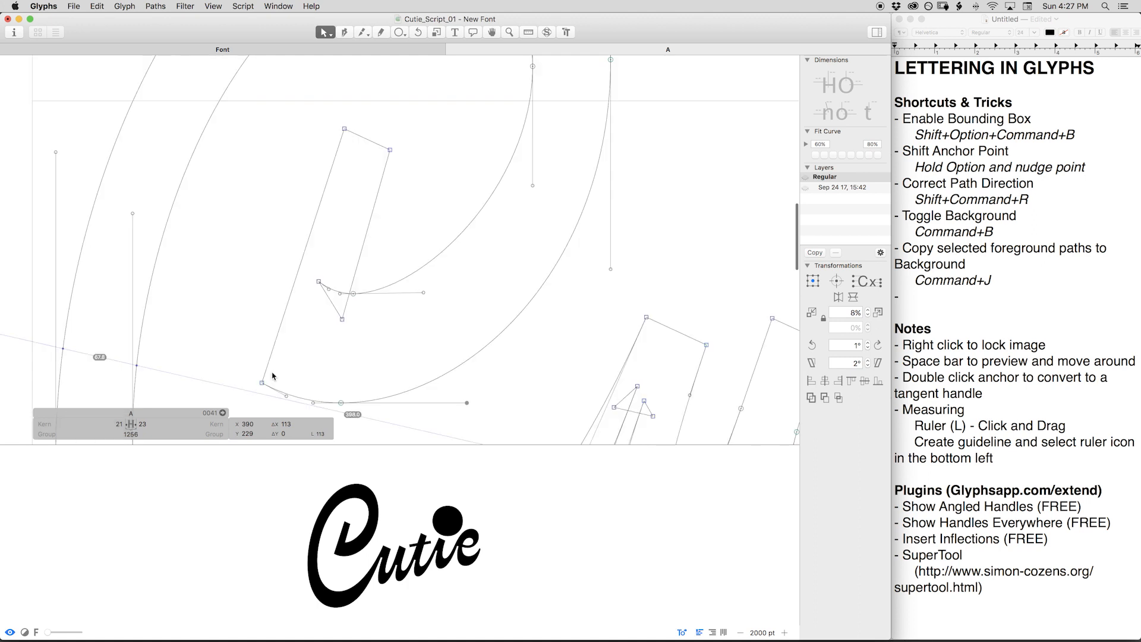
Shift the lower corner node of the C's inner stroke to X 208, Y 250 without moving its handles.
click(262, 382)
key(alt+Right)
key(alt+Right)
key(alt+Up)
key(alt+Up)
key(alt+Up)
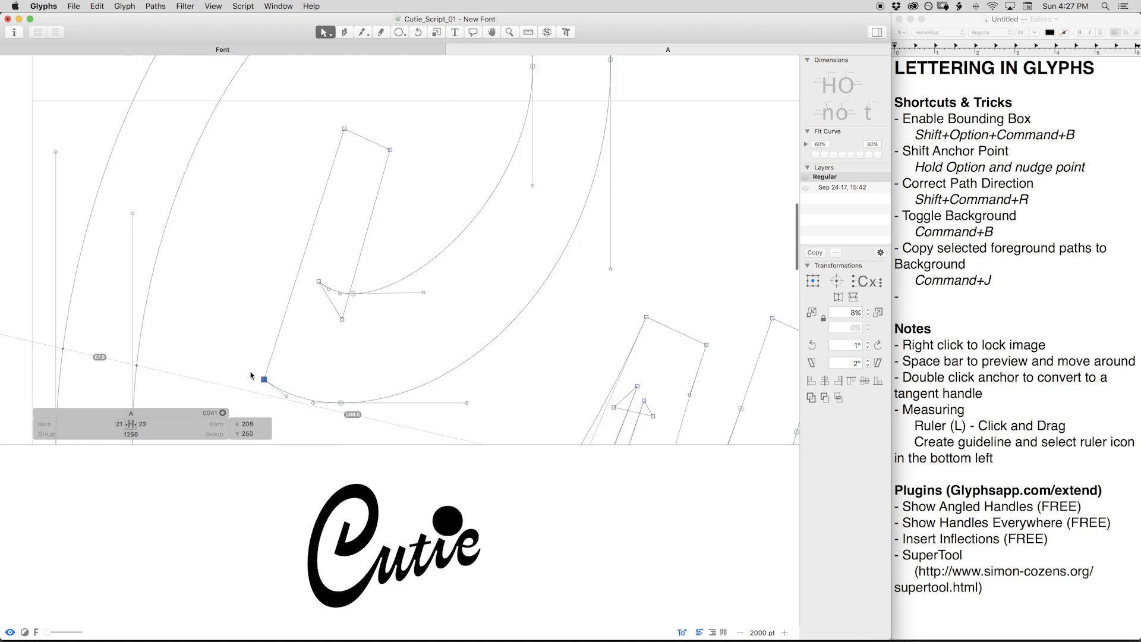
Adjust the curve handle of the C's lower inner corner to X 224, Y 236 and preview the result.
key(space)
drag(296, 386, 263, 397)
key(Left)
key(Up)
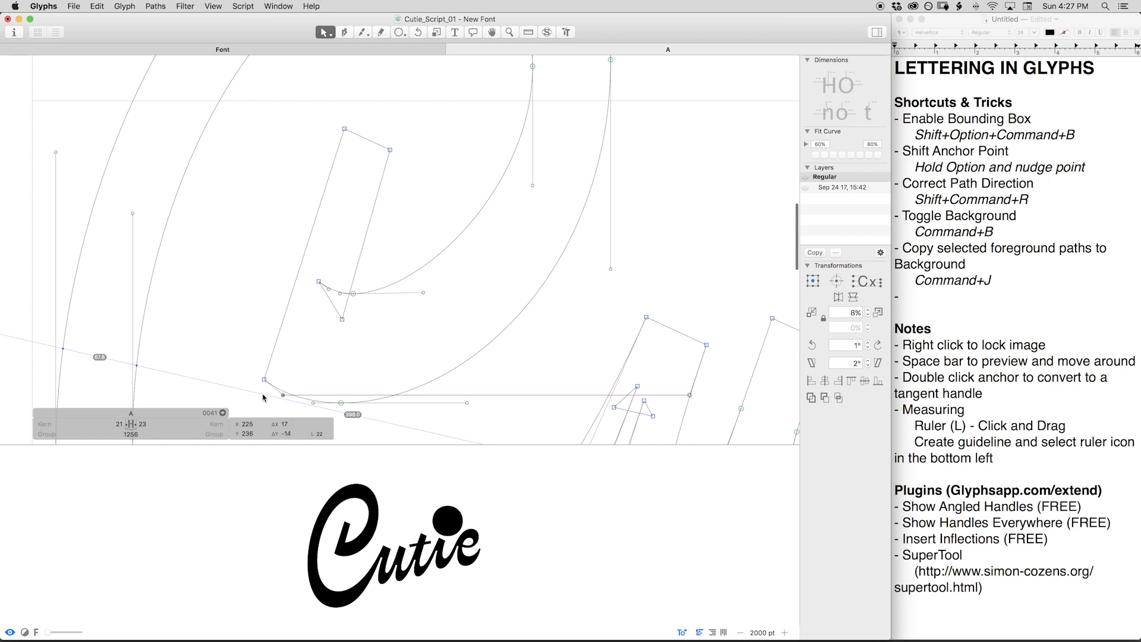
key(space)
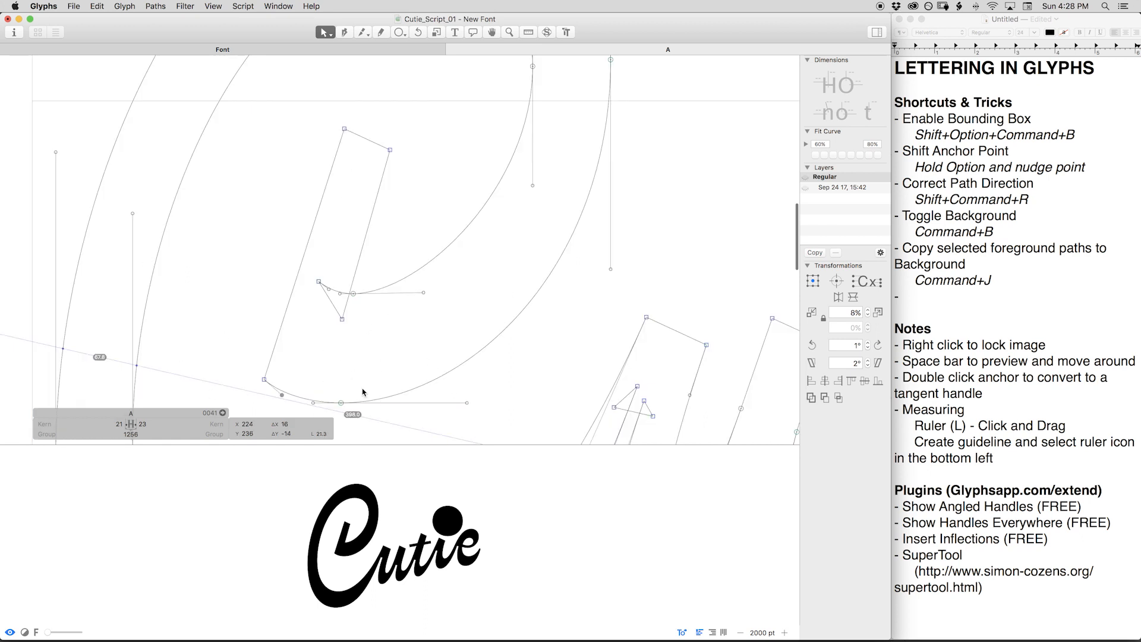
key(space)
Move the extreme point on the upper curve of the C's inner stroke 20 units right to X 308.
click(351, 297)
key(shift+Right)
key(shift+Right)
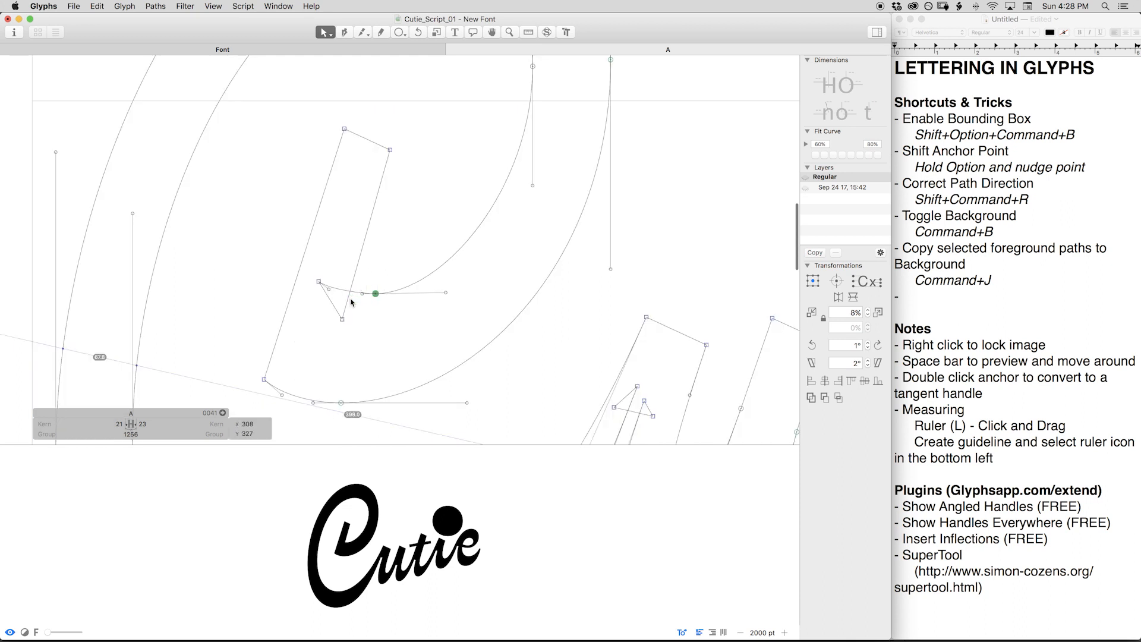
key(space)
Select the upper curve's end node together with its extreme point and raise both 8 units.
drag(337, 267, 311, 285)
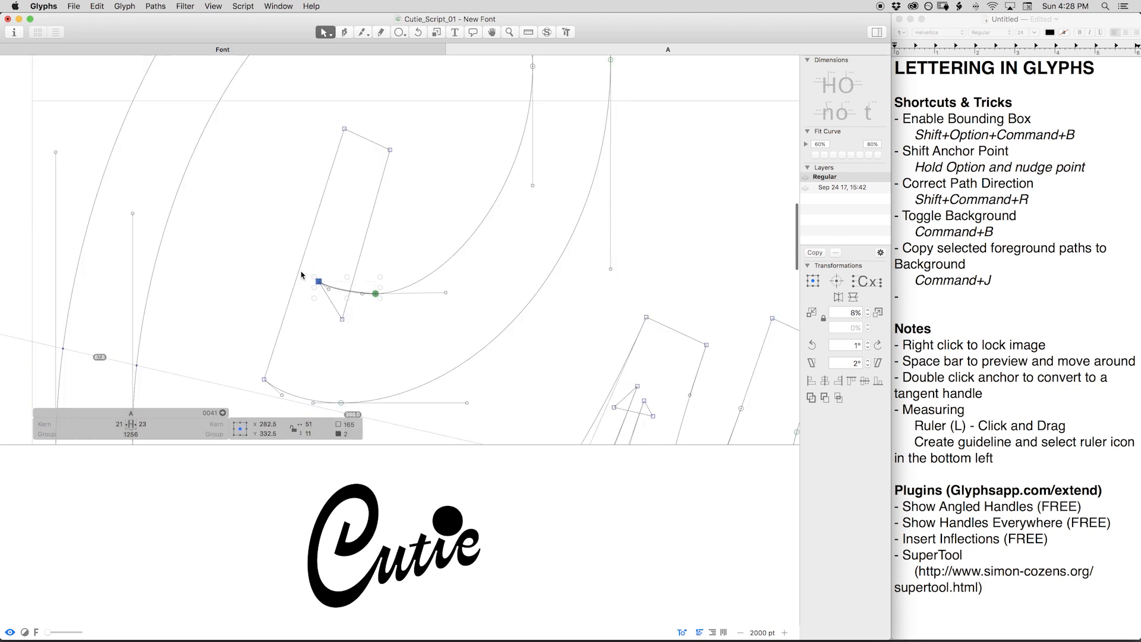
key(shift+Up)
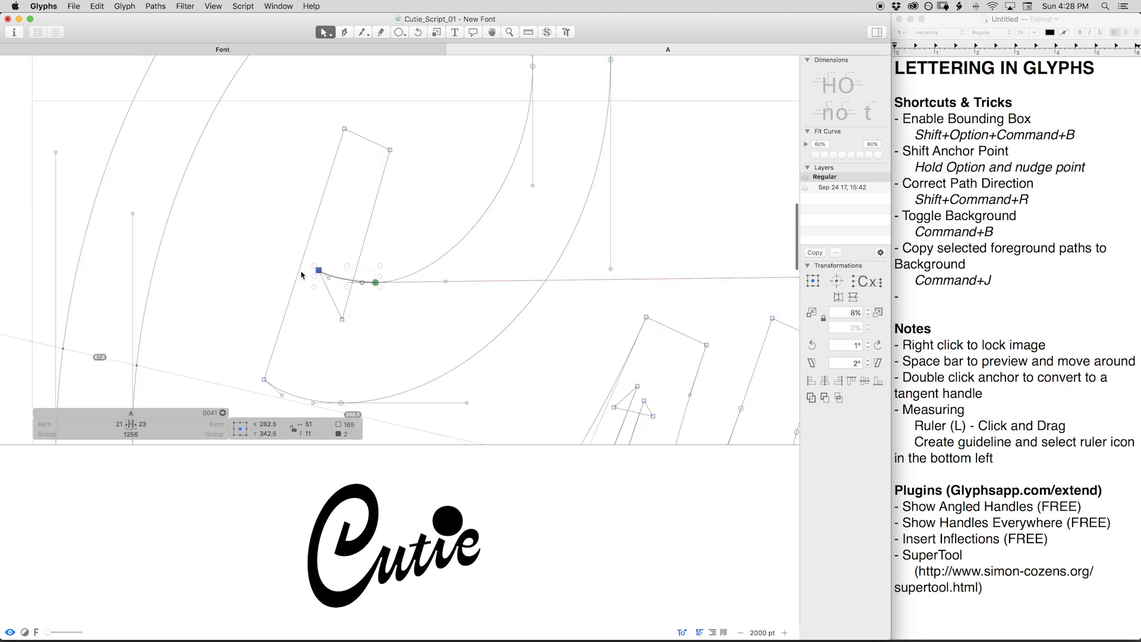
key(Down)
key(Down)
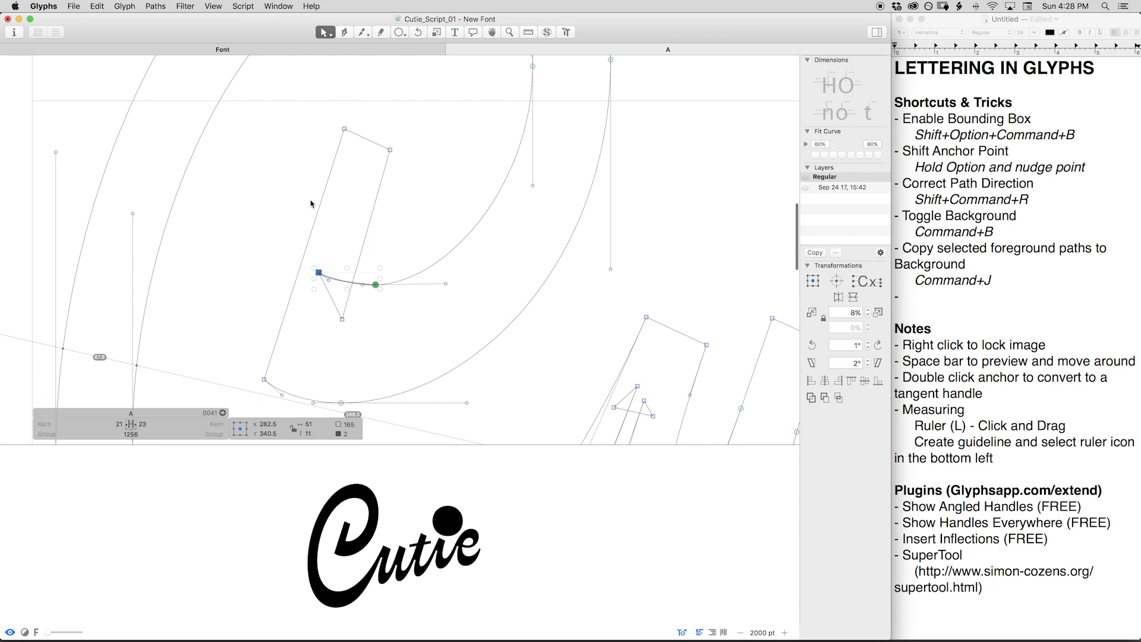
Move the left extreme node of the C's inner contour 5 units right to X 95.
key(space)
drag(312, 204, 311, 151)
drag(190, 310, 149, 331)
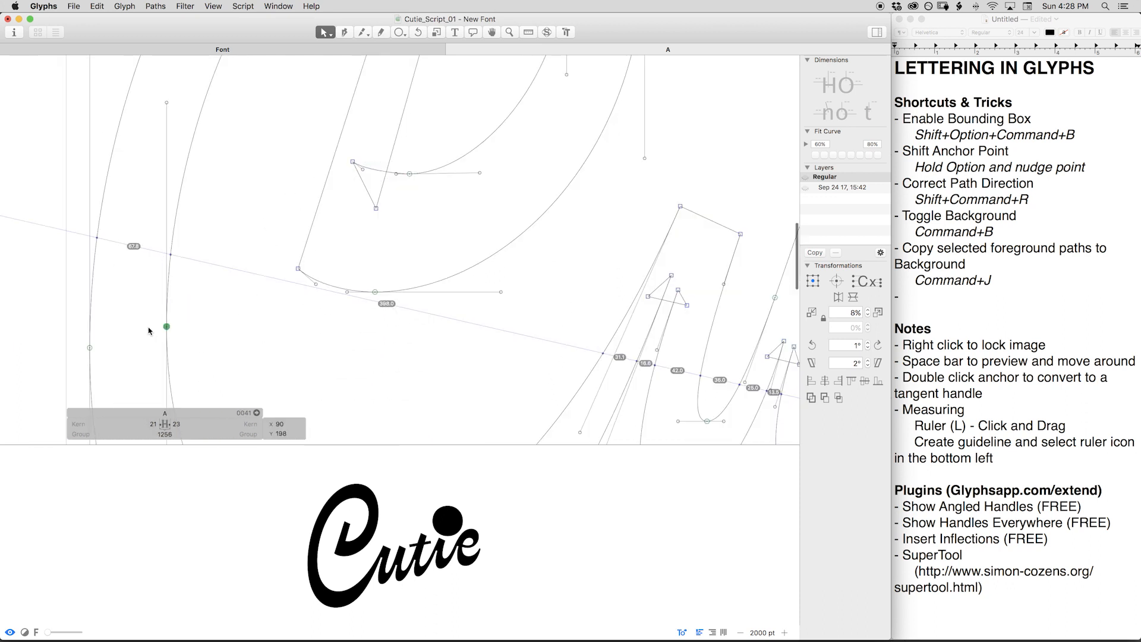
key(Right)
key(Right)
key(Right)
key(Right)
key(Right)
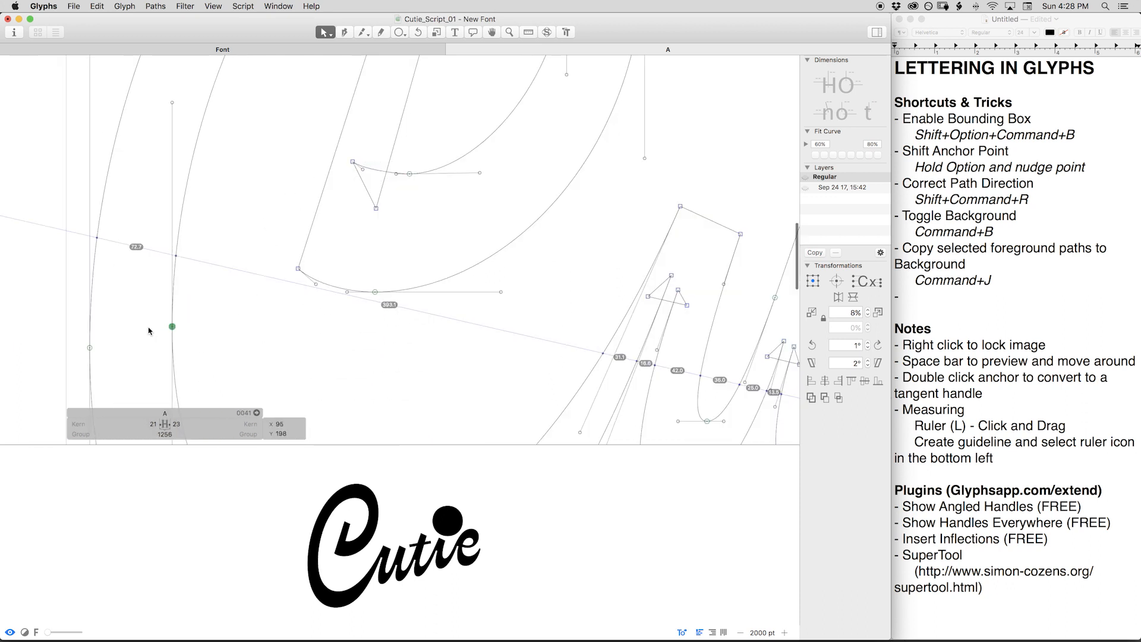
Raise the end node of the C's upper inner curve 10 units while keeping its handles in place.
key(space)
drag(428, 259, 370, 430)
click(363, 321)
click(294, 332)
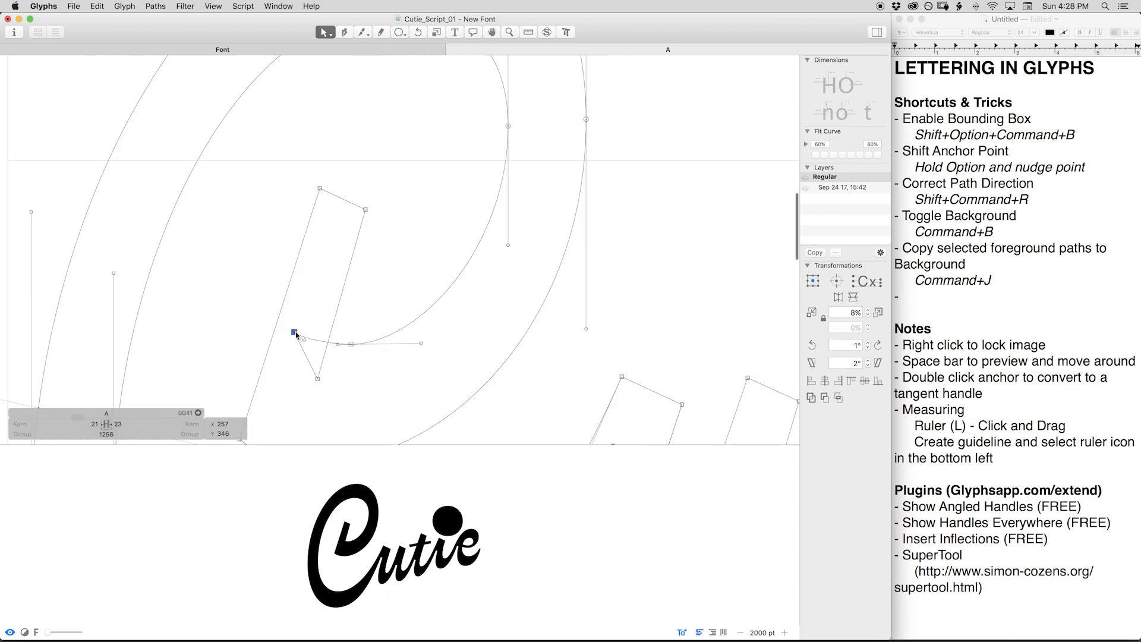
key(alt+shift+Up)
Compare several Fit Curve presets on the short end segment of the C's upper inner curve and keep the seventh.
mouse_move(304, 340)
mouse_down()
mouse_move(314, 338)
mouse_move(310, 360)
mouse_up()
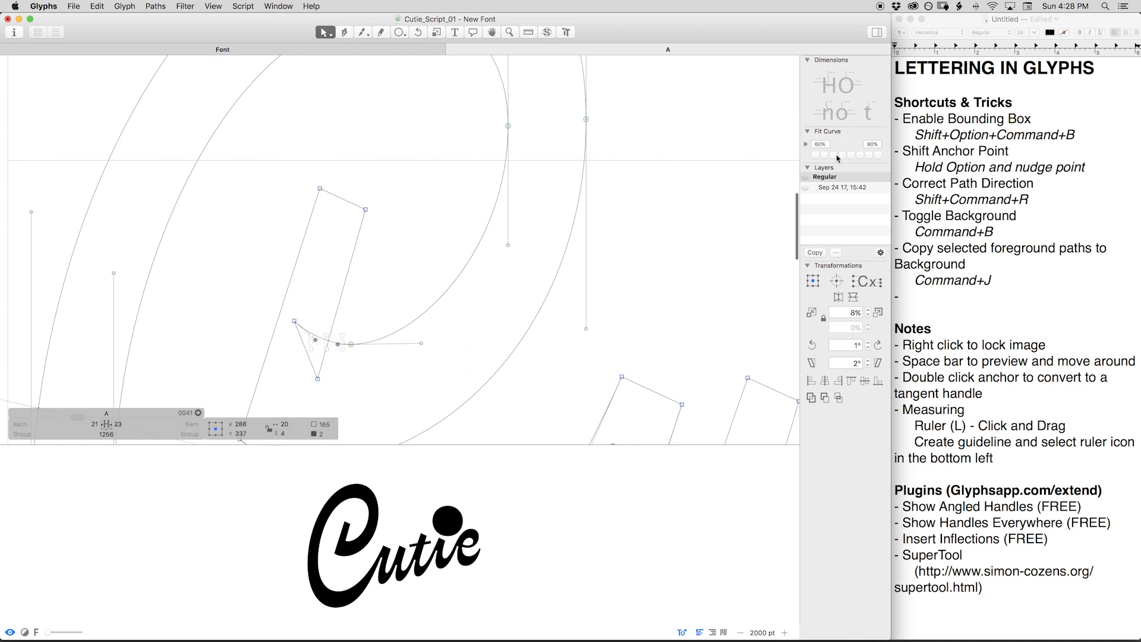
click(825, 155)
key(space)
click(851, 156)
key(space)
click(868, 157)
key(space)
Select both handles of the C counter's lower-right curve, fit it with the first Fit Curve preset, and preview.
drag(392, 270, 455, 346)
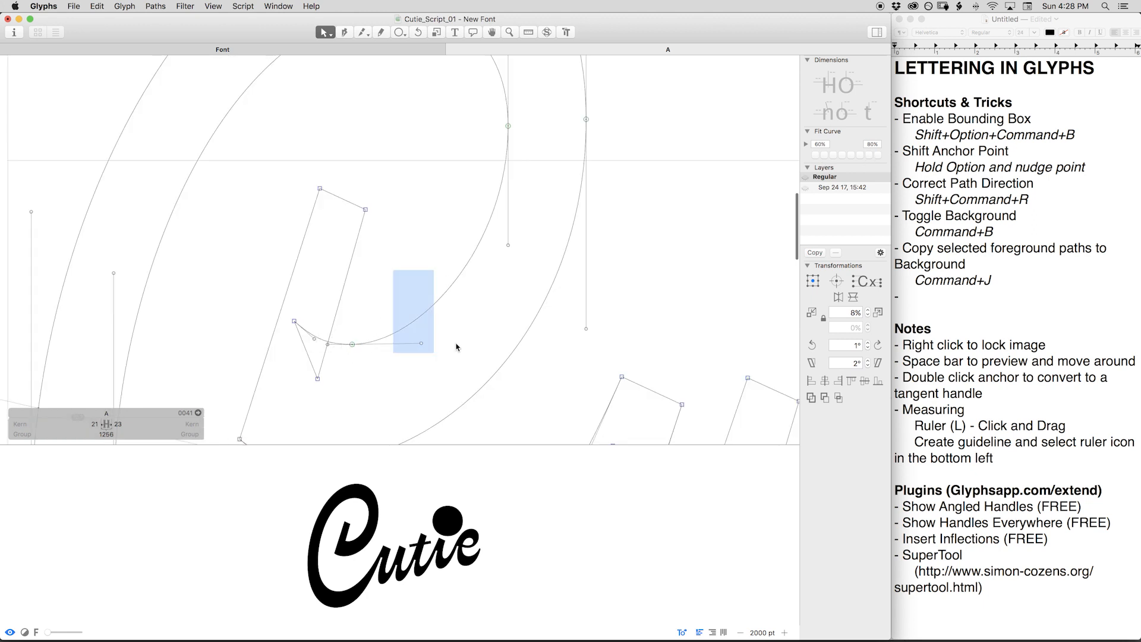
drag(475, 200, 537, 251)
click(815, 158)
key(space)
With SuperTool active, shift the C counter's right extreme node 15 units down to Y 516 without moving its handles.
drag(505, 119, 490, 239)
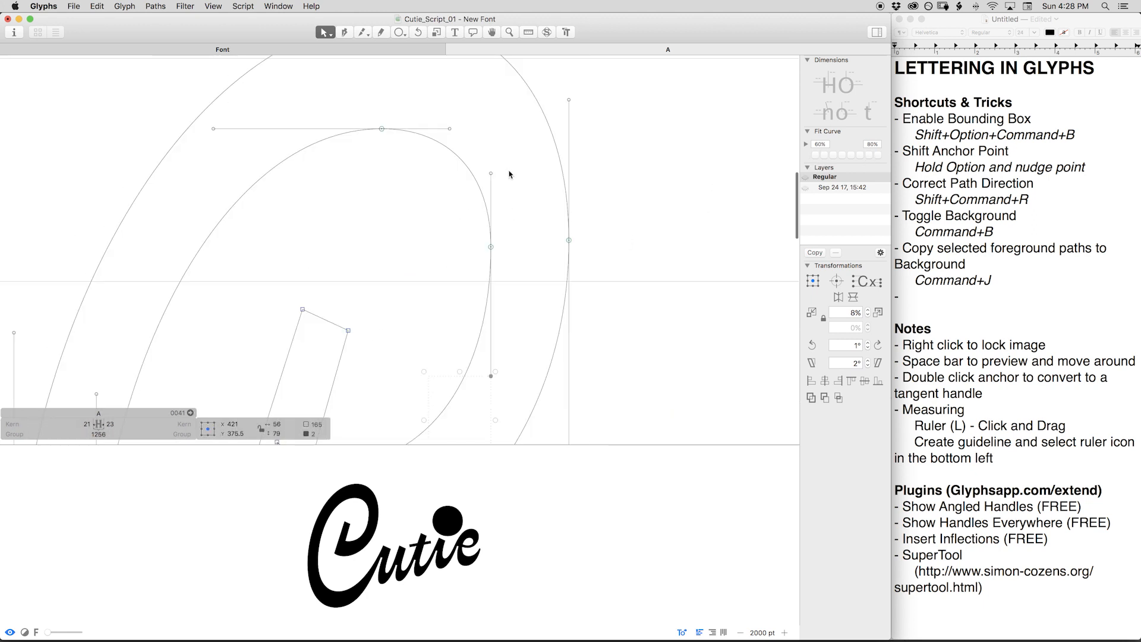
key(s)
click(490, 247)
key(alt+Down)
key(alt+Down)
key(alt+Down)
key(alt+Down)
key(alt+Down)
key(alt+Down)
key(alt+Down)
key(alt+Down)
key(alt+Down)
key(alt+Down)
key(alt+Down)
key(alt+Down)
key(alt+Down)
key(alt+Down)
key(alt+Down)
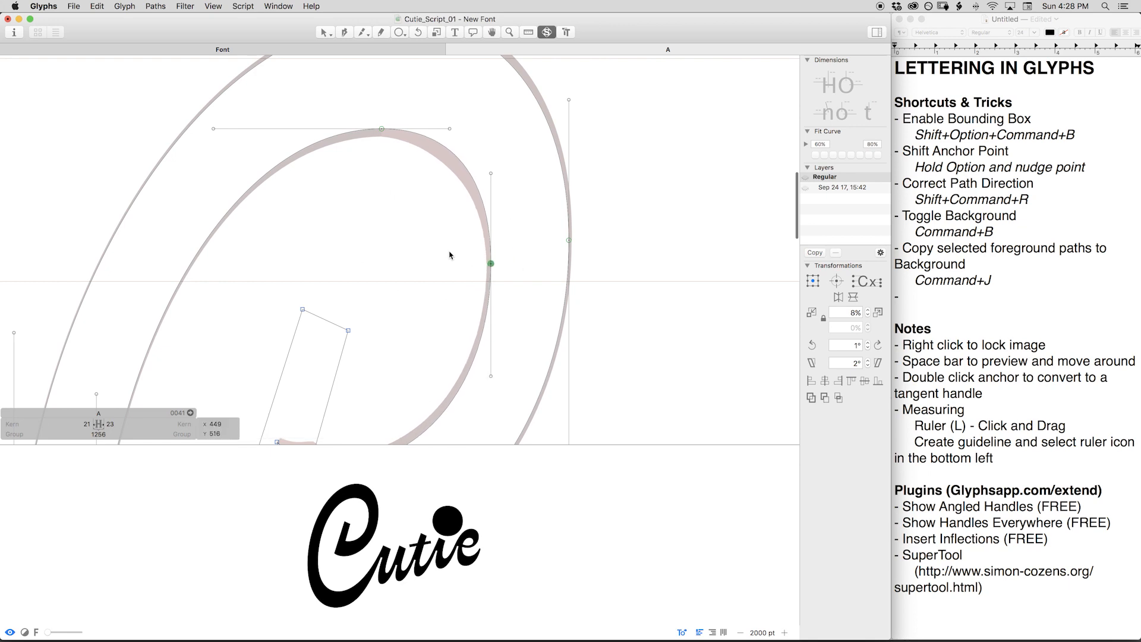
Preview the whole word with the Select tool active and reduce the preview pane to enlarge the editing area.
key(space)
drag(505, 307, 528, 164)
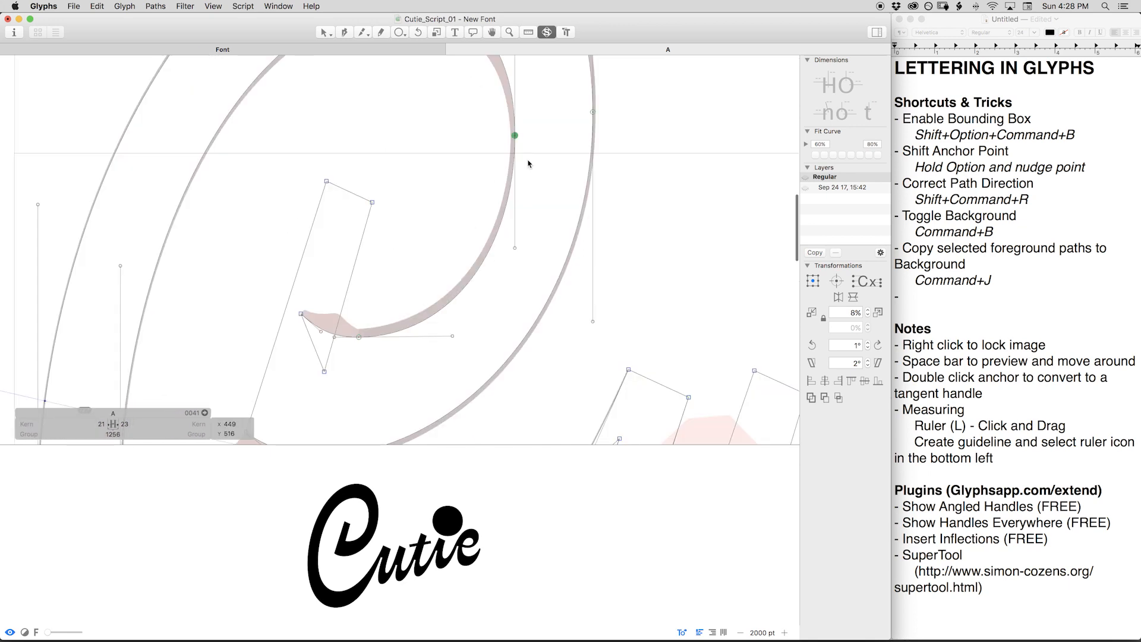
key(super+minus)
key(super+minus)
key(super+minus)
key(v)
key(space)
drag(524, 209, 441, 151)
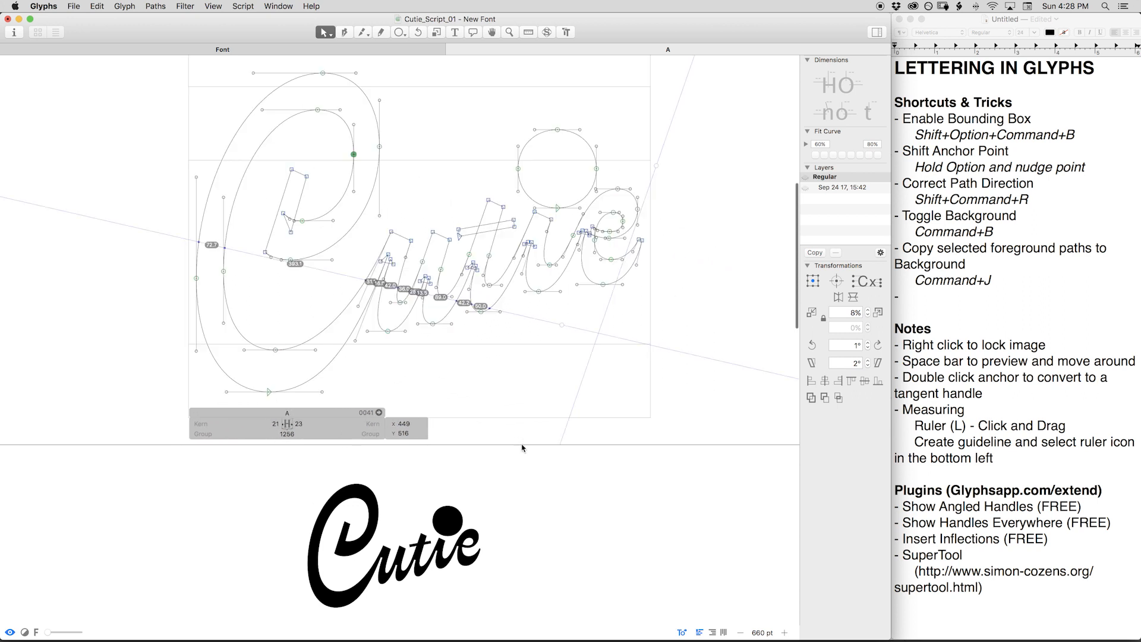
drag(518, 444, 521, 488)
key(space)
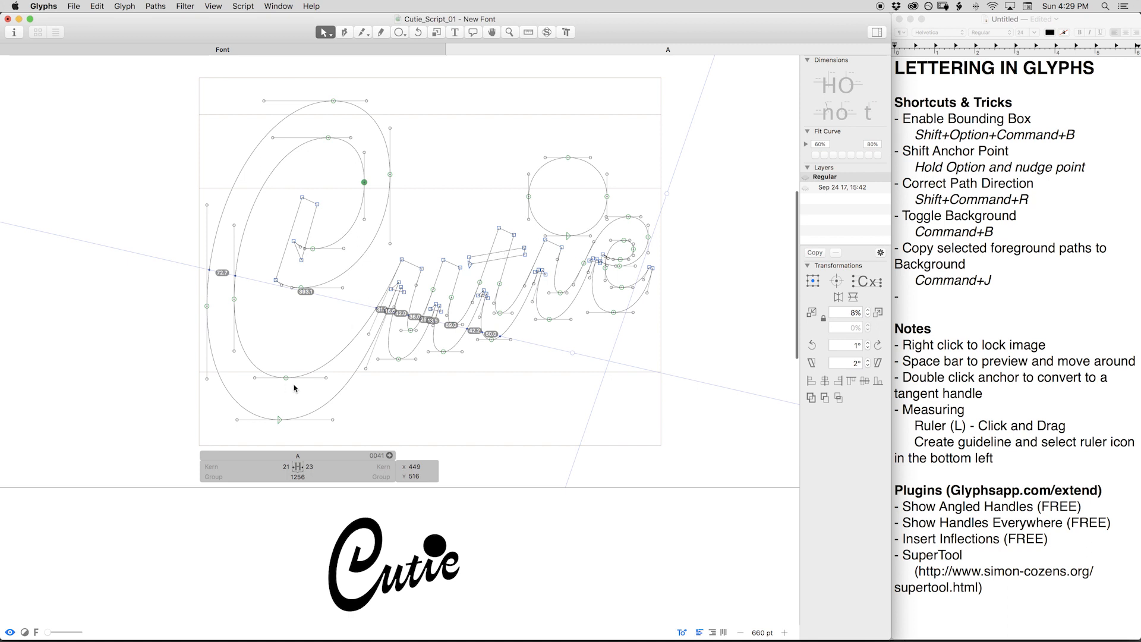
Extend the right handle of the C inner contour's bottom node to X 365 and preview the whole word.
click(336, 384)
key(shift+Right)
key(shift+Right)
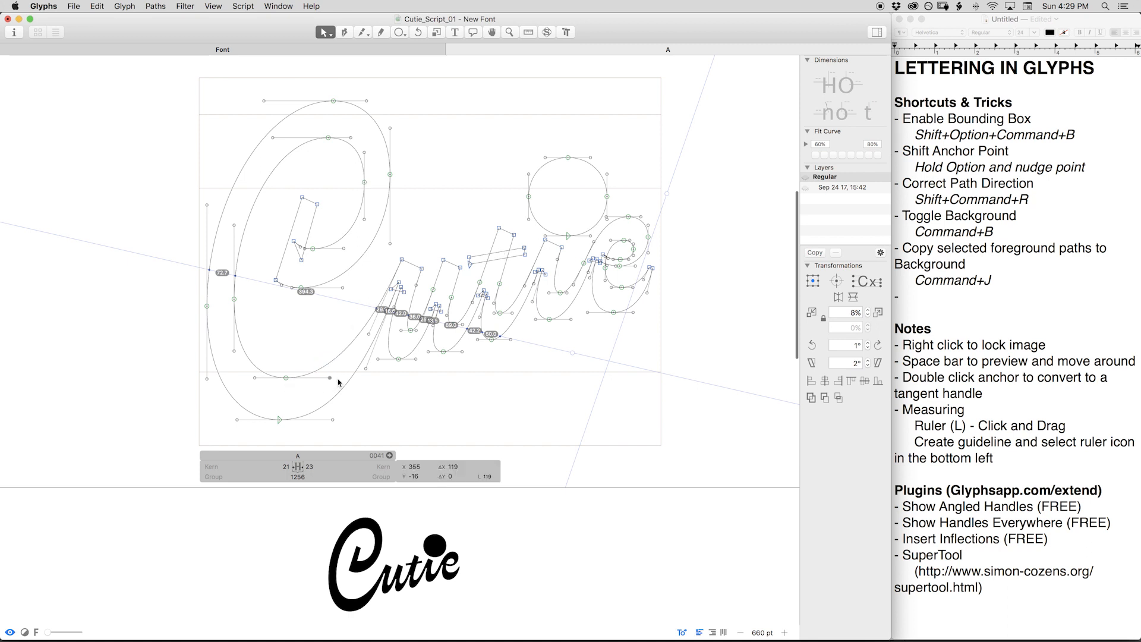
key(space)
key(space)
key(space)
key(space)
drag(482, 209, 461, 193)
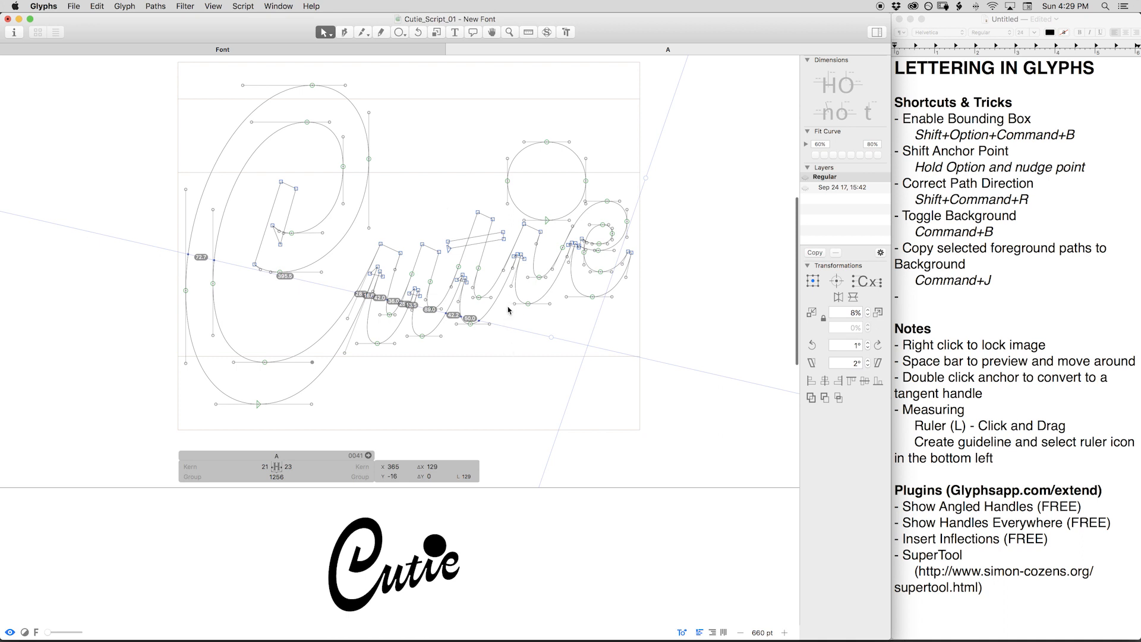
Examine the u, t, i and e shapes up close and enlarge the preview pane to judge the word small.
key(space)
drag(509, 234, 416, 216)
key(super+plus)
key(super+plus)
key(space)
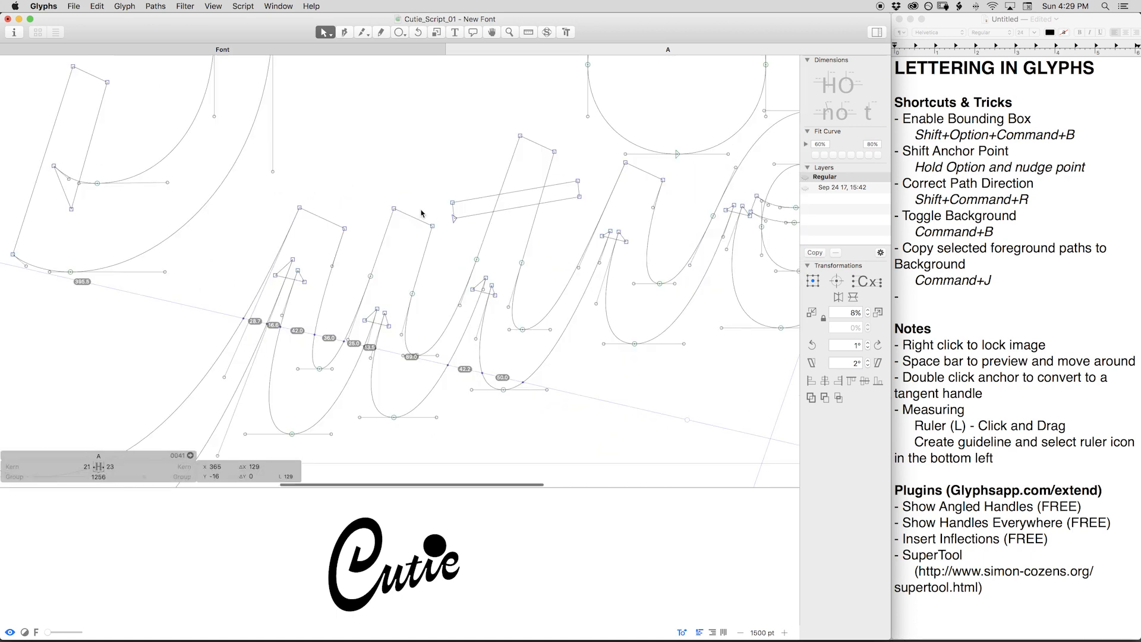
key(super+minus)
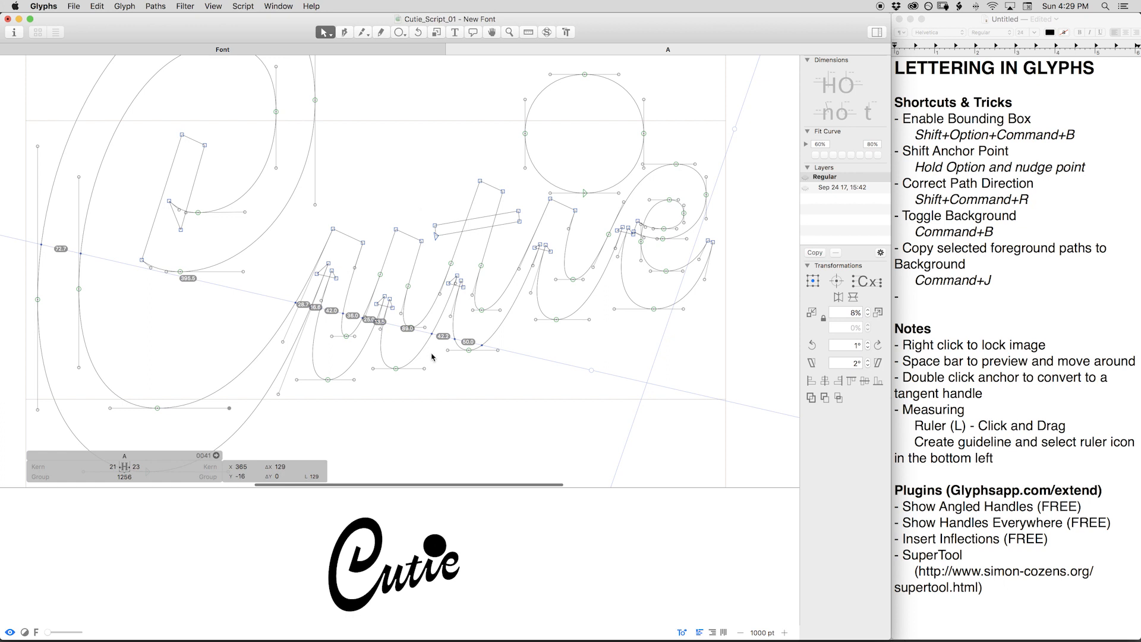
drag(460, 487, 461, 449)
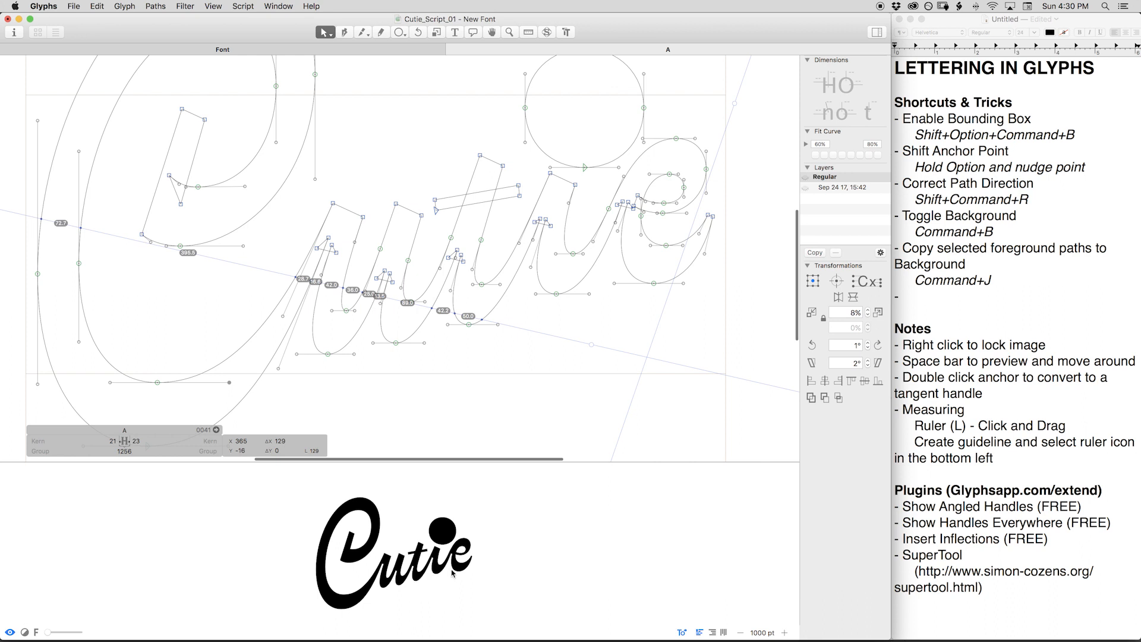
Check the word's preview in inverted colours and flipped upside down, restoring the normal display each time.
click(25, 633)
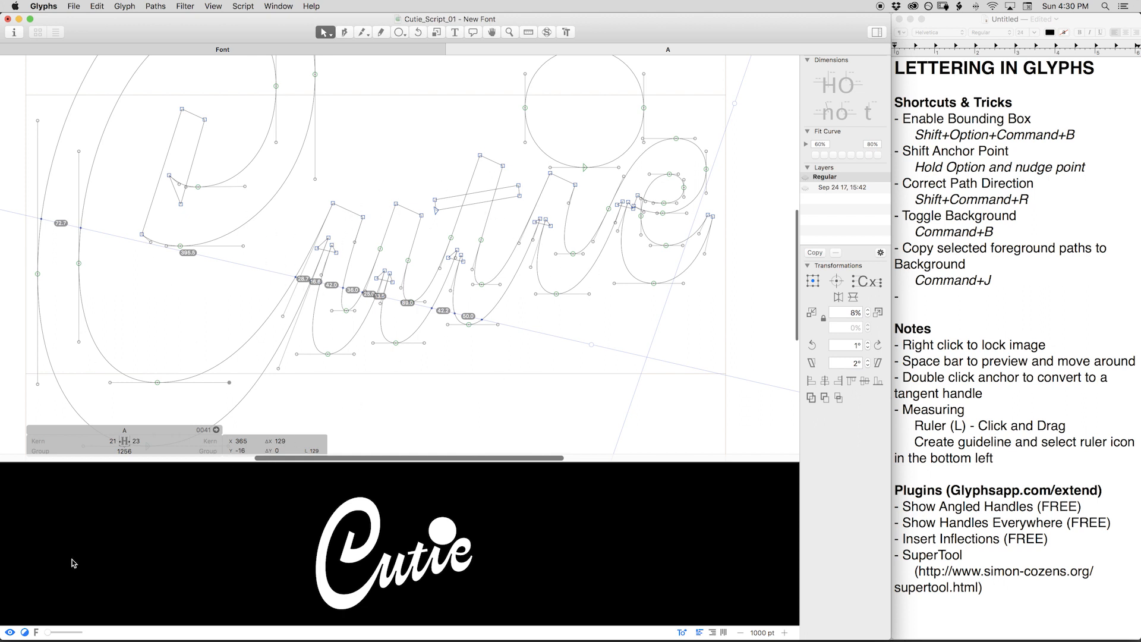
click(25, 633)
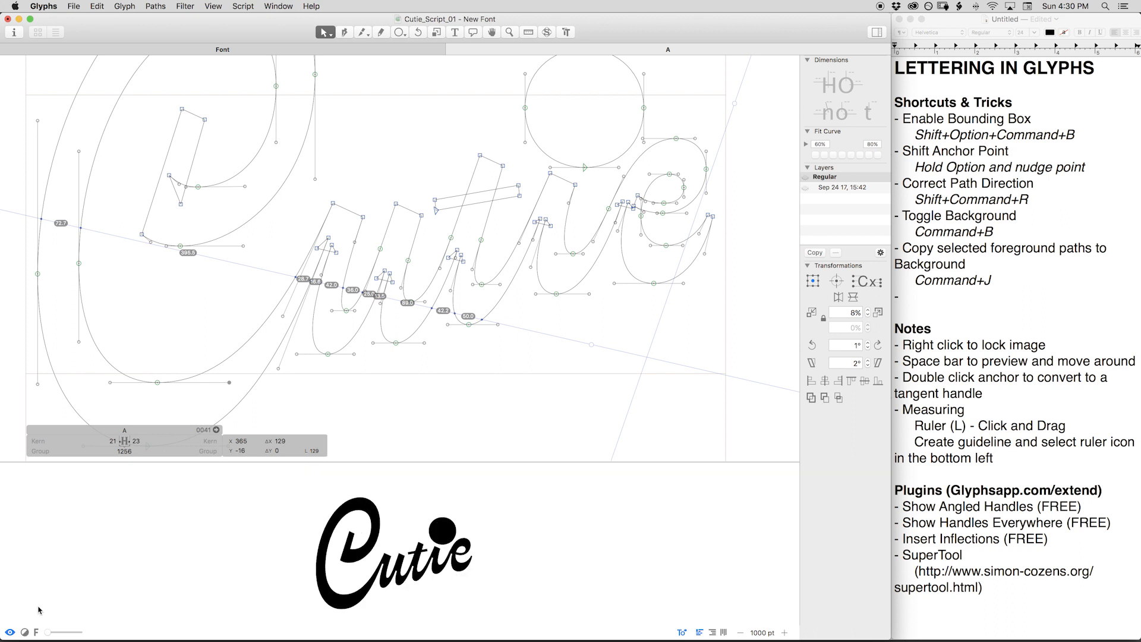
click(36, 633)
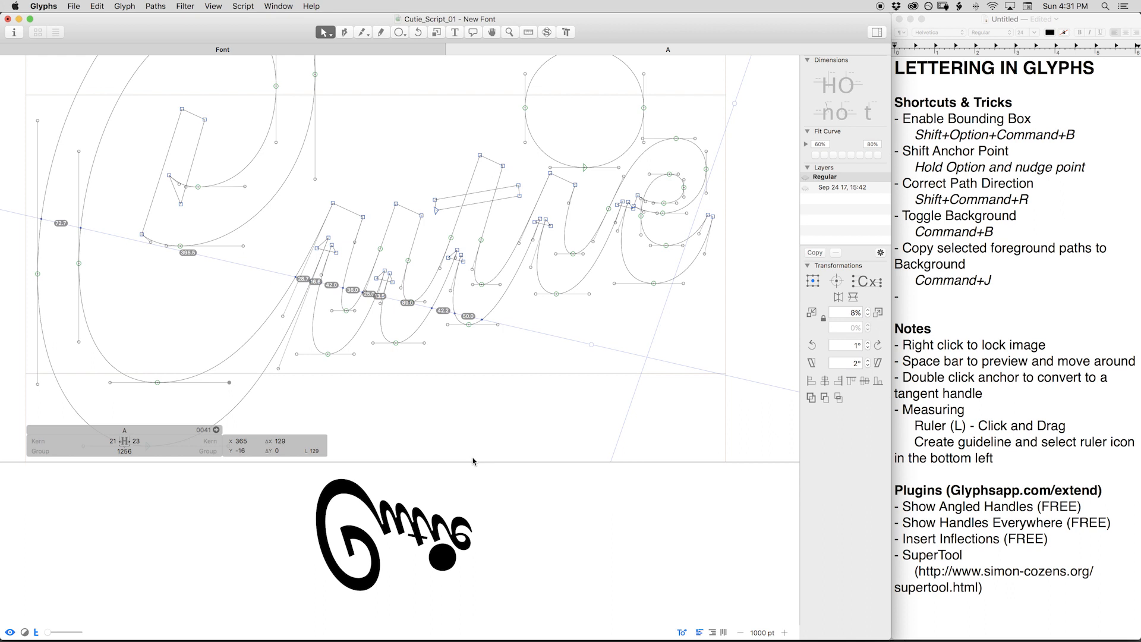
click(36, 632)
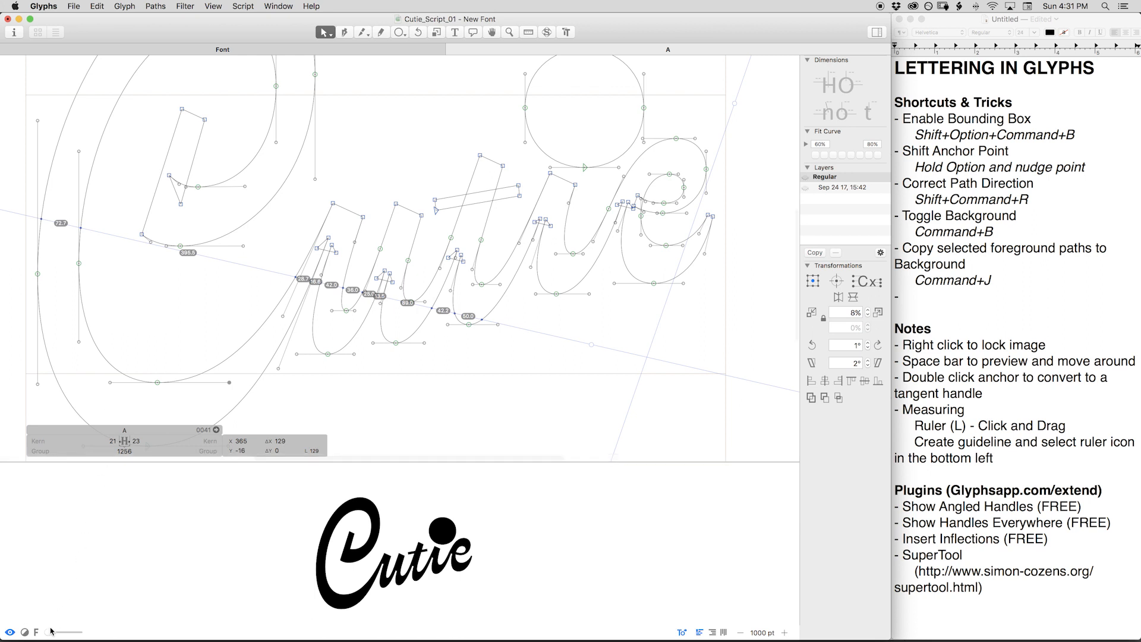
Blur the word's preview to judge its colour, remove the blur, and resize the preview pane to compare sizes.
drag(49, 635, 58, 635)
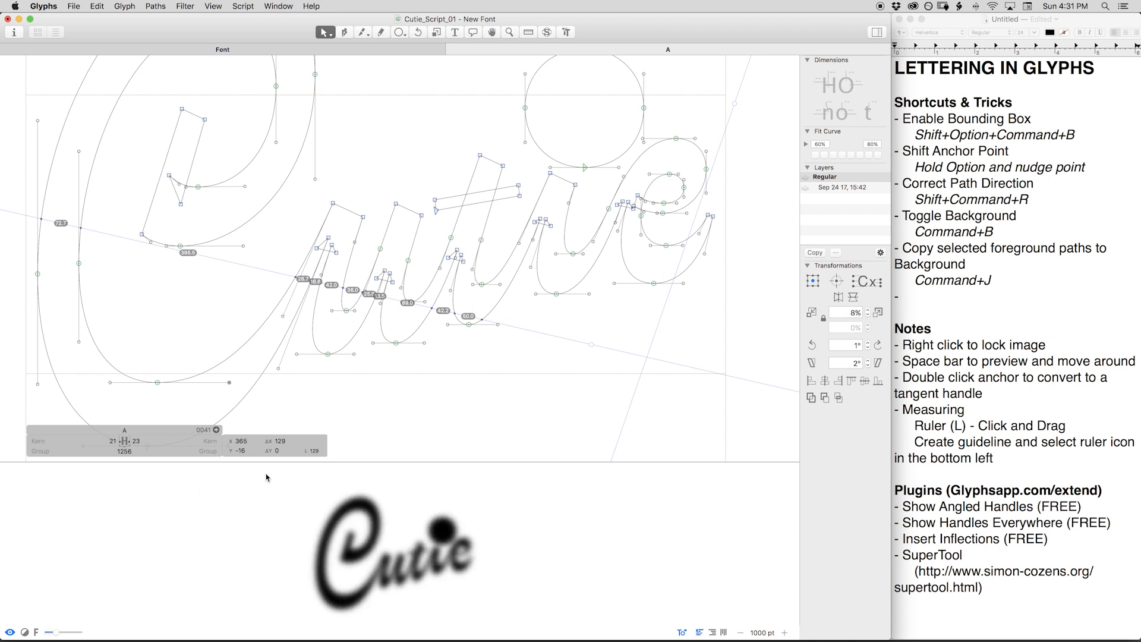
drag(286, 463, 275, 525)
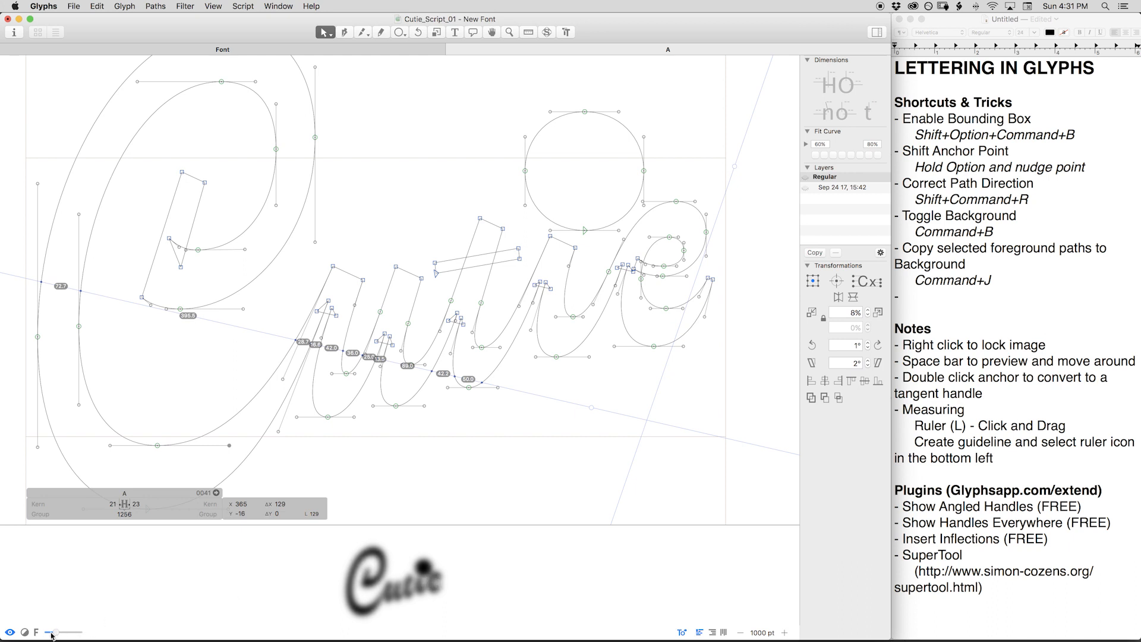
drag(54, 633, 40, 636)
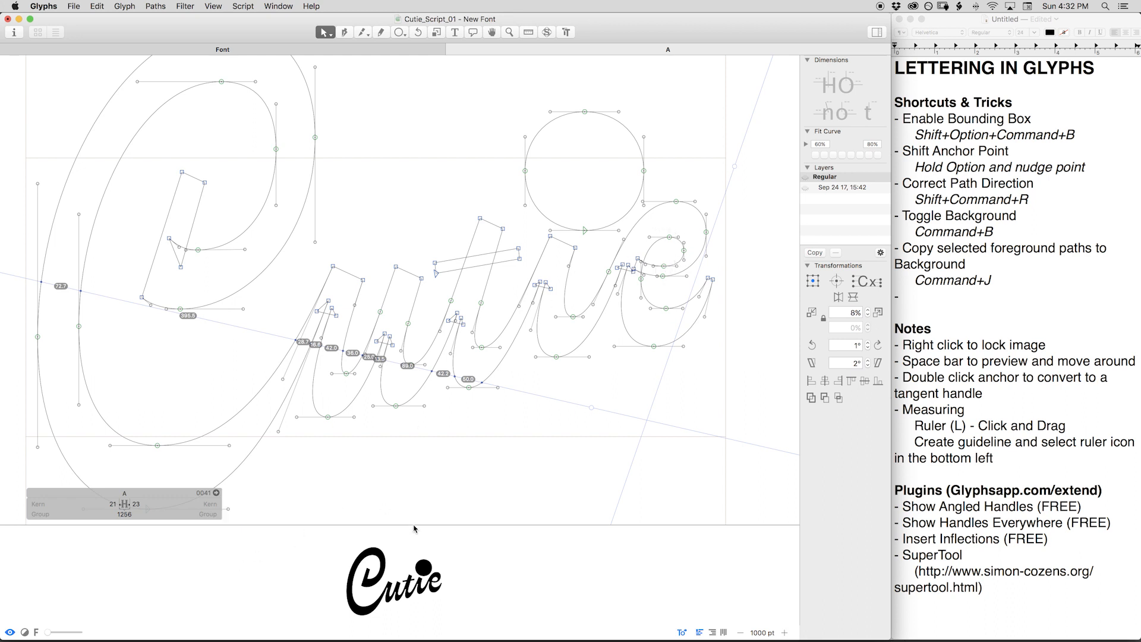
drag(416, 525, 423, 486)
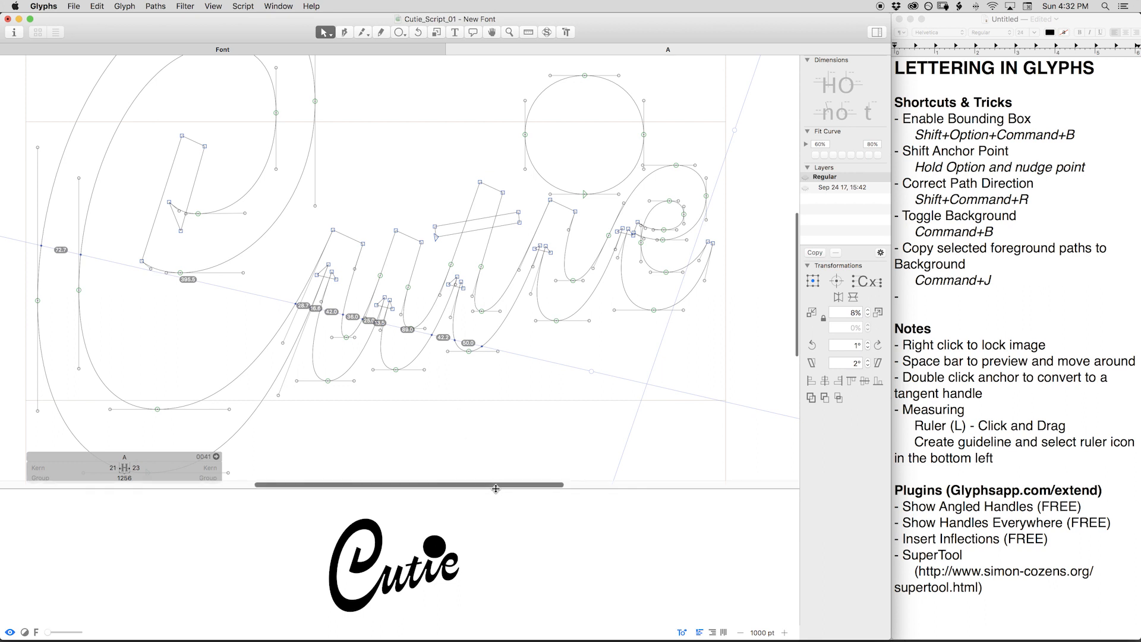
drag(496, 489, 464, 509)
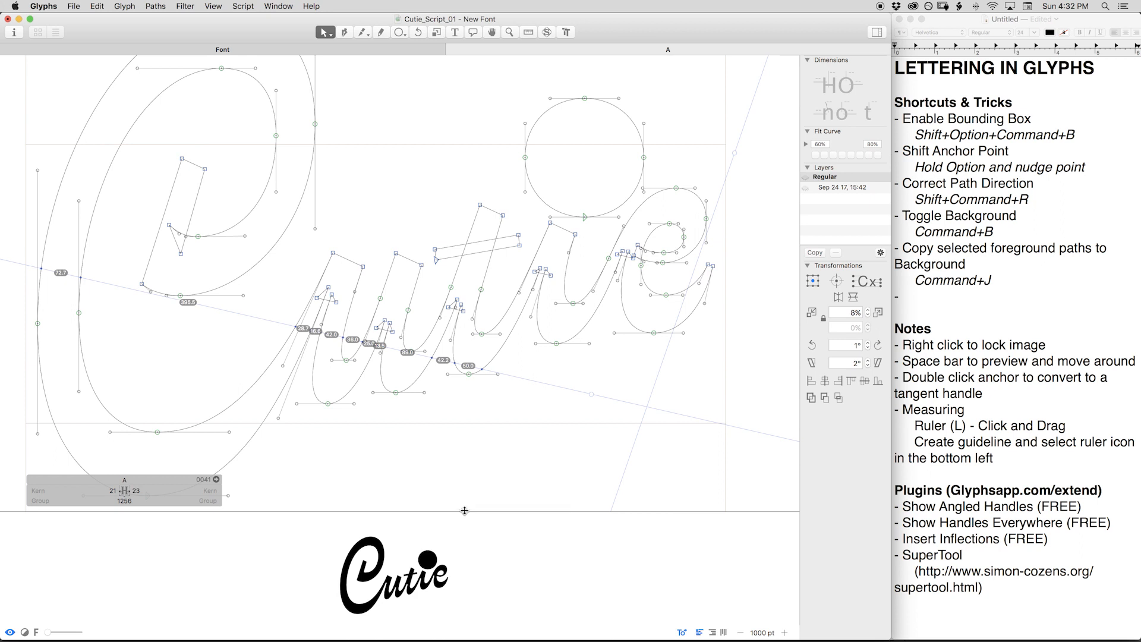
Preview the whole word filled at 660 pt and centre it in the editing area.
key(super+minus)
key(space)
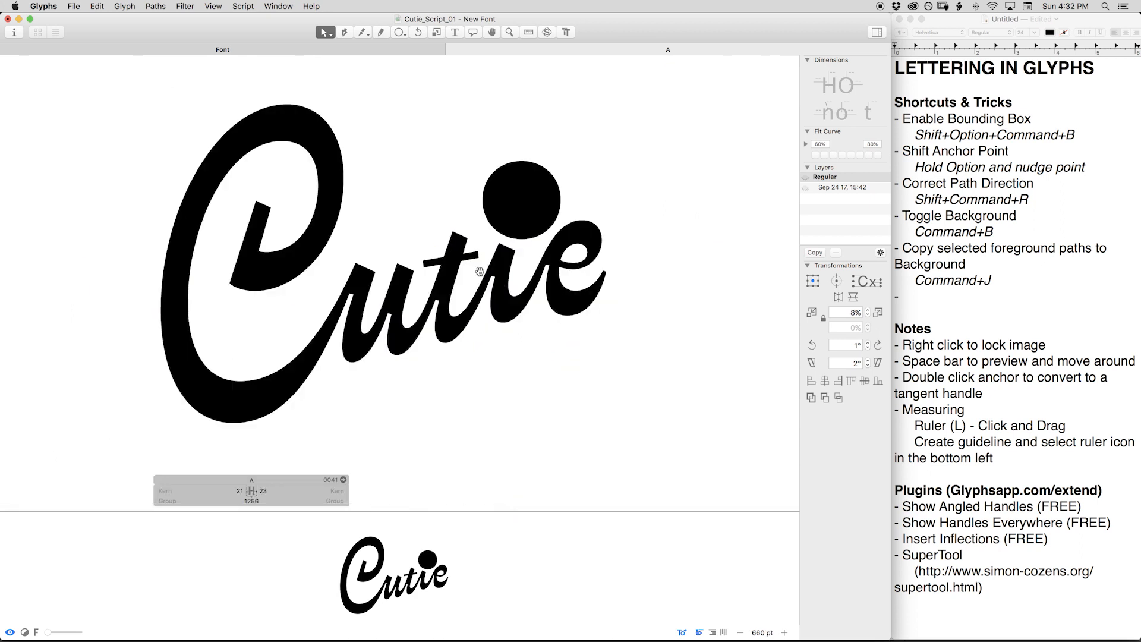
drag(488, 269, 550, 304)
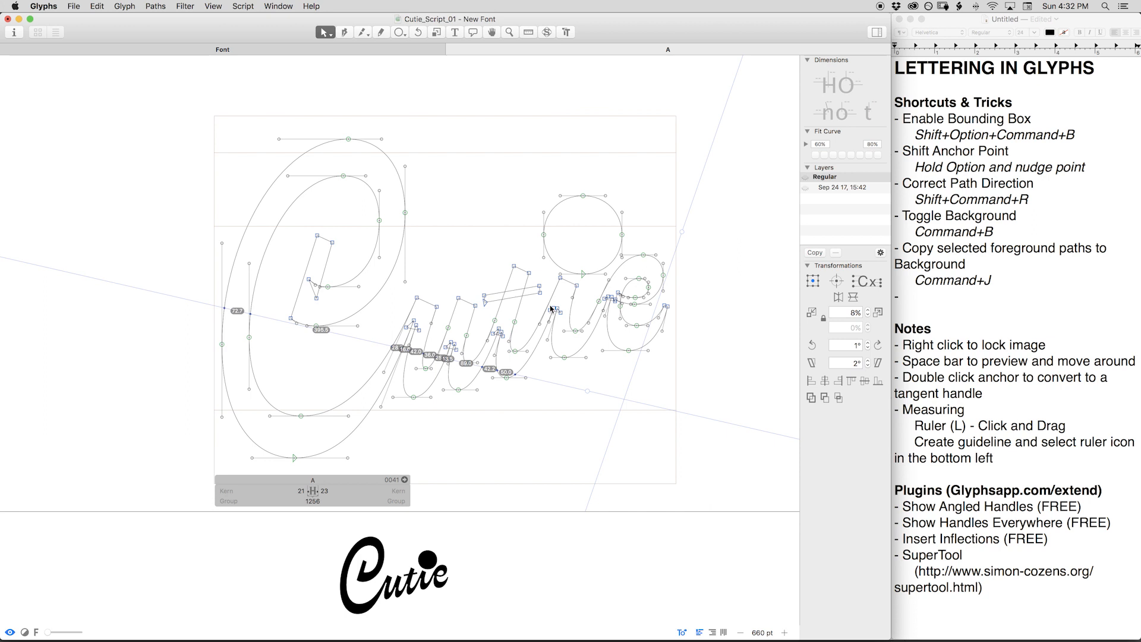
key(space)
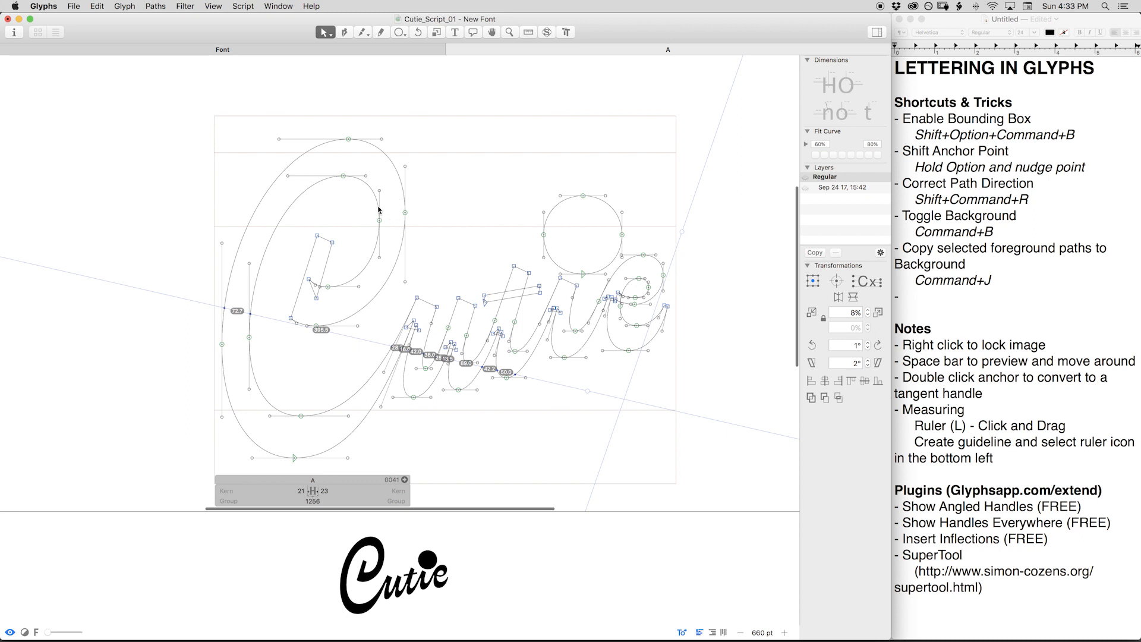
Measure the C's stroke thickness between its paired extreme nodes on the right side and at the inner stroke's bottom.
drag(363, 206, 431, 231)
key(super+plus)
key(super+plus)
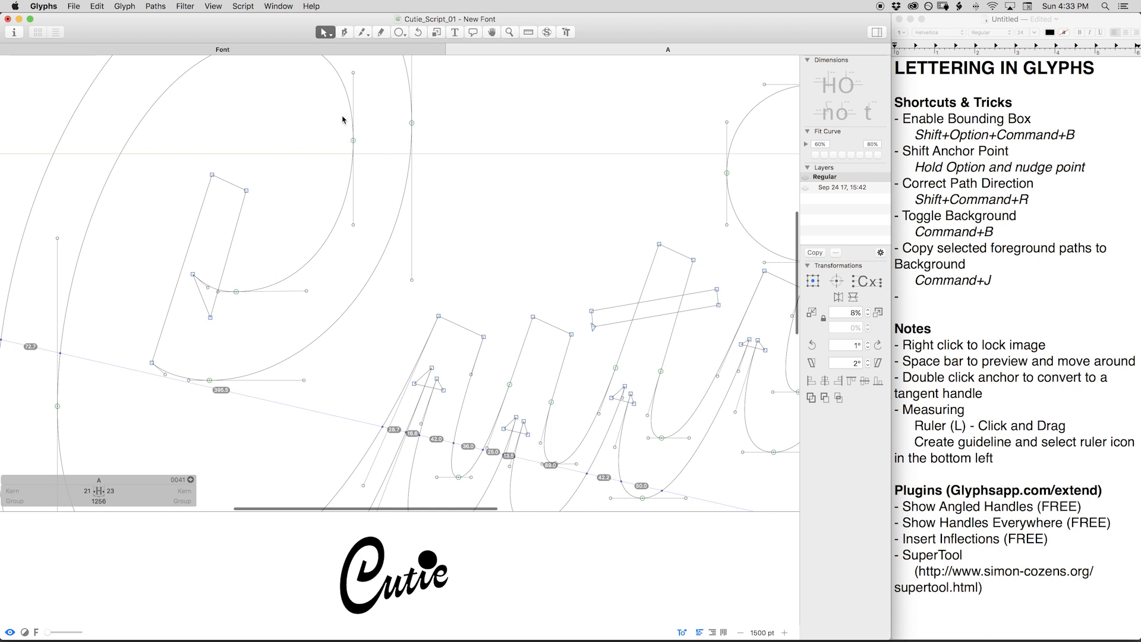
drag(329, 107, 439, 157)
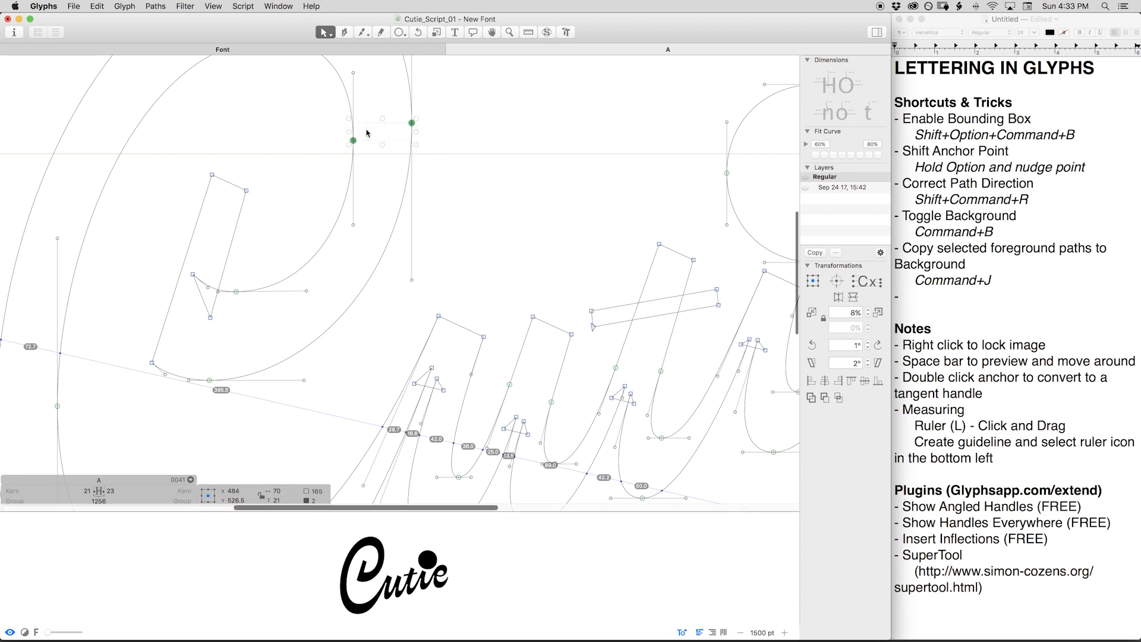
drag(313, 183, 442, 314)
click(236, 292)
shift+click(215, 378)
scroll(292, 126, up, 5)
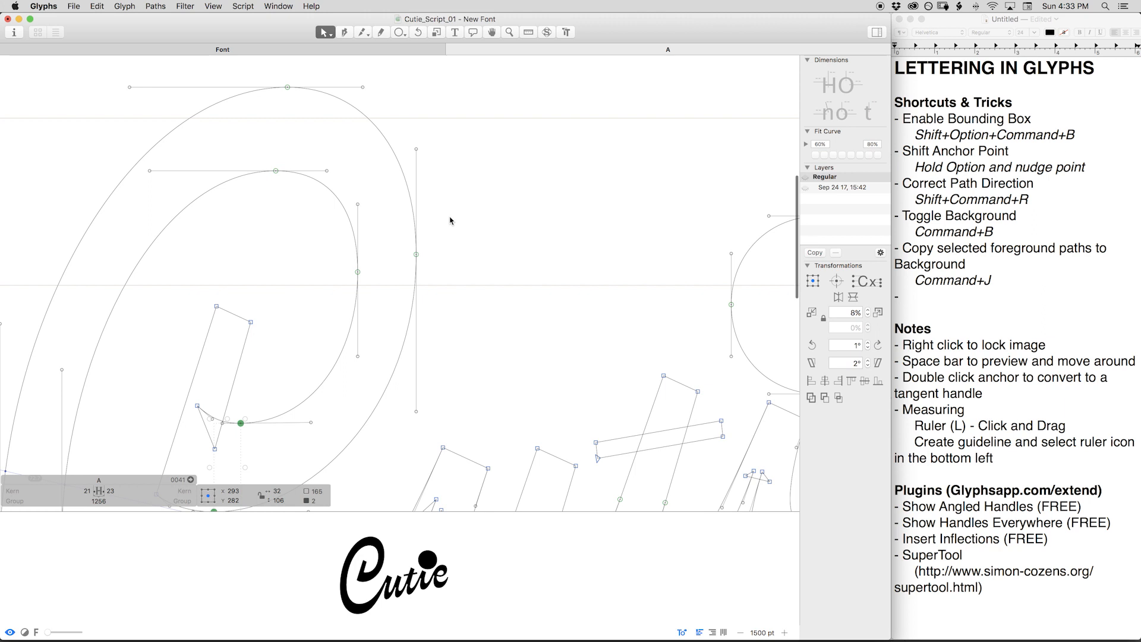
click(393, 235)
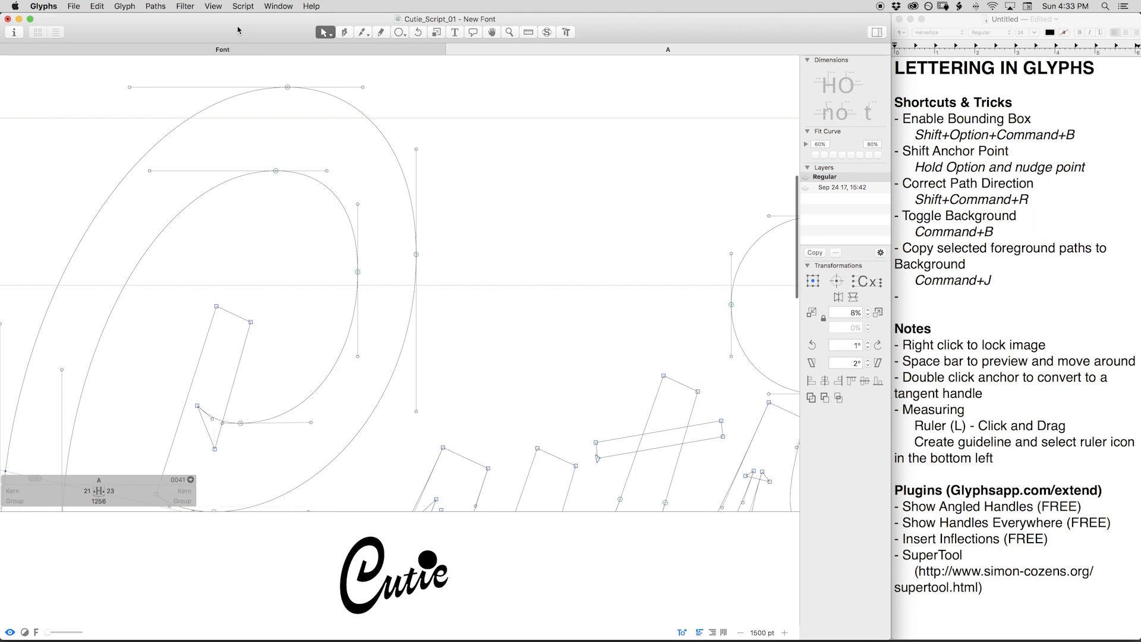
Show the heatmap and examine the C's stroke weight, comparing it with the filled preview.
click(213, 7)
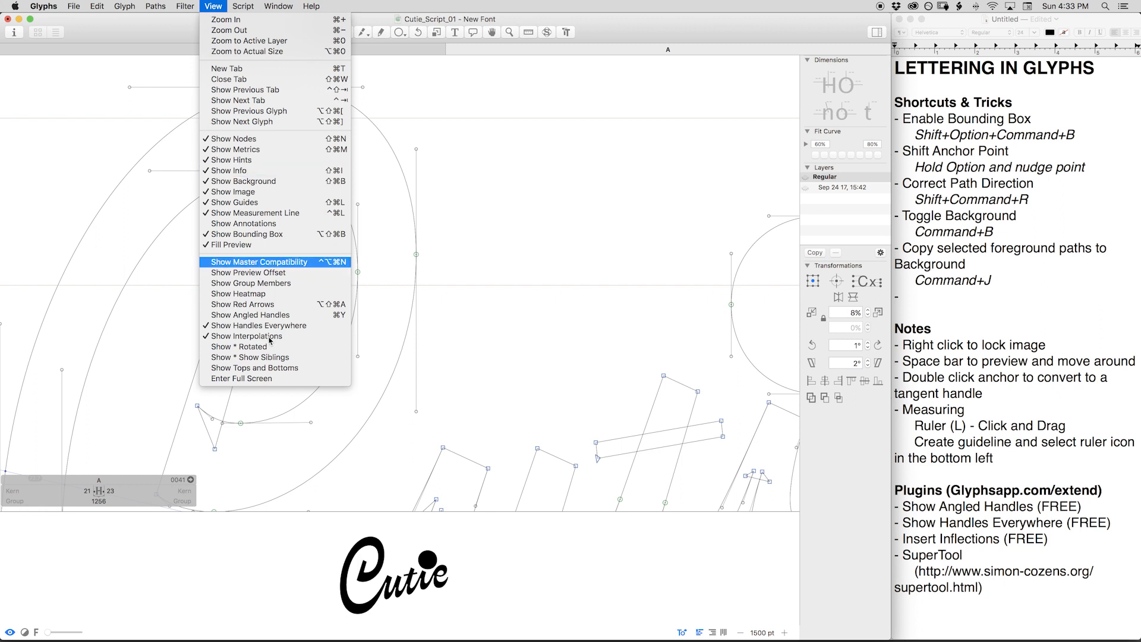
click(289, 296)
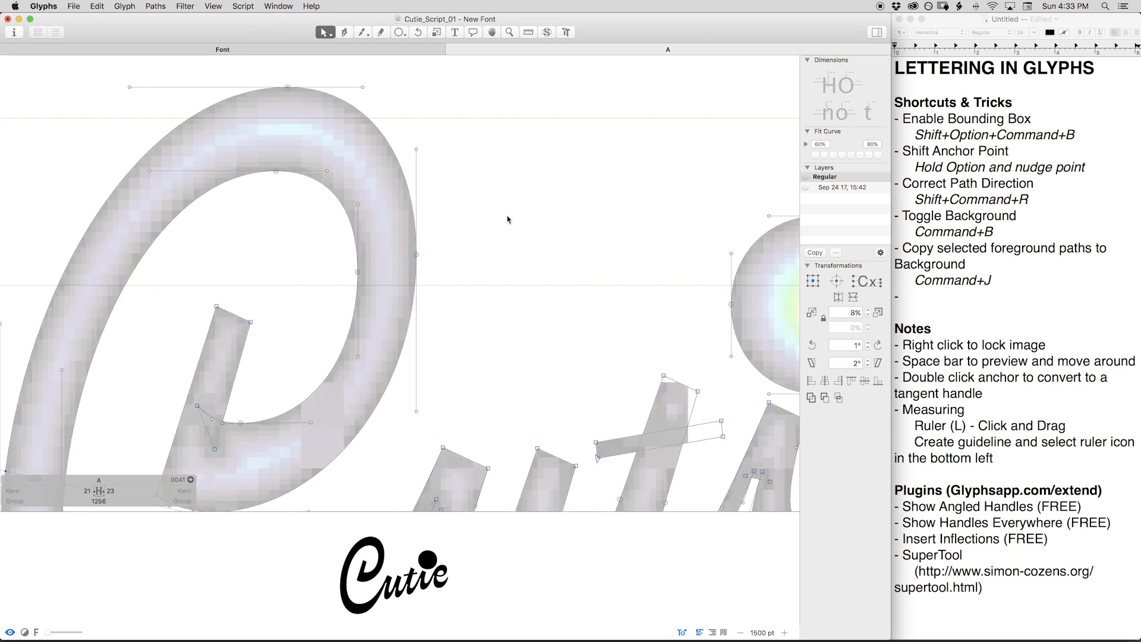
key(super+minus)
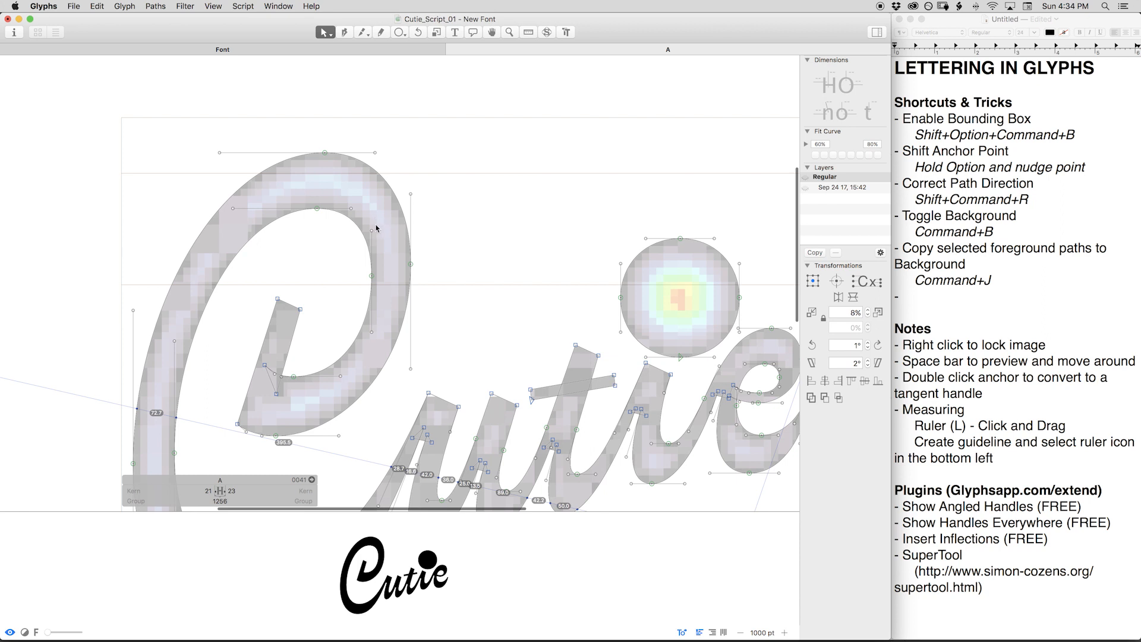
key(space)
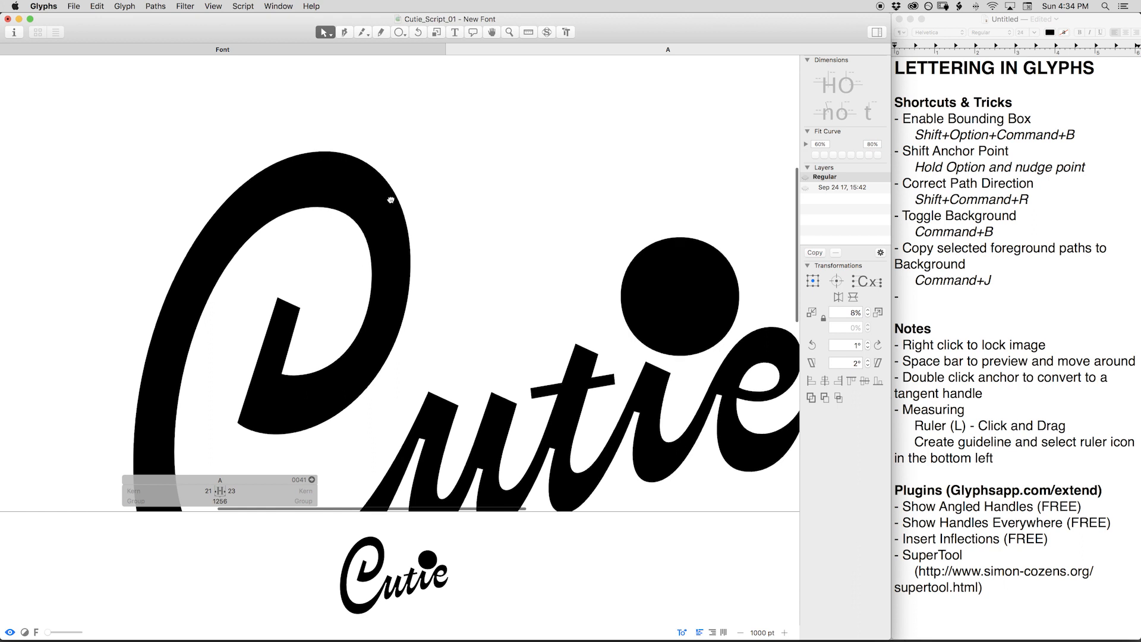
scroll(388, 199, down, 4)
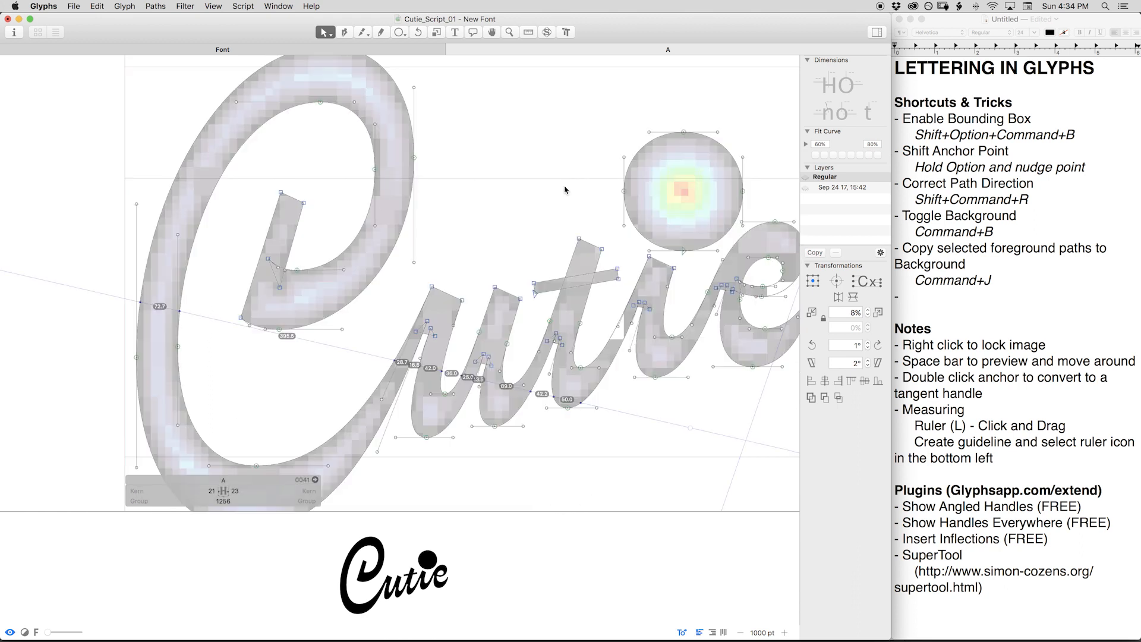
Delete the dot of the i and select all outlines to read the heatmap without it.
double_click(634, 150)
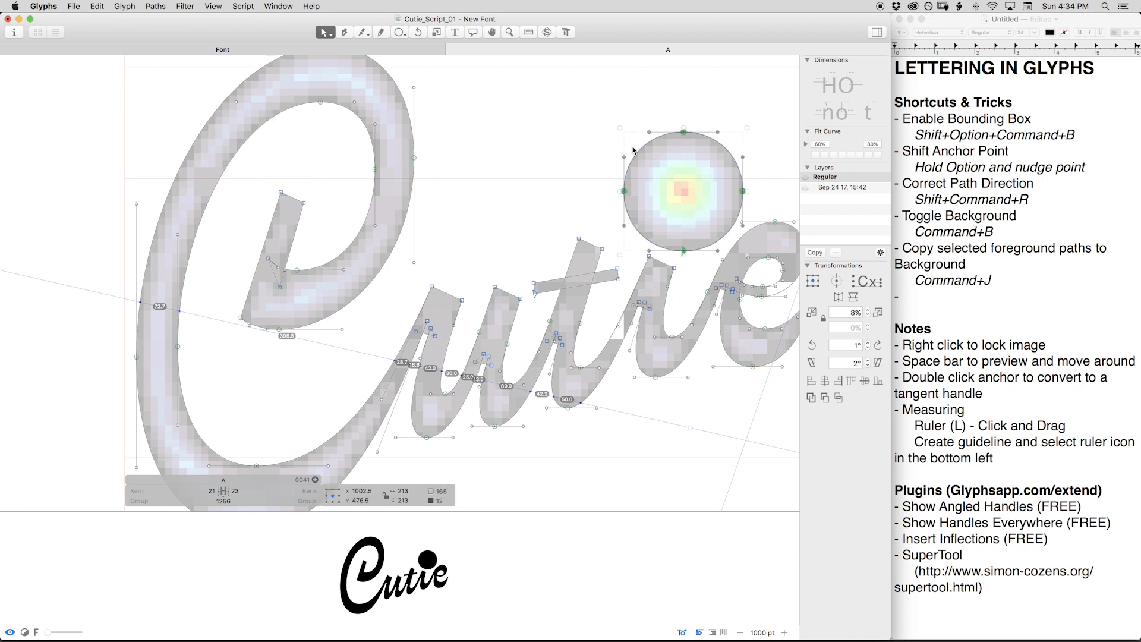
key(BackSpace)
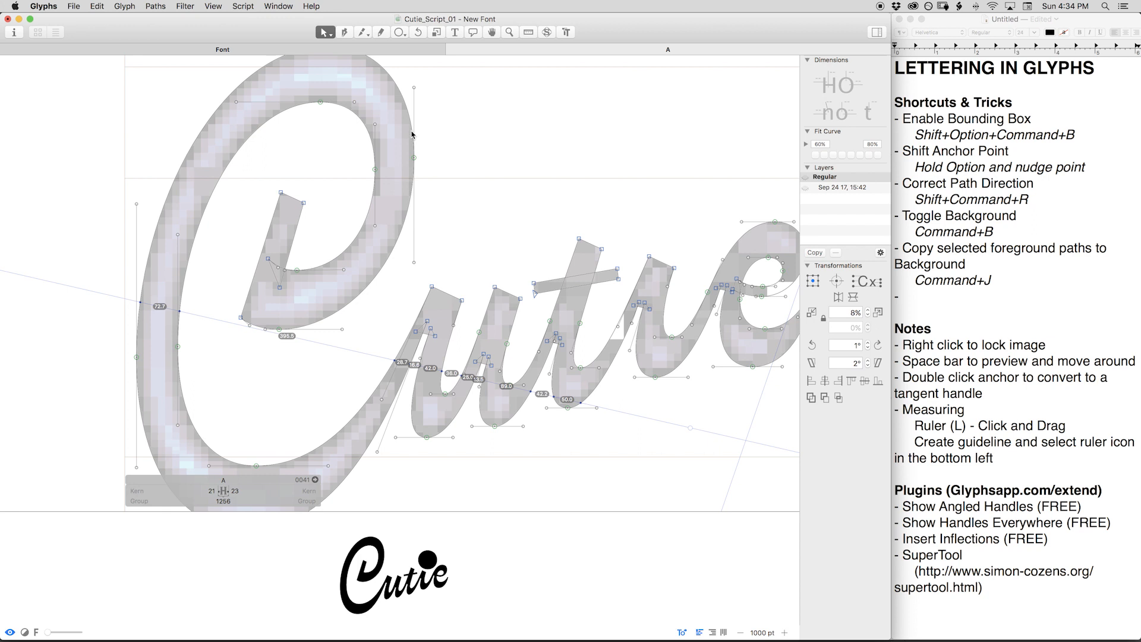
key(super+a)
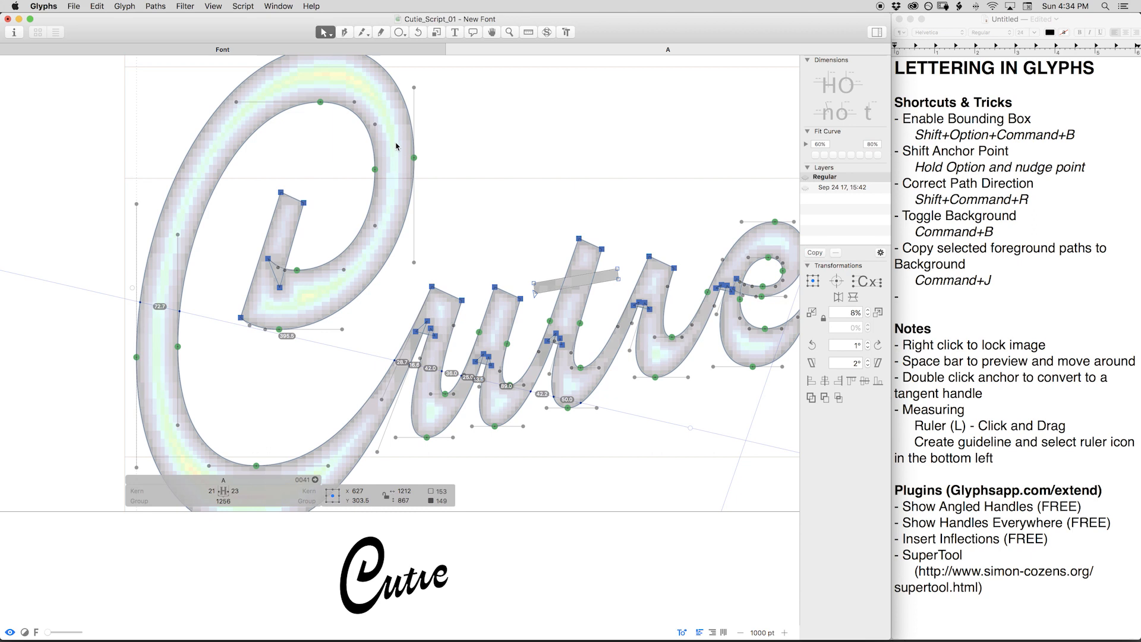
Hide the heatmap and undo the deletion of the i's dot.
click(212, 7)
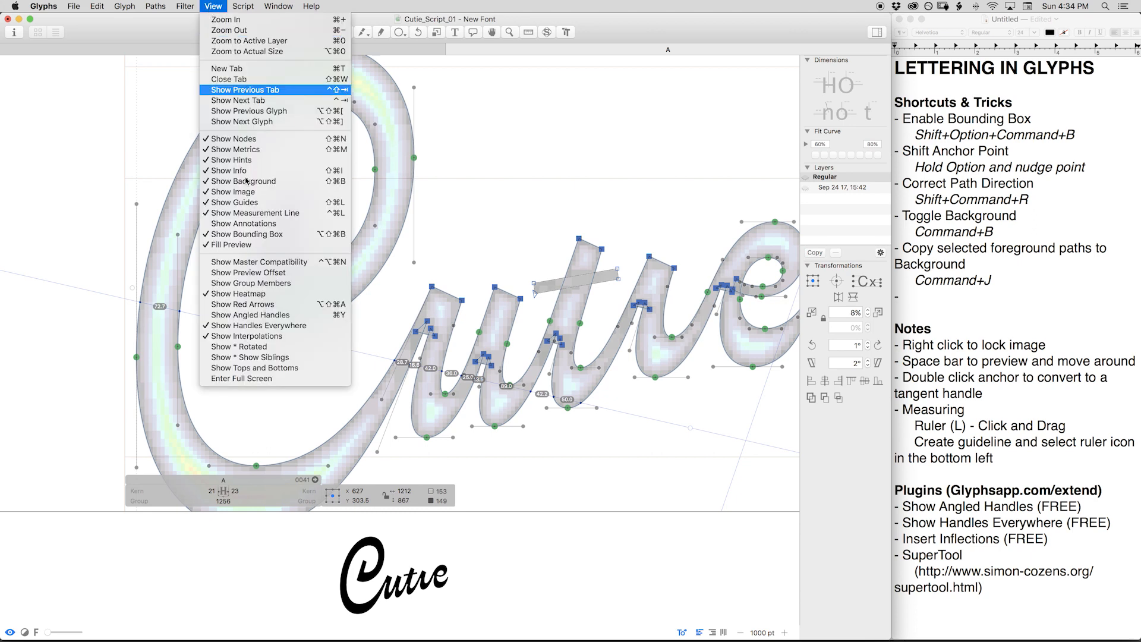
click(288, 298)
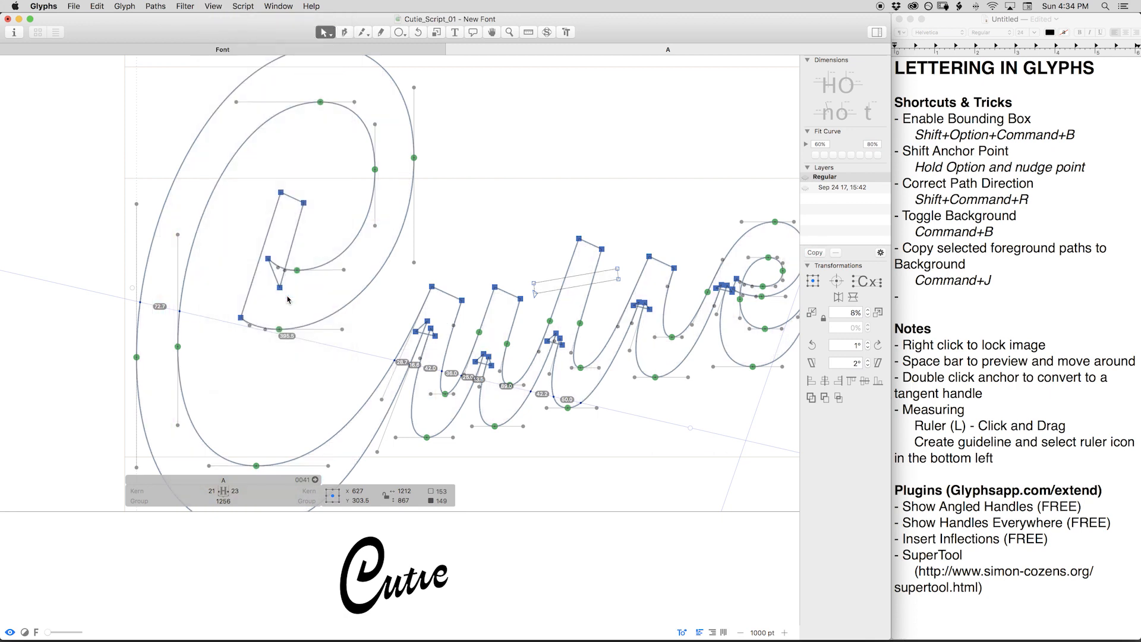
key(super+v)
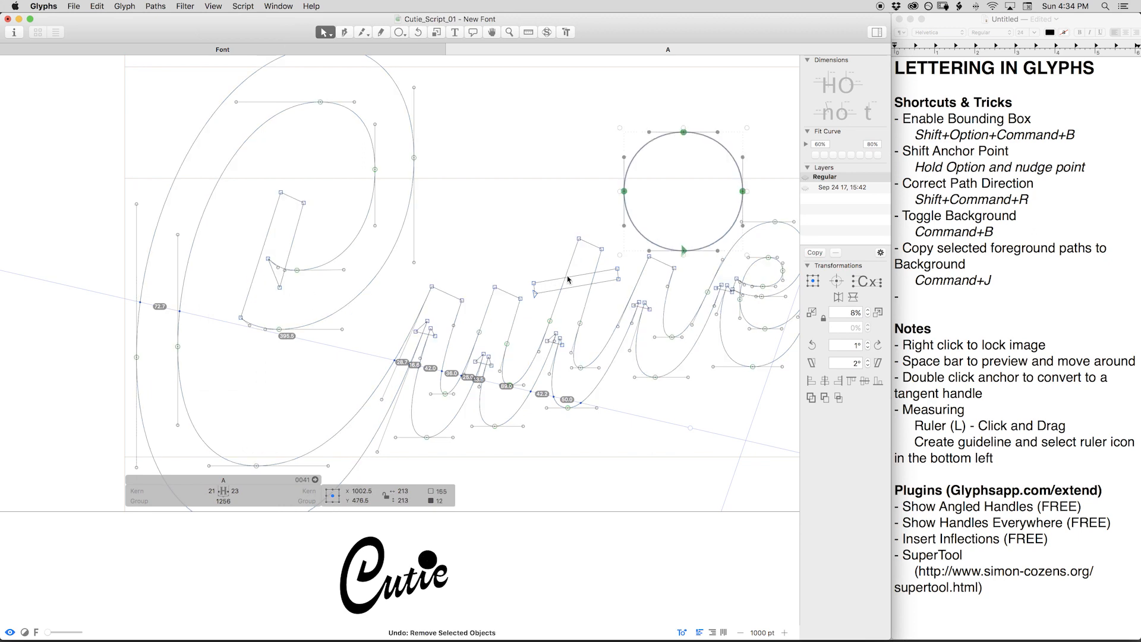
Delete the two diagonal guidelines crossing the word and preview the clean lettering at 500 pt.
key(space)
scroll(553, 223, down, 5)
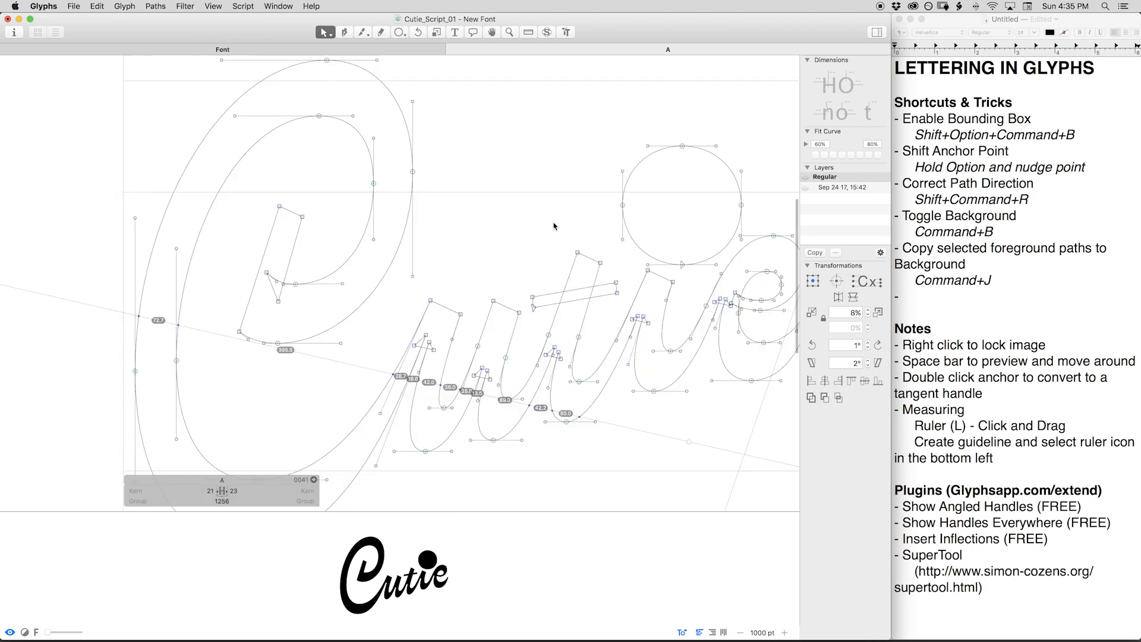
key(space)
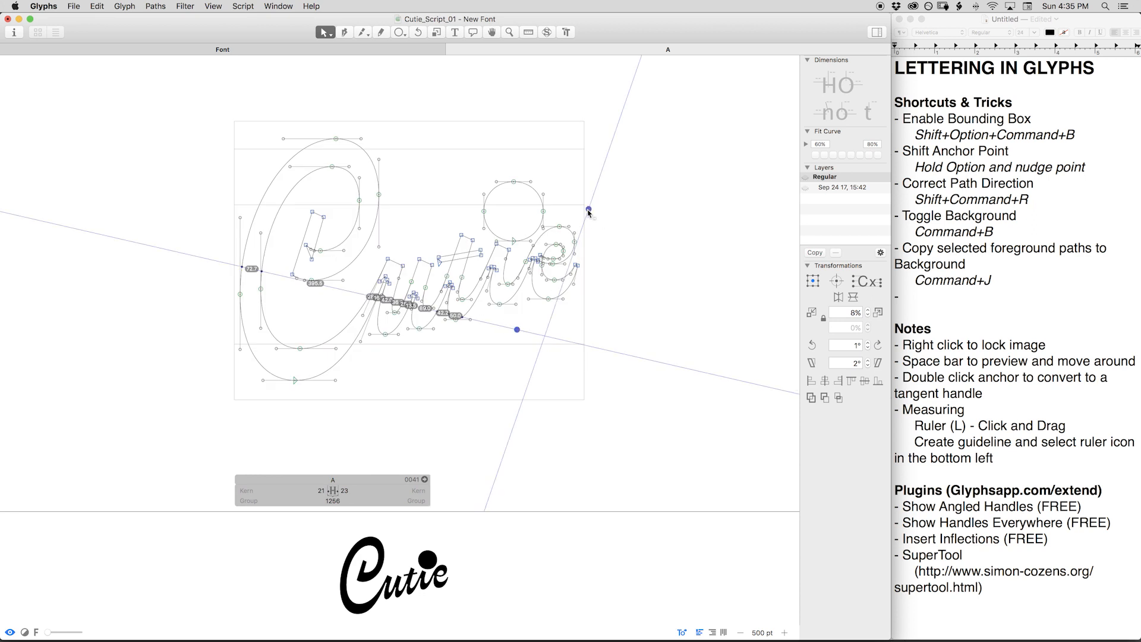
key(Delete)
key(space)
drag(507, 275, 531, 287)
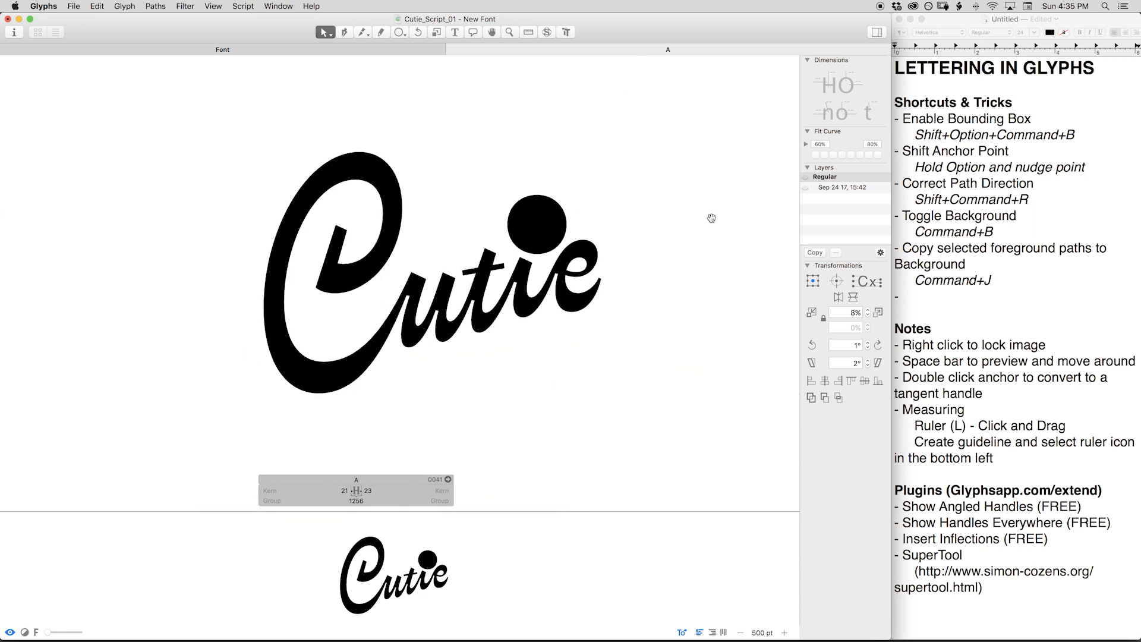
Copy the Regular layer as a new backup layer and preview the whole word.
drag(637, 224, 645, 235)
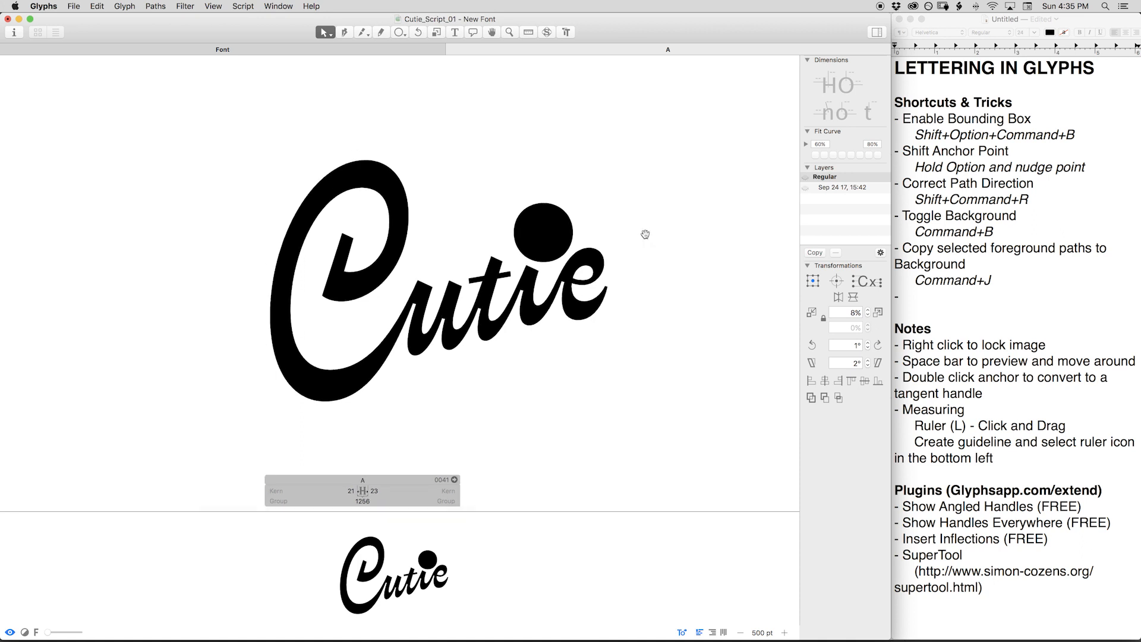
scroll(646, 234, left, 1)
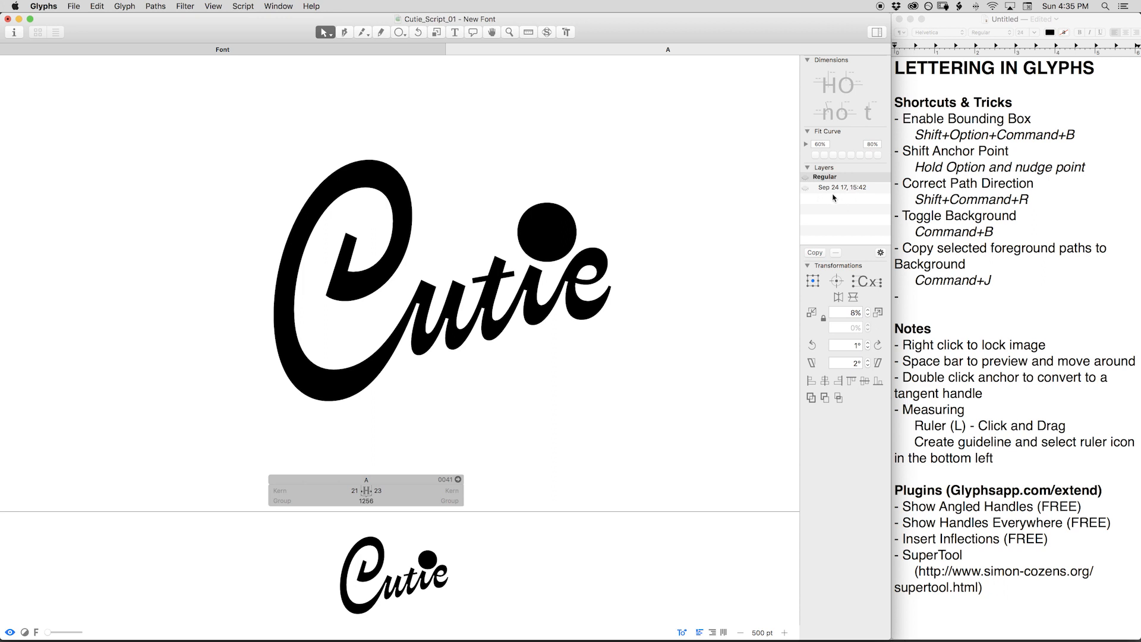
click(818, 253)
key(space)
drag(596, 182, 594, 190)
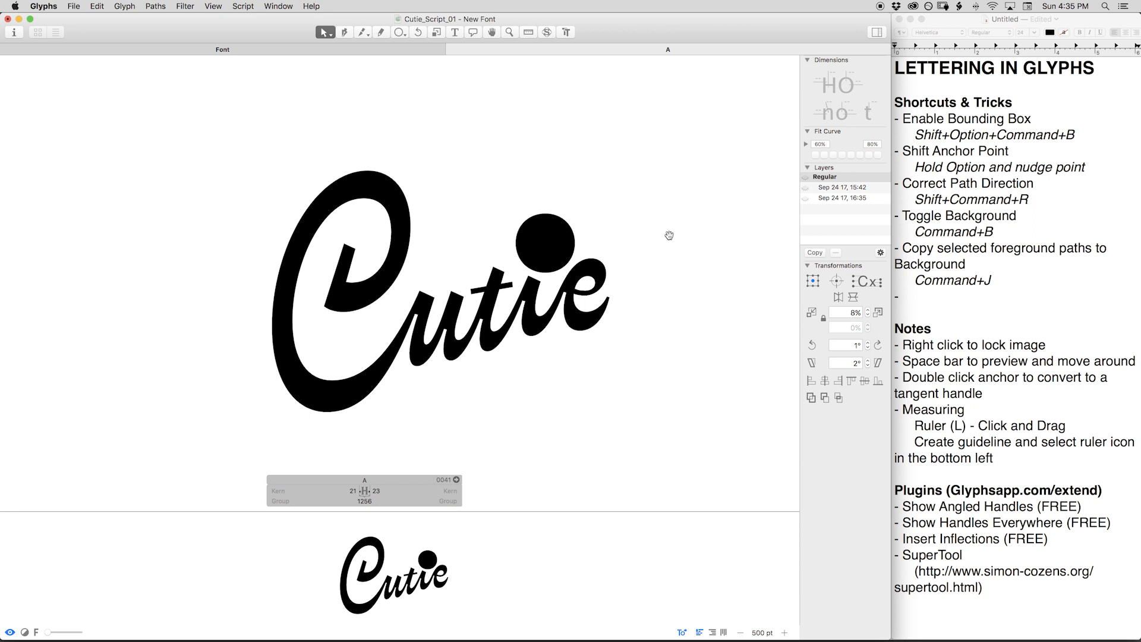
drag(619, 235, 667, 230)
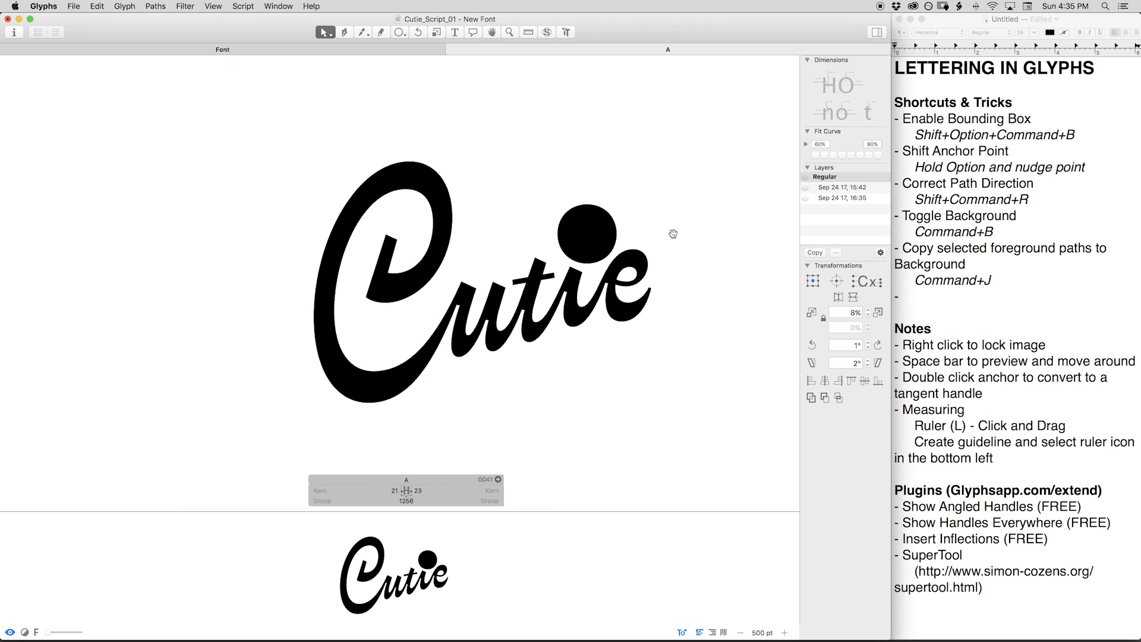
Switch to the TextEdit notes and add the line "- Heatmap (FREE)" below Insert Inflections in the Plugins list.
click(996, 592)
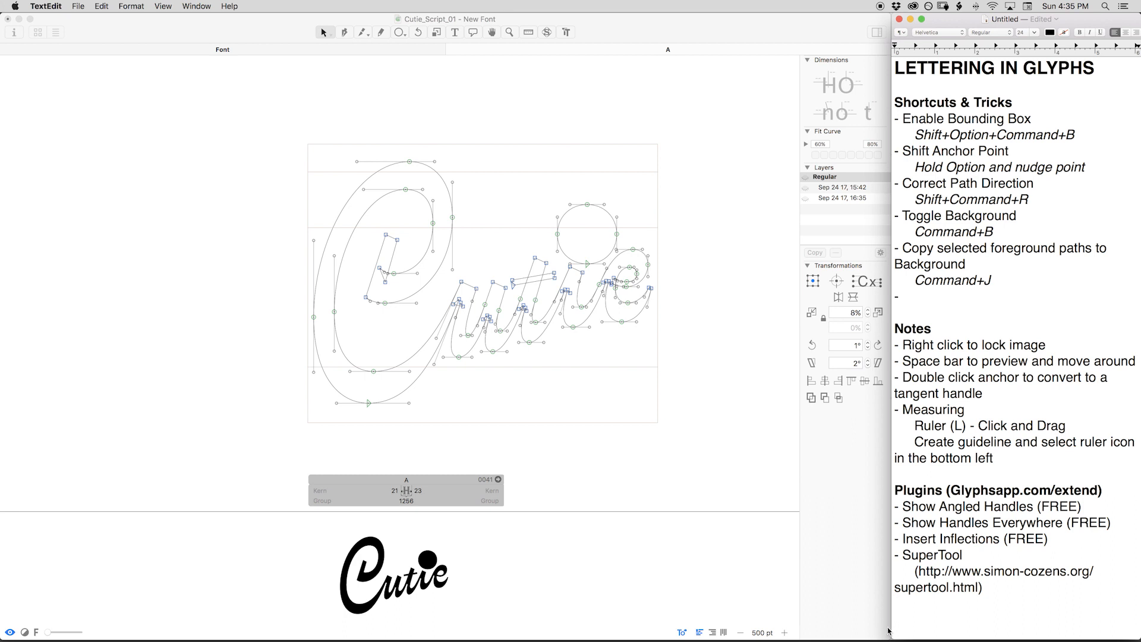
click(1070, 540)
key(Return)
text(- )
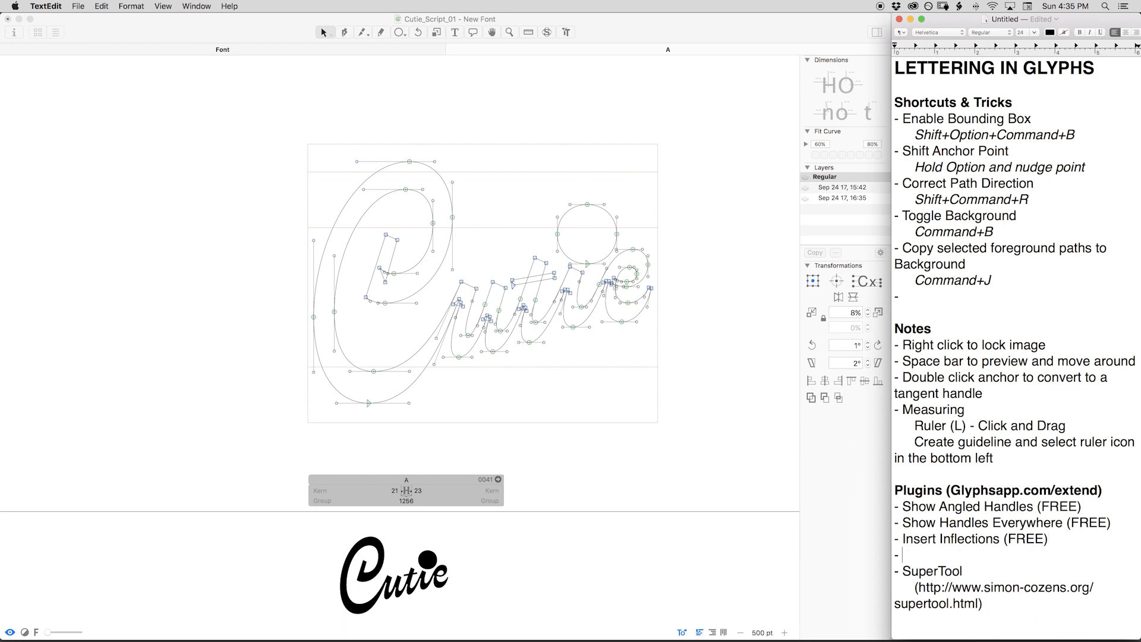
text(Heatmap (FREE))
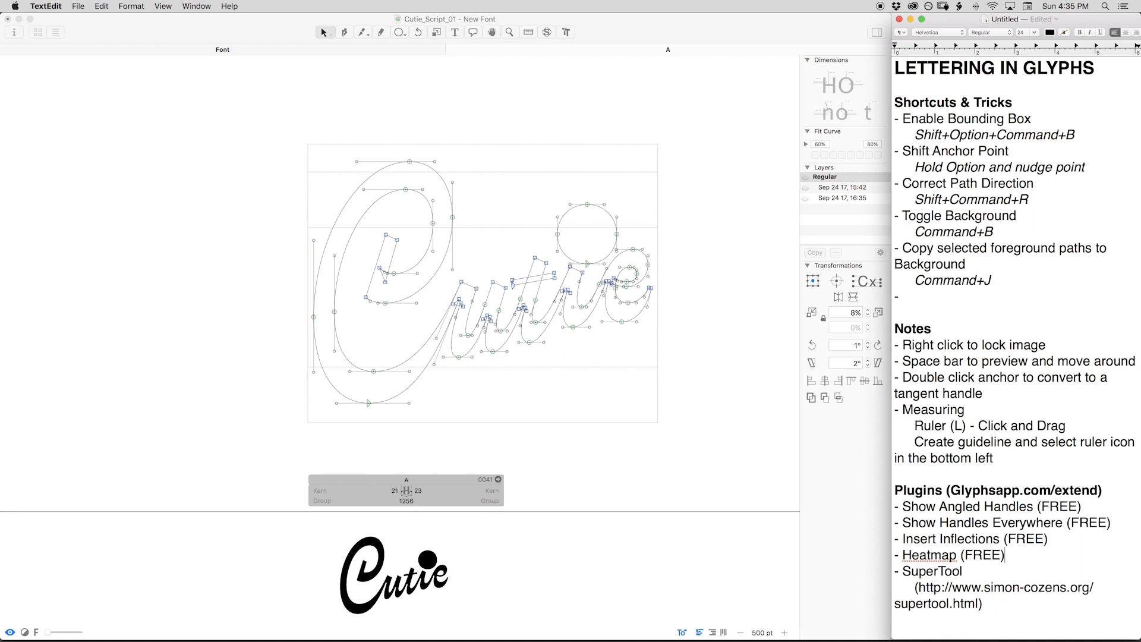
Switch back to Glyphs and examine the whole Cutie word in filled preview, checking it against its outlines.
click(667, 361)
key(space)
drag(529, 346, 562, 353)
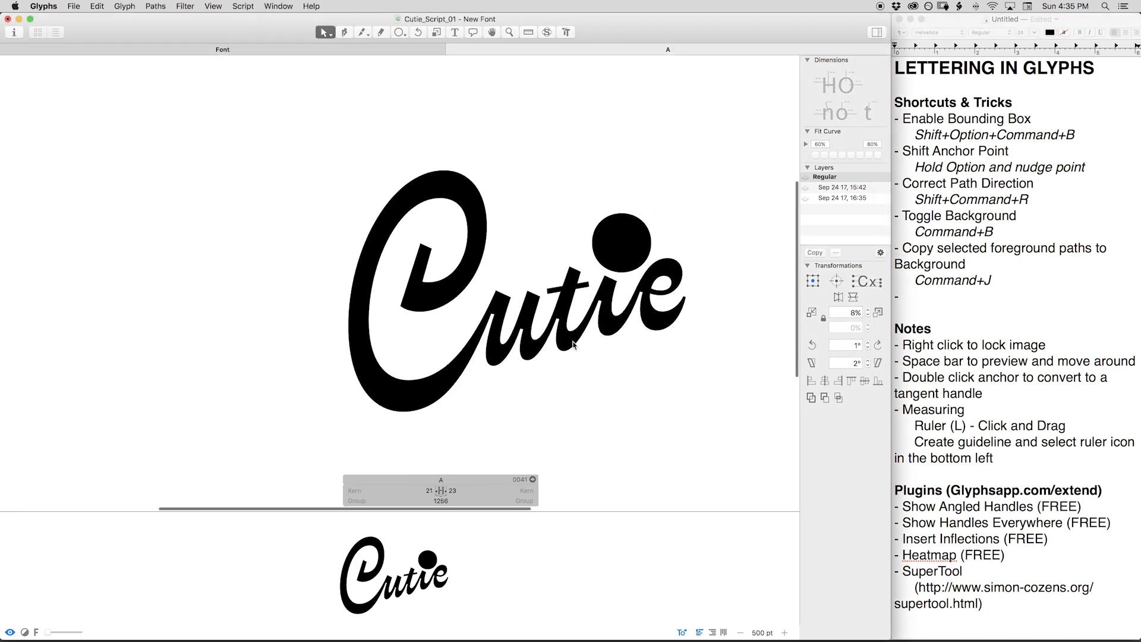
drag(642, 356, 607, 355)
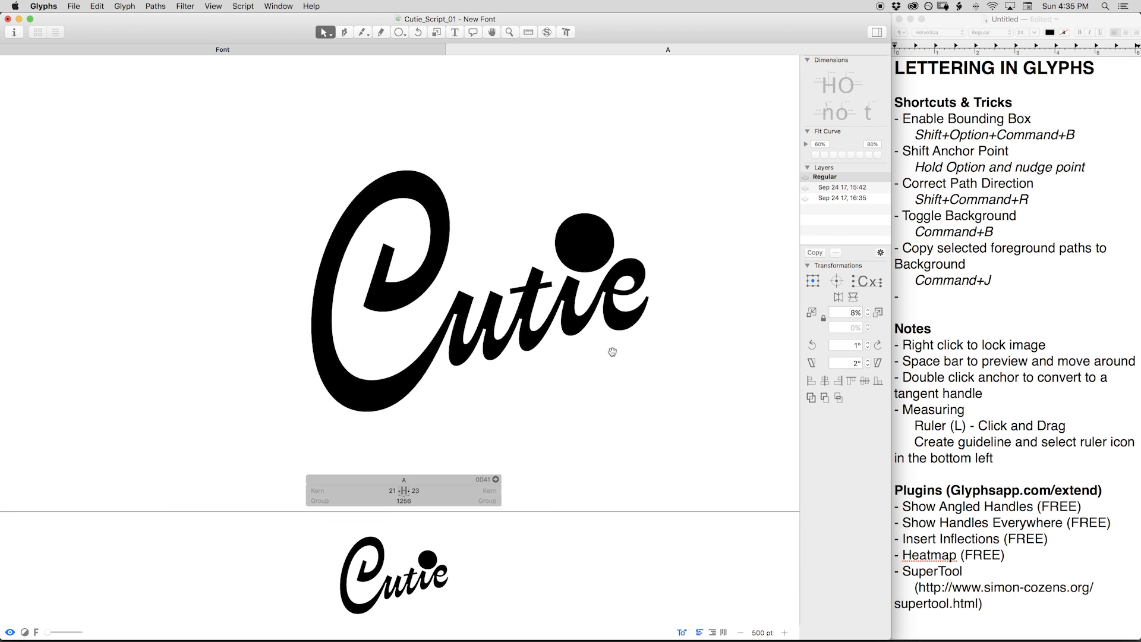
drag(612, 352, 611, 353)
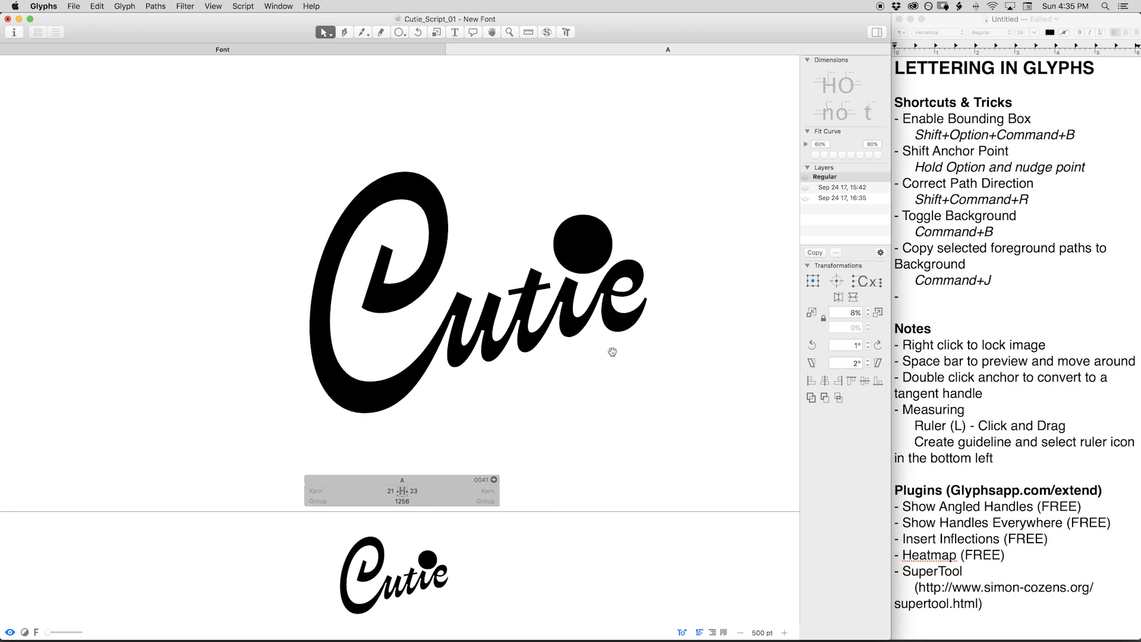
click(948, 315)
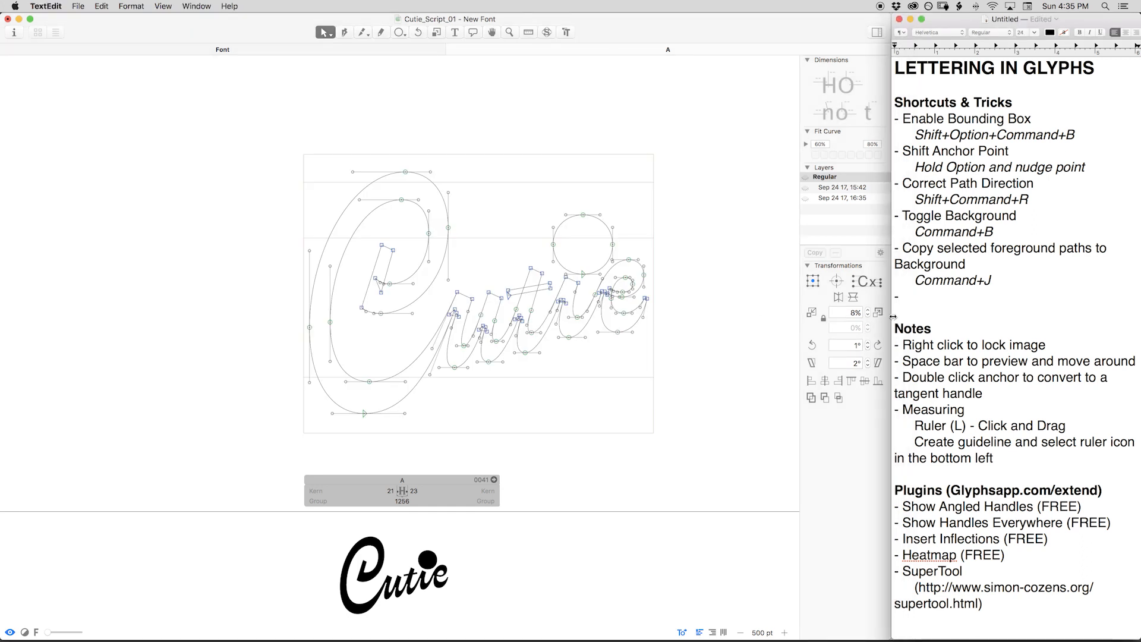
click(600, 287)
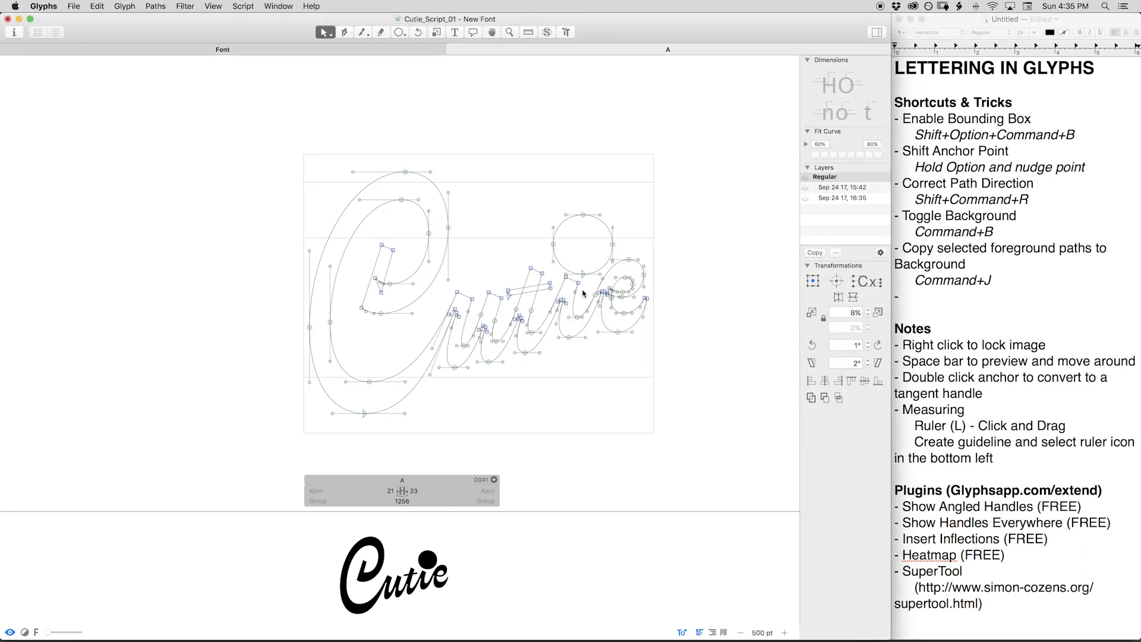
key(space)
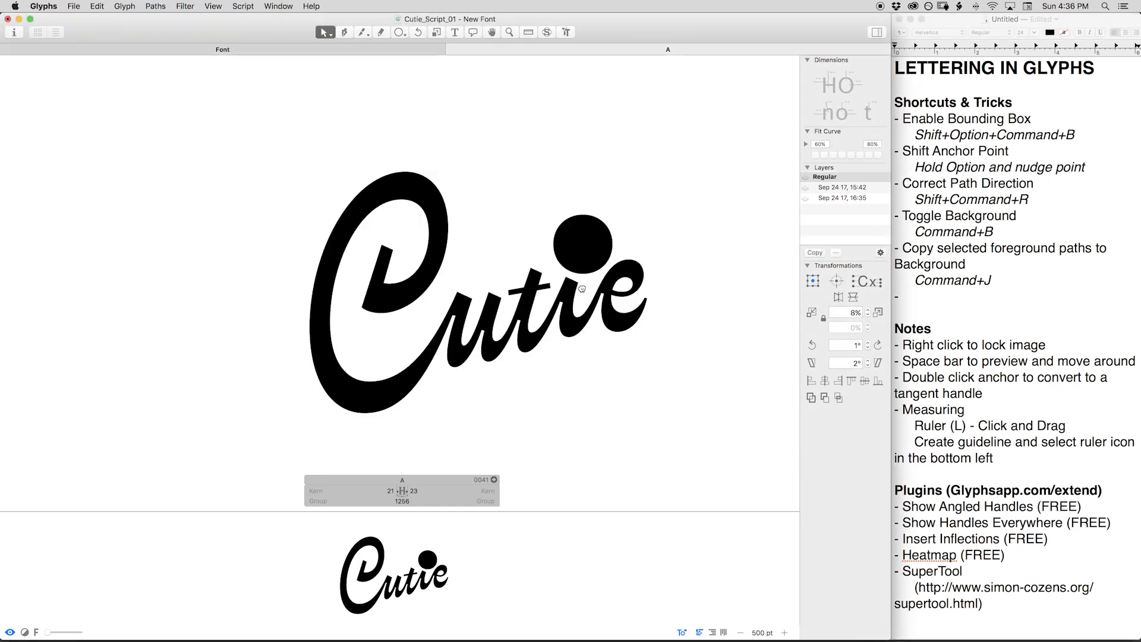
drag(587, 285, 562, 306)
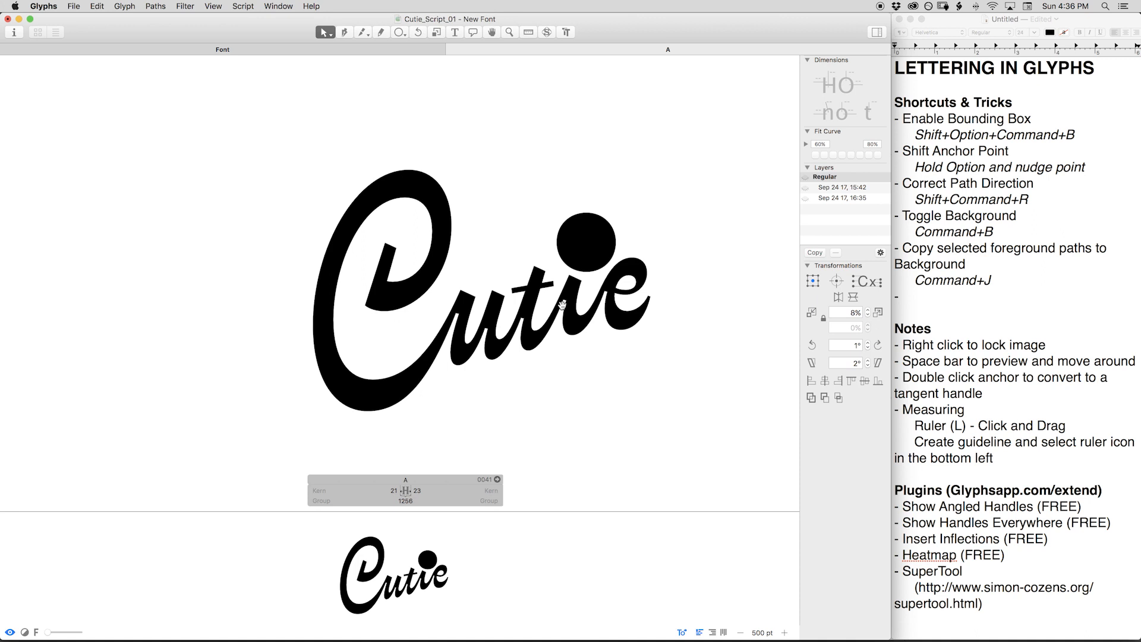
scroll(629, 312, up, 2)
scroll(629, 312, right, 2)
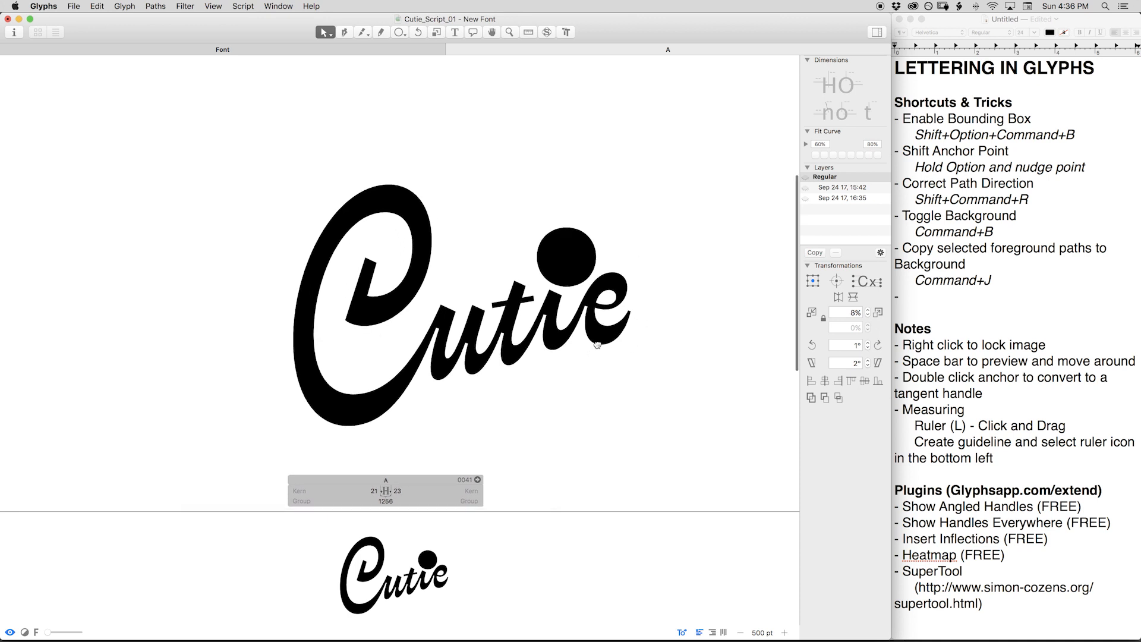
scroll(597, 345, down, 2)
scroll(597, 344, left, 1)
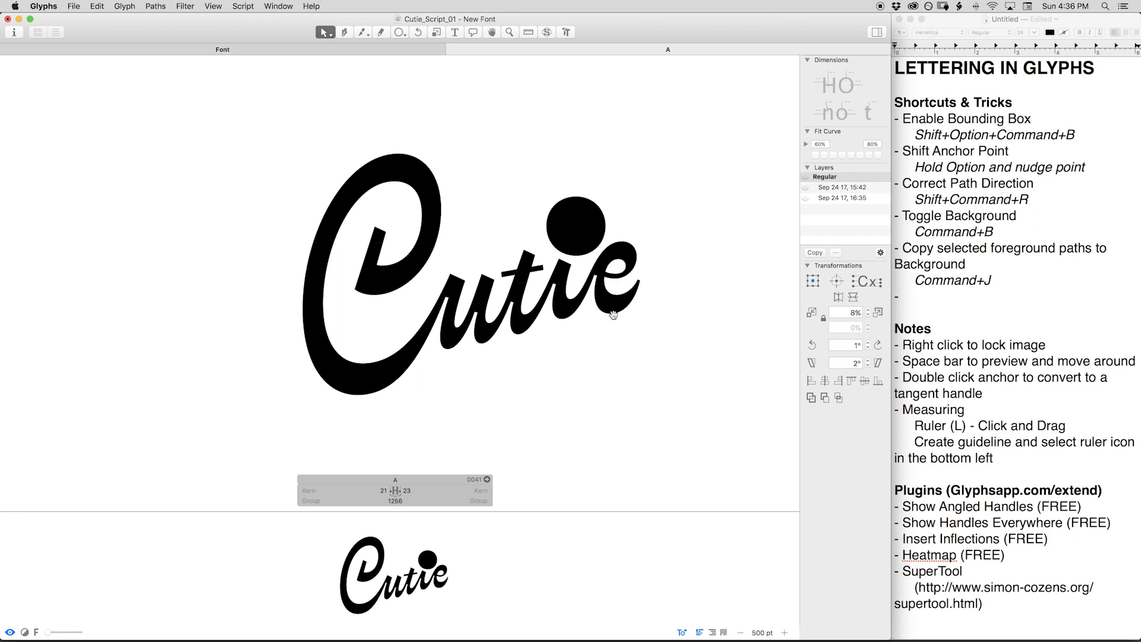
scroll(621, 301, up, 1)
scroll(621, 301, right, 1)
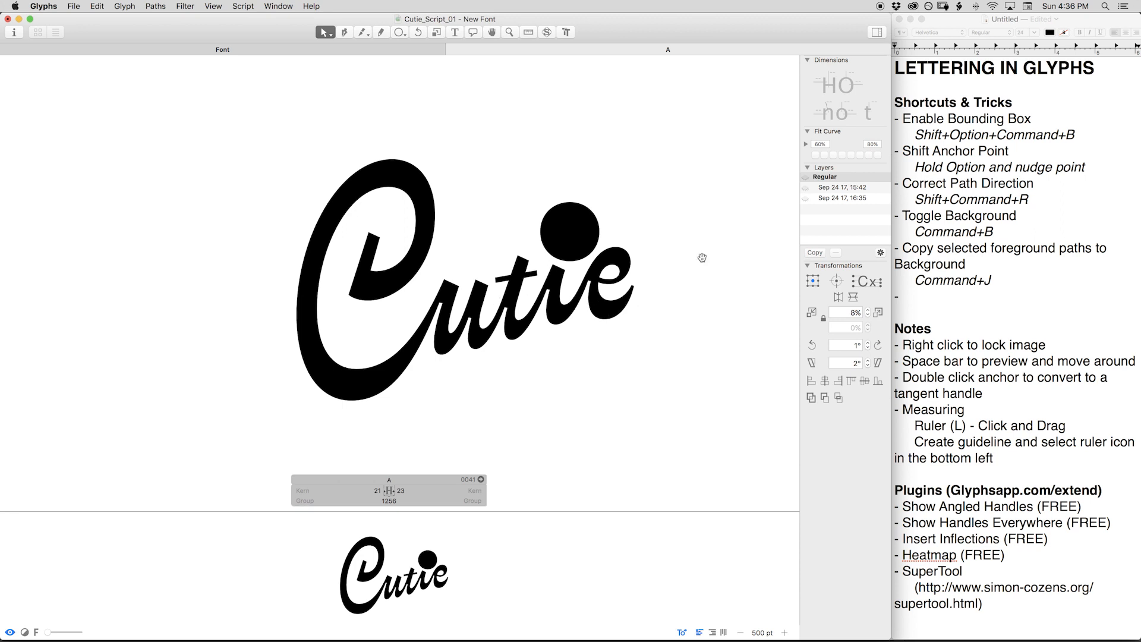
scroll(542, 275, down, 1)
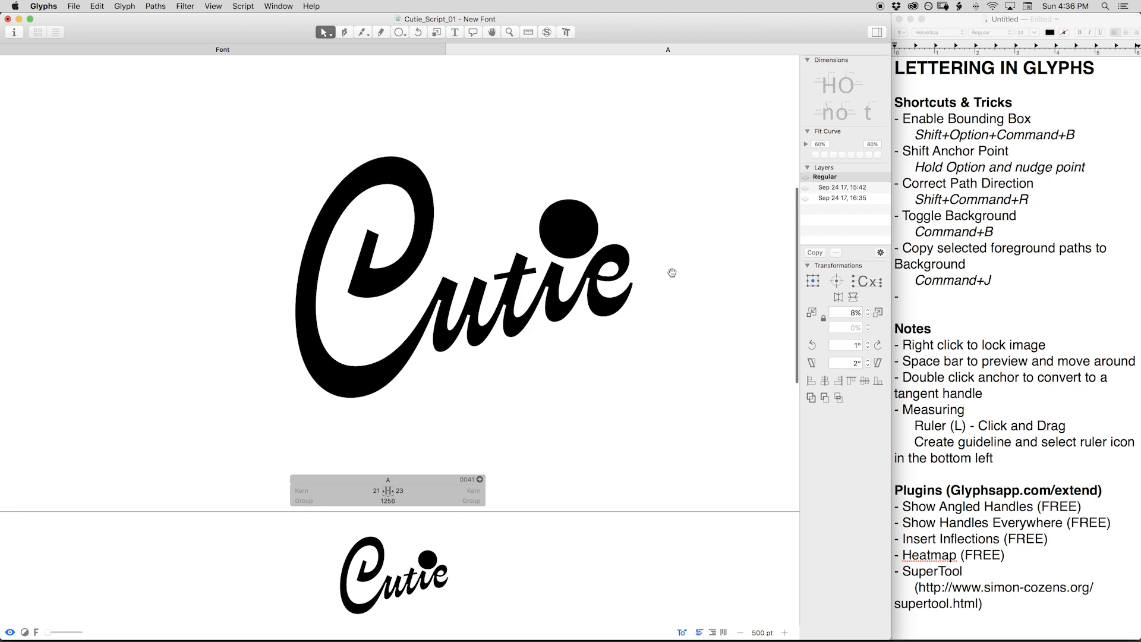
key(space)
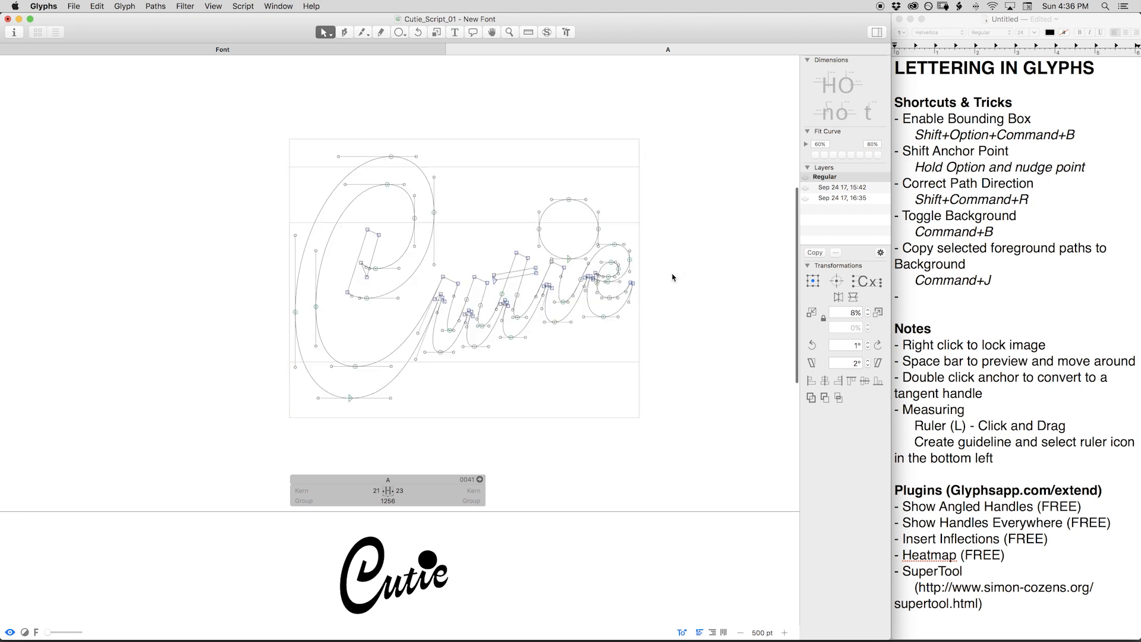
key(space)
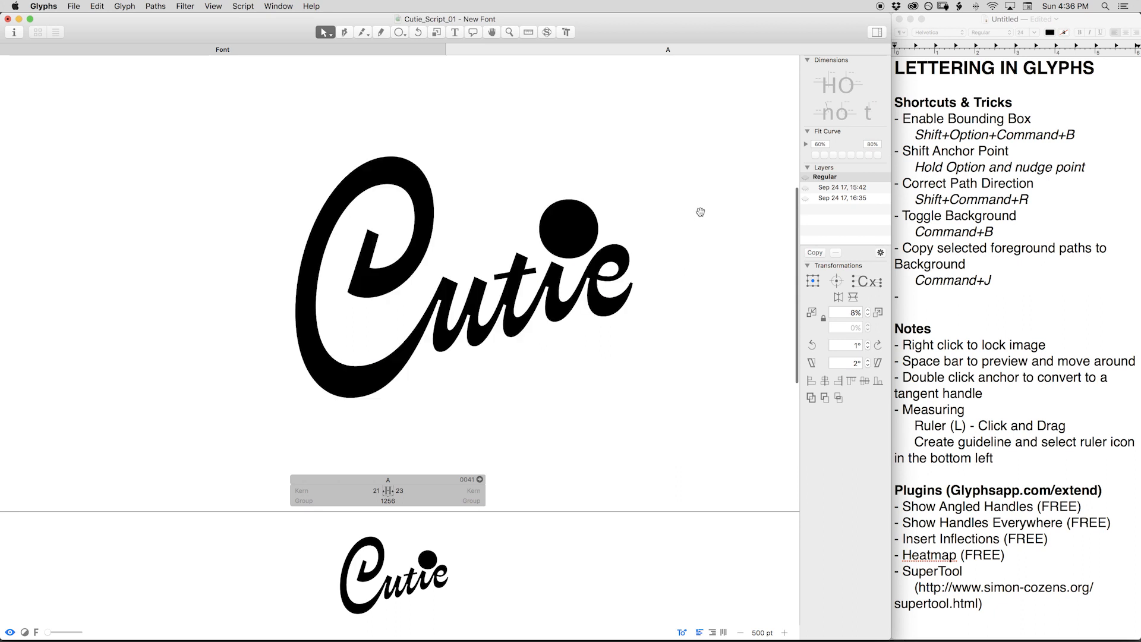